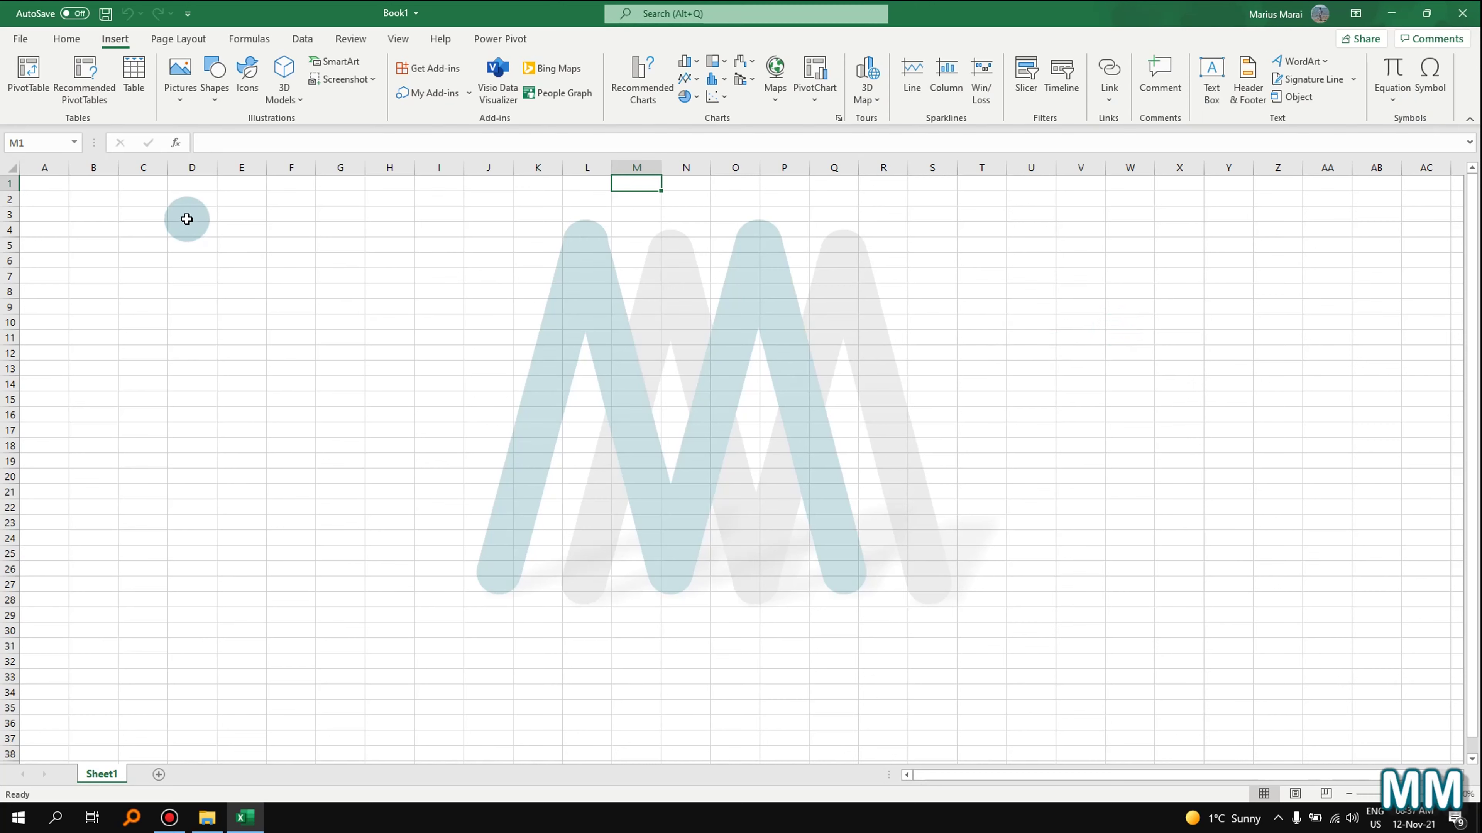
- Load Analyze Data's sample sales table into Sheet1 and close the suggestions pane
left_click(67, 40)
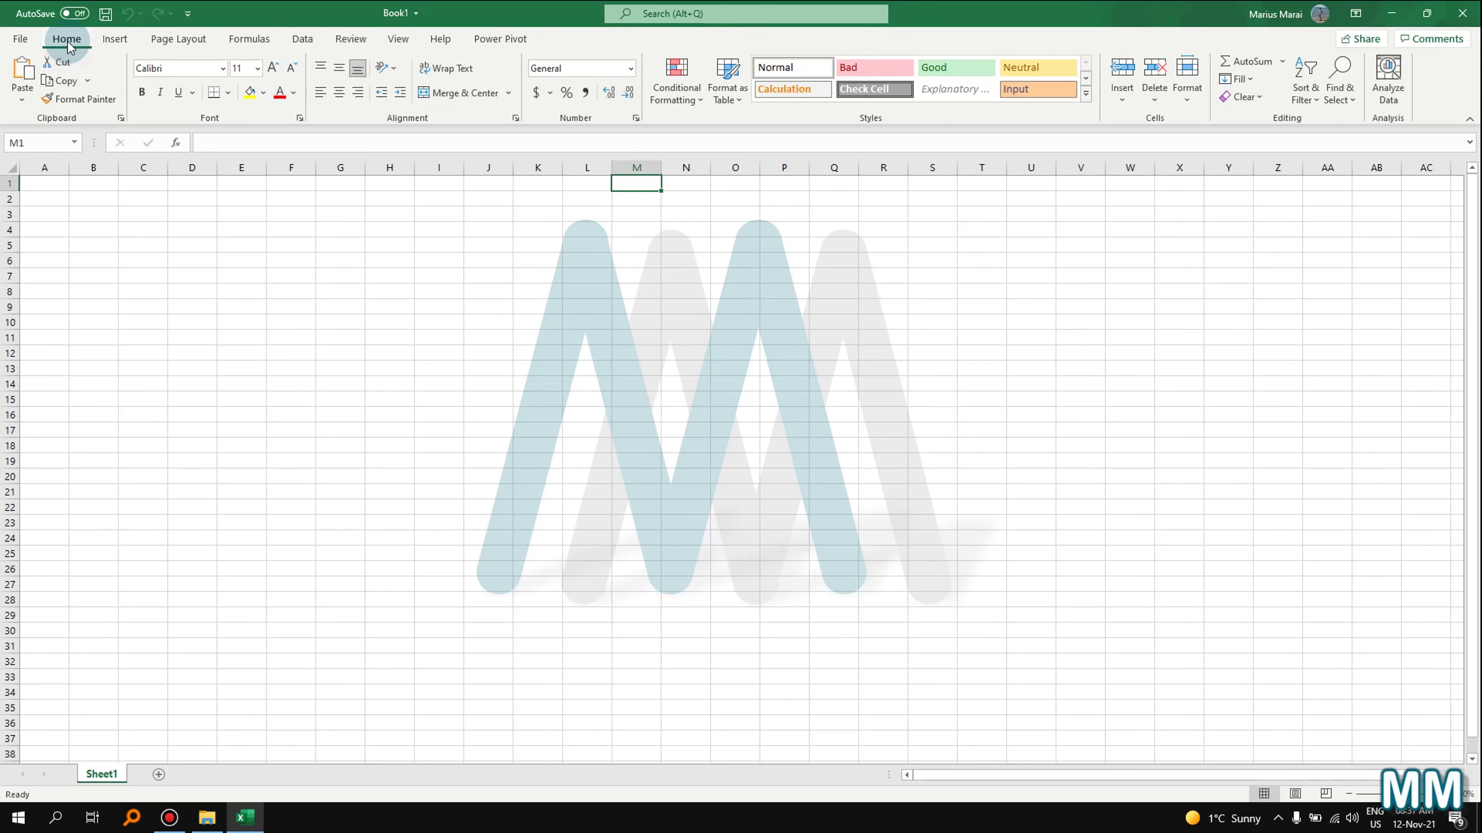
left_click(1389, 80)
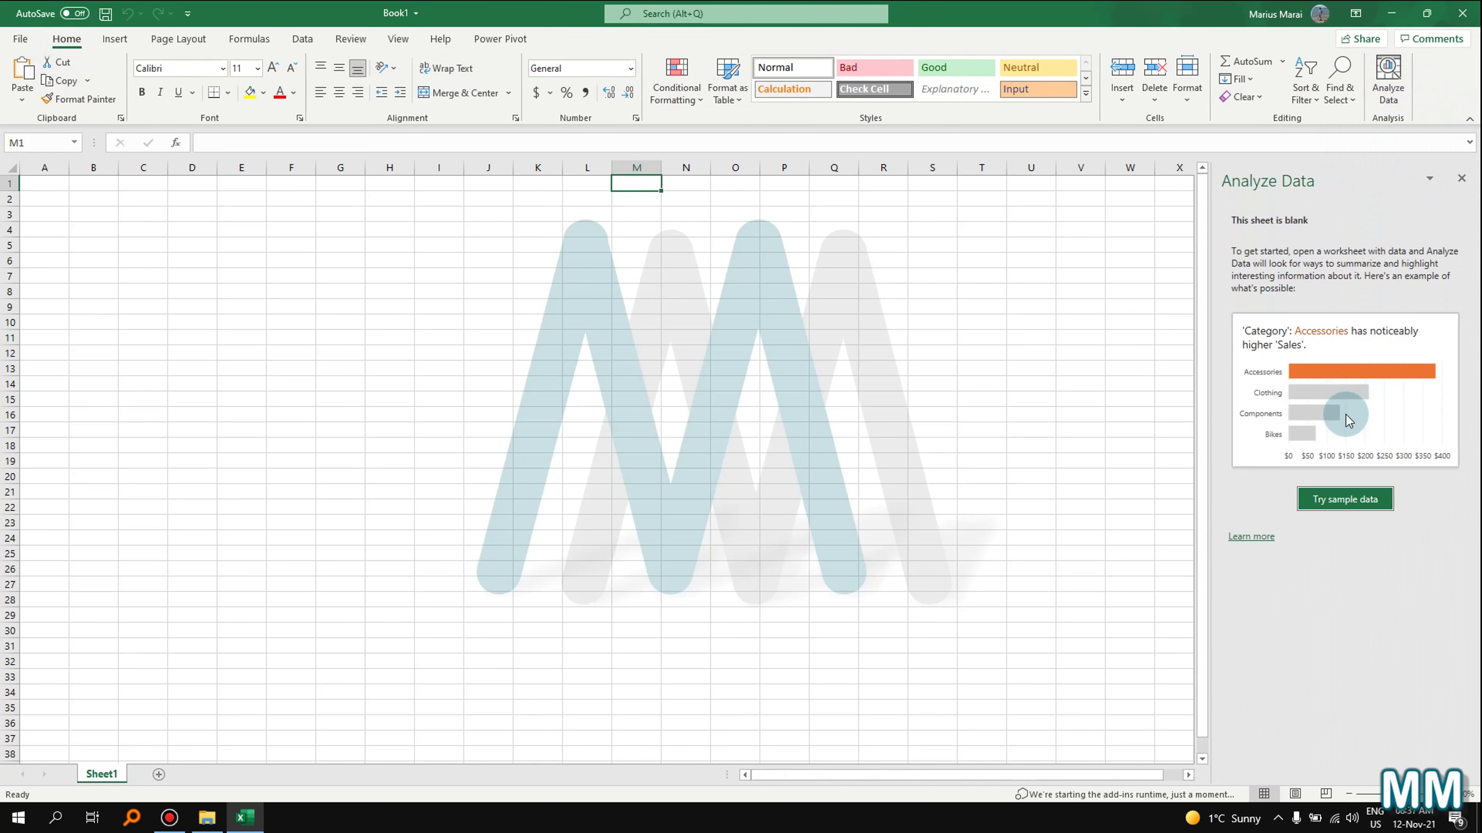
left_click(1359, 502)
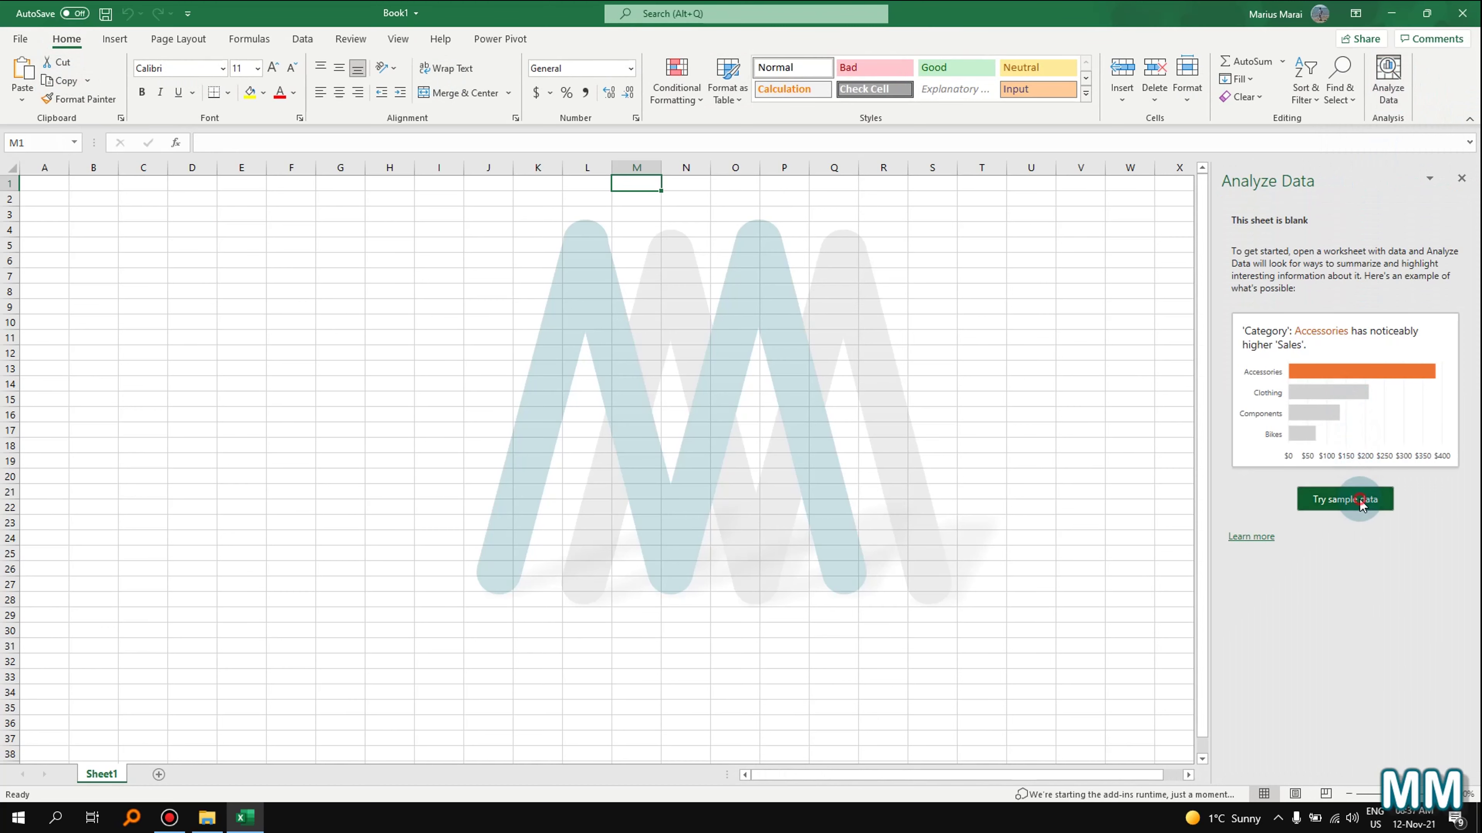
left_click(1461, 181)
left_click(114, 38)
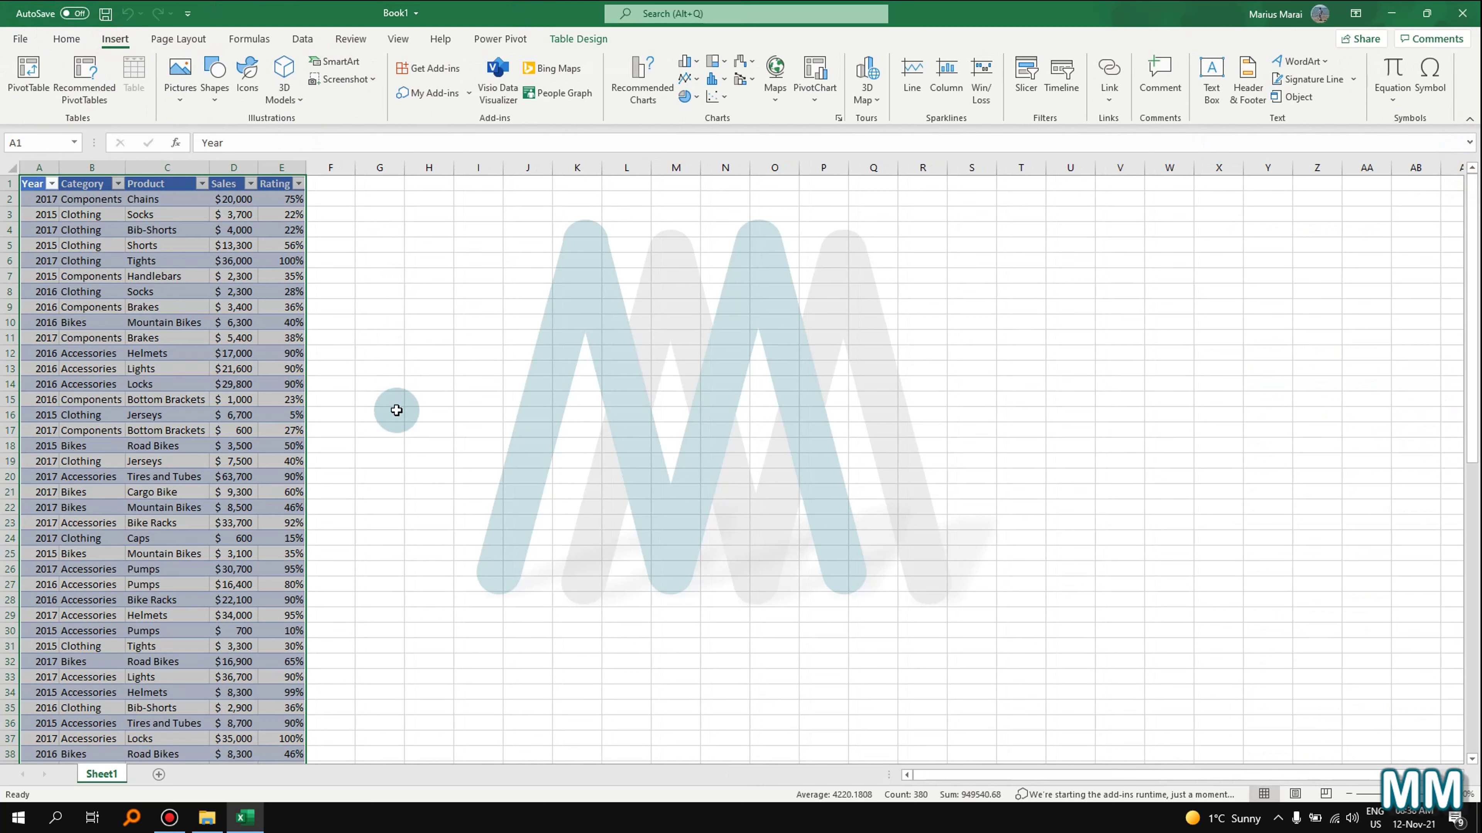
left_click(207, 274)
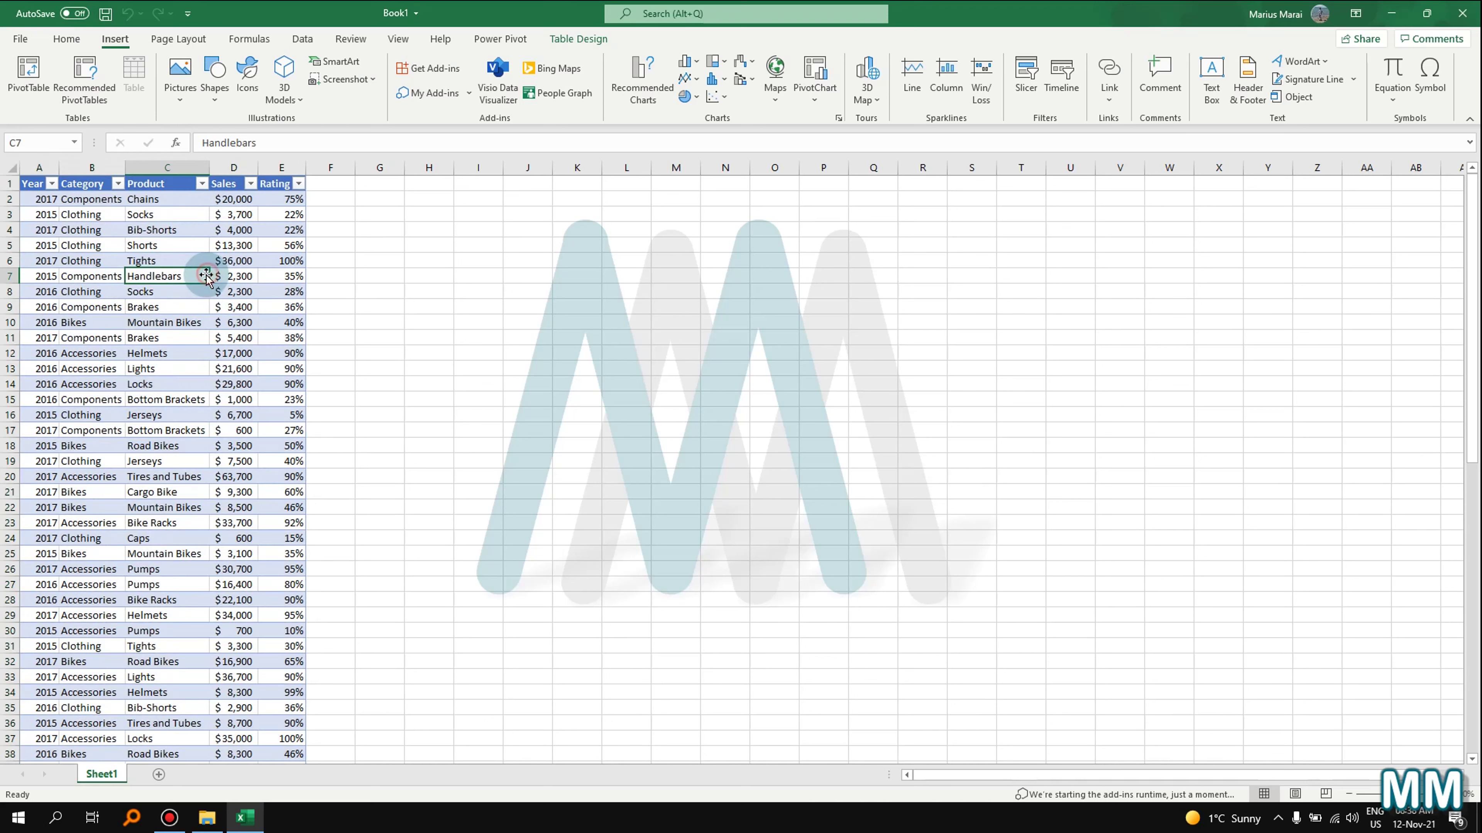
- Select a cell in the sample table and put the Table Design name box, reading Table1, into edit mode
left_click(330, 399)
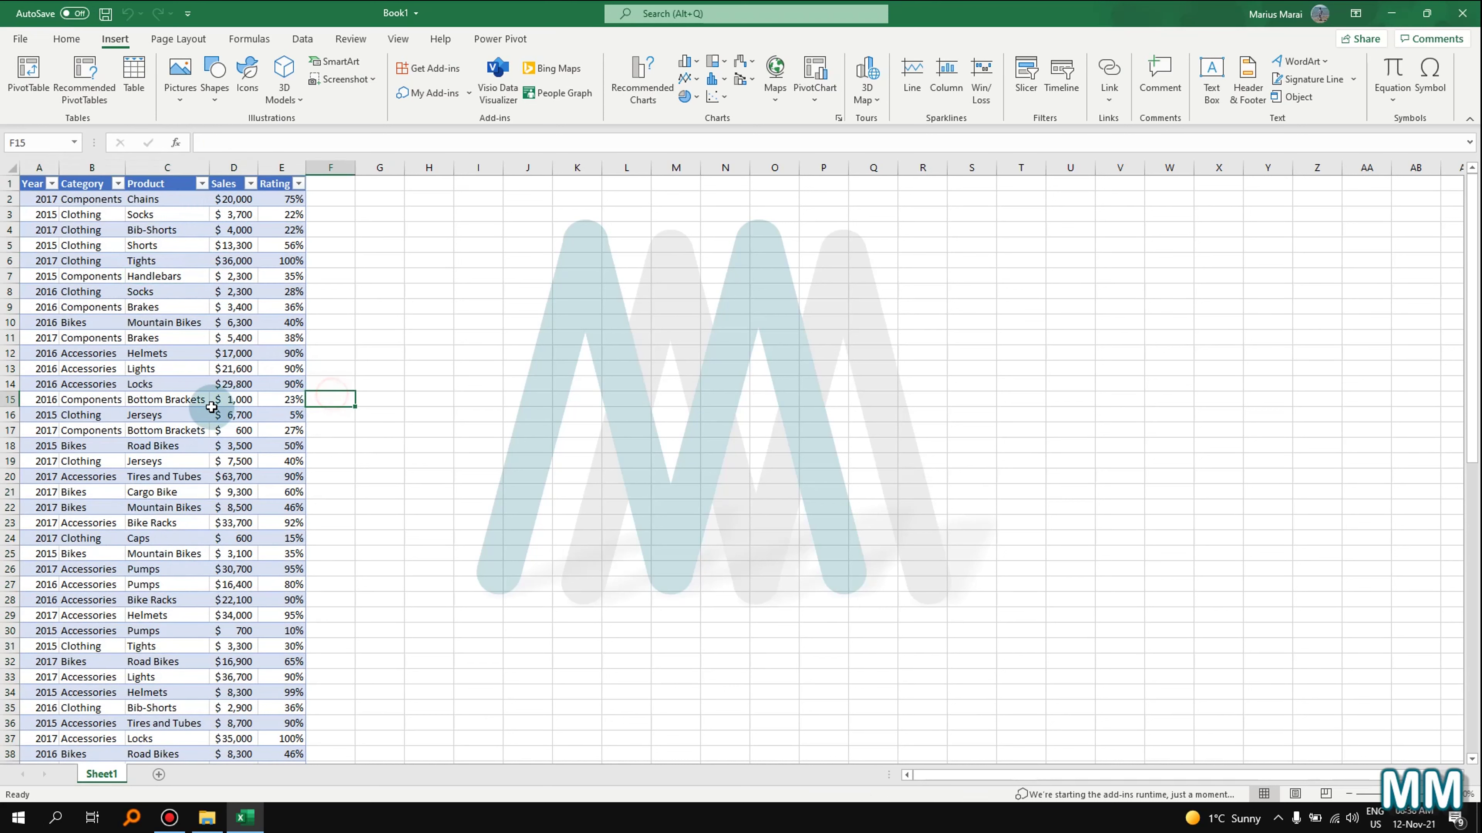
left_click(195, 290)
left_click(92, 214)
left_click(196, 594)
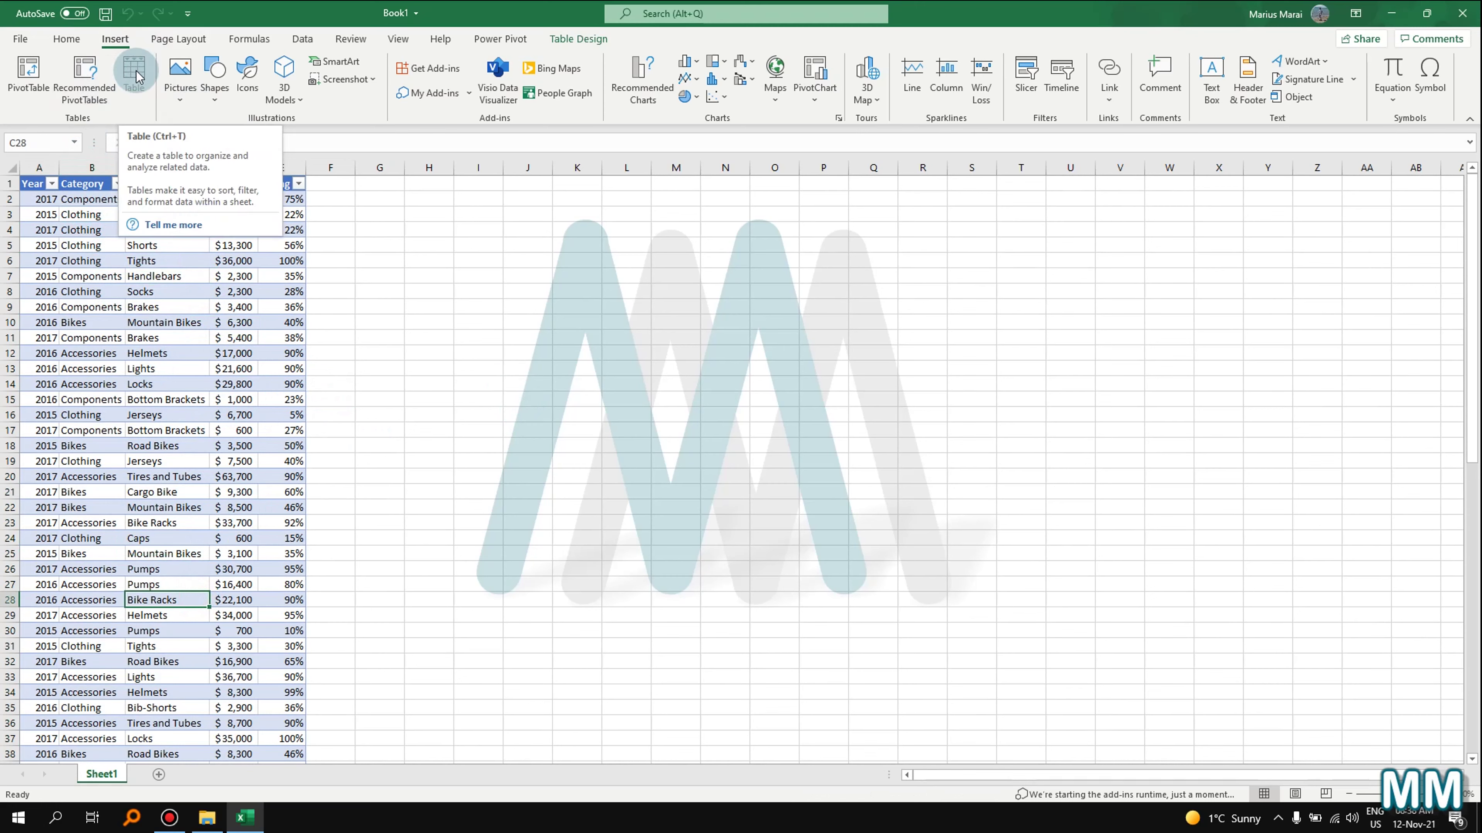
left_click(358, 294)
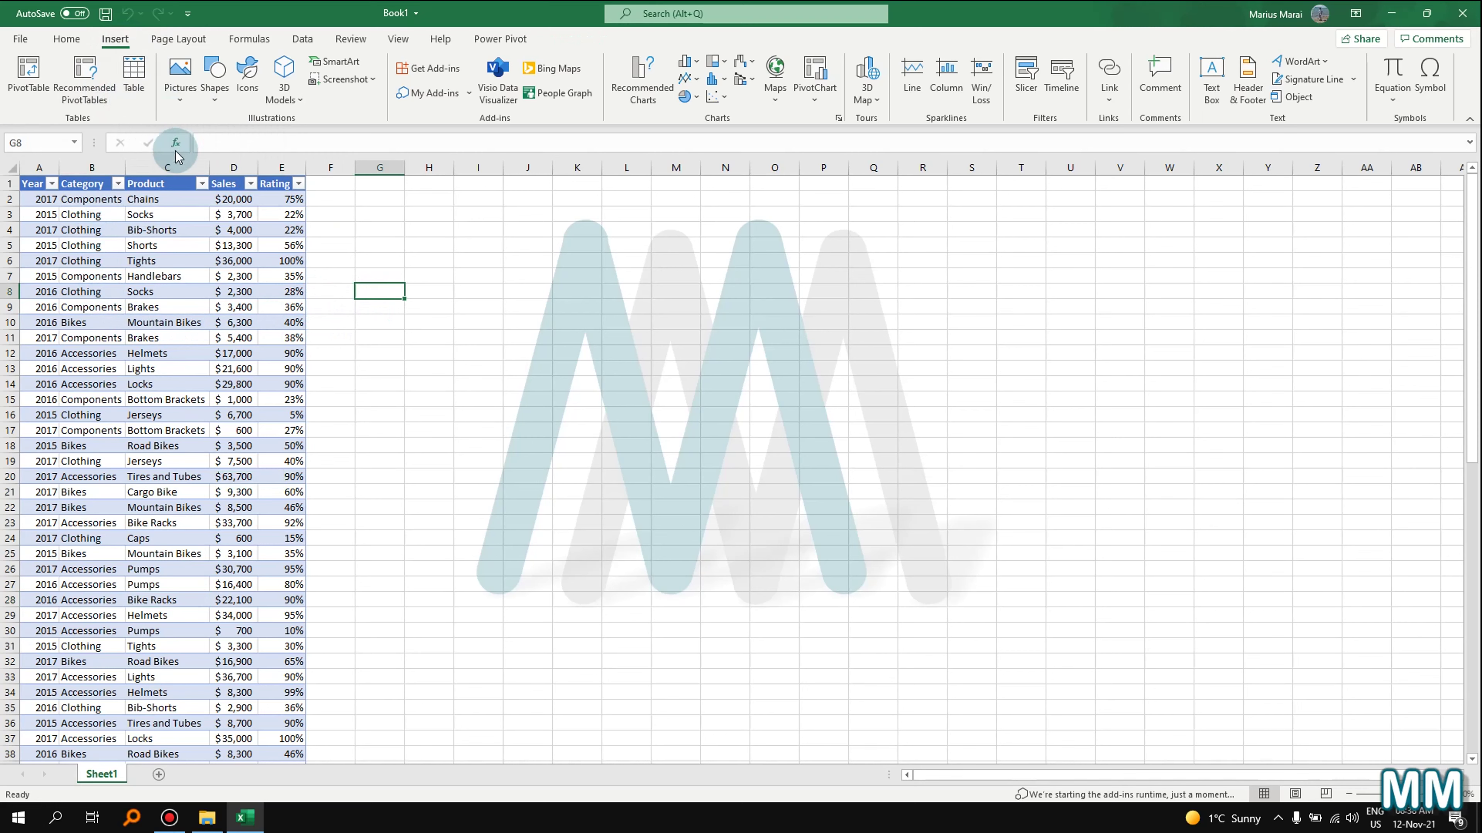
left_click(208, 349)
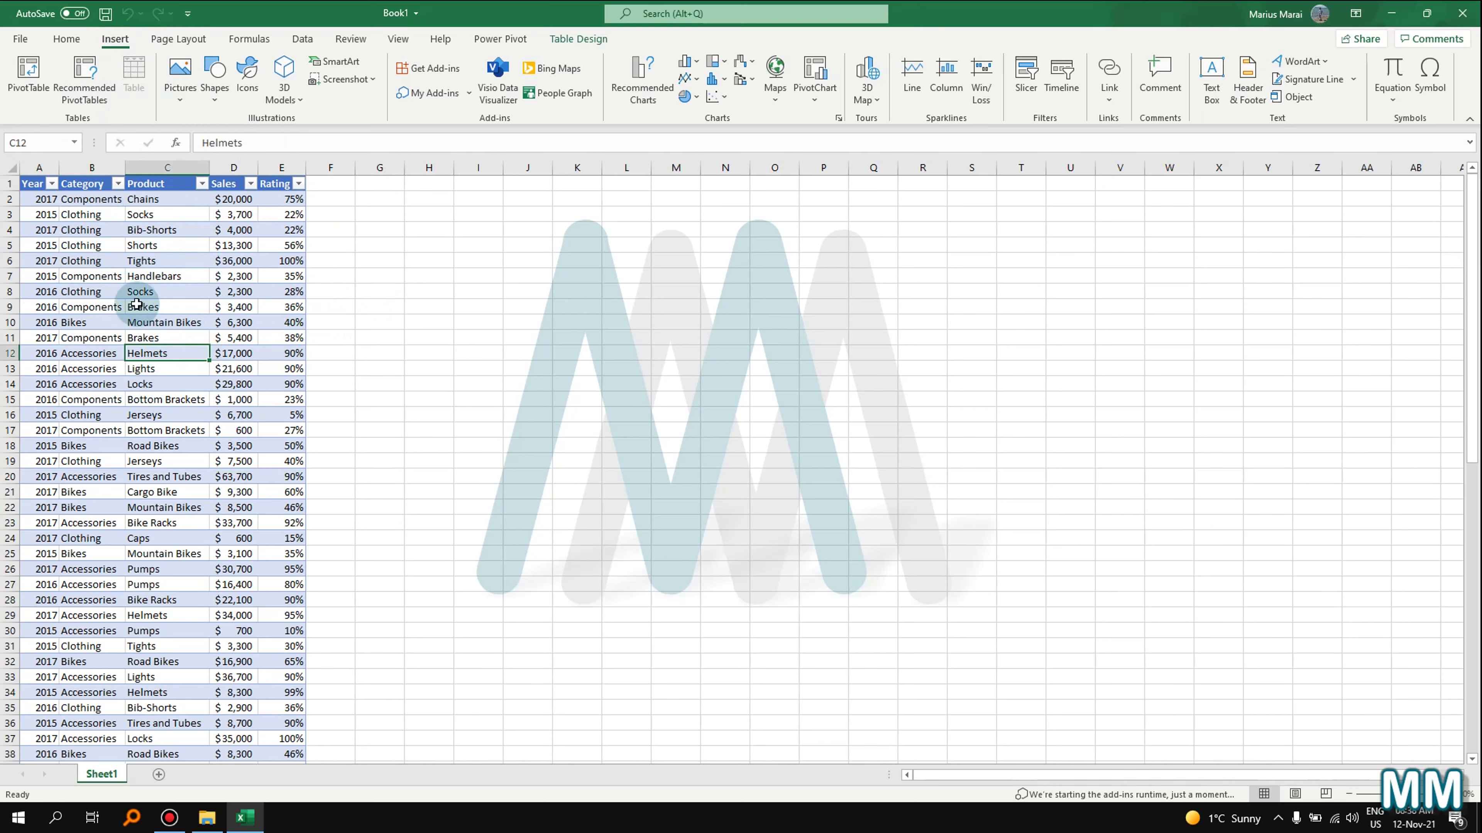
left_click(595, 44)
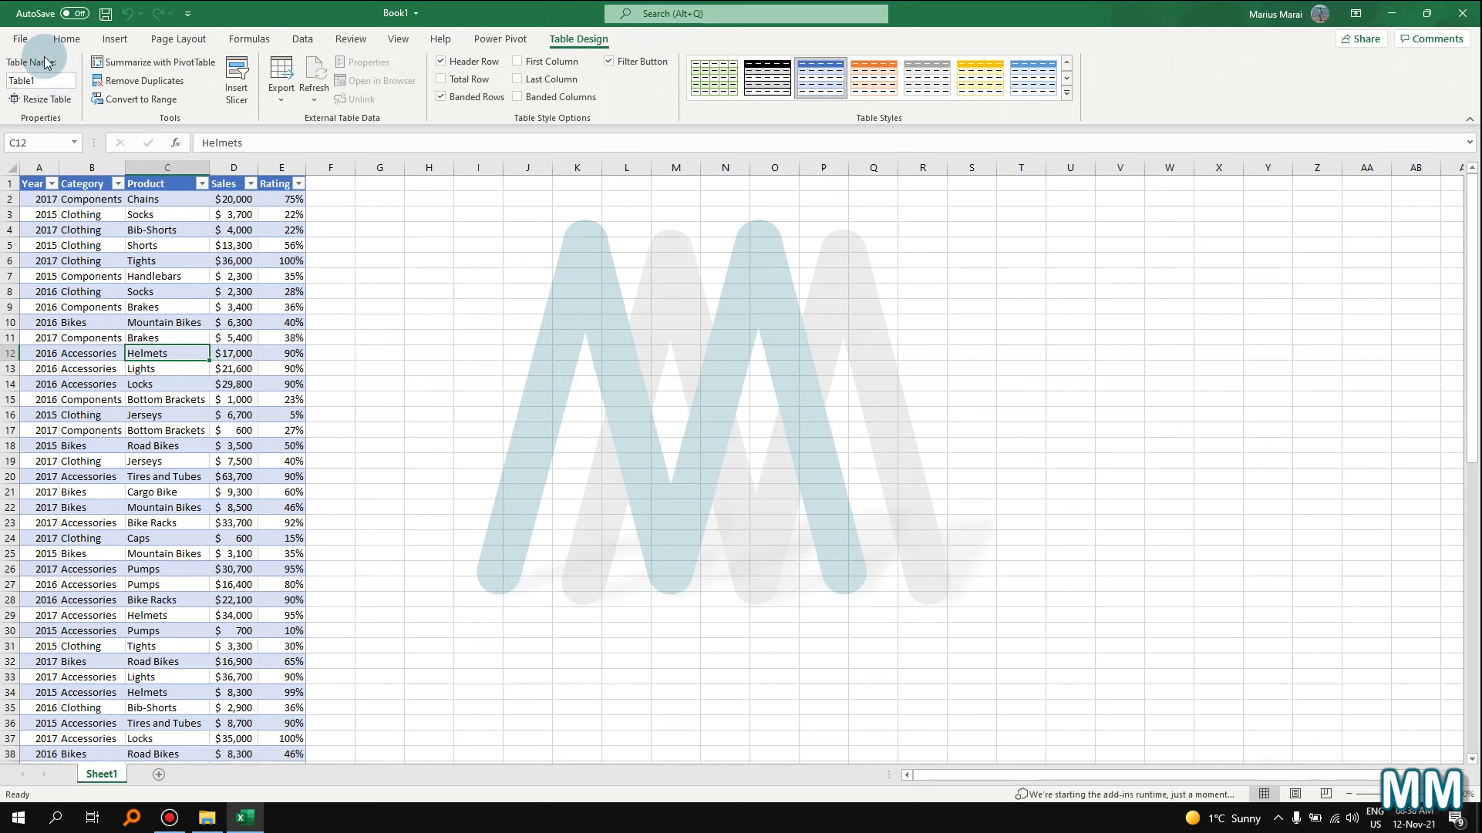
left_click(49, 78)
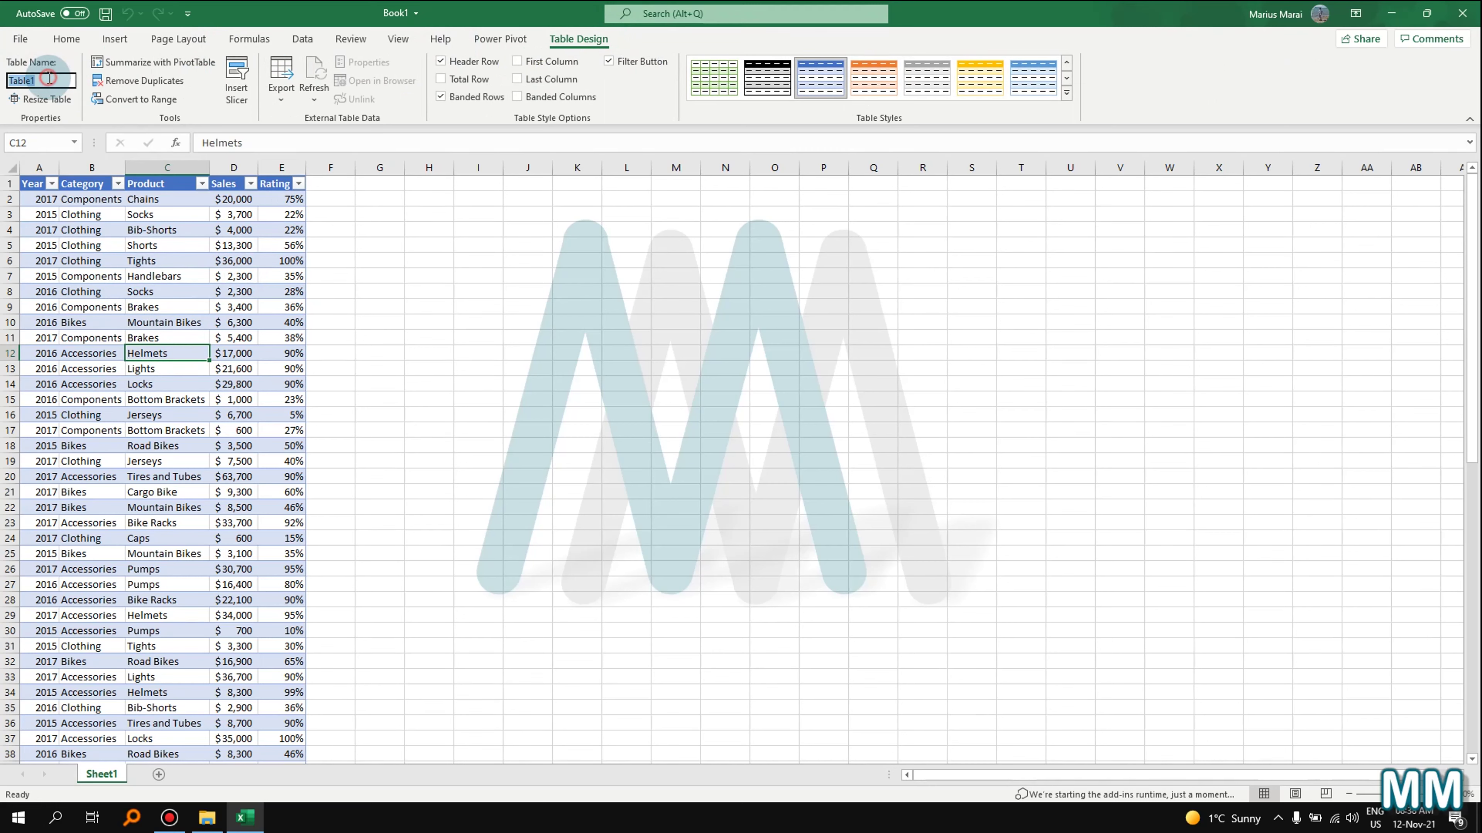
- Name the sample sales table 'Test' and reselect header cell A1
type("T")
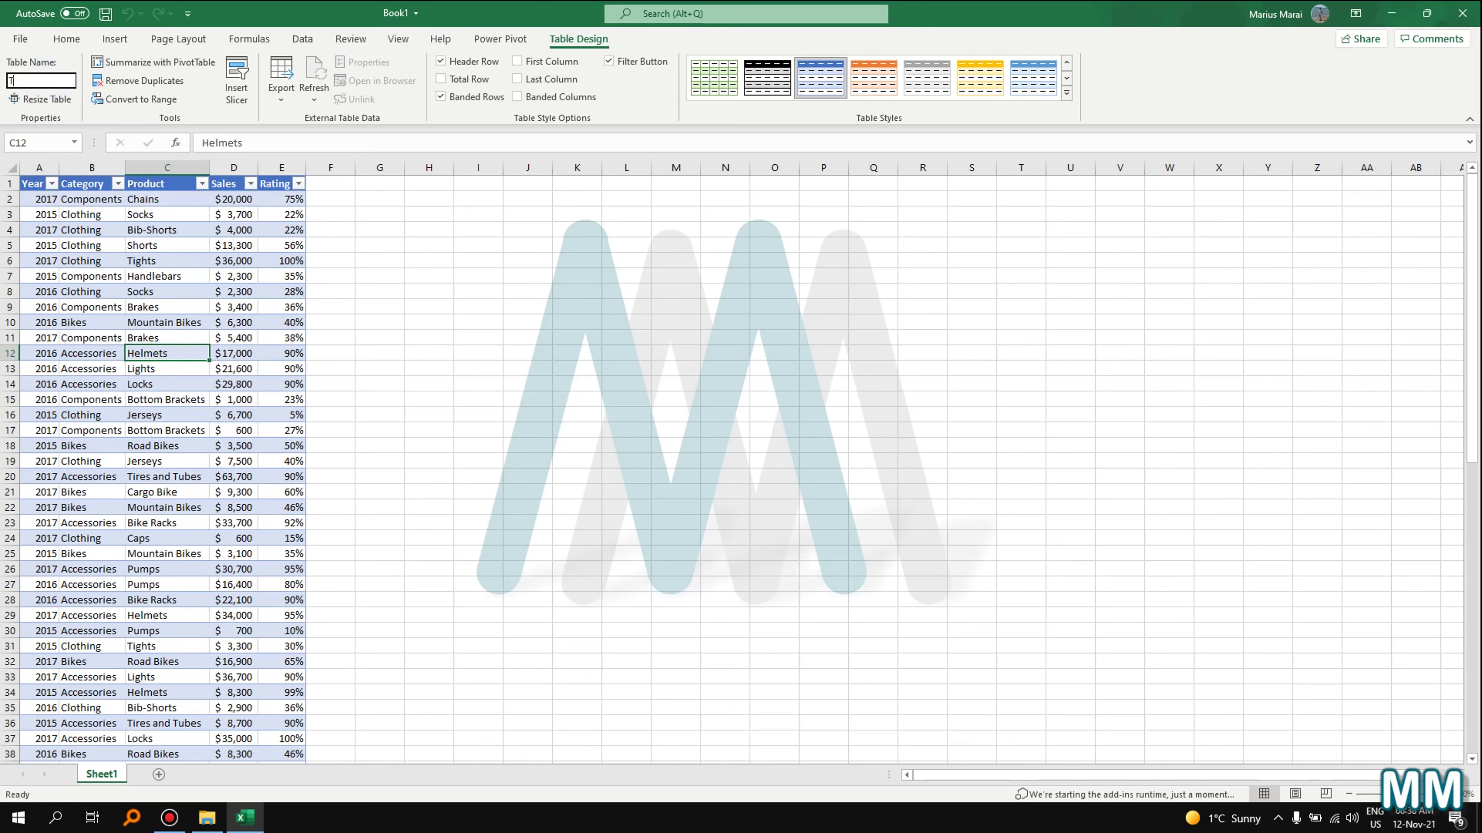
type("est")
left_click(94, 215)
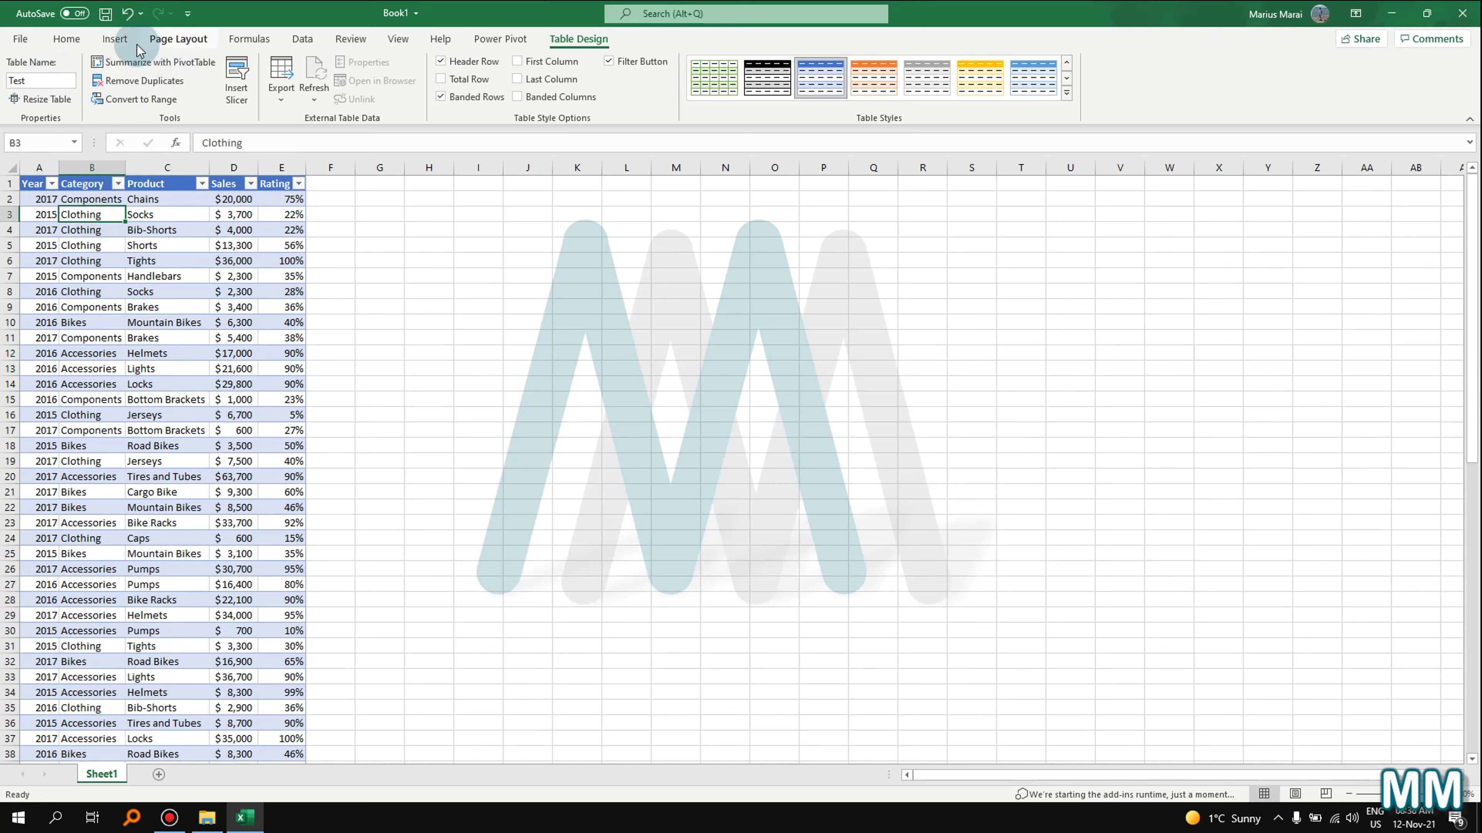
left_click(115, 39)
left_click(29, 178)
left_click(32, 182)
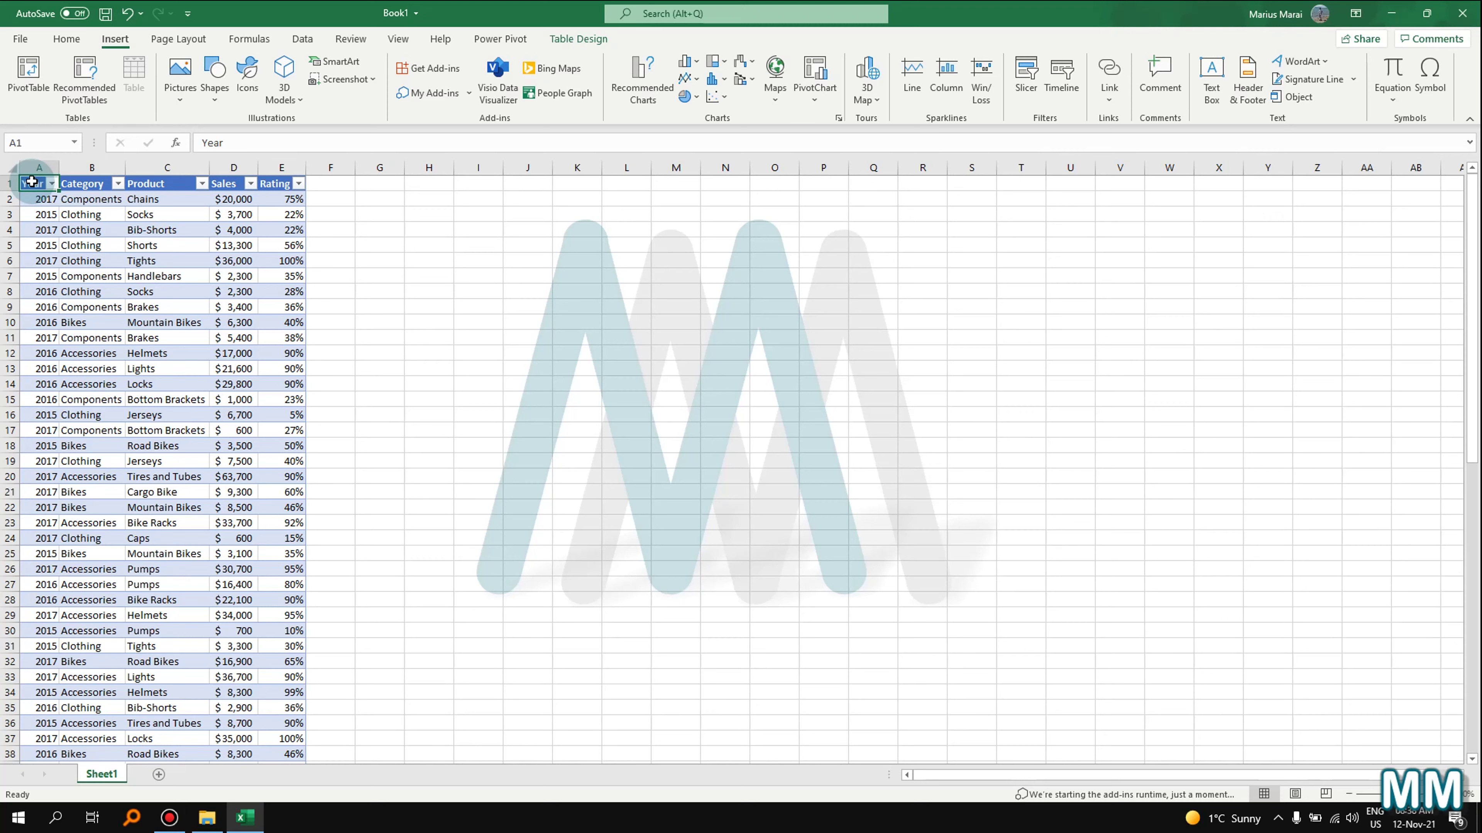
- Copy the table range A1:E76 and paste it as values only at G1
key("ctrl+shift+Right")
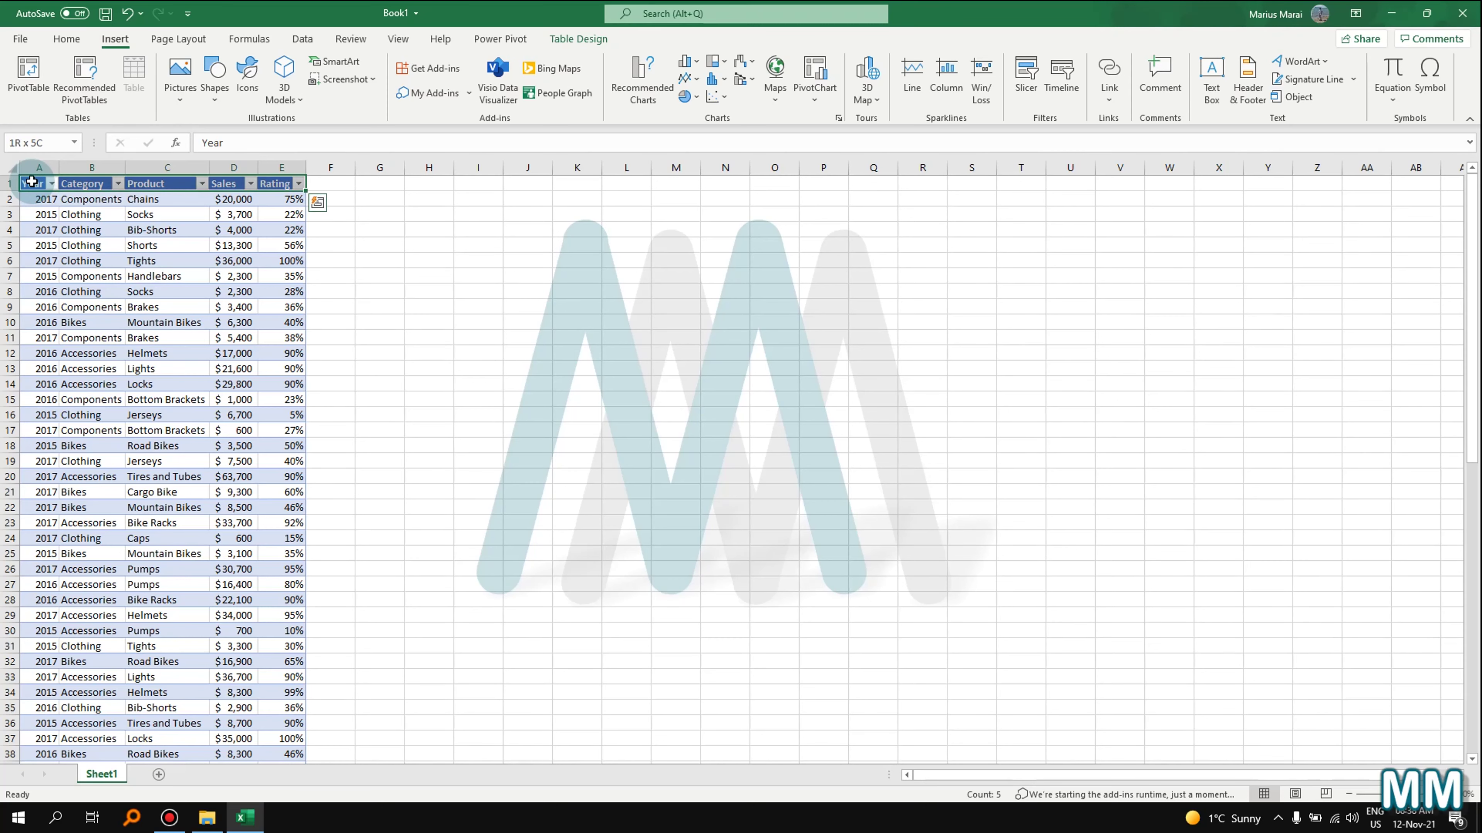
key("ctrl+shift+Down")
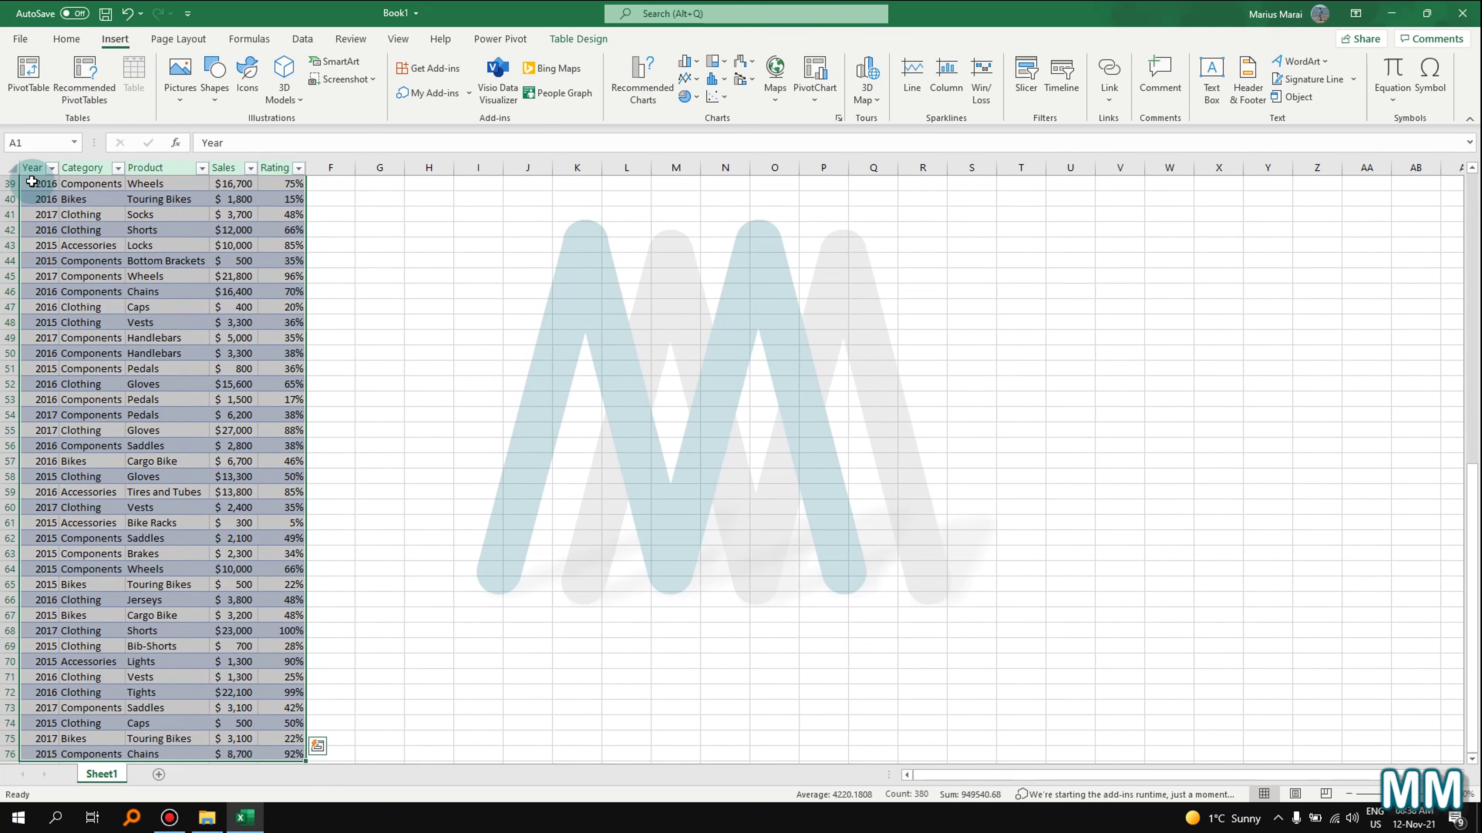
right_click(69, 232)
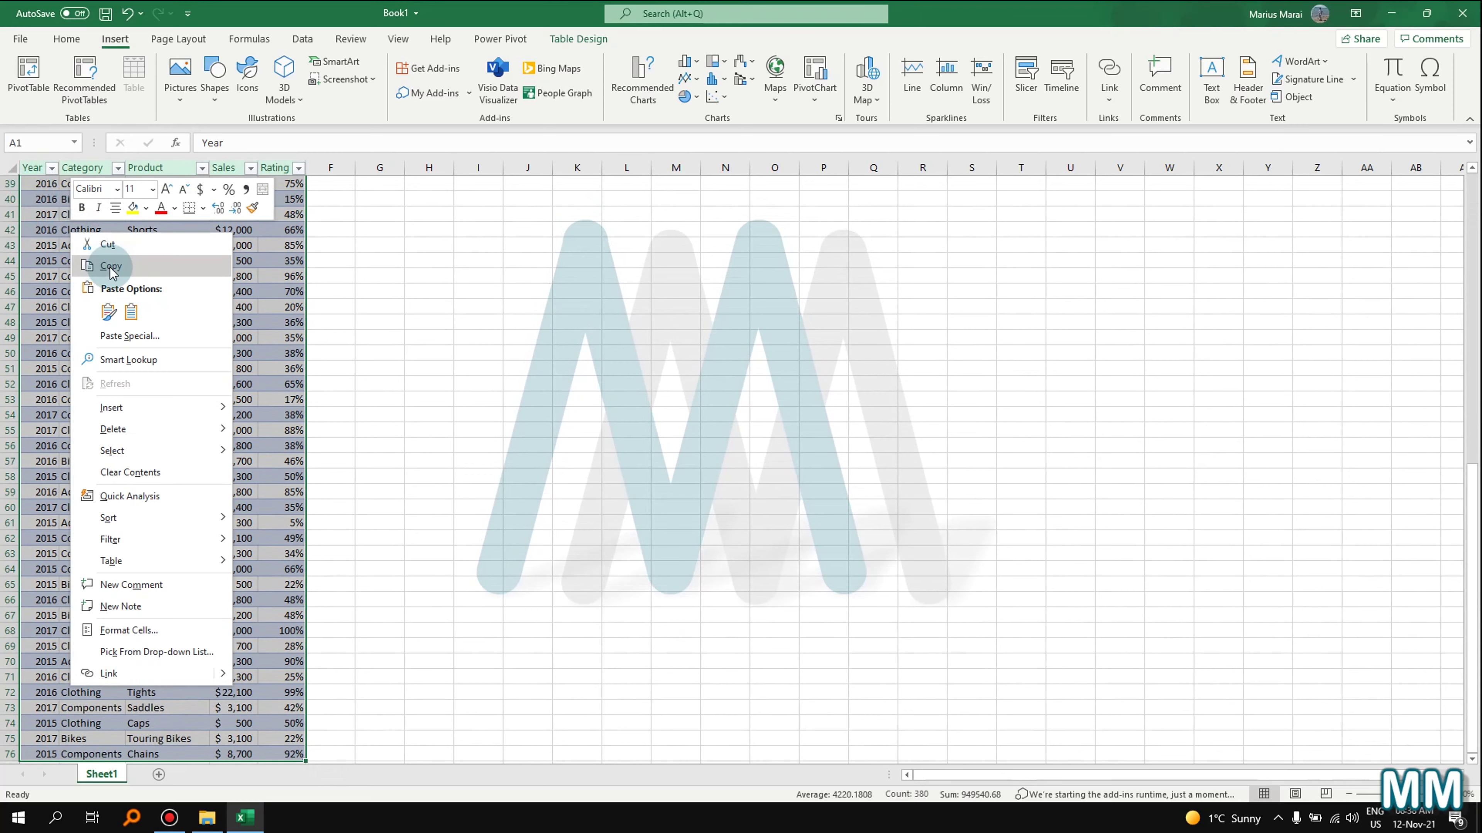
left_click(110, 267)
scroll(600, 318, "up", 13)
left_click(380, 179)
right_click(379, 179)
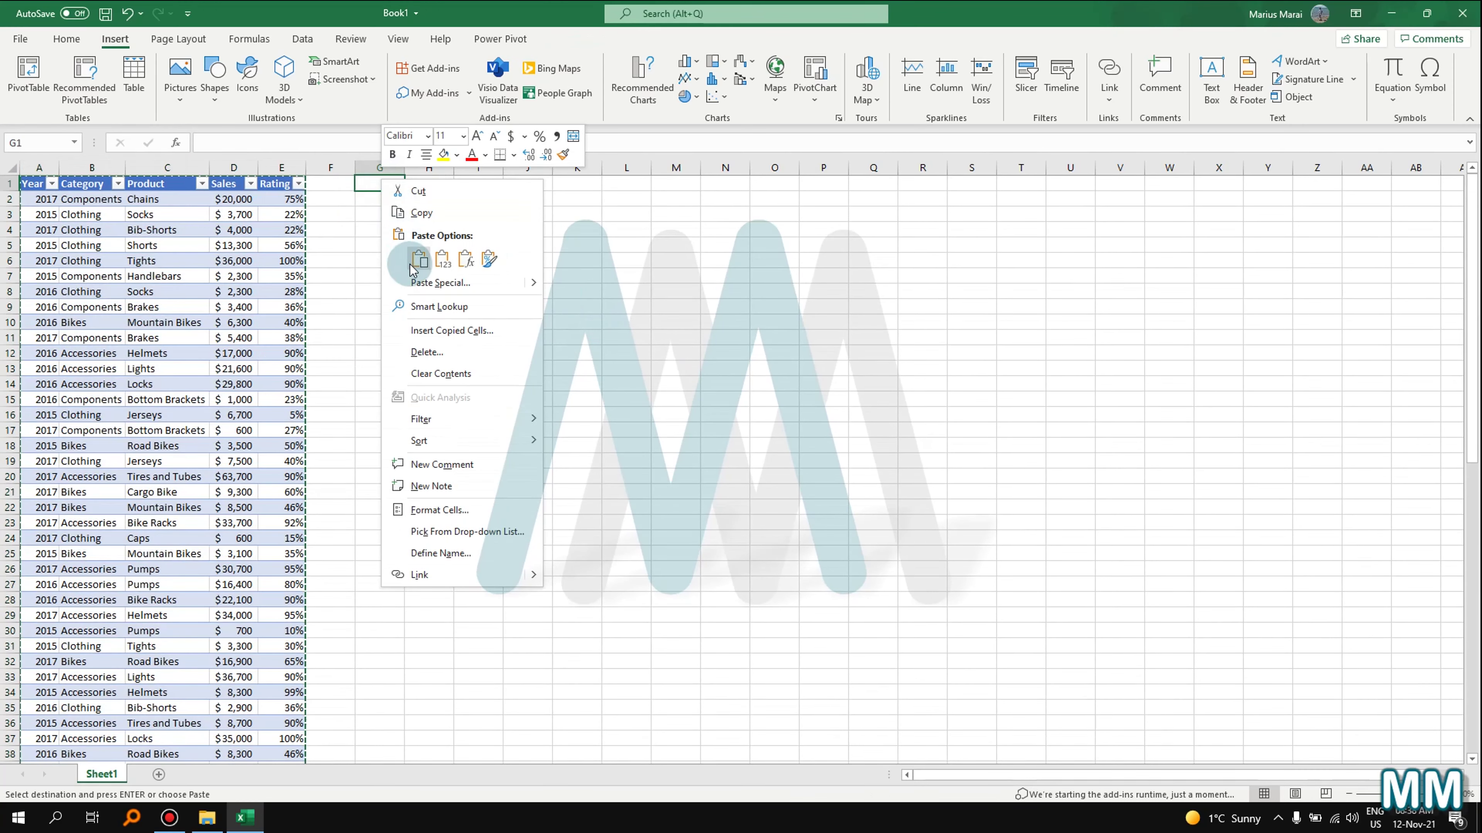
left_click(431, 259)
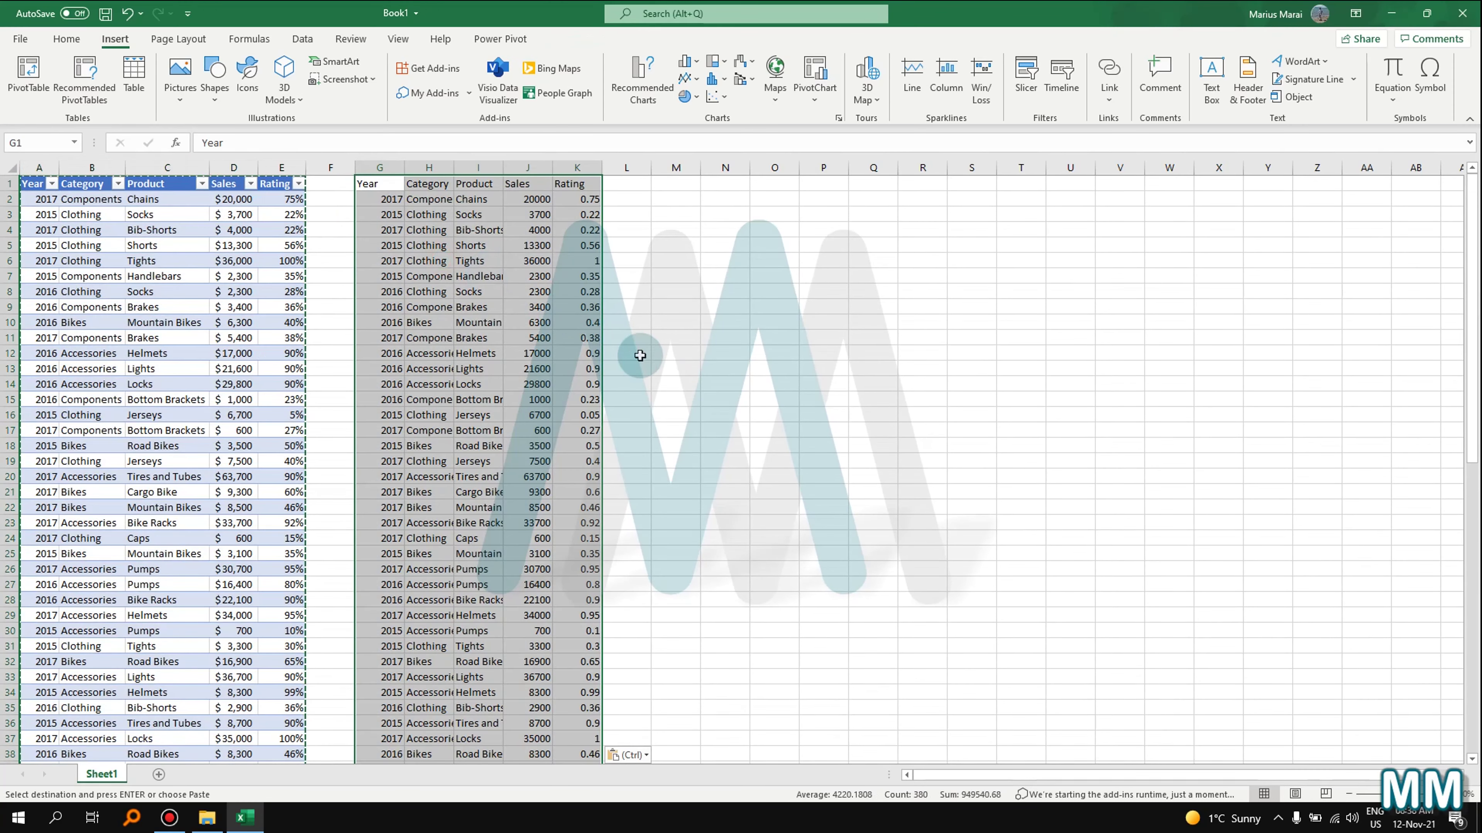
left_click(442, 370)
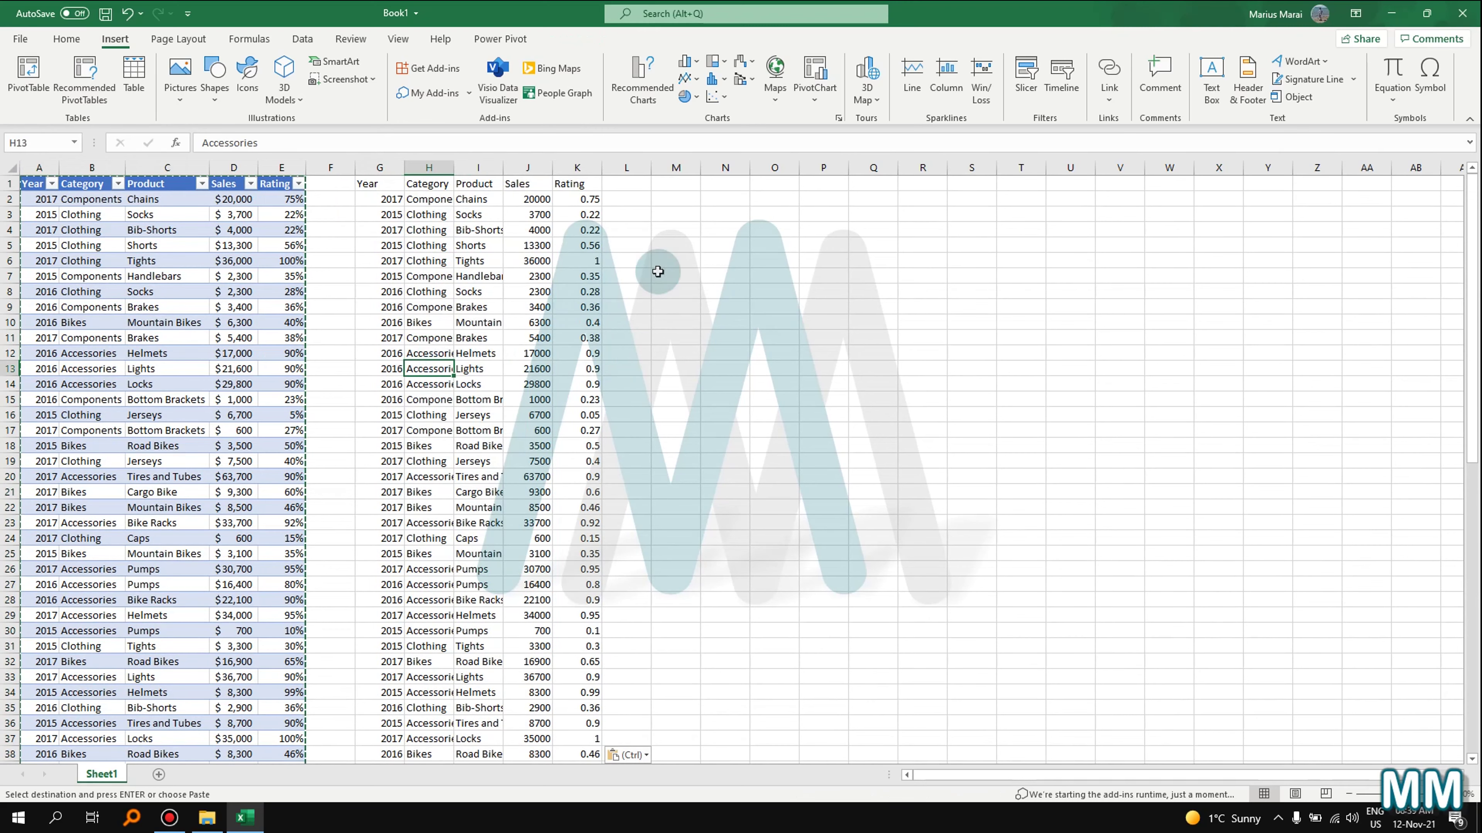
left_click(671, 274)
left_click(518, 232)
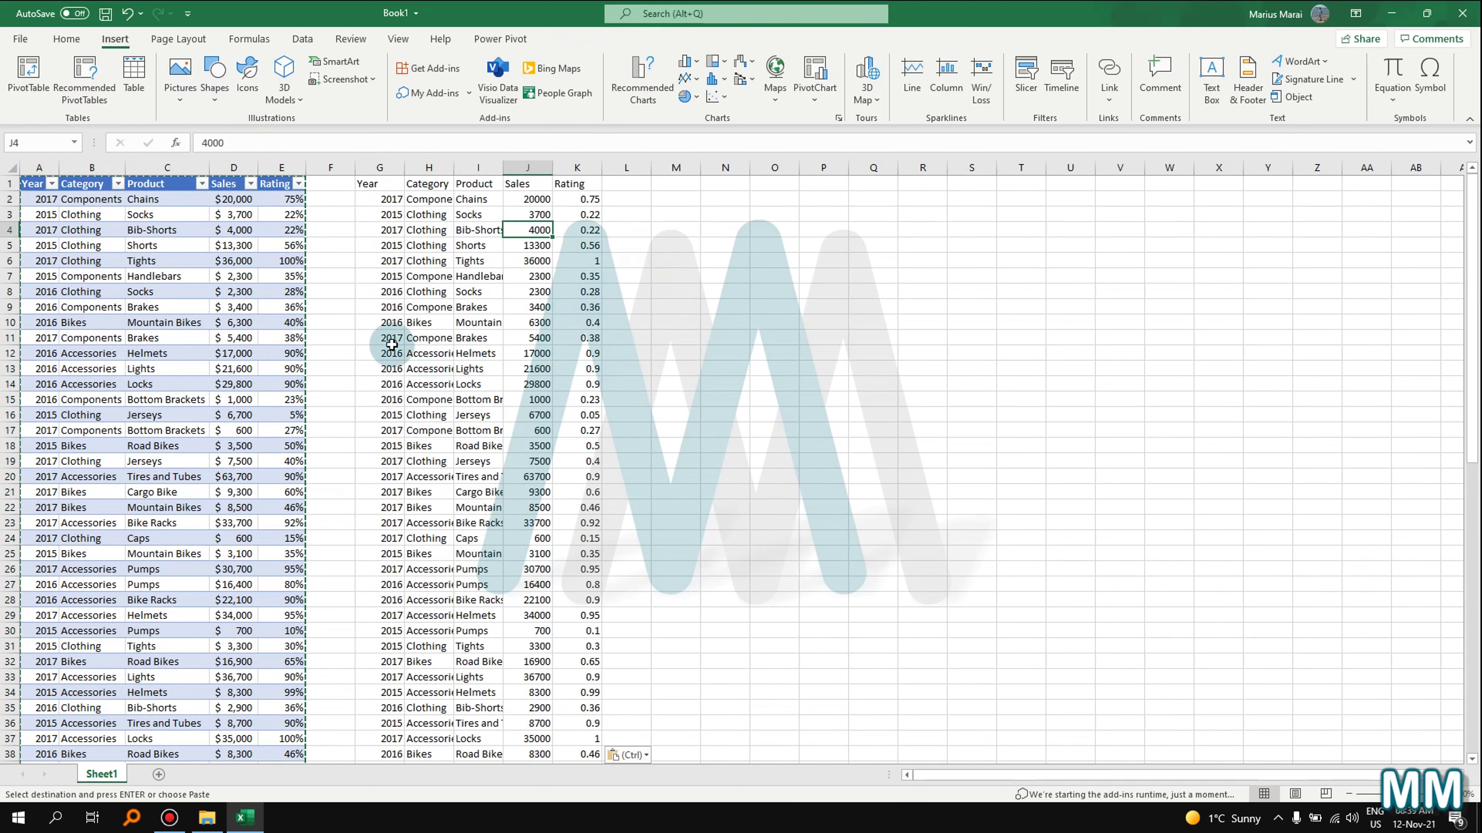
left_click(386, 243)
left_click(489, 447)
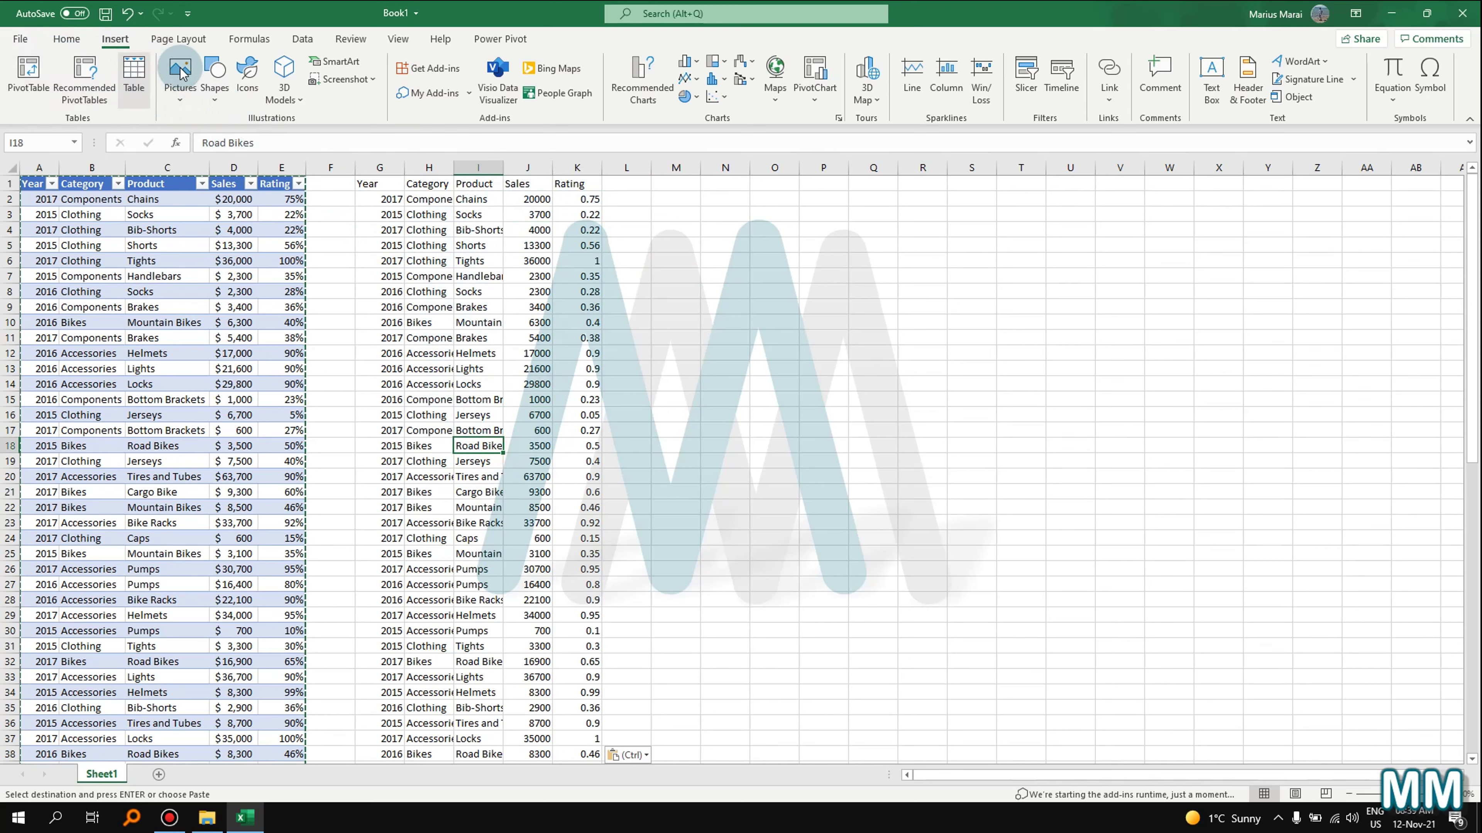
- Select the pasted range G1:K76 and start making it a table
left_click(377, 185)
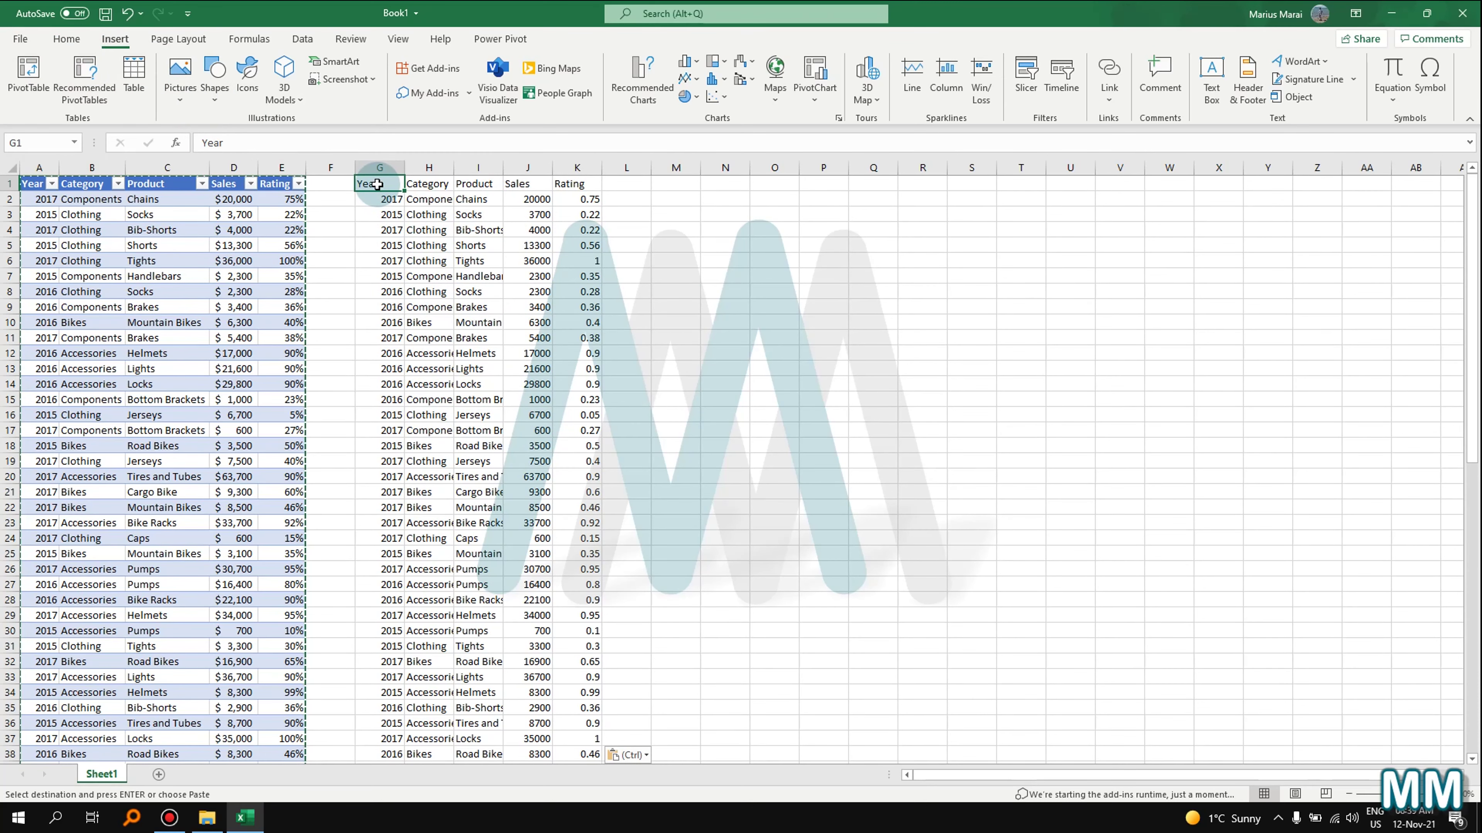
key("ctrl+shift+Right")
key("ctrl+shift+Down")
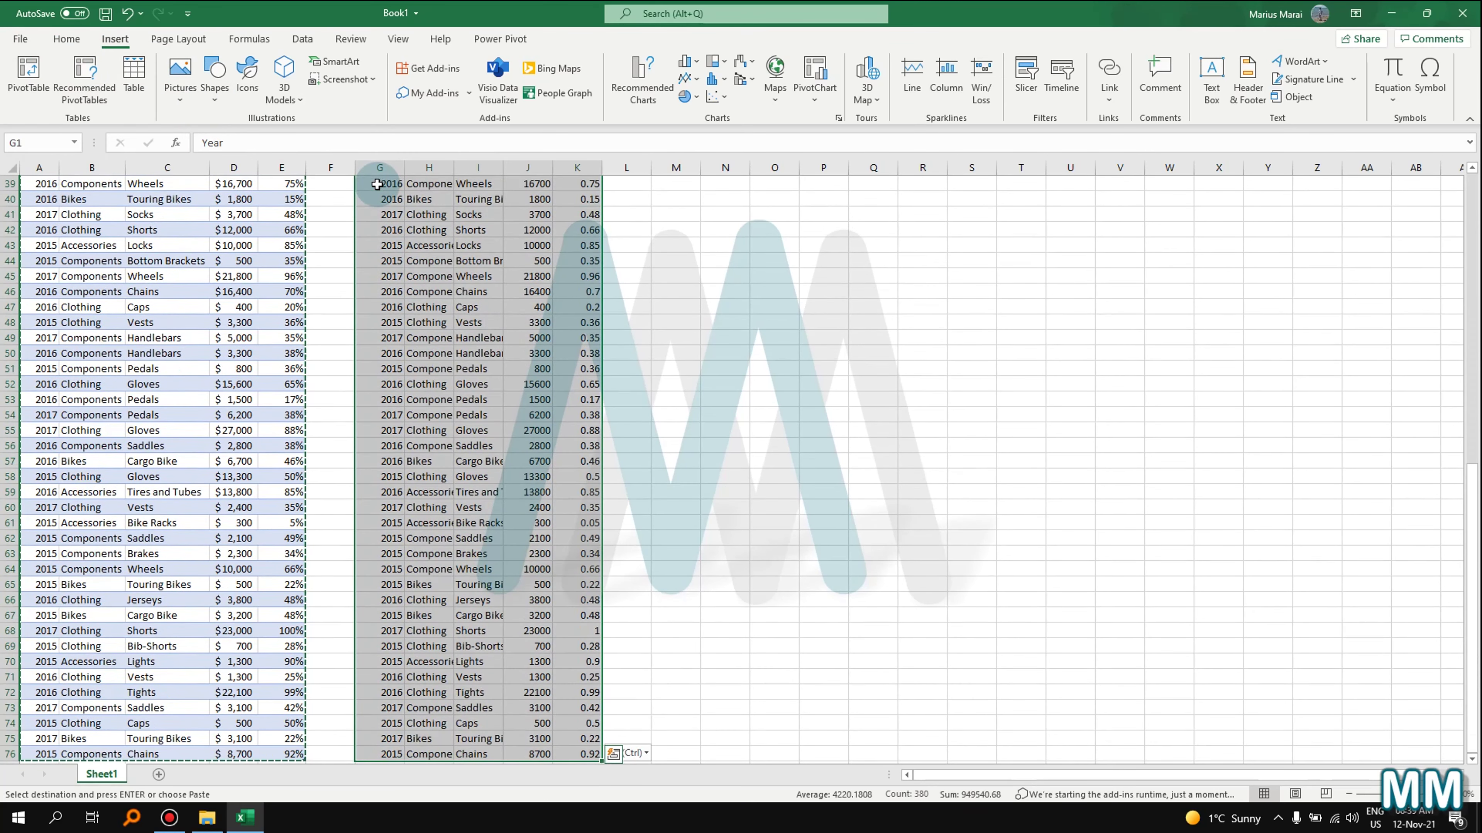
left_click(133, 76)
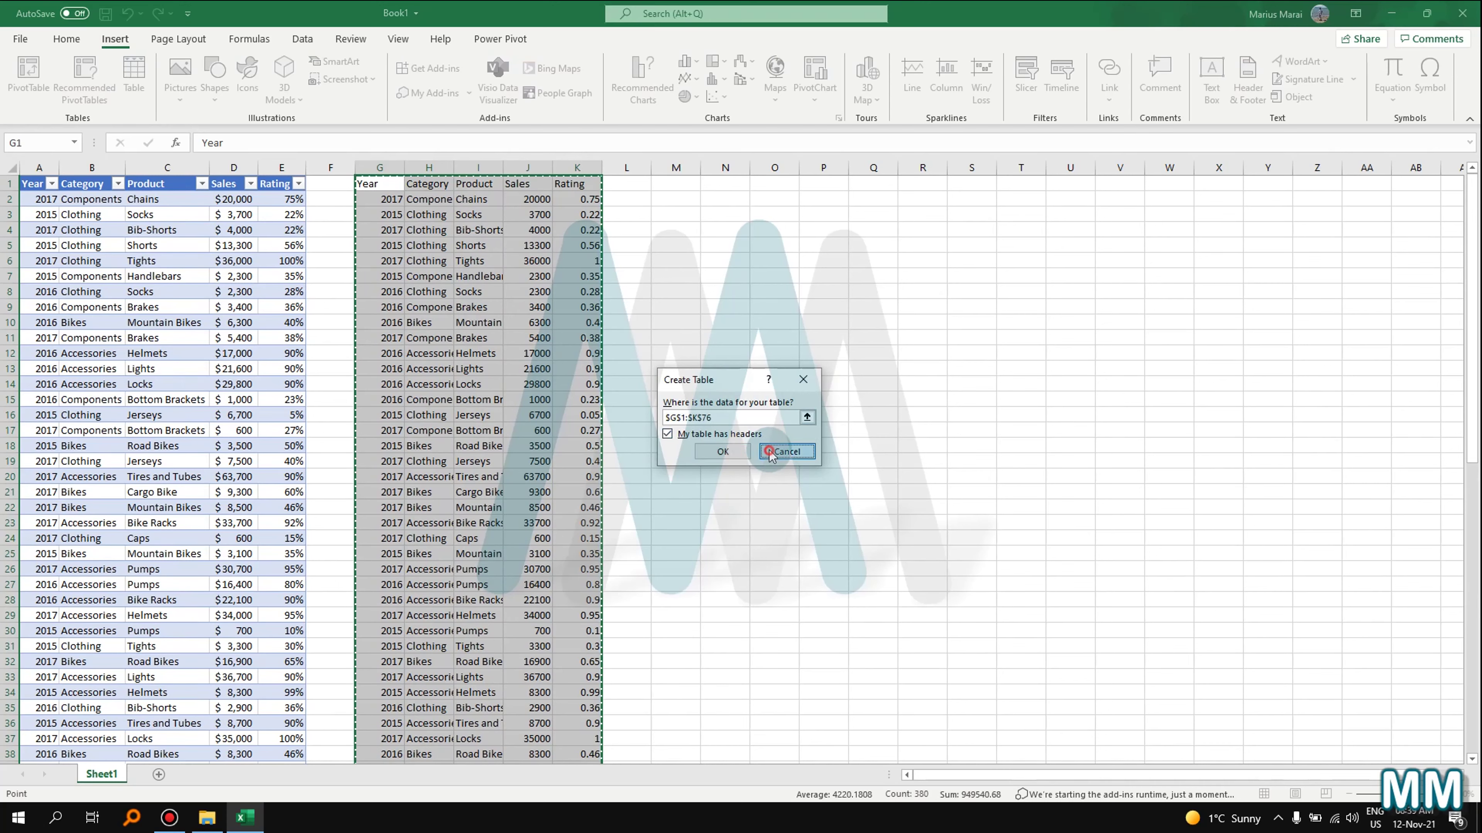
- Turn the pasted G1:K76 range into a second table with Ctrl+T
left_click(785, 451)
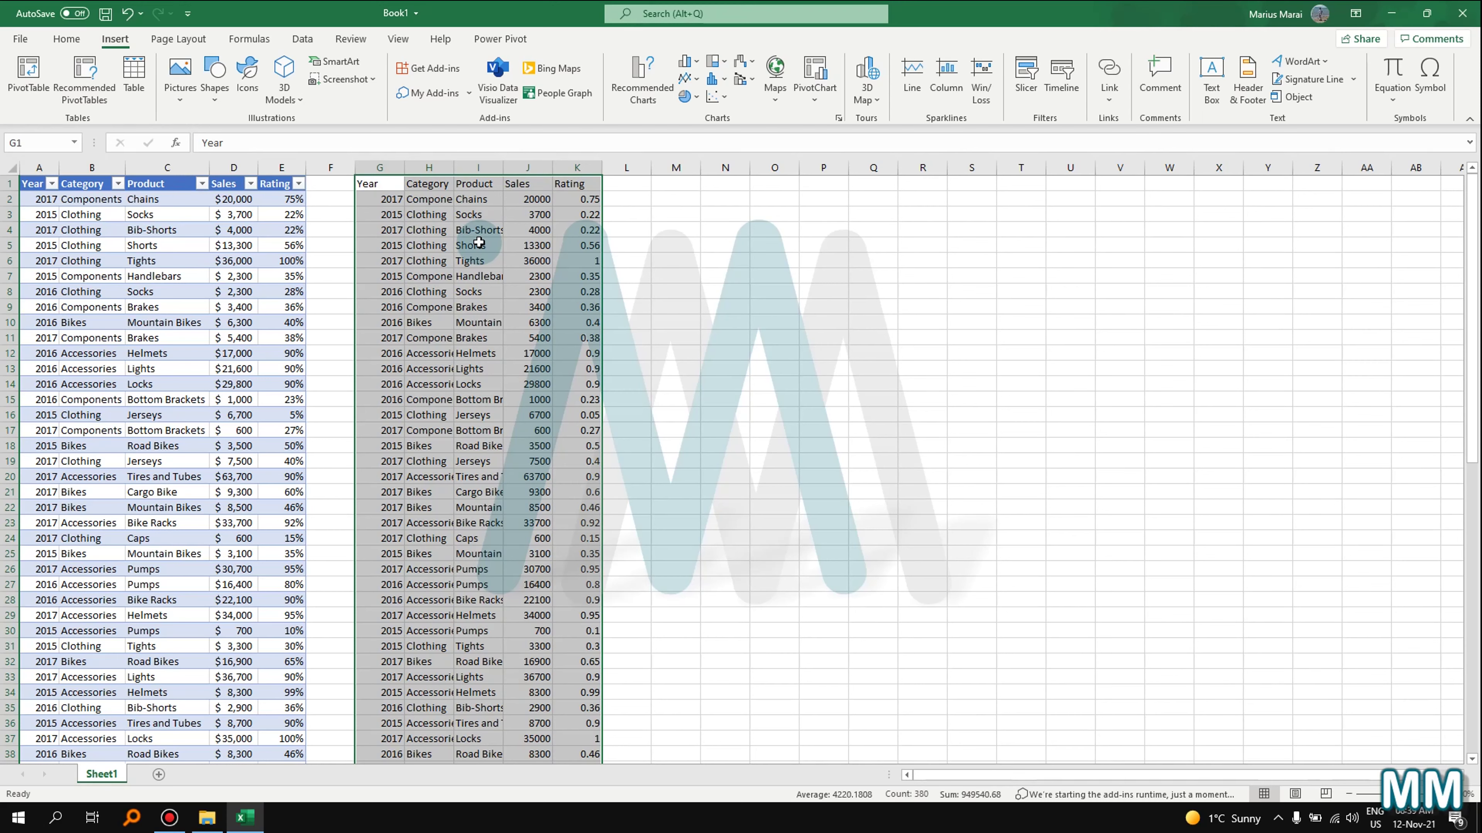
key("ctrl+t")
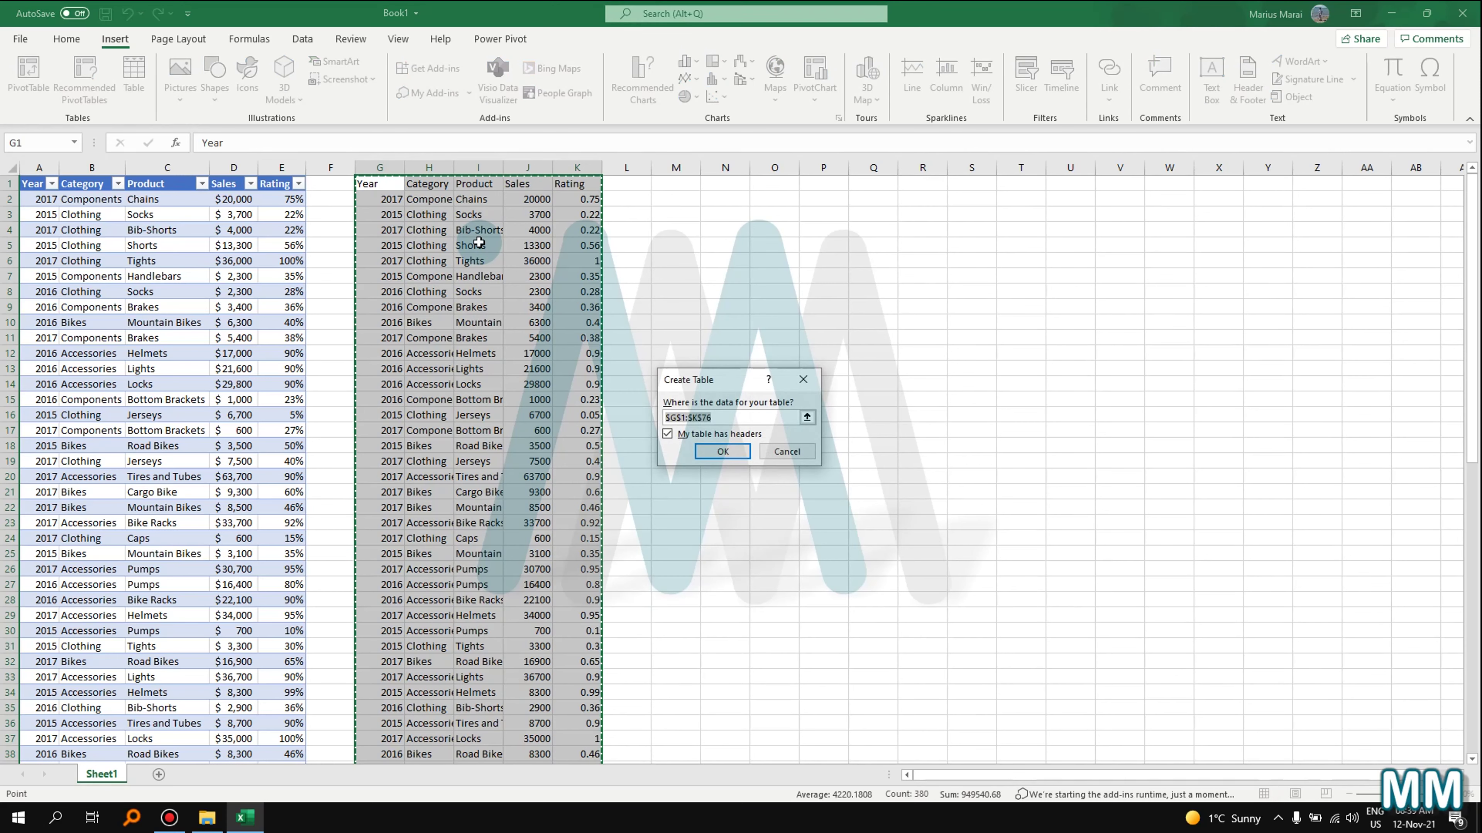
left_click(724, 451)
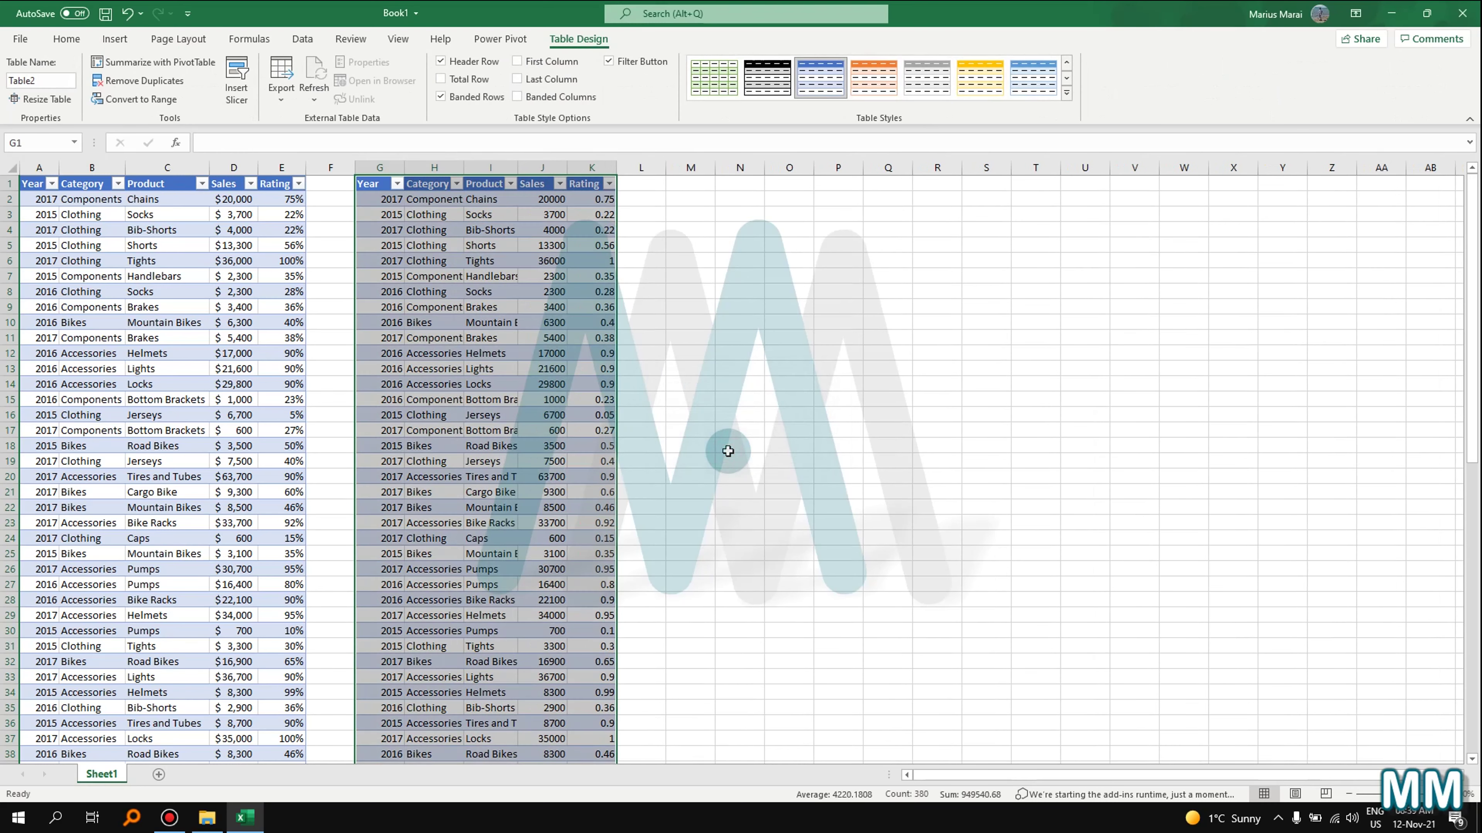
left_click(444, 332)
left_click(1038, 338)
left_click(379, 322)
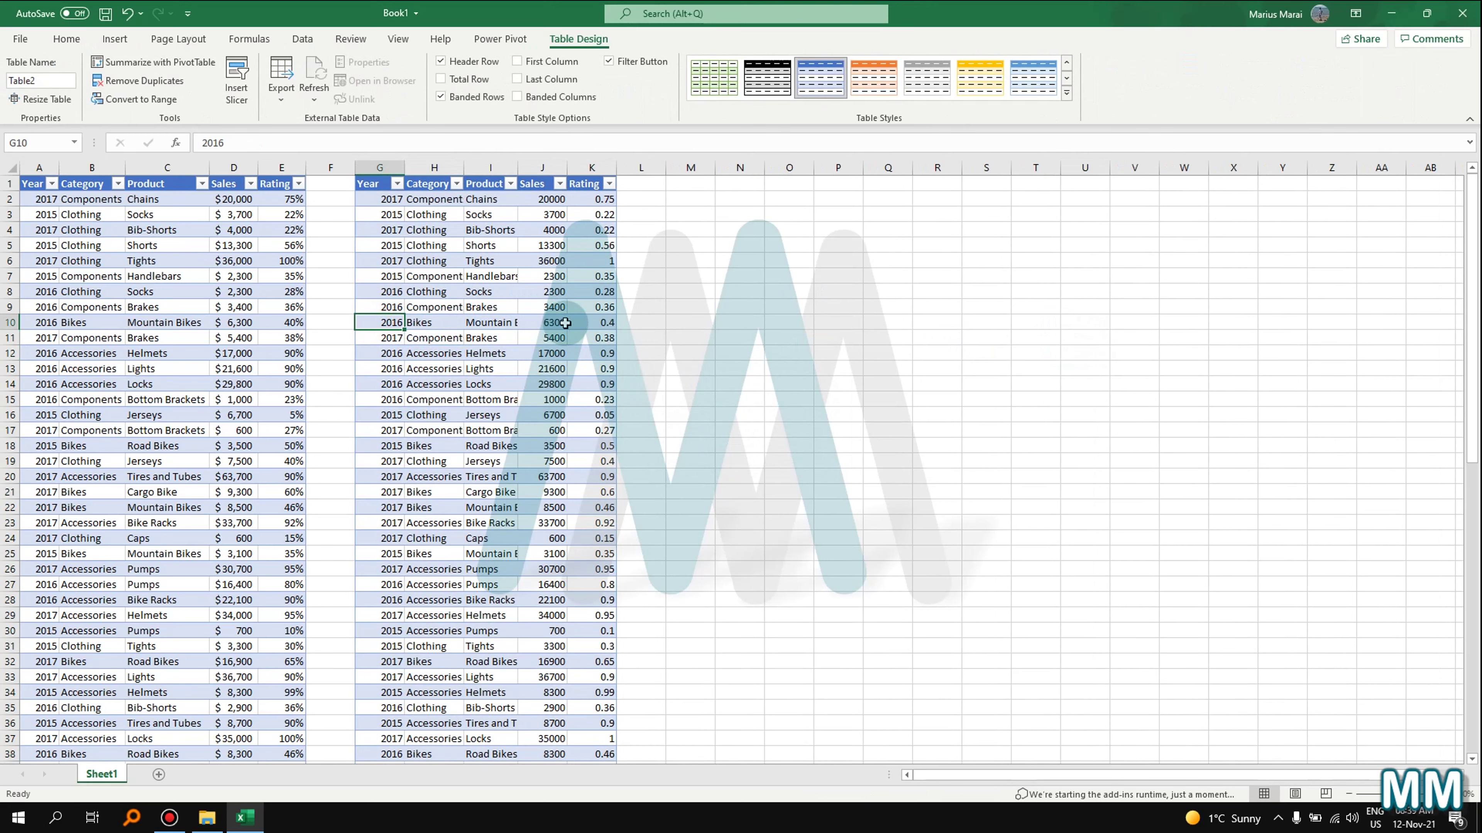
left_click(182, 306)
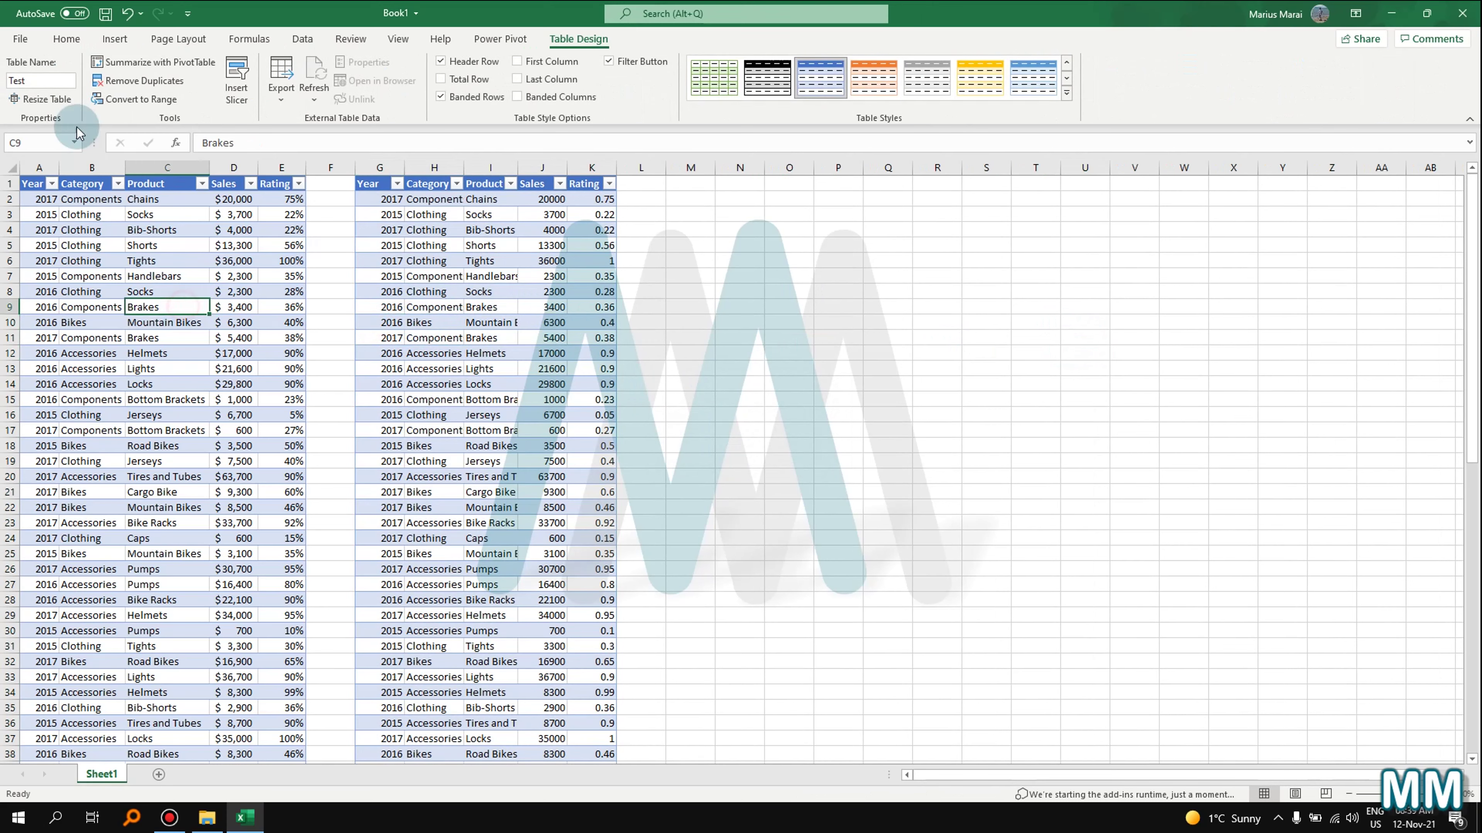
- Delete columns G to K, removing the duplicate table
left_click(116, 40)
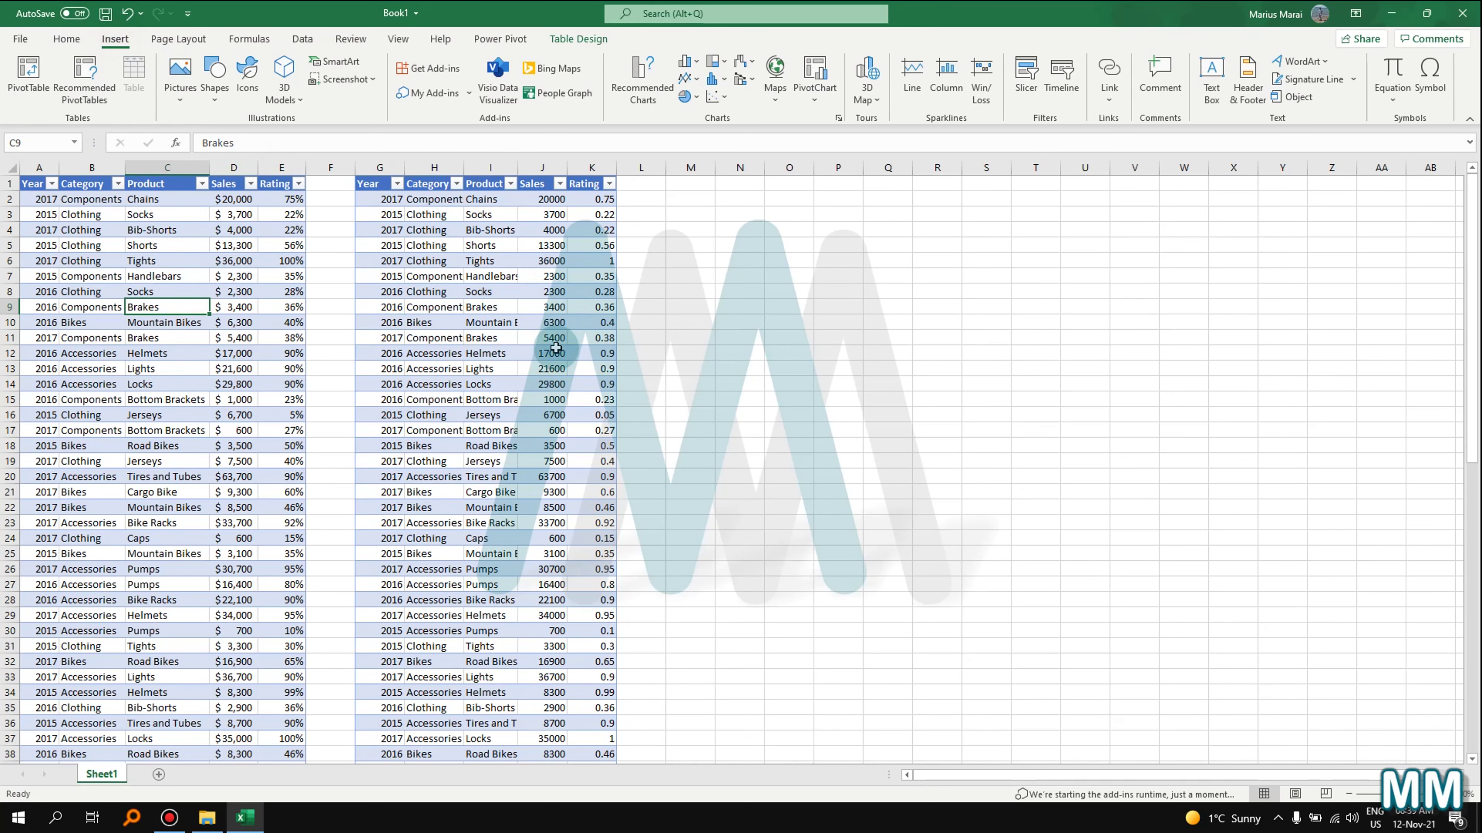
left_click(546, 322)
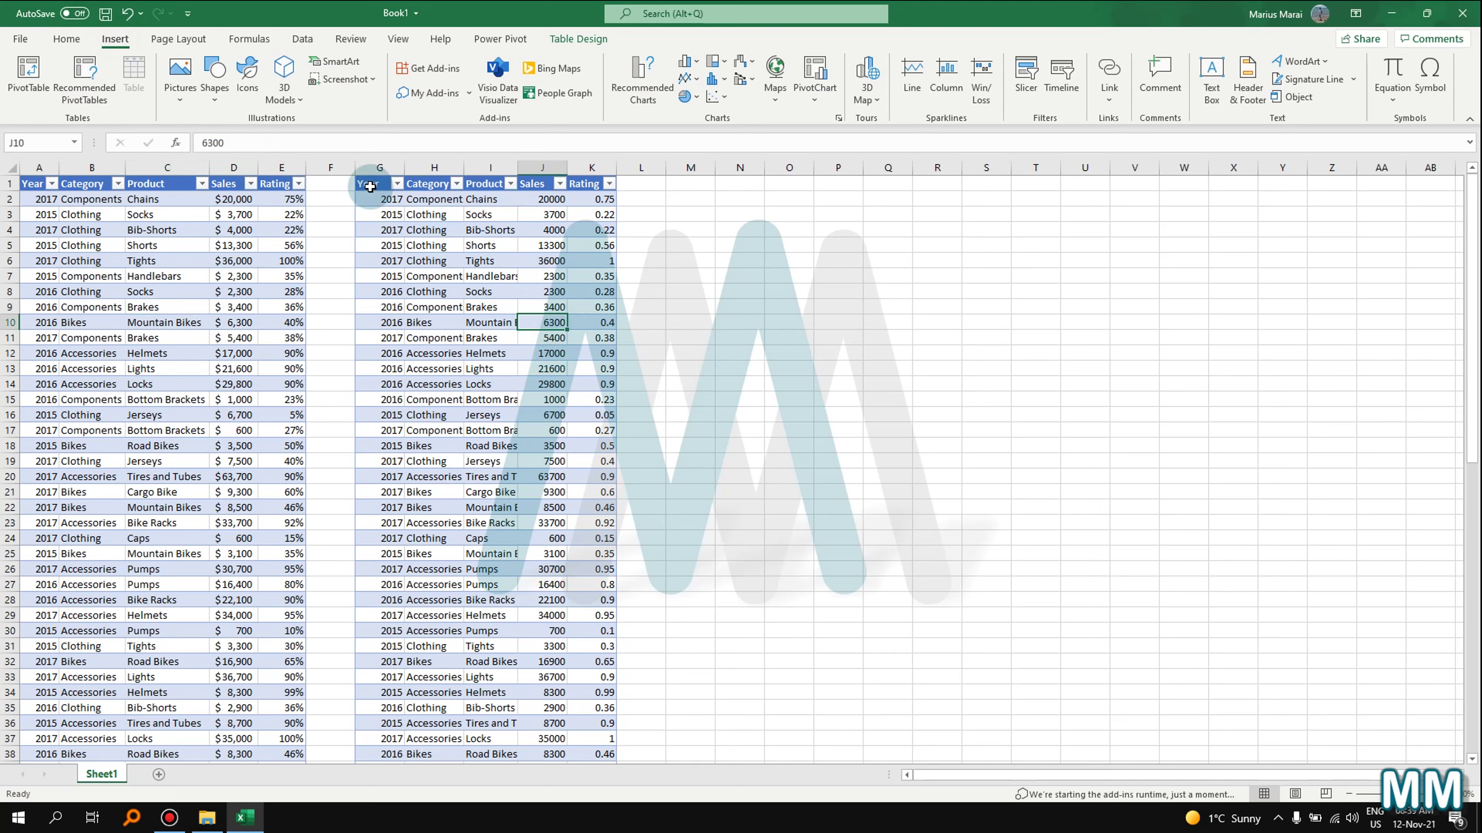
left_click(378, 165)
left_click_drag(378, 165, 595, 165)
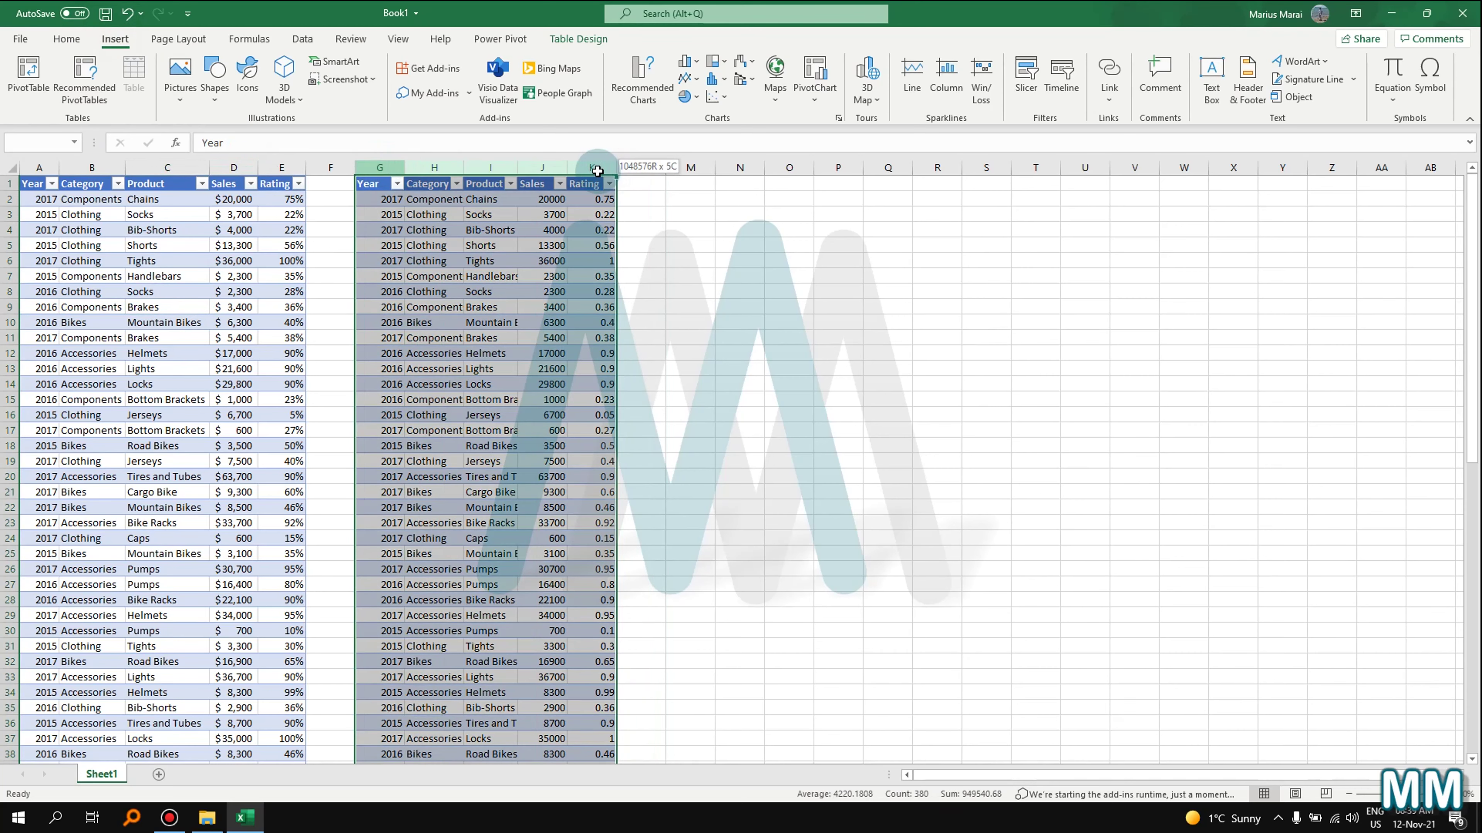
right_click(600, 169)
left_click(640, 318)
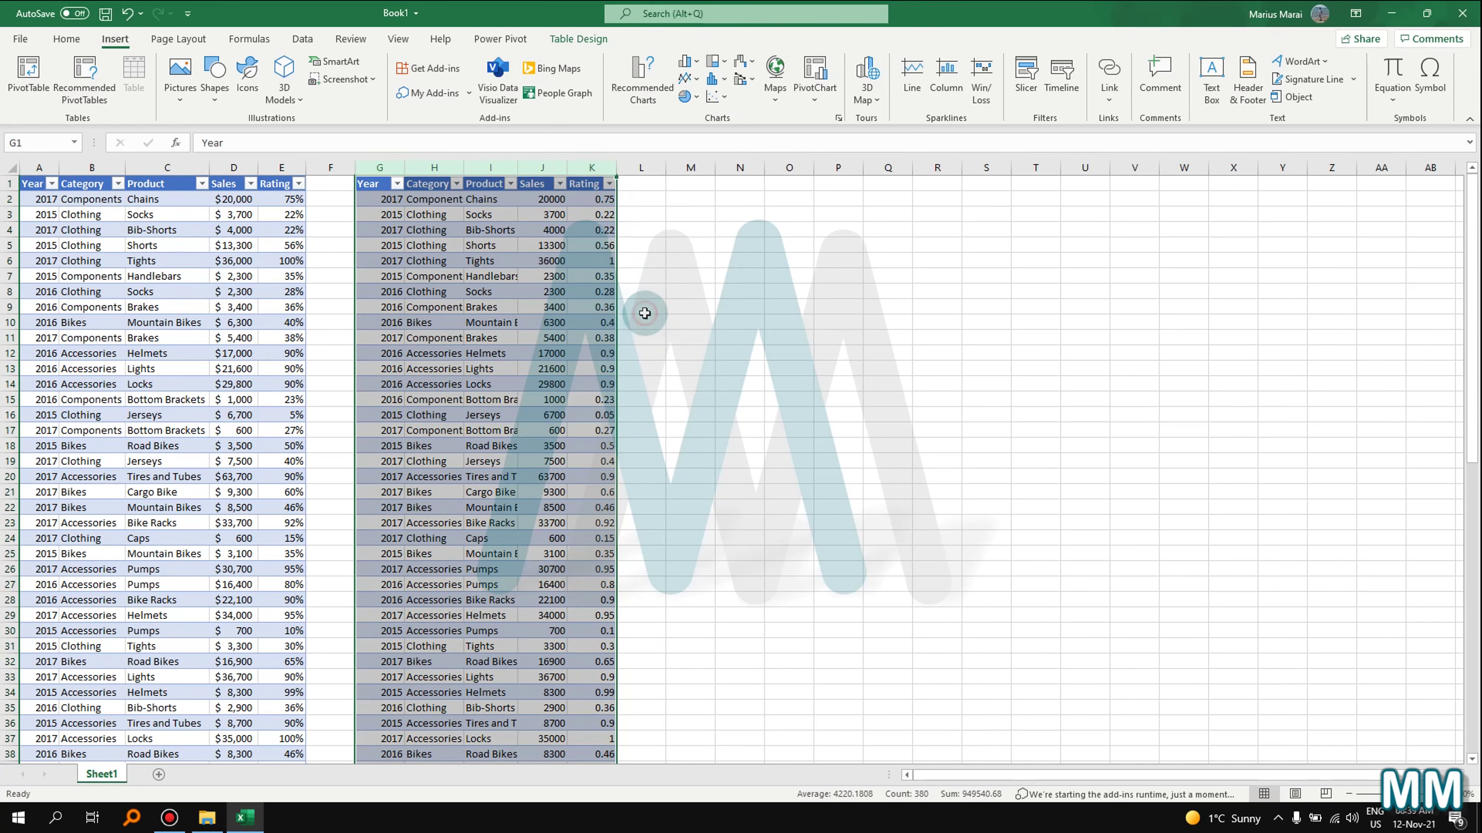
left_click(380, 321)
- Open Recommended PivotTables for the Test table, previewing Sum of Sales by Category
left_click(215, 244)
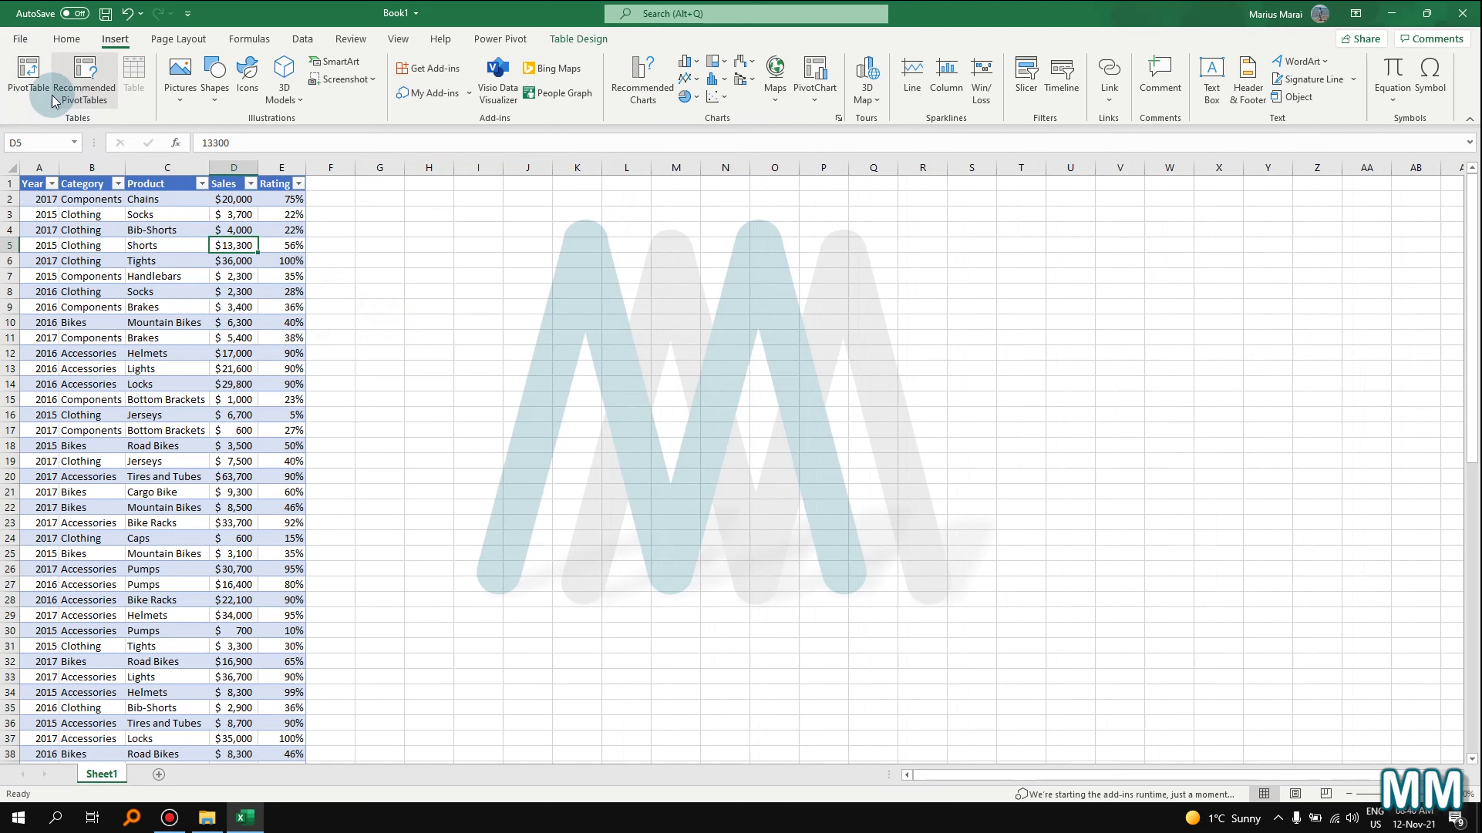
left_click(164, 293)
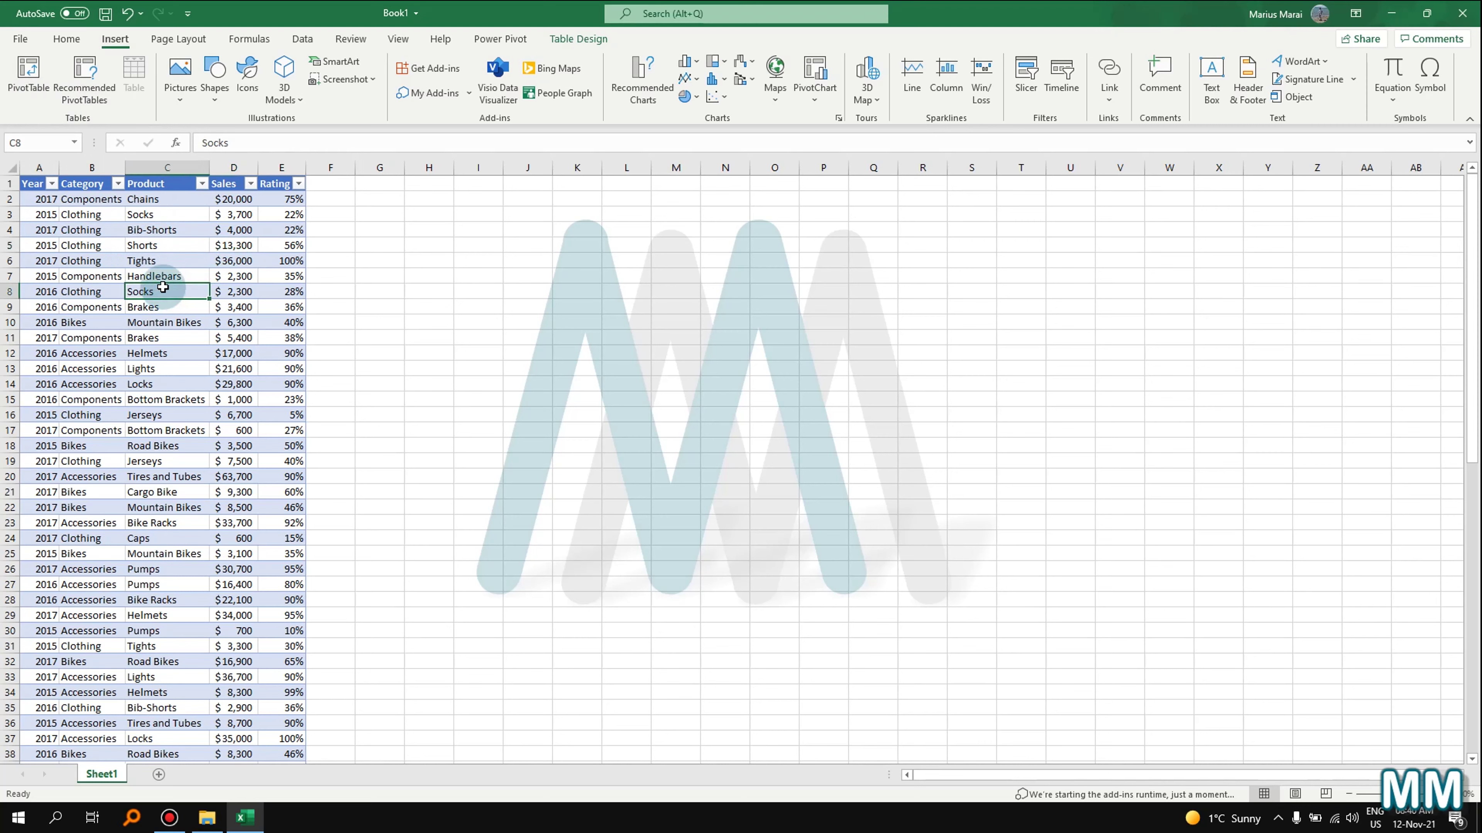
left_click(92, 69)
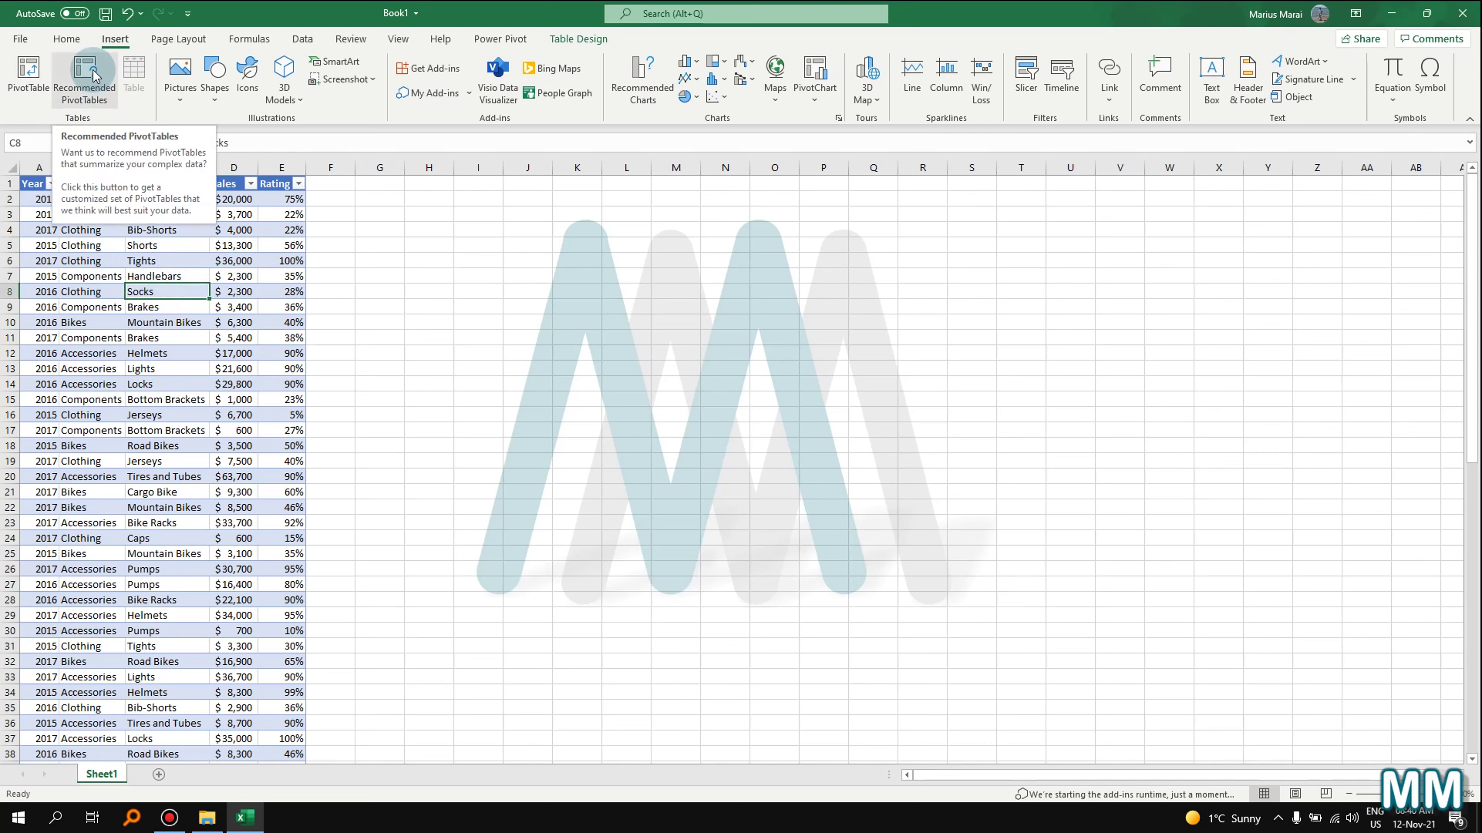
left_click(93, 71)
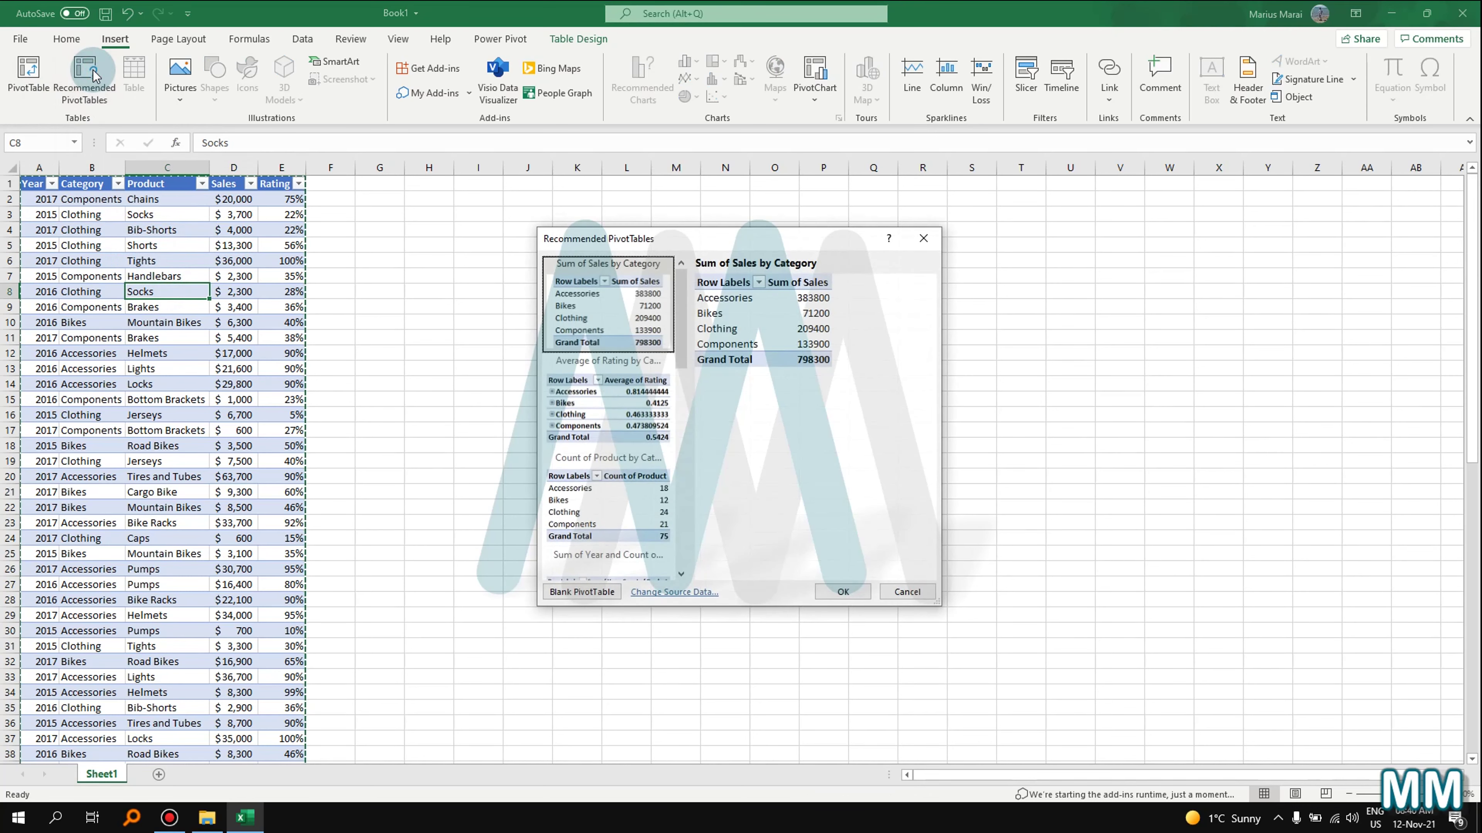
left_click(605, 385)
scroll(624, 503, "down", 3)
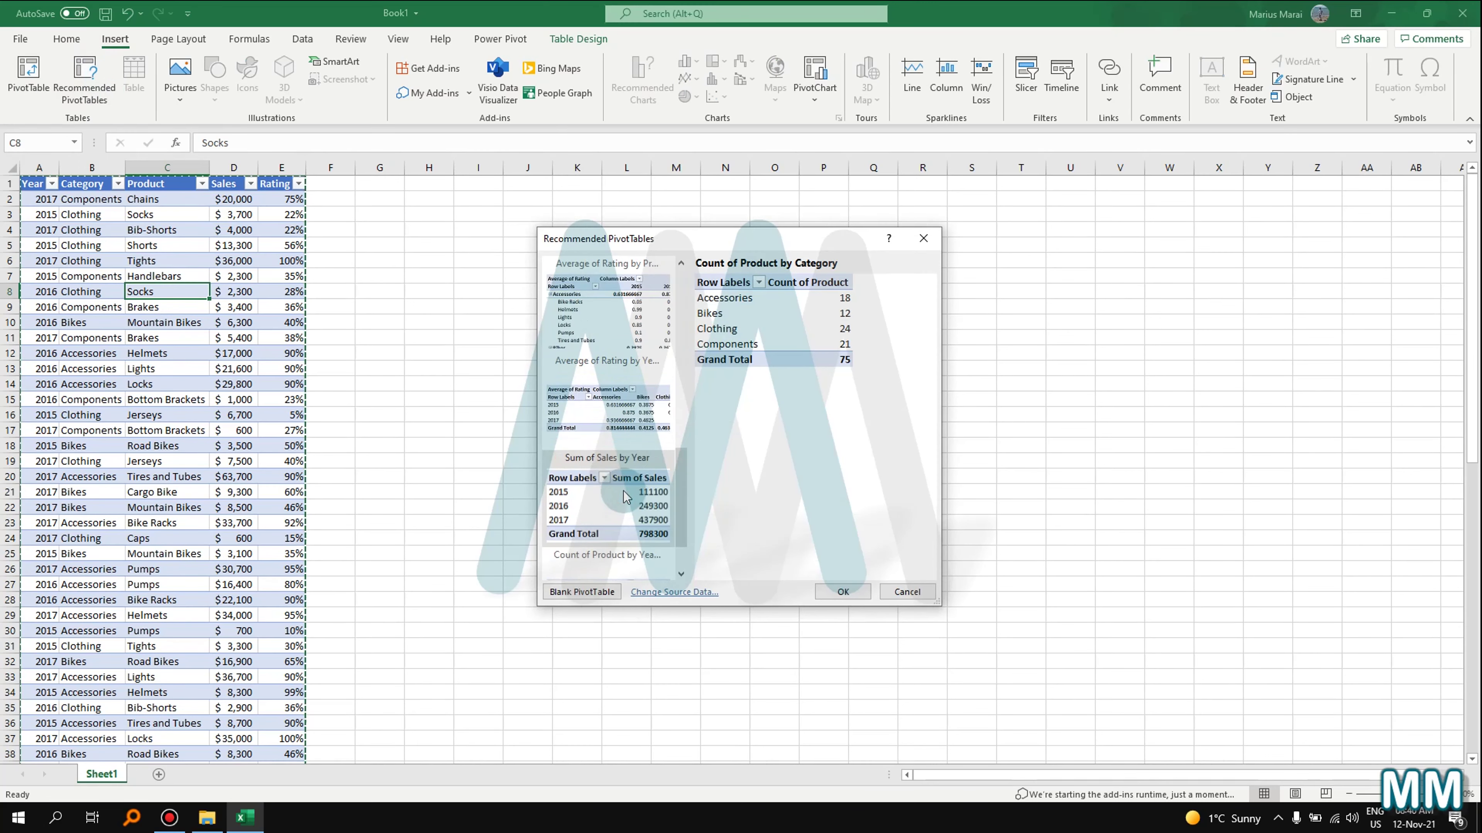
left_click(621, 403)
scroll(626, 478, "down", 1)
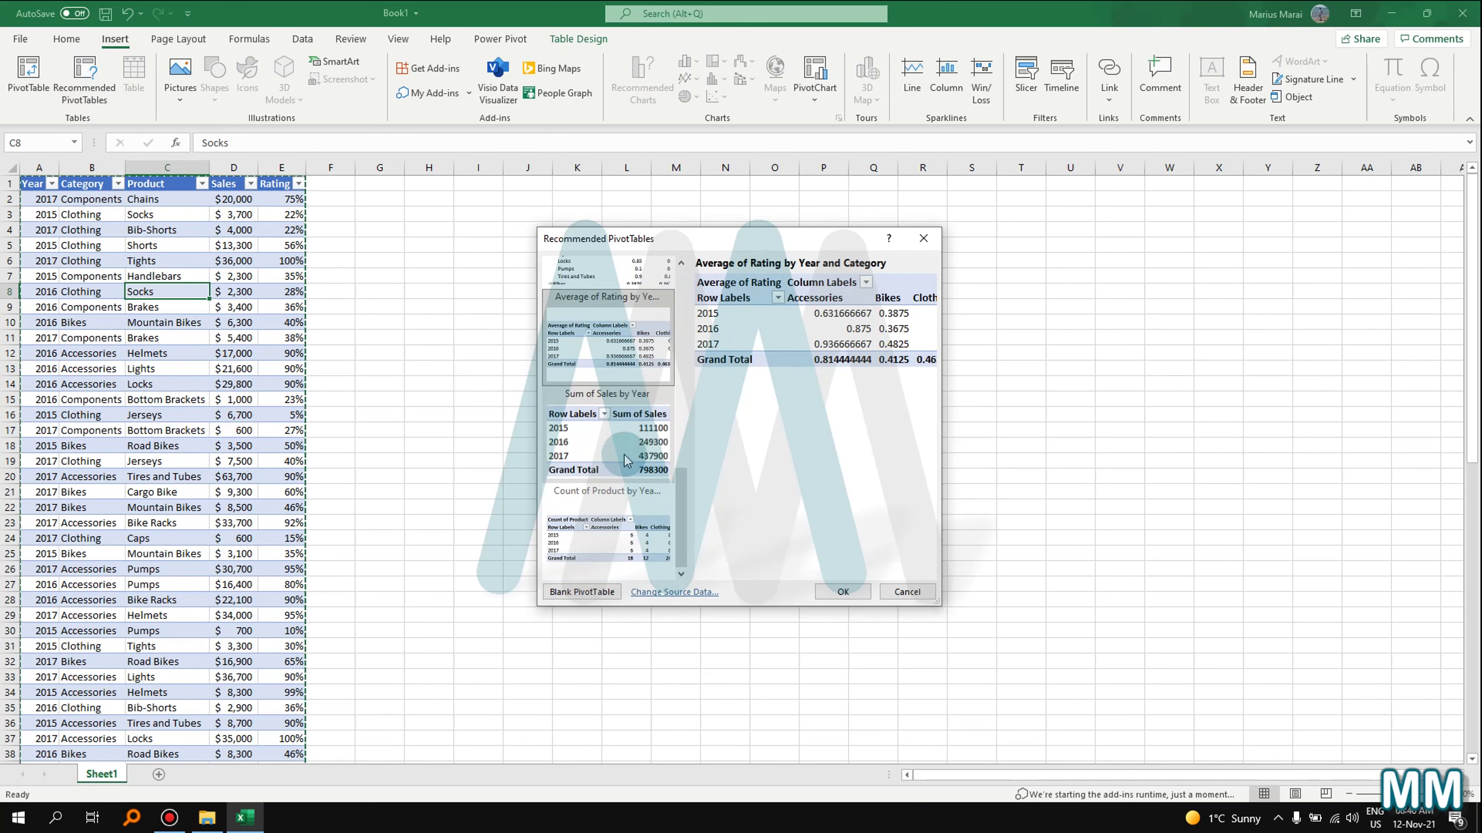
left_click(623, 451)
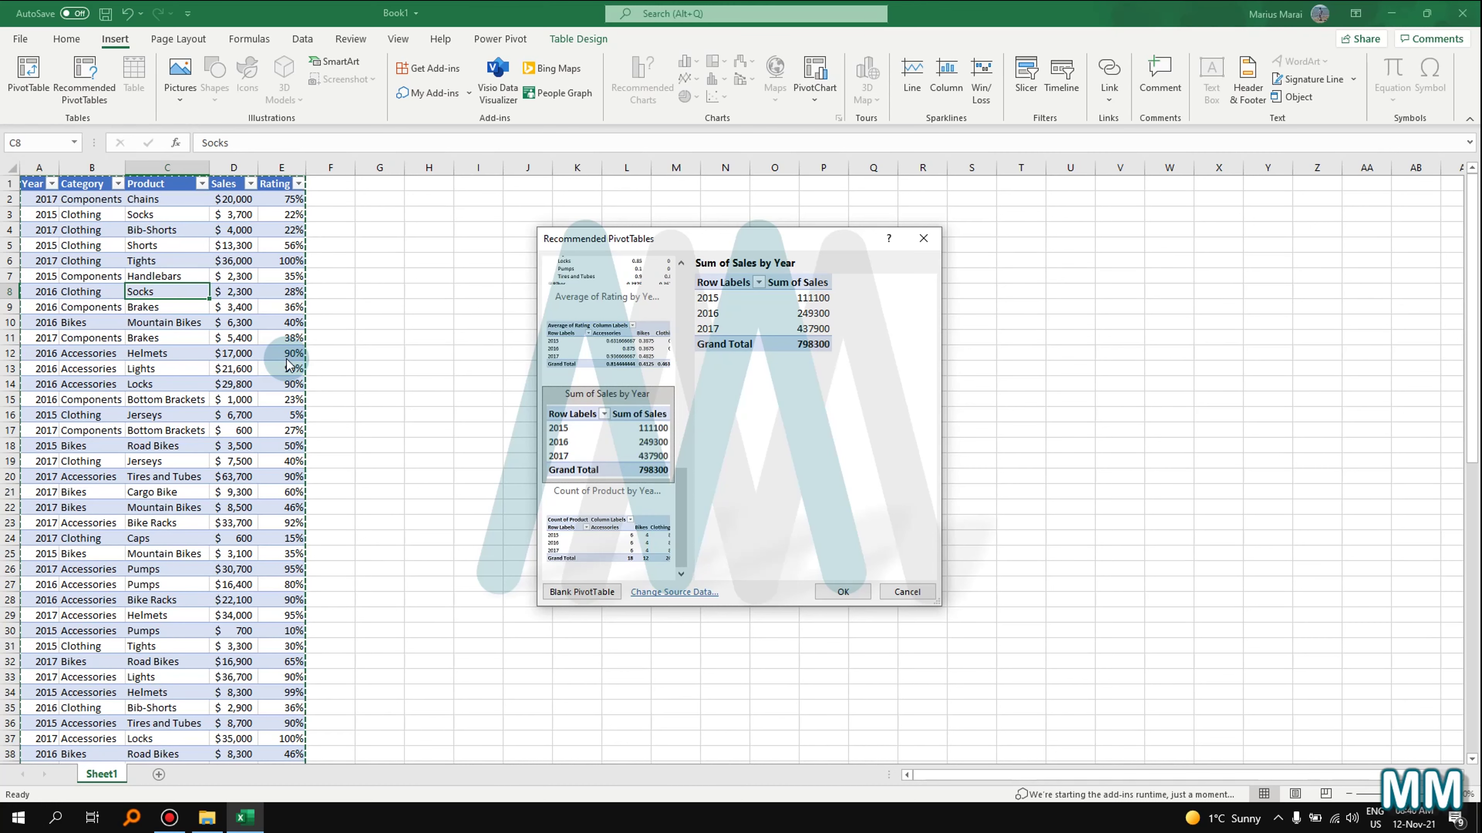
scroll(676, 399, "up", 5)
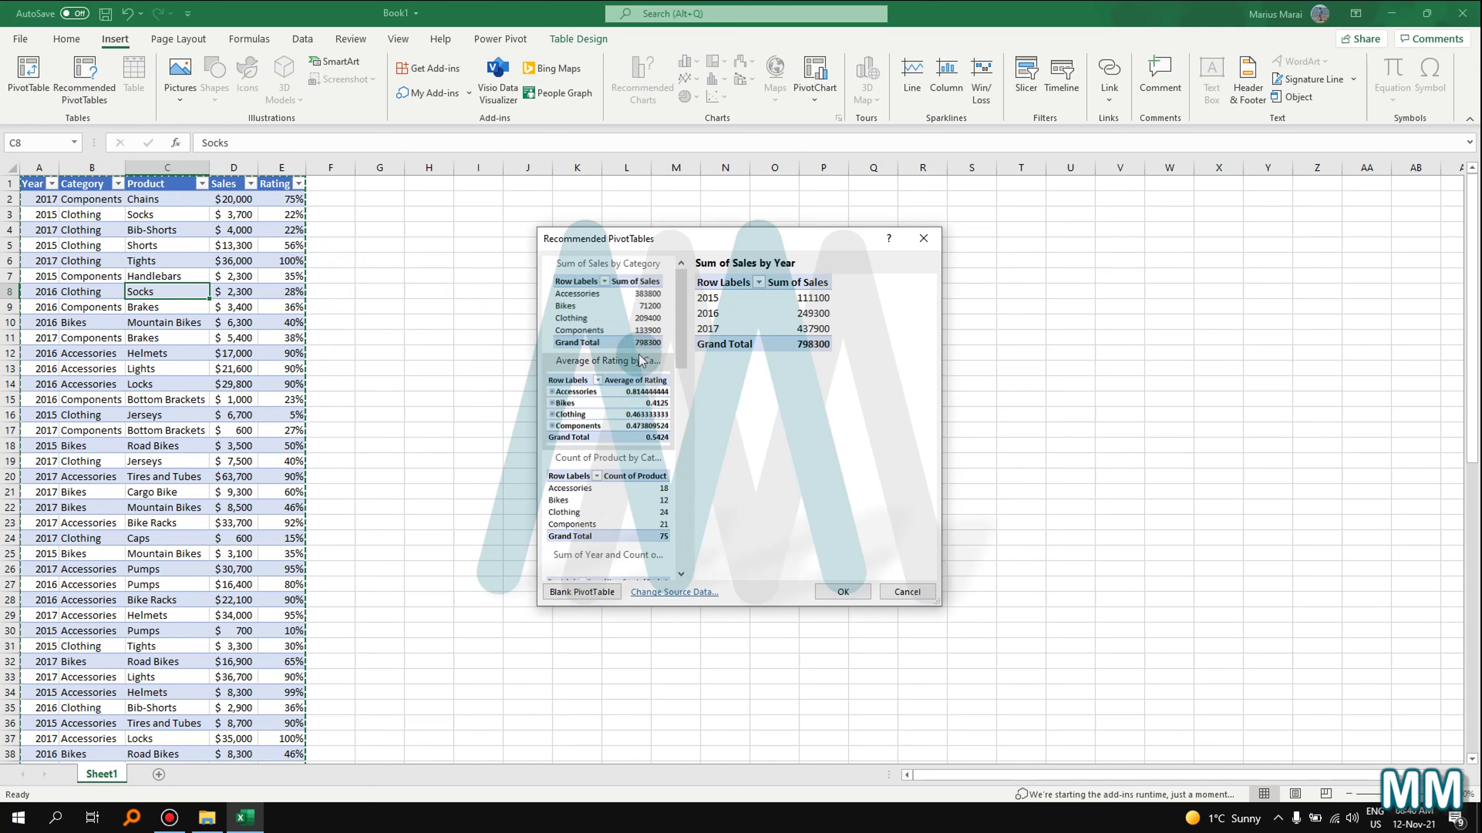
left_click(628, 308)
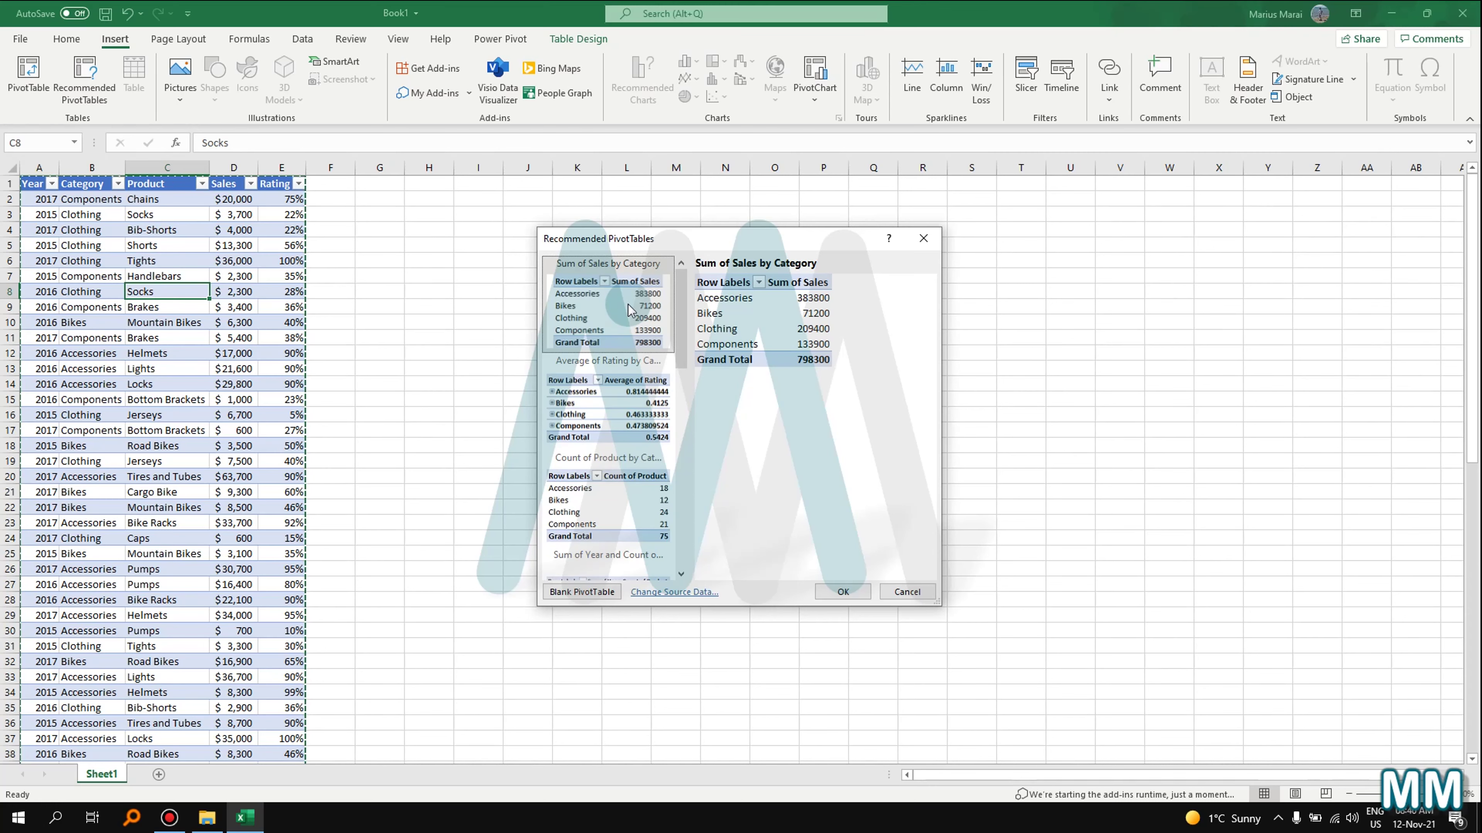
left_click(905, 592)
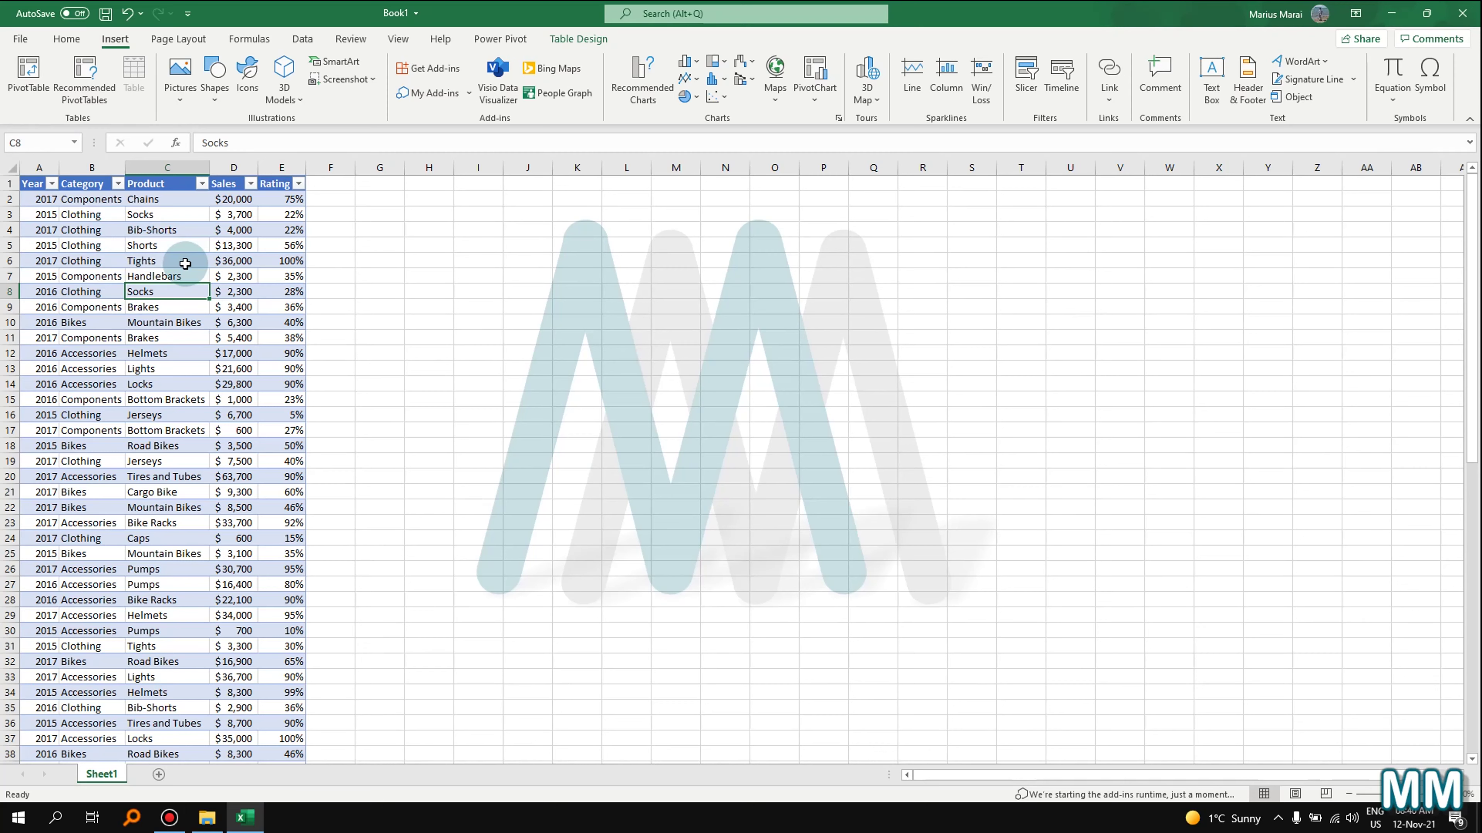
- Cancel the first PivotTable attempt and select the table data A1:E76
left_click(36, 85)
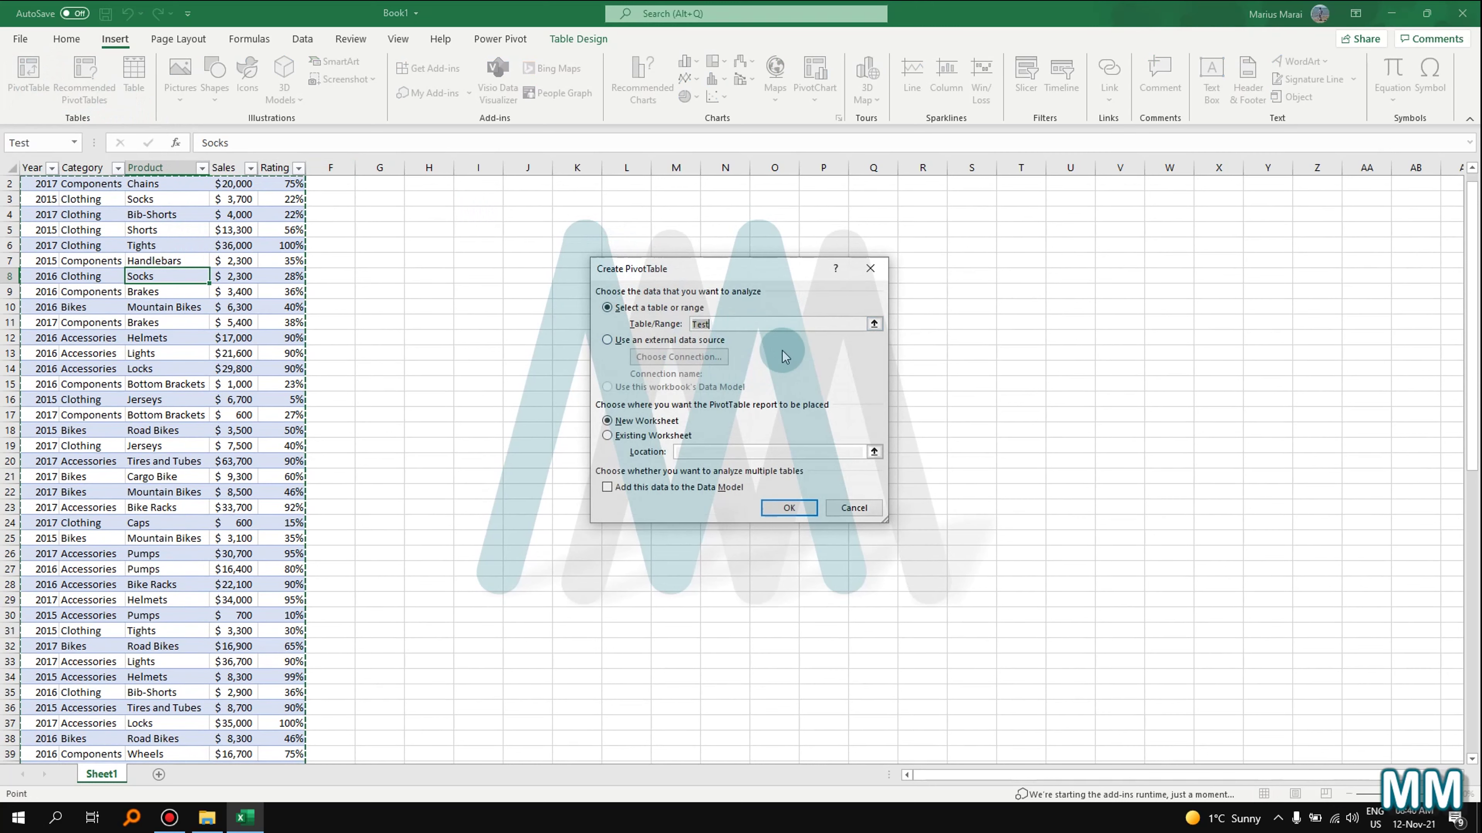
left_click(697, 324)
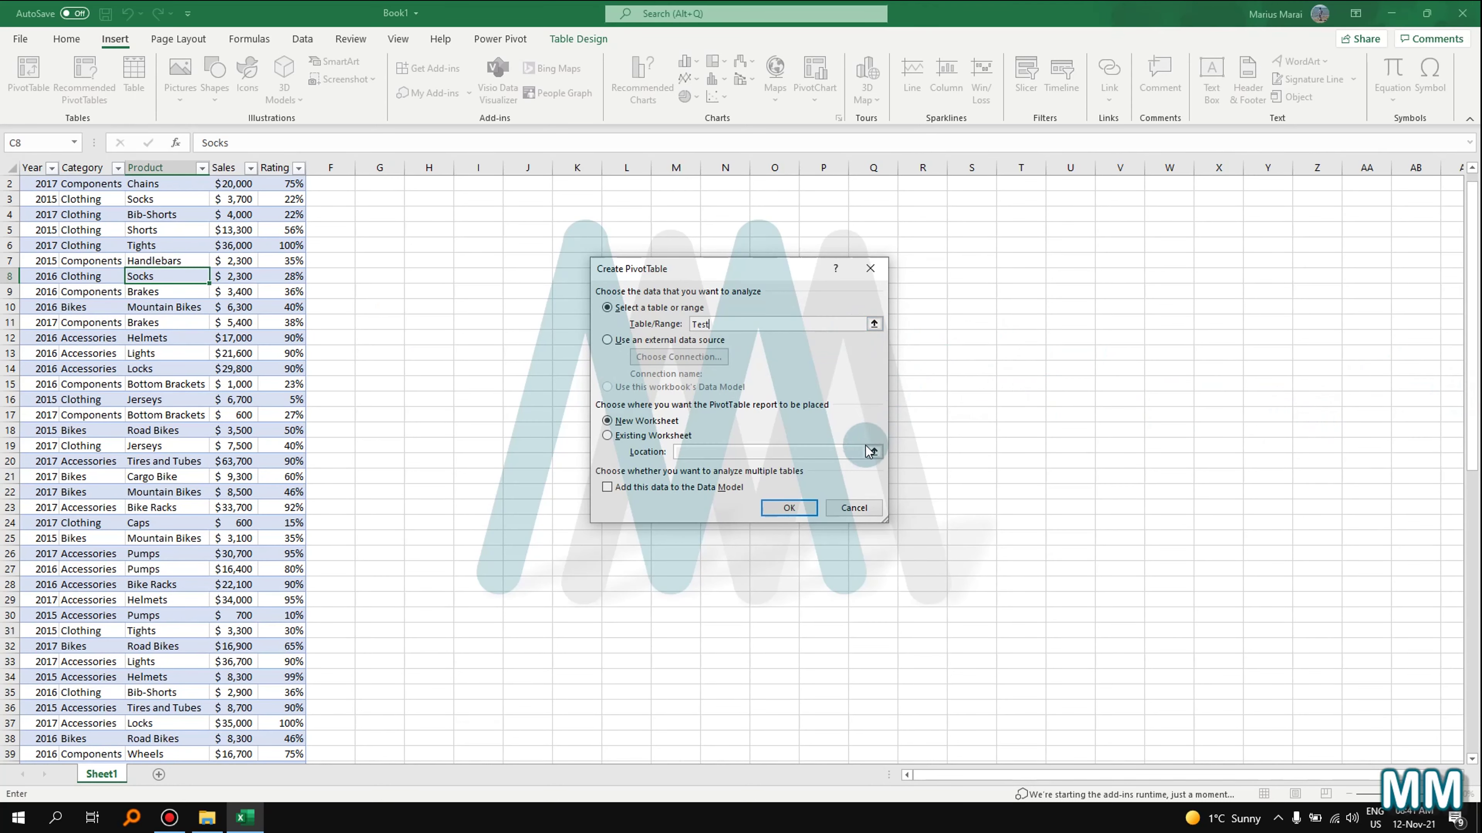
left_click(853, 507)
scroll(410, 341, "up", 1)
left_click(21, 195)
left_click(32, 184)
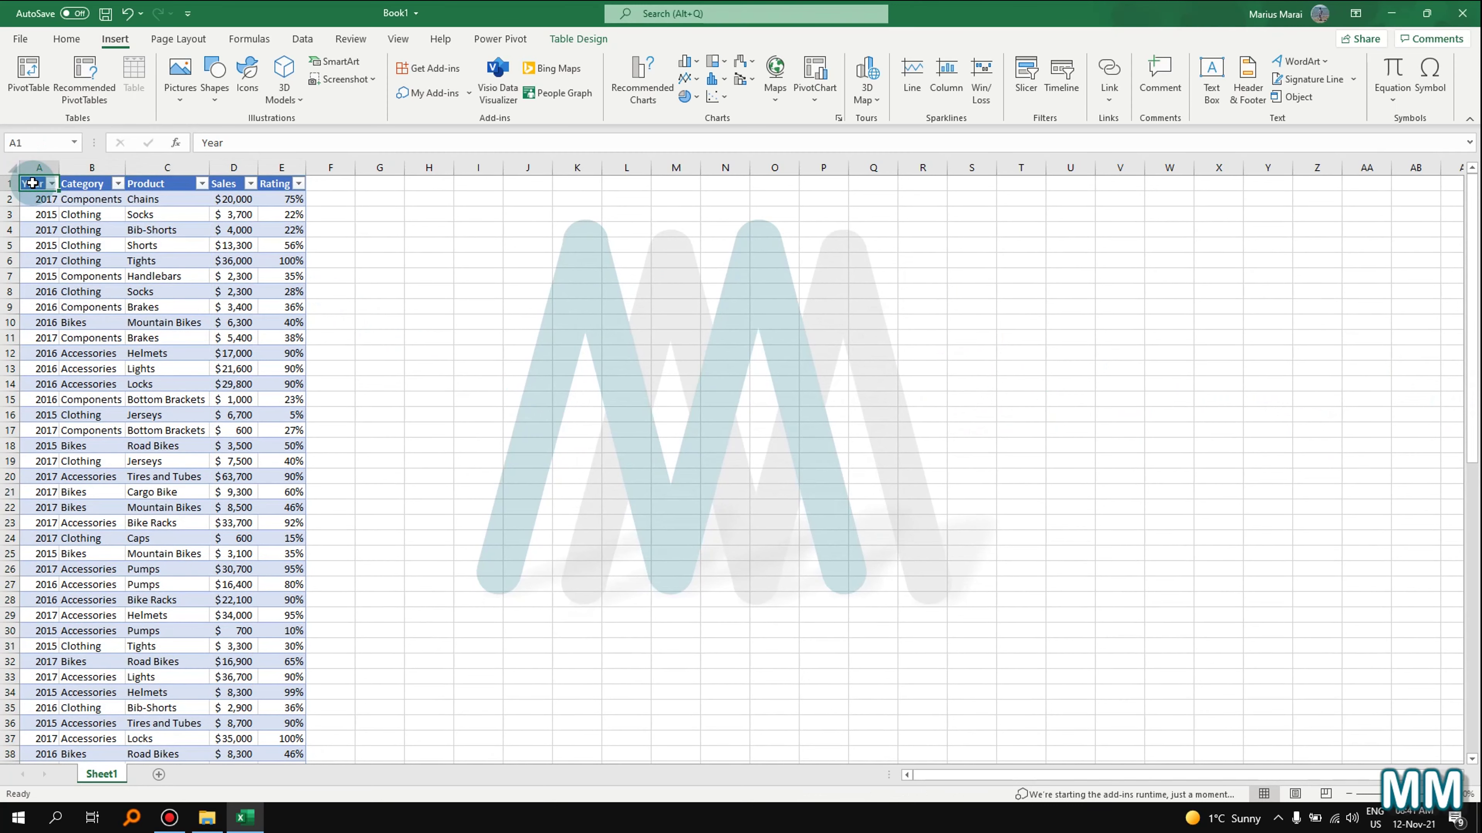
key("ctrl+shift+Right")
key("ctrl+shift+Down")
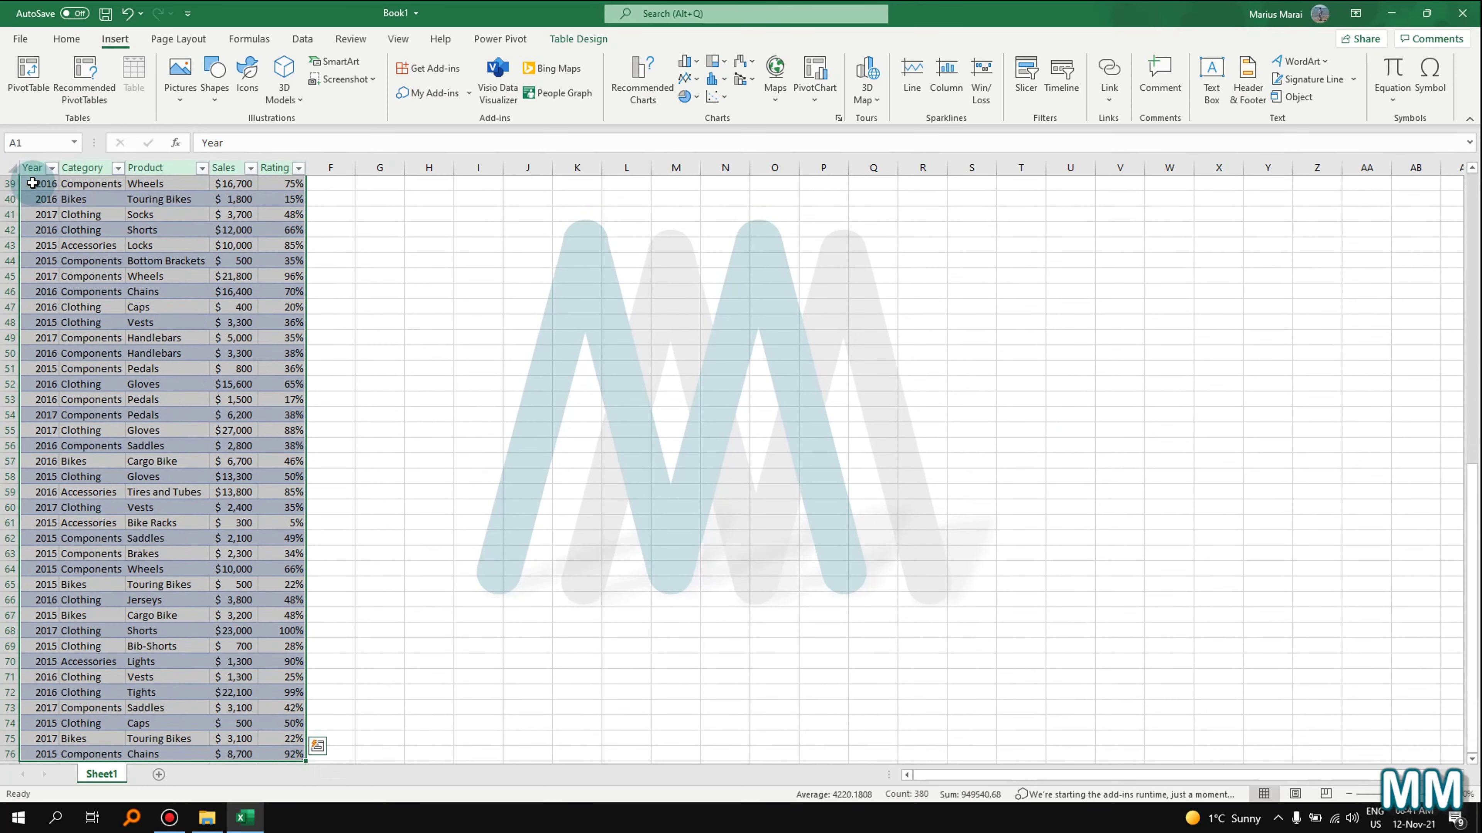
- Start a new PivotTable and pick the table columns as its source range
left_click(34, 94)
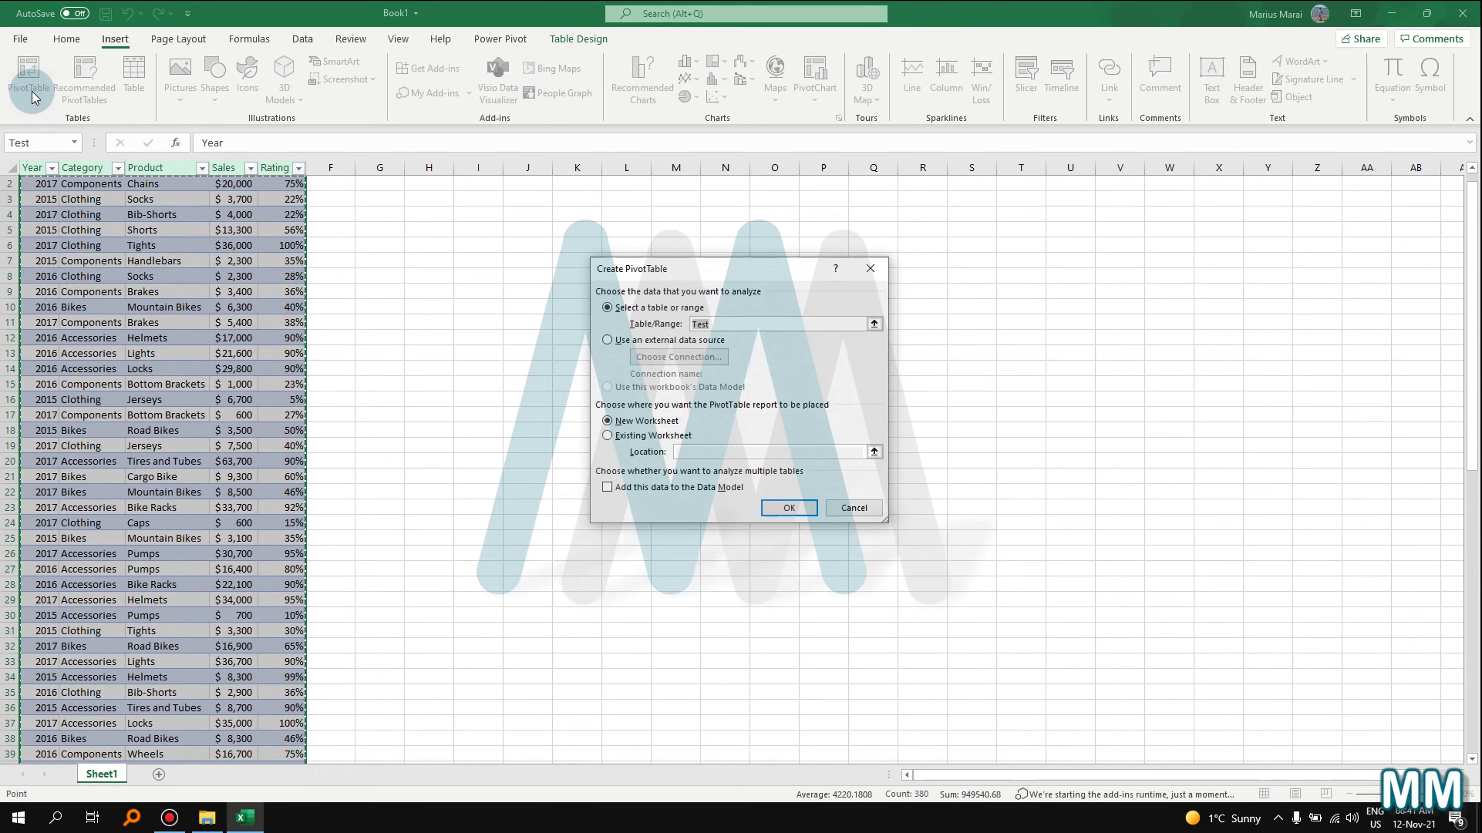
left_click(873, 324)
scroll(175, 268, "up", 1)
left_click(43, 174)
left_click(44, 174)
scroll(35, 181, "down", 12)
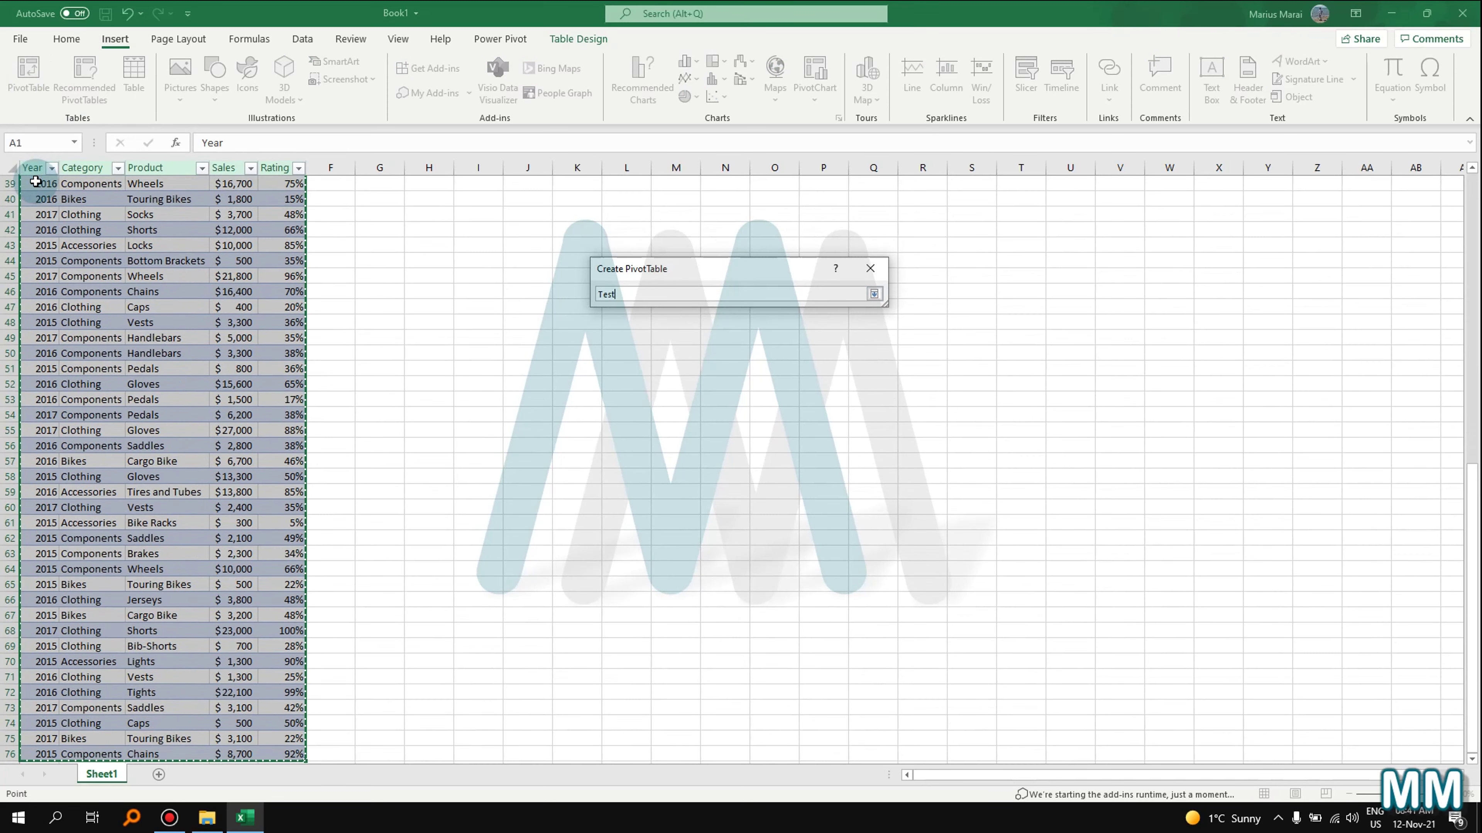
scroll(186, 493, "down", 2)
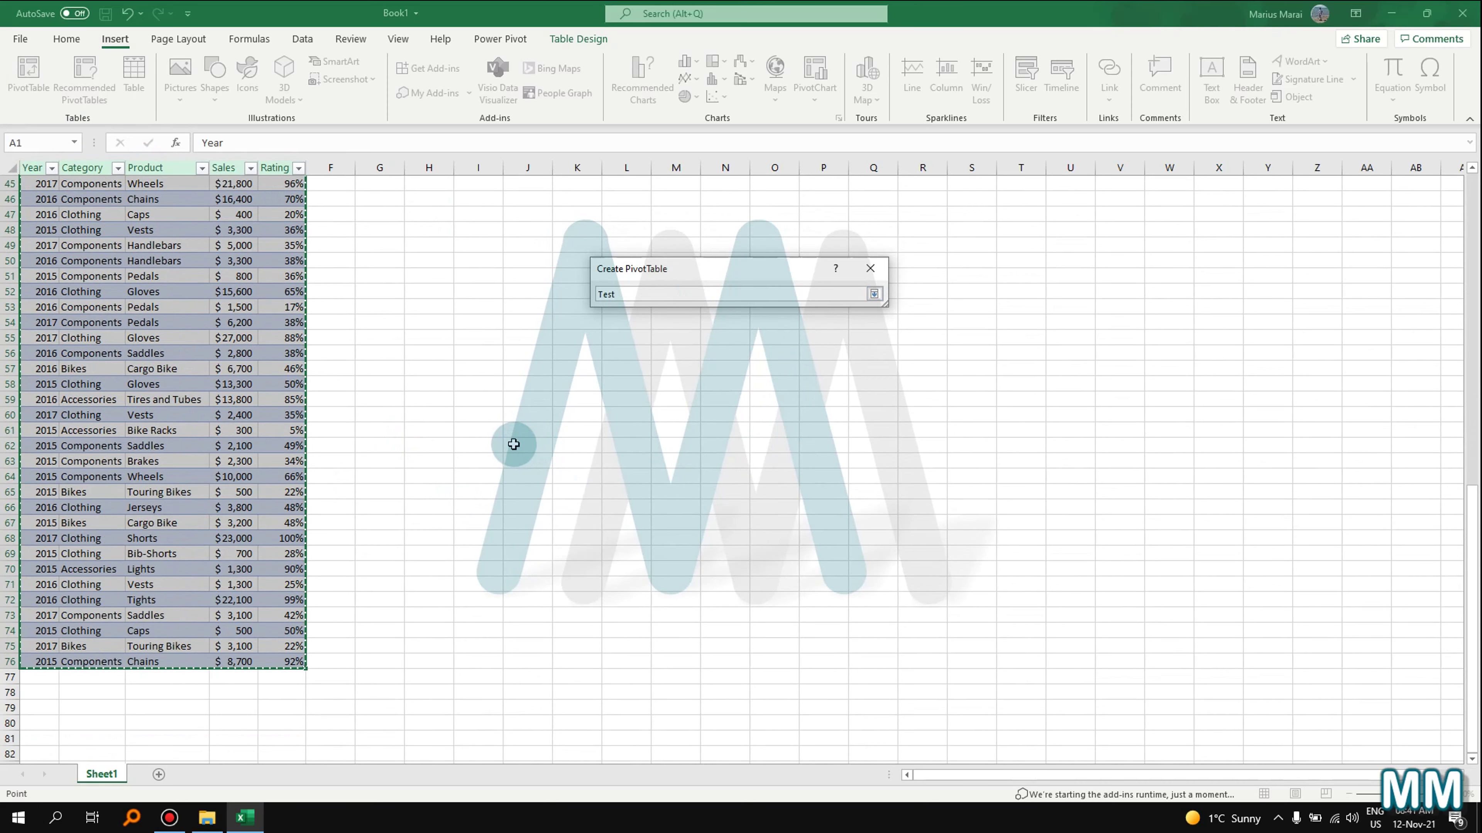
scroll(513, 444, "up", 13)
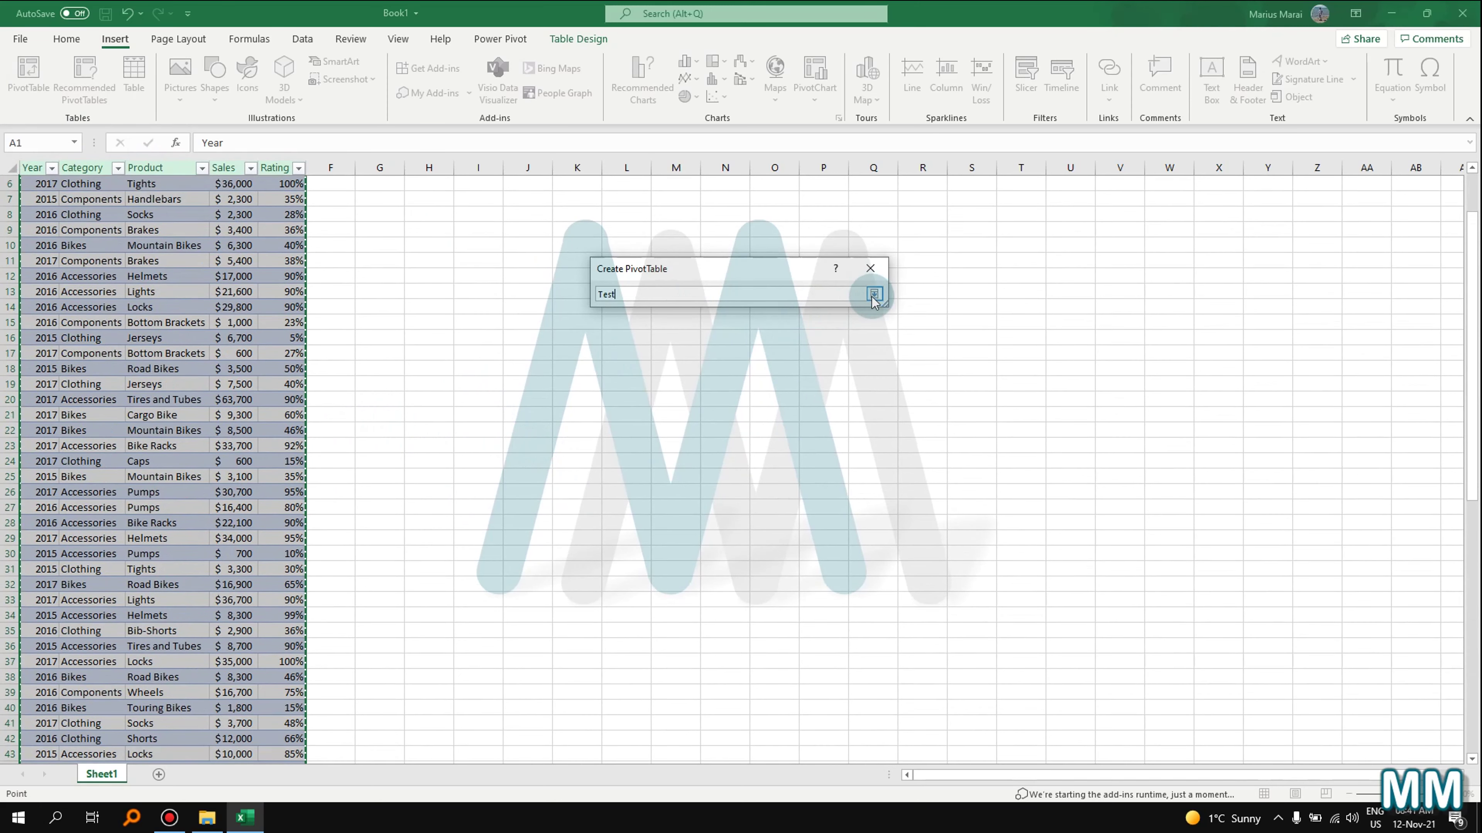
left_click(873, 294)
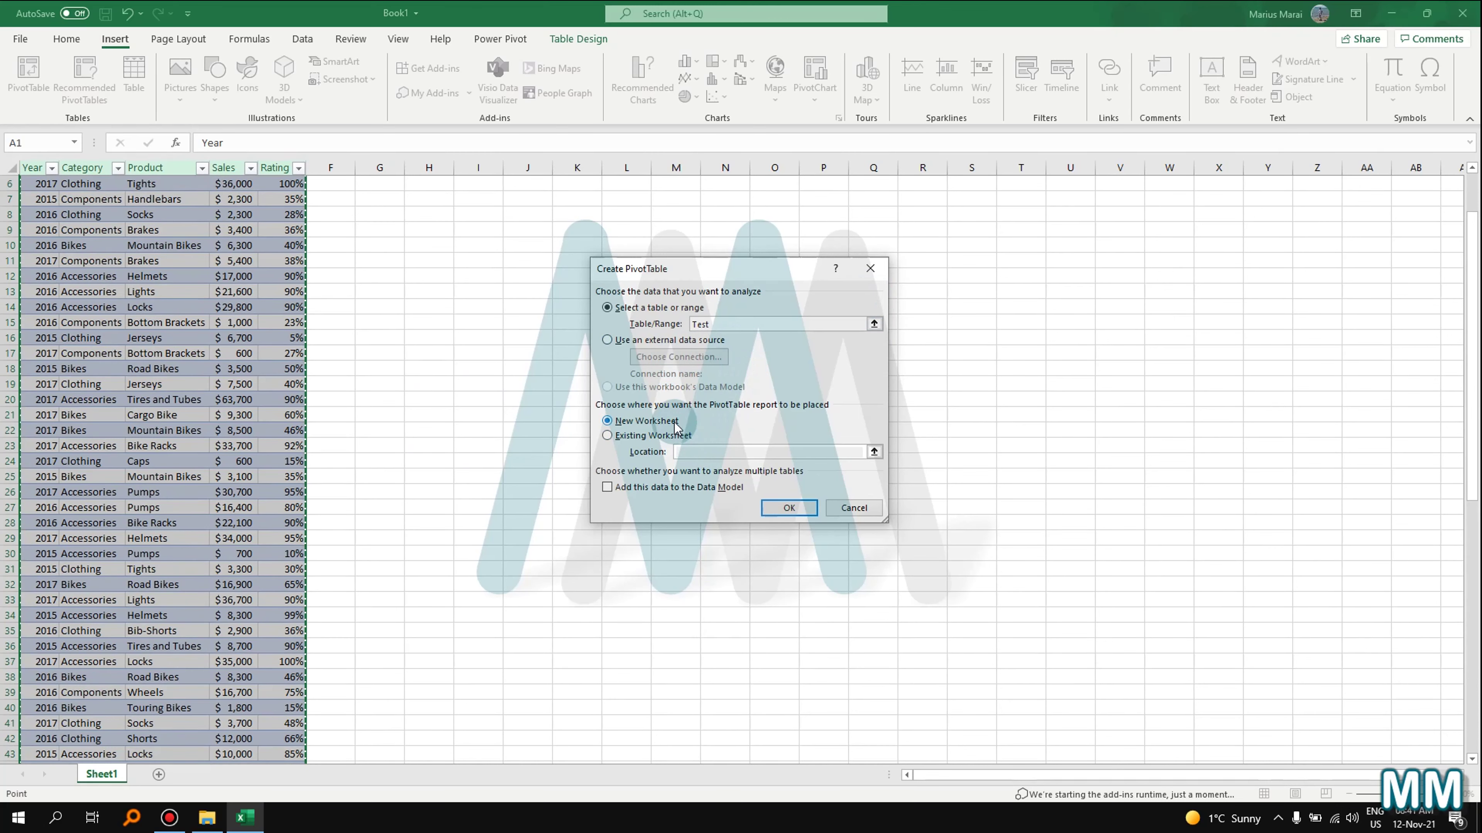
- Place the PivotTable on a new worksheet and confirm its creation
left_click(665, 436)
left_click(721, 449)
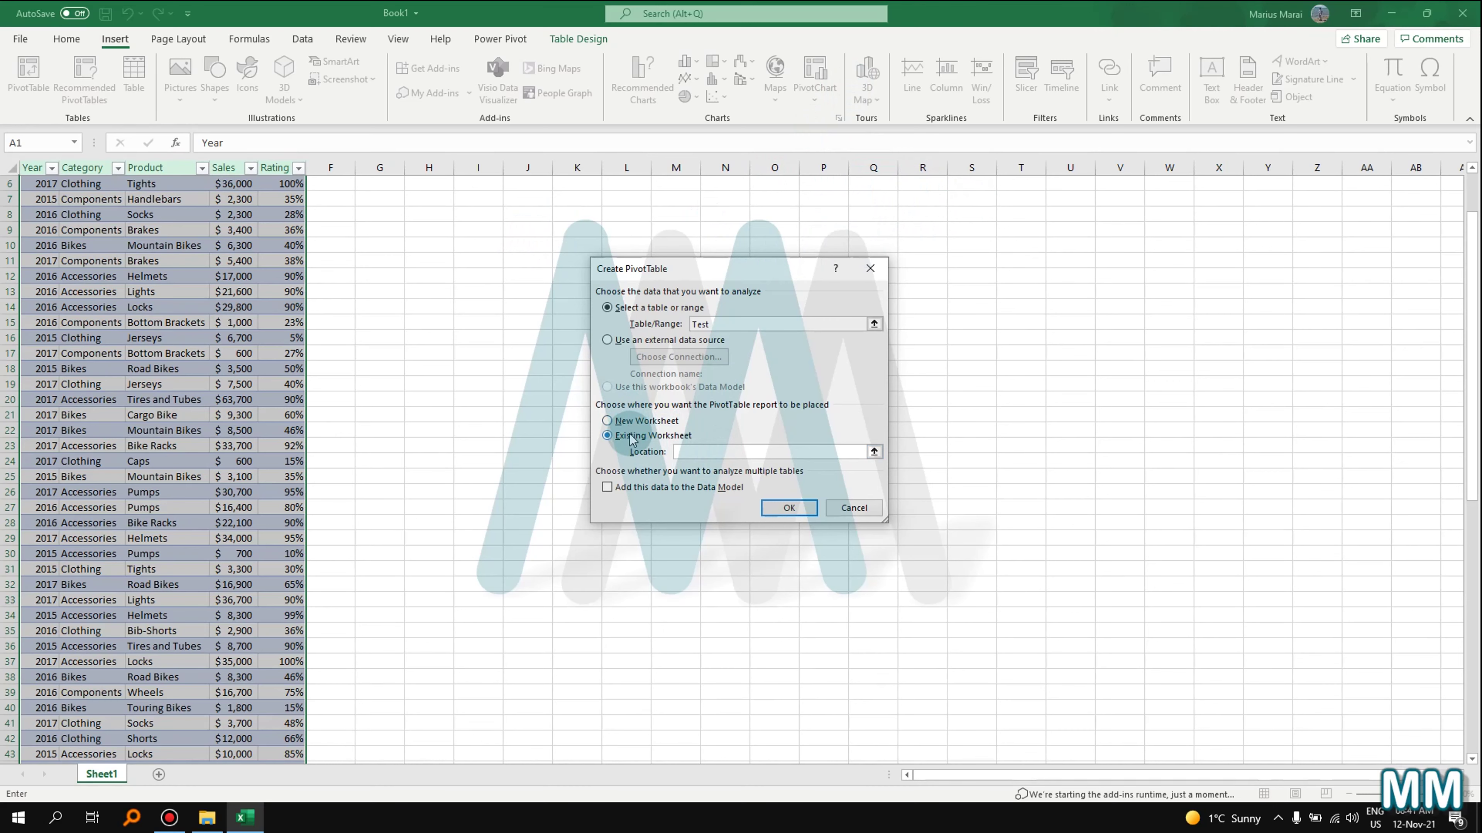
left_click(632, 421)
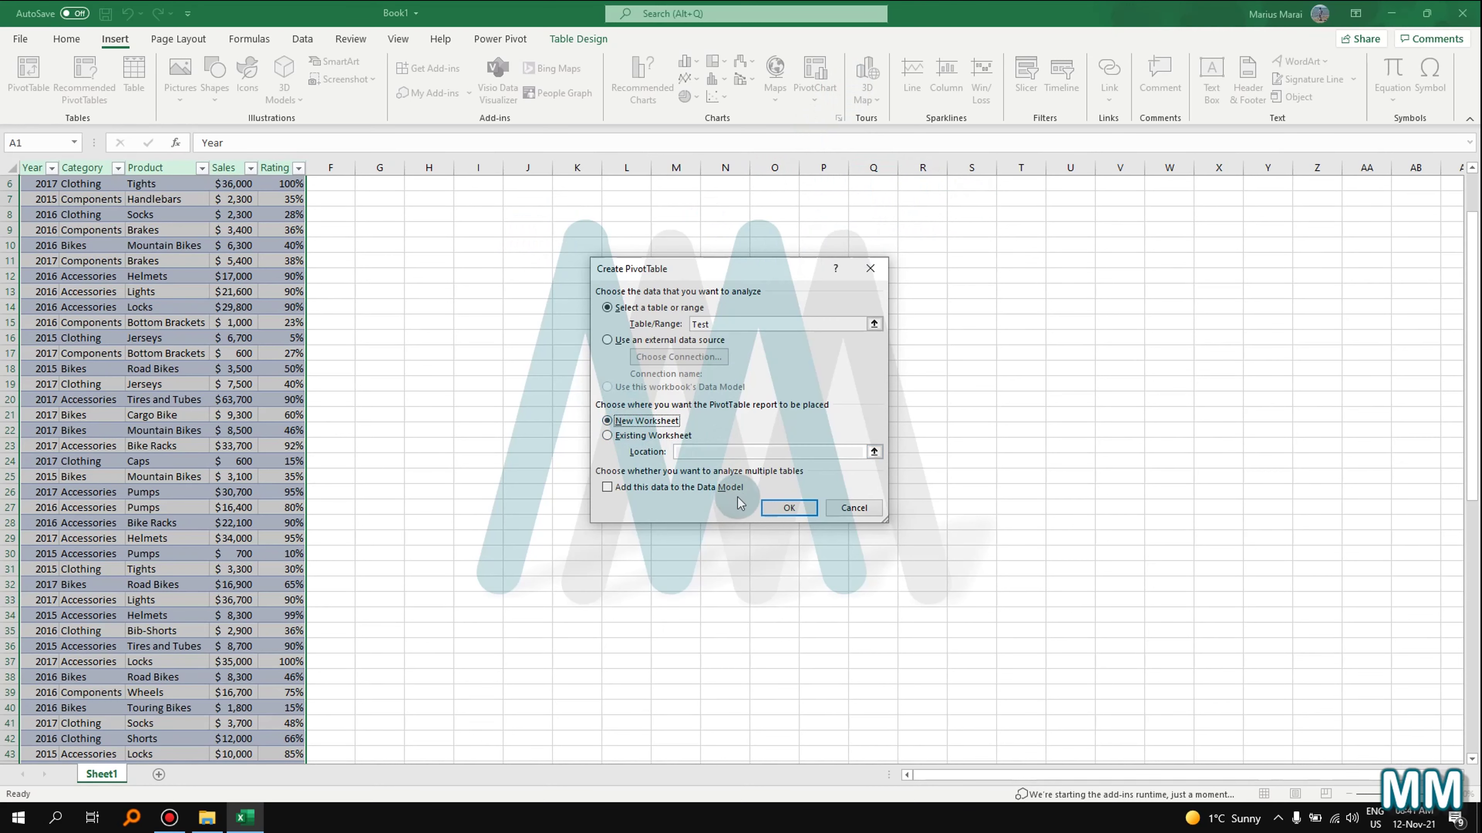
left_click(789, 509)
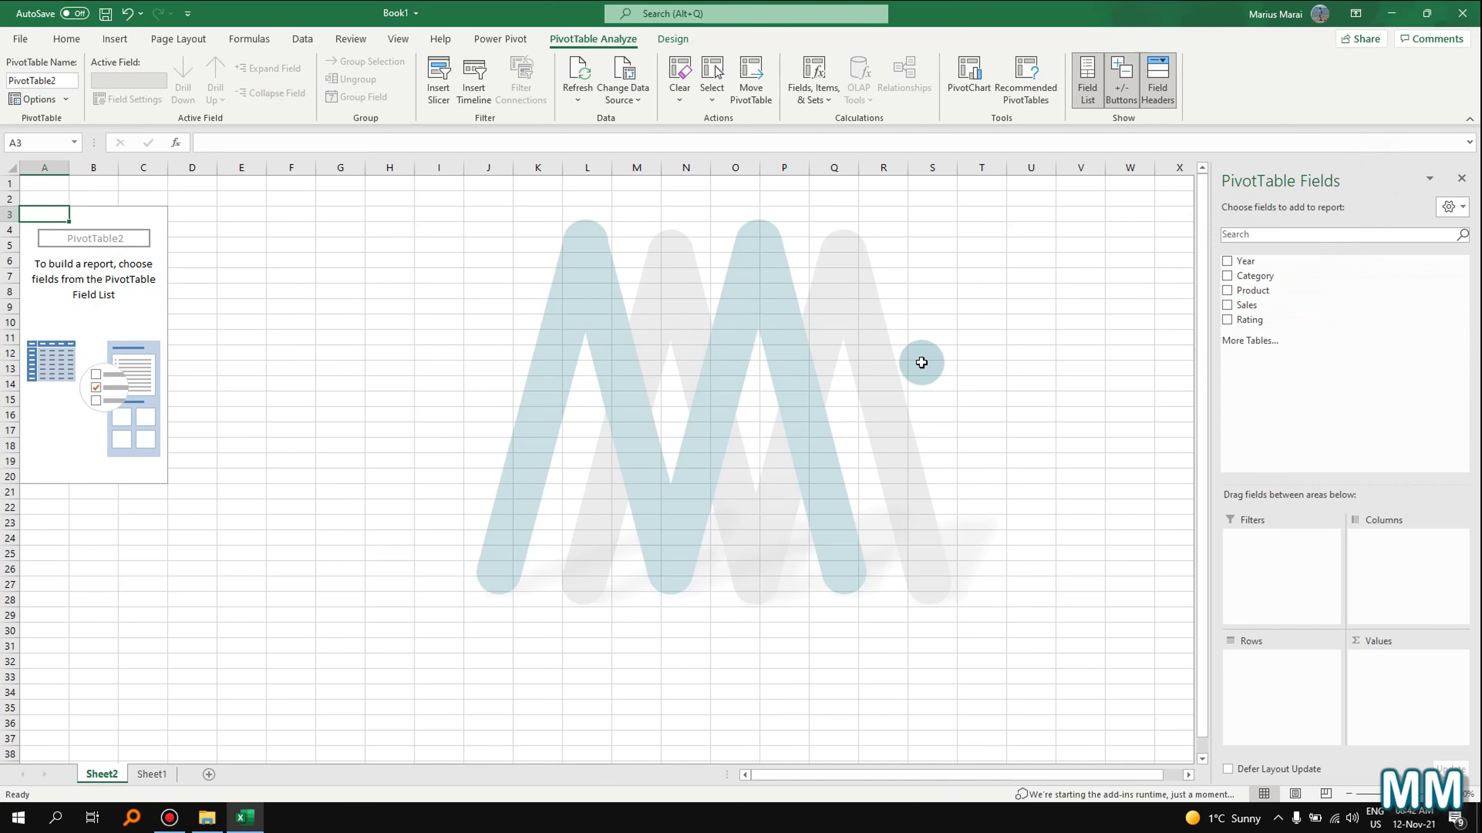
- Click into the empty PivotTable2 on Sheet2 to bring back its field list
left_click(797, 365)
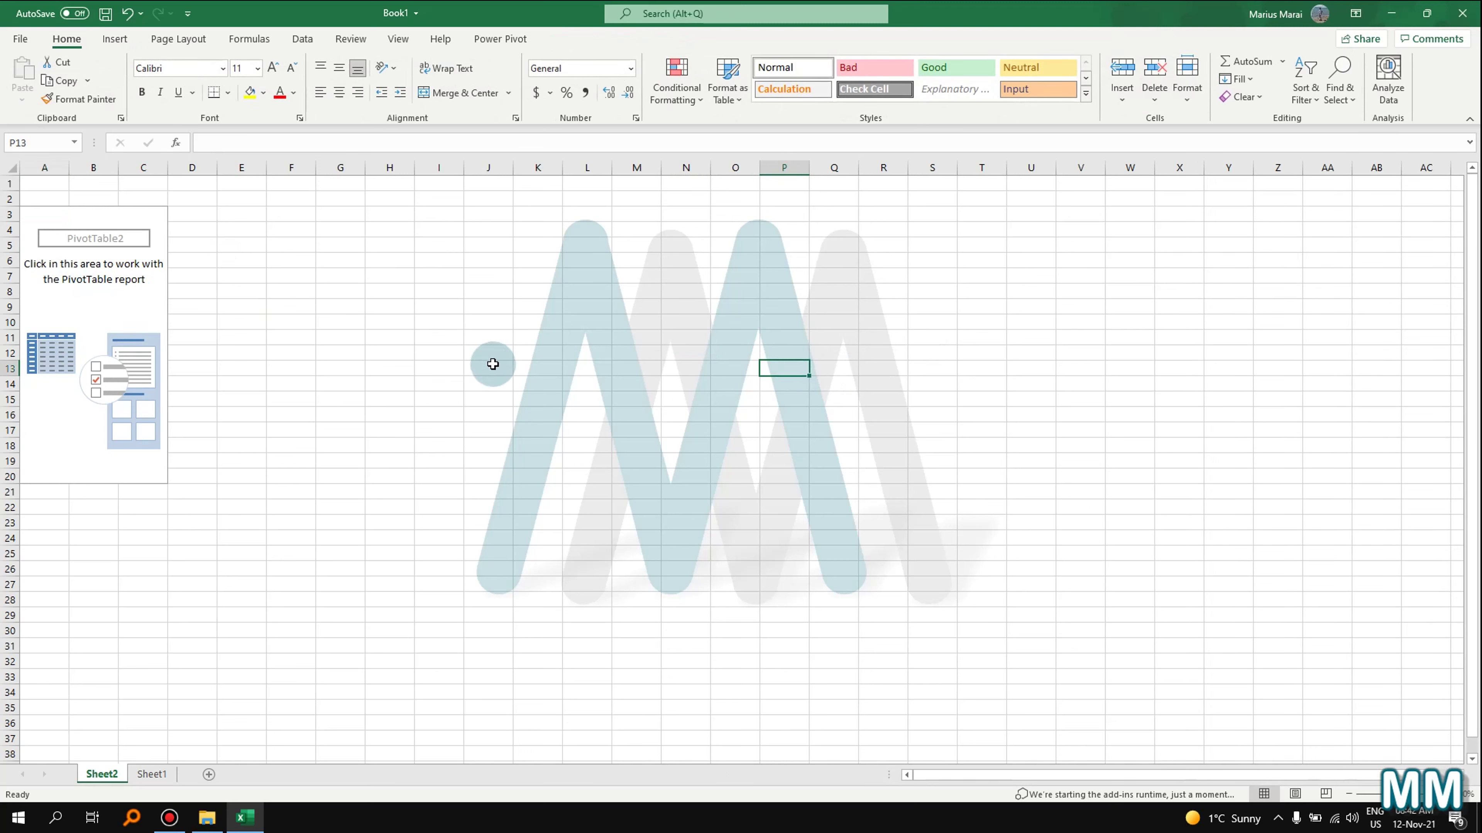
left_click(105, 300)
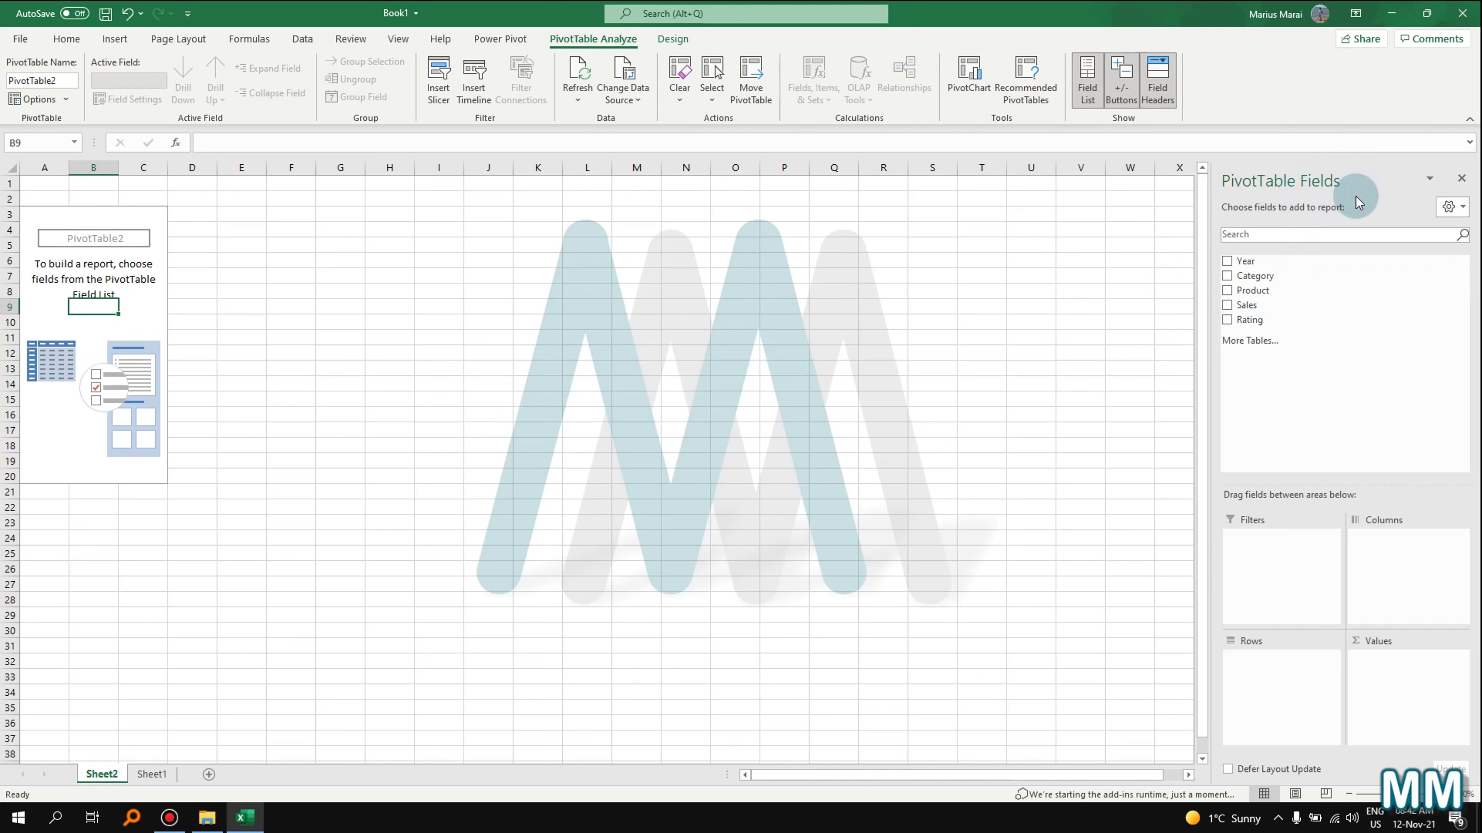
left_click(1452, 207)
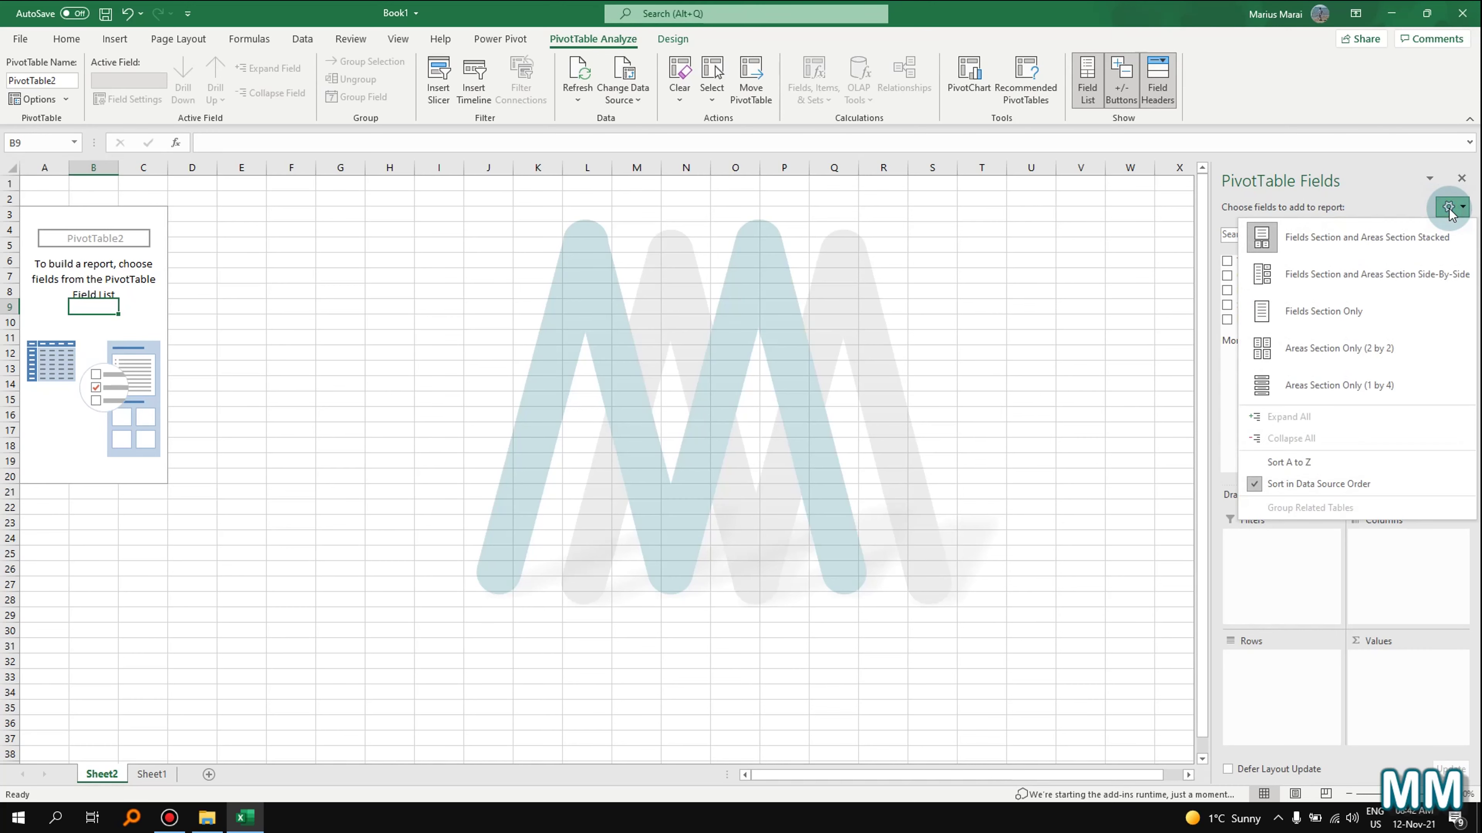
- Stack the field list above the areas, then drag Category into the Filters area
left_click(1421, 271)
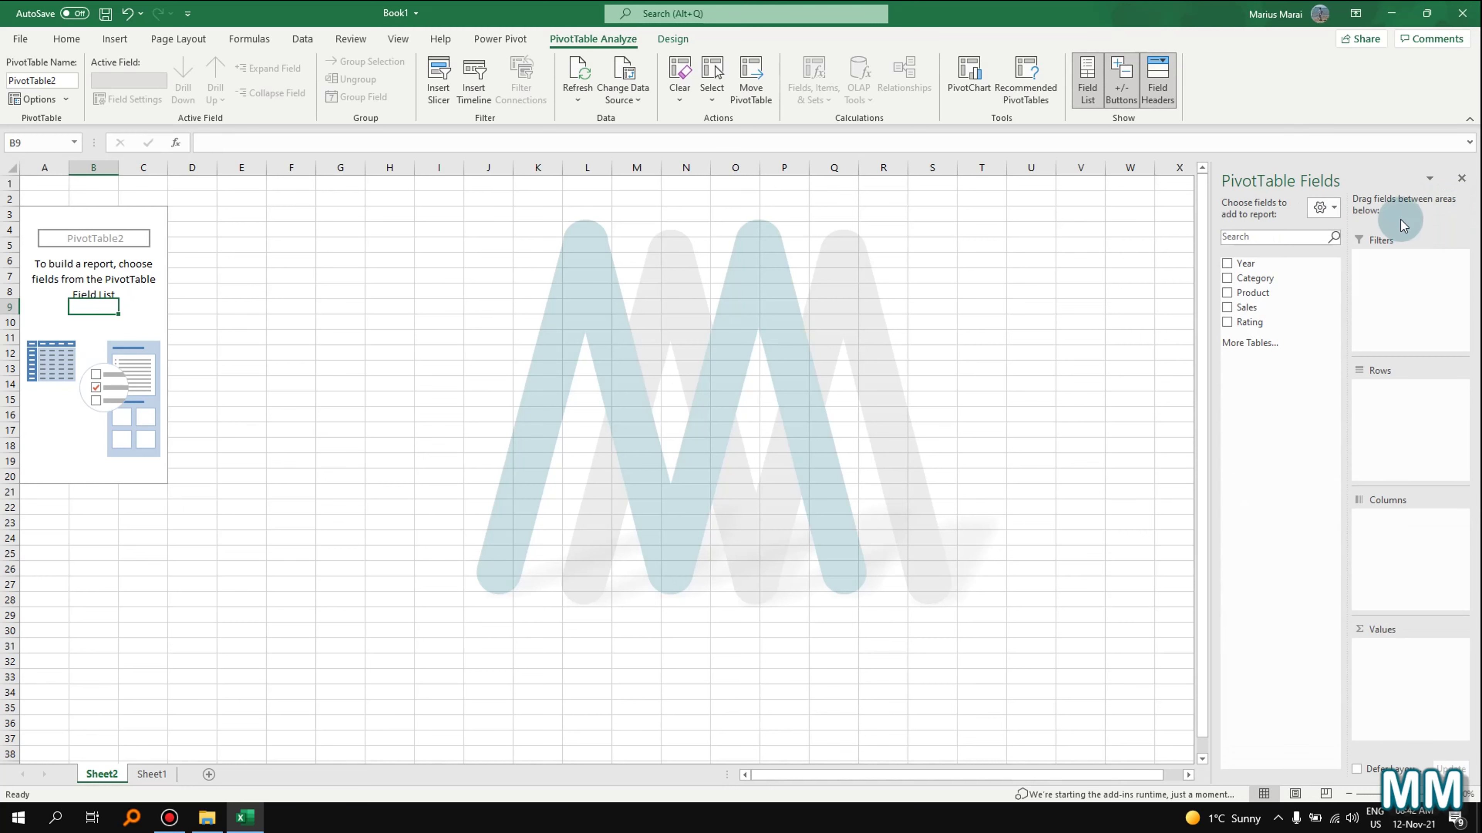
left_click(1326, 207)
left_click(1375, 322)
left_click(1450, 207)
left_click(1349, 361)
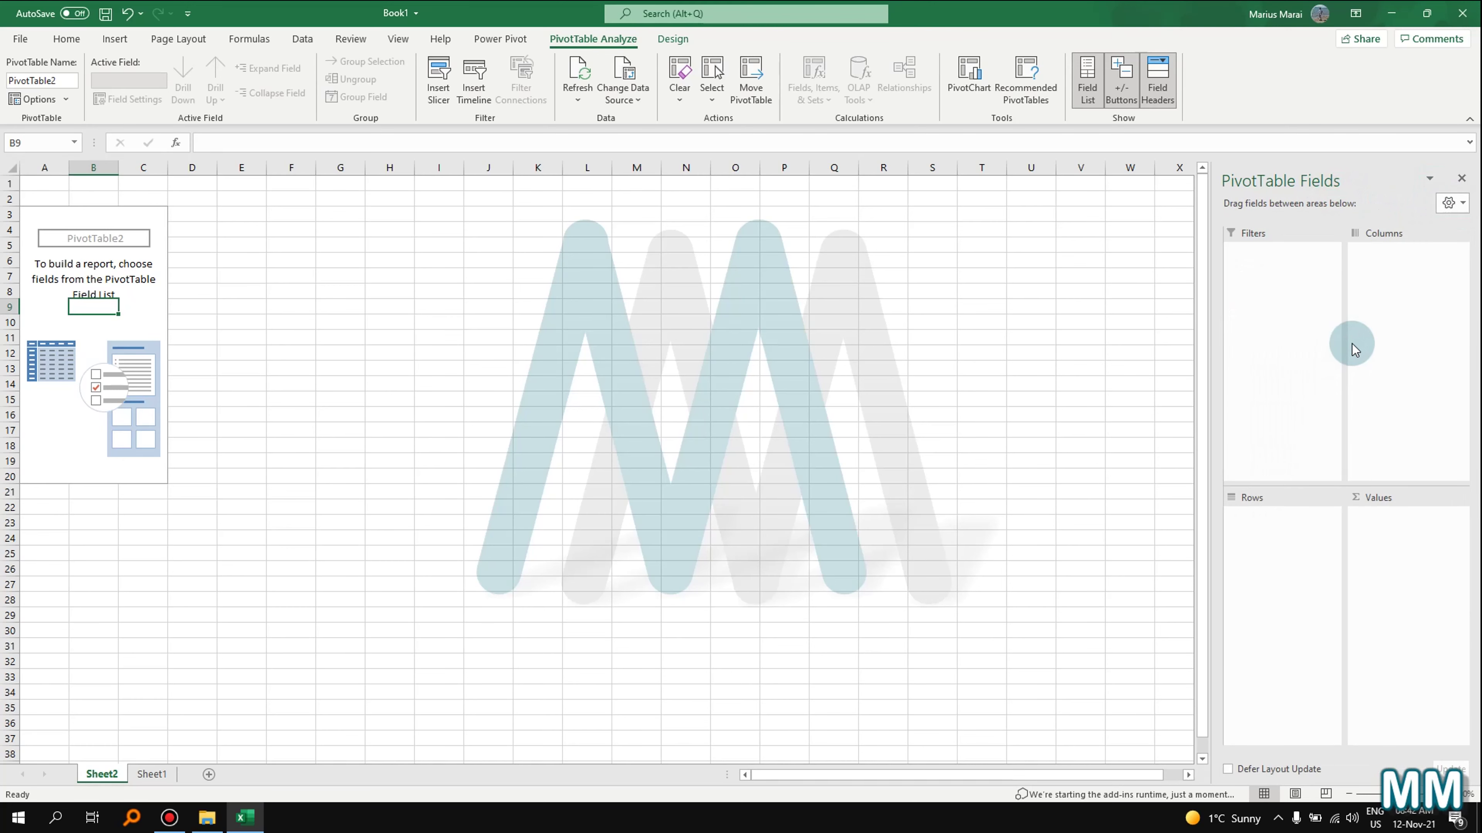
left_click(1447, 204)
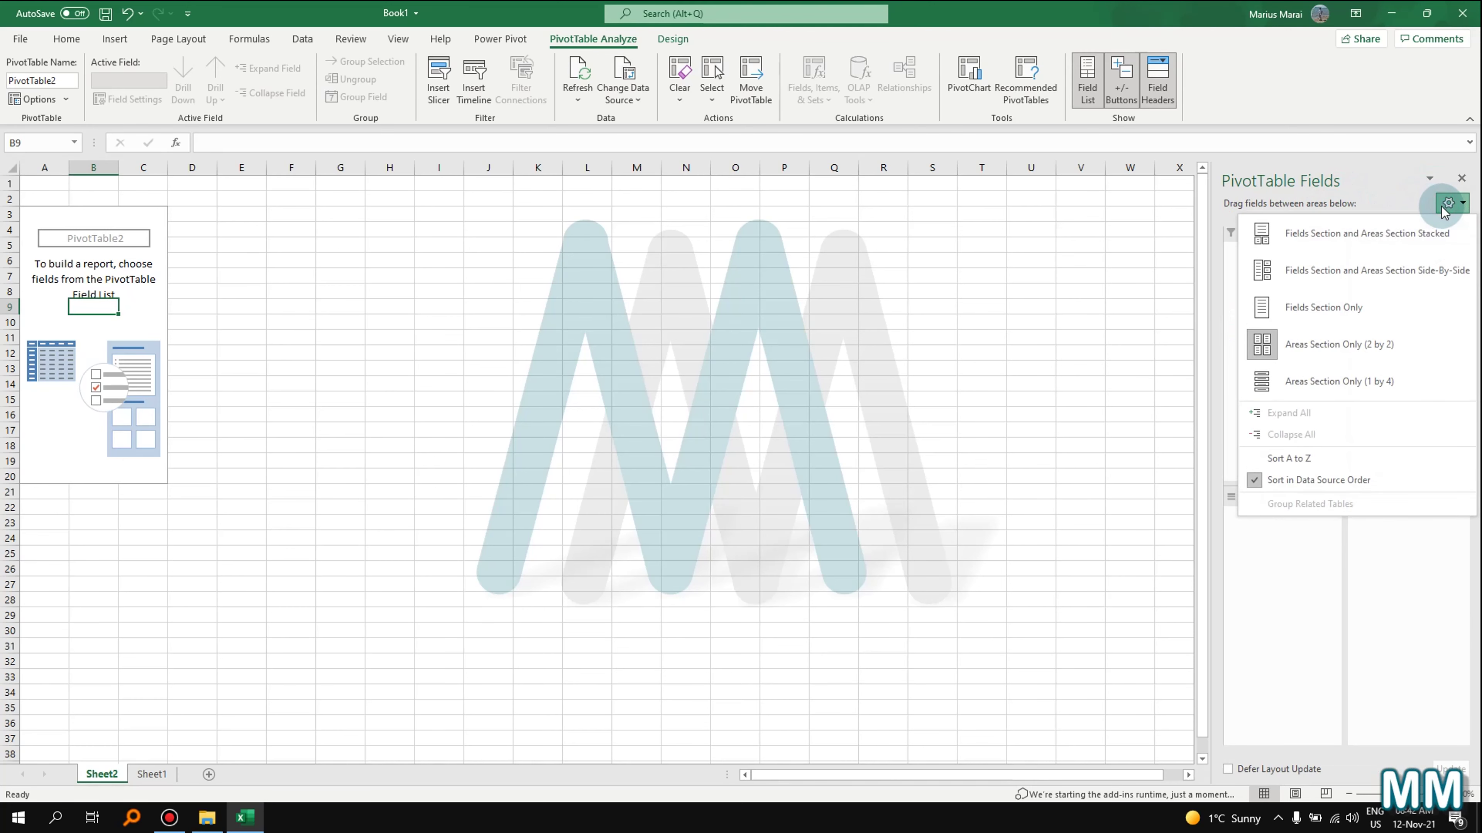
left_click(1430, 244)
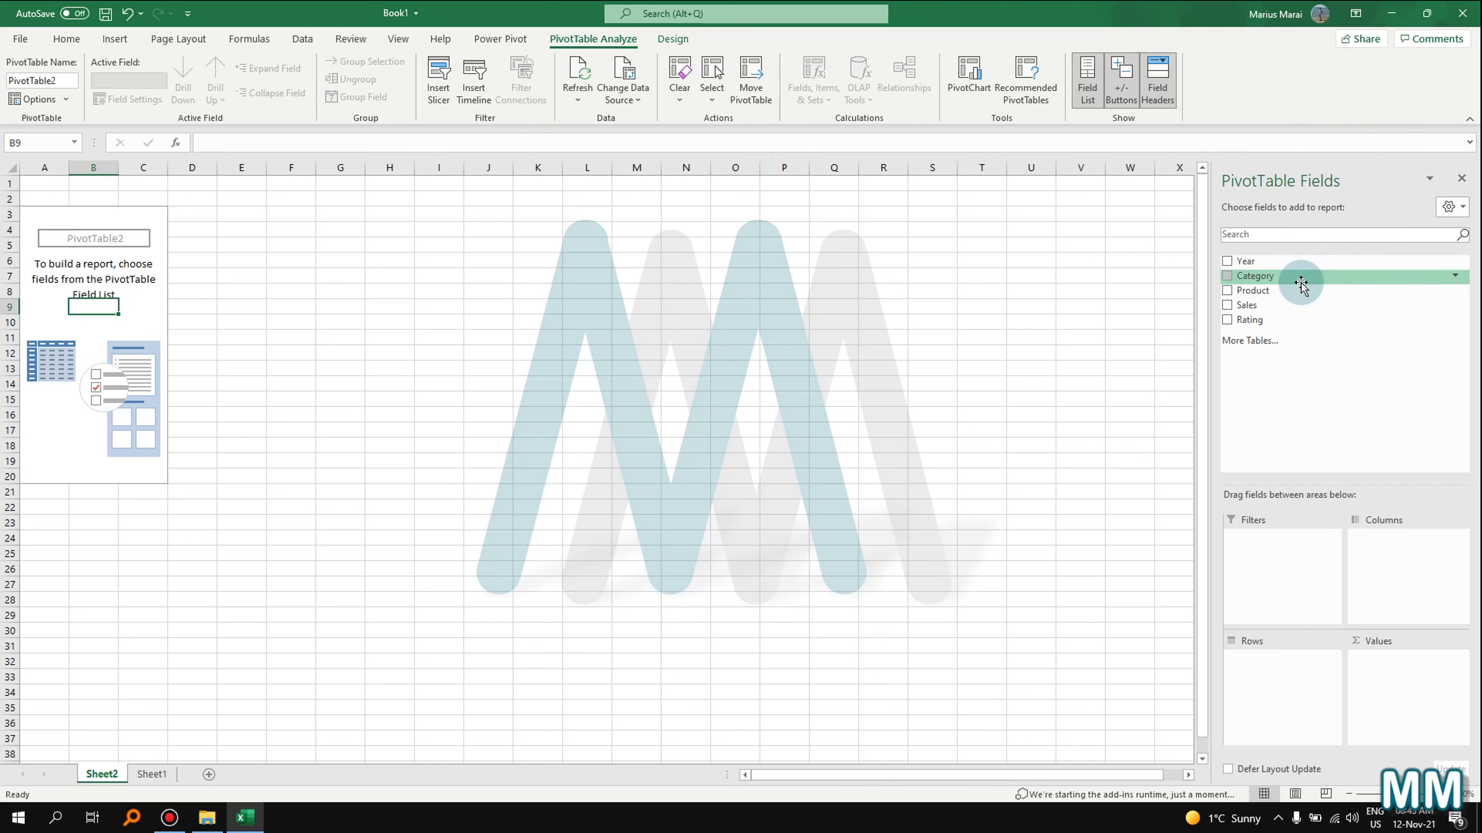
left_click_drag(1300, 283, 1260, 542)
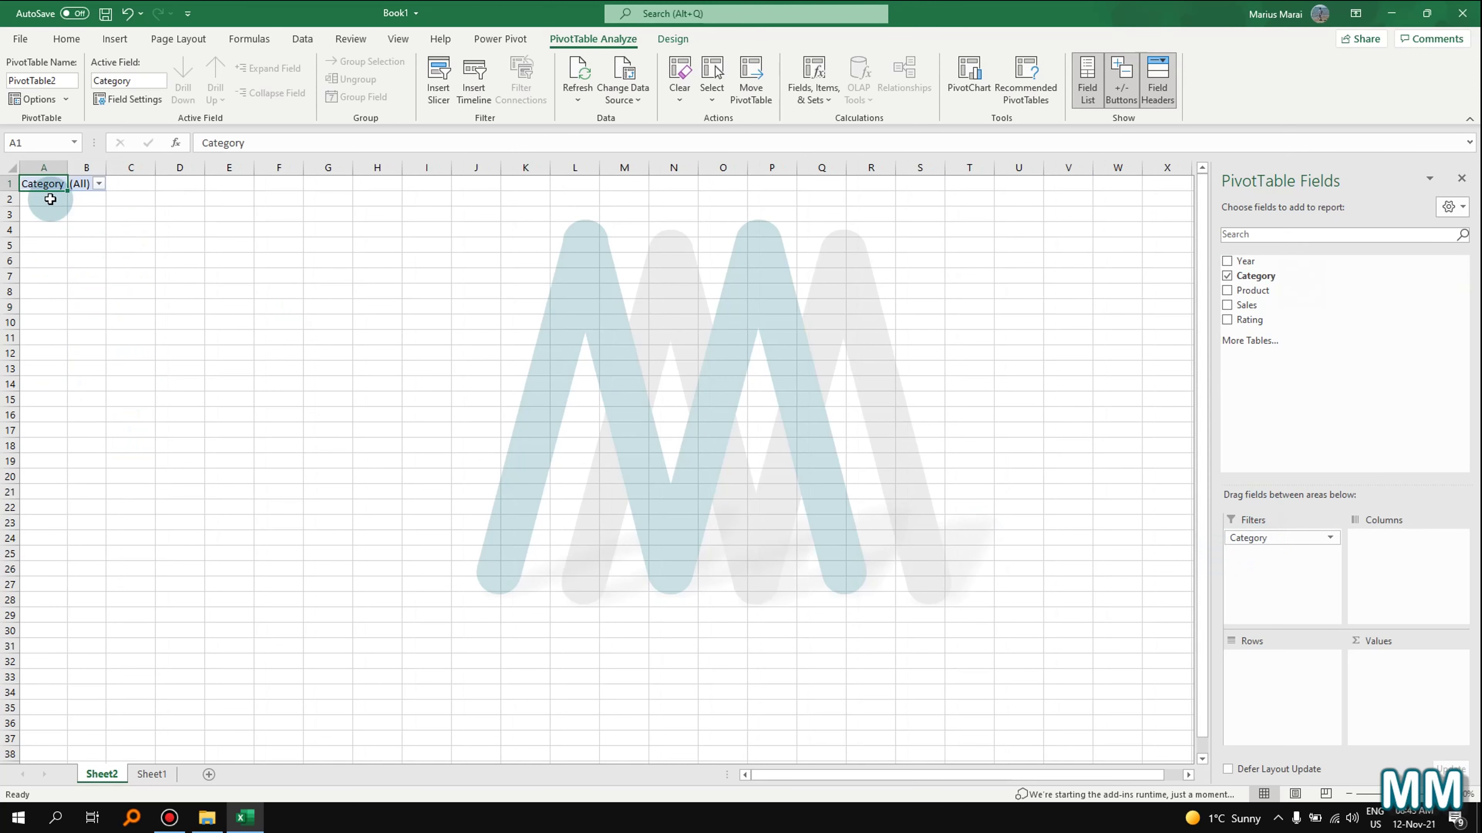
- Leave the Category filter at (All), put Product in Columns and Year in Rows
left_click(98, 185)
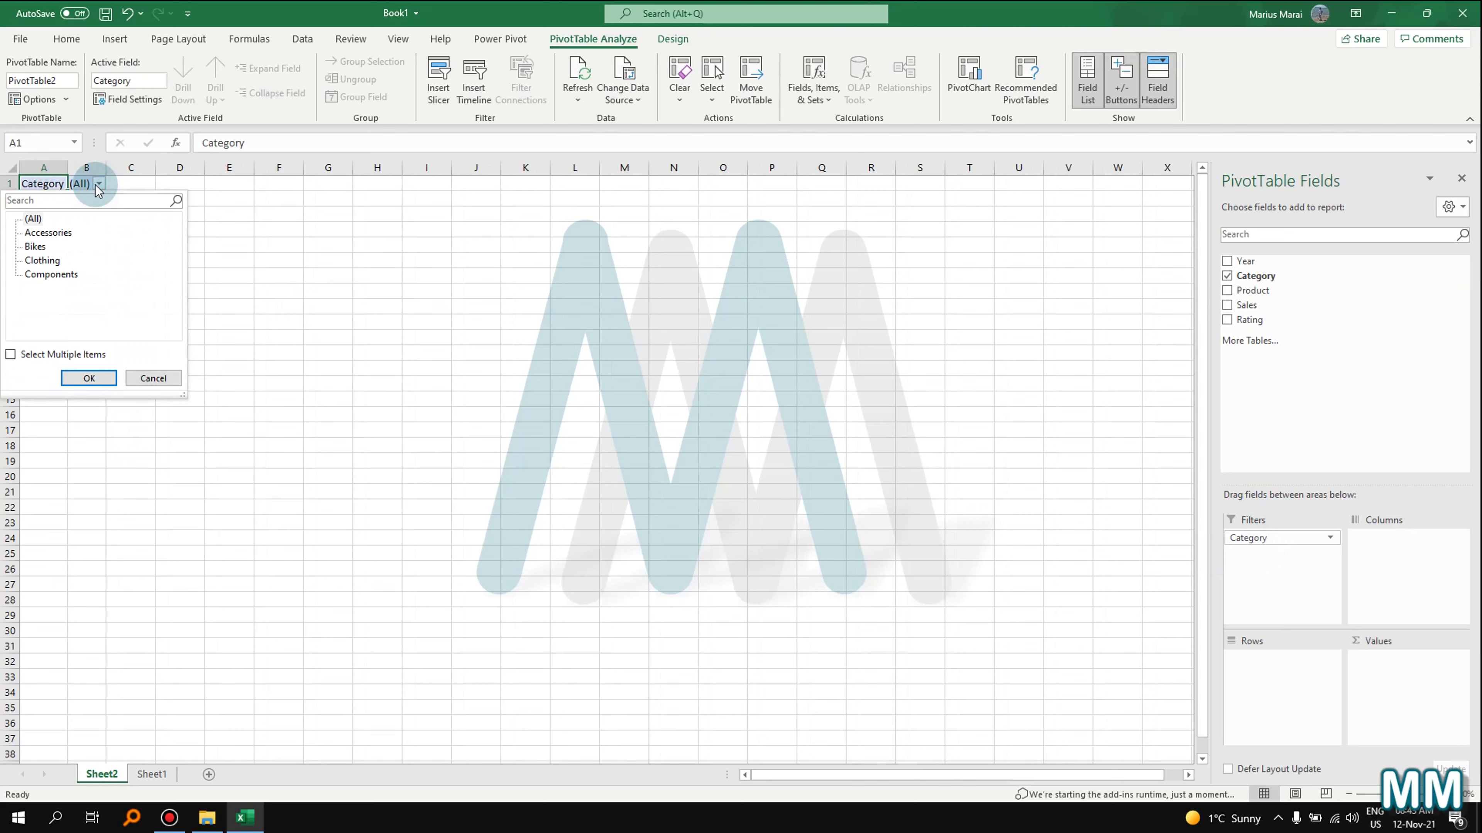
left_click(155, 379)
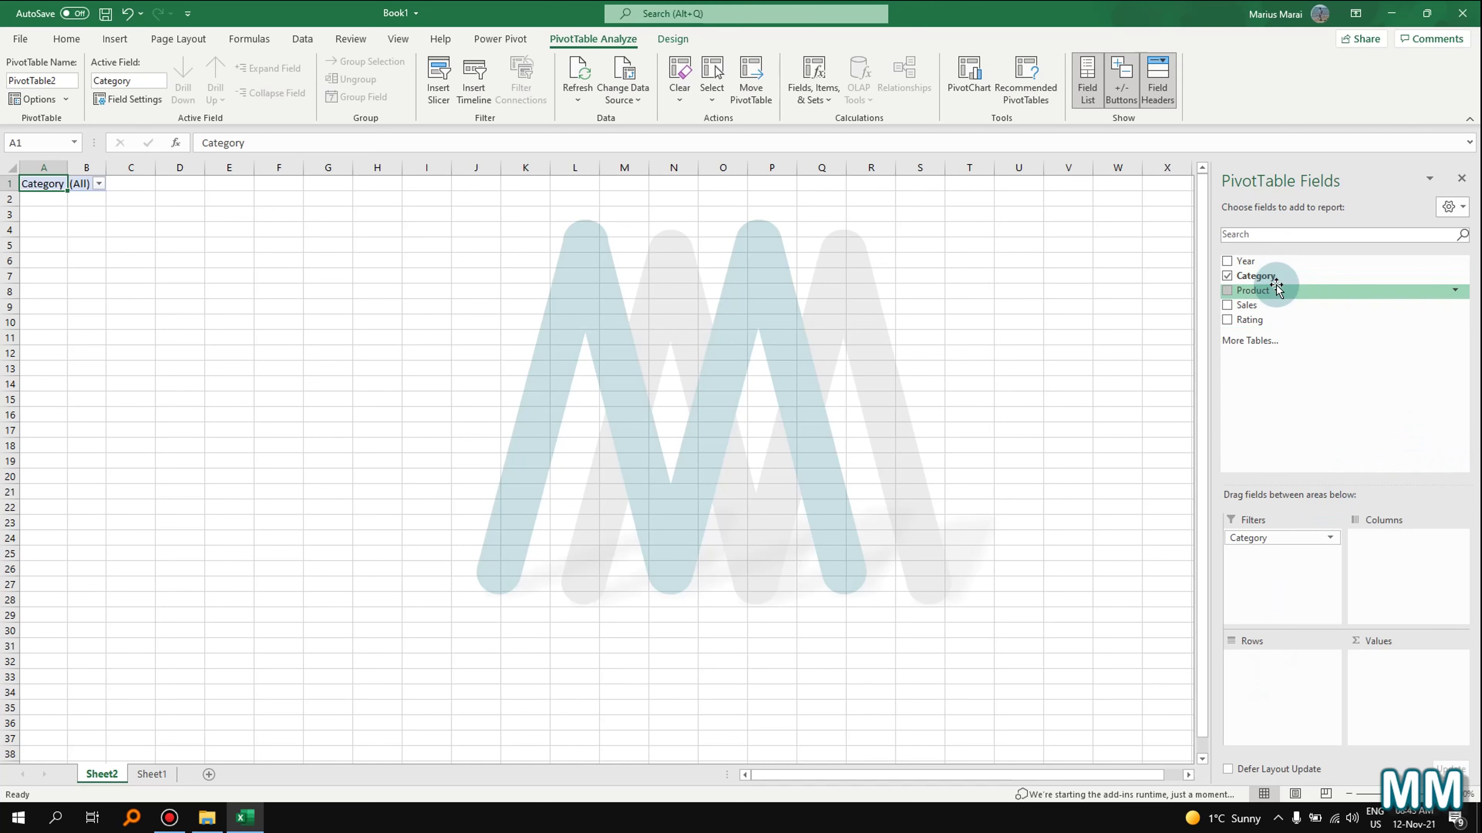
left_click_drag(1277, 292, 1417, 590)
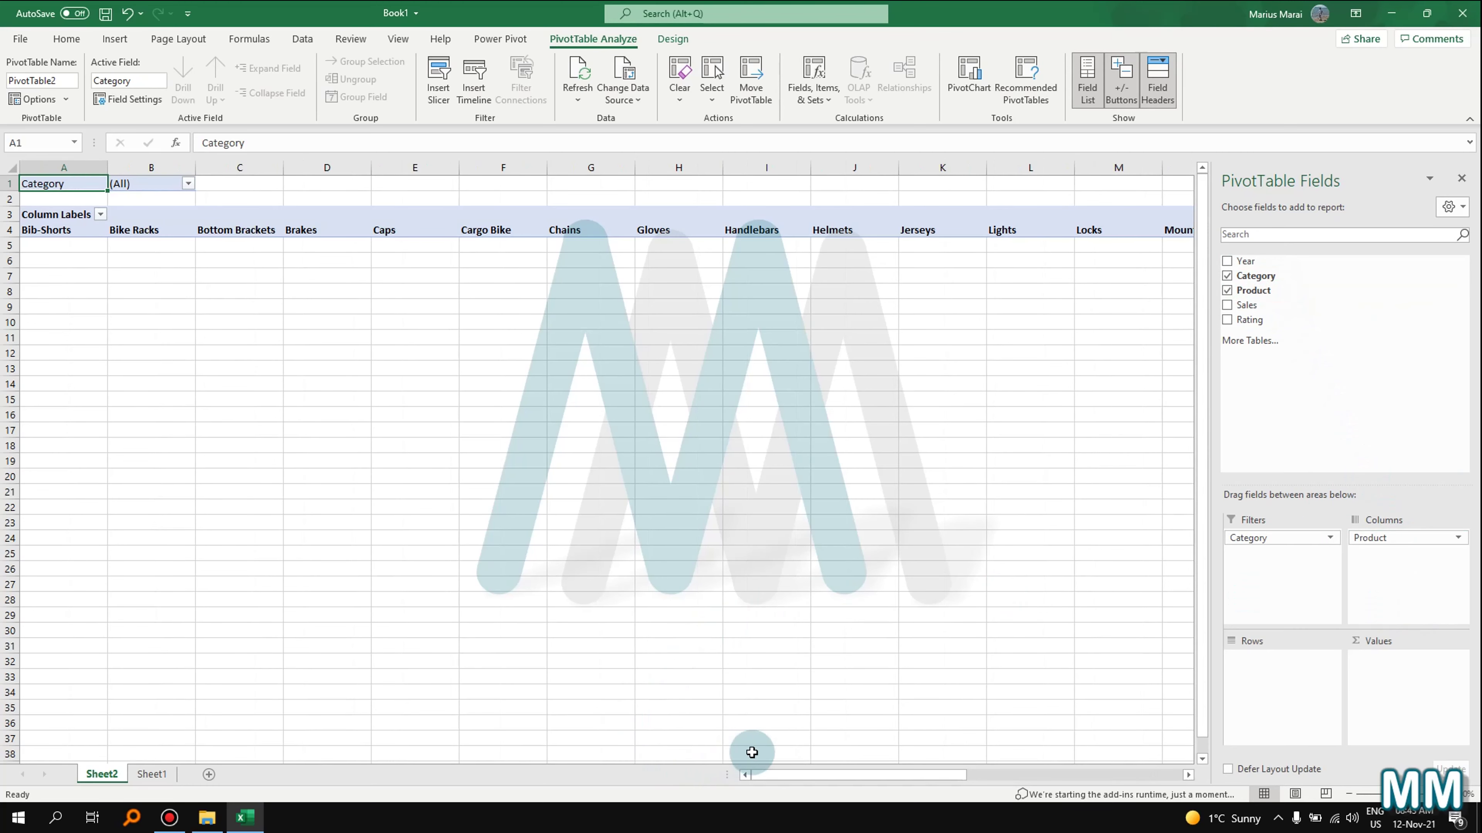
left_click_drag(810, 775, 944, 785)
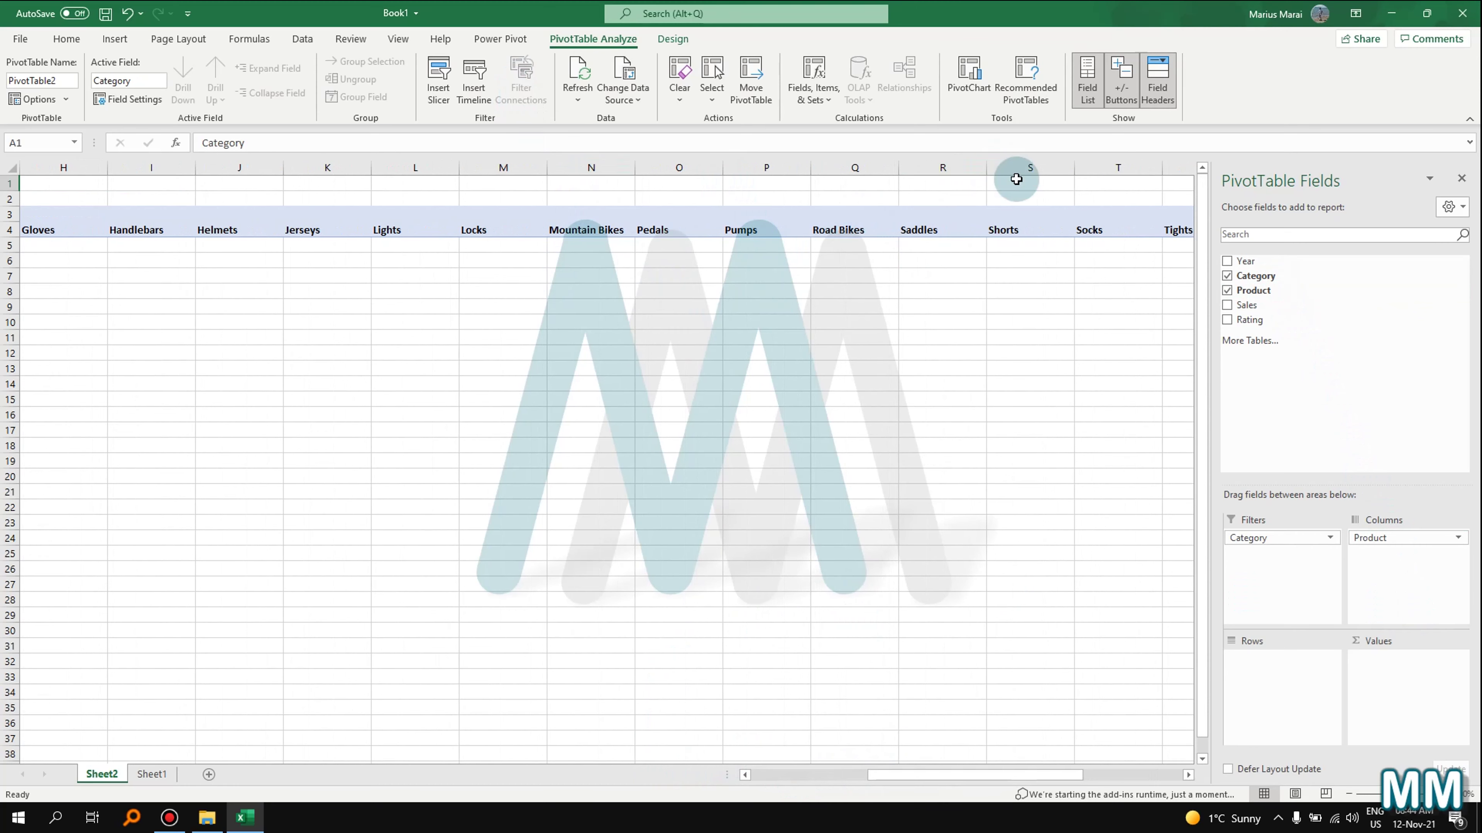
left_click_drag(1006, 784, 811, 774)
left_click_drag(114, 216, 1035, 209)
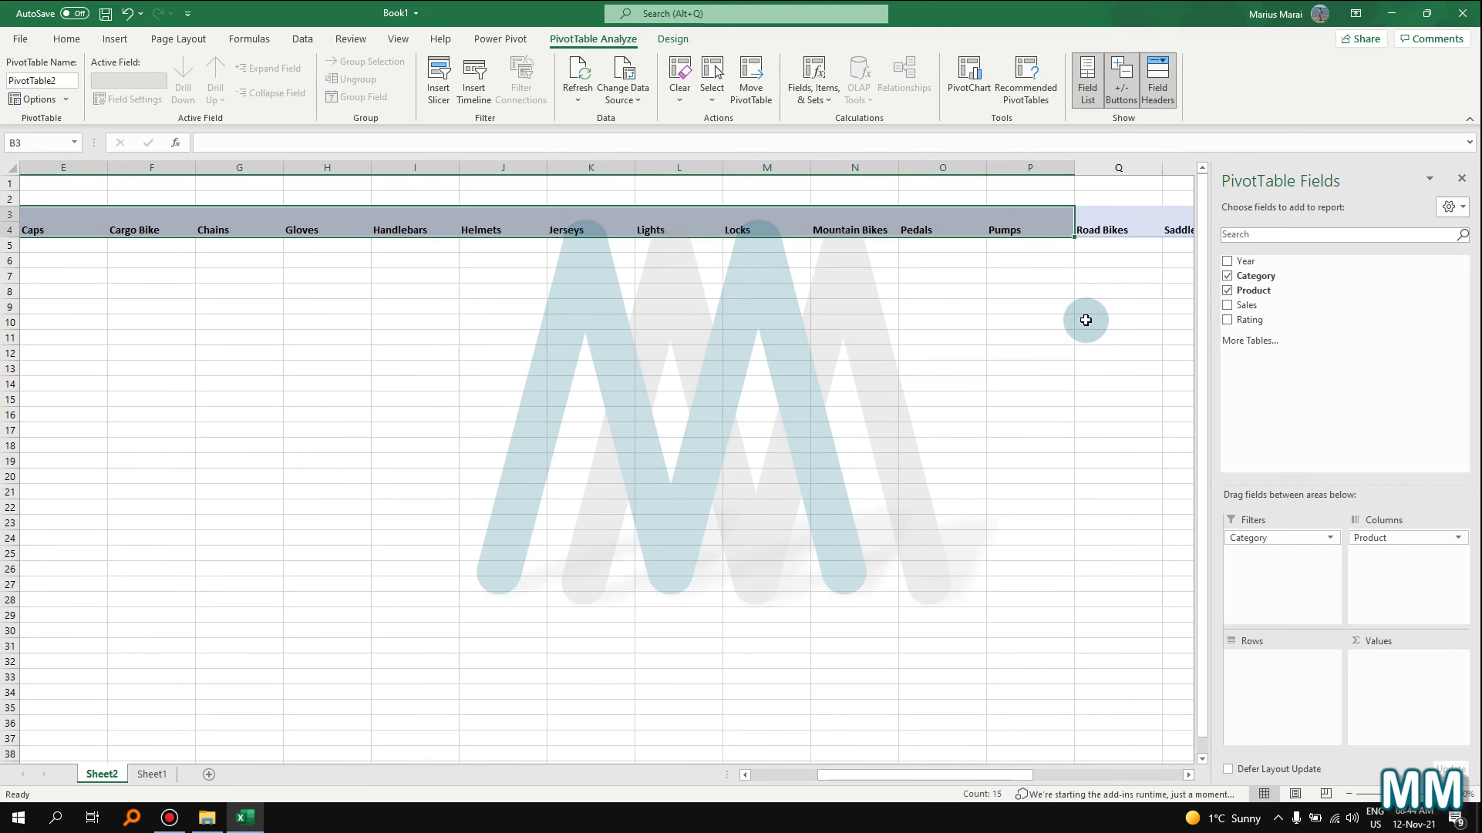
left_click_drag(913, 777, 784, 781)
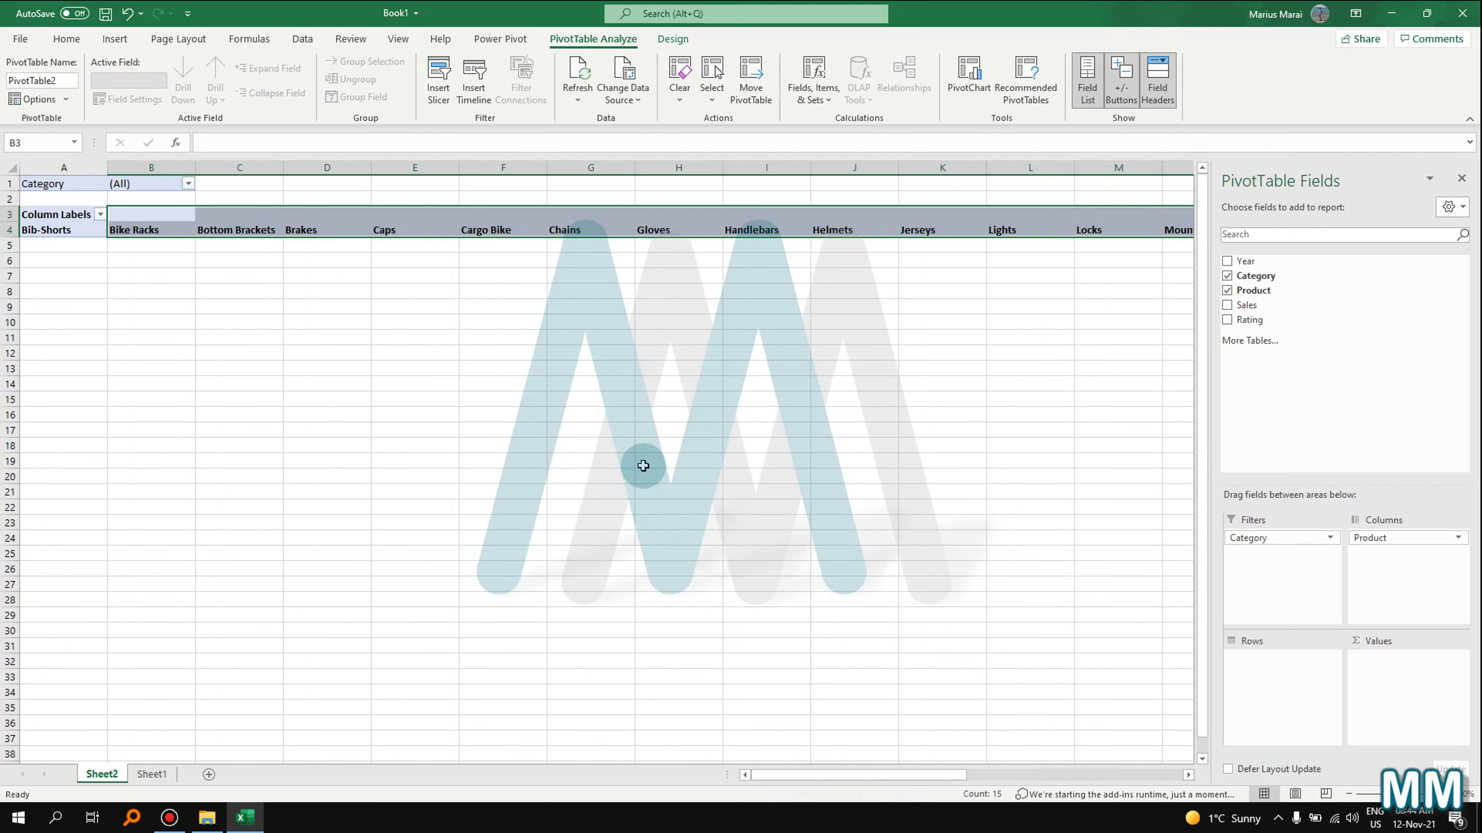
left_click(587, 223)
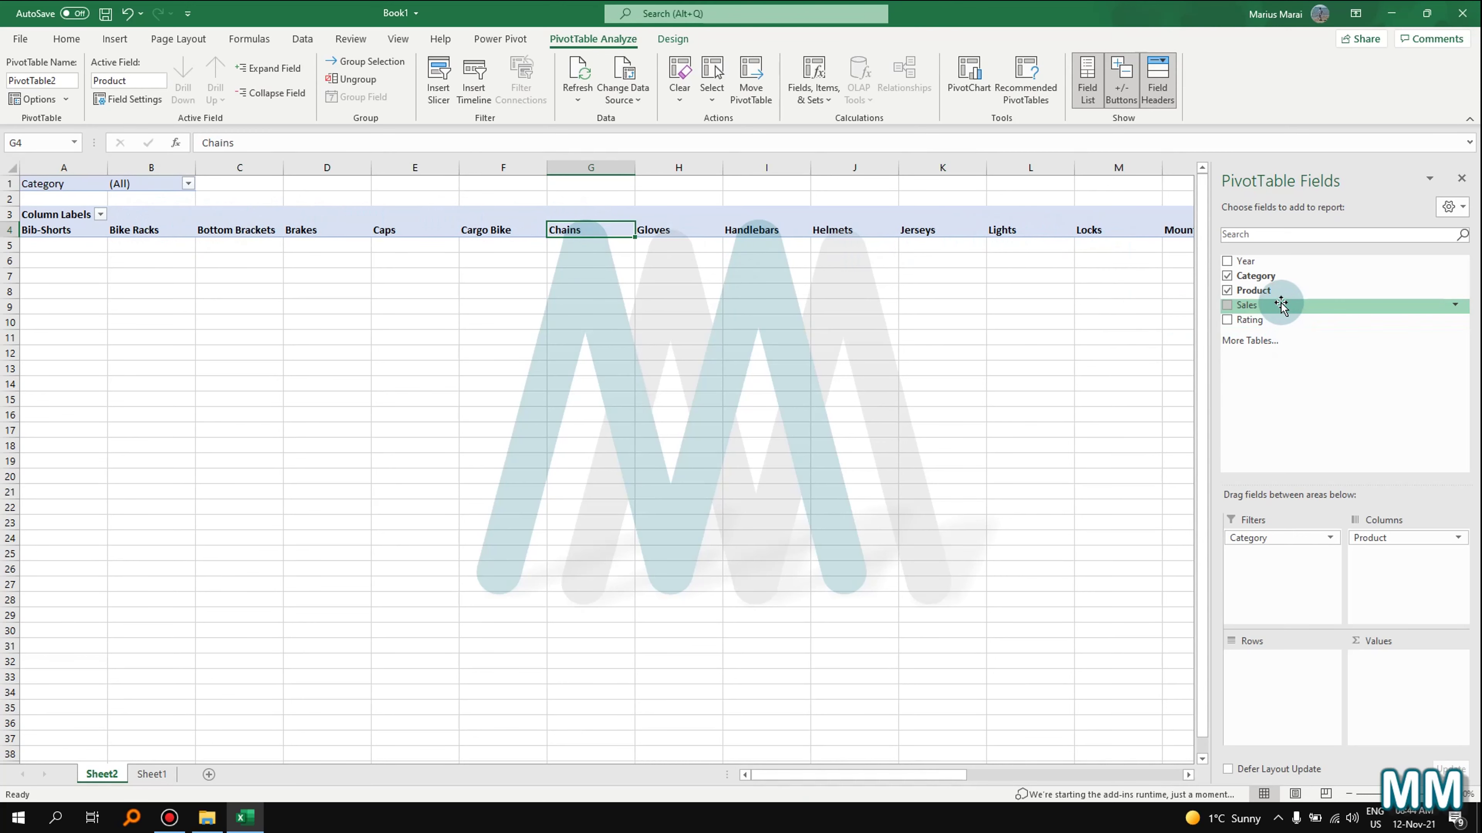
left_click_drag(1250, 261, 1249, 697)
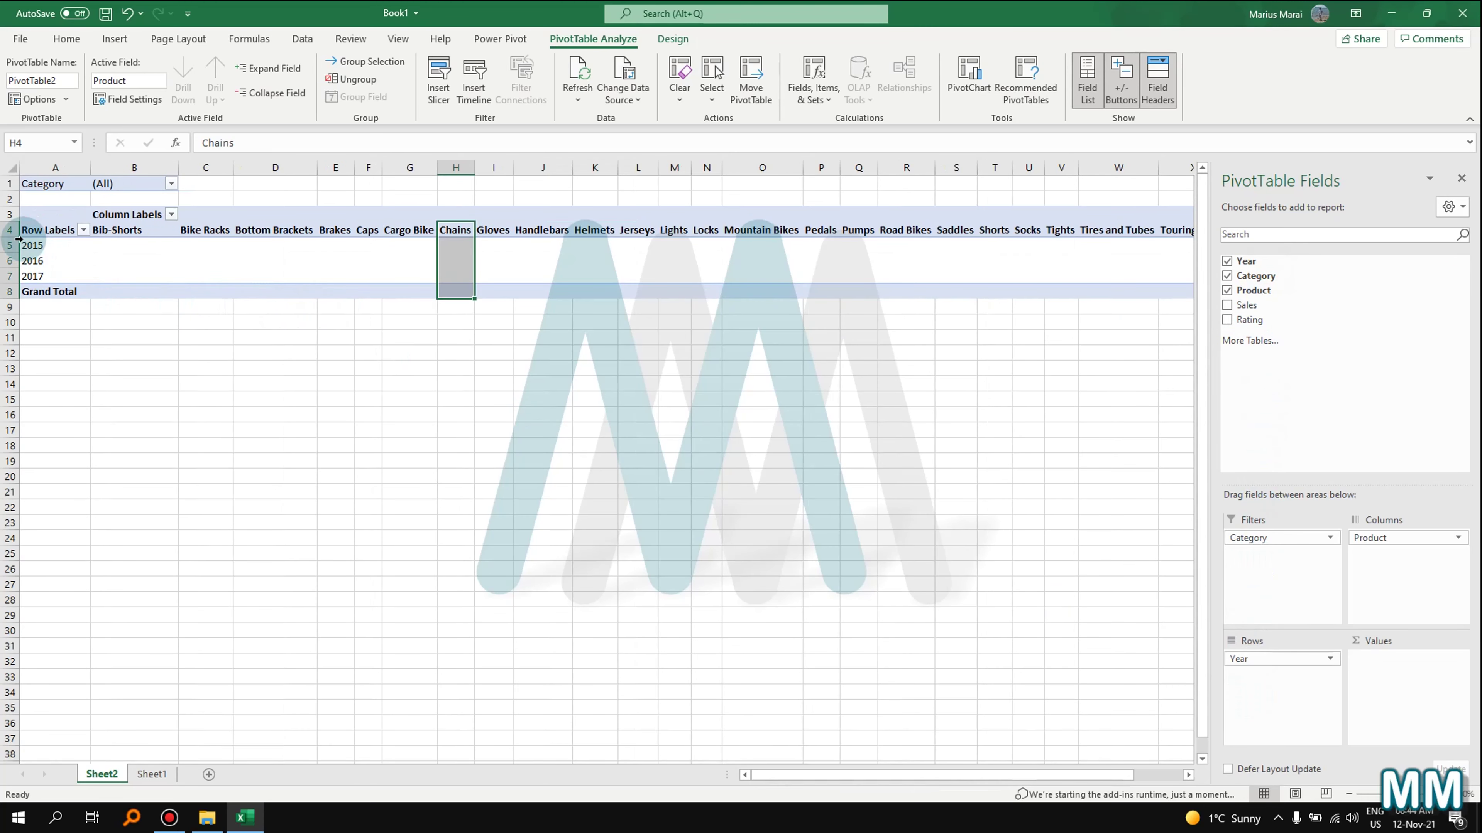
- Restore the field list, move Year to Columns and sum Sales into Values, totalling 798300
left_click(28, 248)
left_click_drag(46, 276, 47, 252)
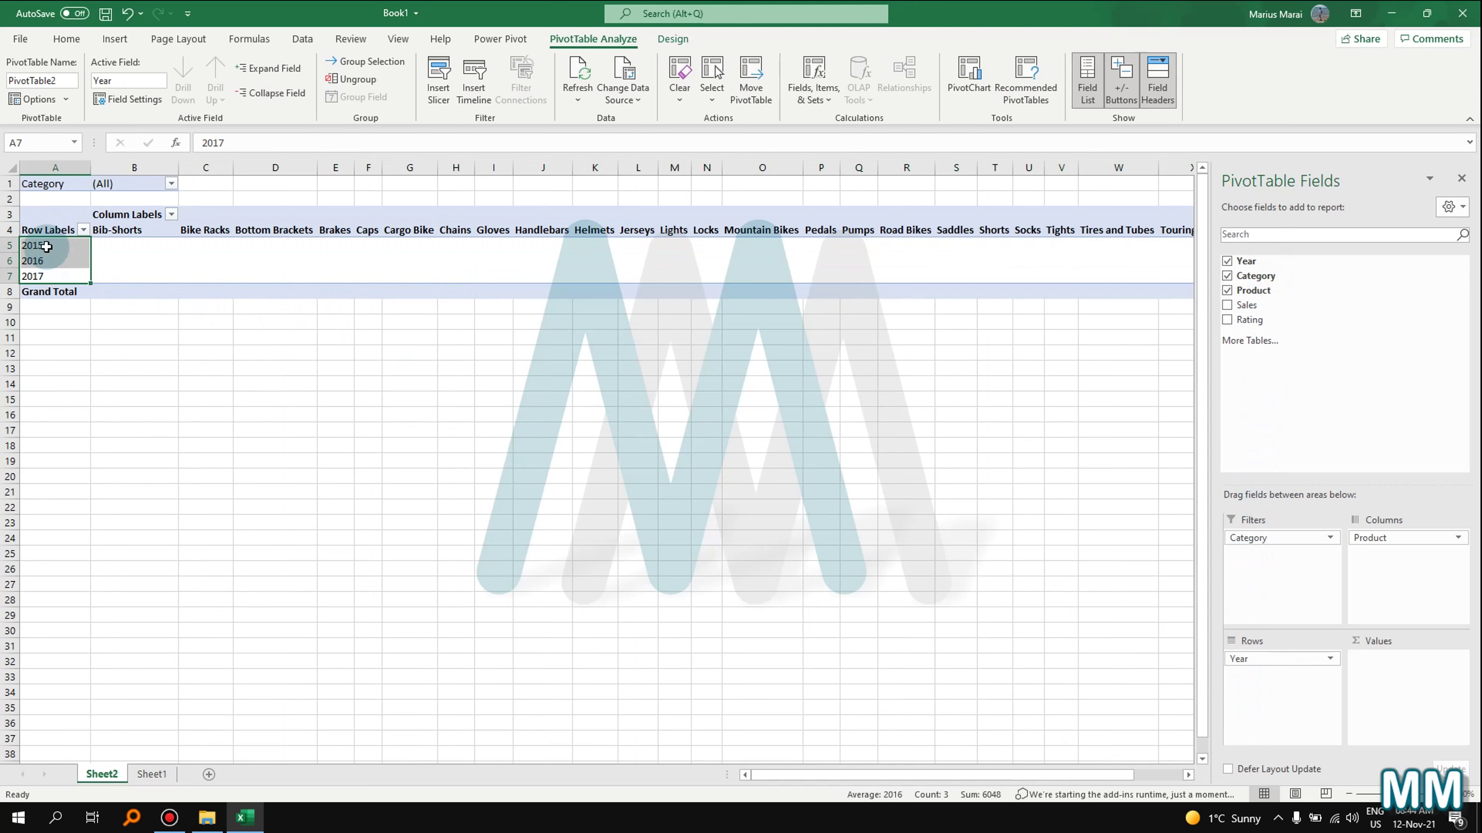
left_click(47, 246)
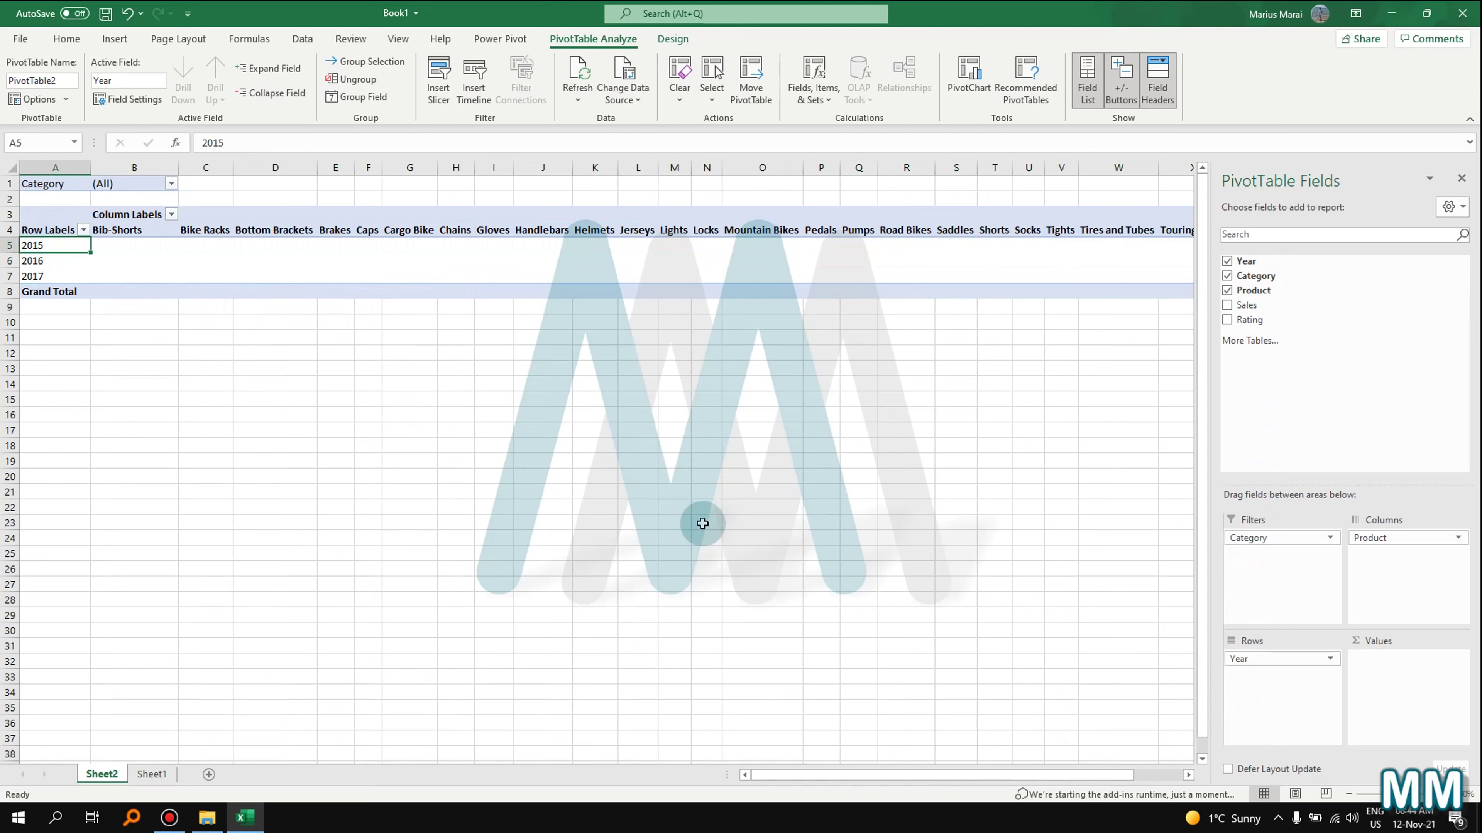
left_click_drag(822, 774, 629, 751)
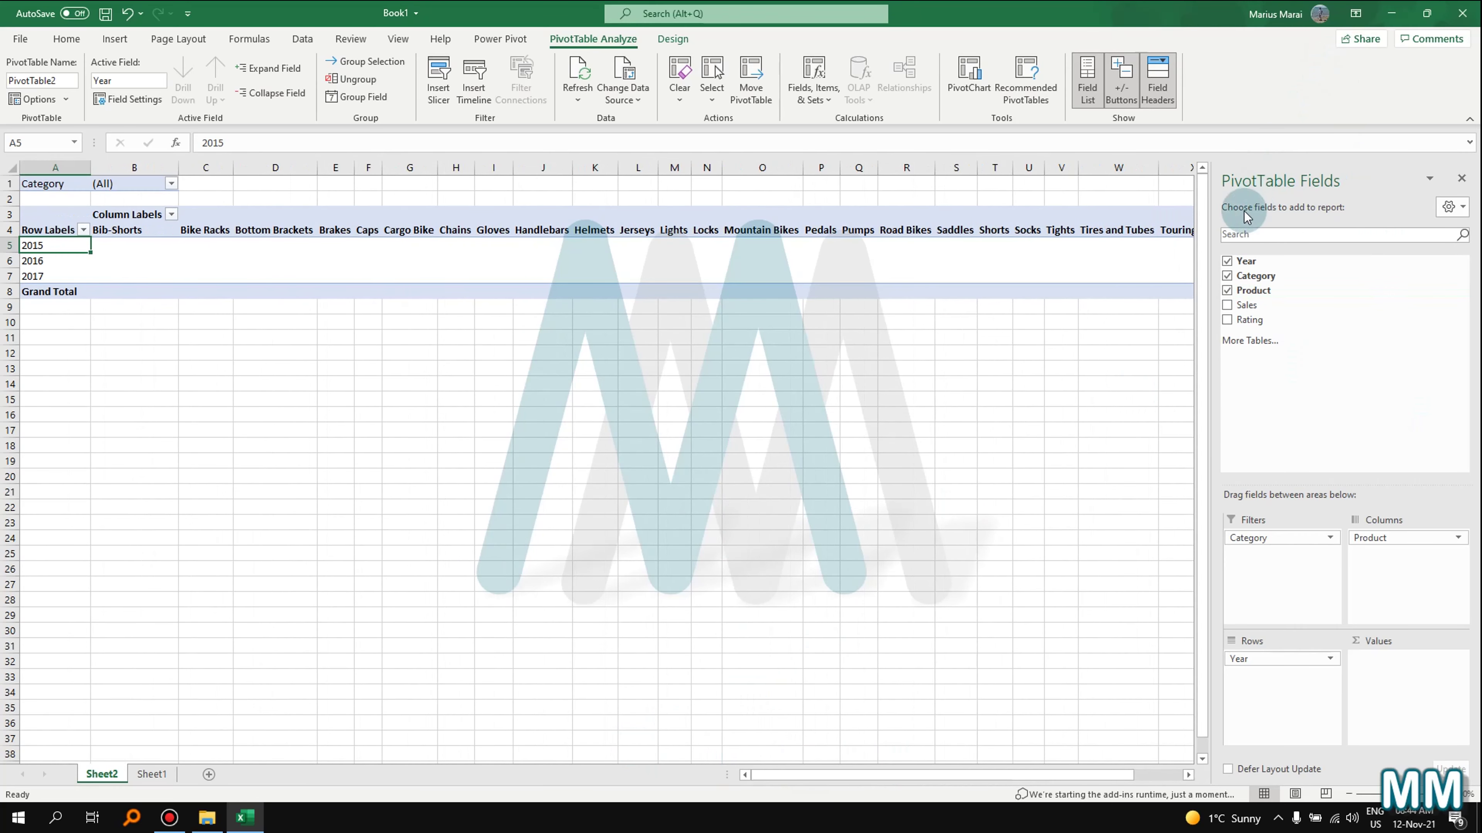
left_click(1462, 177)
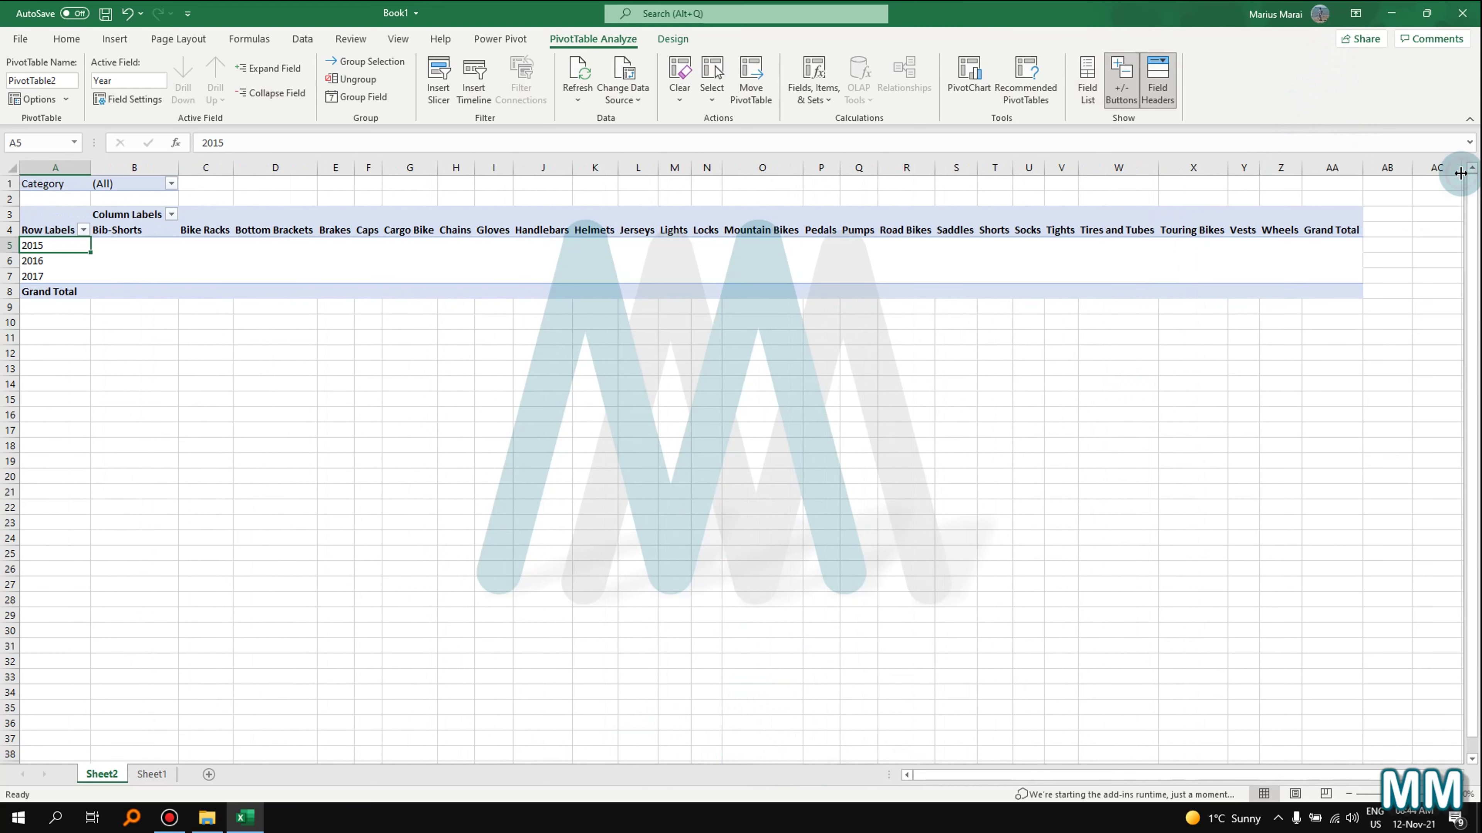
left_click(399, 259)
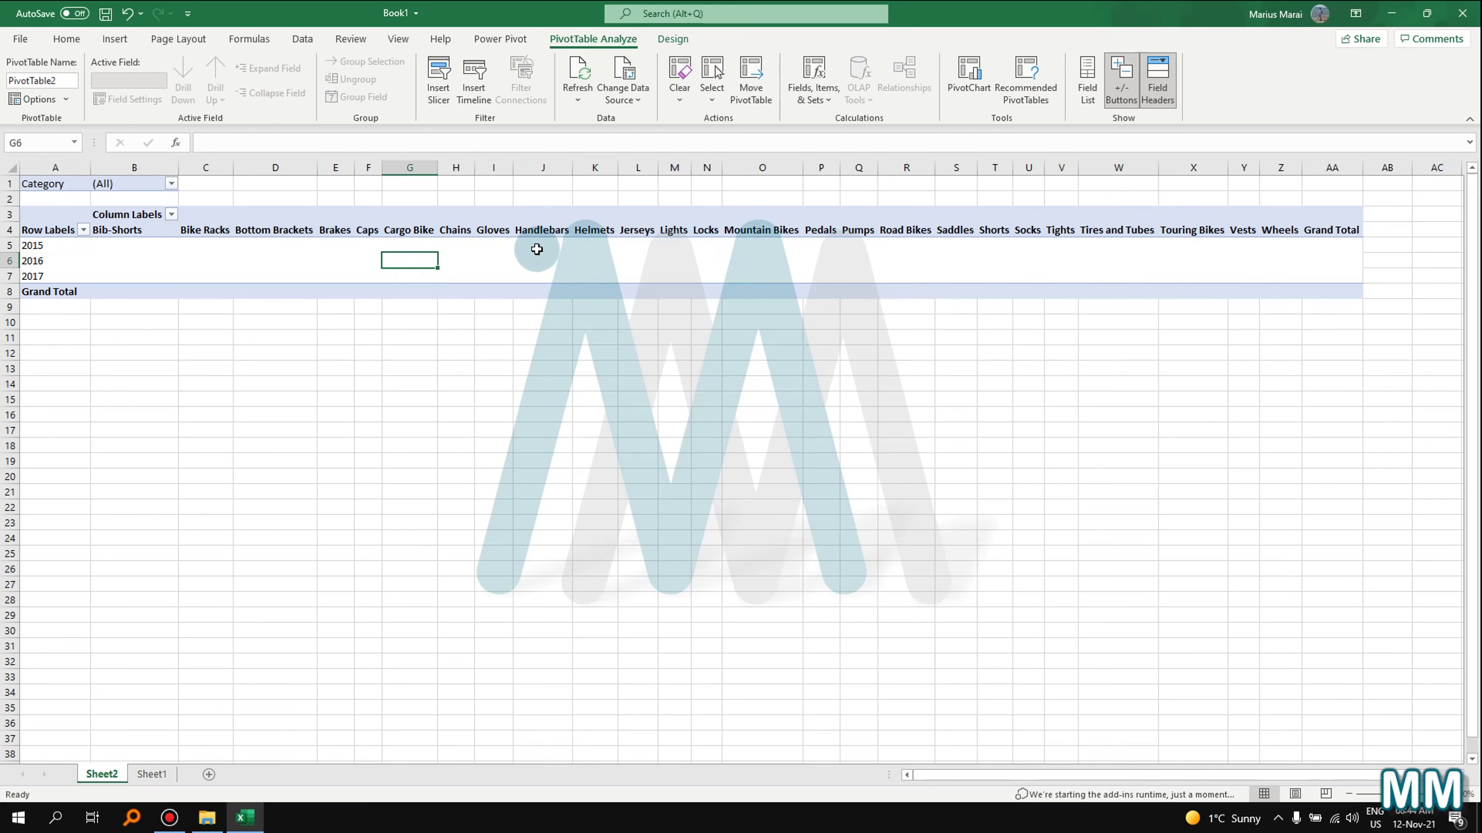
left_click(283, 242)
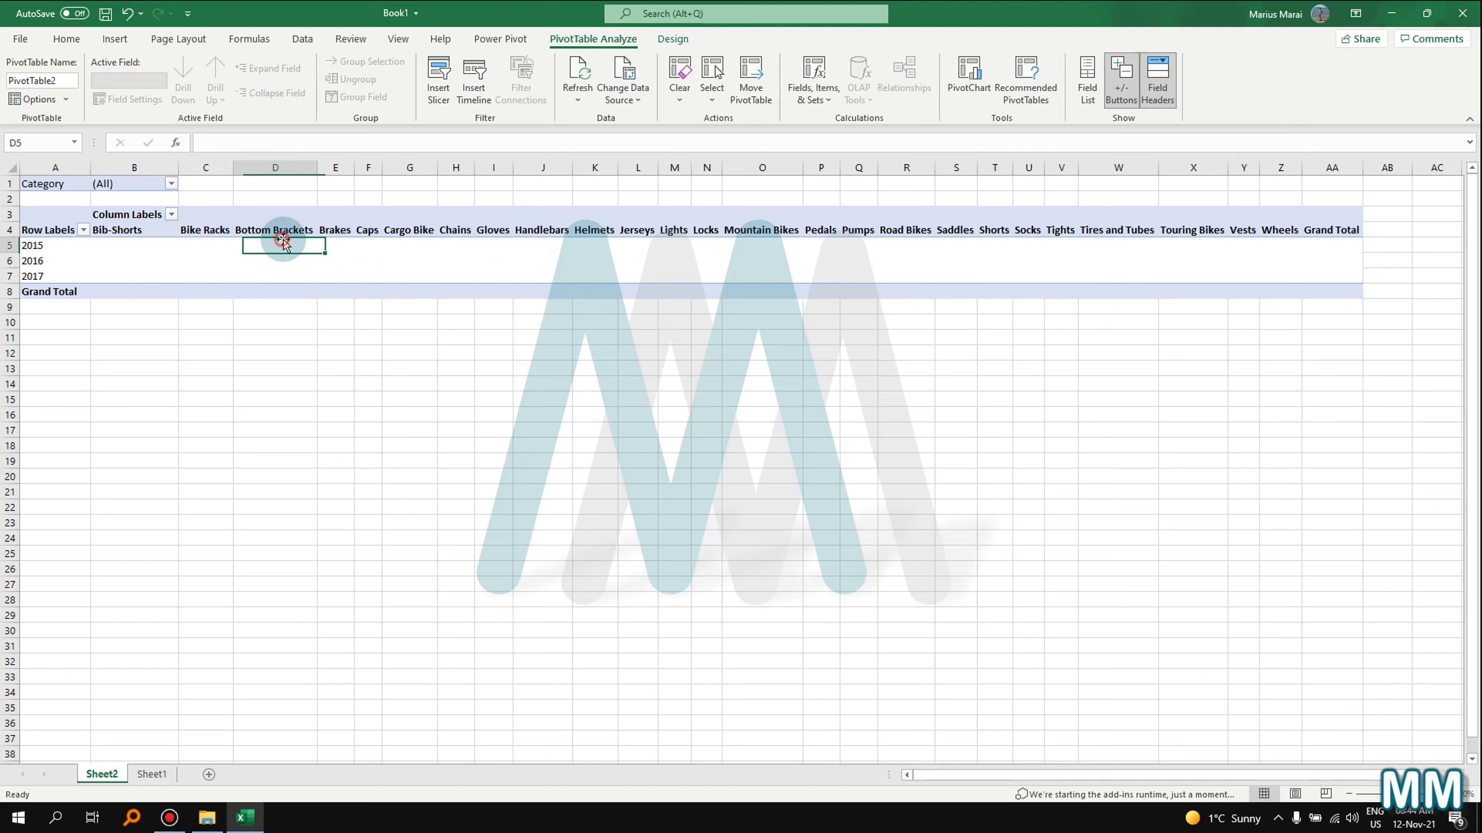
right_click(391, 260)
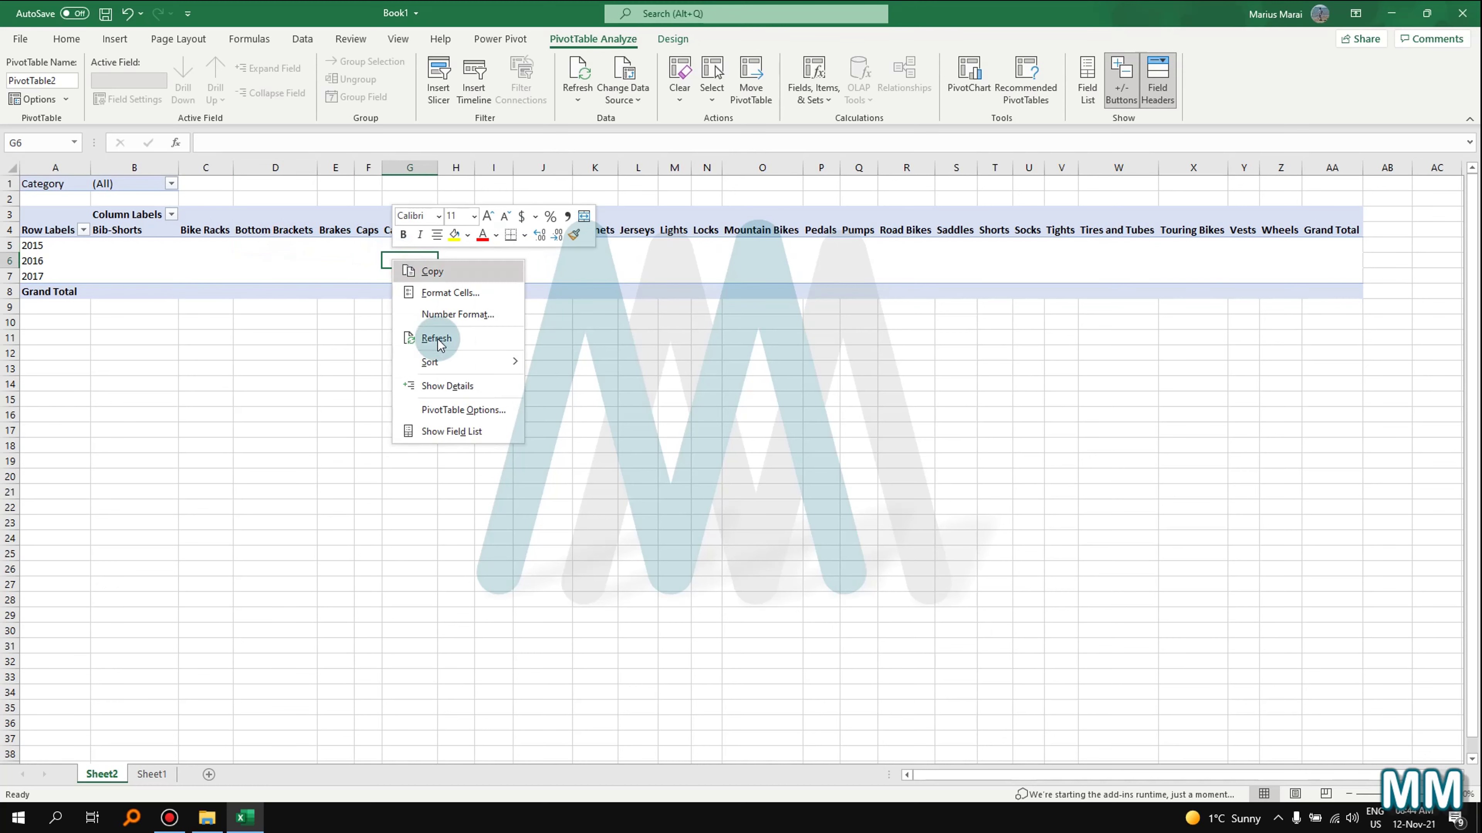
left_click(486, 436)
left_click_drag(1289, 658, 1307, 711)
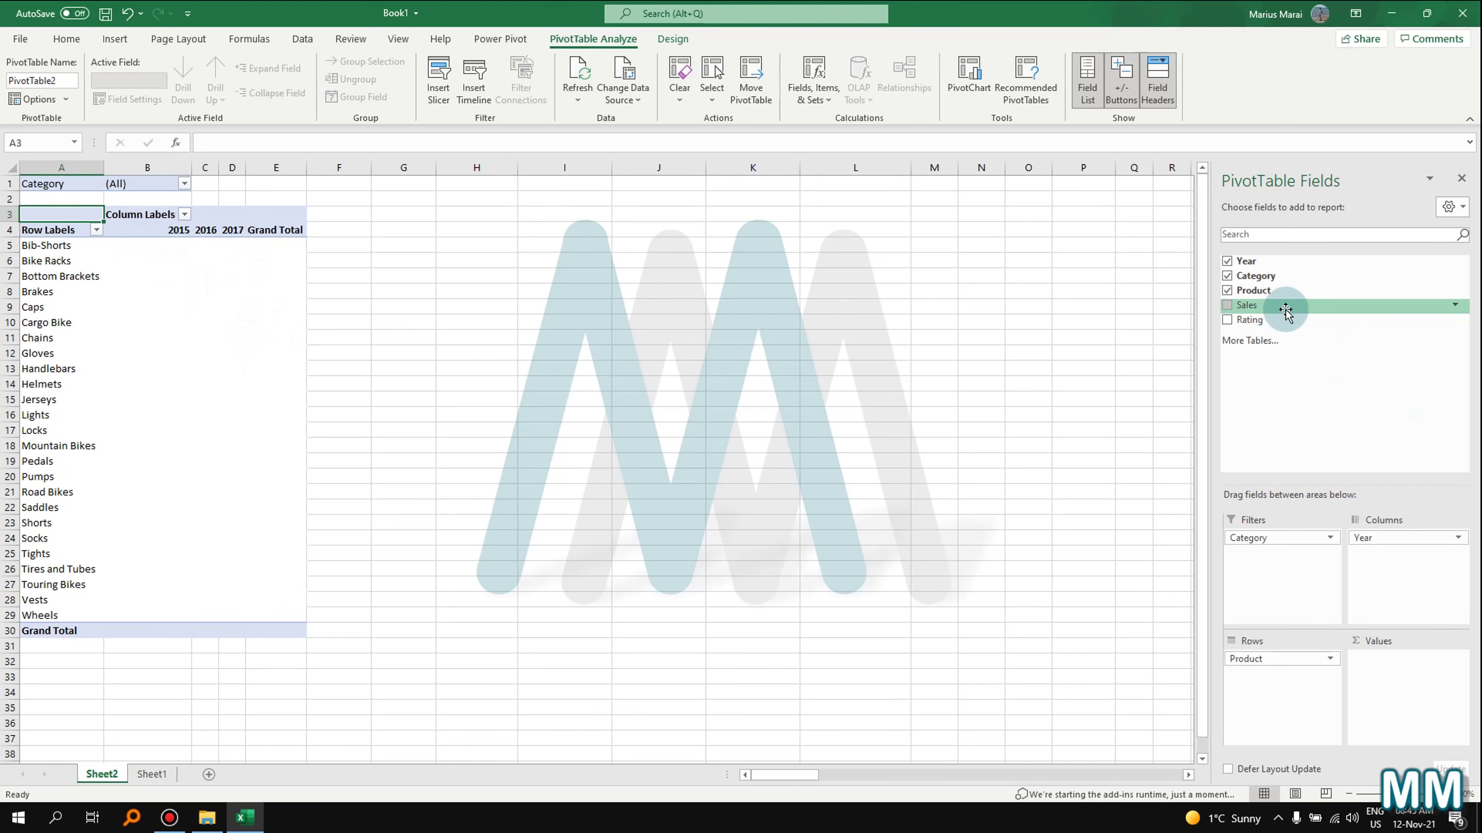
left_click_drag(1279, 307, 1387, 717)
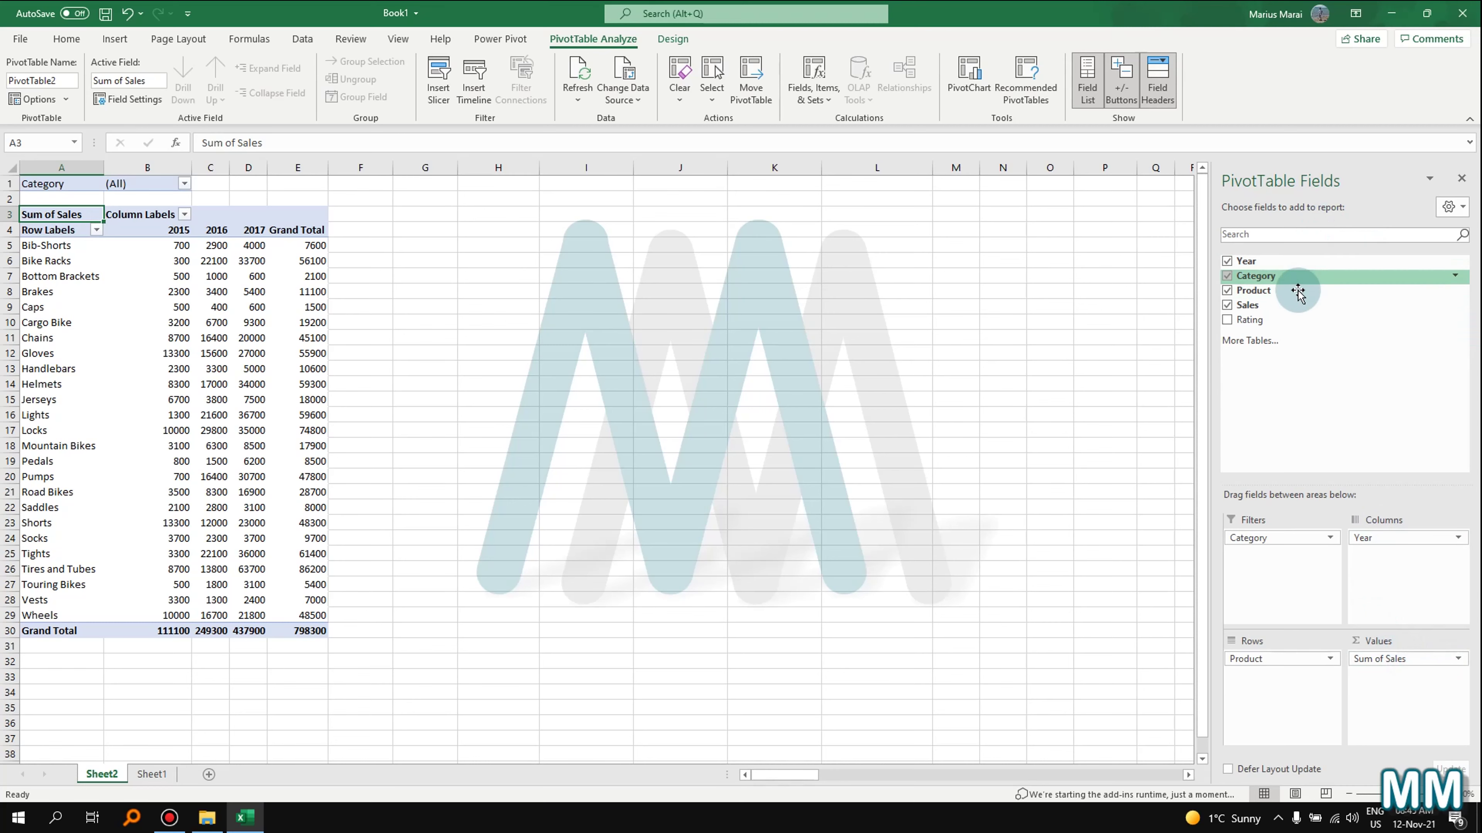
- Check the Cargo Bike 2015, Gloves 2016 and Helmets 2017 sales totals in the PivotTable
left_click(191, 320)
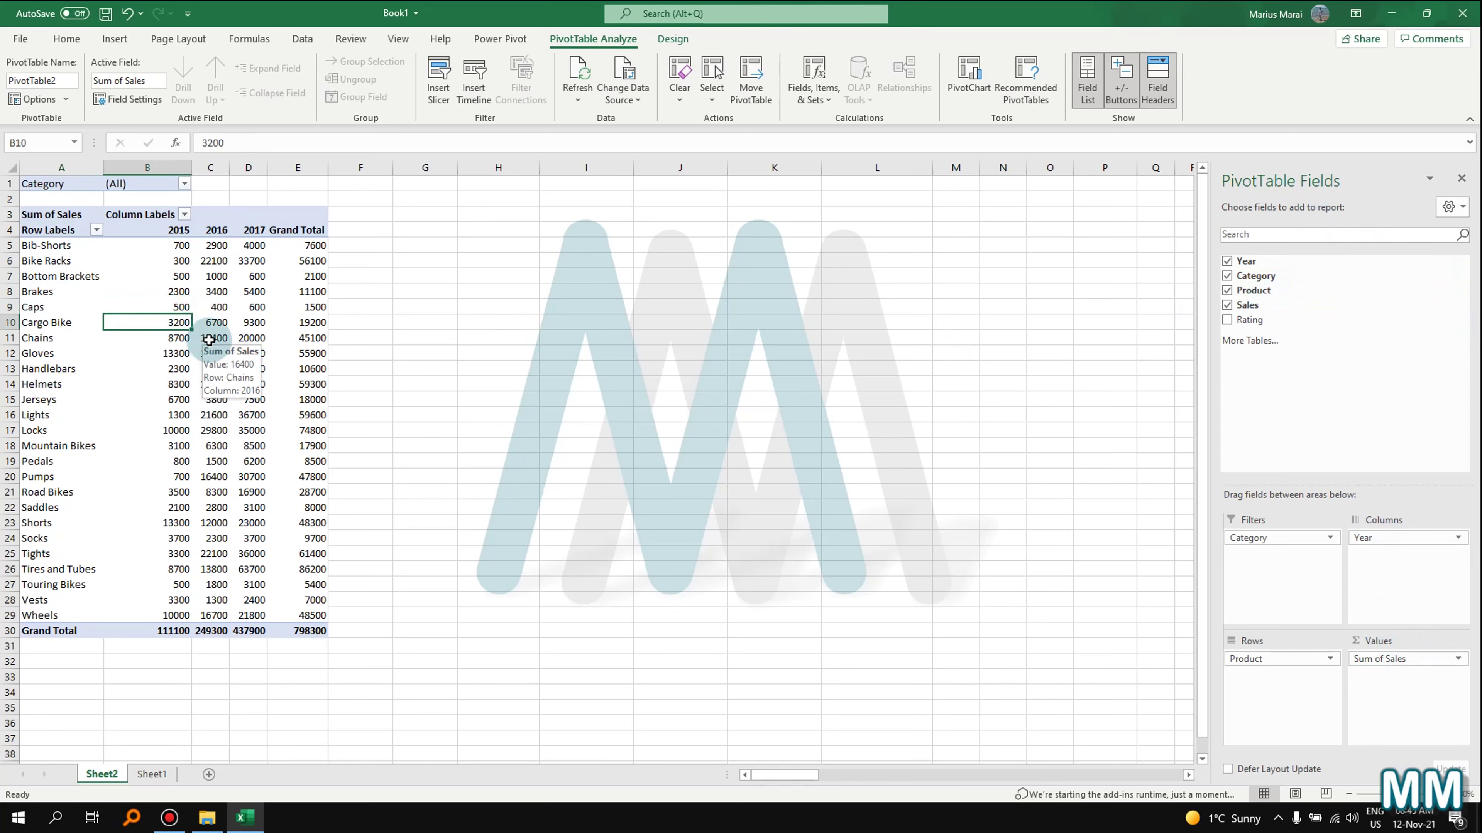
left_click(204, 295)
left_click(225, 360)
left_click(250, 383)
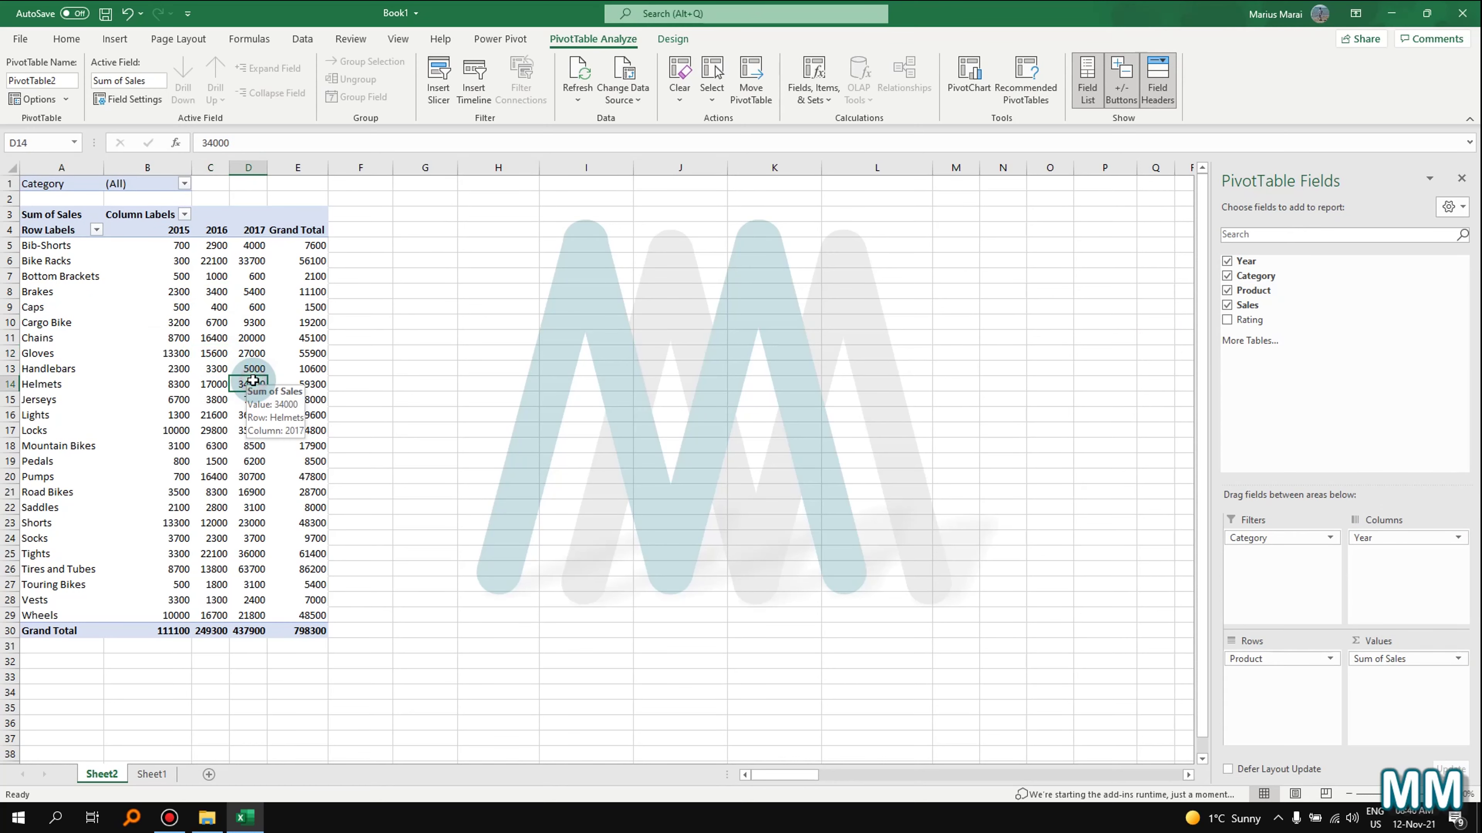
- Move Sheet1 ahead of Sheet2 and check the 2017 Bib-Shorts sales in its data
left_click(174, 777)
left_click_drag(166, 775, 98, 772)
scroll(185, 309, "up", 2)
left_click(225, 233)
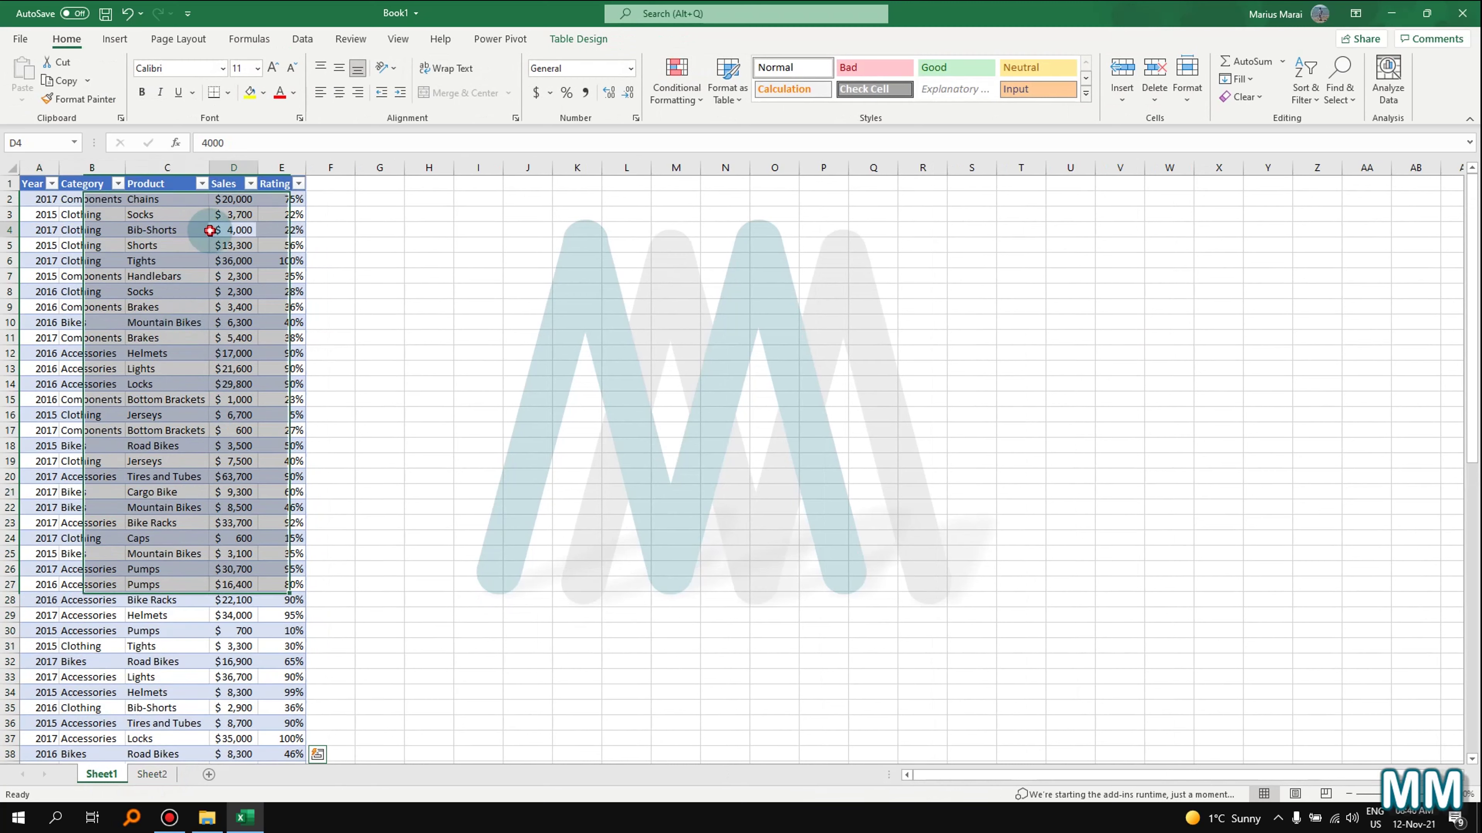
- Check the 2017 Brakes, Bottom Brackets and Mountain Bikes sales on Sheet1, then return to Sheet2
left_click(225, 334)
left_click(239, 431)
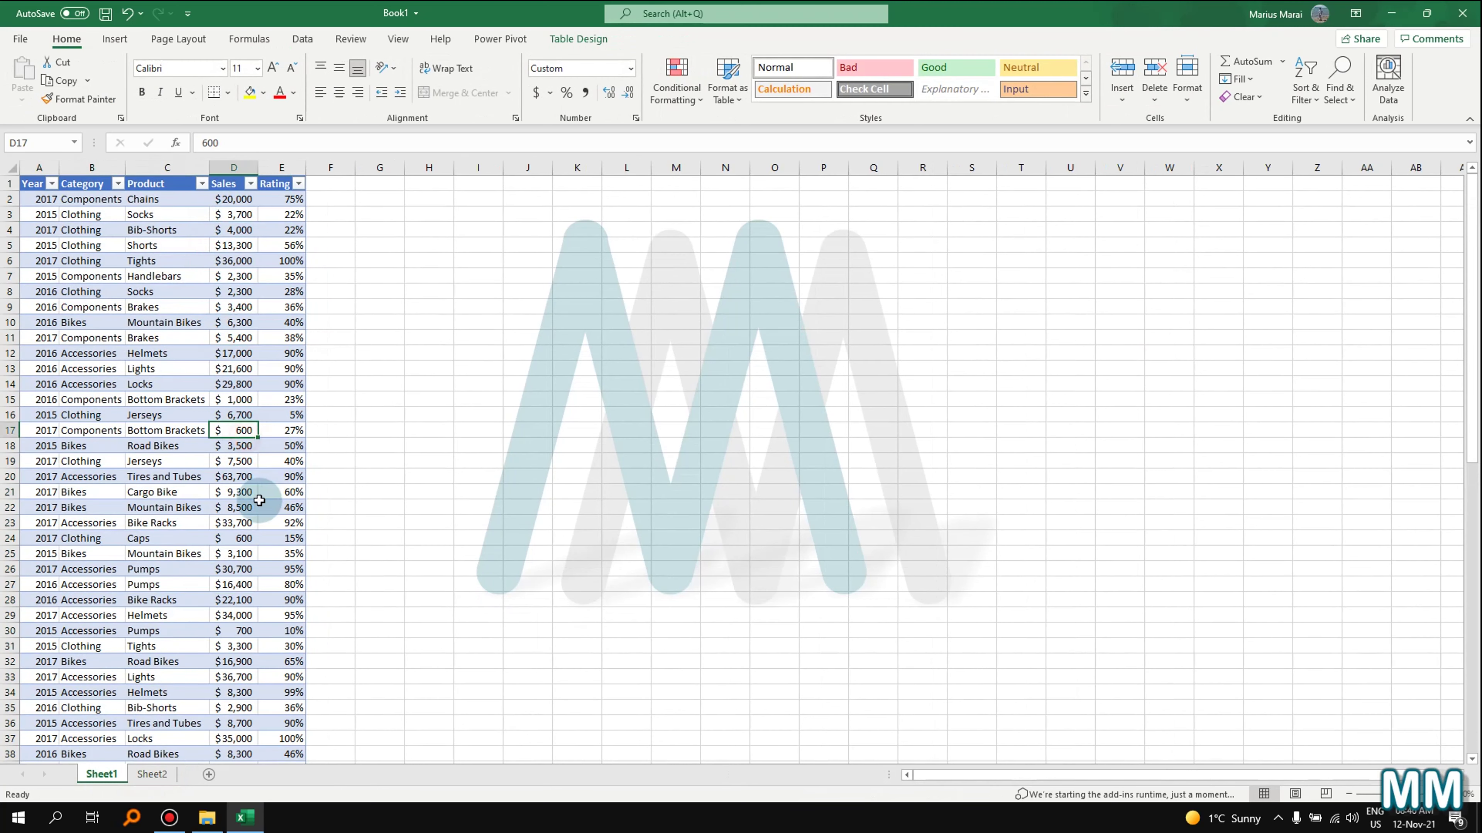
left_click(249, 506)
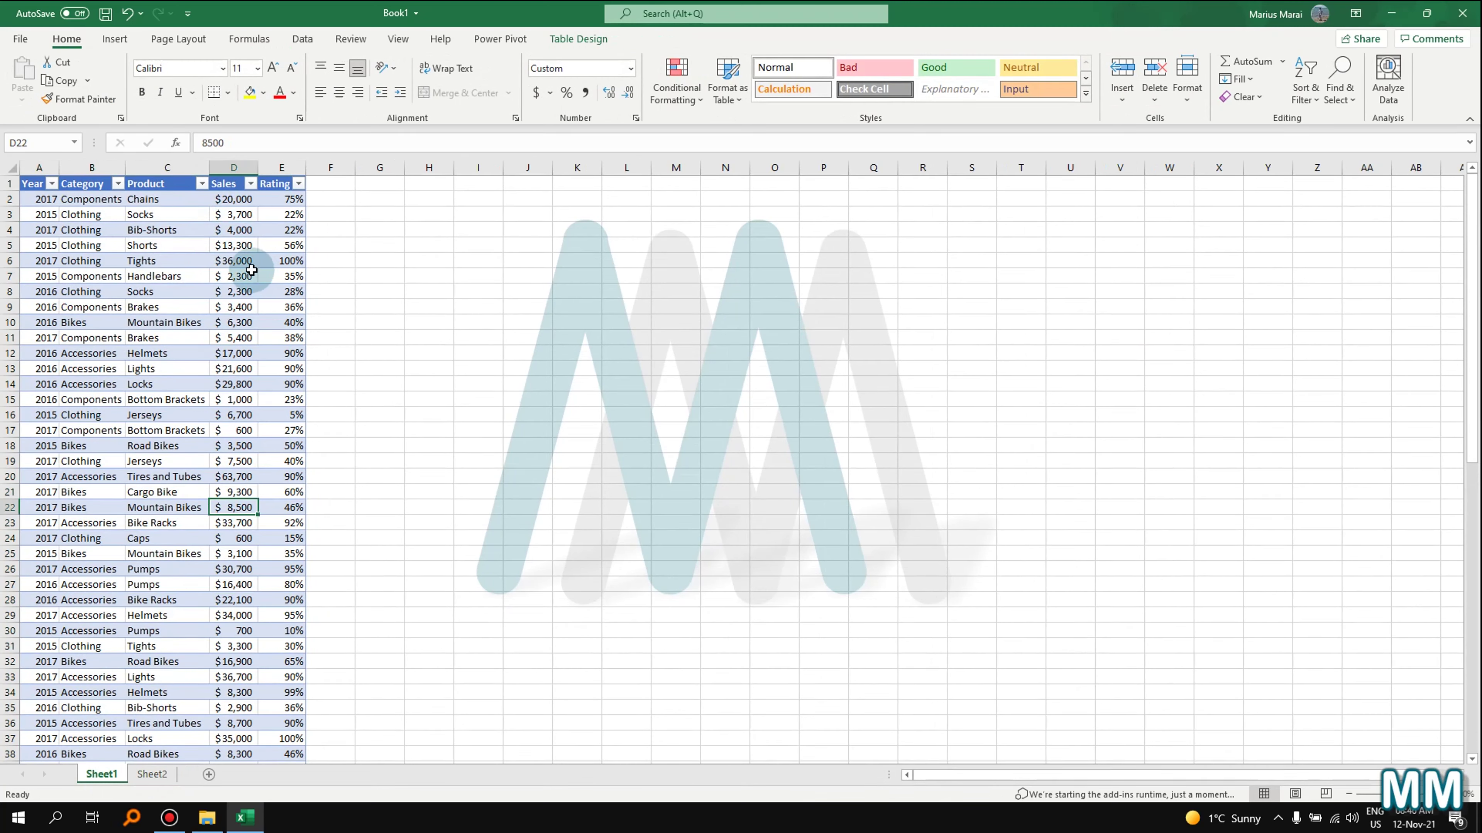
left_click(153, 774)
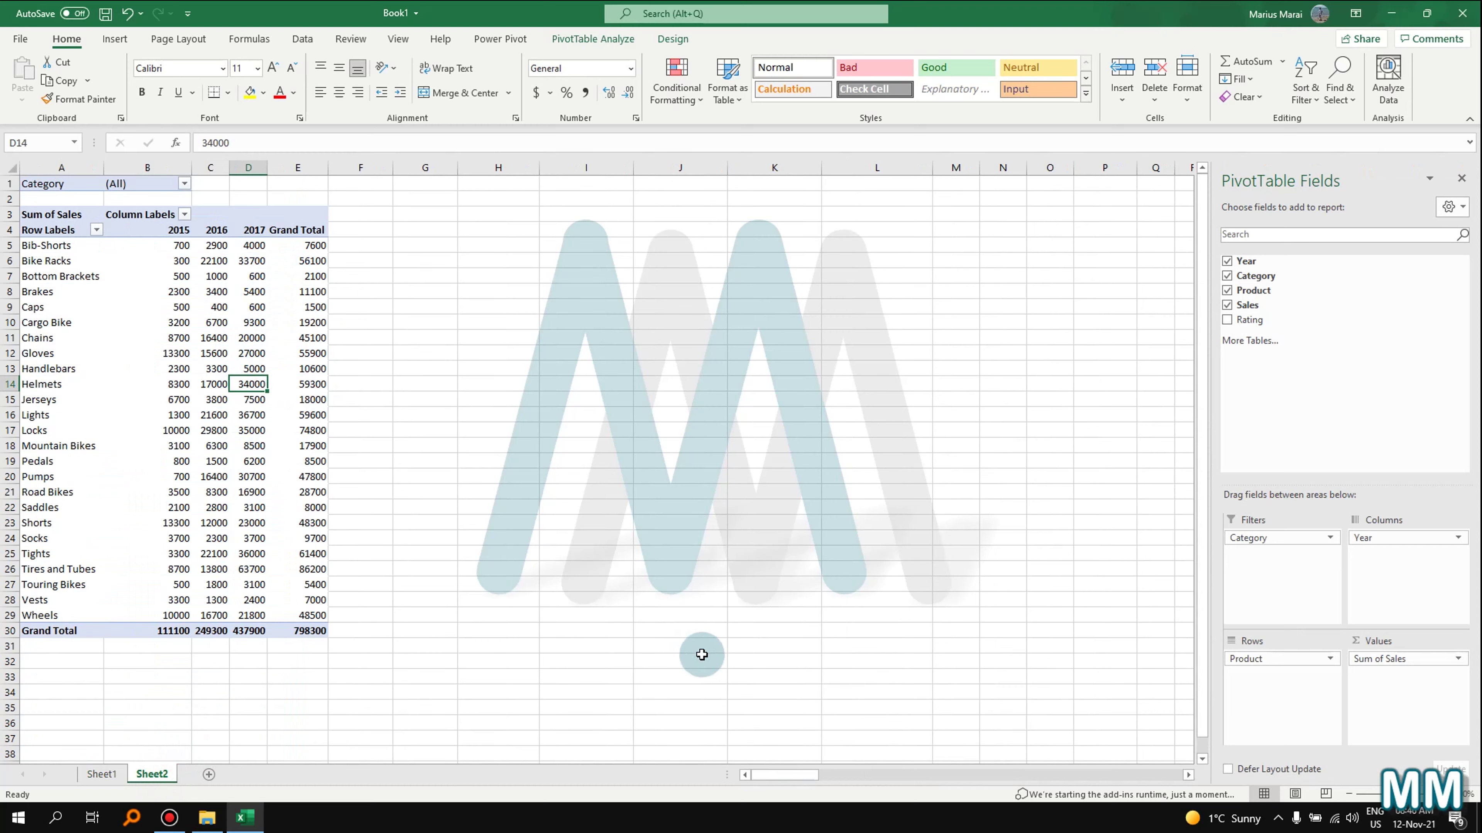
- Choose a Currency number format with red negatives for the Sum of Sales field
left_click(1457, 660)
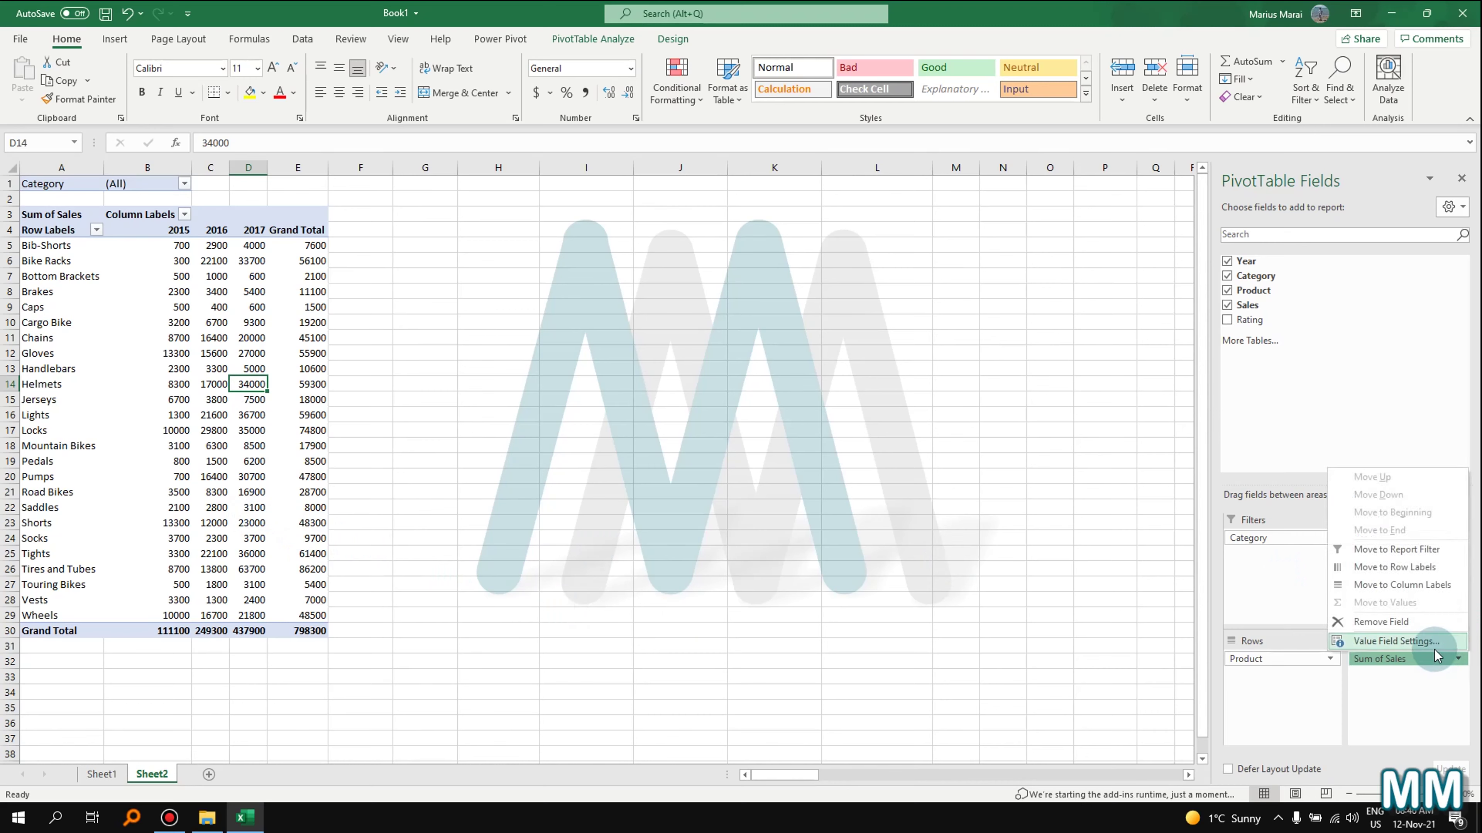
left_click(1400, 640)
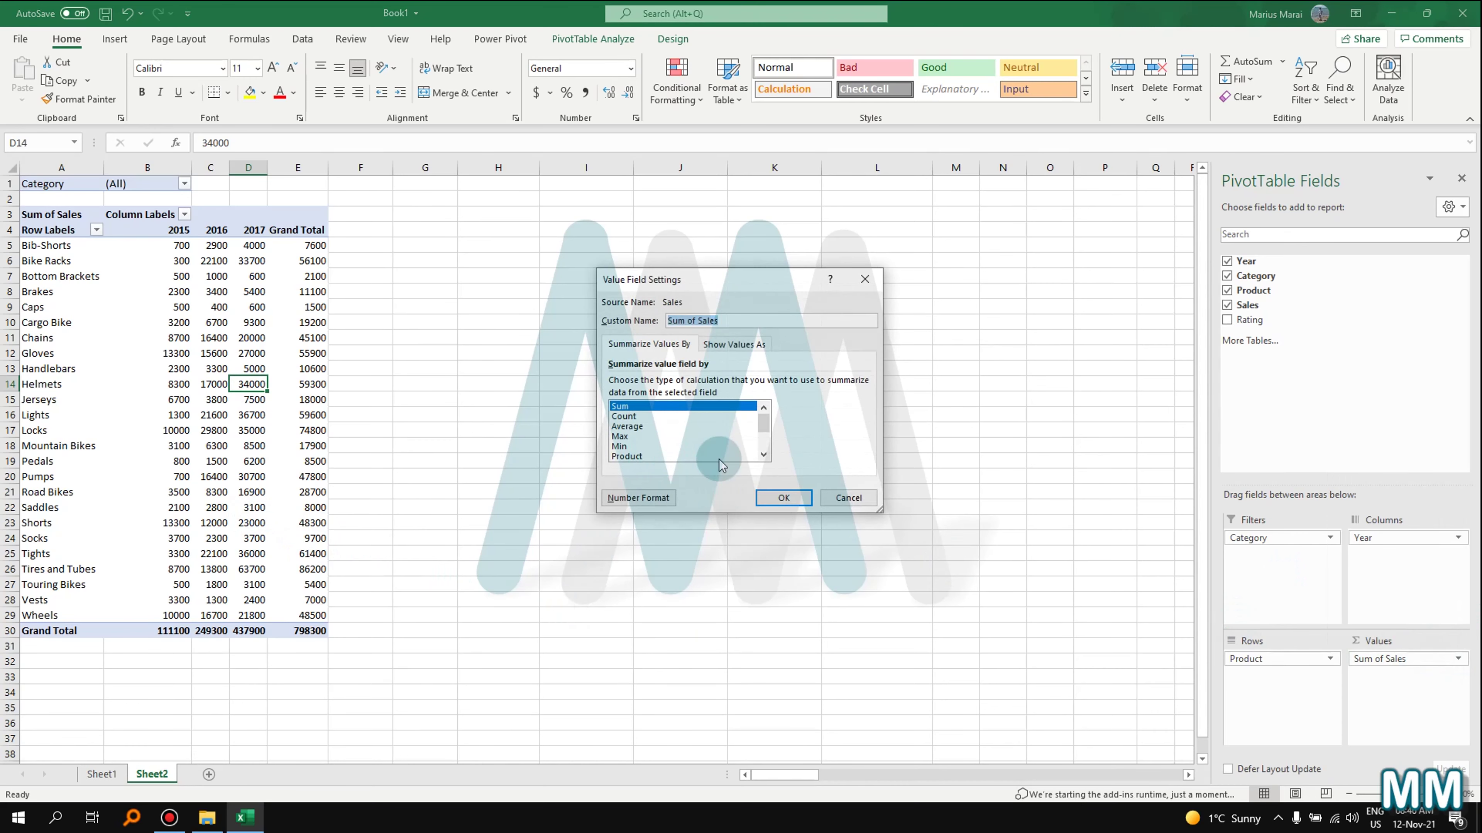
left_click(622, 502)
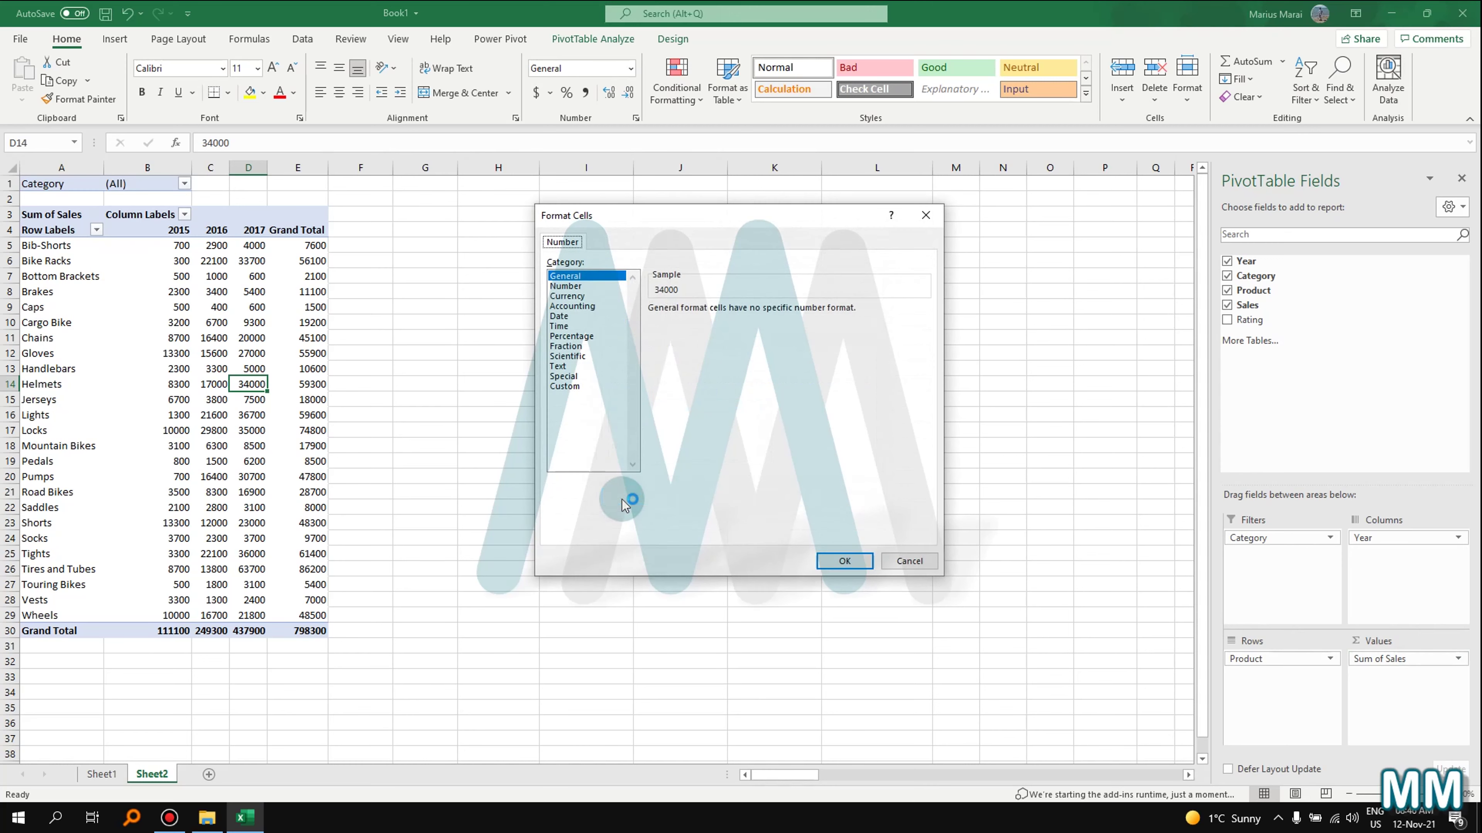
left_click(578, 297)
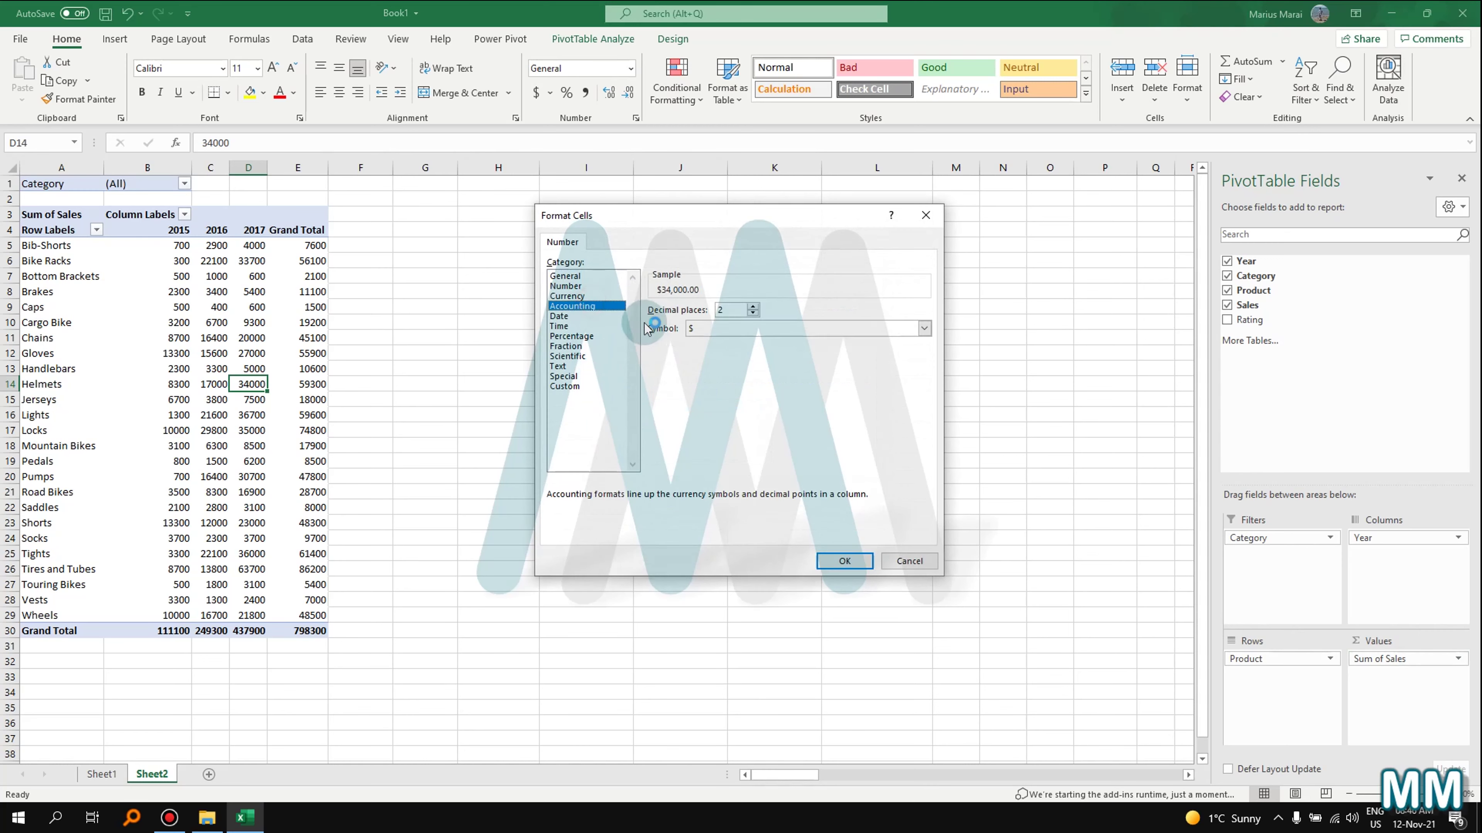
left_click(694, 359)
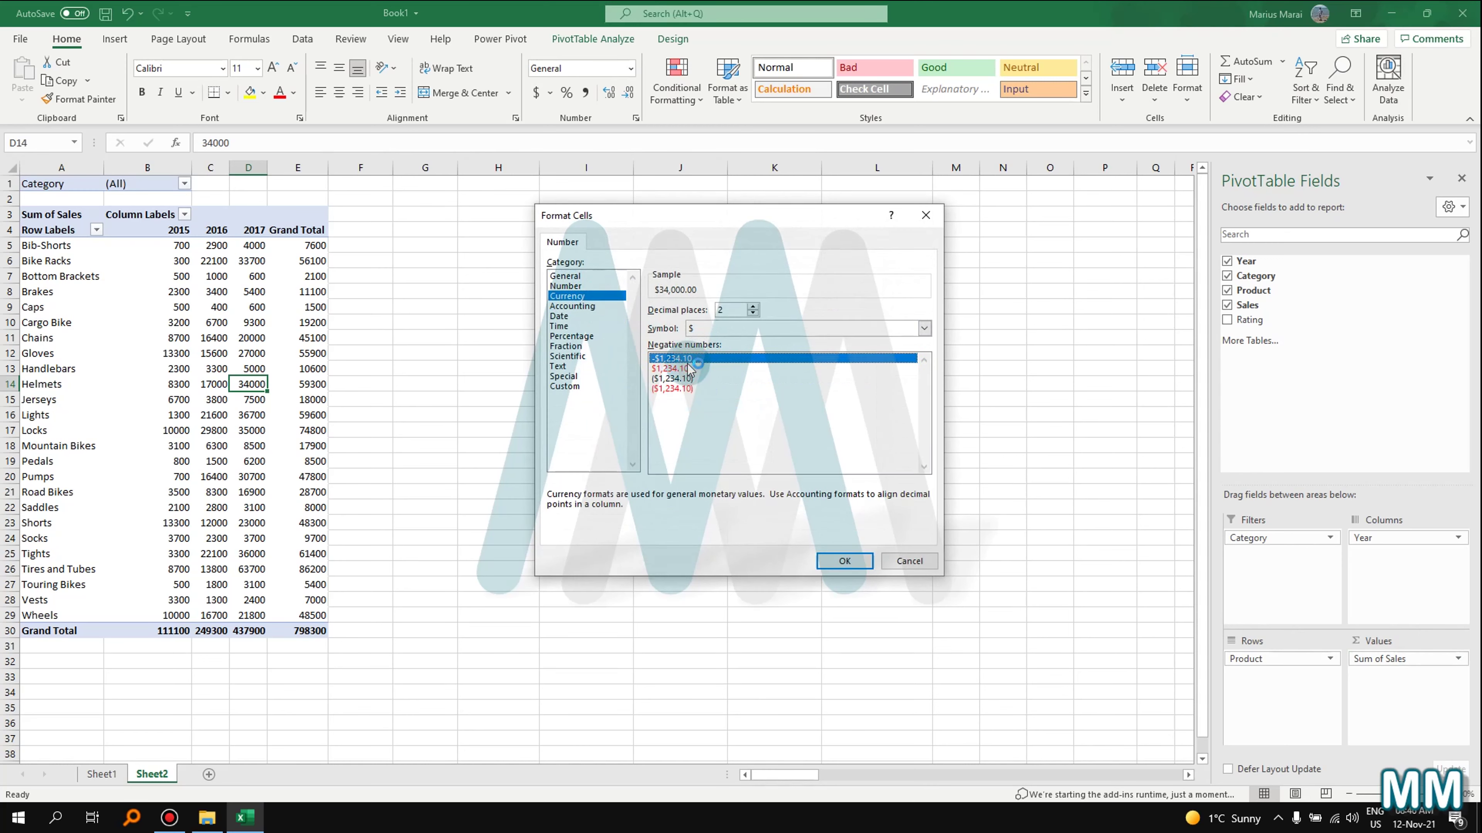
left_click(689, 369)
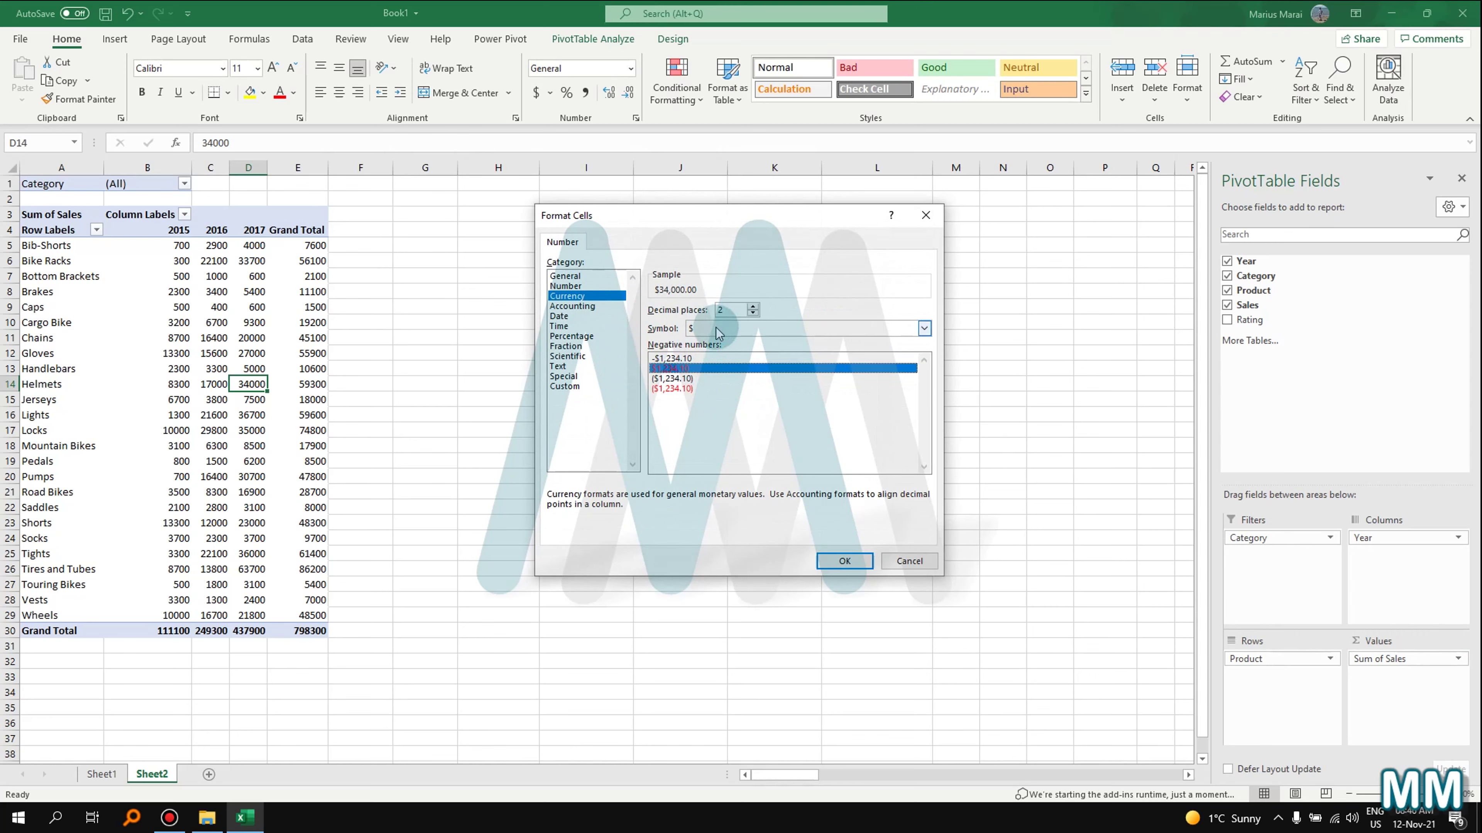
- Set the currency decimal places to 0 and apply the format to the PivotTable
double_click(754, 315)
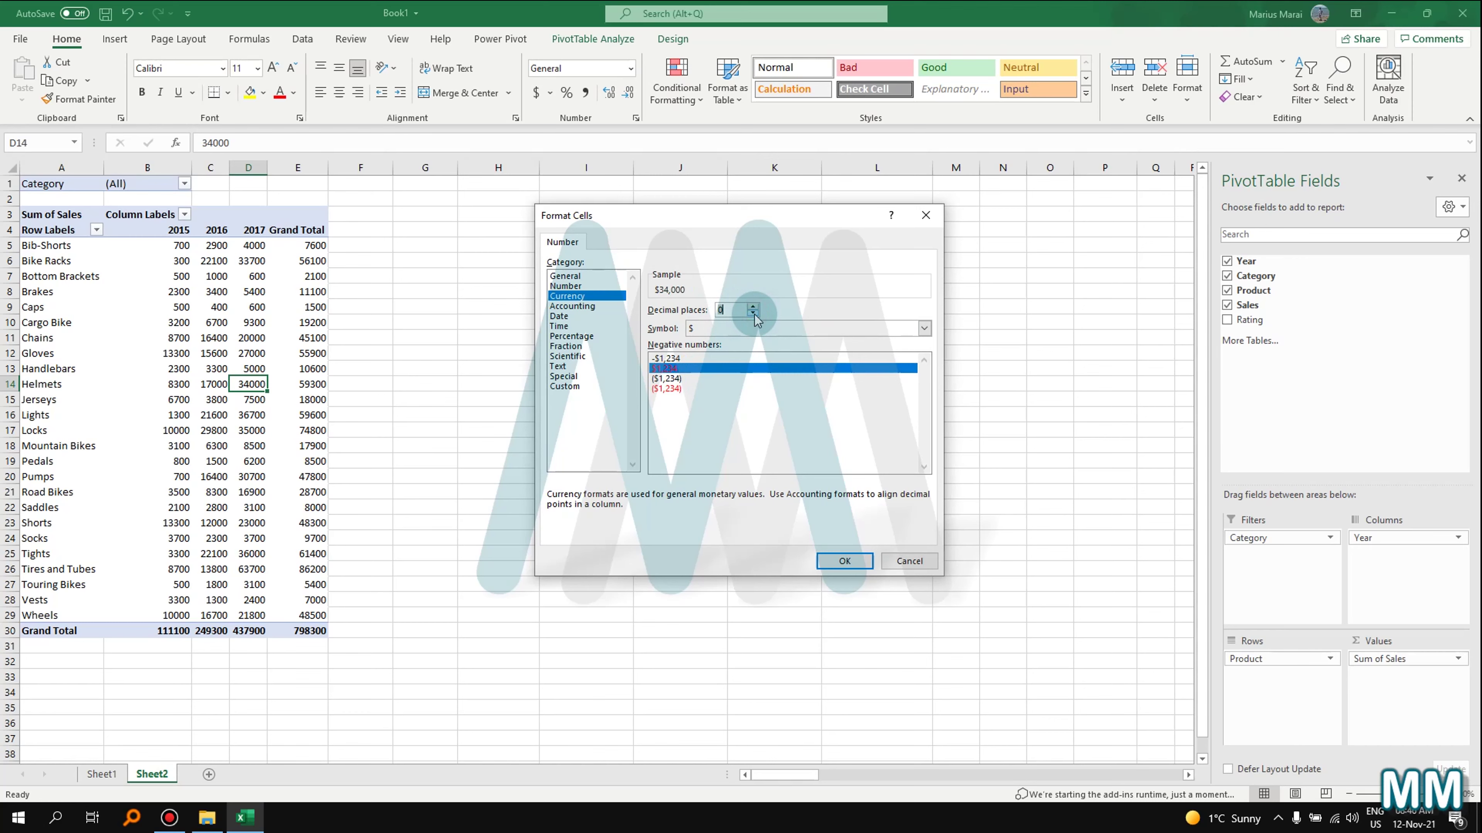
left_click(753, 306)
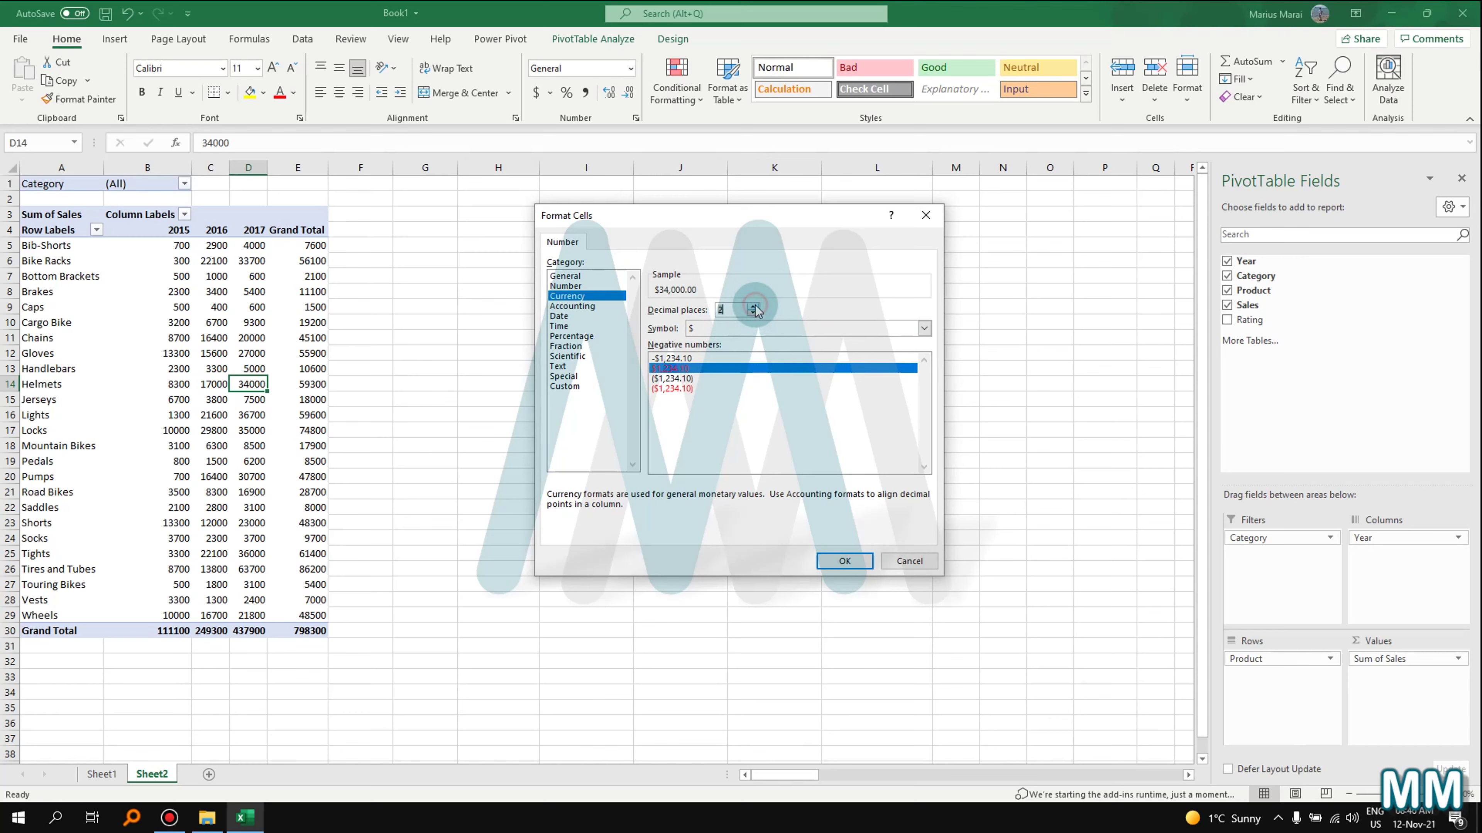
left_click(753, 306)
double_click(733, 309)
type("0")
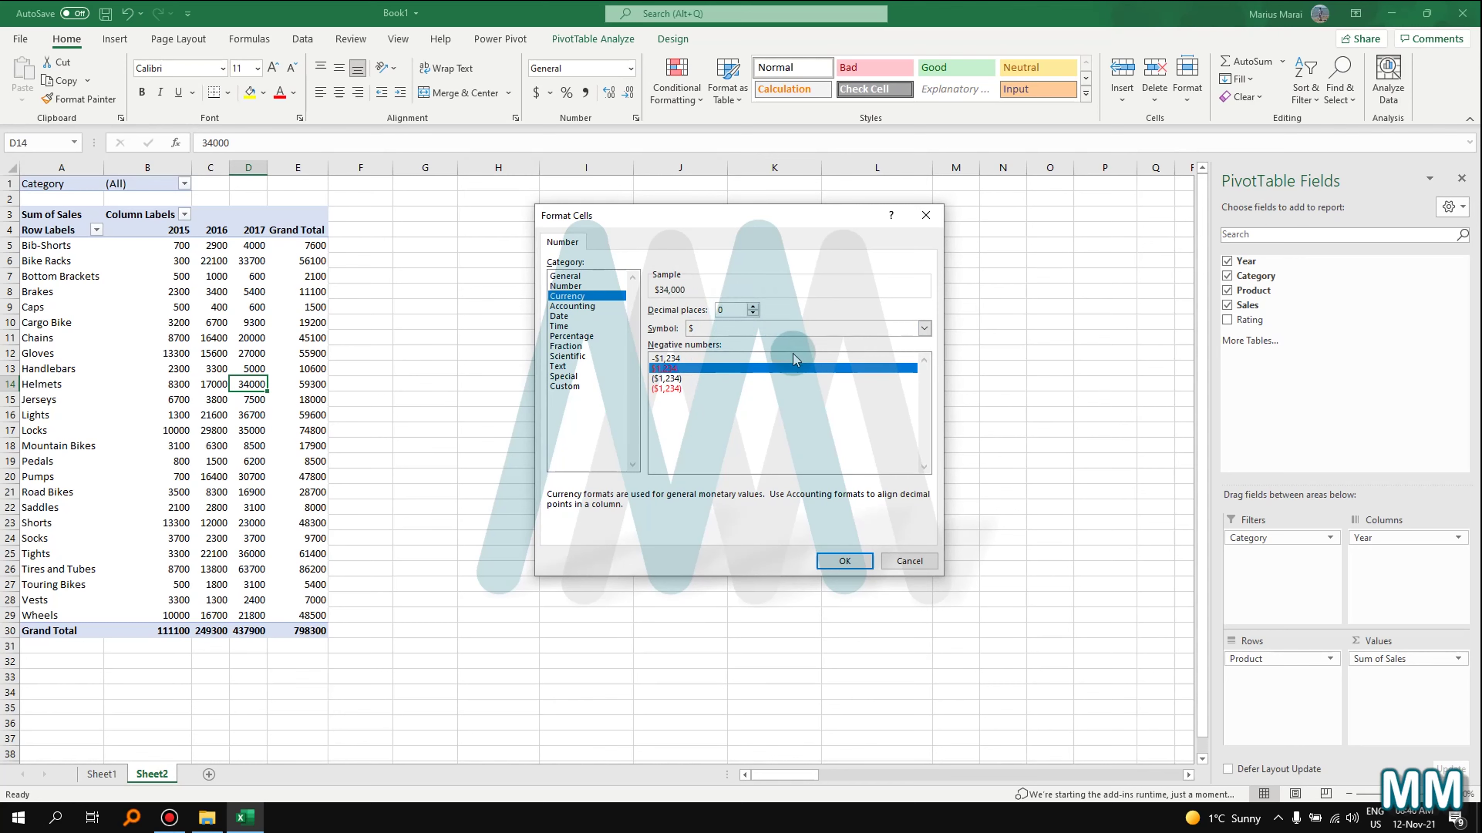
left_click(837, 561)
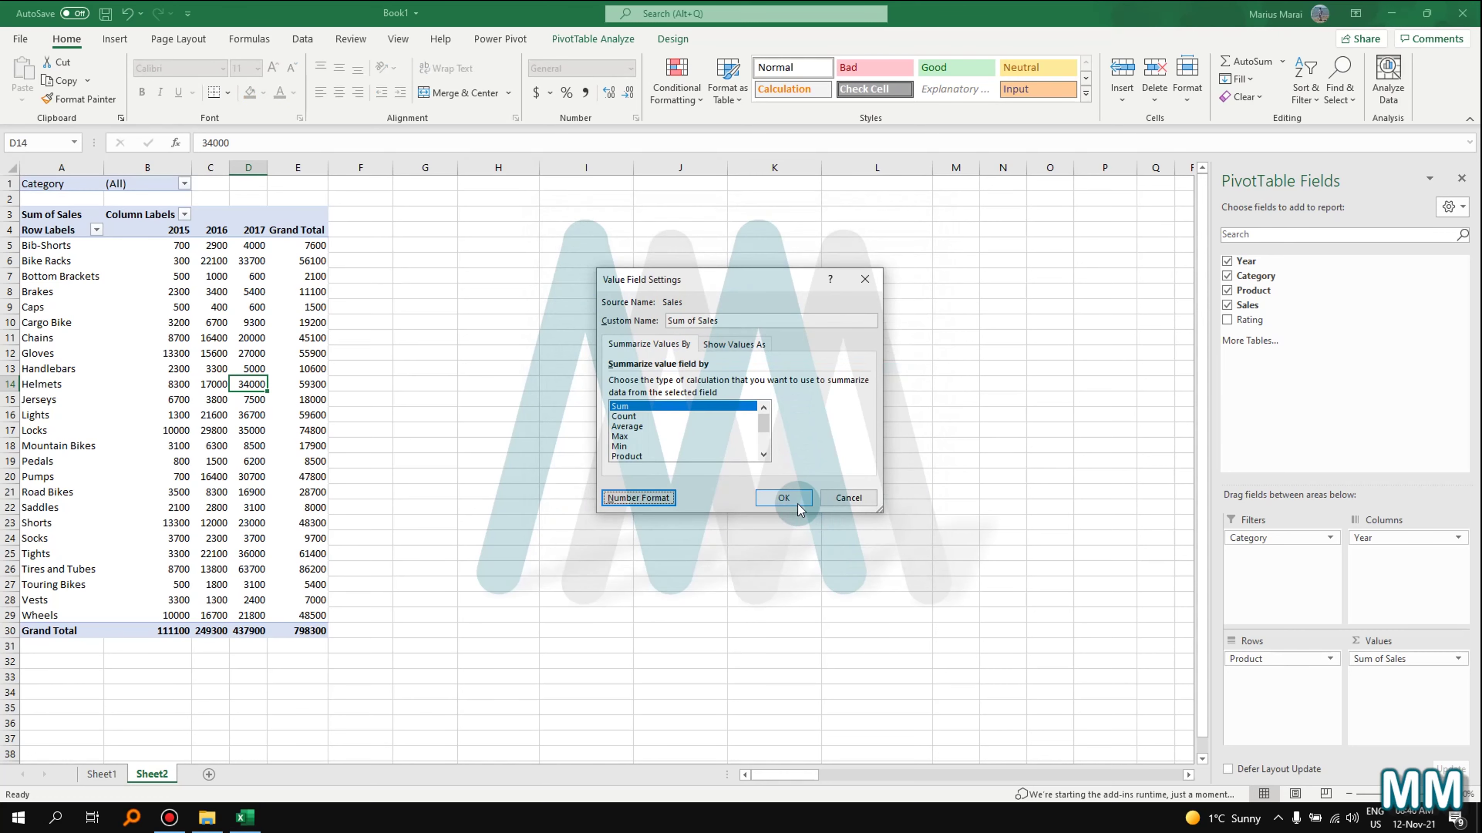
left_click(783, 497)
left_click(208, 291)
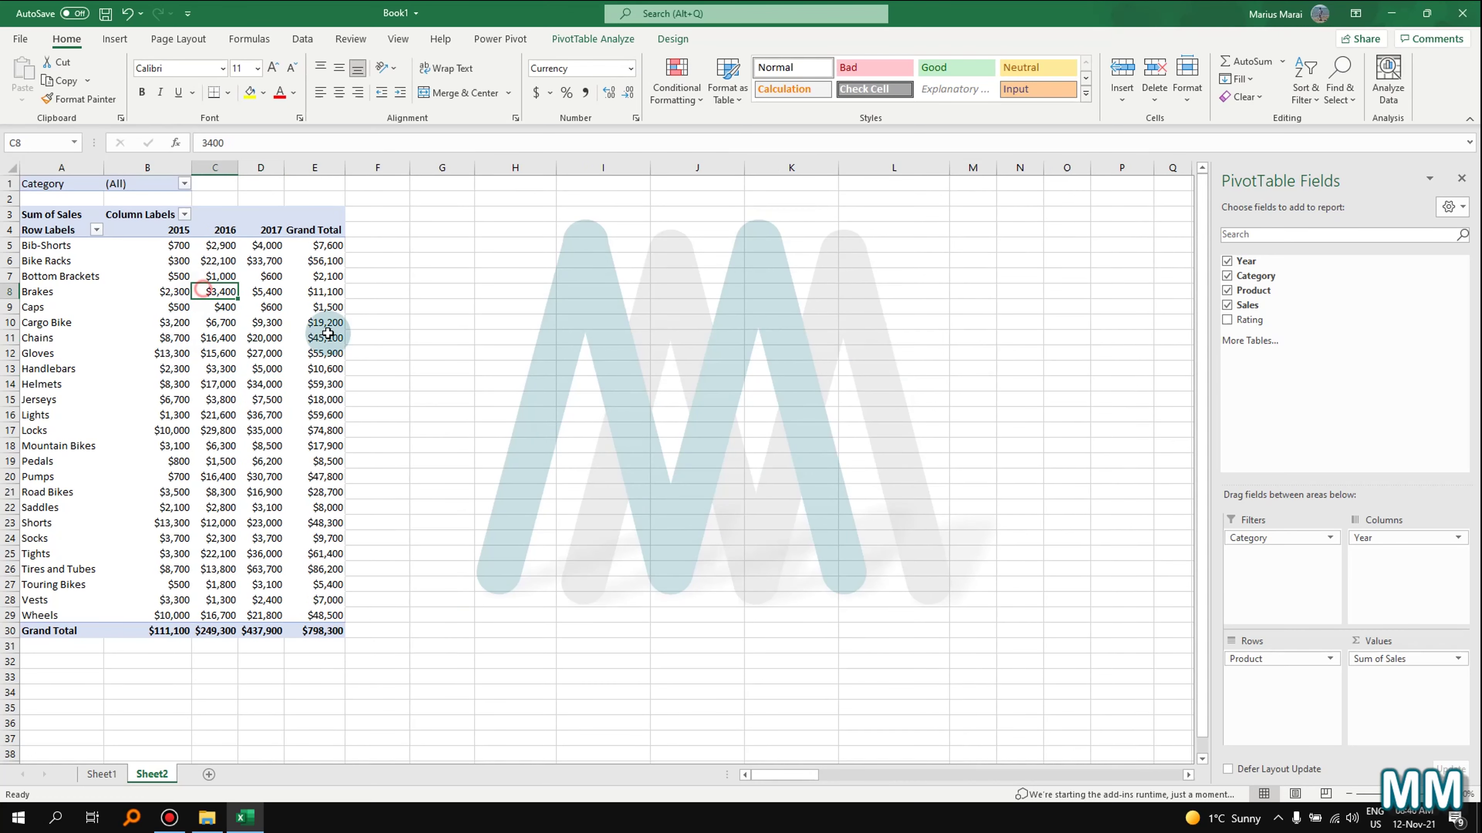
mouse_move(190, 305)
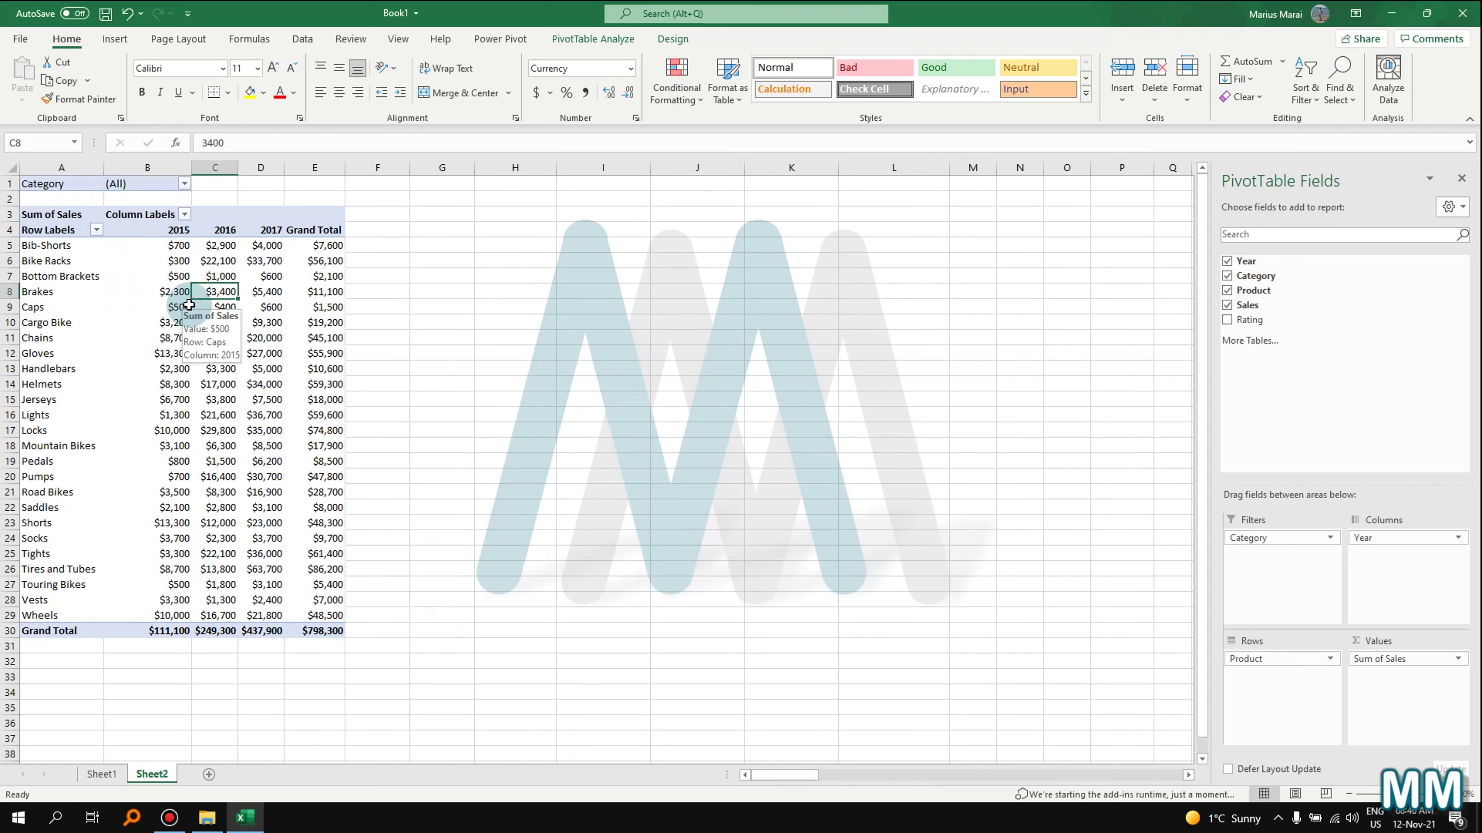
left_click(118, 39)
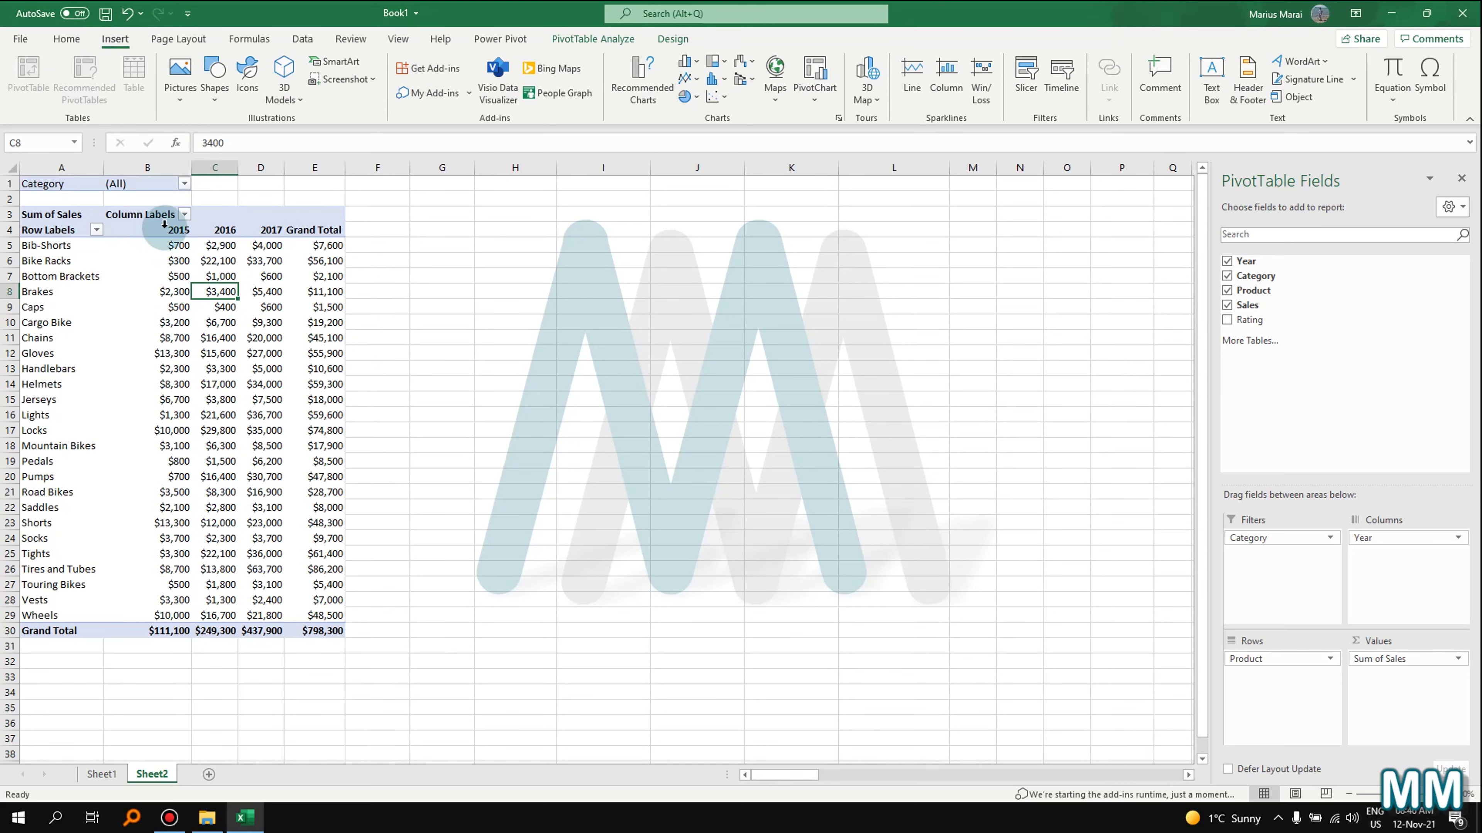
left_click(186, 182)
left_click(52, 232)
left_click(96, 377)
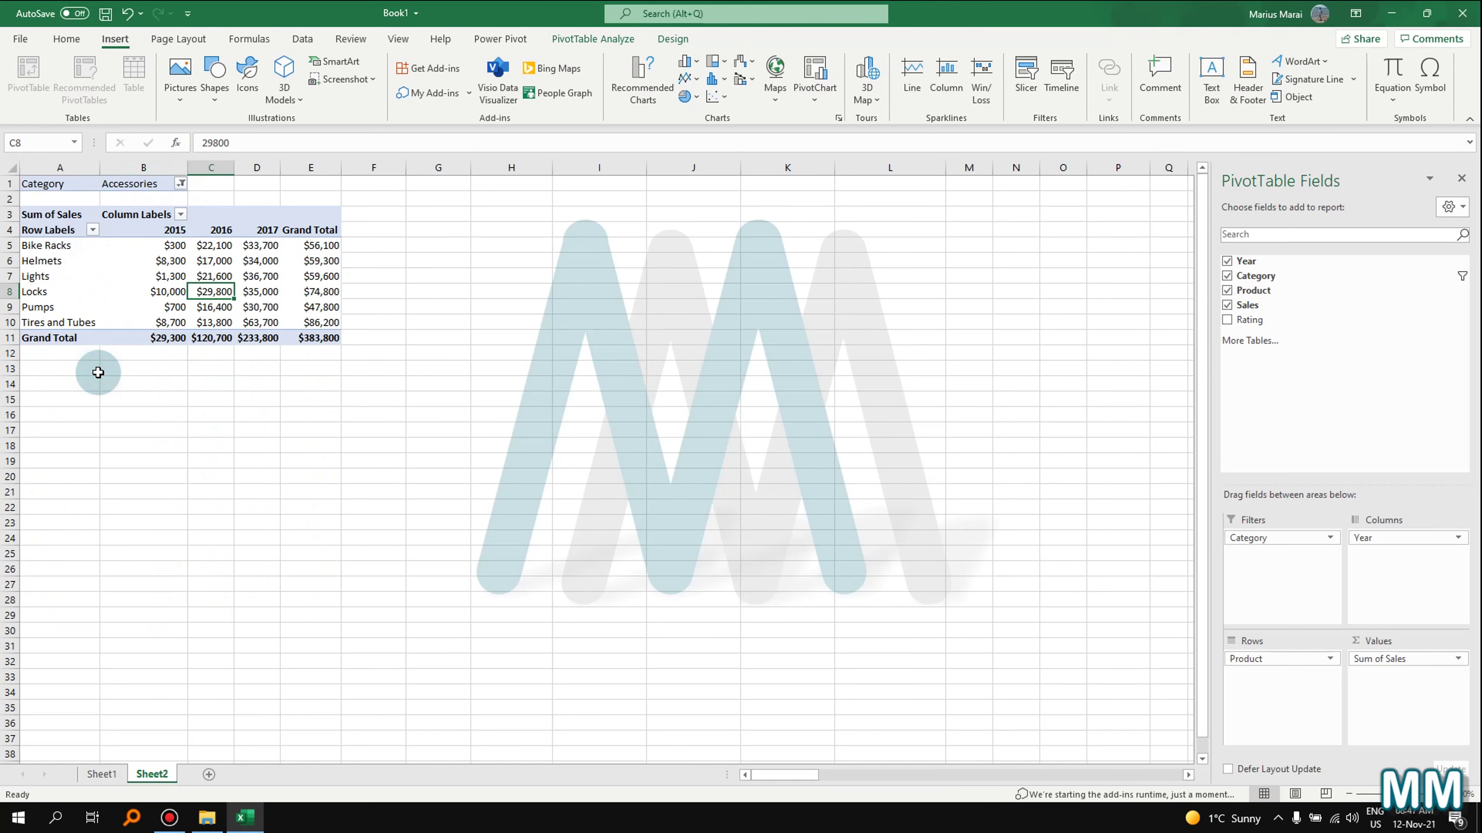
left_click(183, 183)
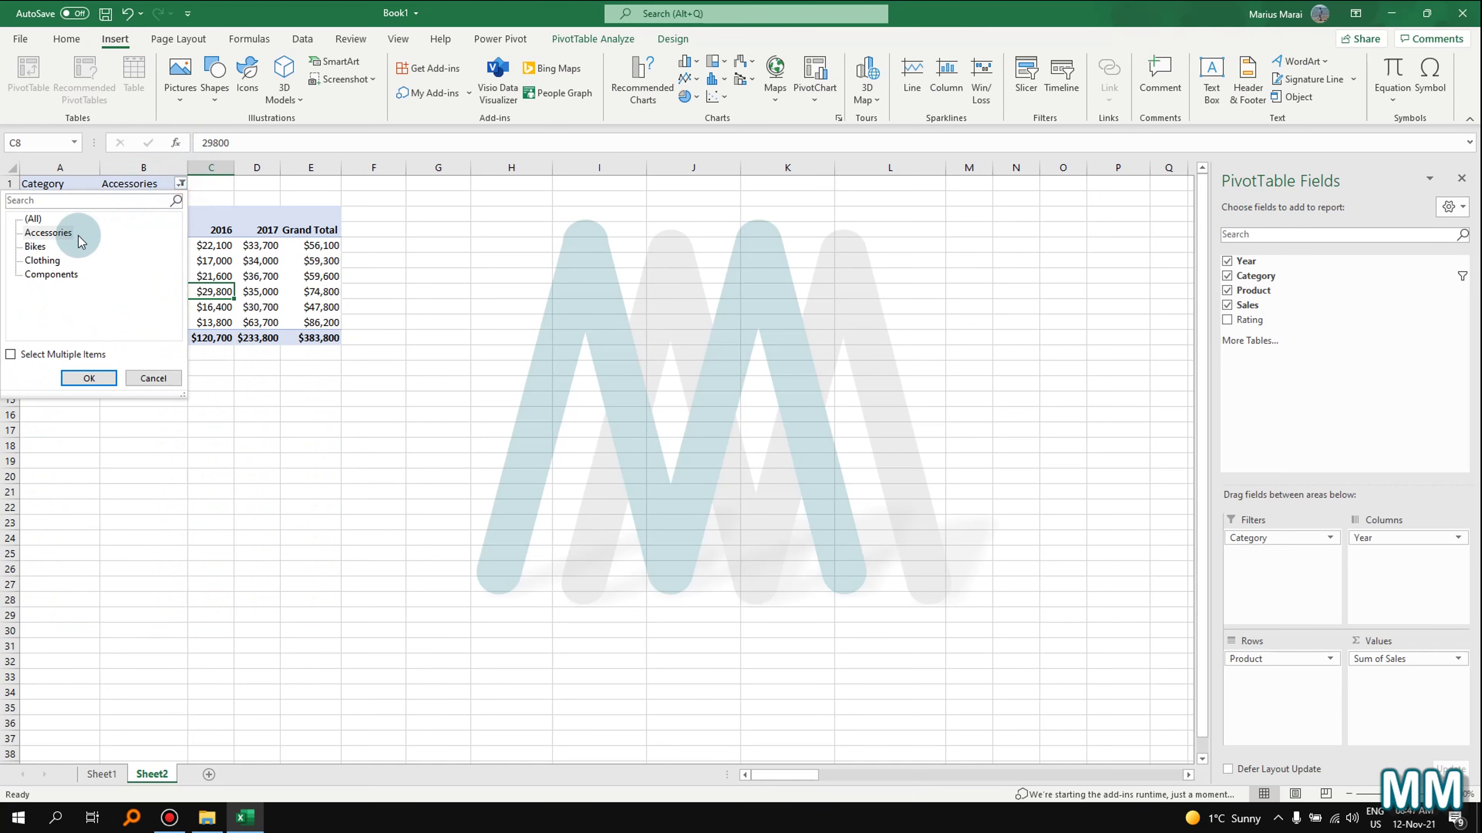
left_click(35, 247)
left_click(89, 377)
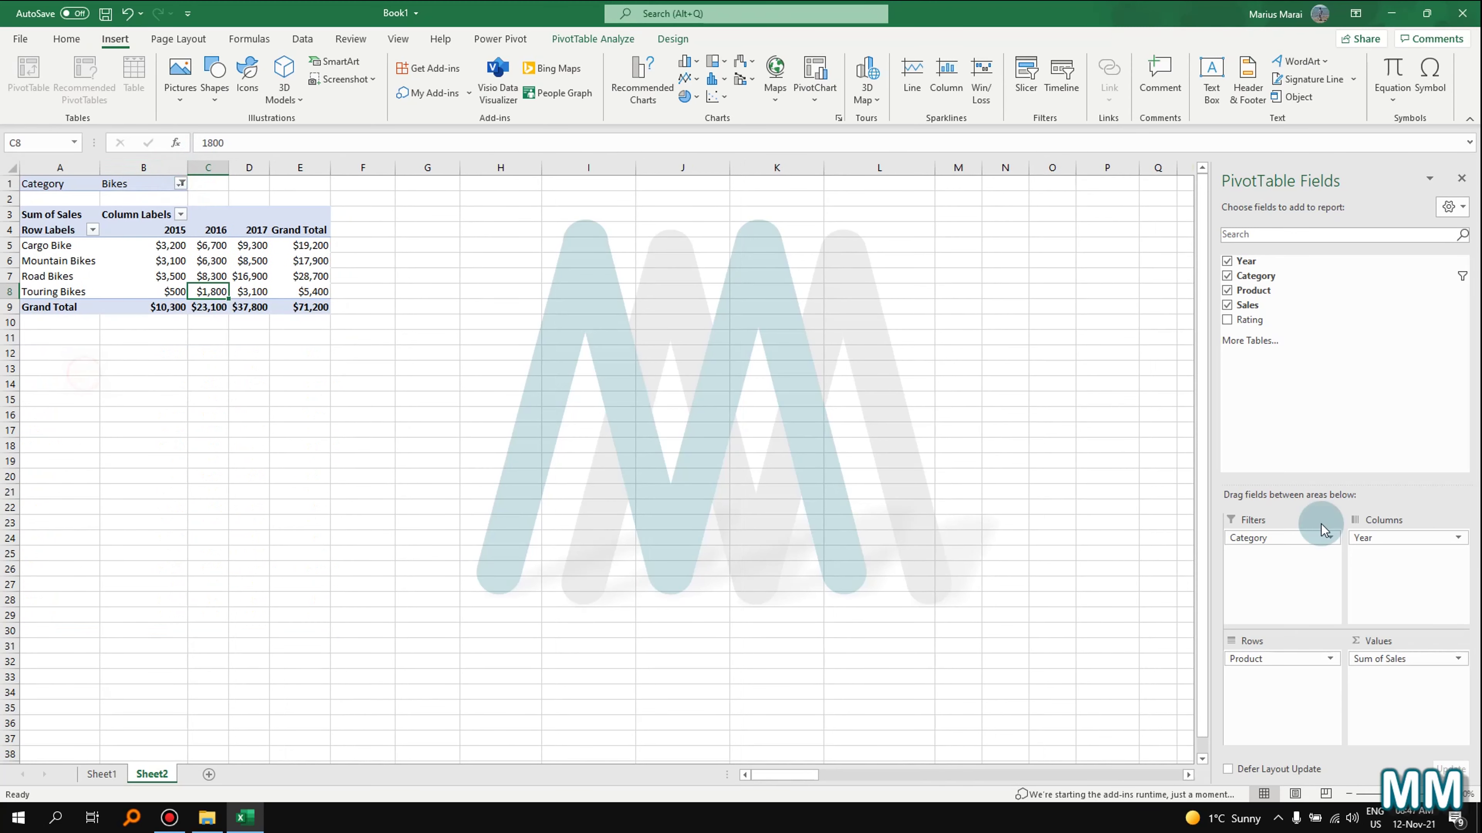
mouse_move(136, 288)
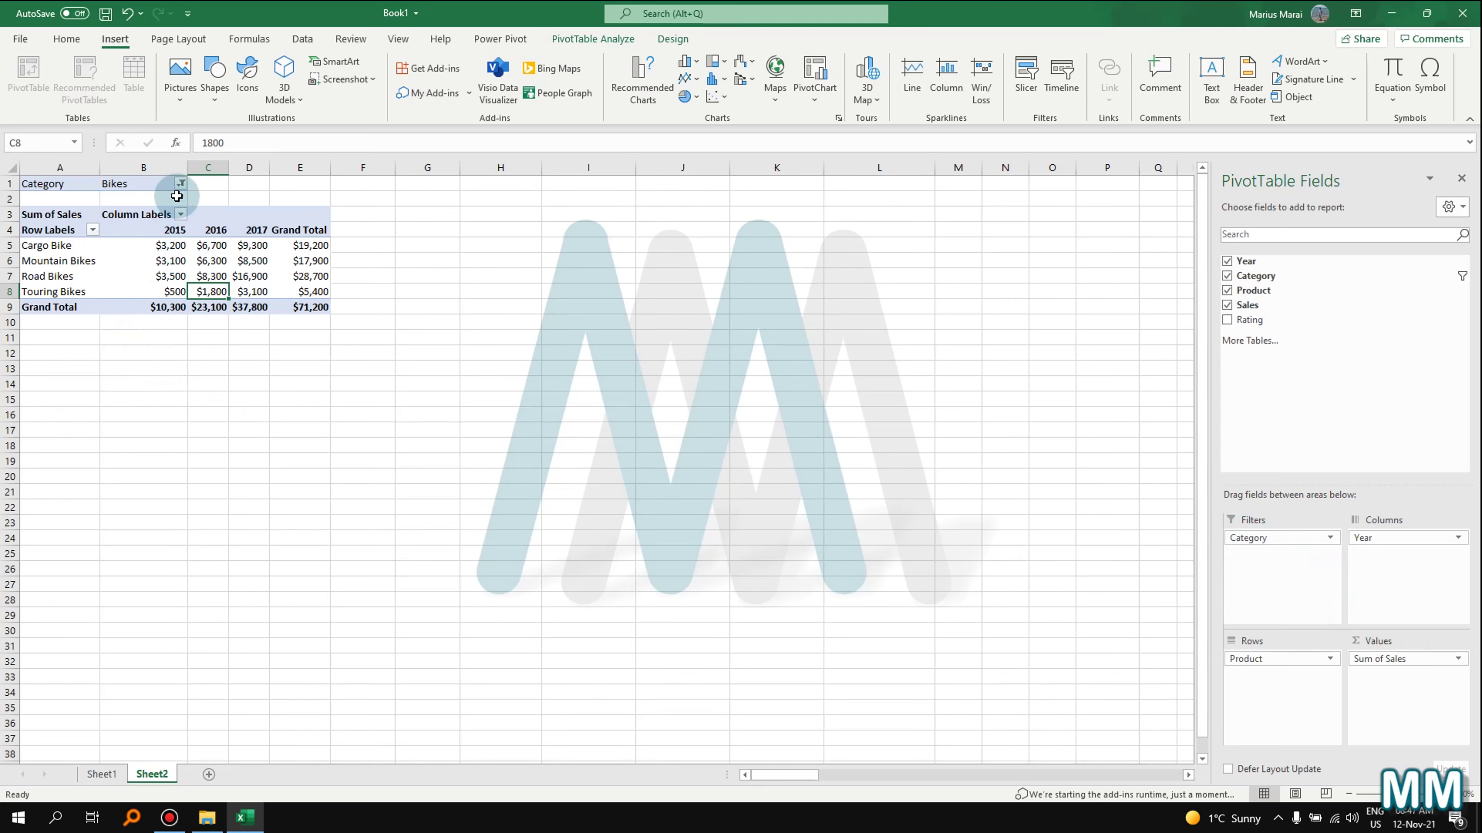
left_click(181, 183)
left_click(35, 219)
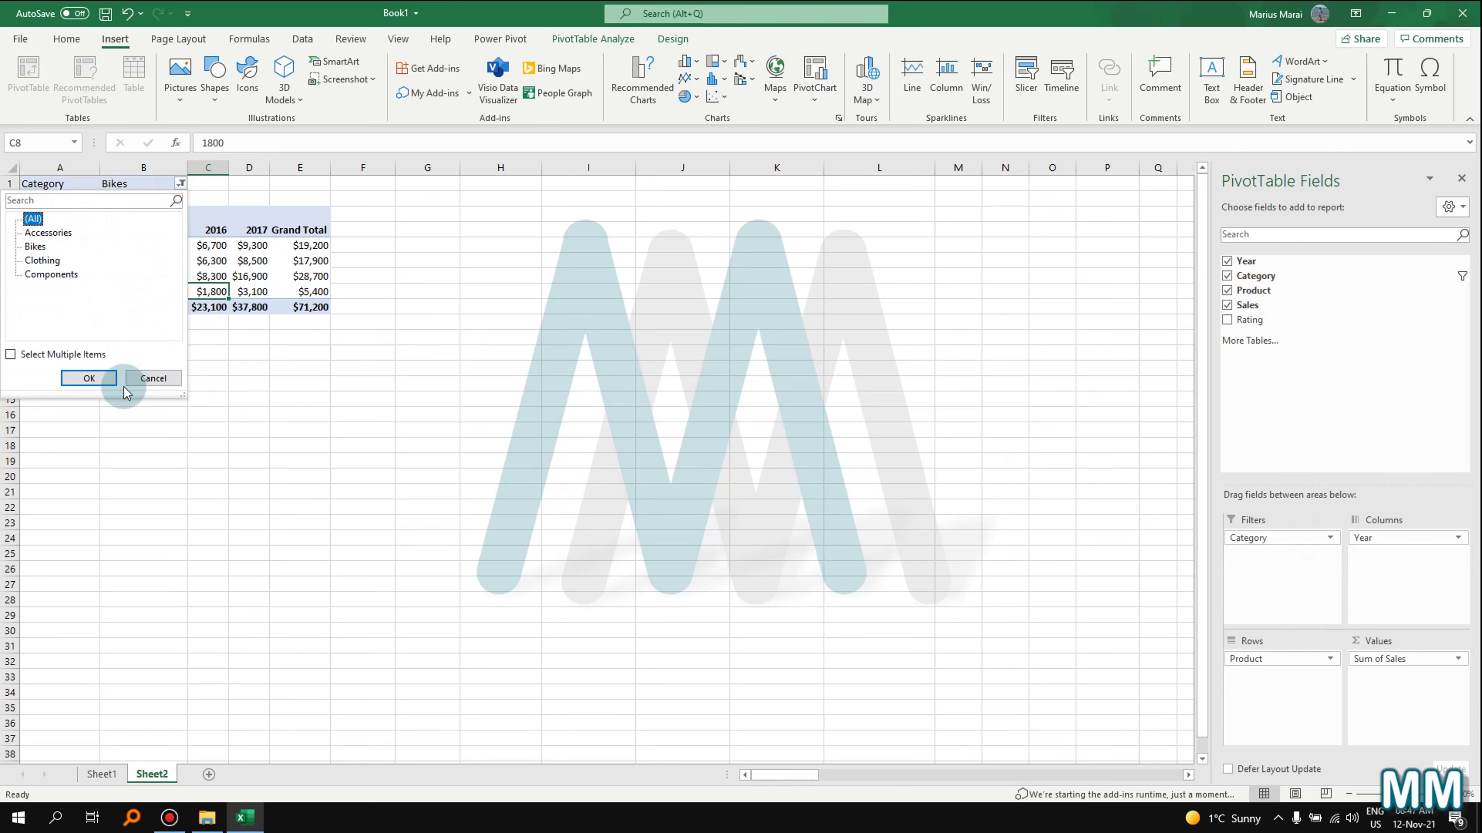
left_click(96, 378)
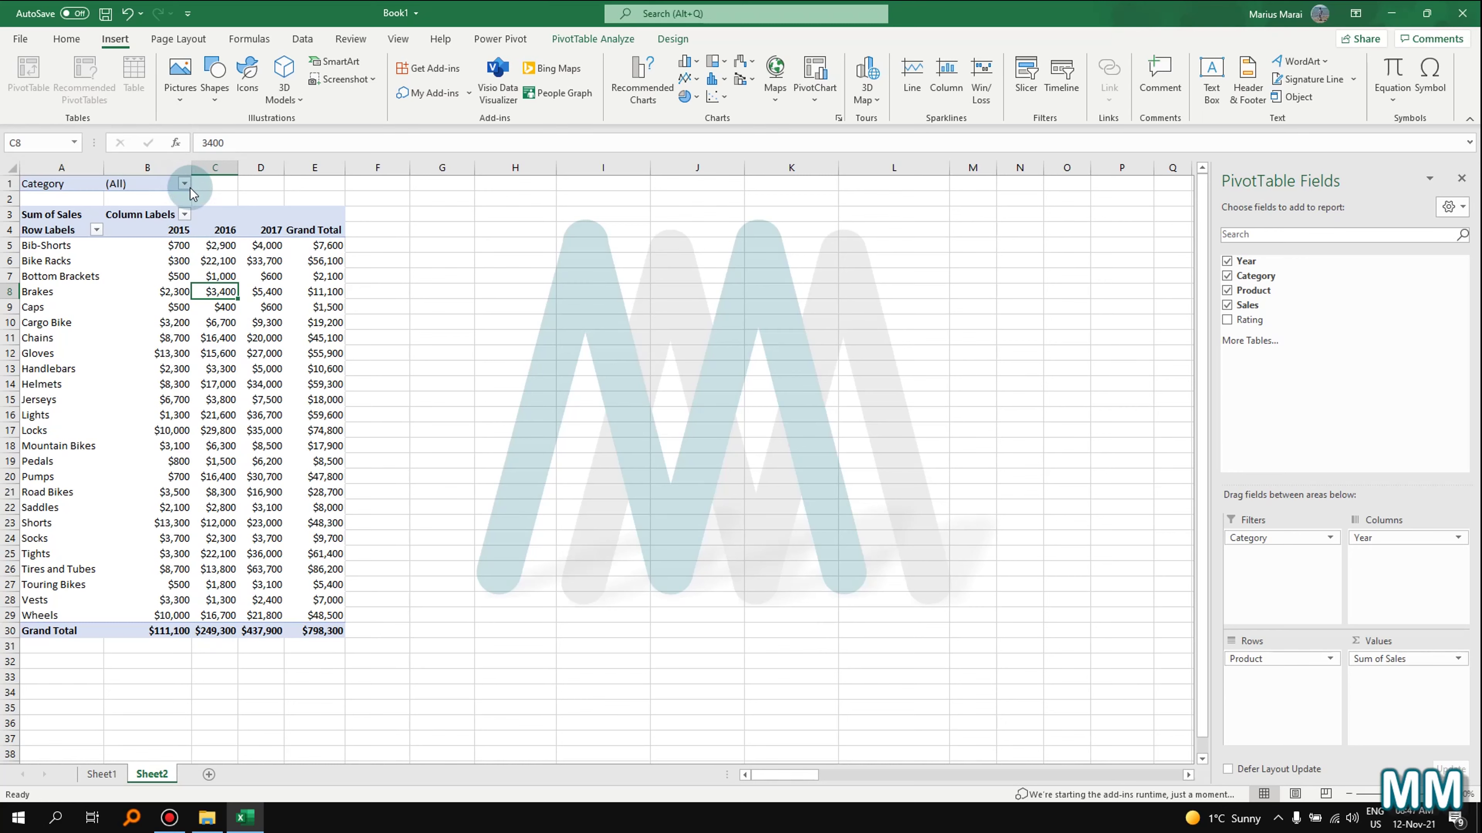
- Copy Sheet2 to a new sheet, Sheet2 (2), placed after all existing sheets
right_click(161, 781)
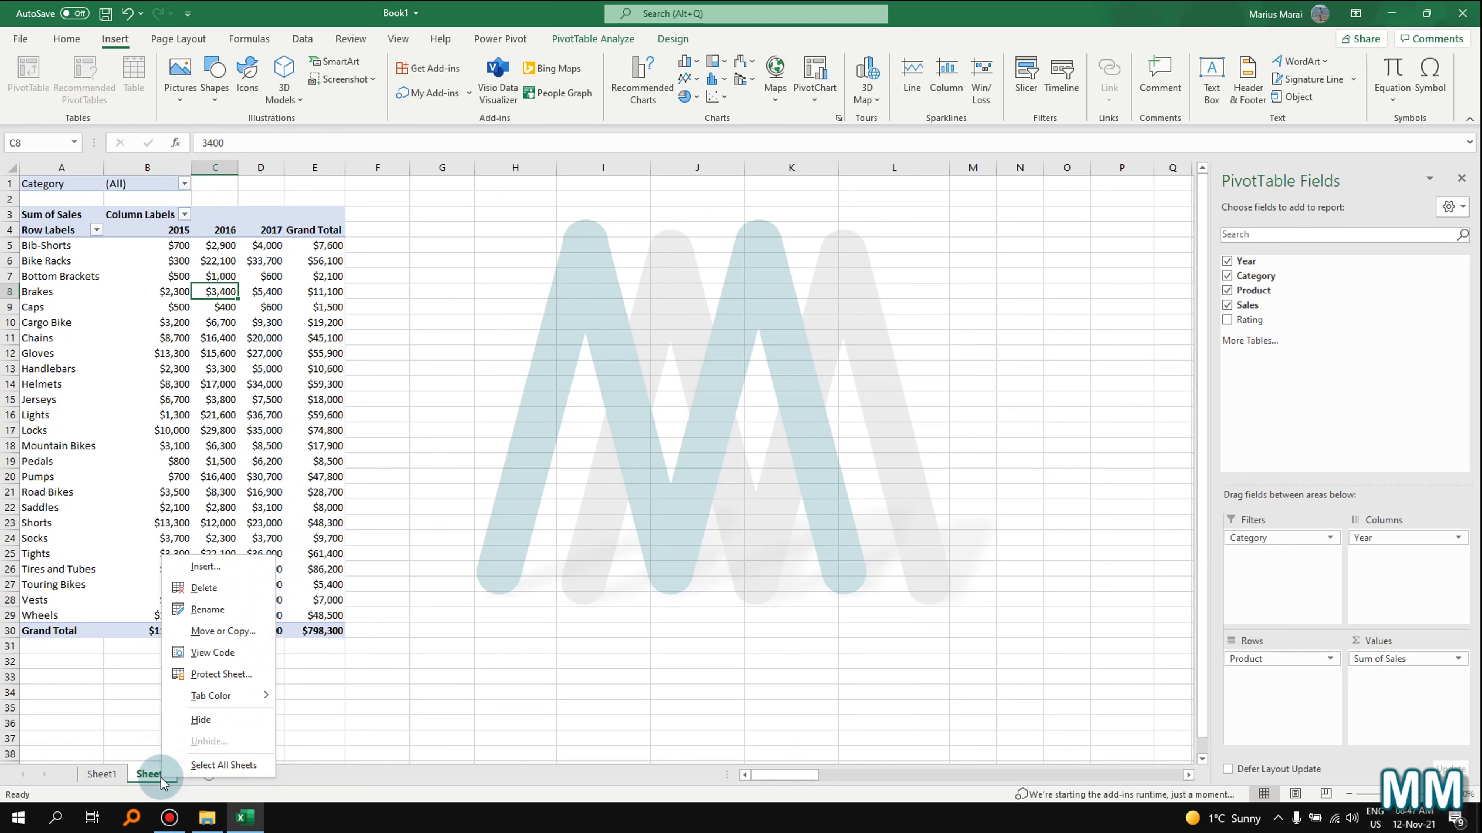
left_click(221, 631)
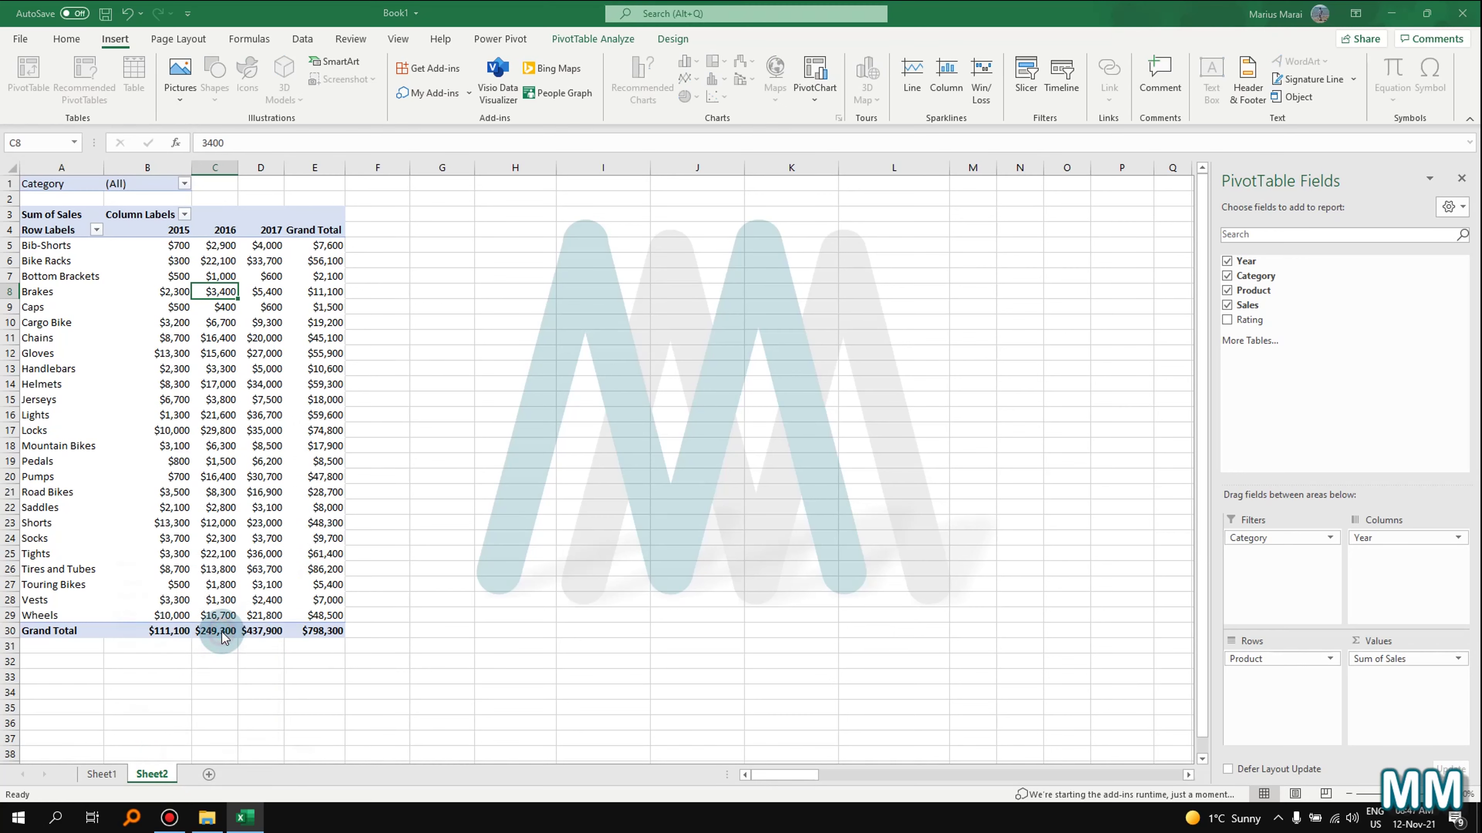
left_click(149, 711)
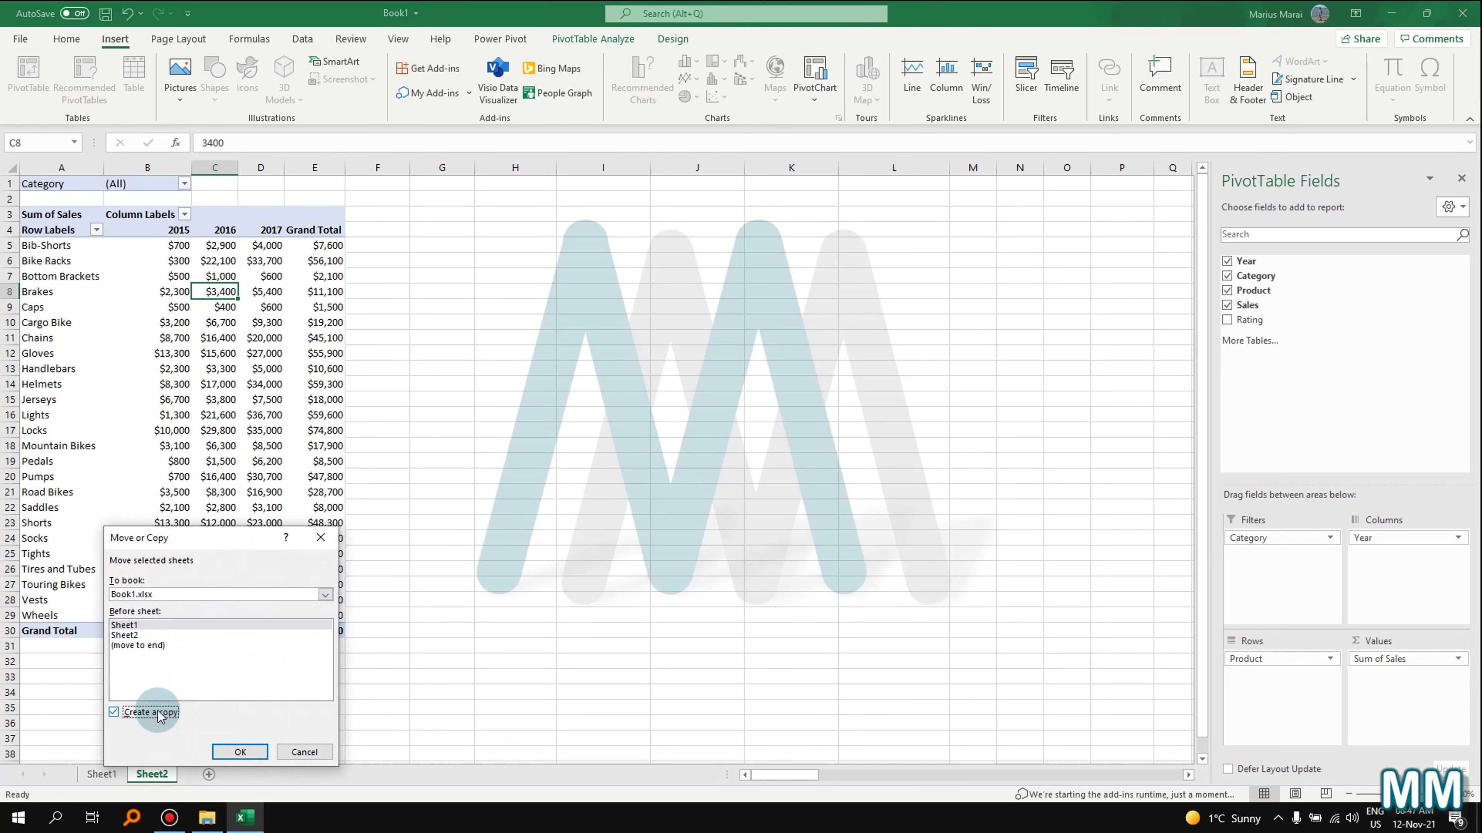
left_click(150, 646)
left_click(240, 752)
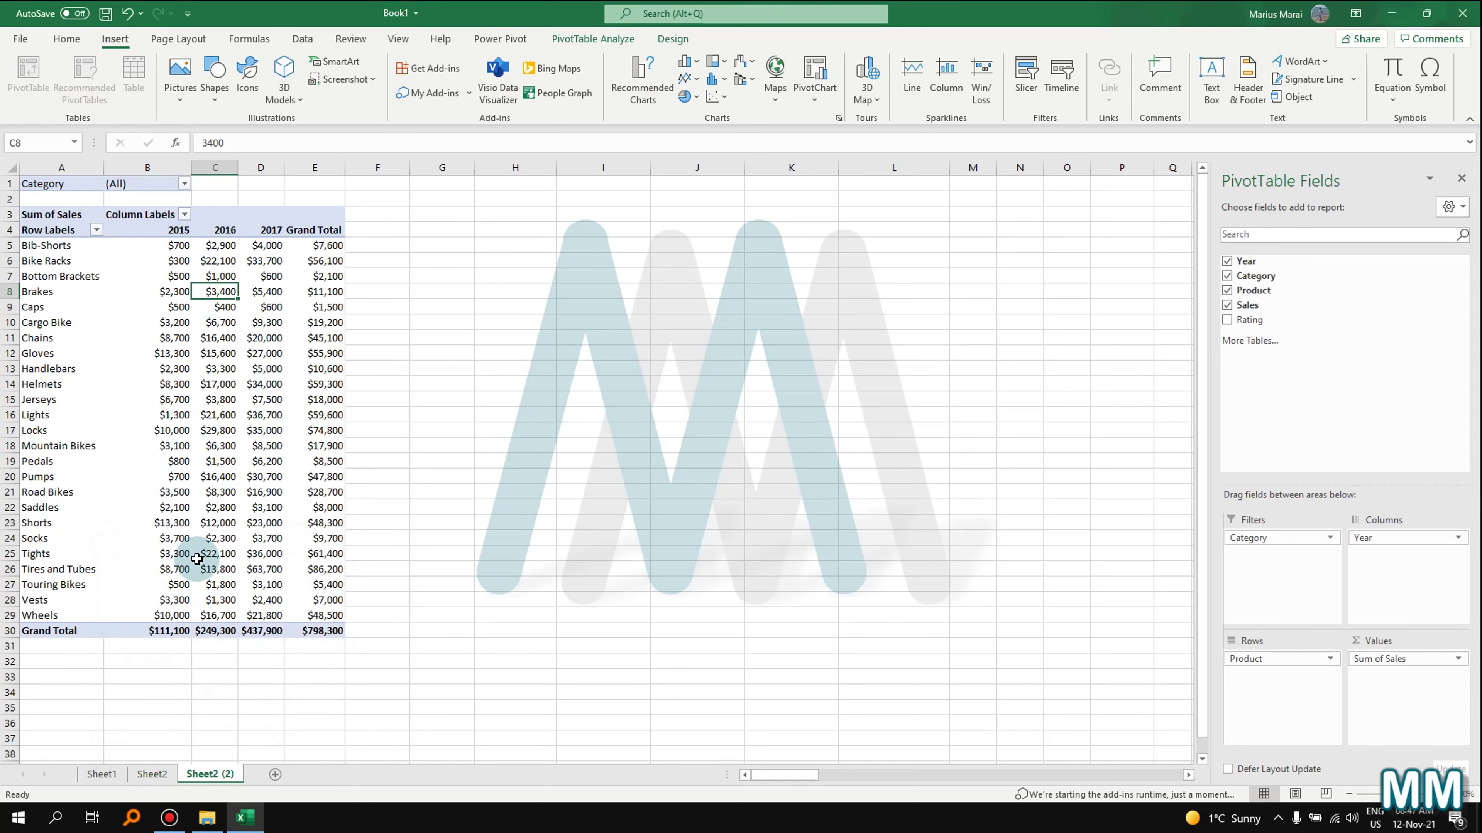
- Look over the Category filter on Sheet2 (2) without changing it
left_click(151, 771)
left_click(193, 774)
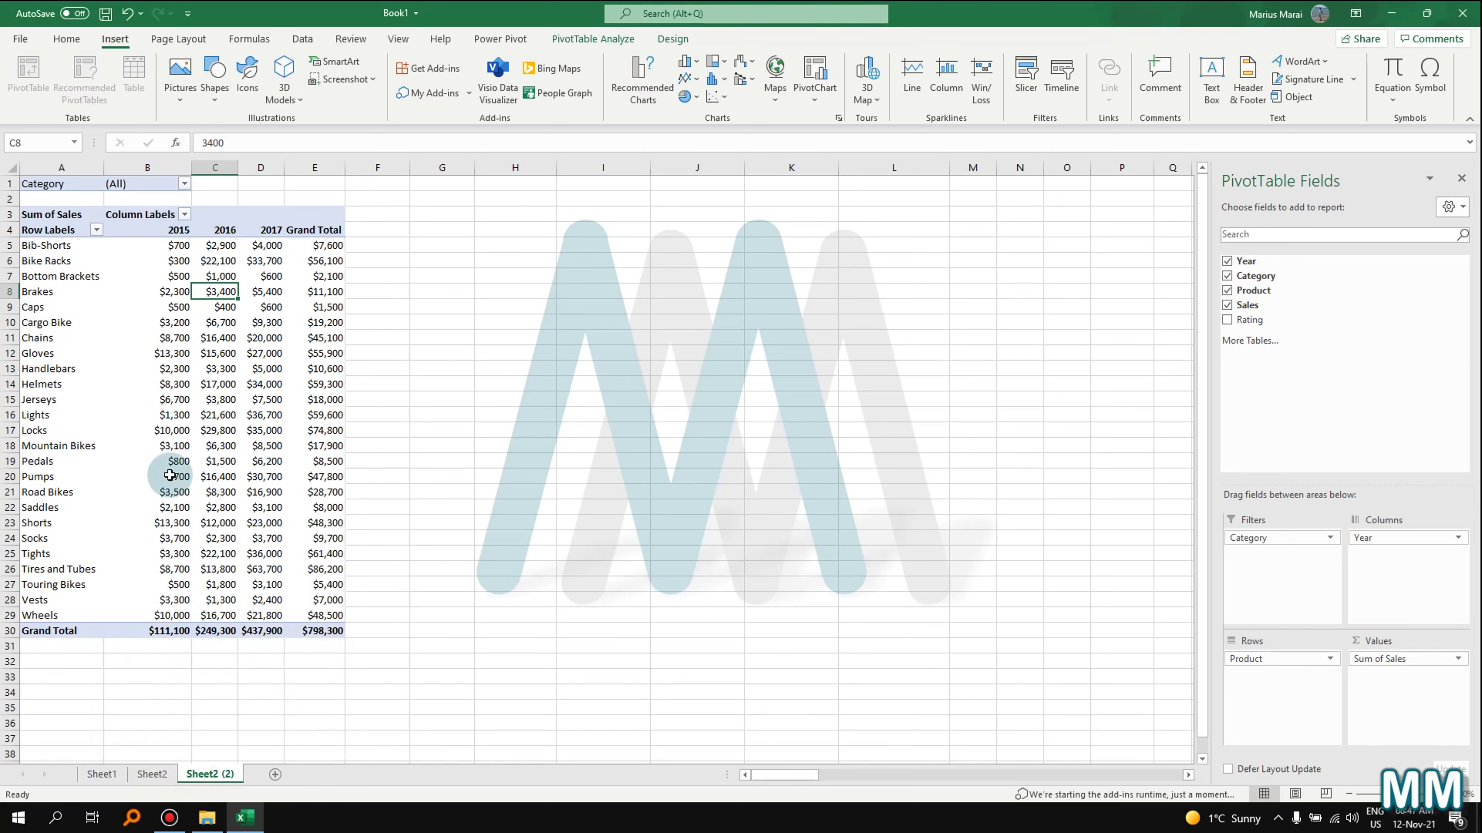
left_click(185, 186)
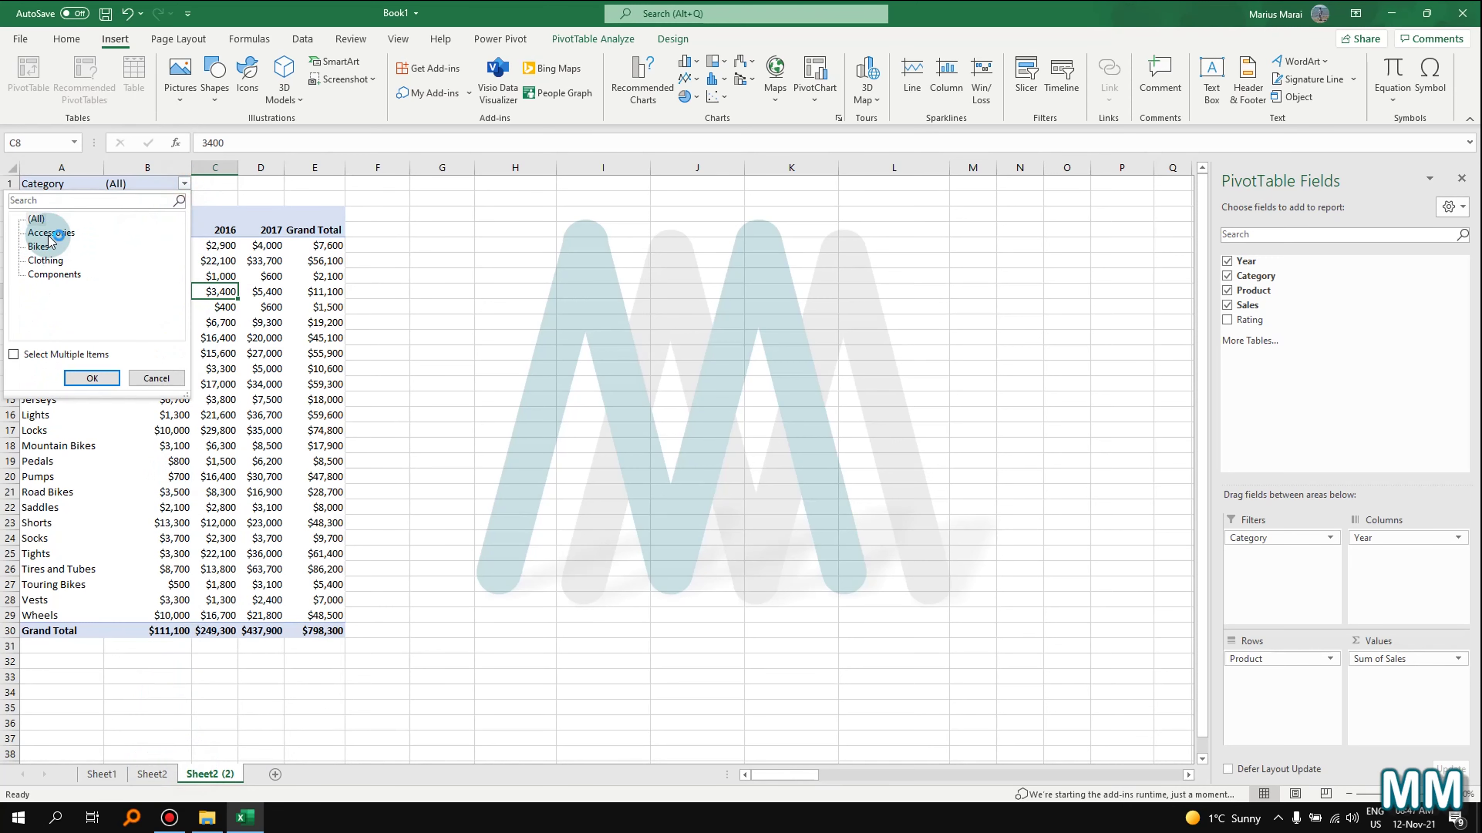
left_click(115, 382)
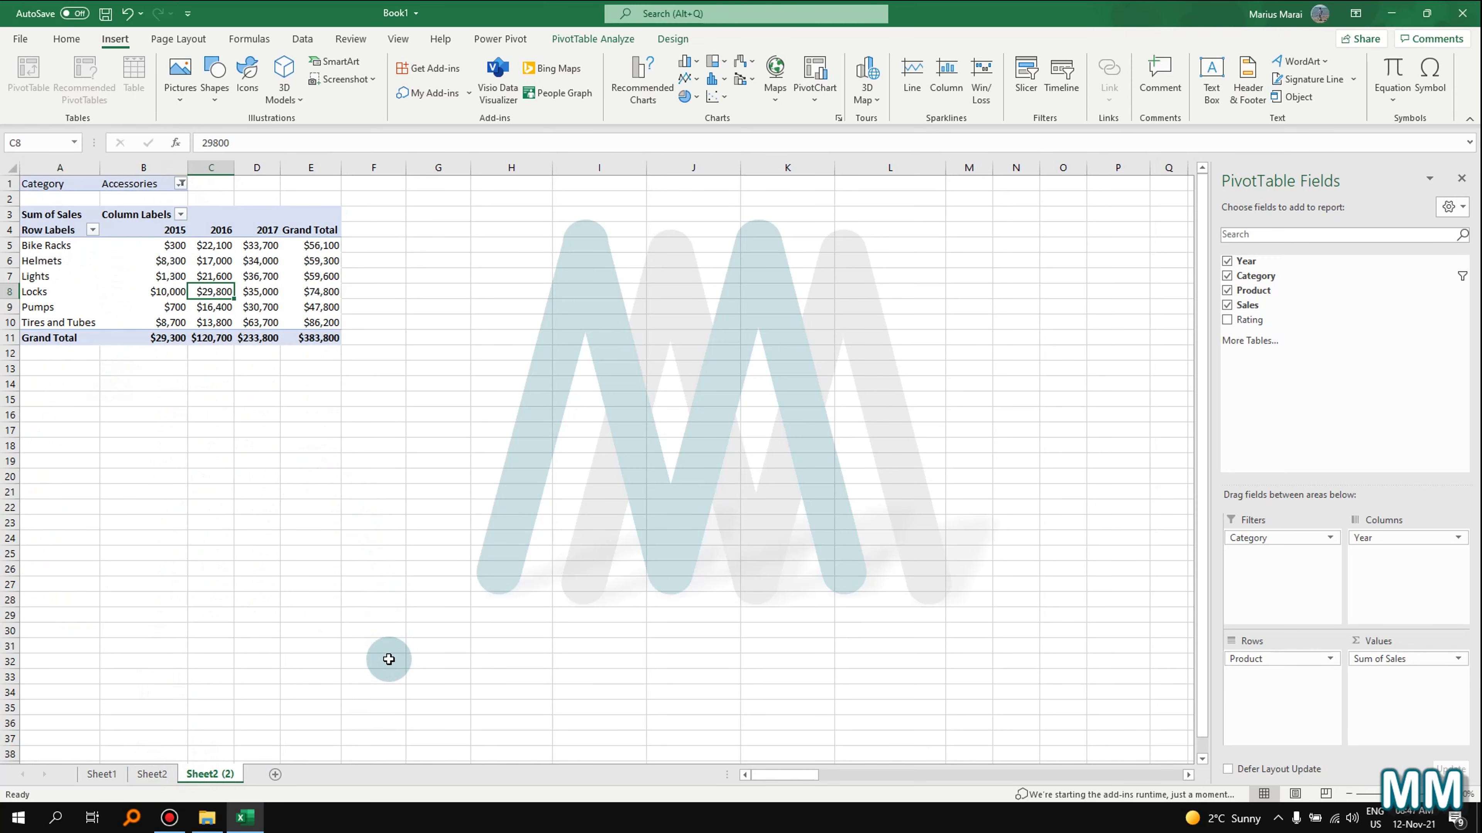
left_click(424, 560)
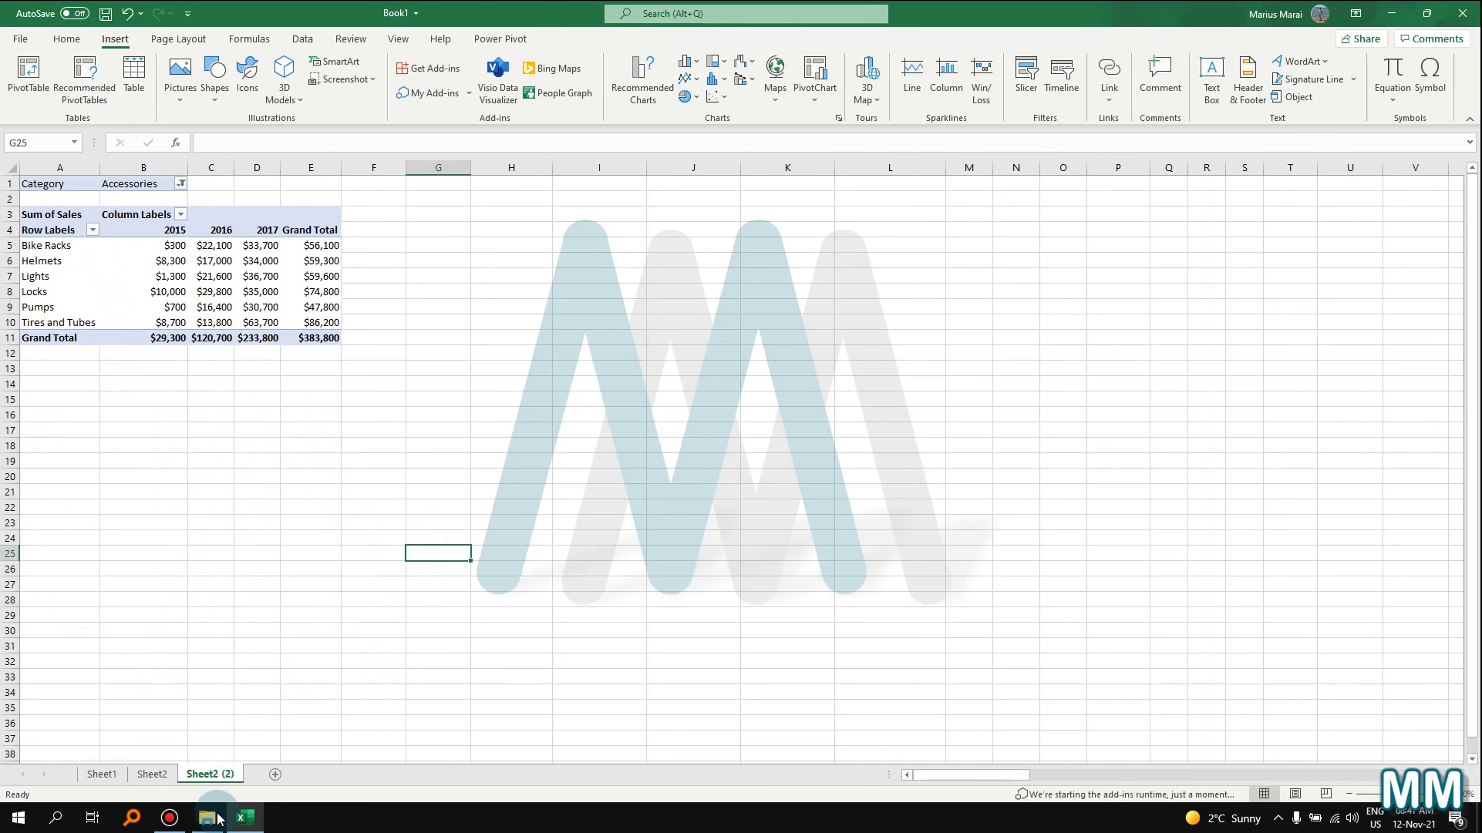
- Make a further copy, Sheet2 (3), at the end of the workbook
right_click(225, 775)
left_click(285, 627)
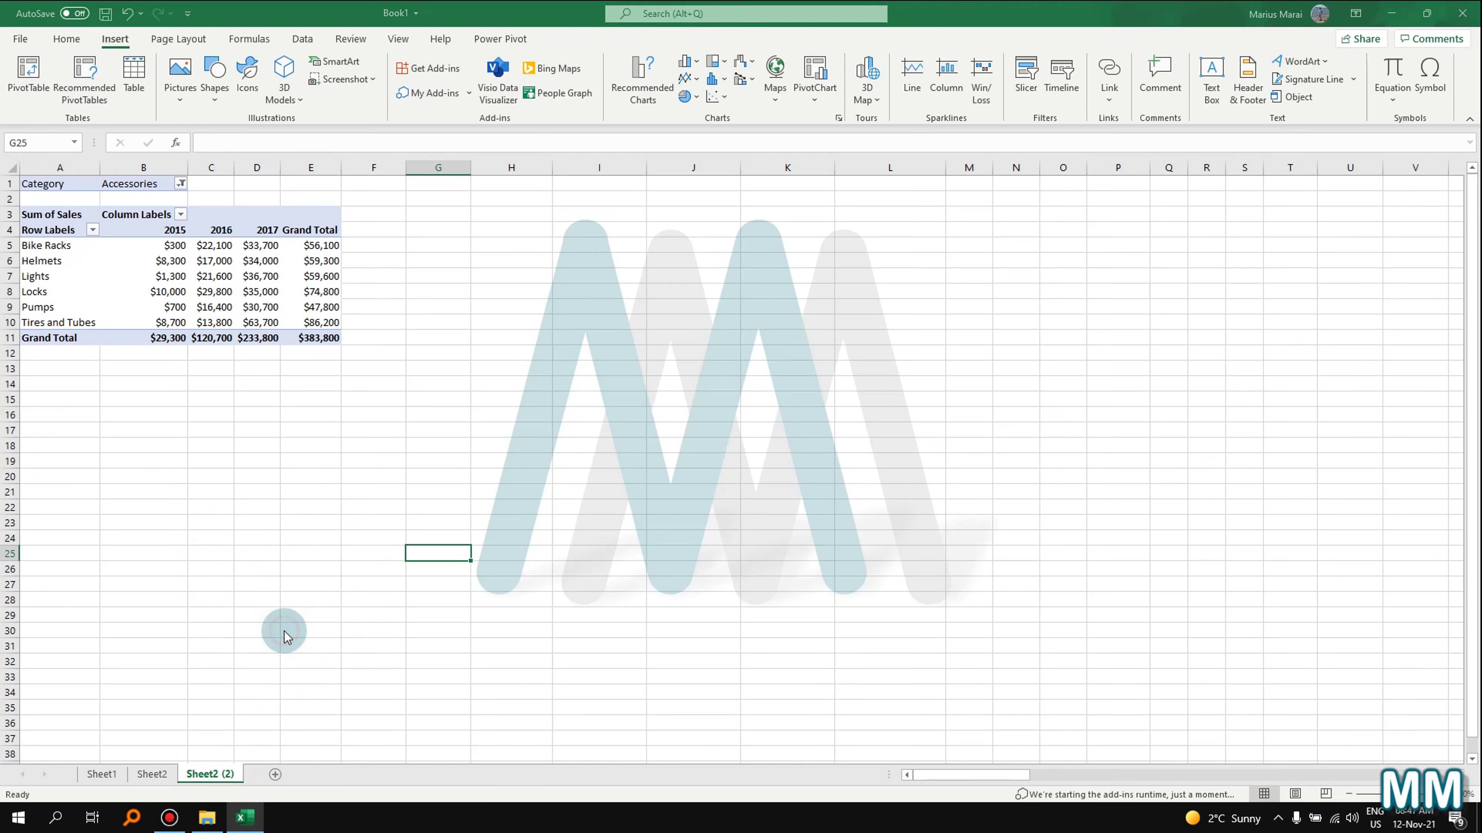
left_click(213, 711)
left_click(201, 654)
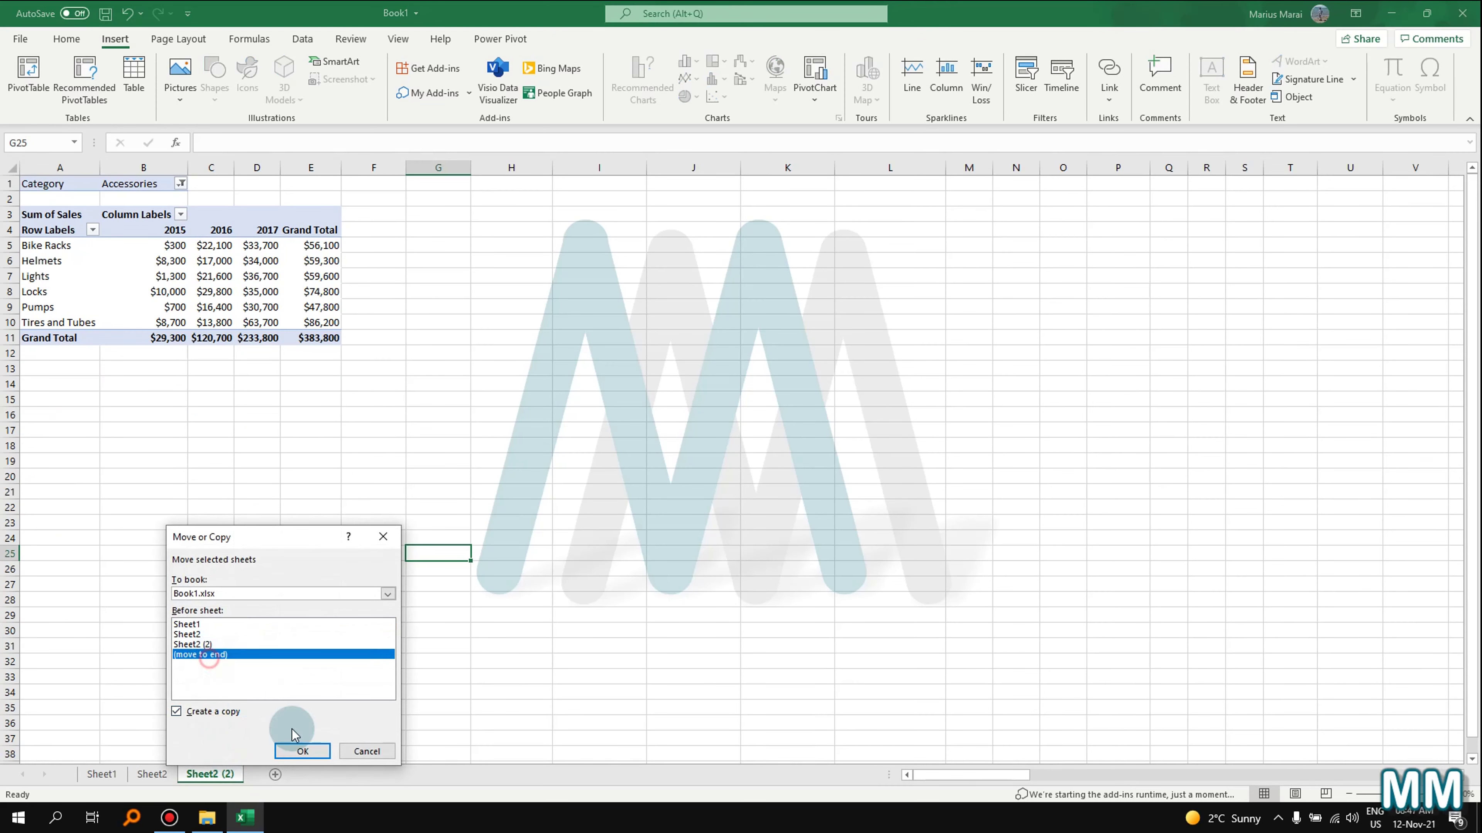
left_click(302, 752)
- Filter the Sheet2 (3) PivotTable to Bikes and rename that sheet Bikes
left_click(181, 183)
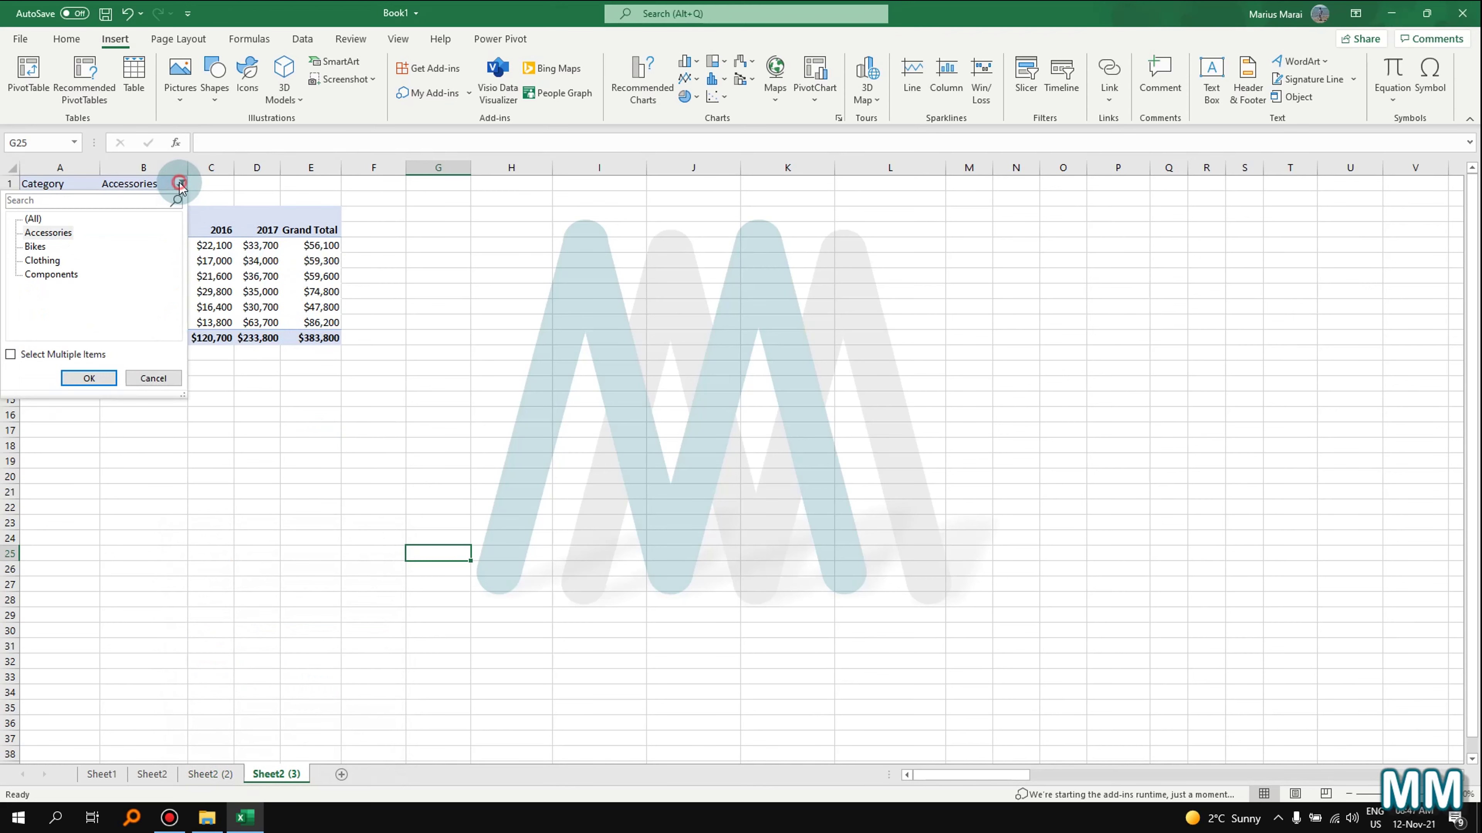
left_click(35, 246)
left_click(92, 377)
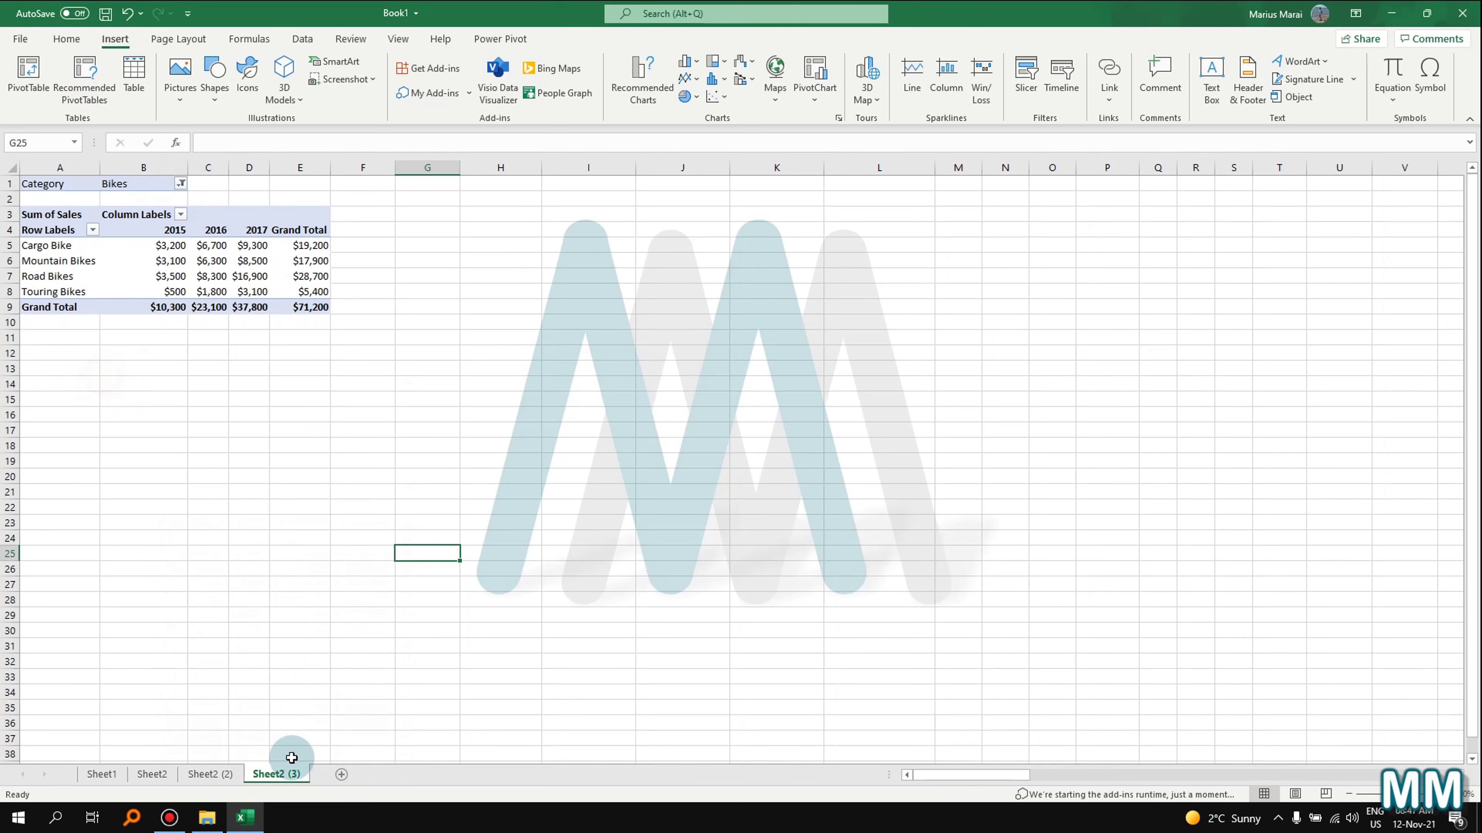
right_click(280, 776)
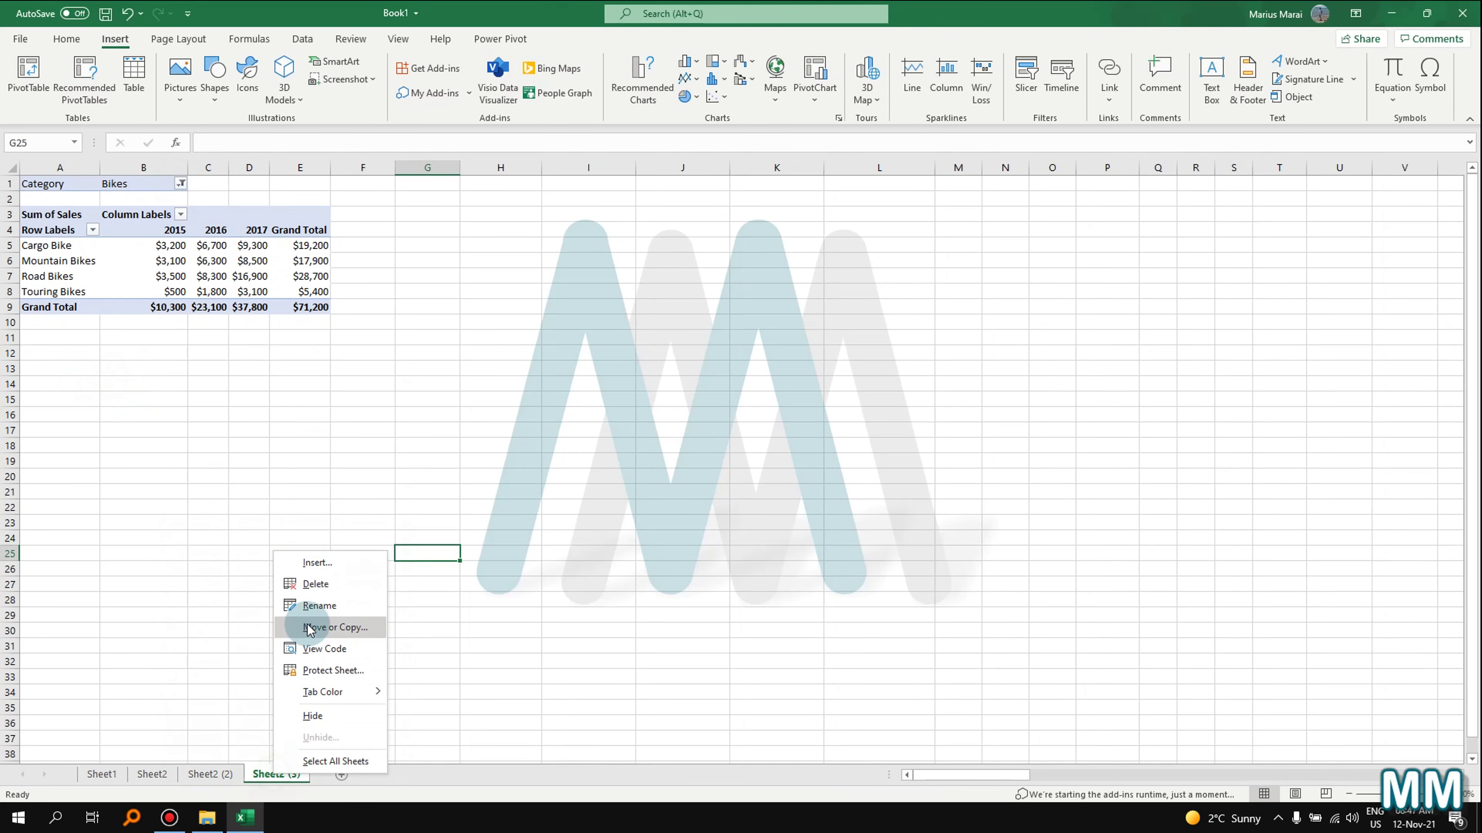
left_click(307, 607)
type("Bikes")
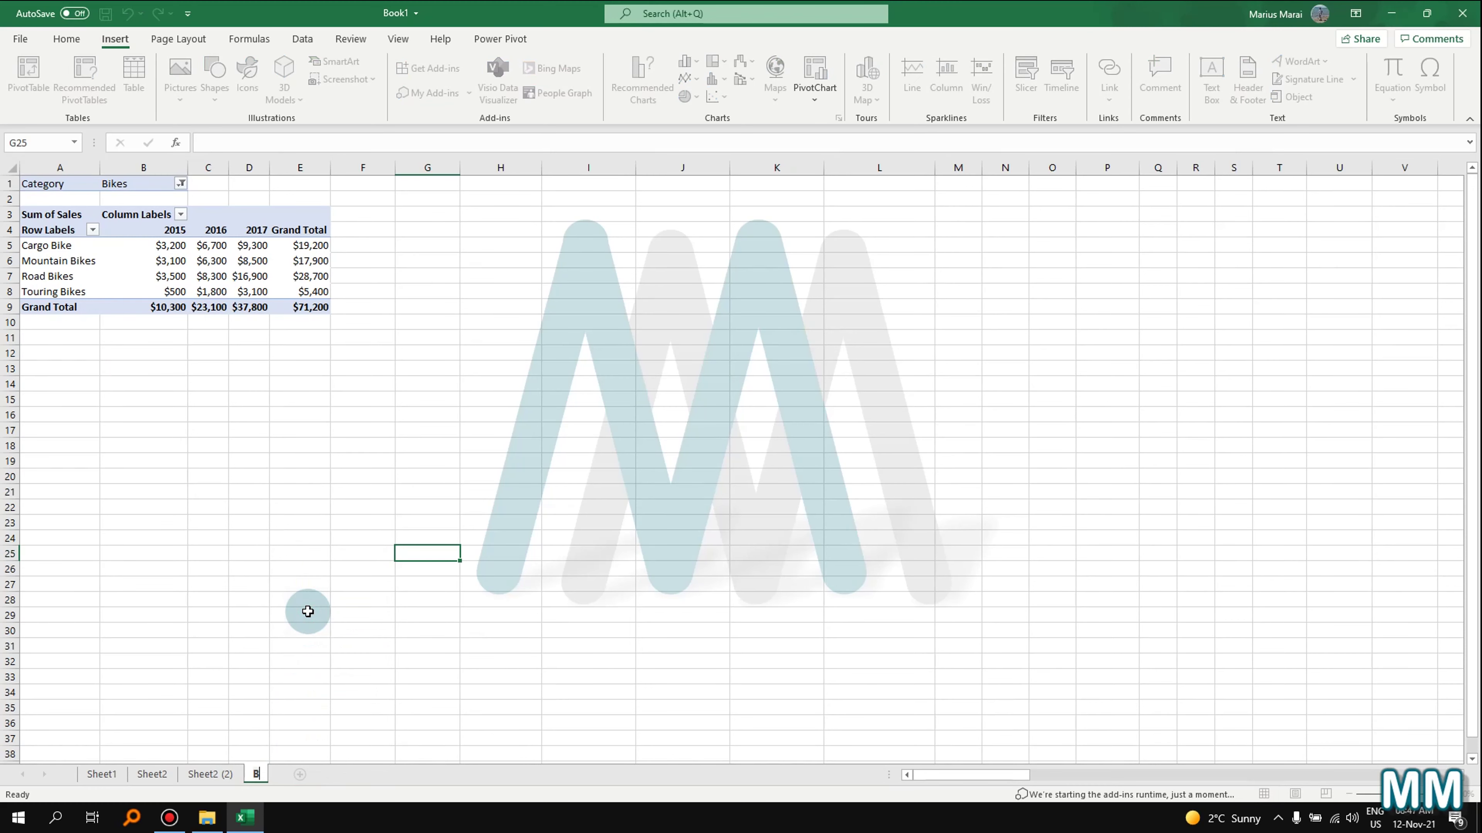
key("Return")
- Rename the Sheet2 (2) sheet to Accessories
left_click(229, 781)
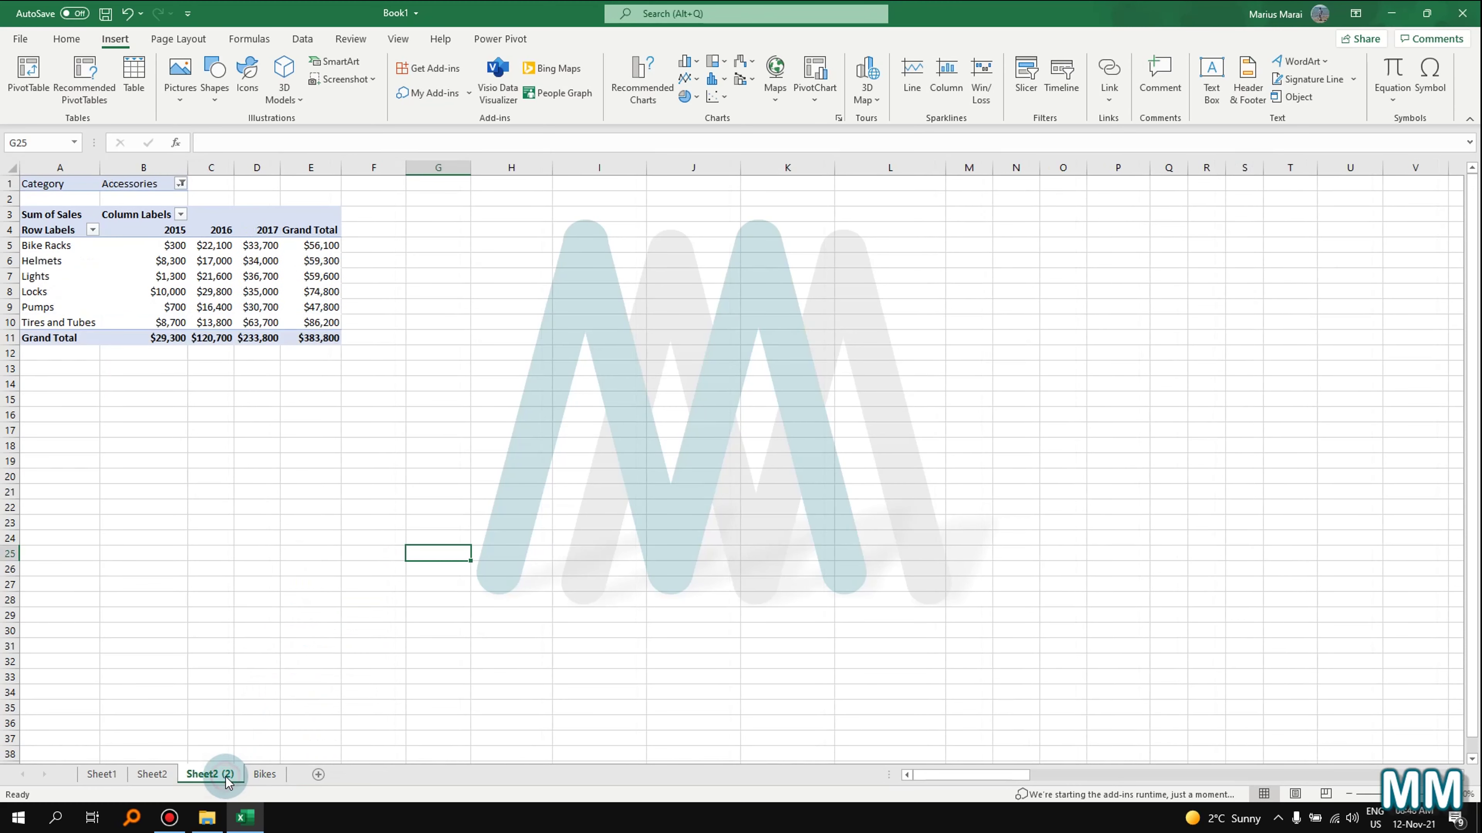
right_click(228, 780)
left_click(297, 603)
type("Accessories")
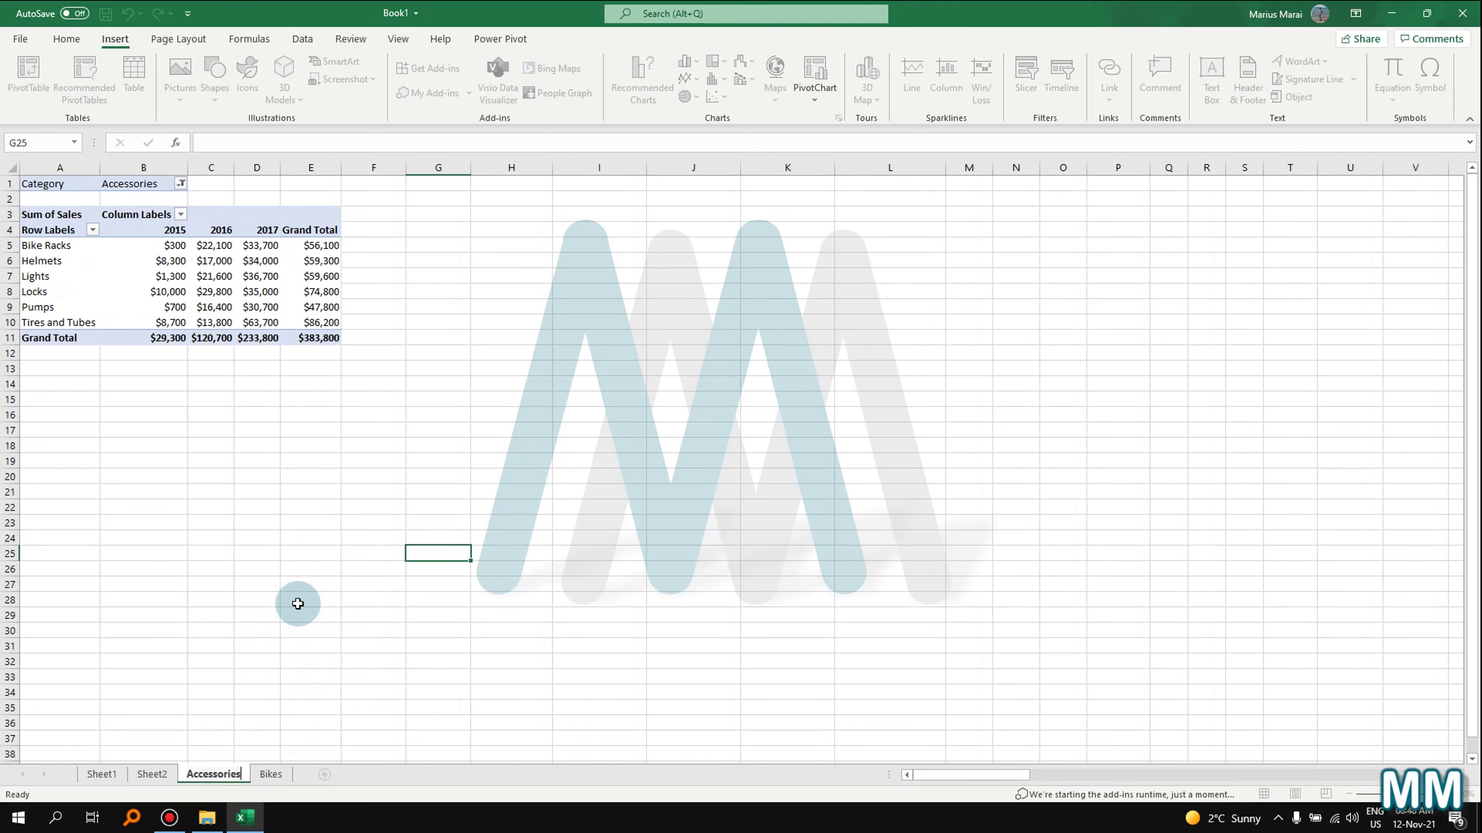
key("Return")
left_click(252, 776)
- Review the Accessories sheet's Category filter and its Helmets 2016 value
left_click(222, 776)
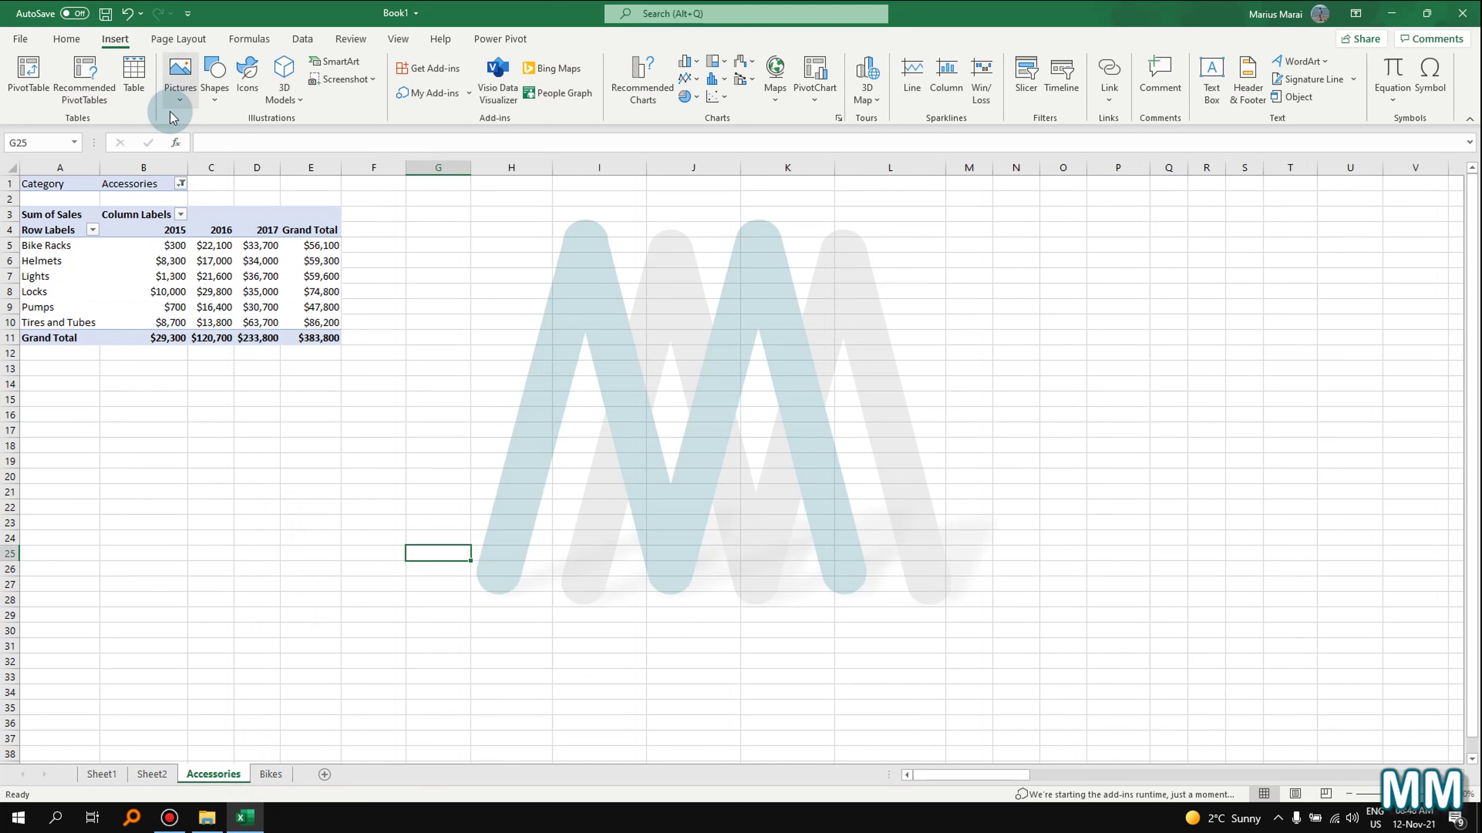
left_click(181, 185)
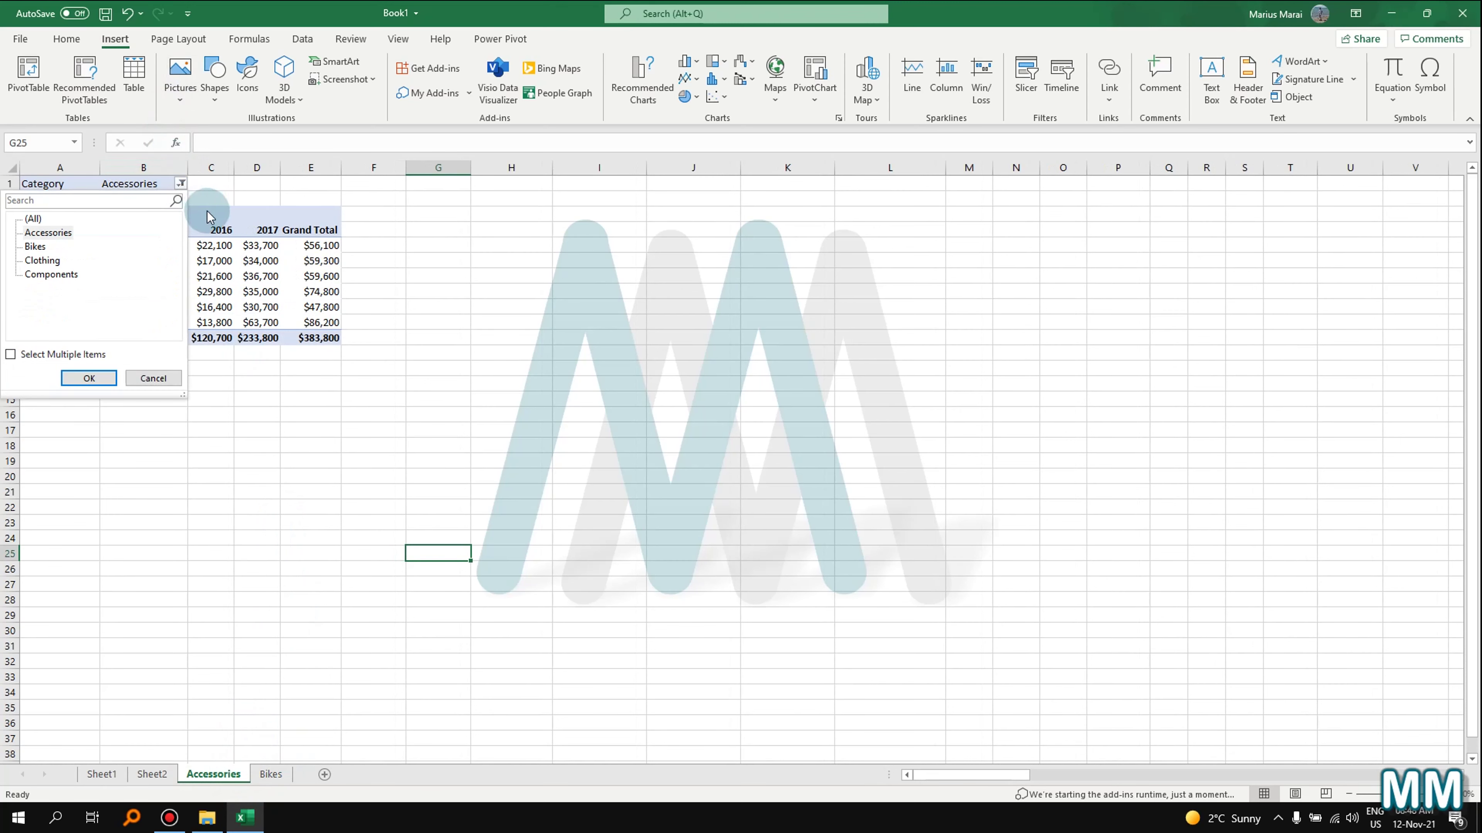
left_click(221, 249)
left_click(224, 261)
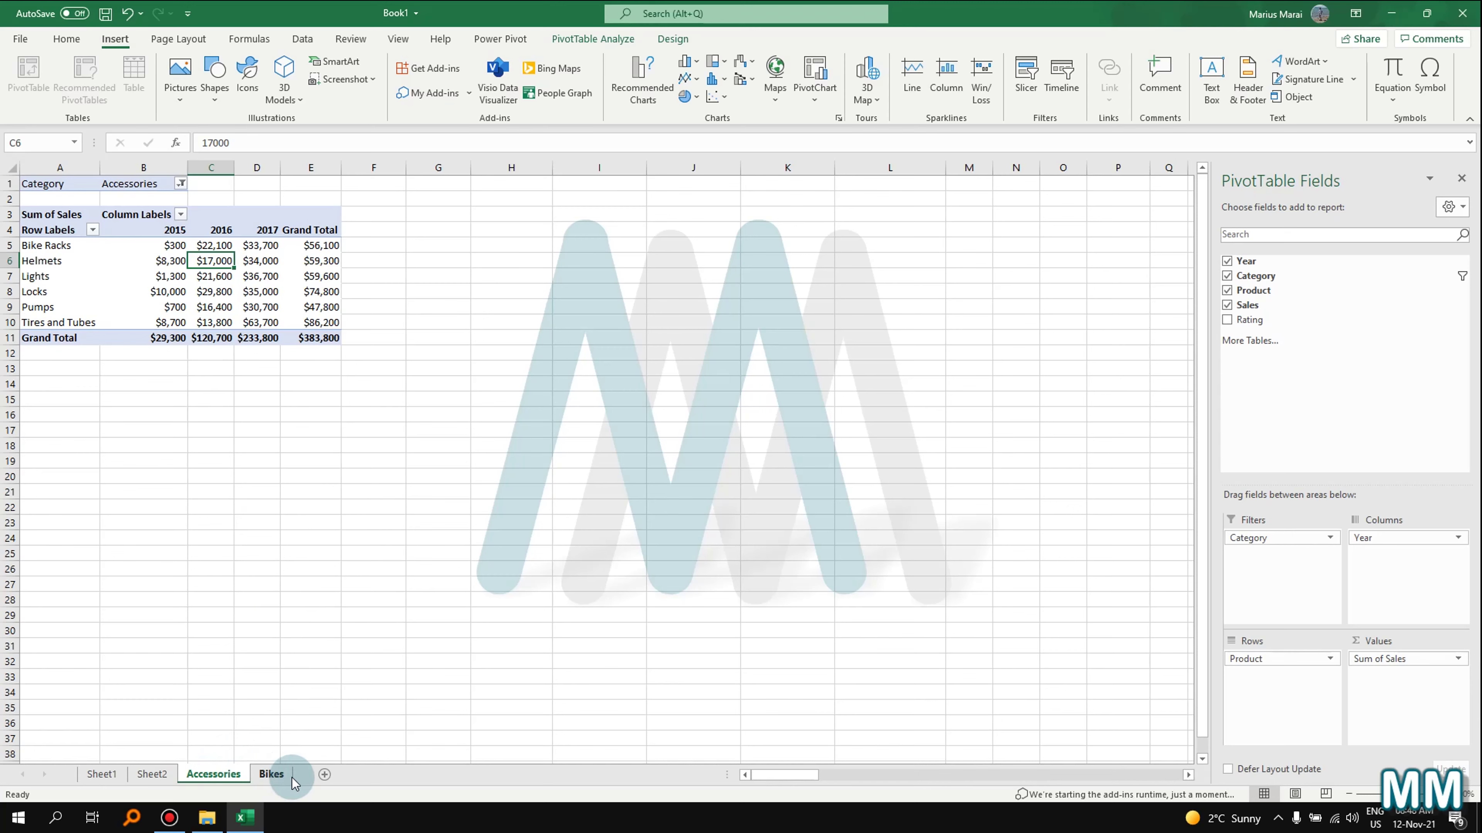
- Group the Accessories and Bikes sheets and permanently delete both
left_click(272, 774, "ctrl")
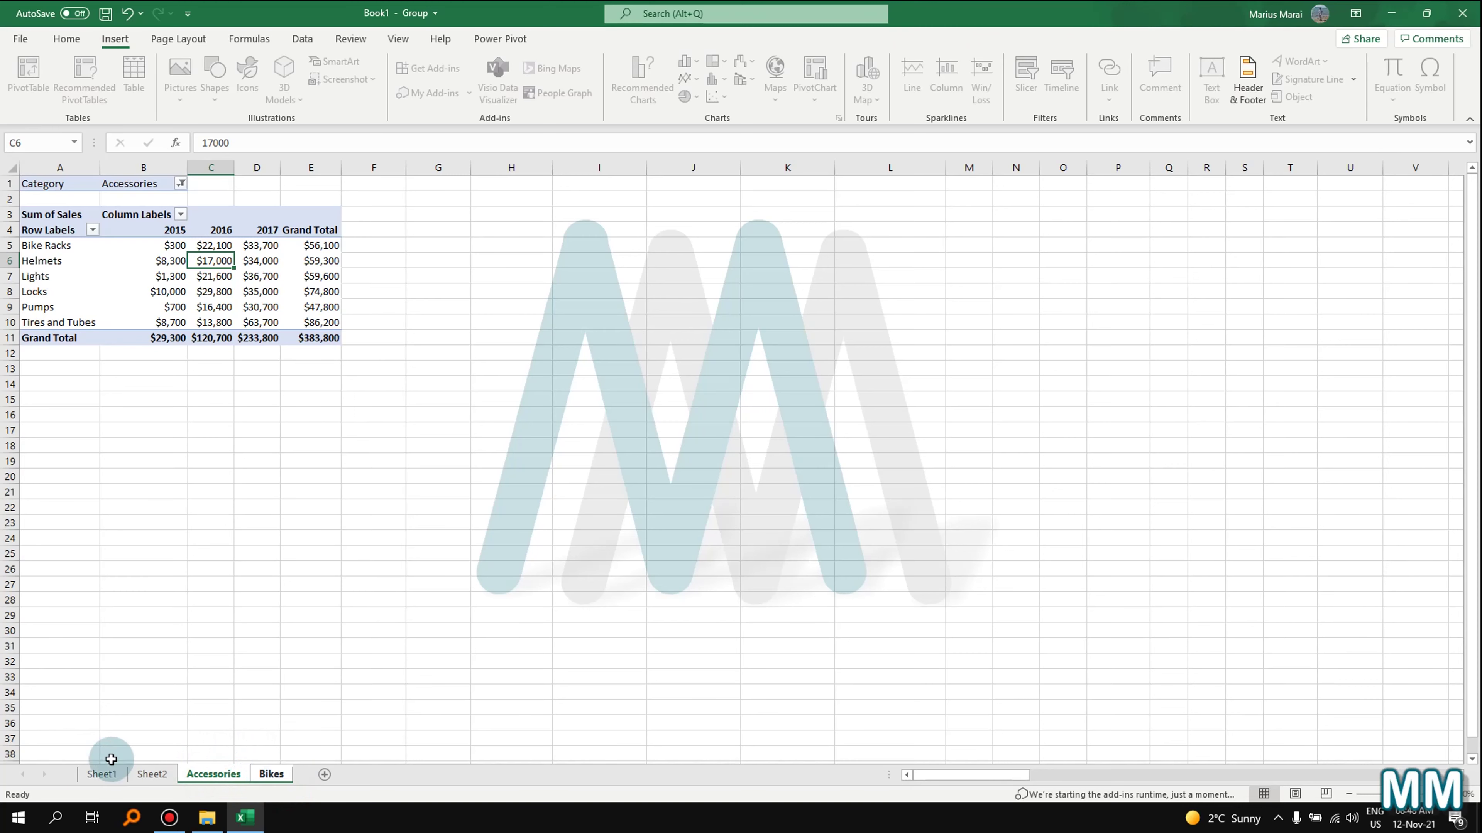
left_click(209, 724)
left_click(201, 776)
left_click(150, 775)
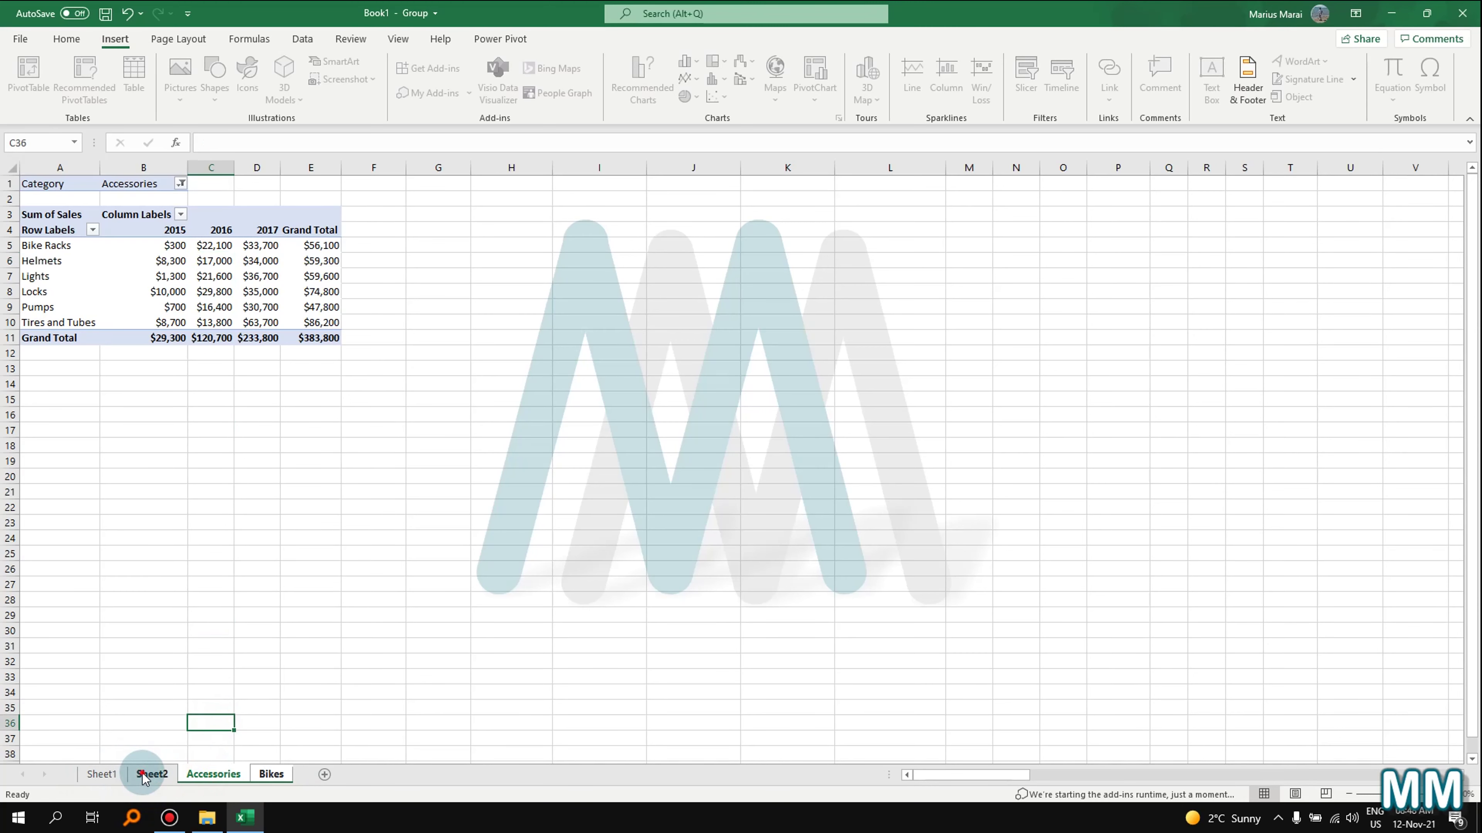
left_click(201, 776)
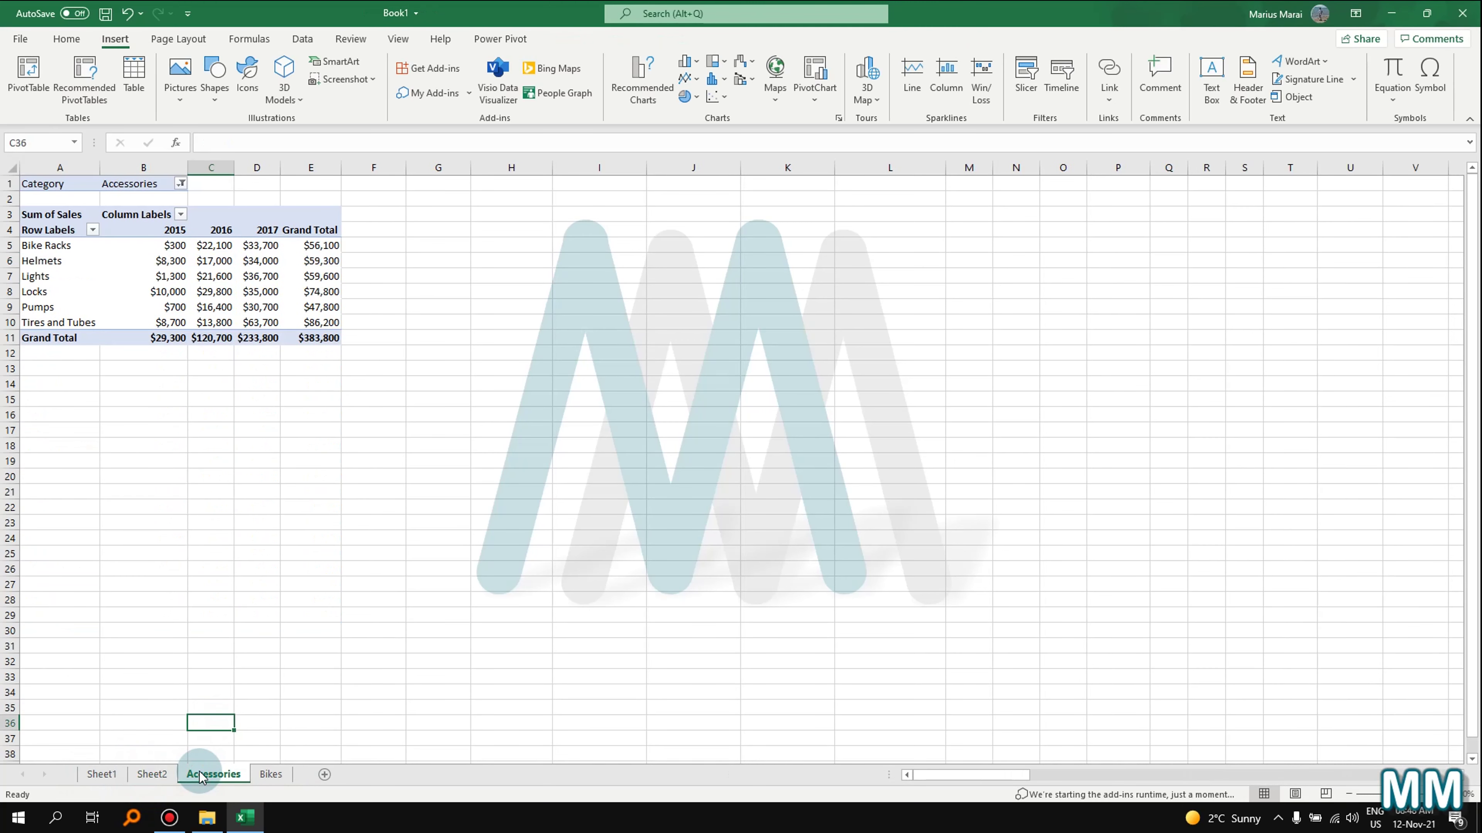
left_click(275, 777)
left_click(271, 777, "ctrl")
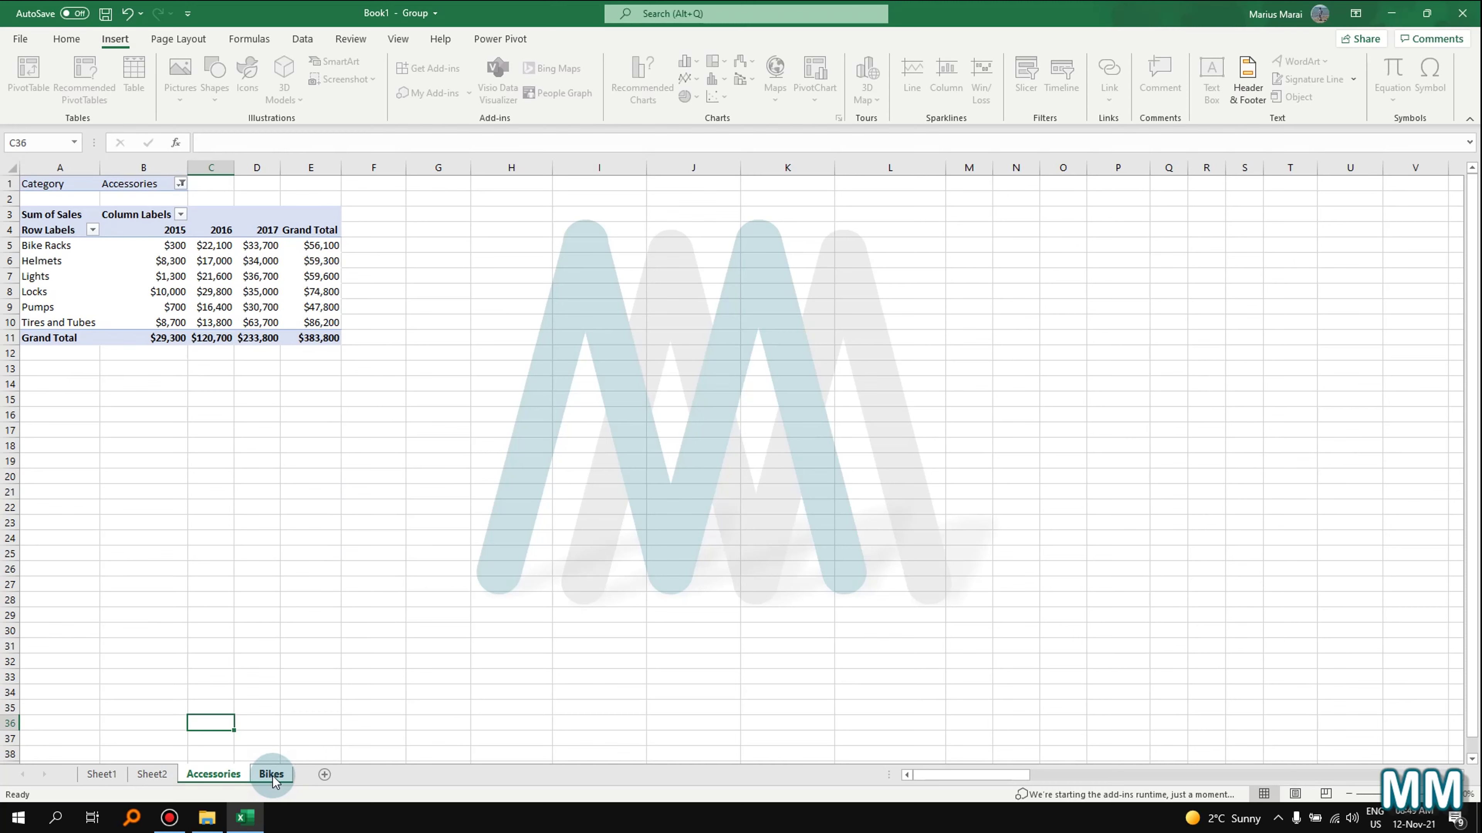
right_click(274, 781)
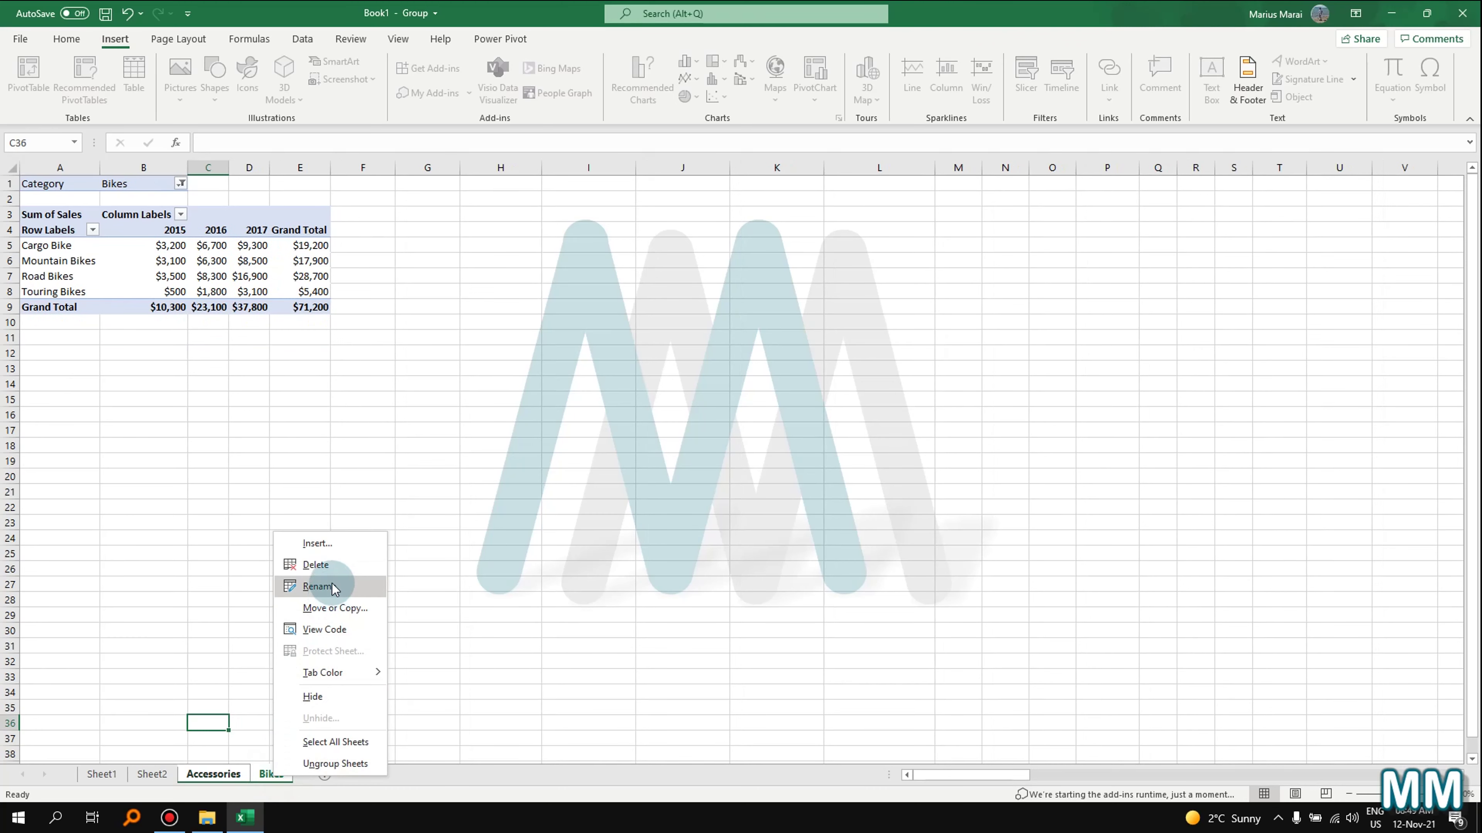
left_click(324, 562)
left_click(714, 452)
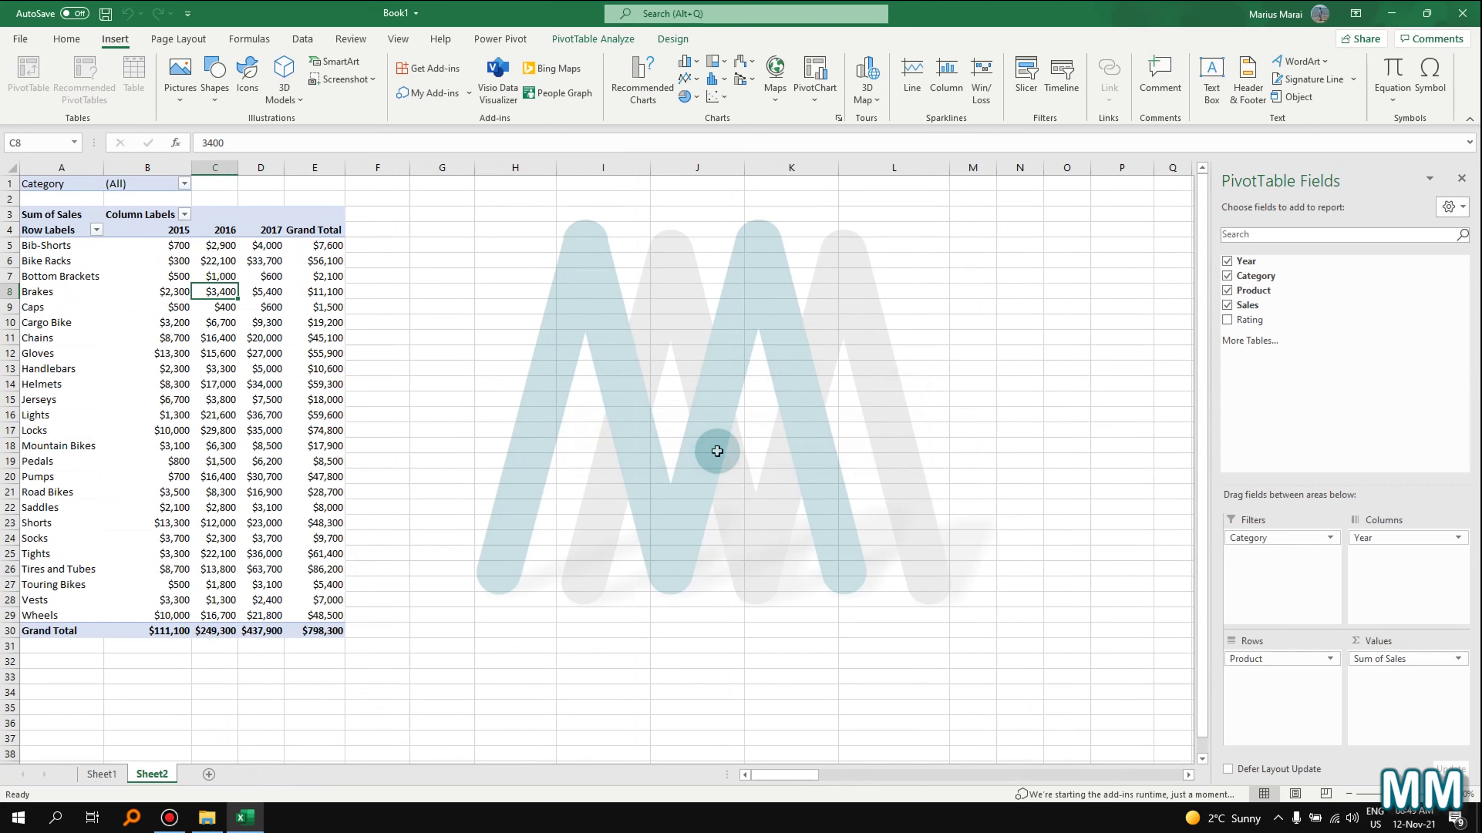
left_click(196, 360)
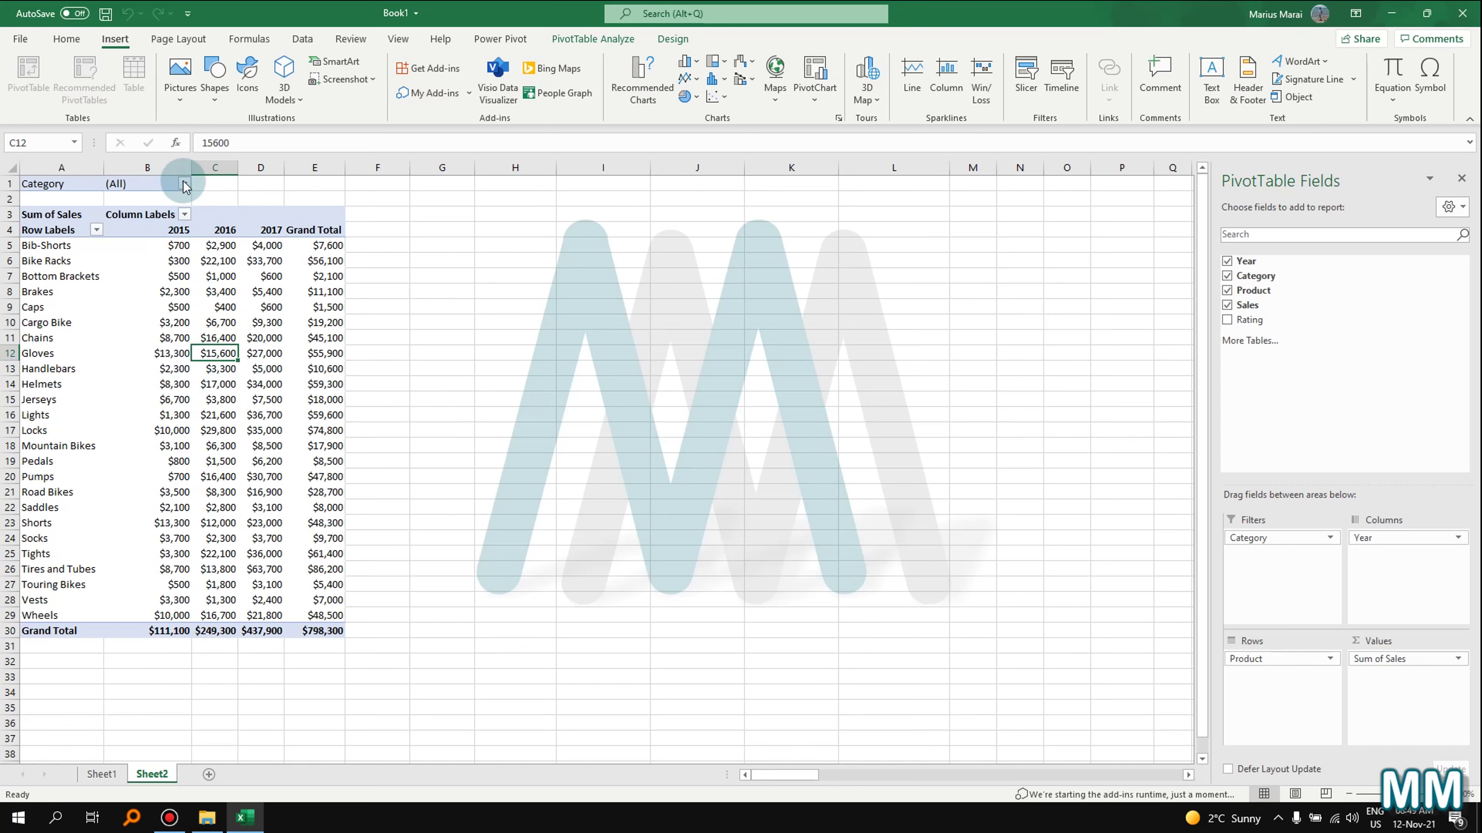
- Rename the PivotTable to Draft in PivotTable Analyze
left_click(179, 298)
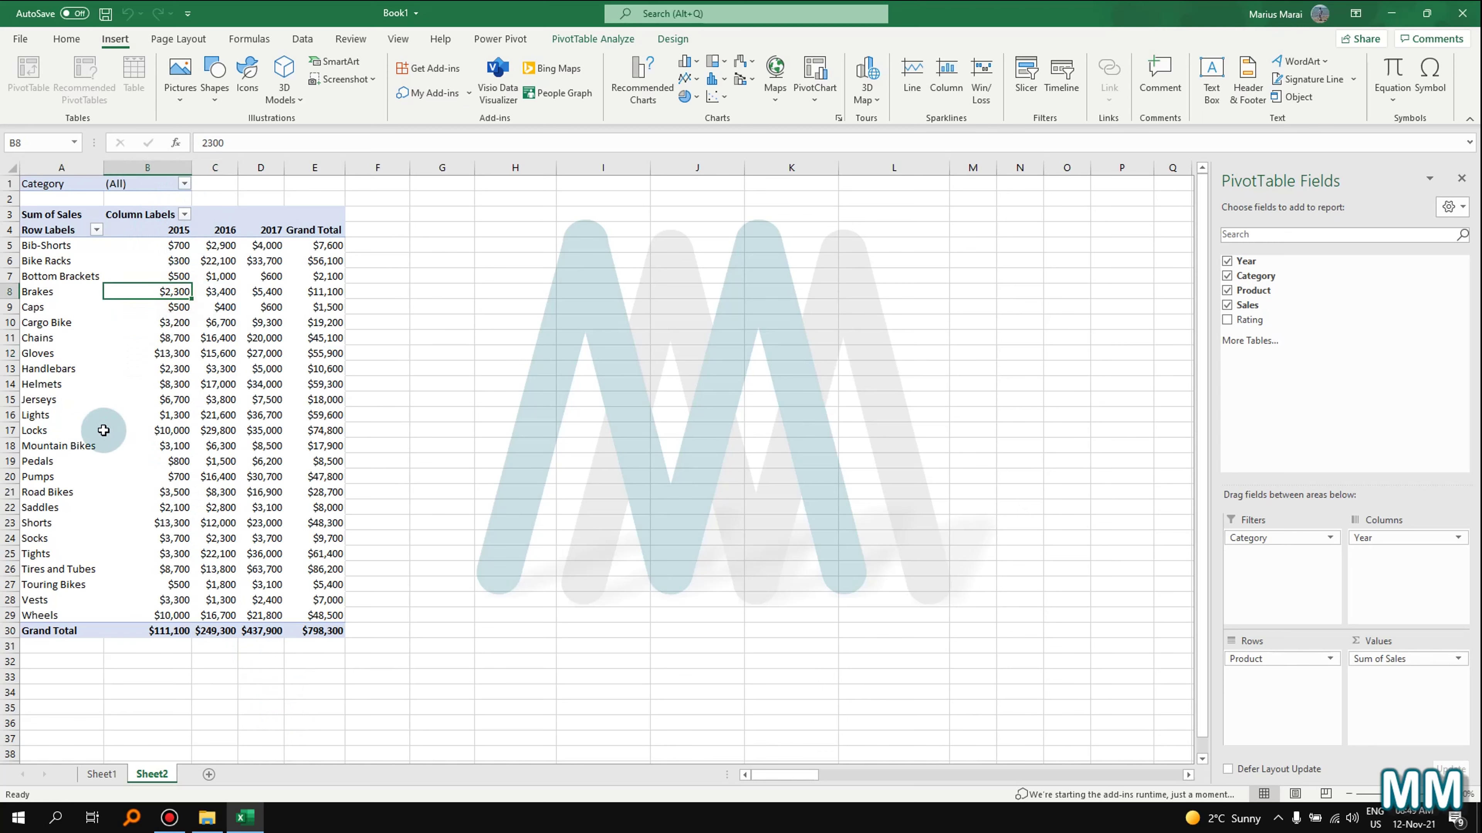
mouse_move(103, 439)
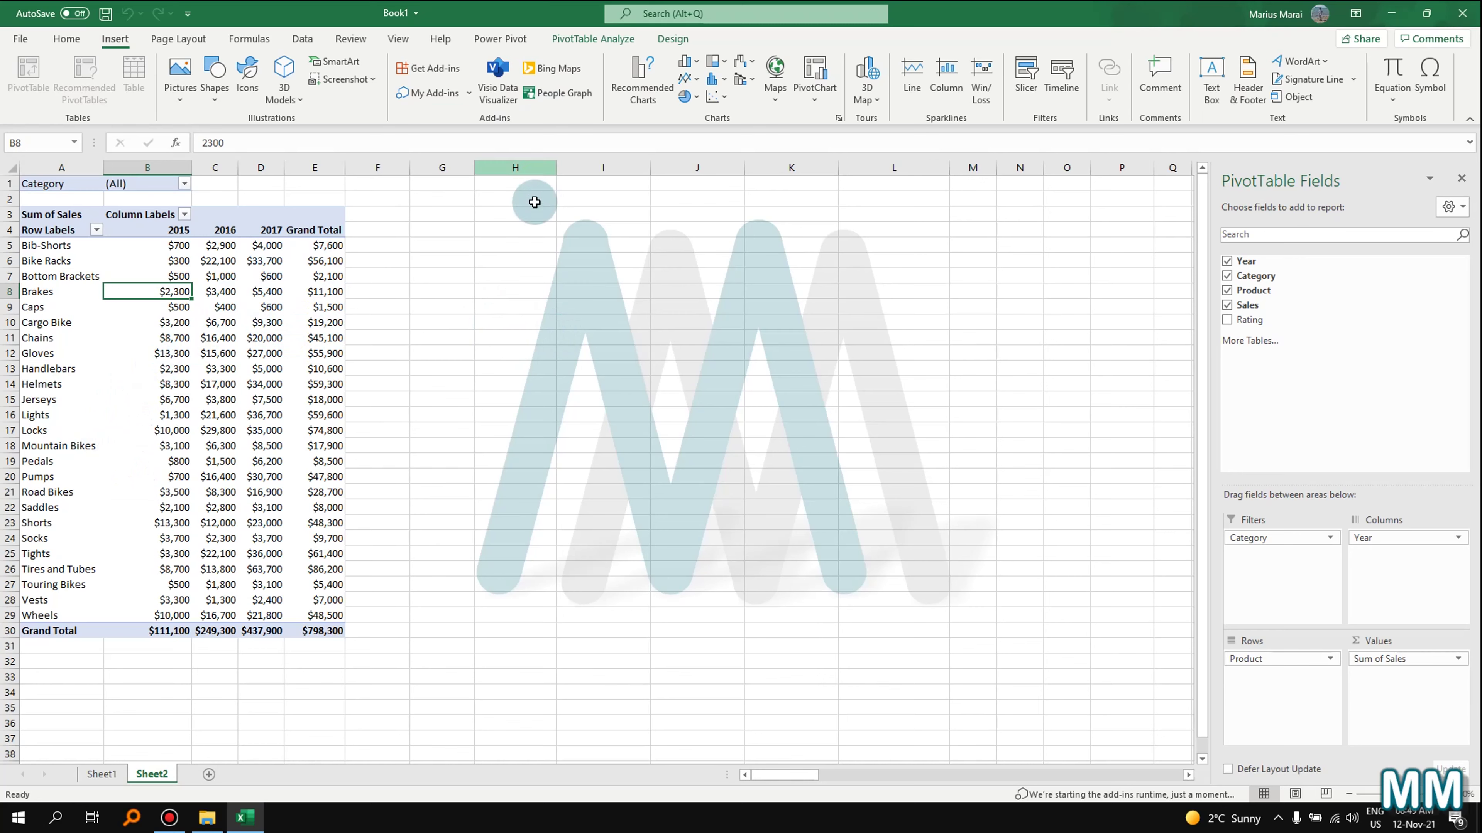
left_click(597, 43)
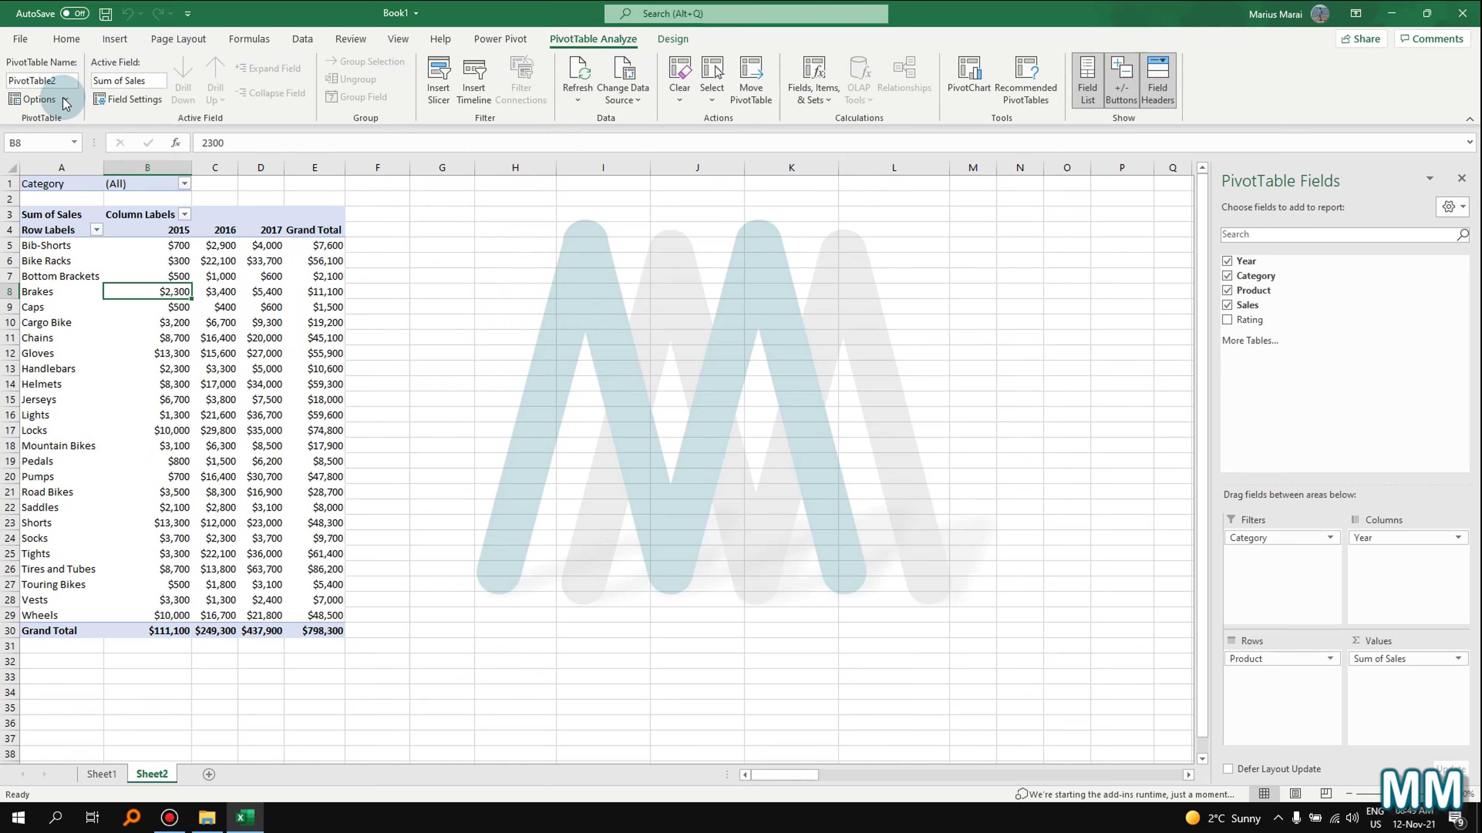
left_click(66, 80)
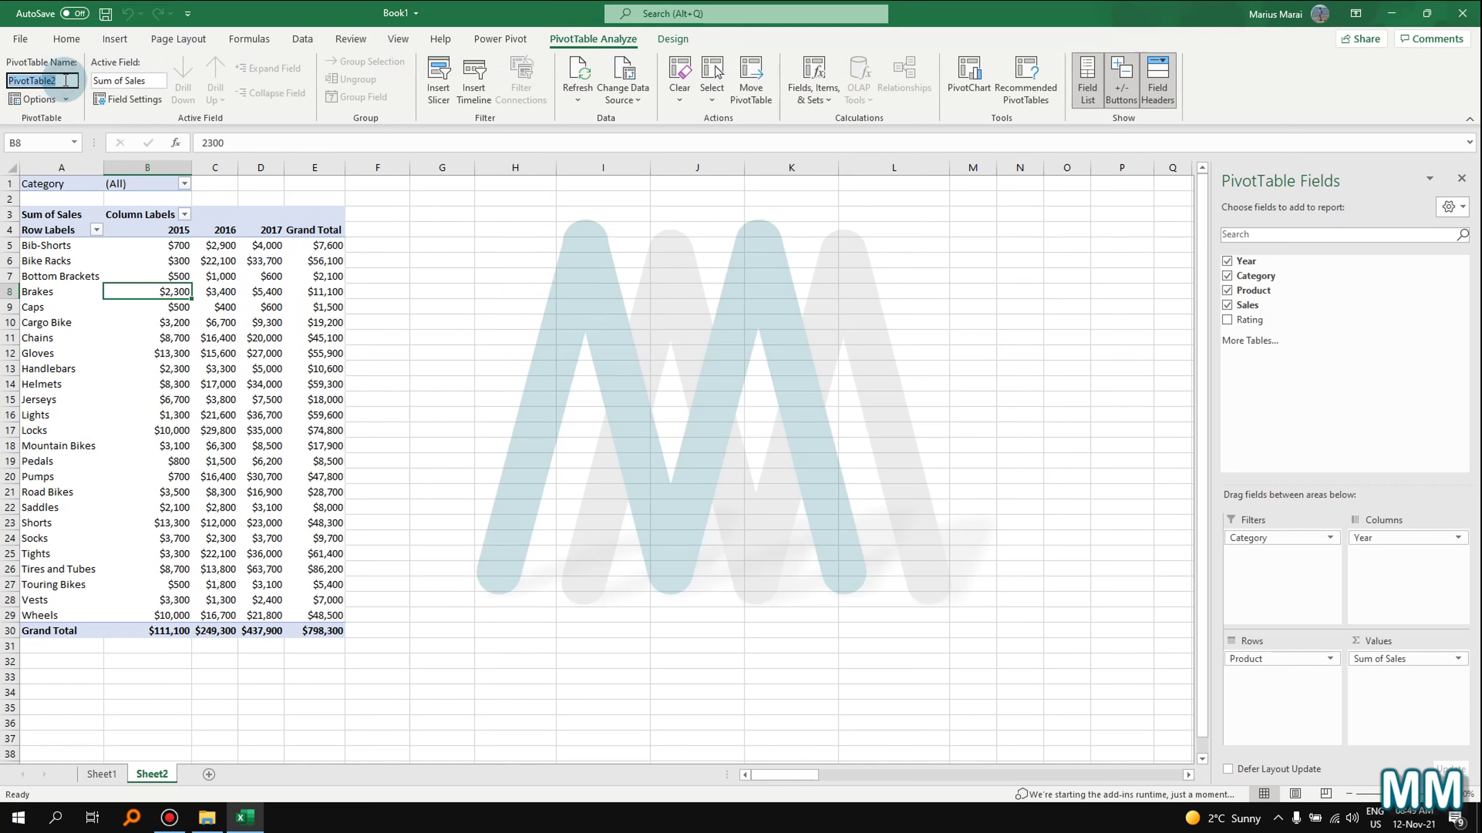
type("Draft")
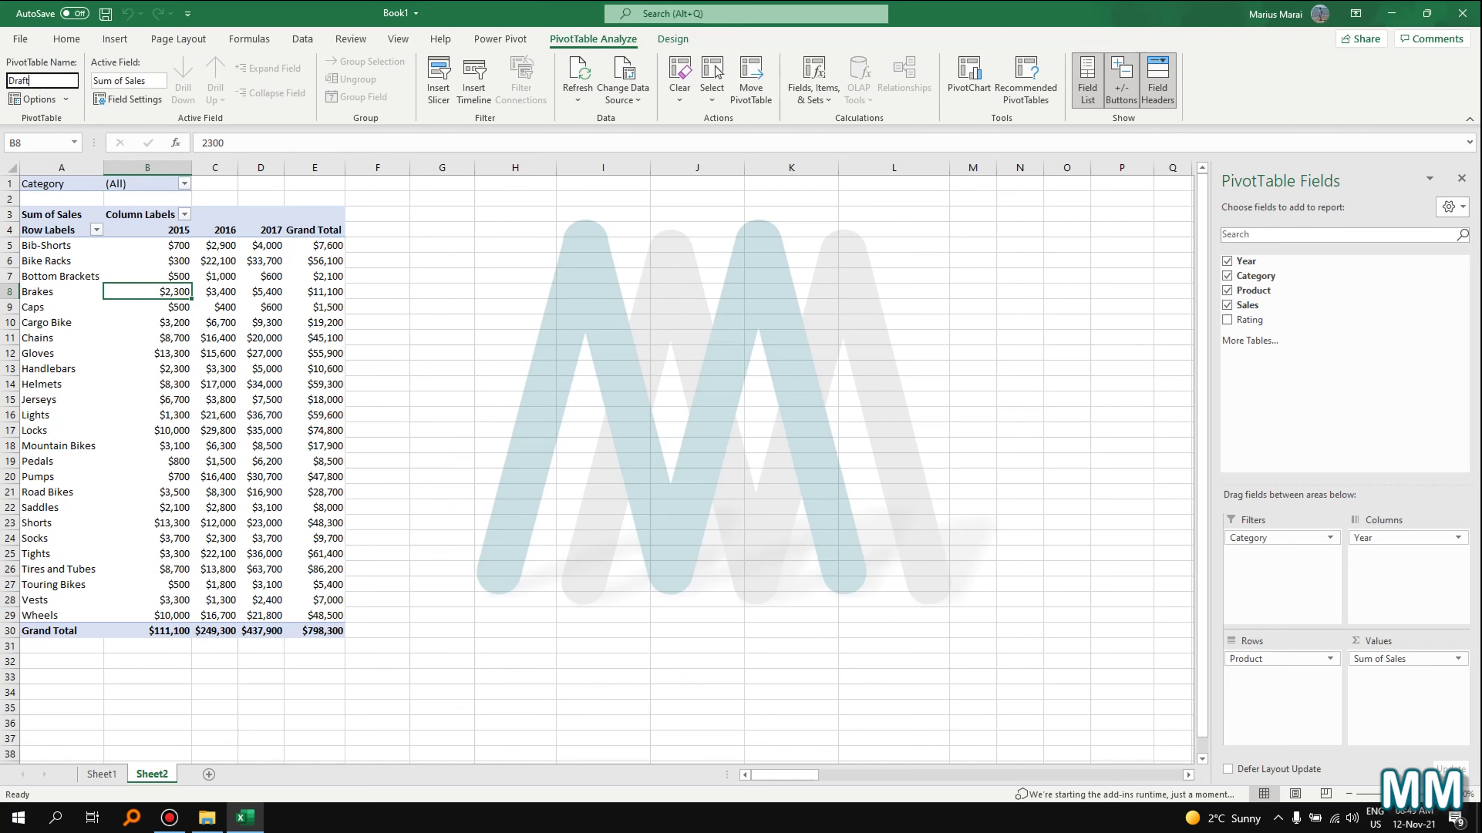
key("Return")
- Open Show Report Filter Pages with Category selected, then cancel it
left_click(64, 100)
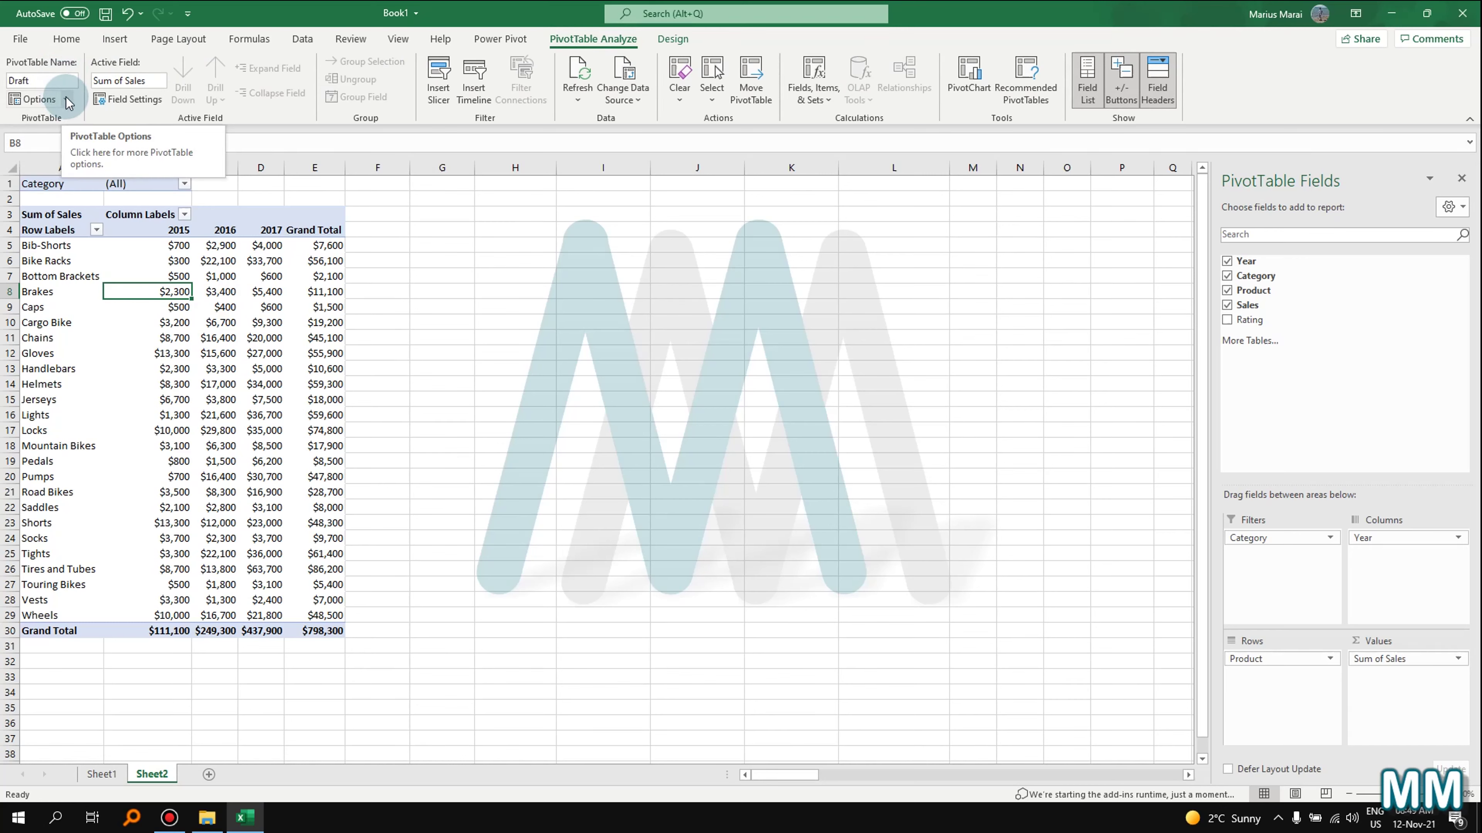
left_click(68, 103)
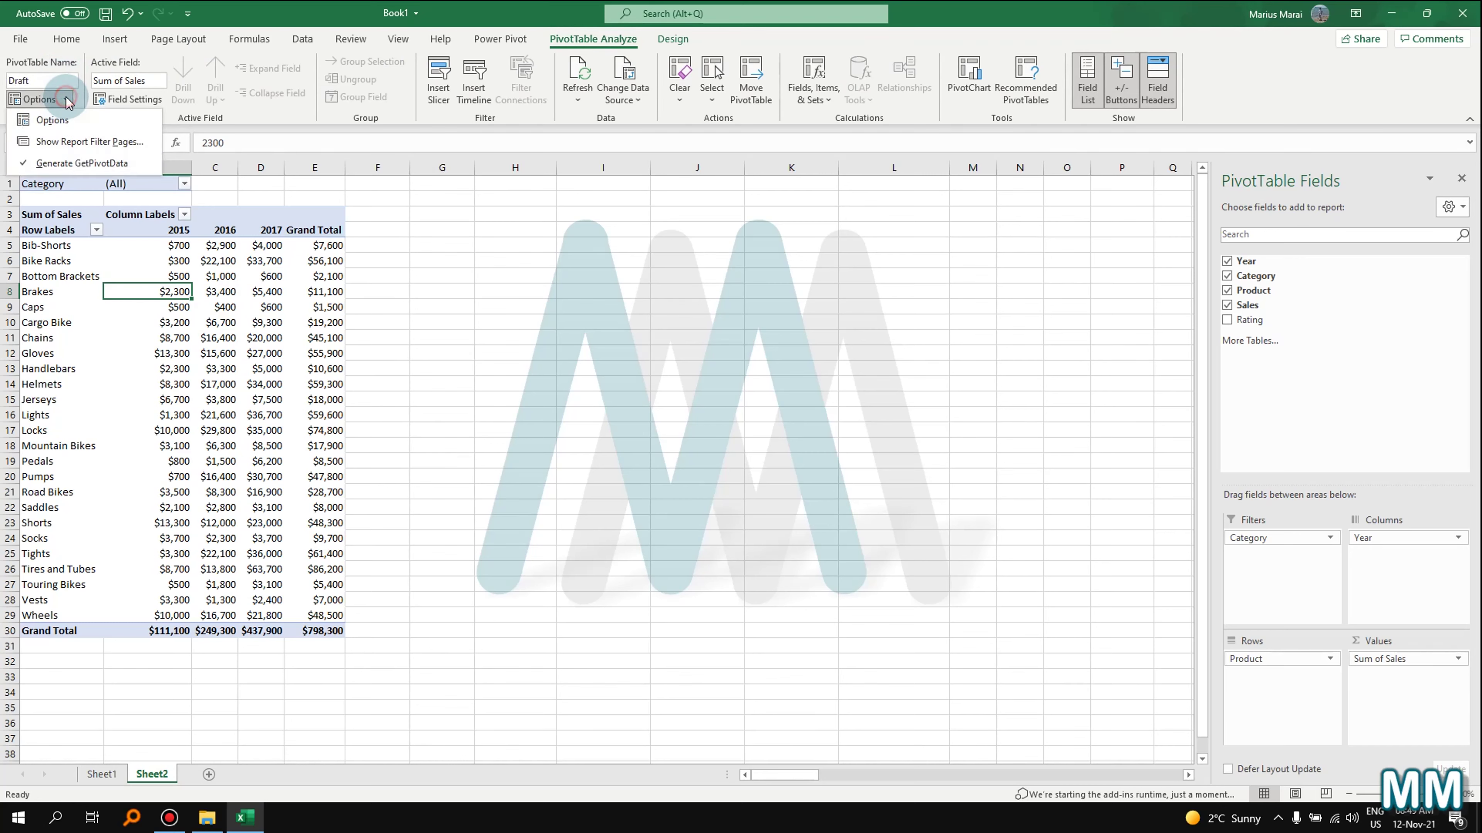
left_click(76, 144)
left_click(652, 362)
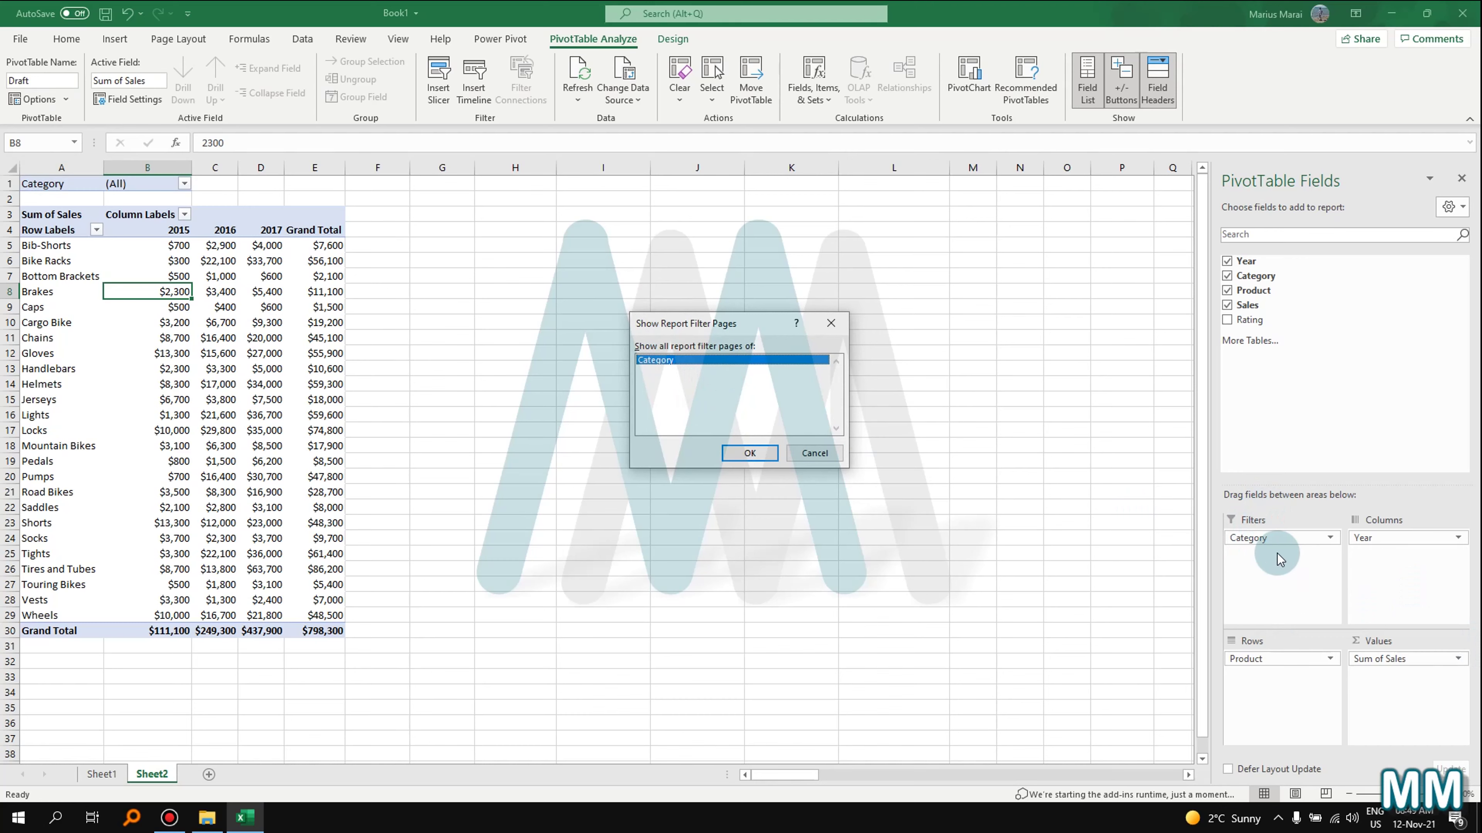
left_click(814, 454)
- Add Rating as a second report filter of the PivotTable
left_click_drag(1252, 320, 1265, 585)
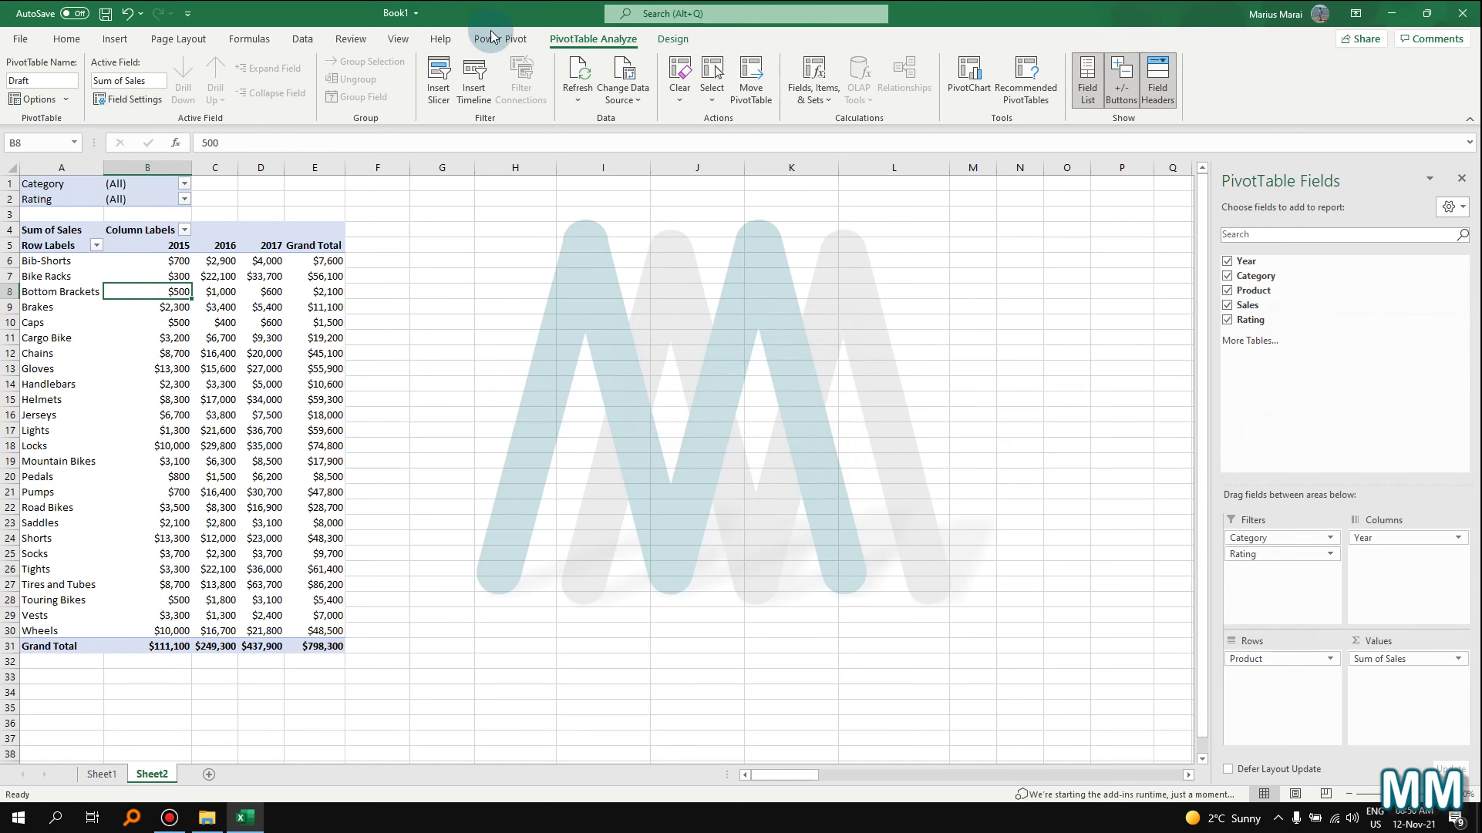
left_click(183, 380)
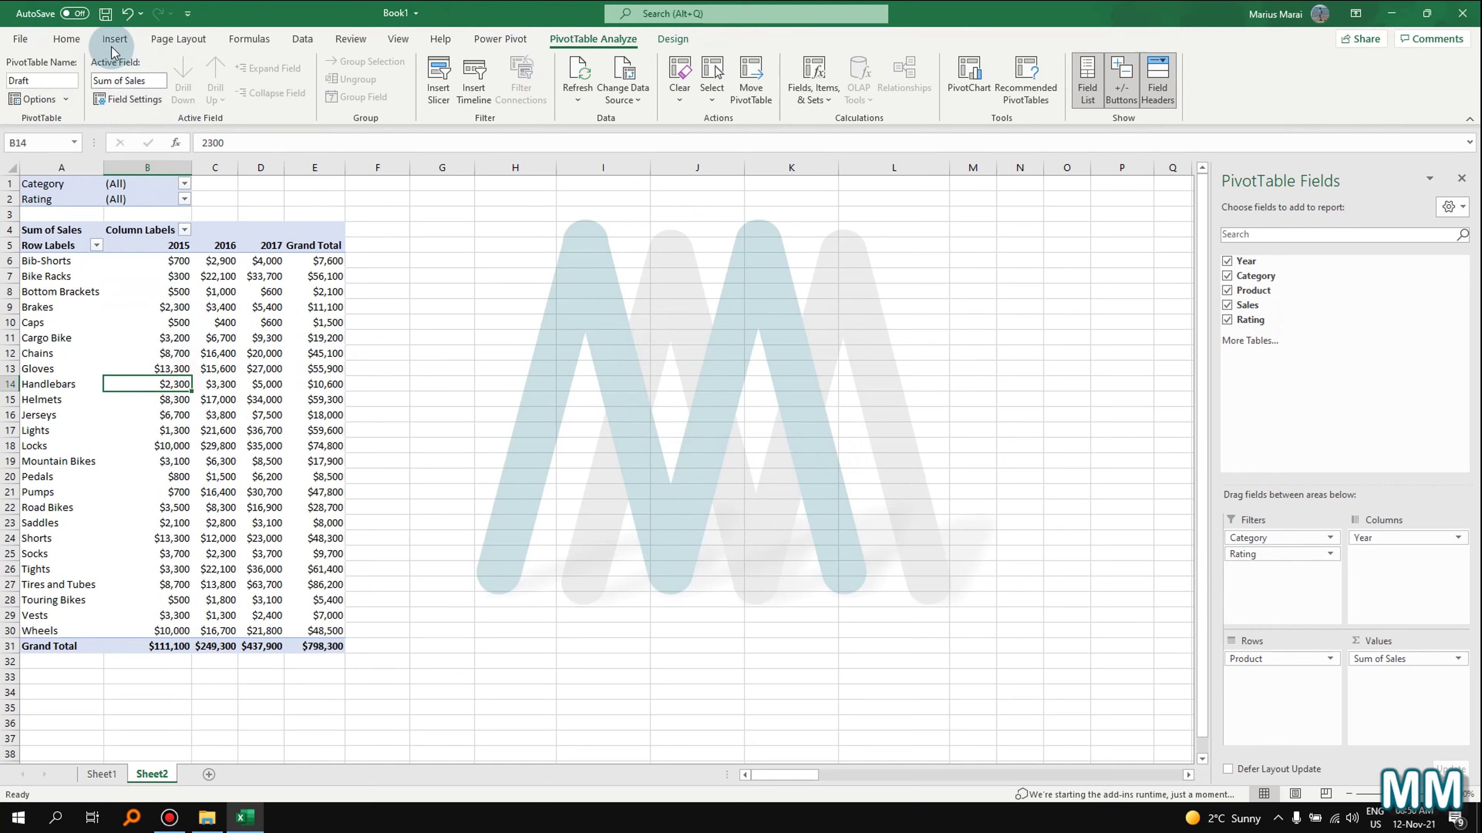
left_click(115, 39)
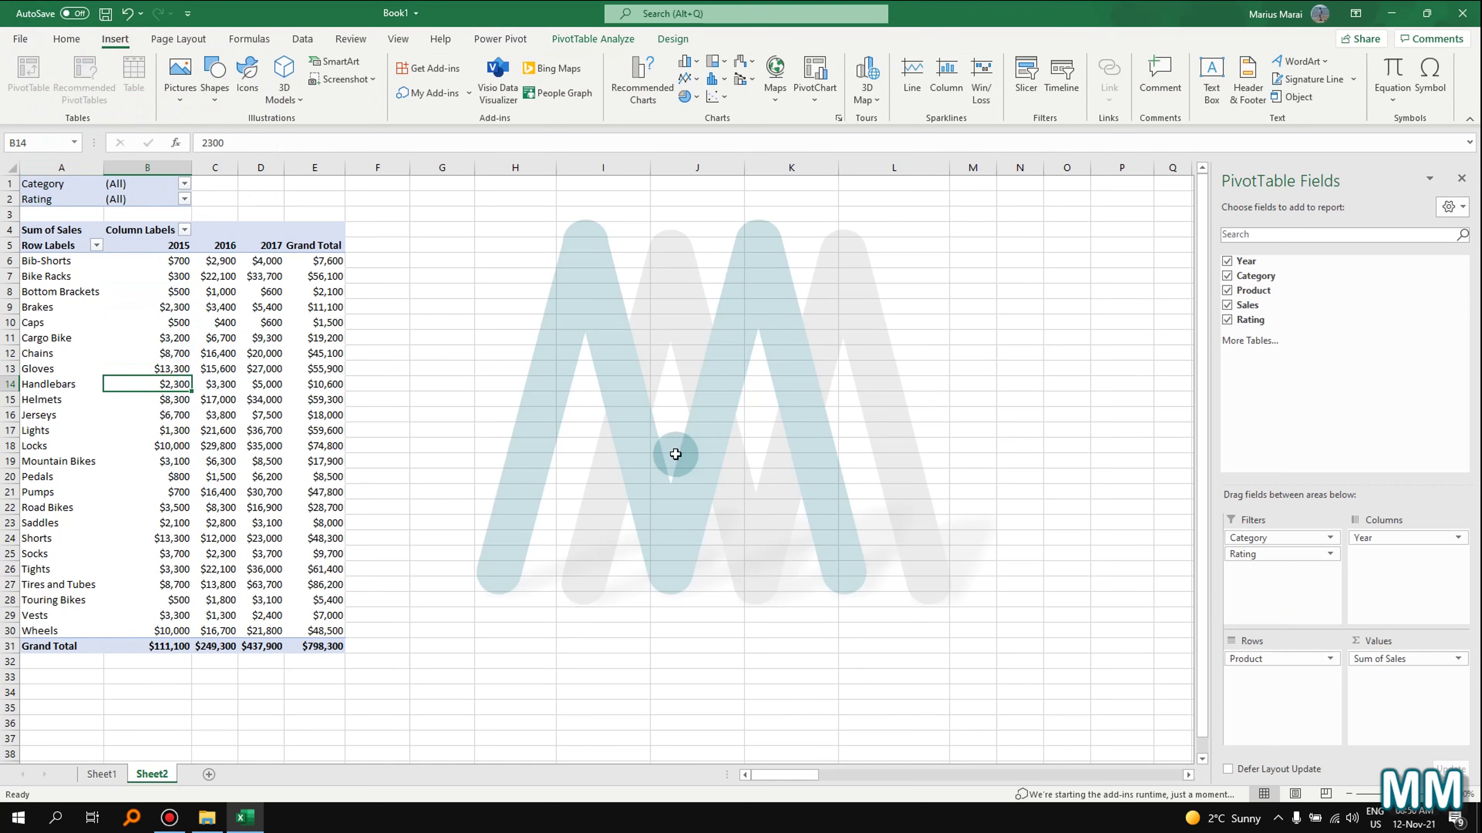
left_click(225, 400)
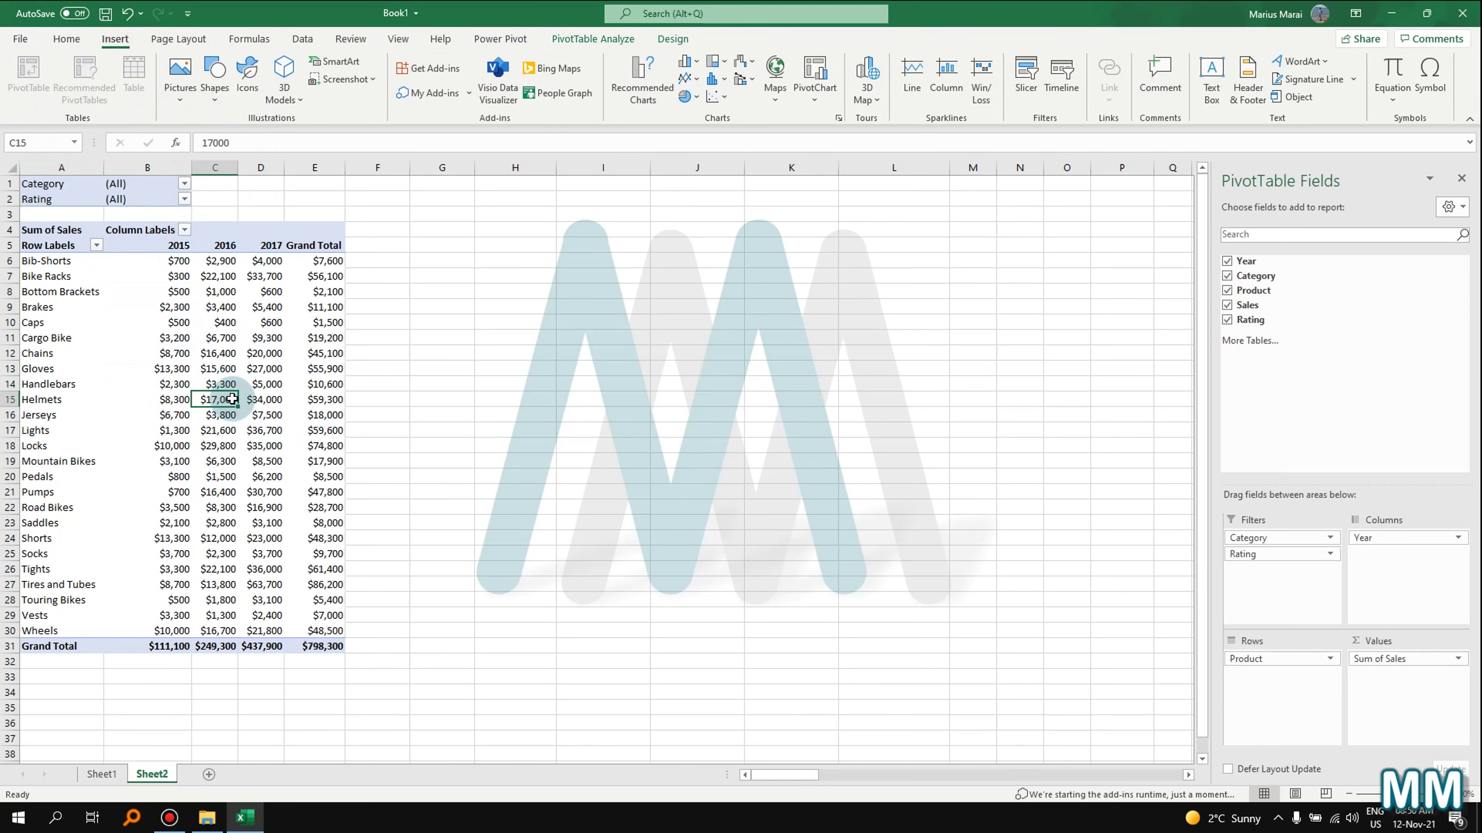
- Generate one sheet per Category via Show Report Filter Pages, then move Sheet2 after Sheet1
left_click(599, 40)
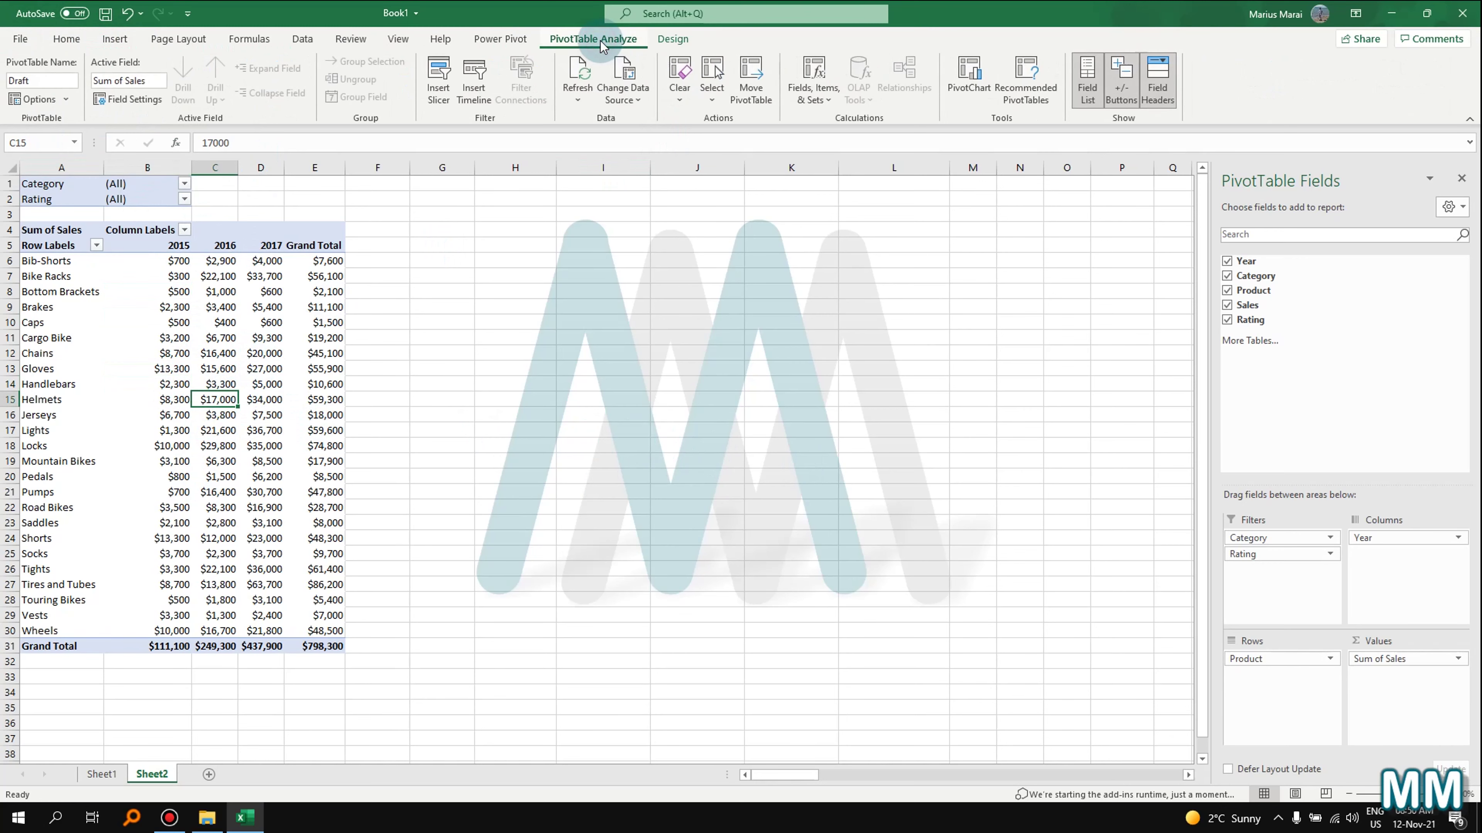
left_click(67, 100)
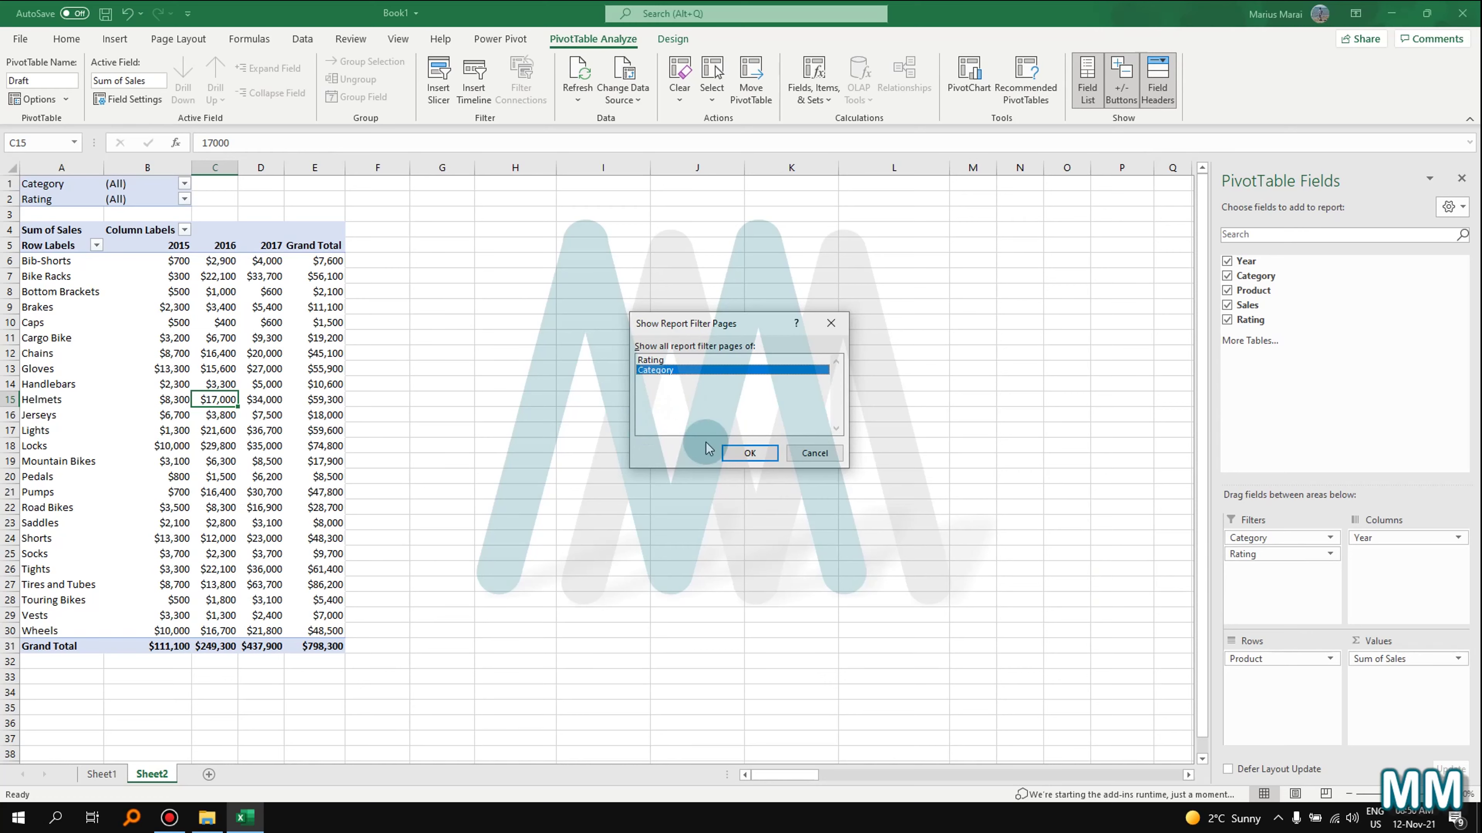
left_click(750, 454)
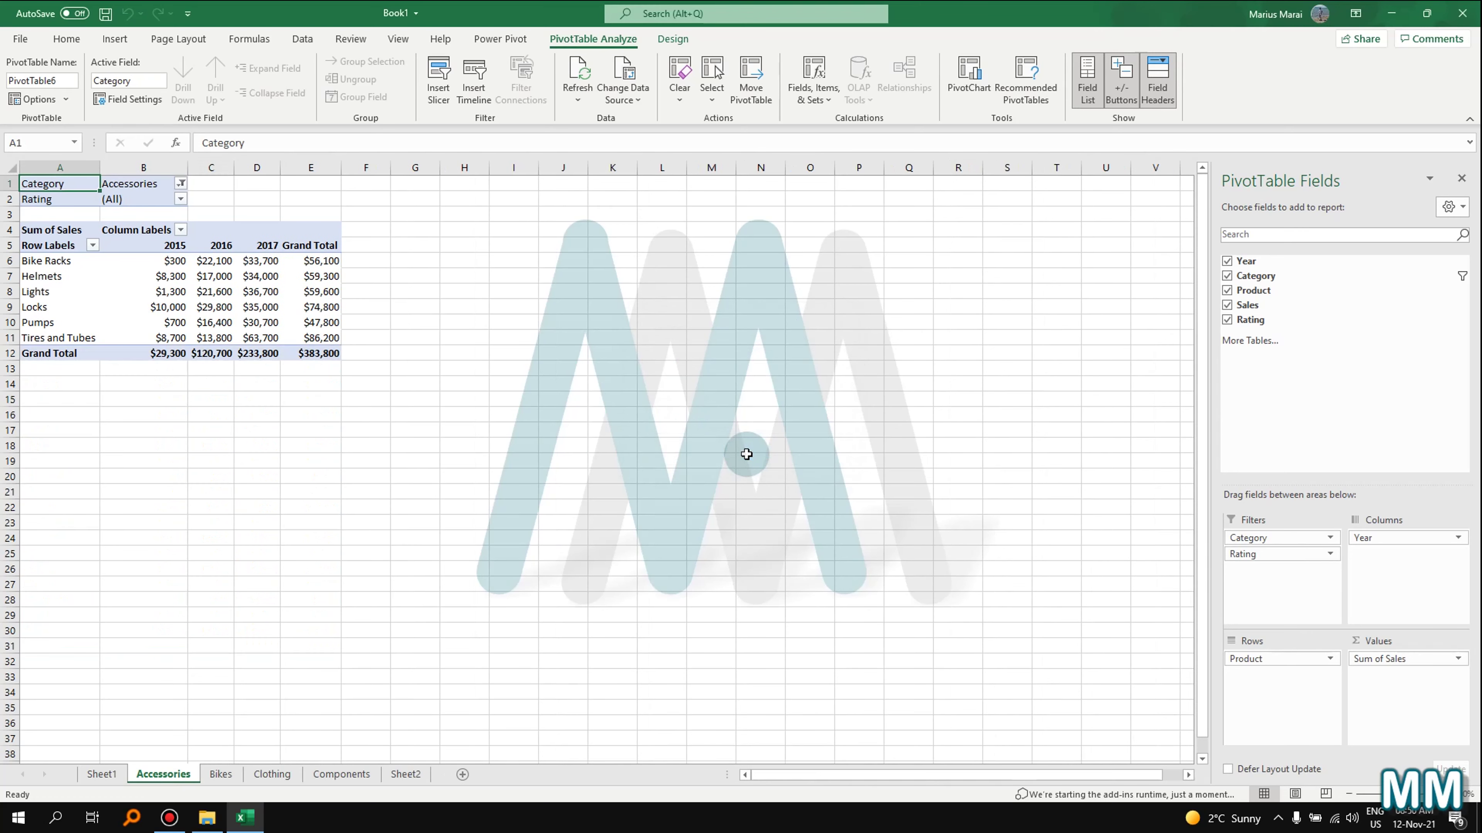
left_click_drag(408, 774, 198, 779)
- Look through the Accessories, Bikes, Clothing and Components sheets, then group all four from Accessories
left_click(198, 776)
left_click(260, 775)
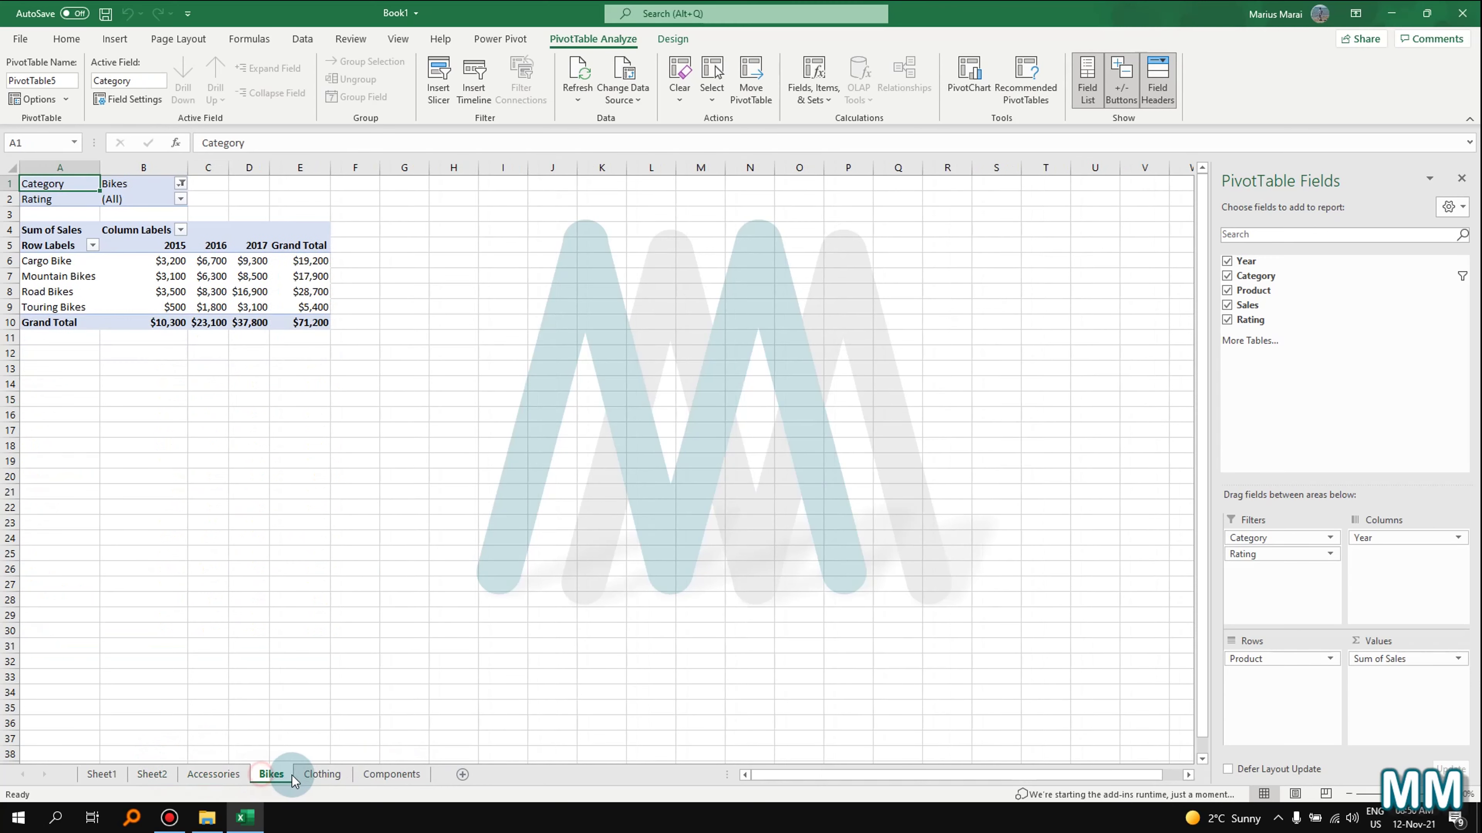
left_click(318, 776)
left_click(374, 776)
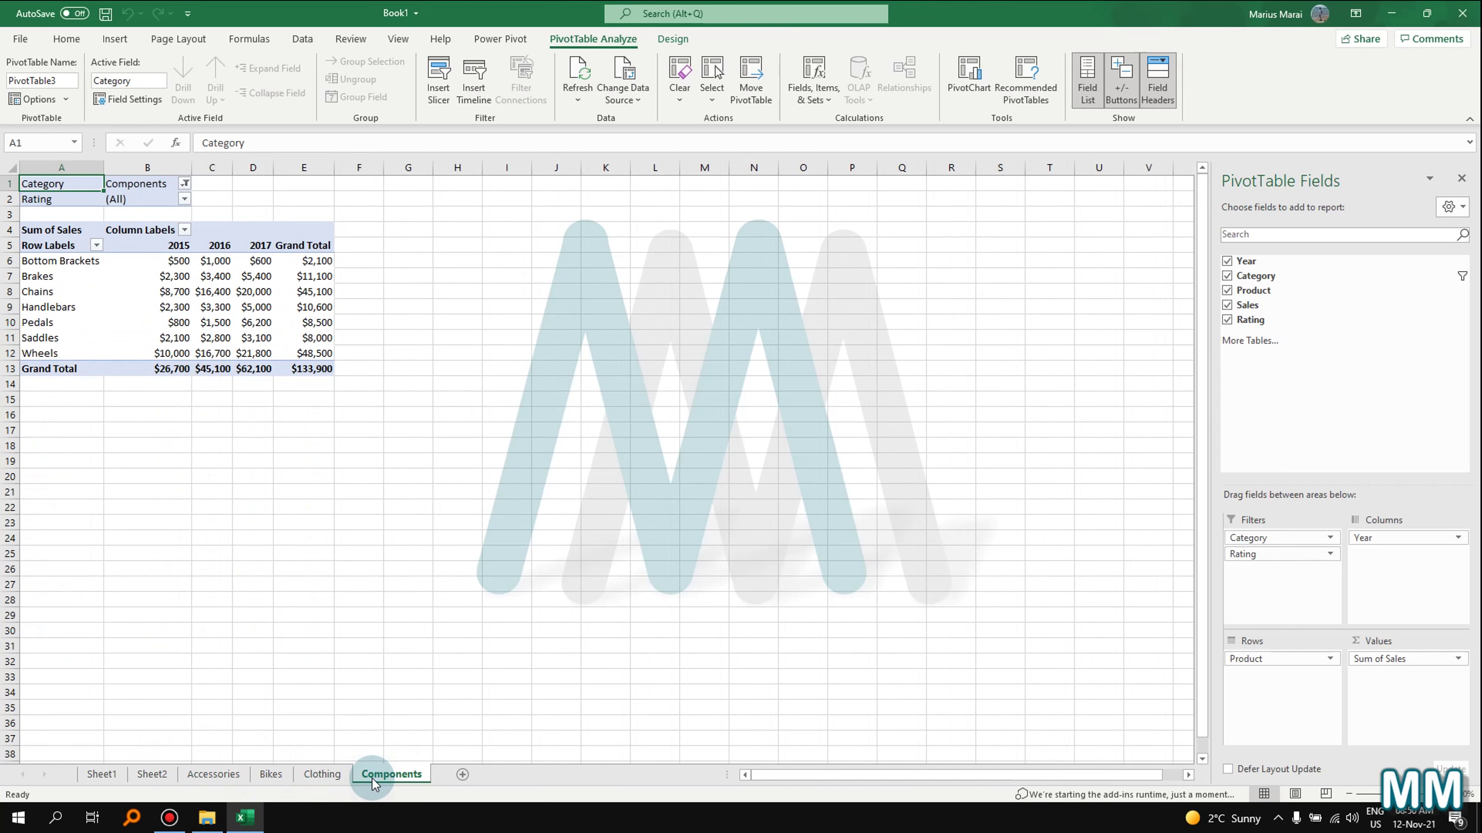
left_click(324, 776)
left_click(272, 777)
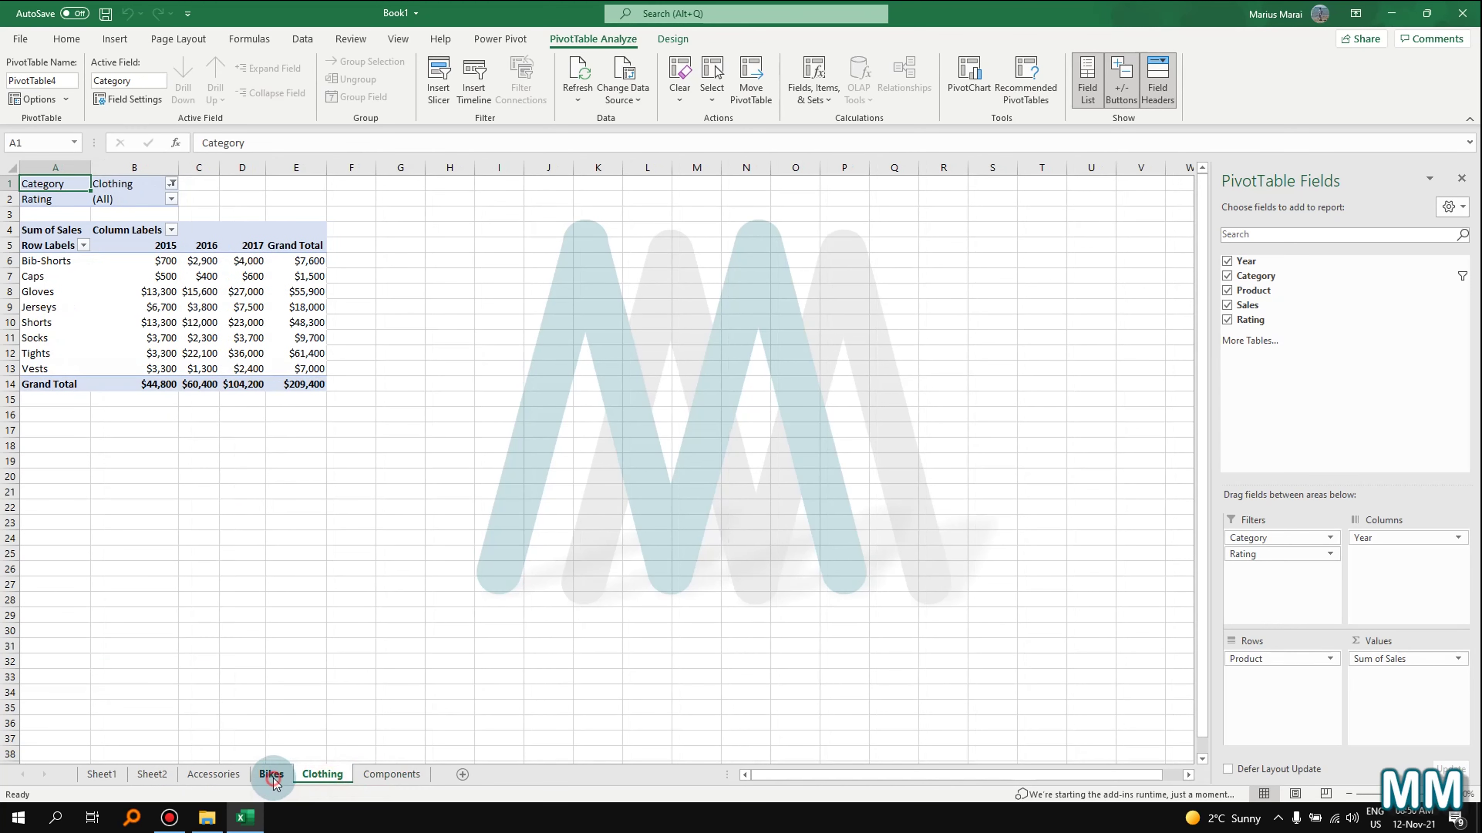
left_click(213, 775)
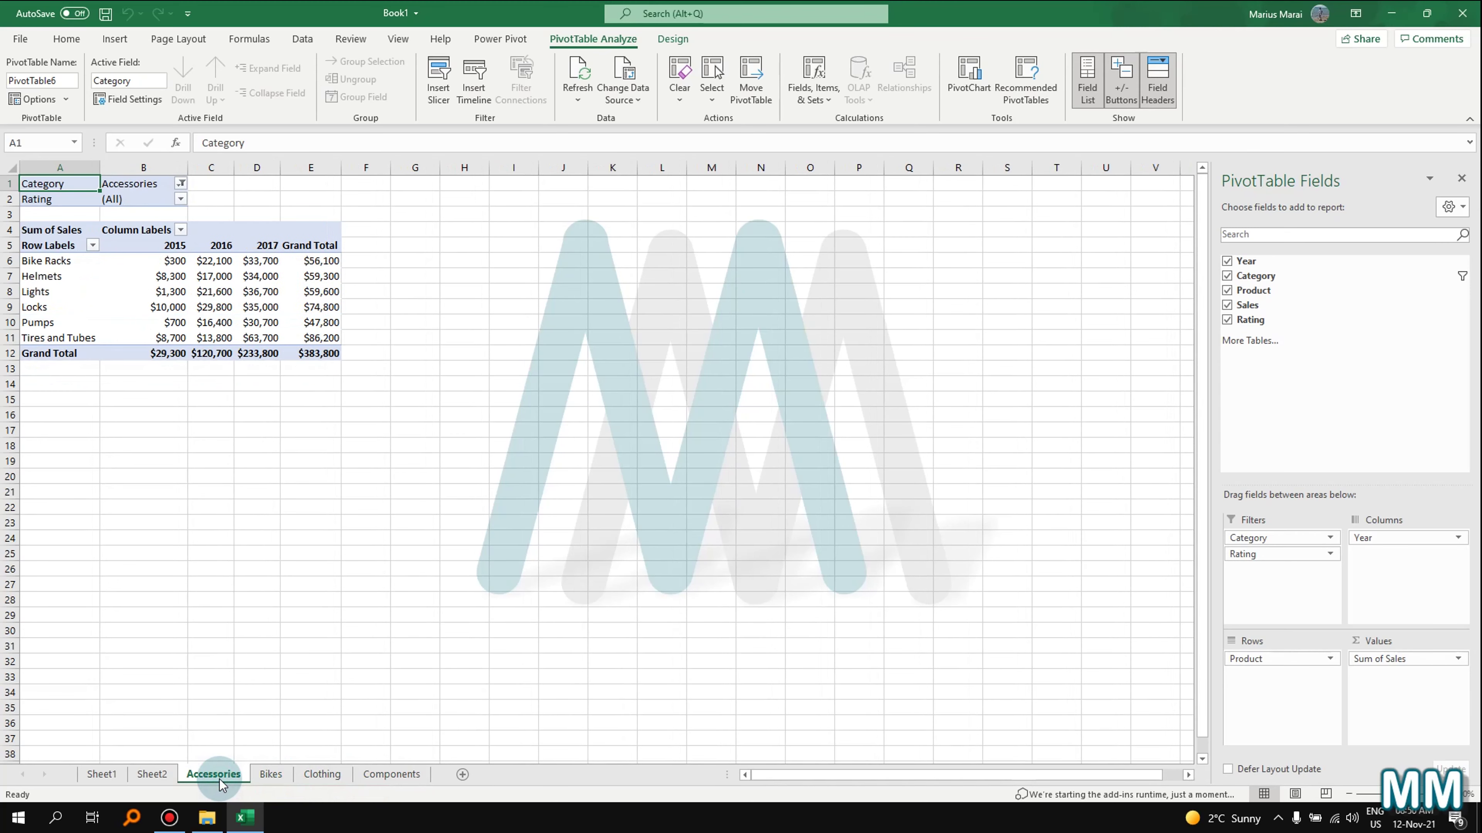
left_click(209, 776)
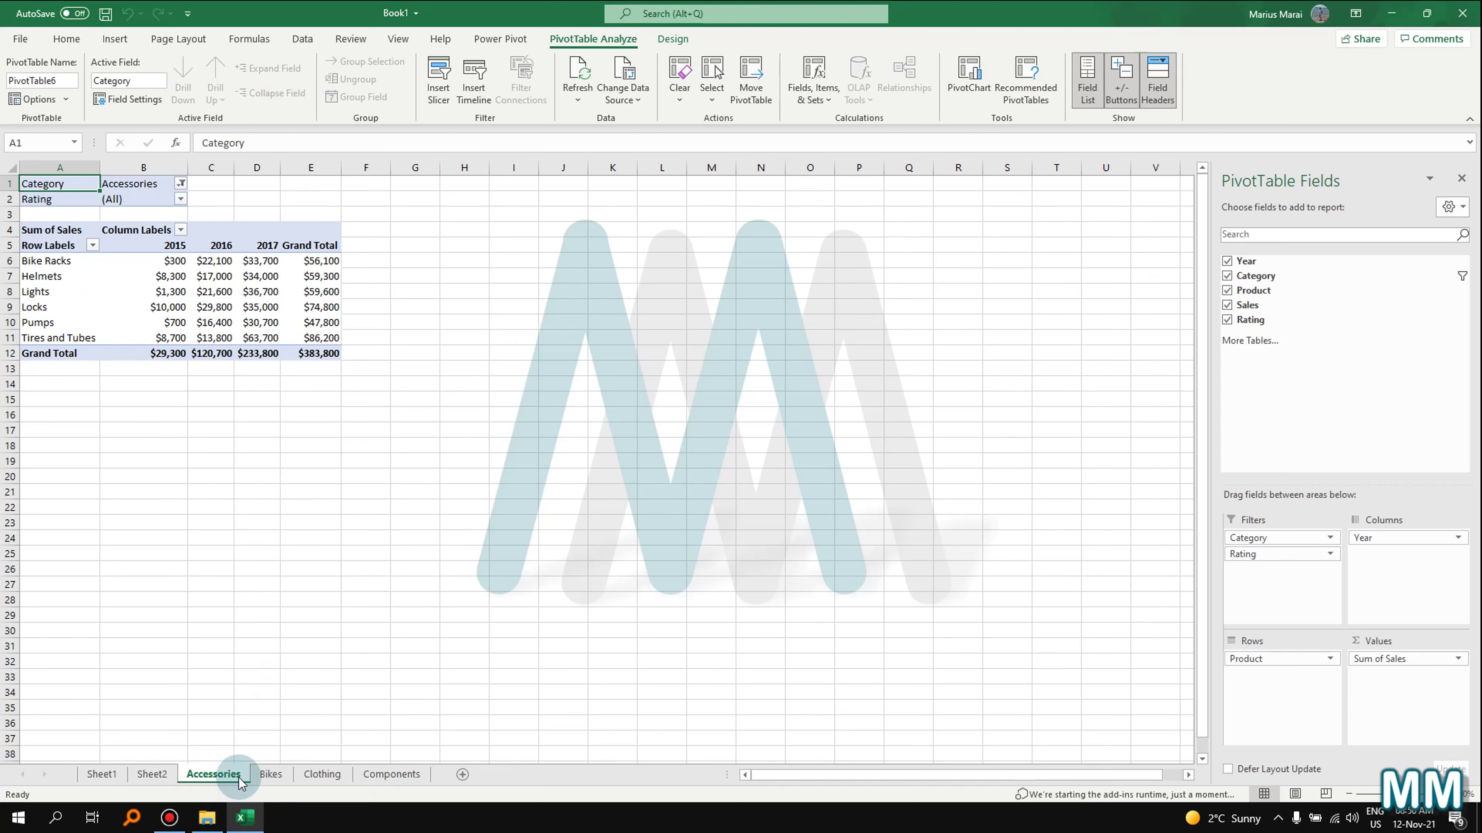
left_click(410, 775, "shift")
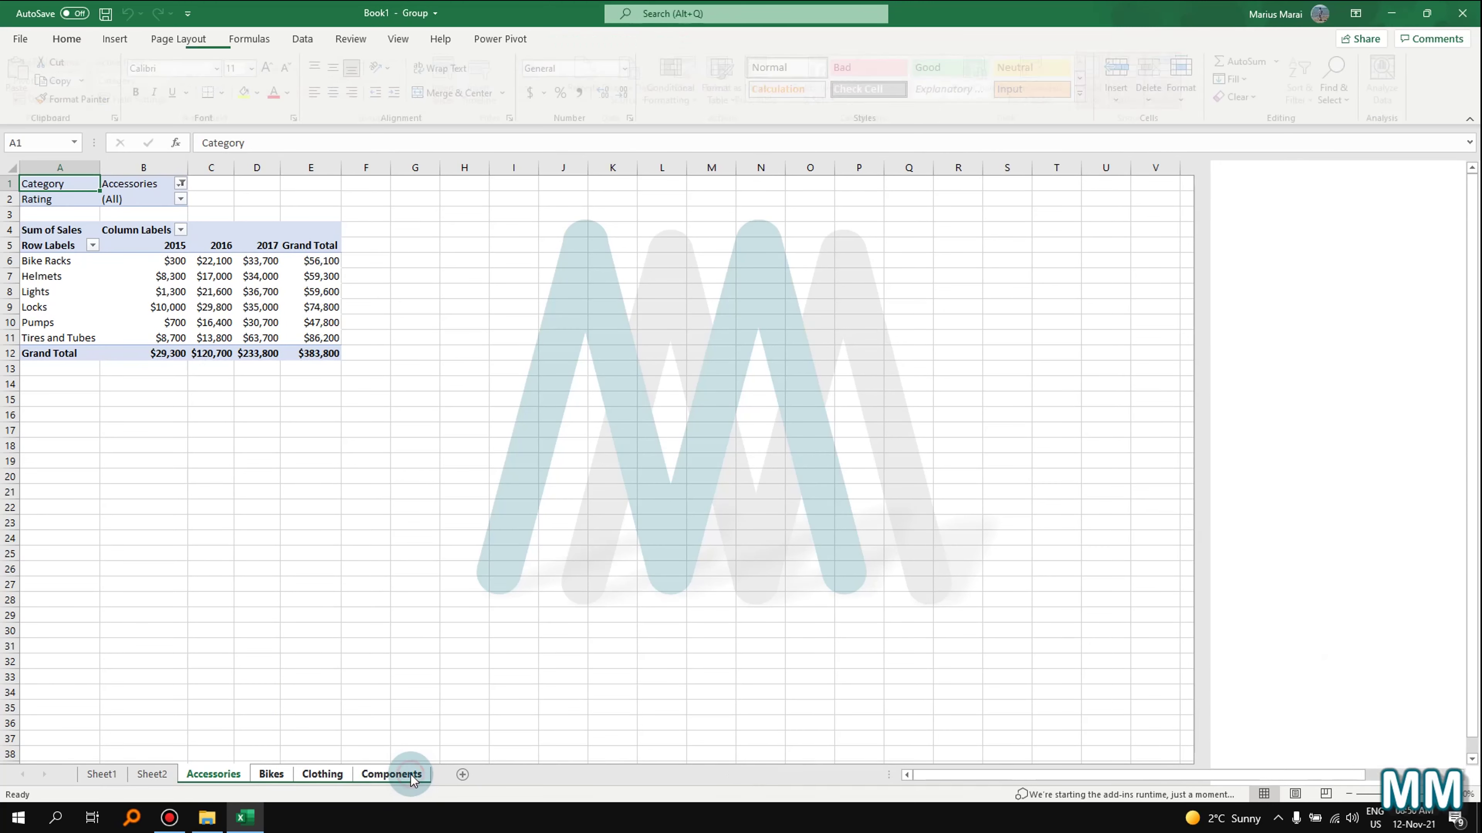
- Delete the four grouped category sheets and select an empty cell beside the PivotTable
right_click(410, 776)
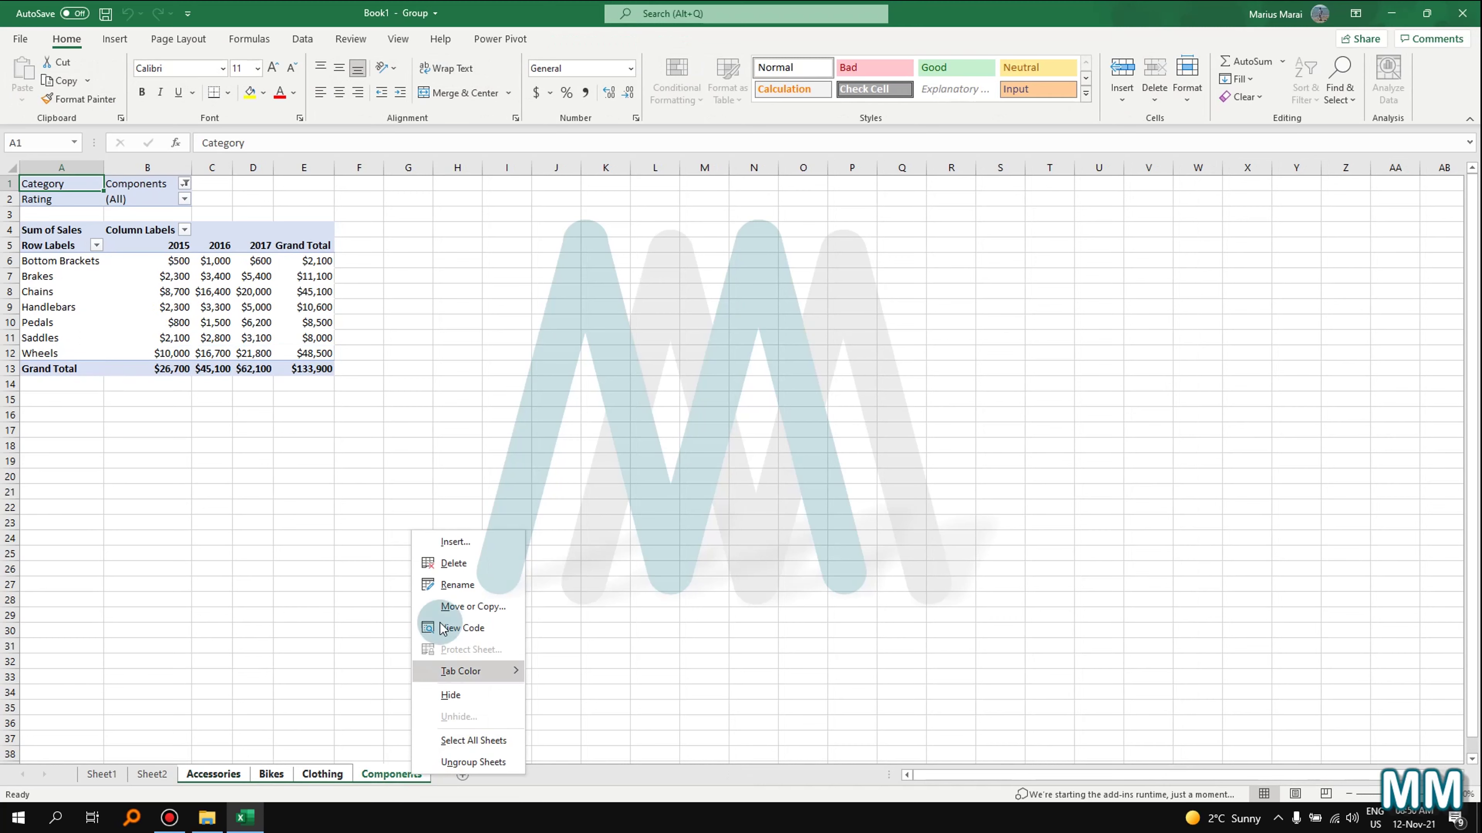
left_click(458, 567)
left_click(714, 451)
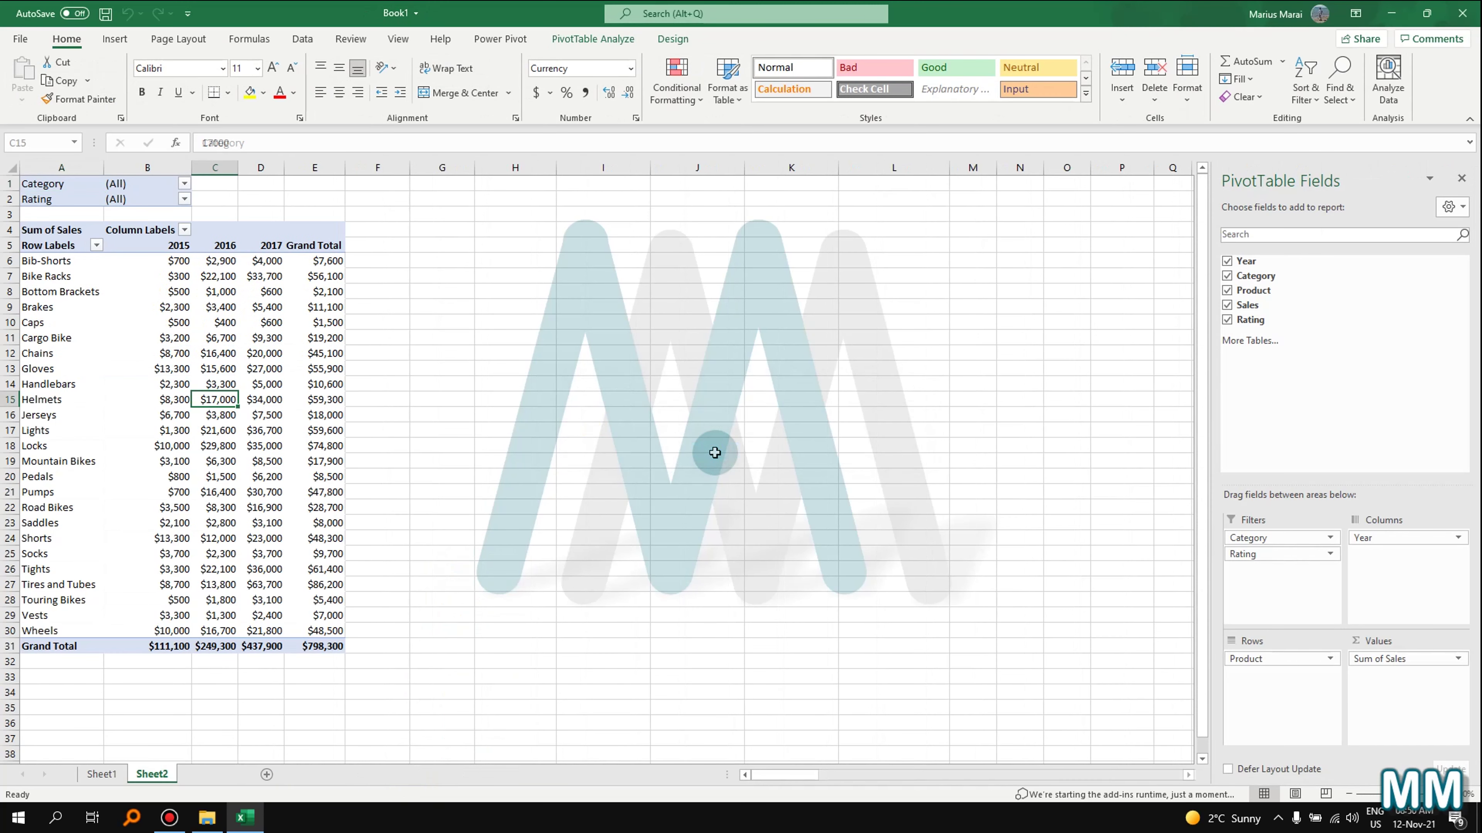
left_click(90, 447)
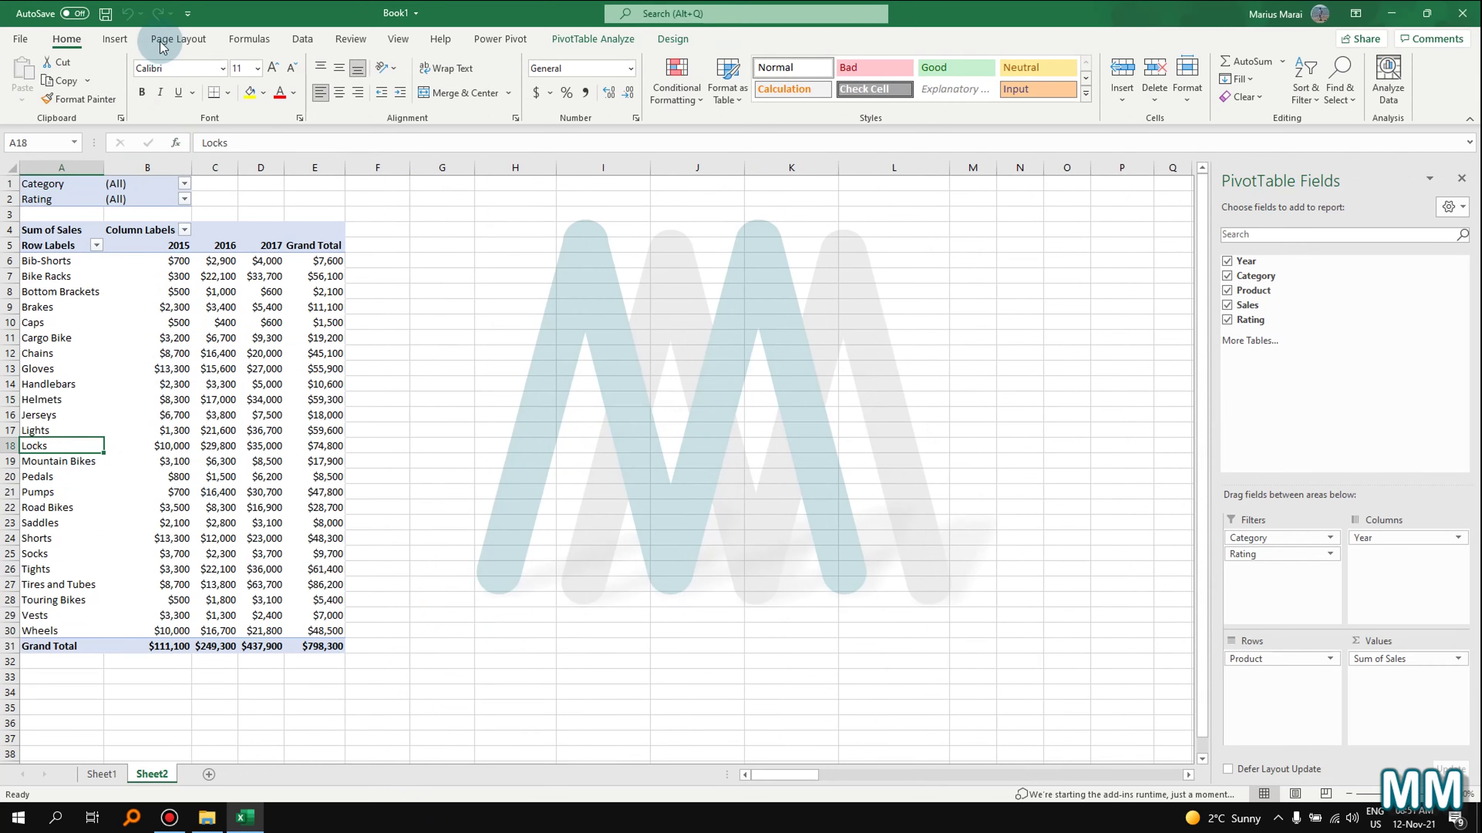
left_click(115, 38)
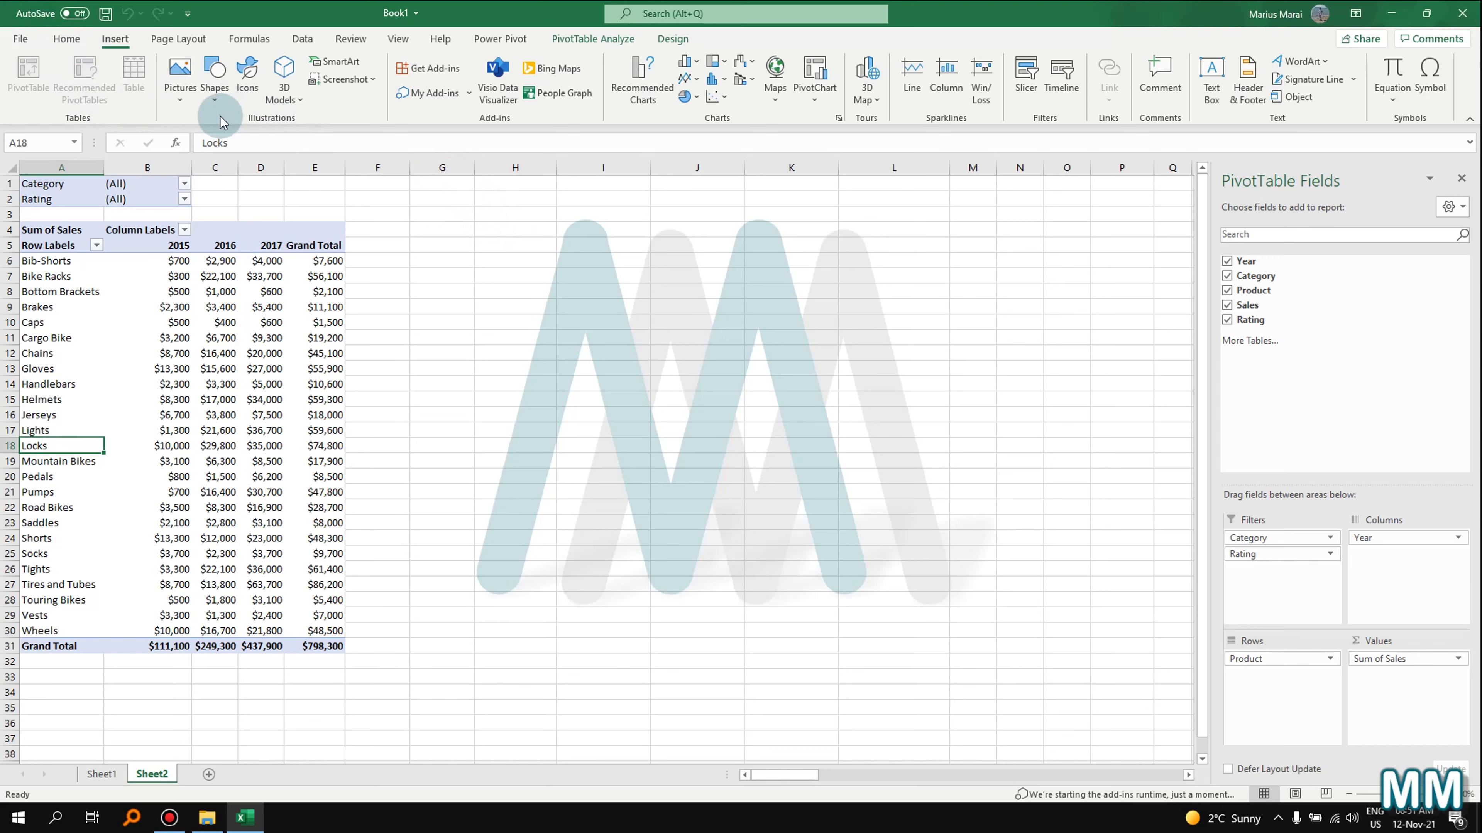
left_click(489, 292)
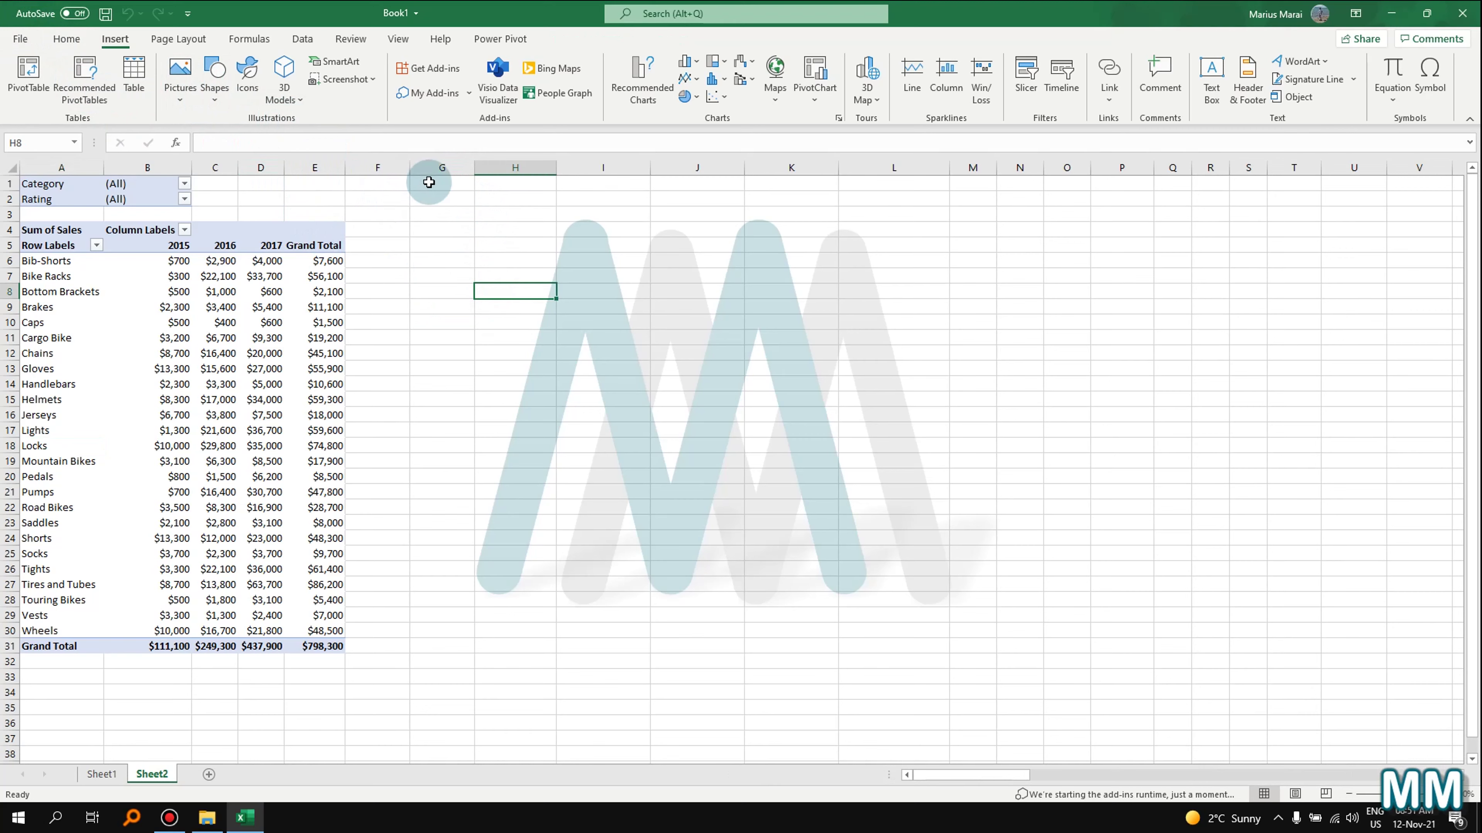
- Select cell H1 and start inserting a picture from this device, browsing the drives
left_click(478, 185)
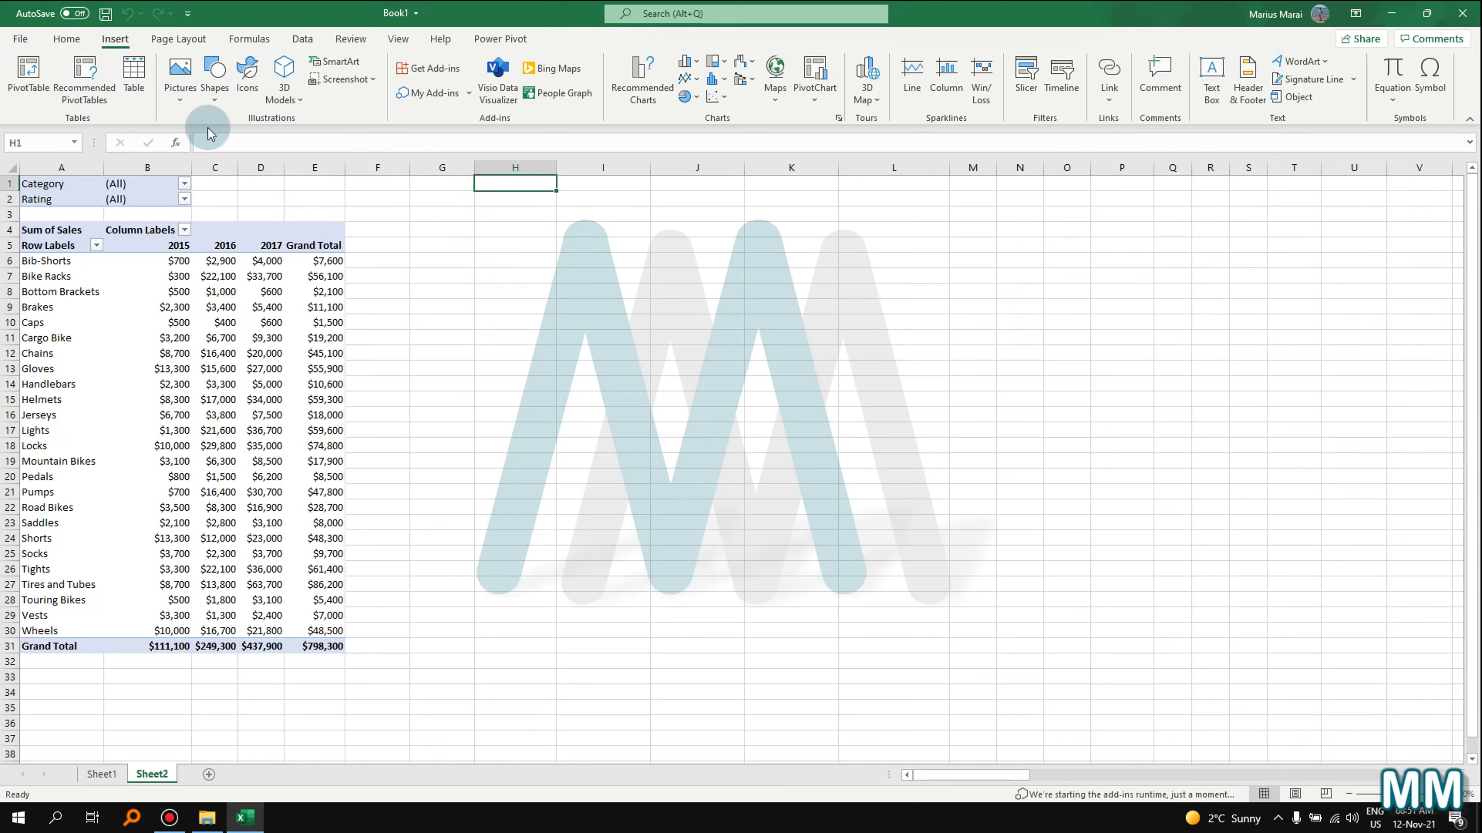
left_click(181, 103)
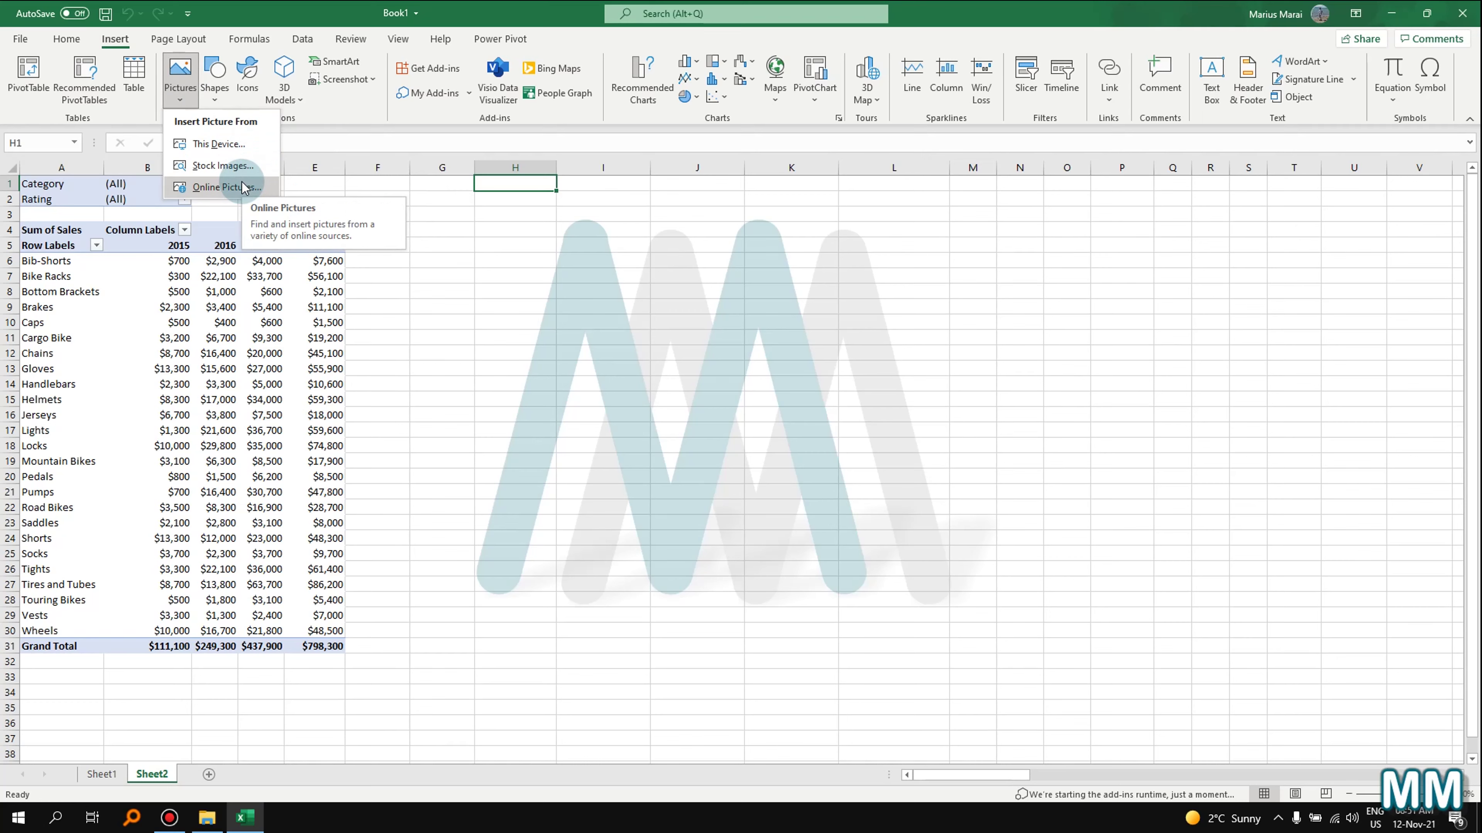
left_click(234, 146)
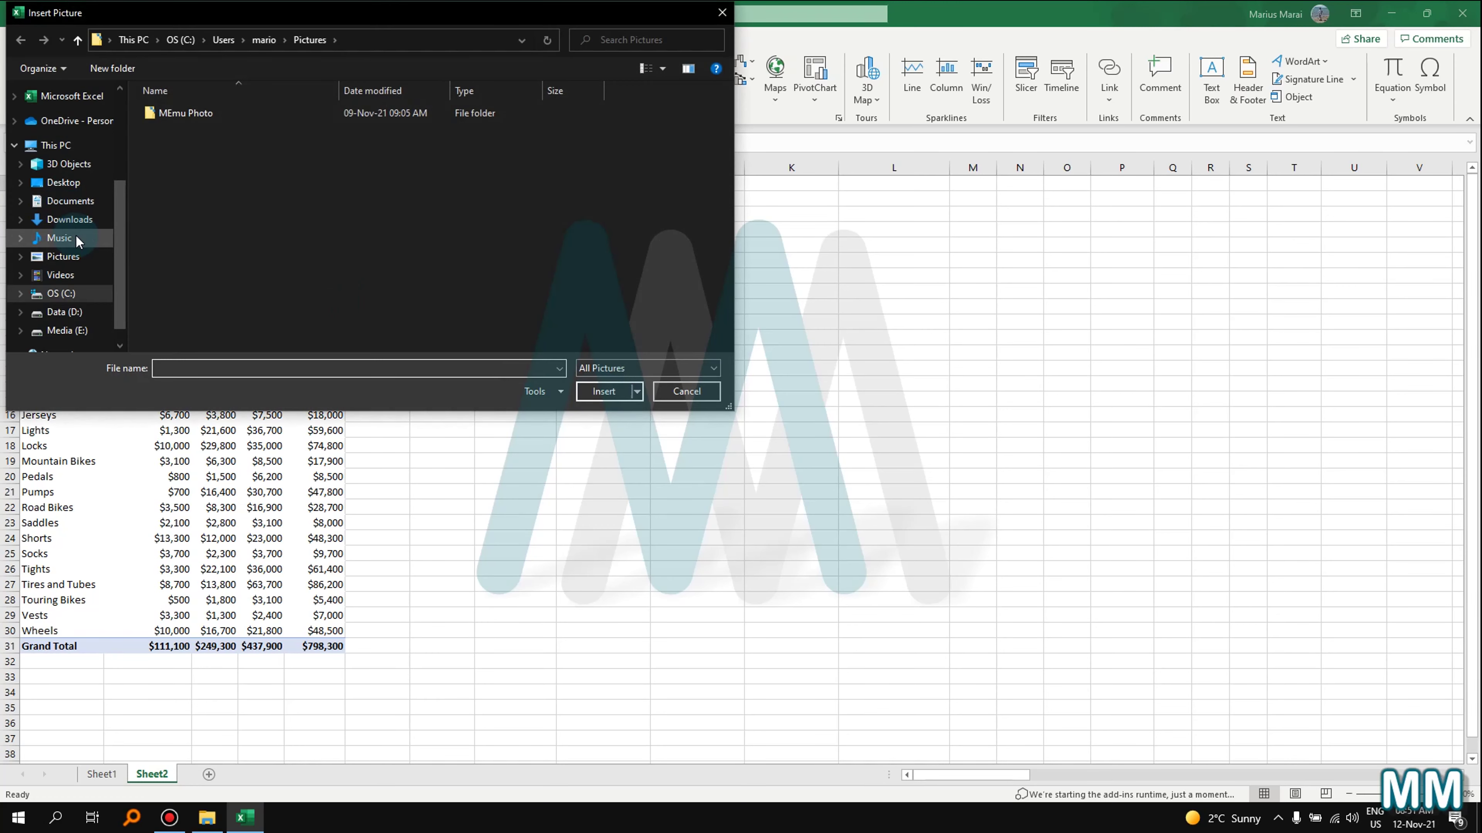
left_click(75, 256)
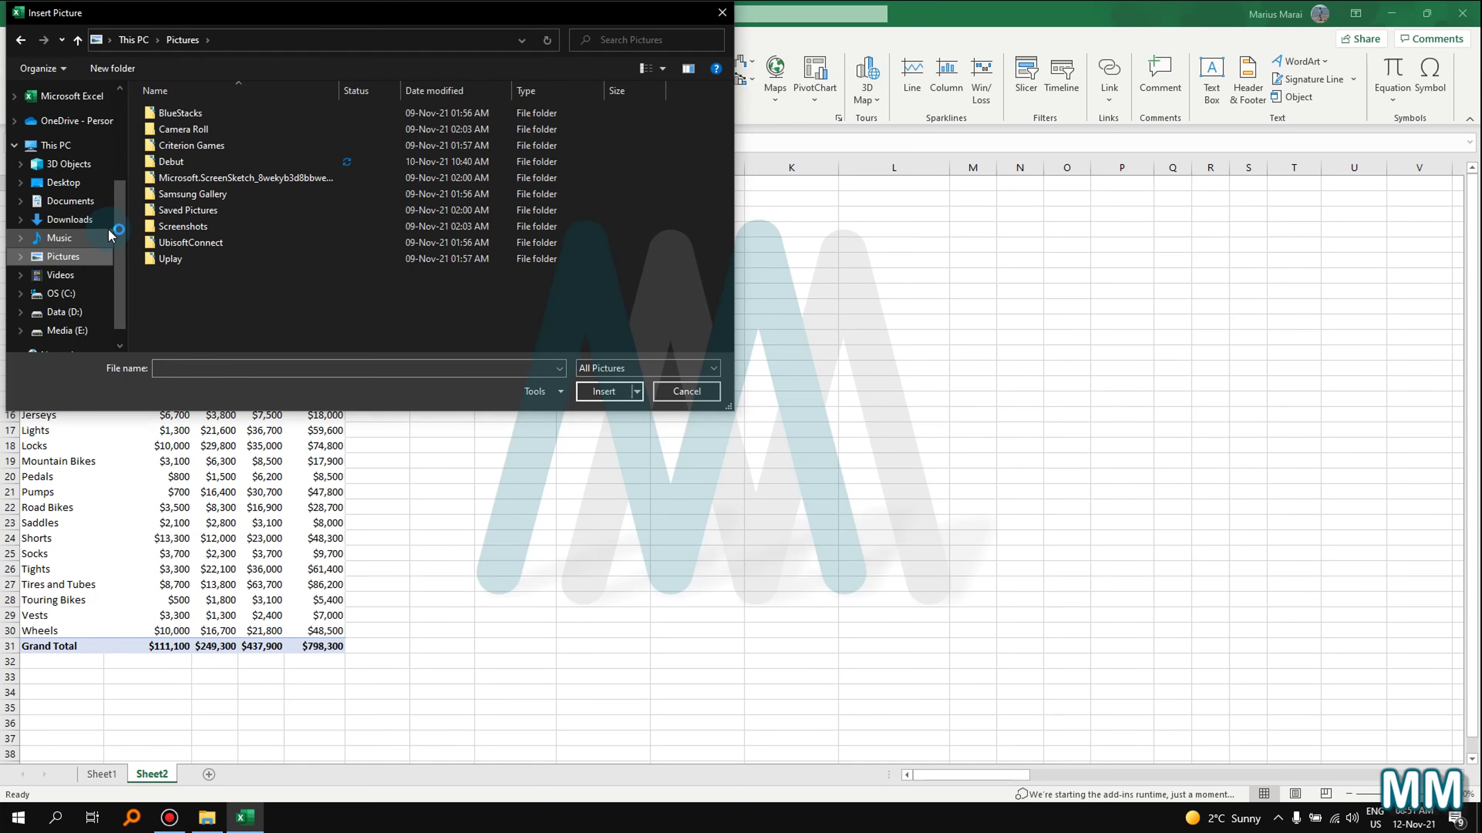
scroll(96, 257, "down", 1)
left_click(82, 309)
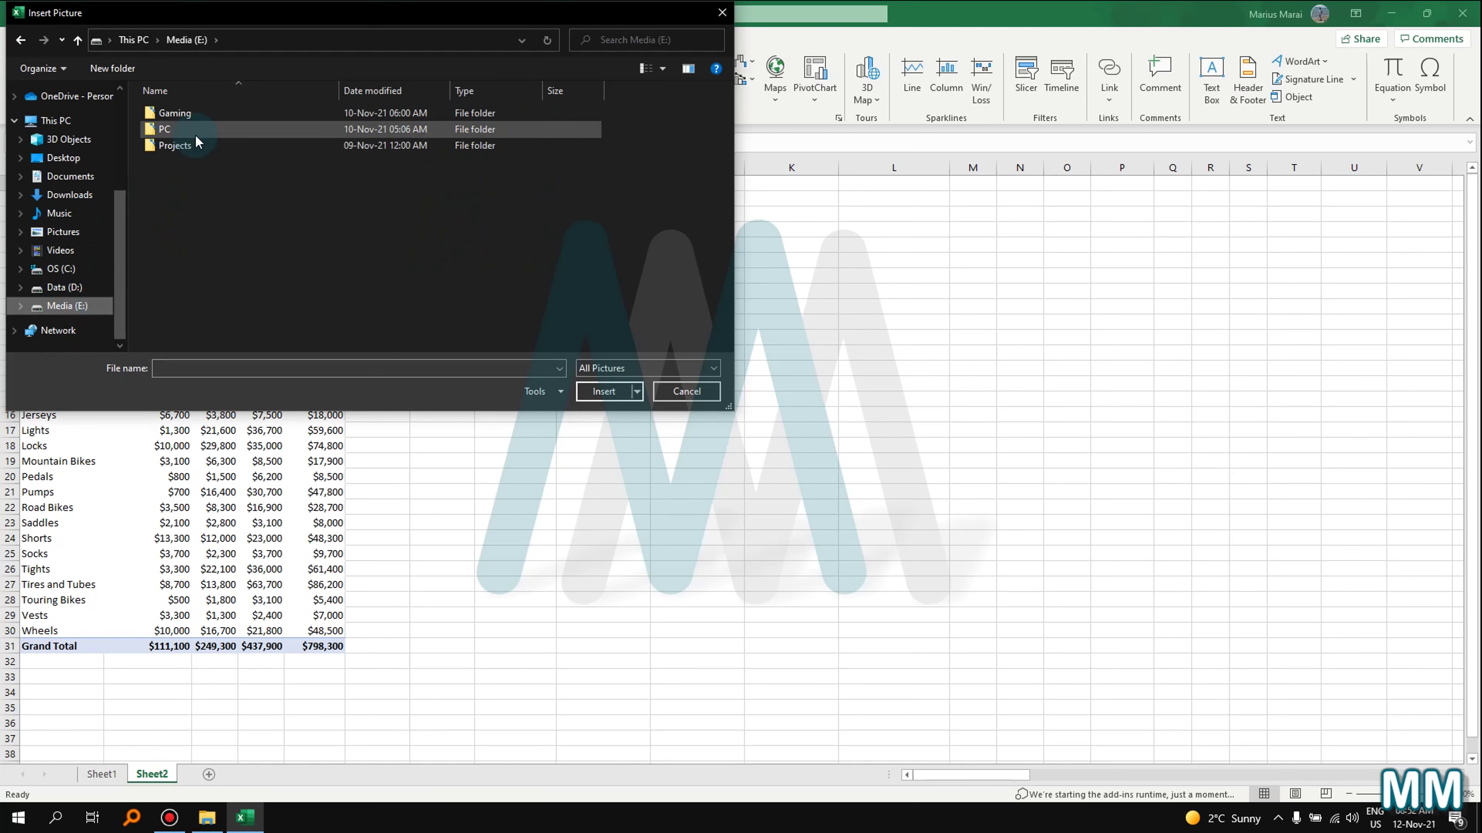
left_click(79, 290)
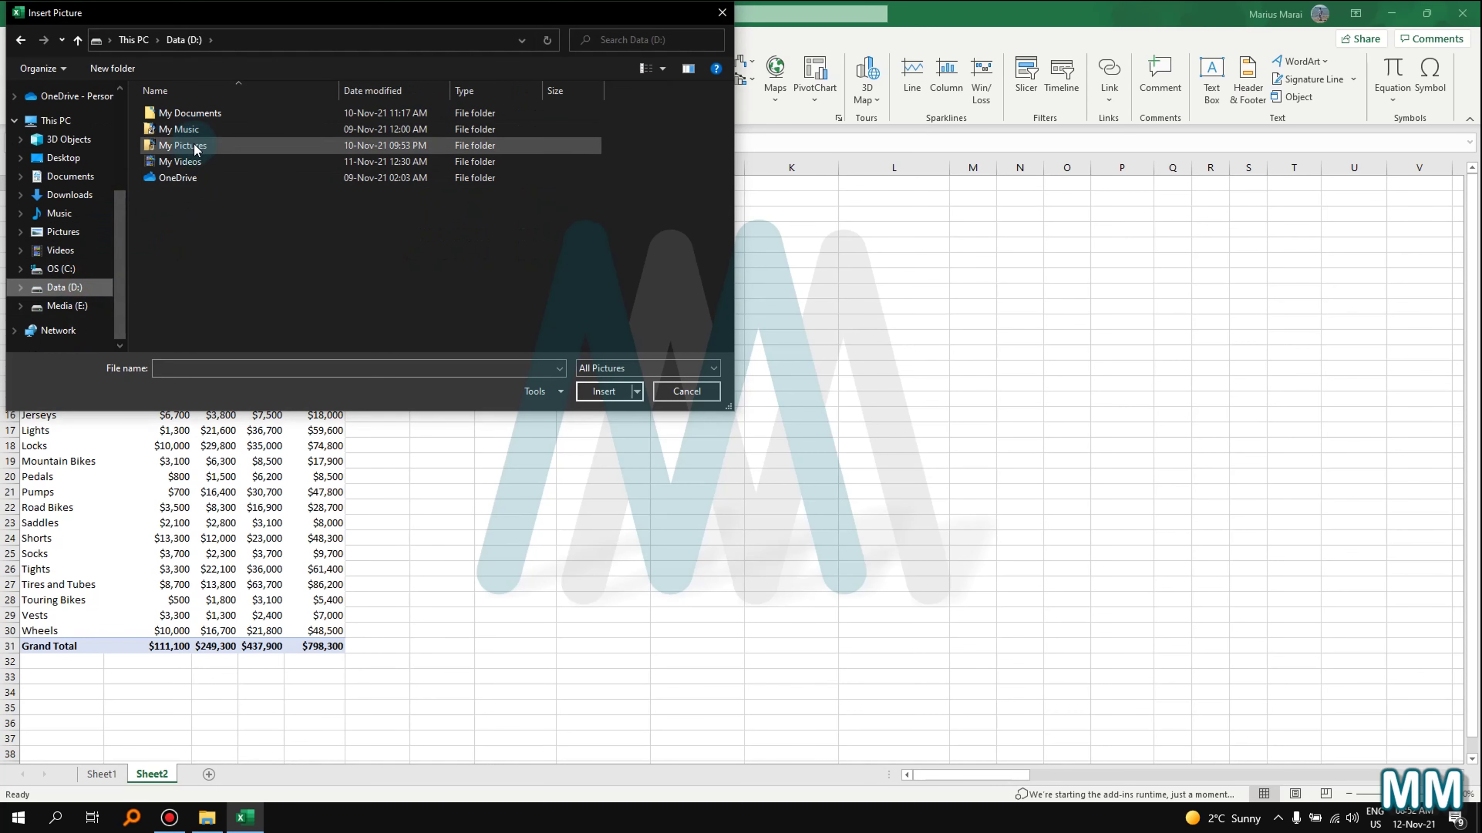
double_click(193, 142)
- Open Media (E:) > Projects > Web > YouTube > Logo and insert the watermark logo file
left_click(82, 305)
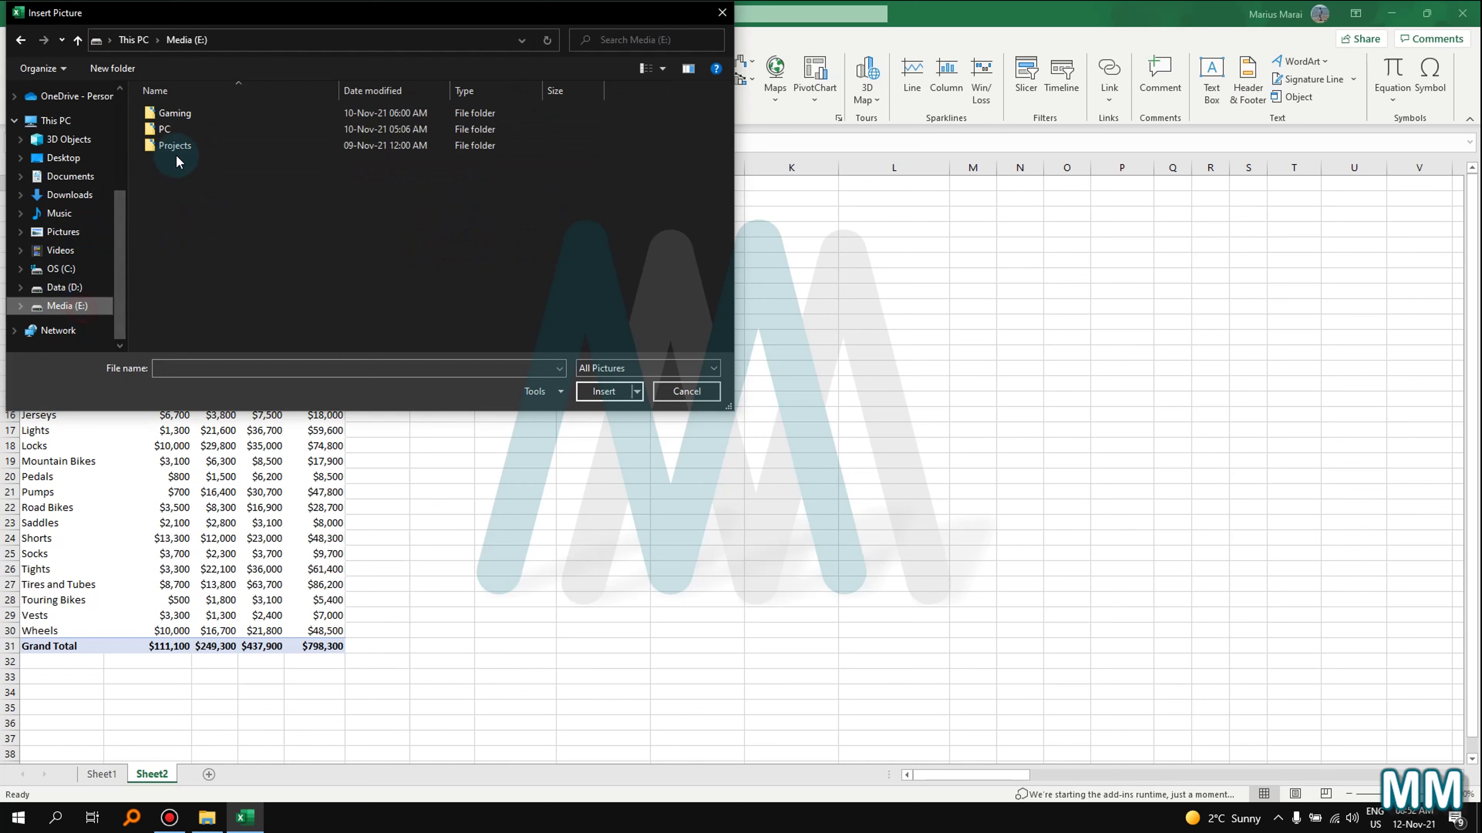
double_click(187, 146)
double_click(178, 116)
double_click(174, 130)
double_click(169, 113)
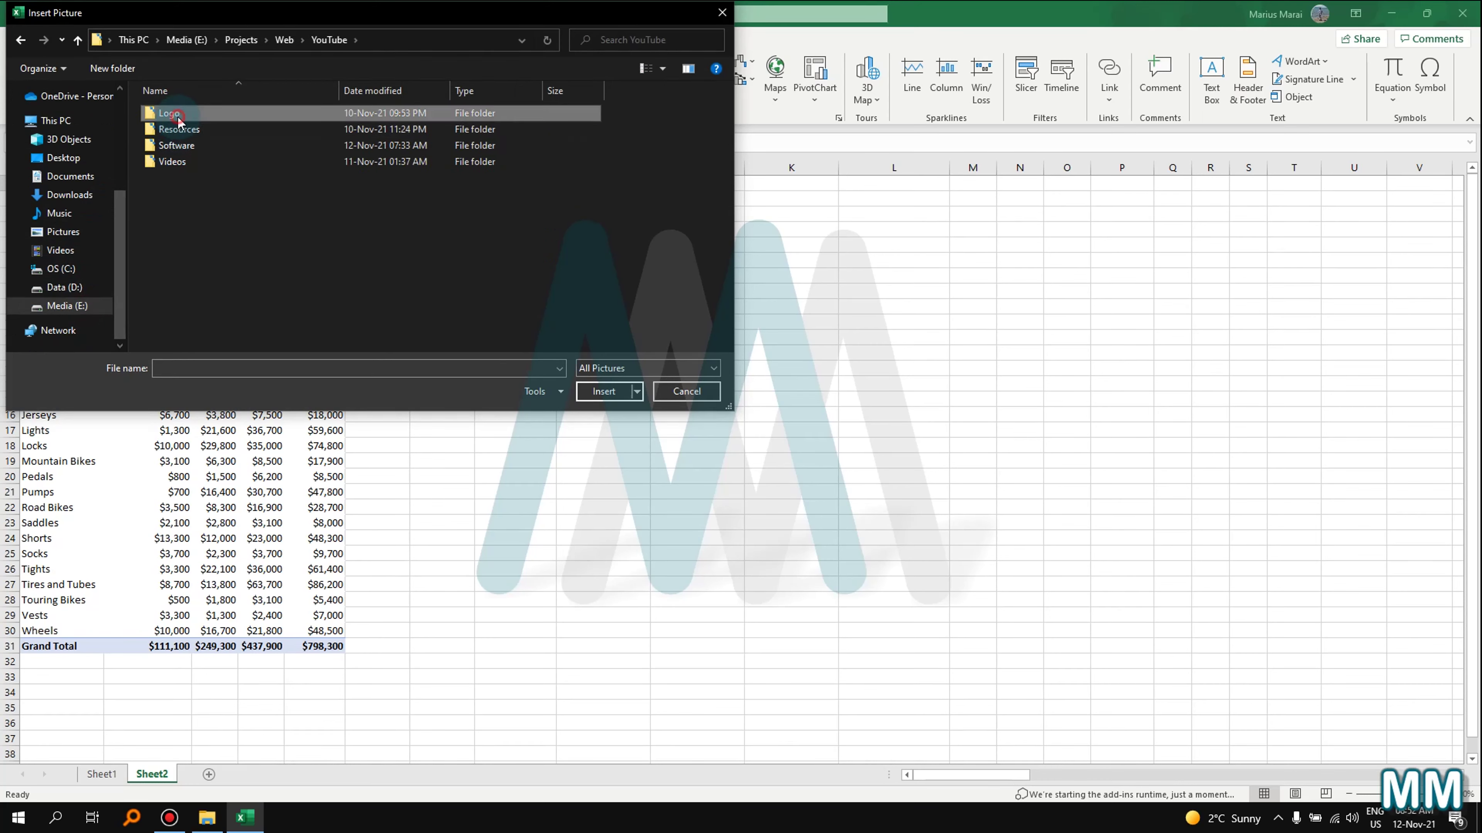
left_click(441, 150)
double_click(442, 150)
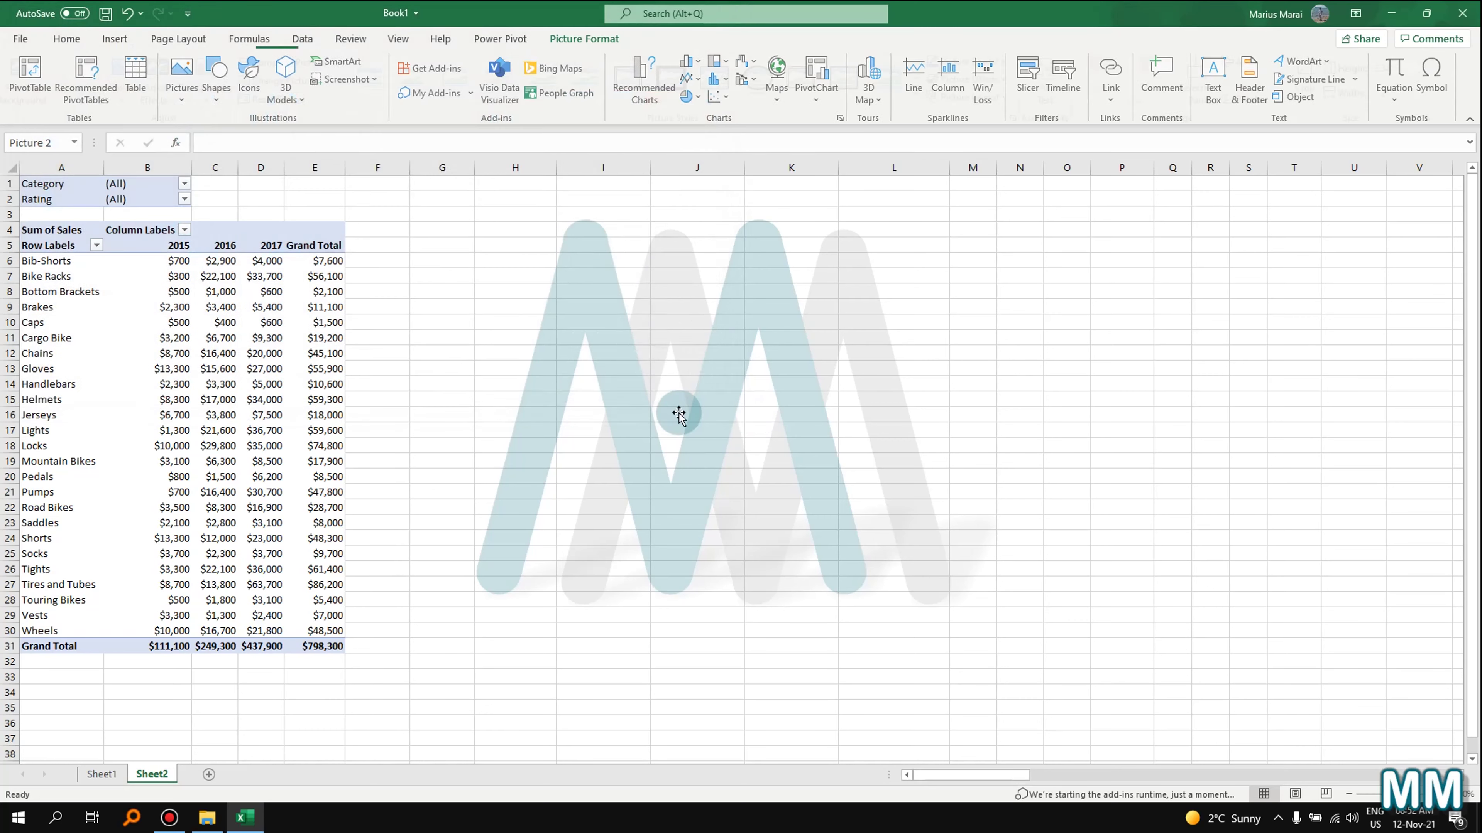
- Move the logo left beside the PivotTable and shrink it to 3.29 by 4.44 inches
left_click_drag(917, 400, 849, 402)
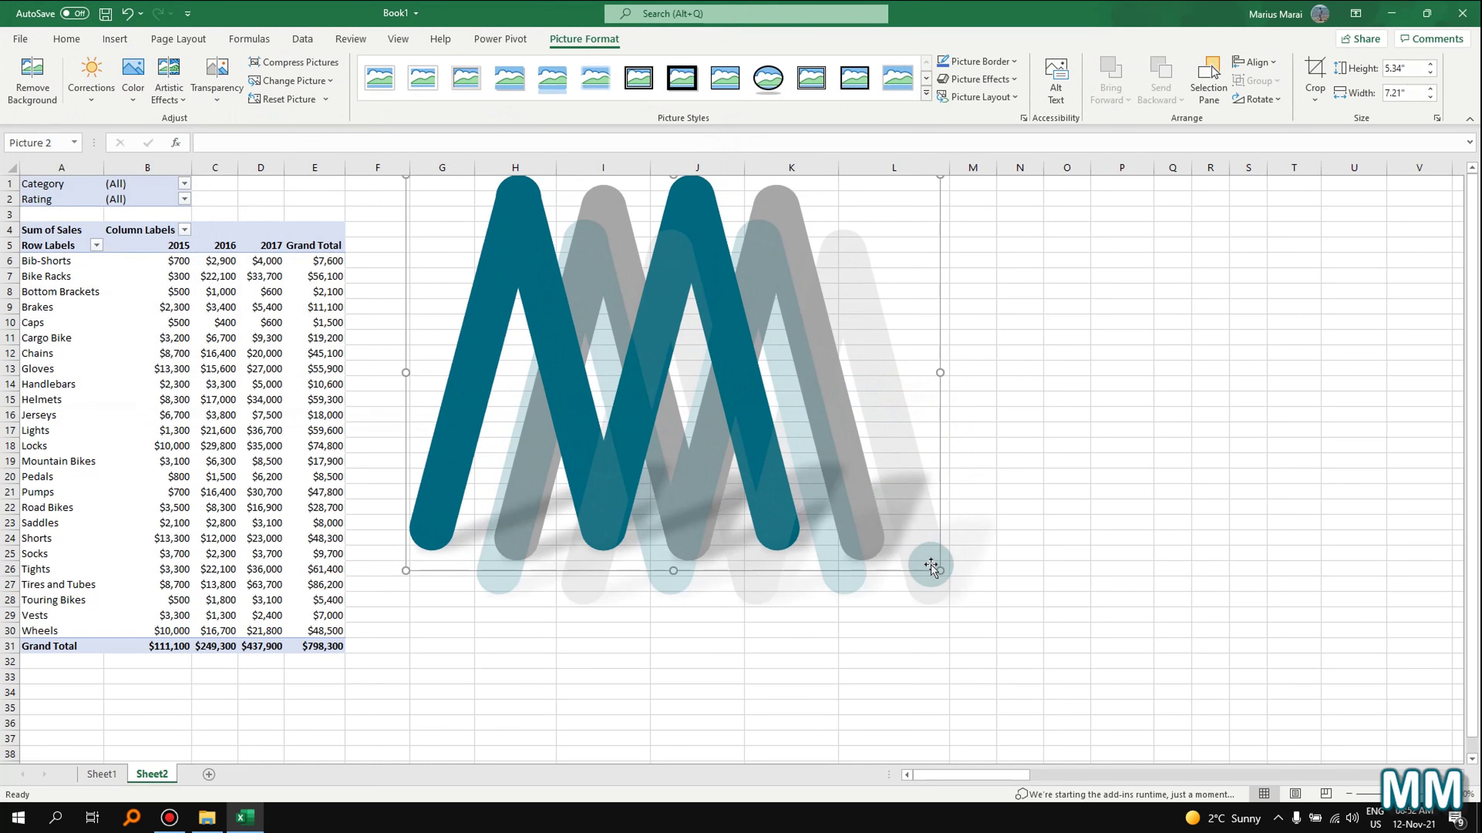
left_click_drag(935, 569, 736, 328)
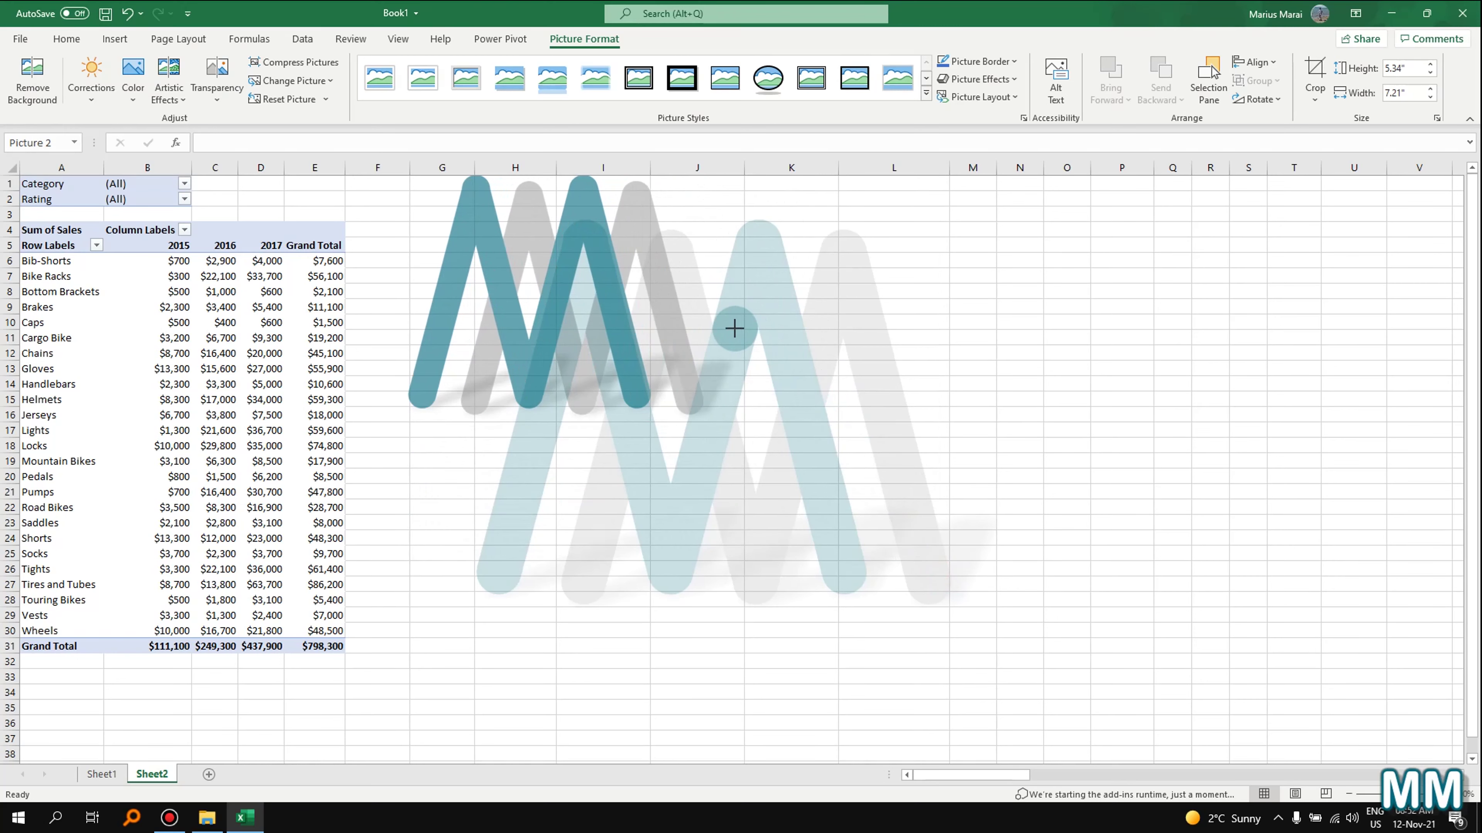
left_click(894, 321)
left_click(664, 285)
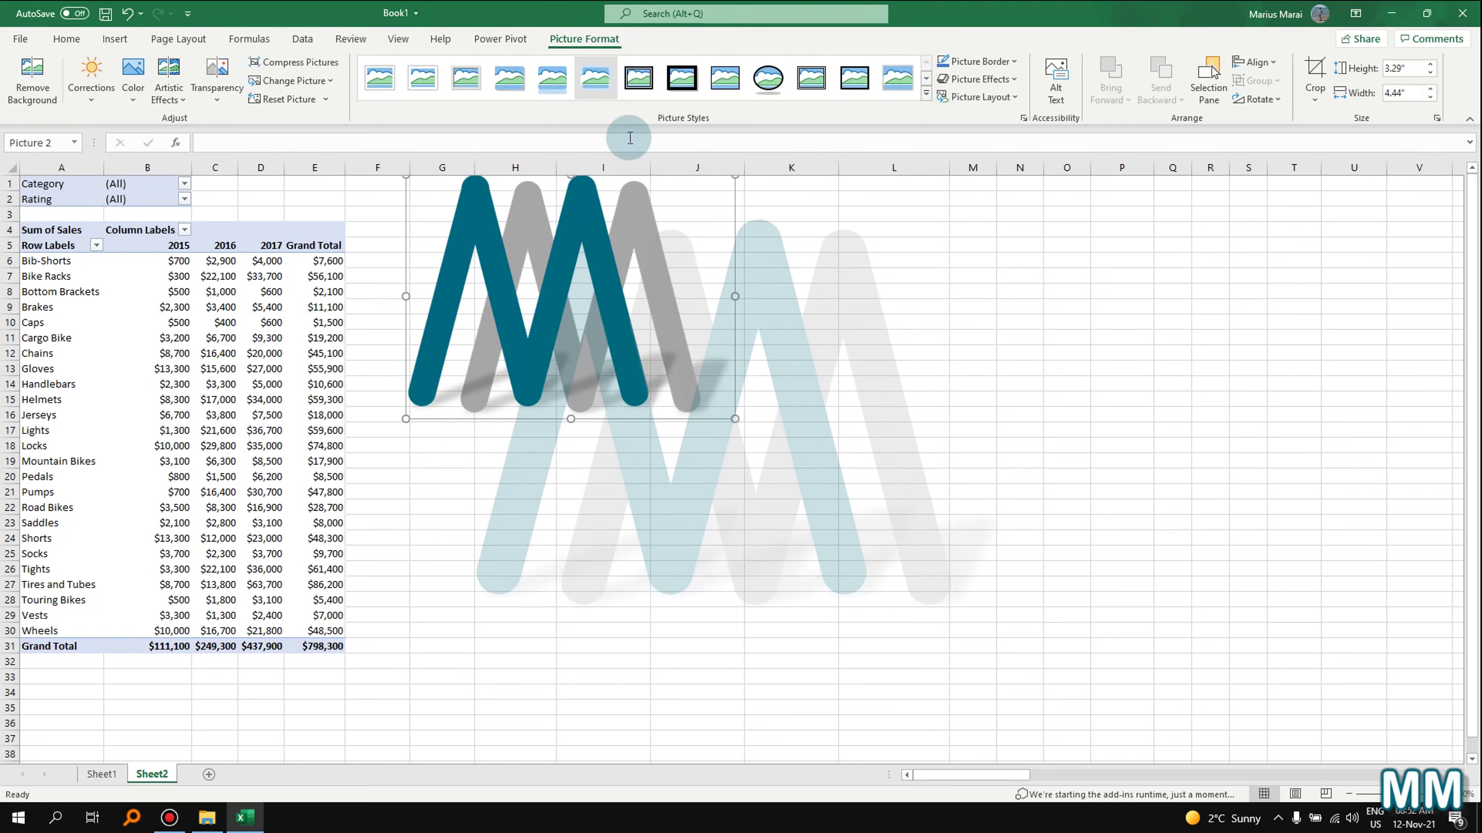
left_click(779, 312)
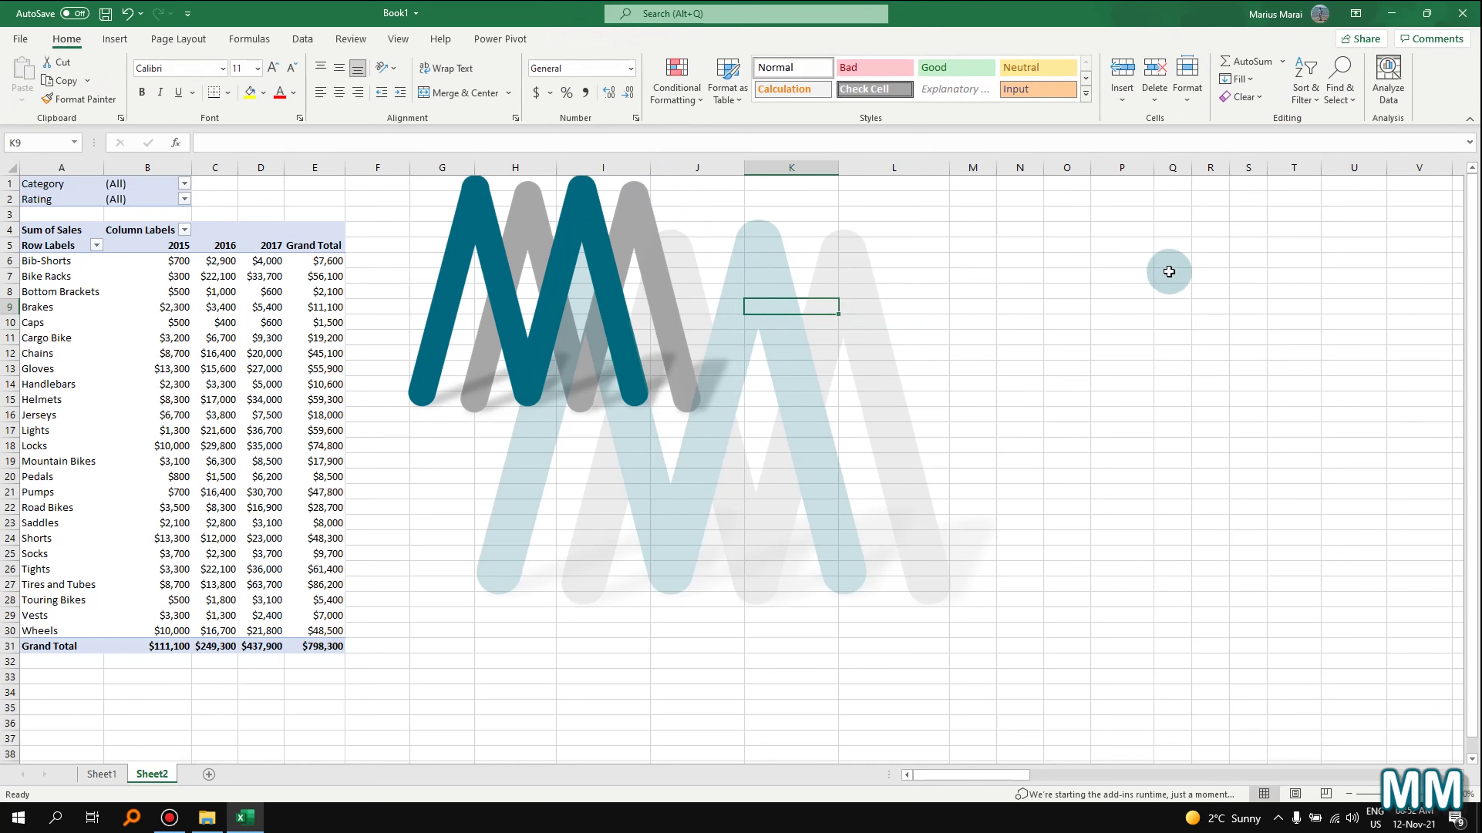
left_click(594, 240)
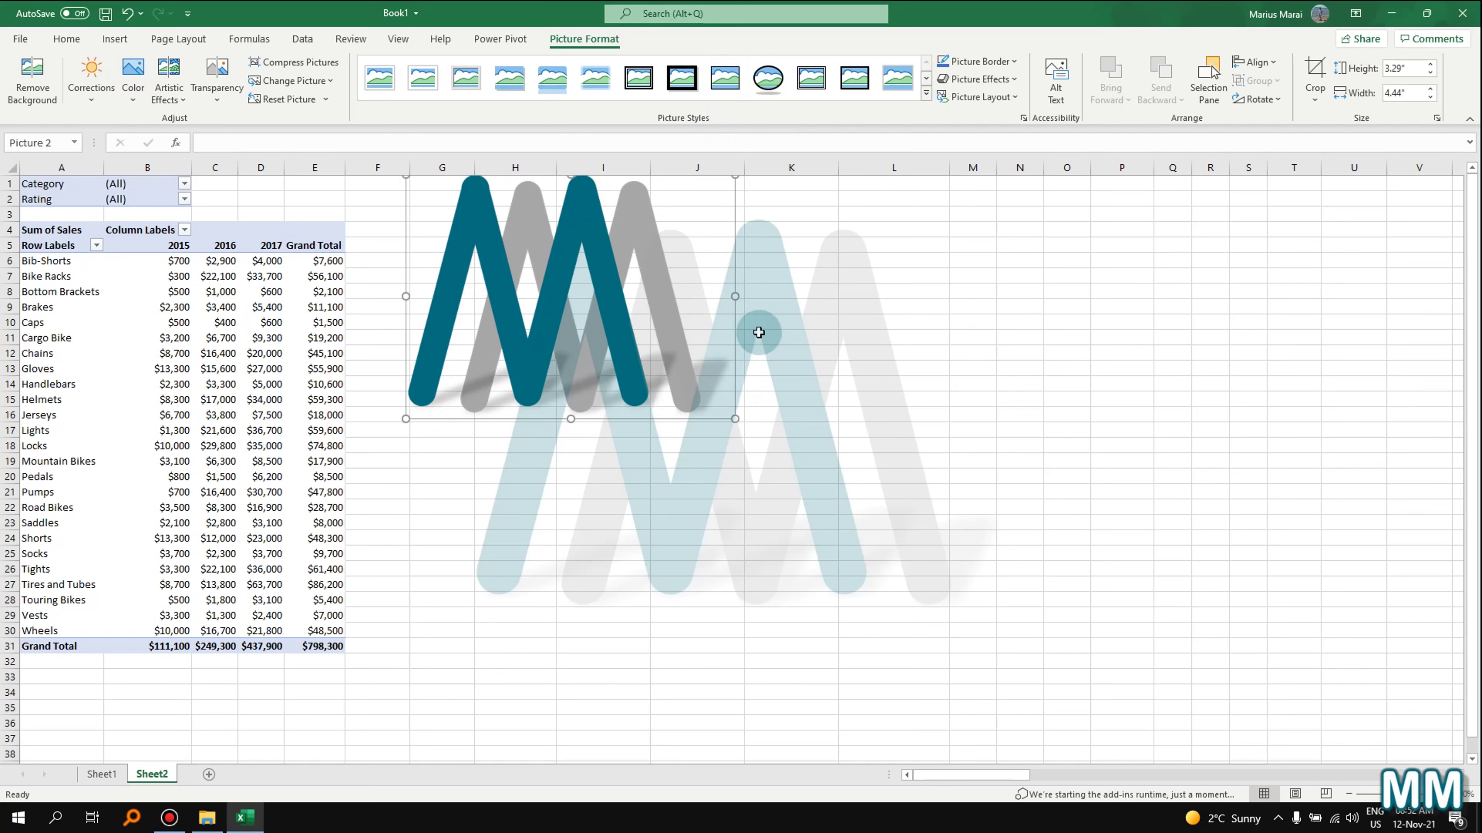
left_click(805, 324)
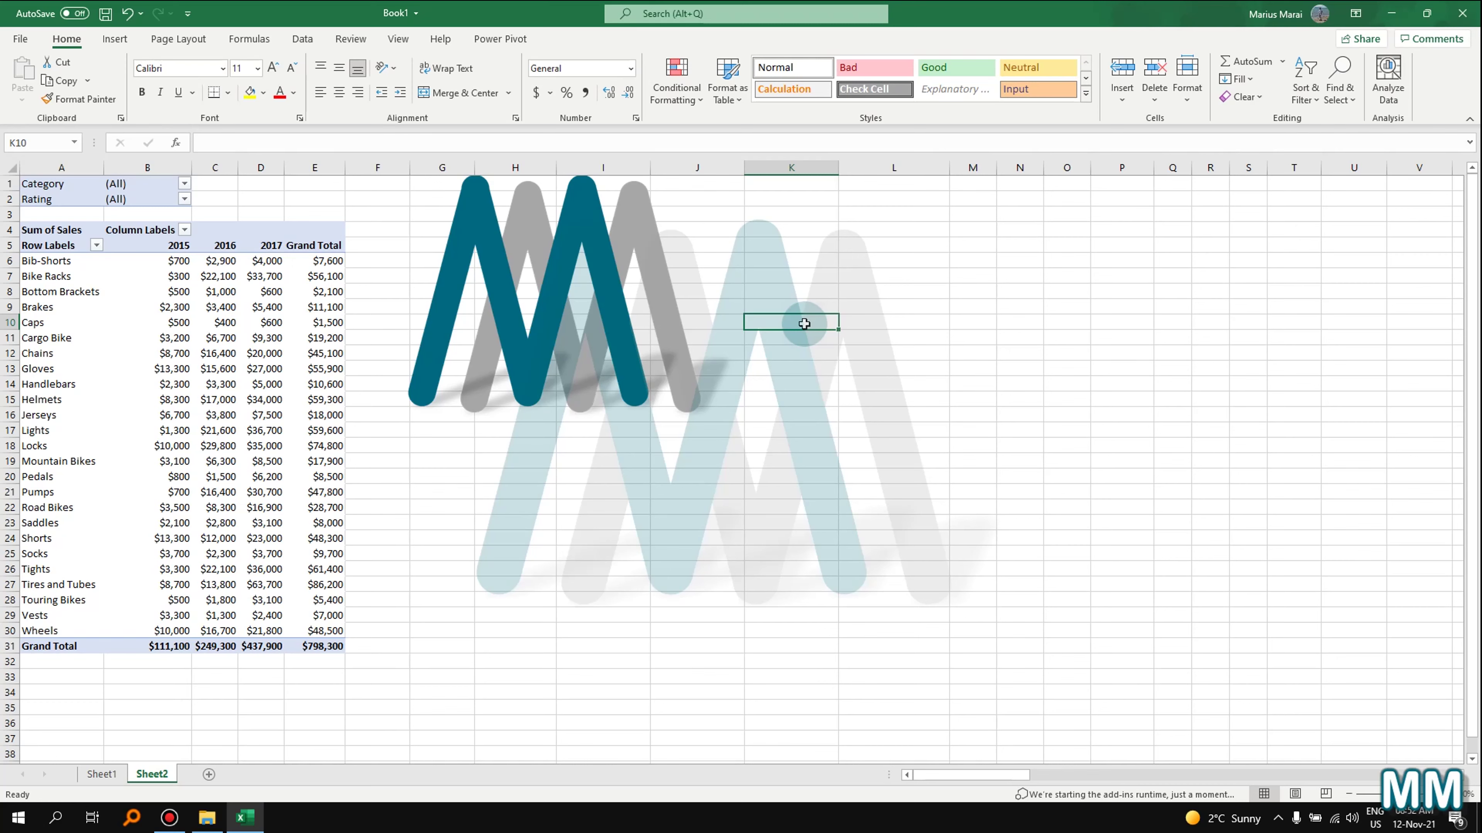
- Draw a 1.64" by 4.54" blue rectangle from K2 across to column O beside the logo
left_click(115, 39)
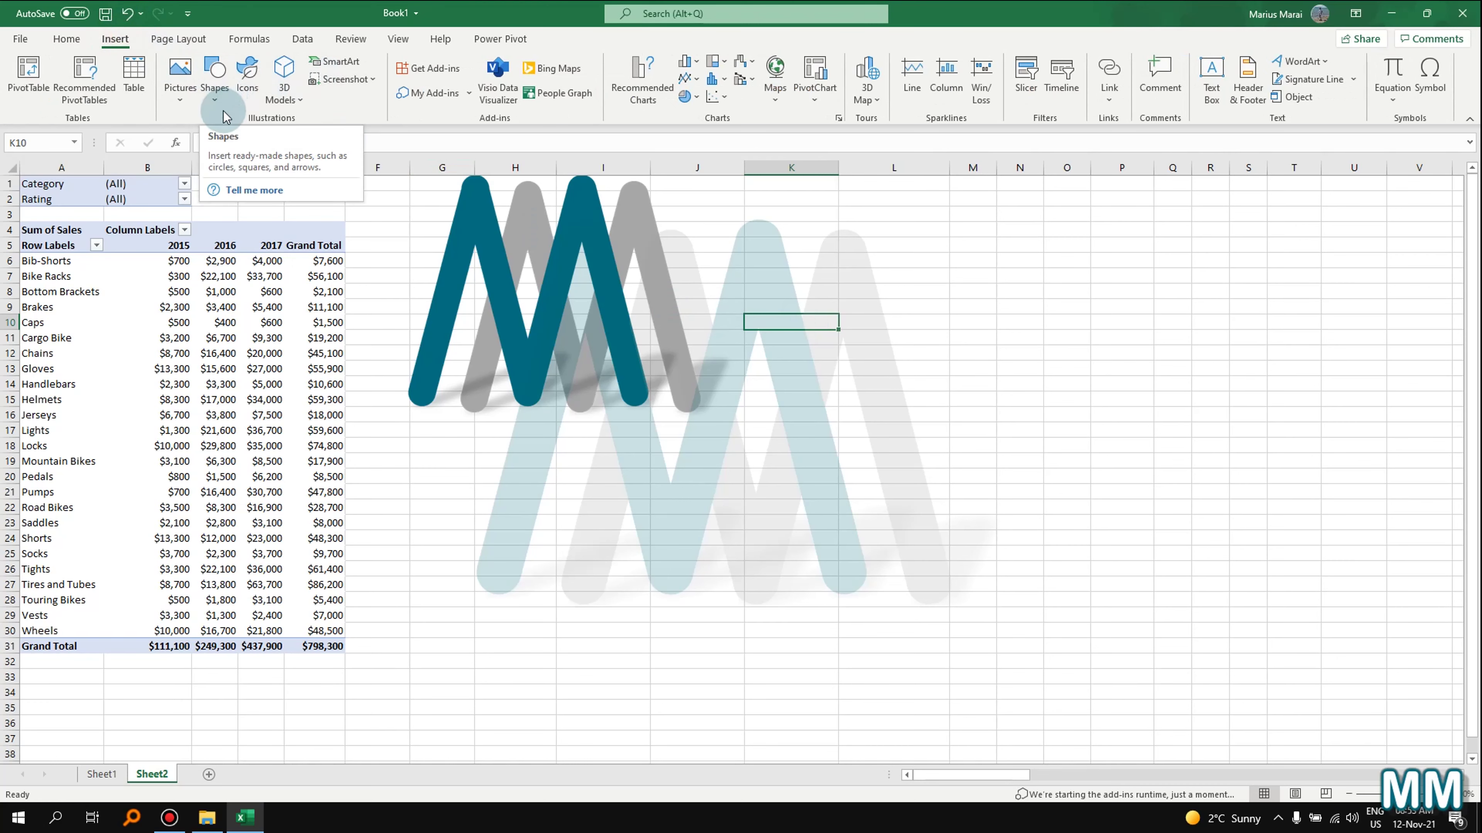
left_click(216, 96)
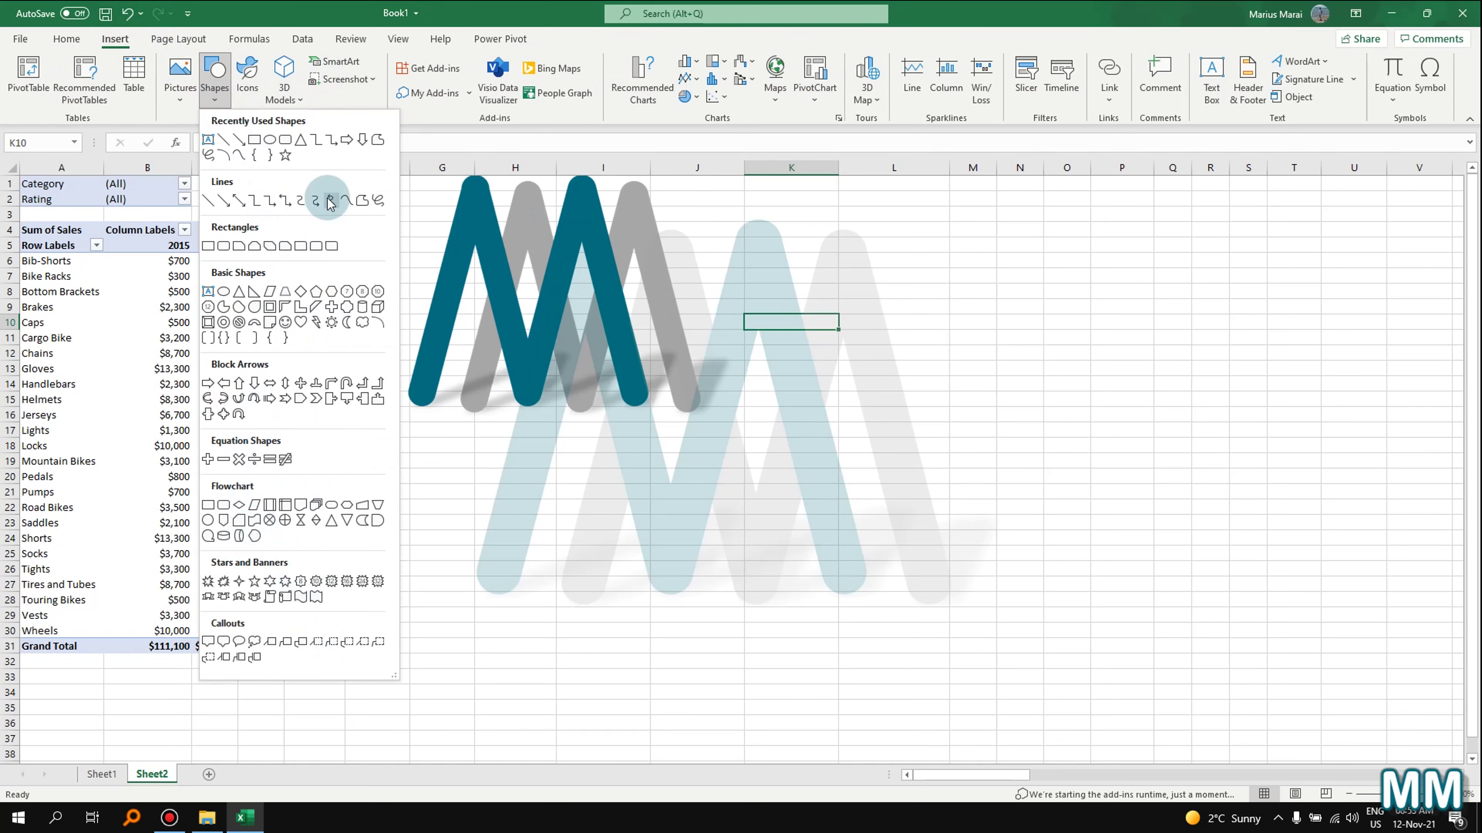
left_click(257, 143)
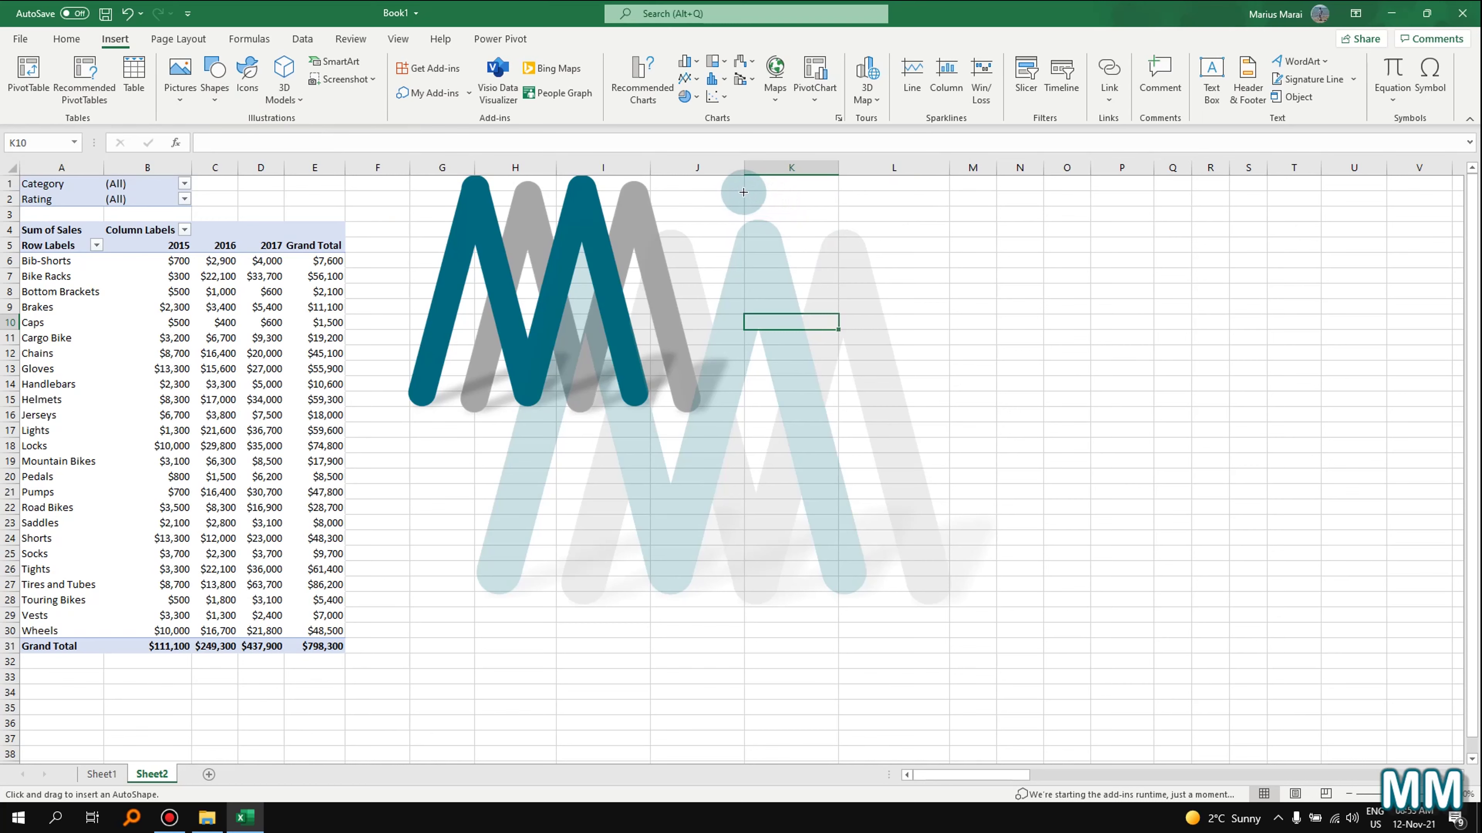
left_click_drag(743, 192, 1079, 313)
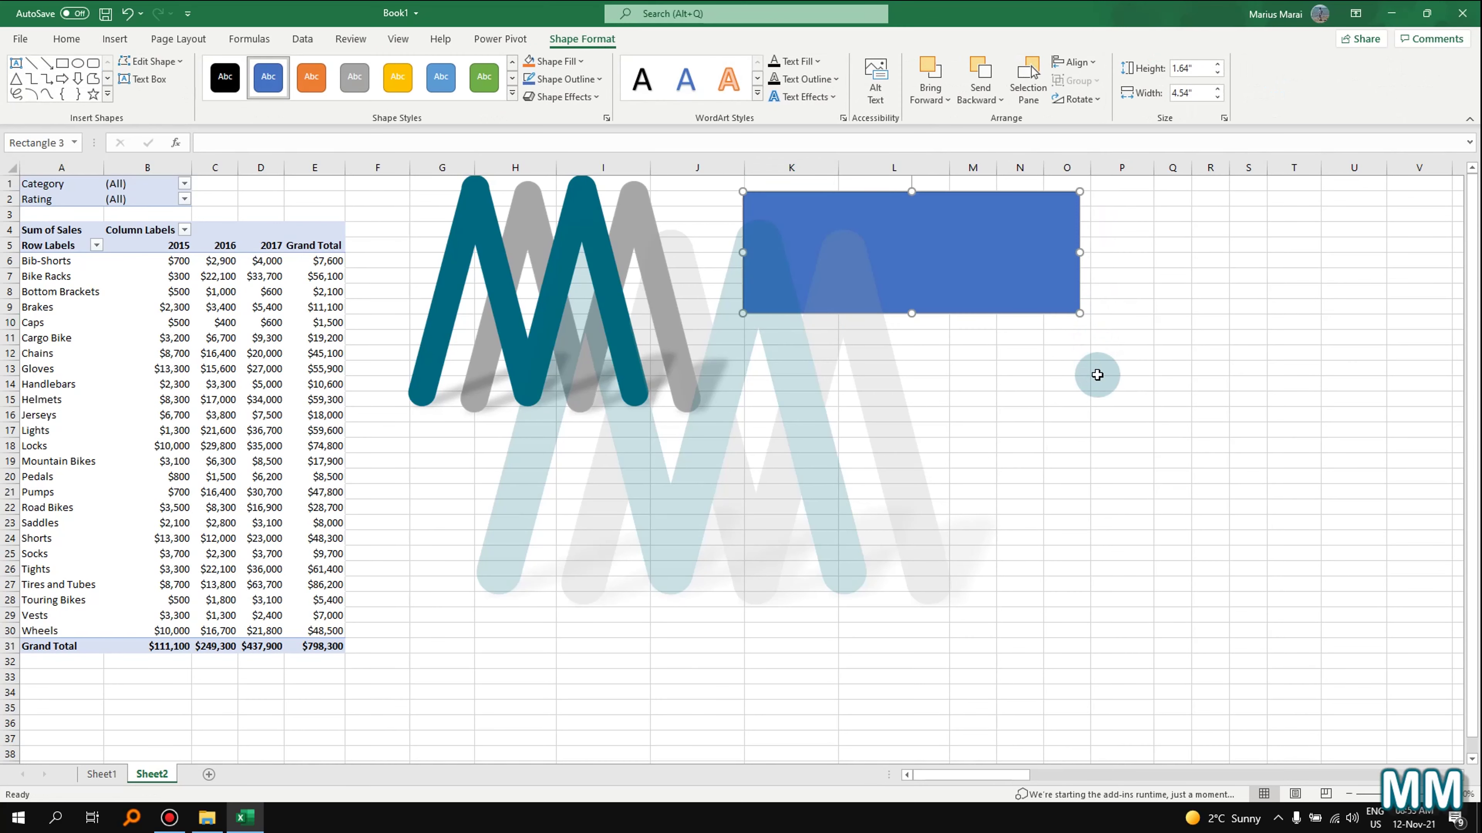
left_click(792, 352)
left_click(813, 270)
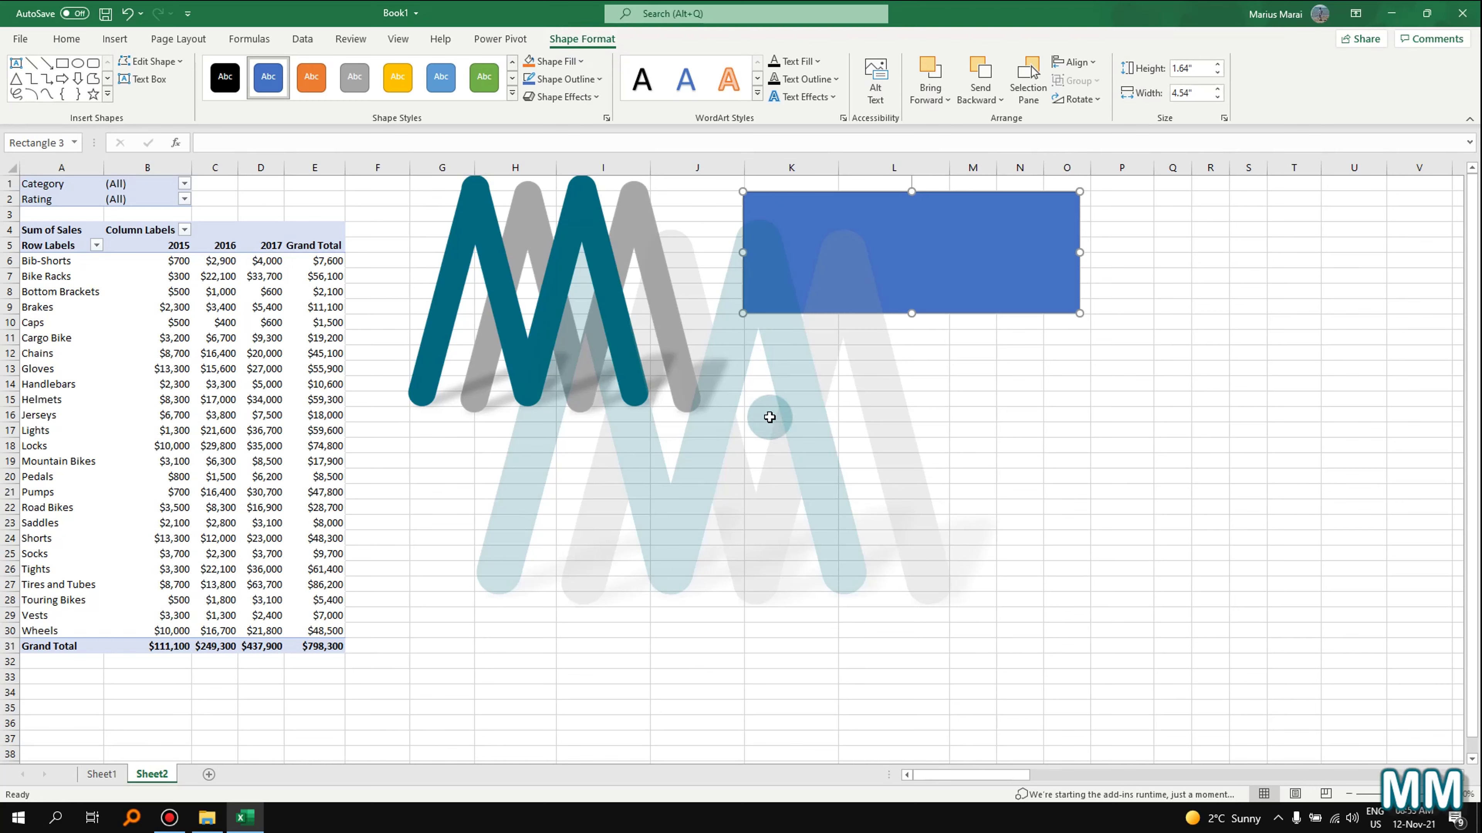
left_click(835, 394)
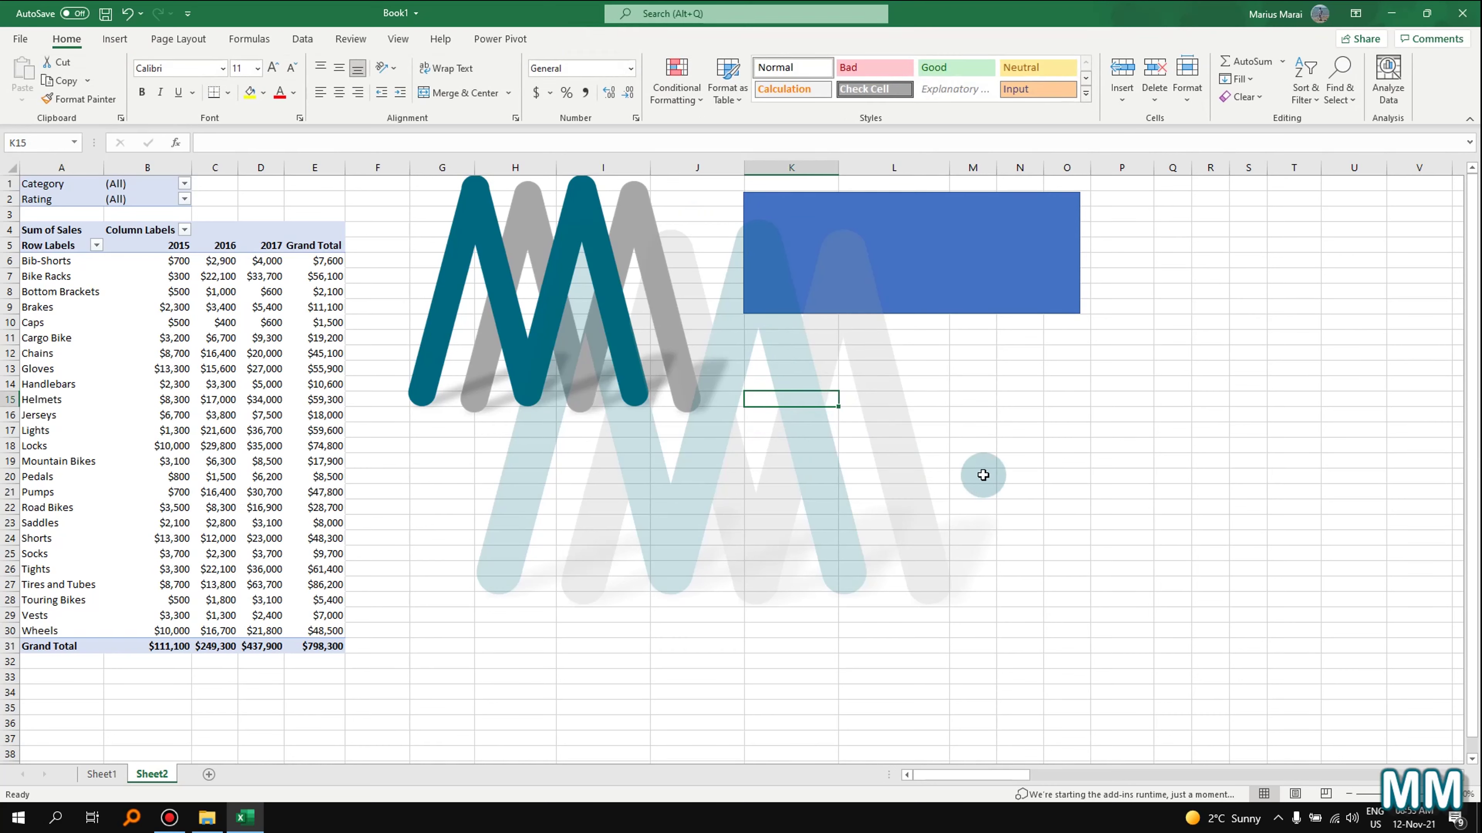
left_click(824, 239)
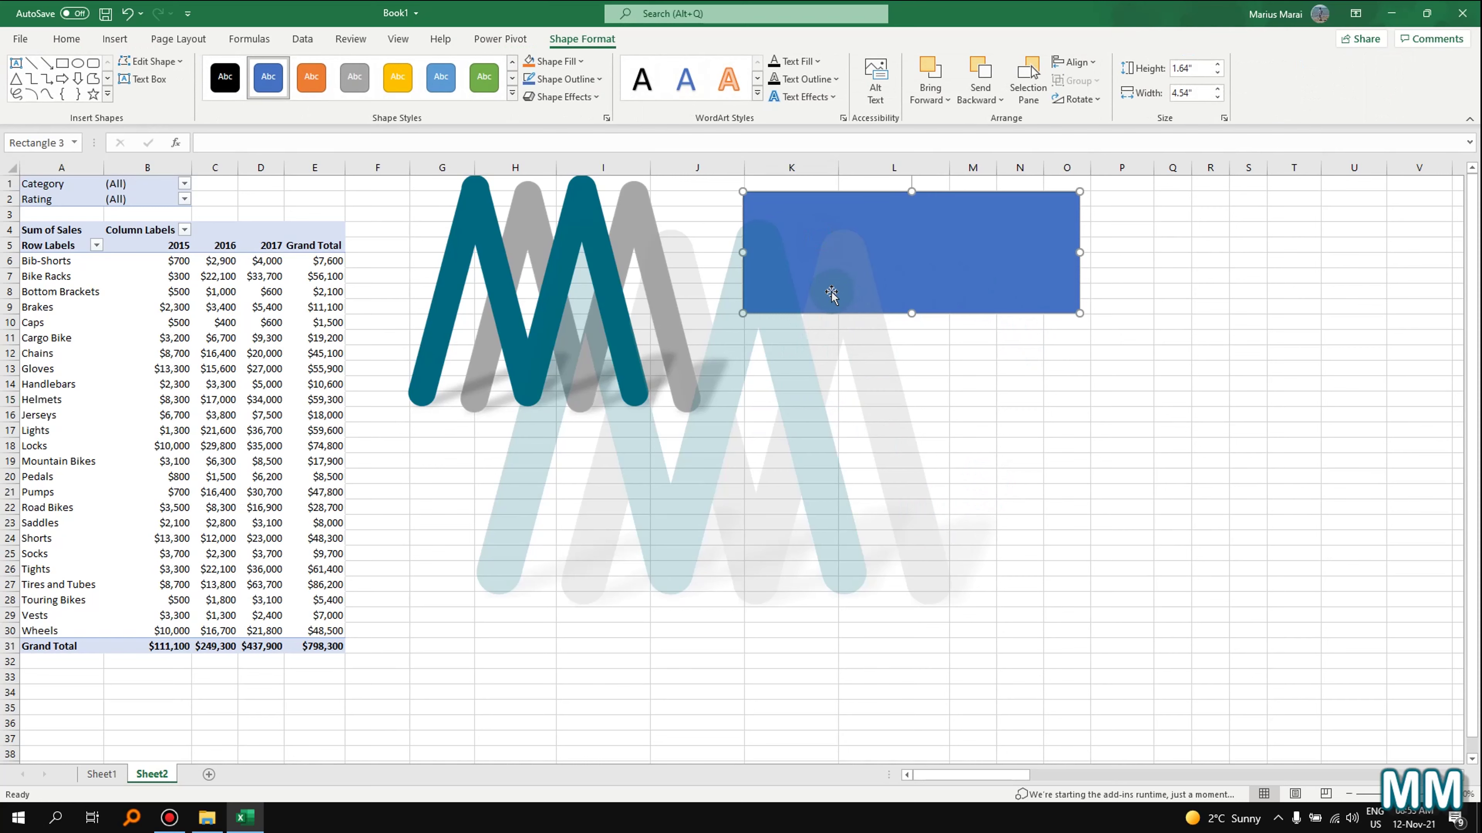
- Fill the rectangle with solid red in the Format Shape pane
right_click(812, 286)
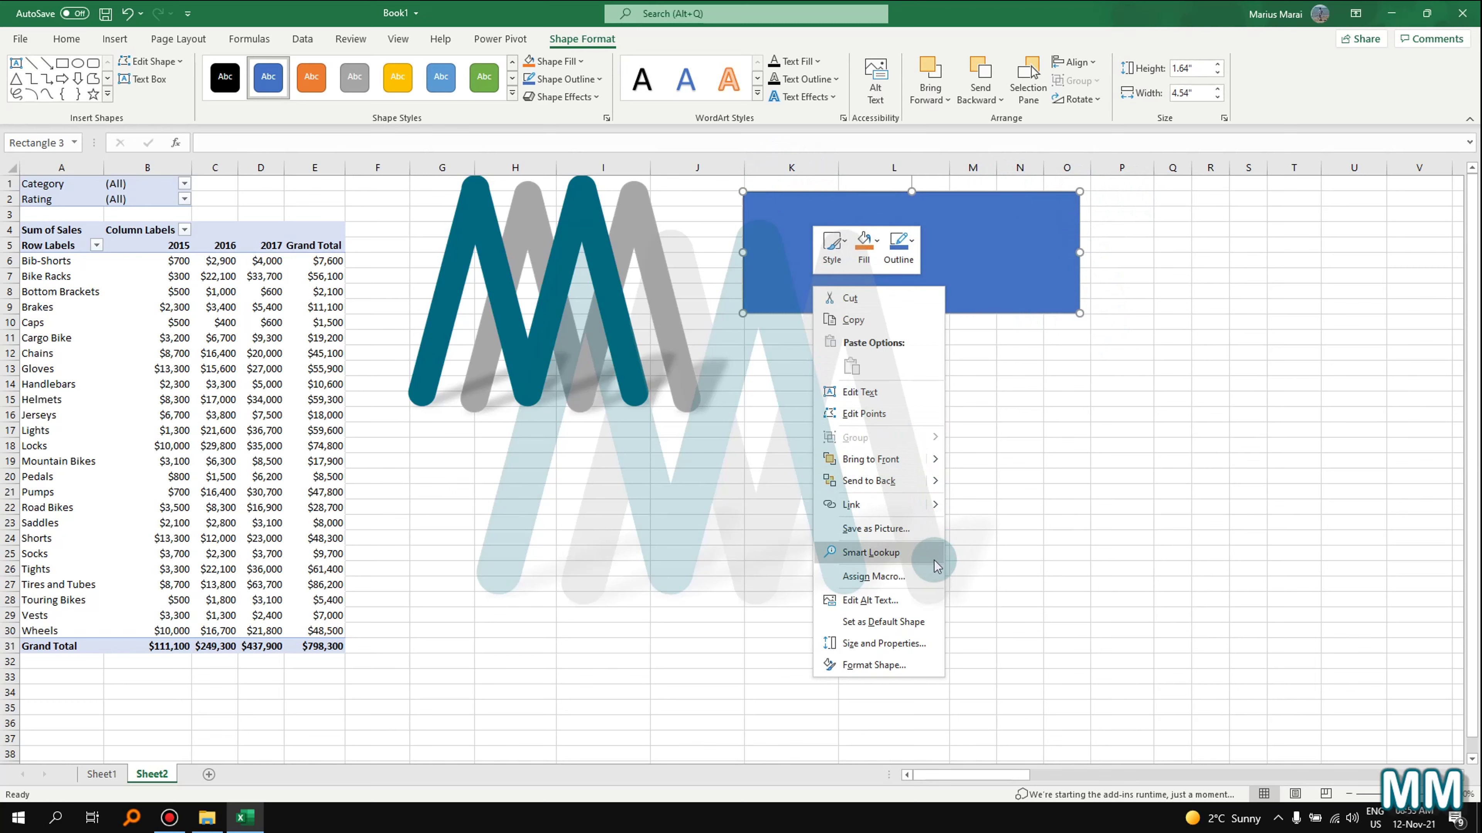
left_click(912, 673)
left_click(1252, 265)
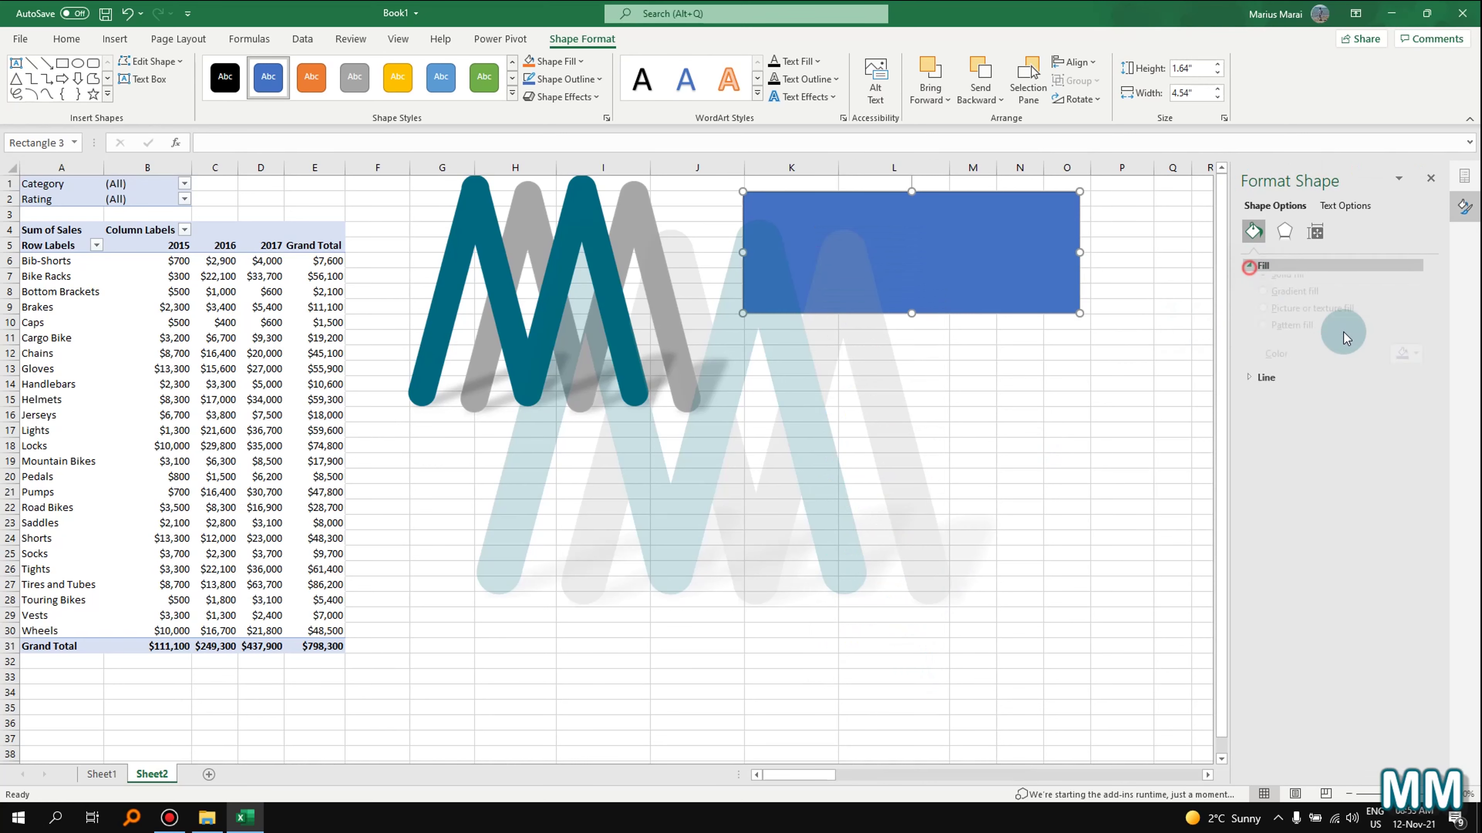
left_click(1406, 384)
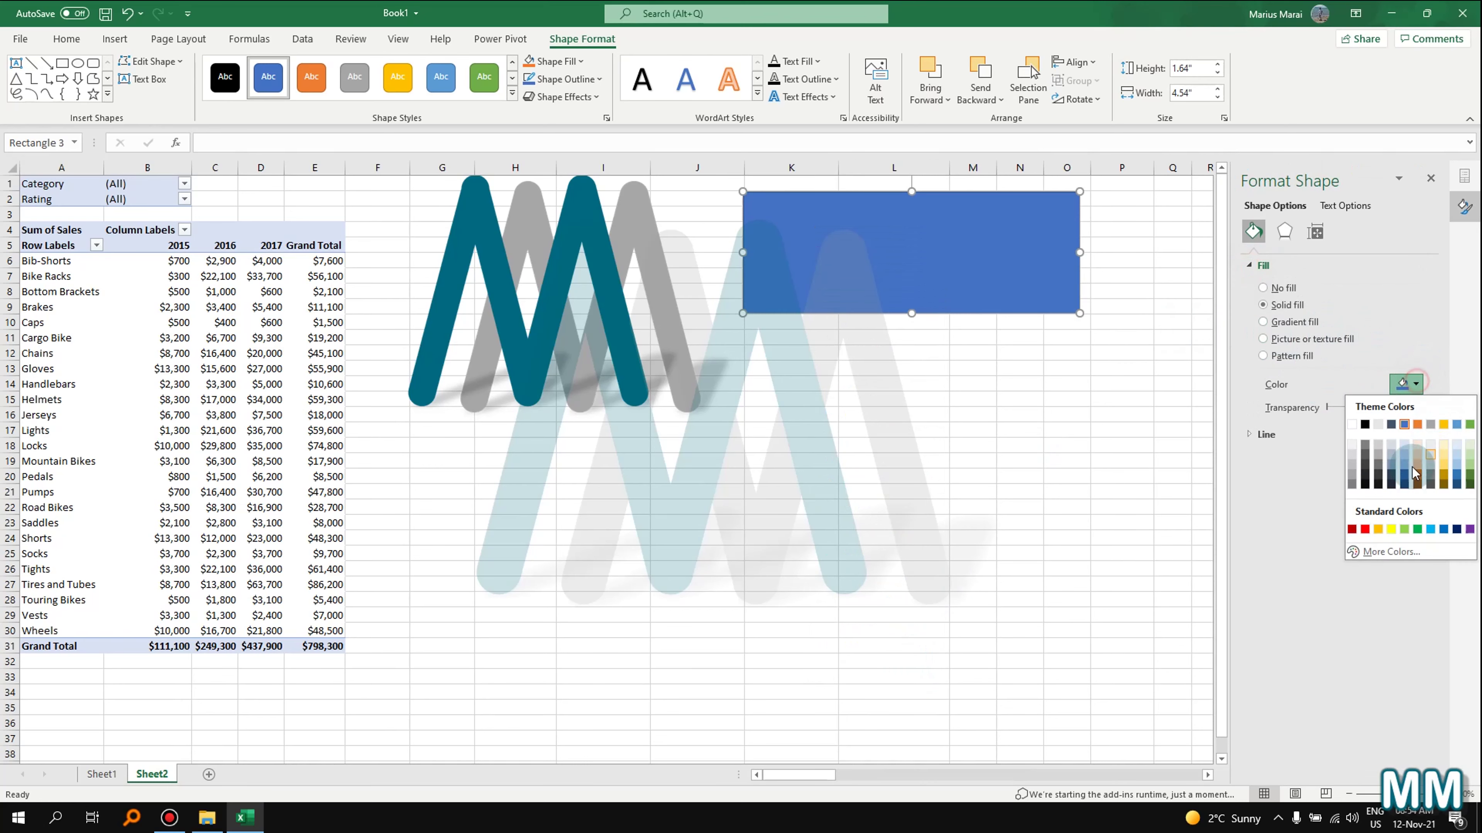
left_click(1365, 529)
- Give the rectangle a dark blue outline 3.75 pt wide
left_click(1242, 435)
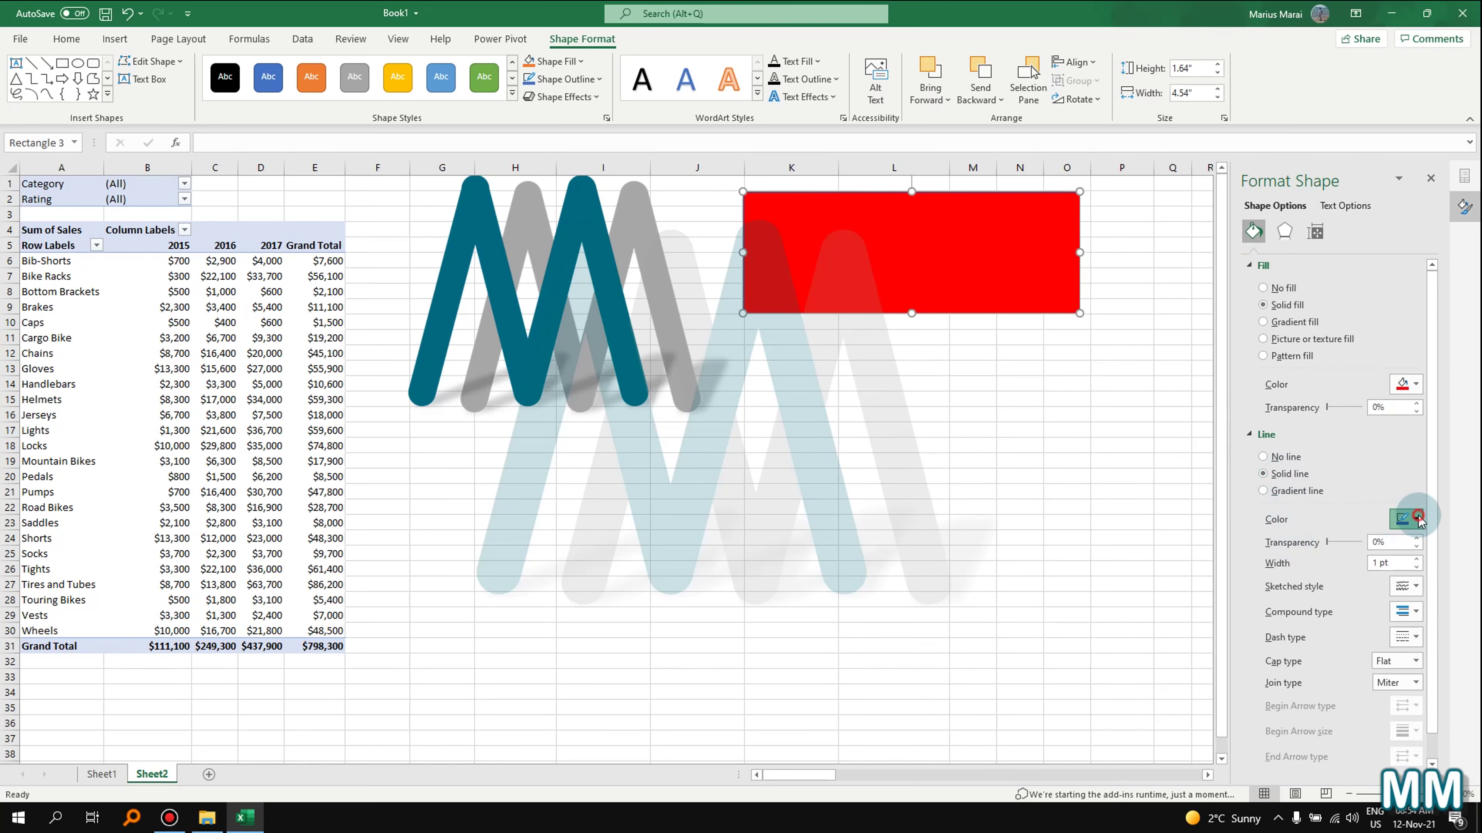
left_click(1417, 519)
left_click(1404, 622)
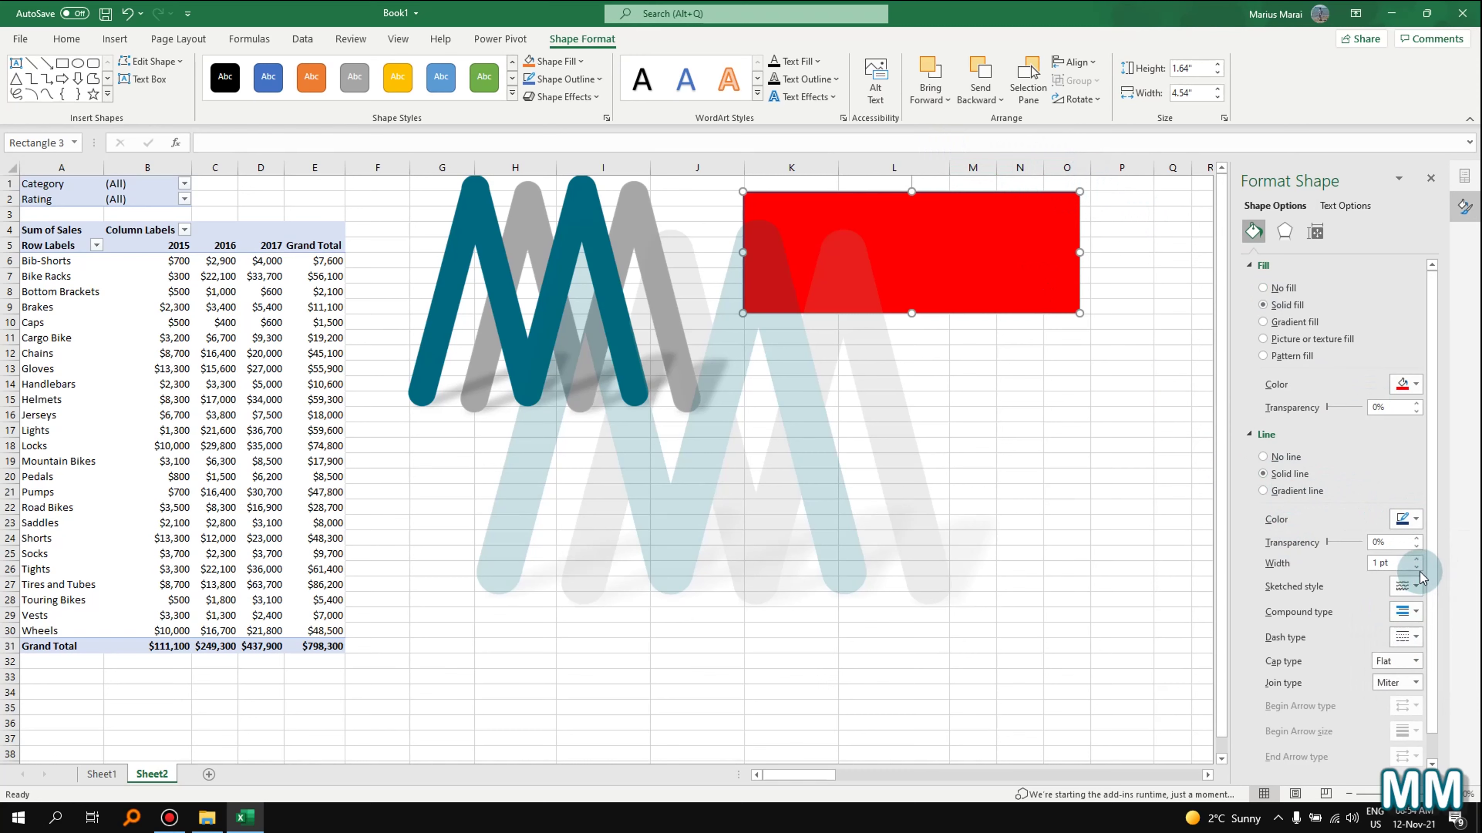
left_click(1417, 559)
left_click(1417, 559)
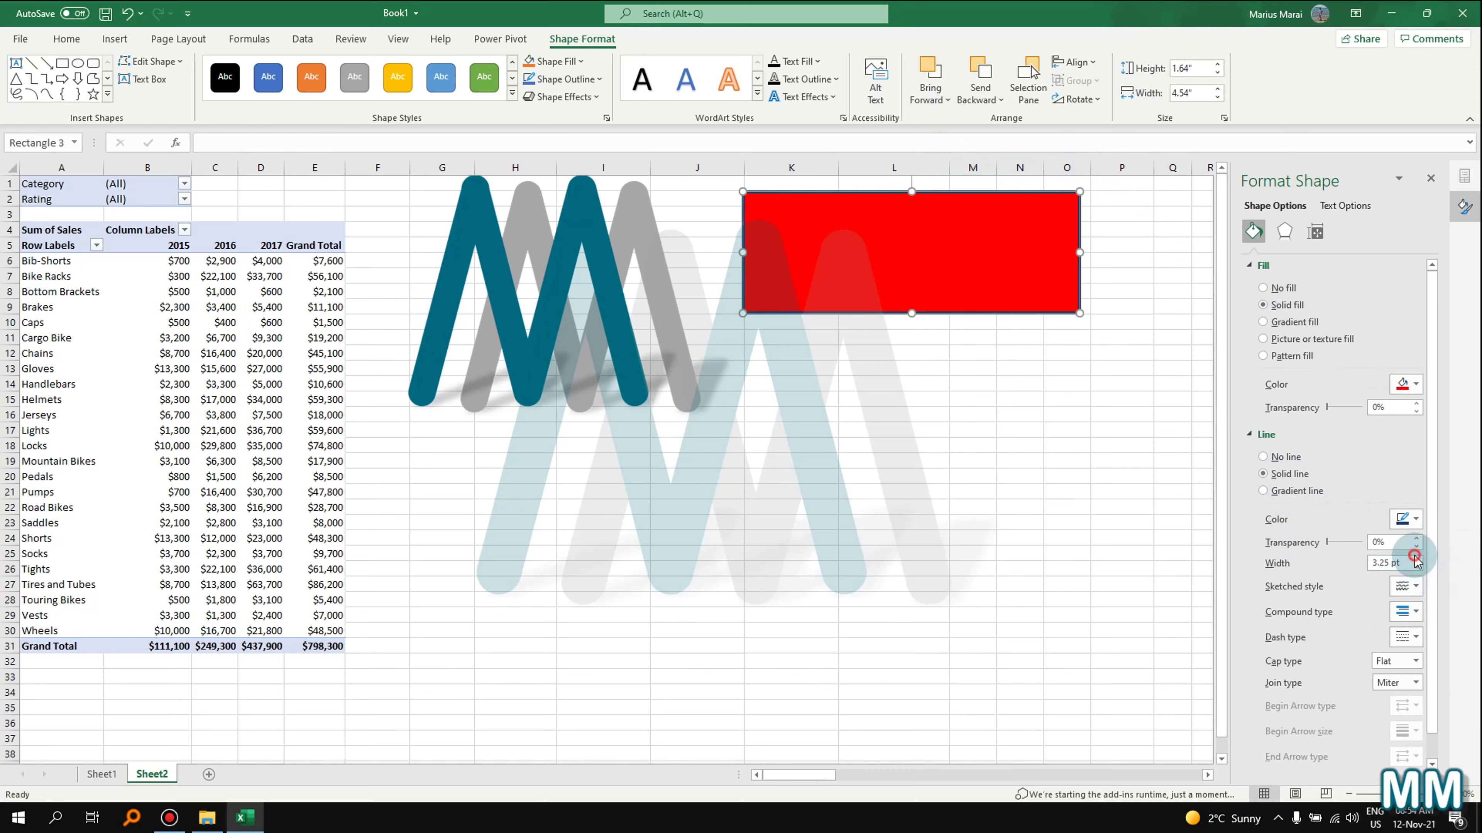
left_click(1416, 559)
left_click(1417, 558)
left_click(1417, 558)
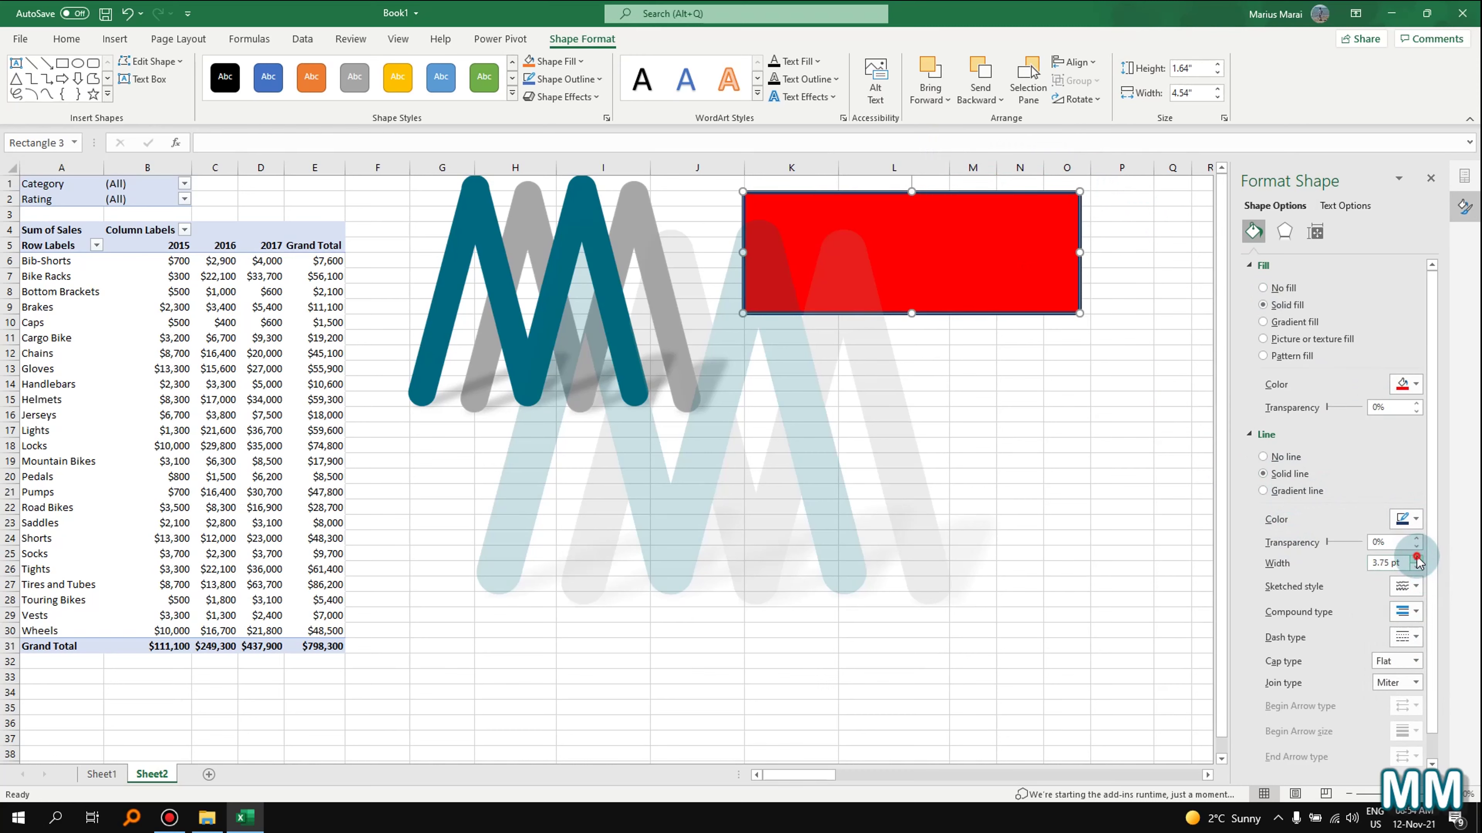
- Close the Format Shape pane and check the red rectangle's look
left_click(973, 385)
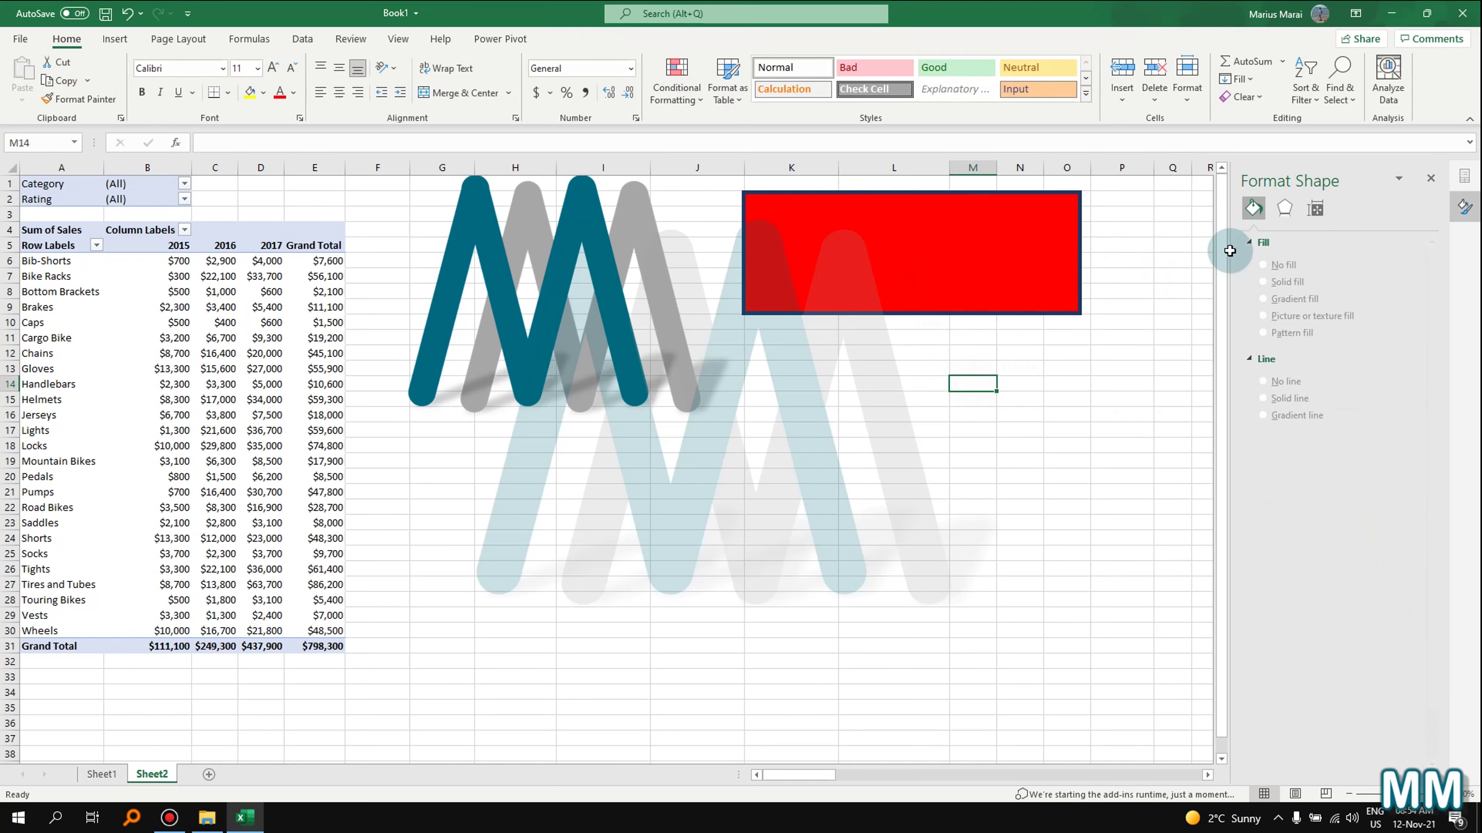
left_click(1431, 178)
left_click(1045, 246)
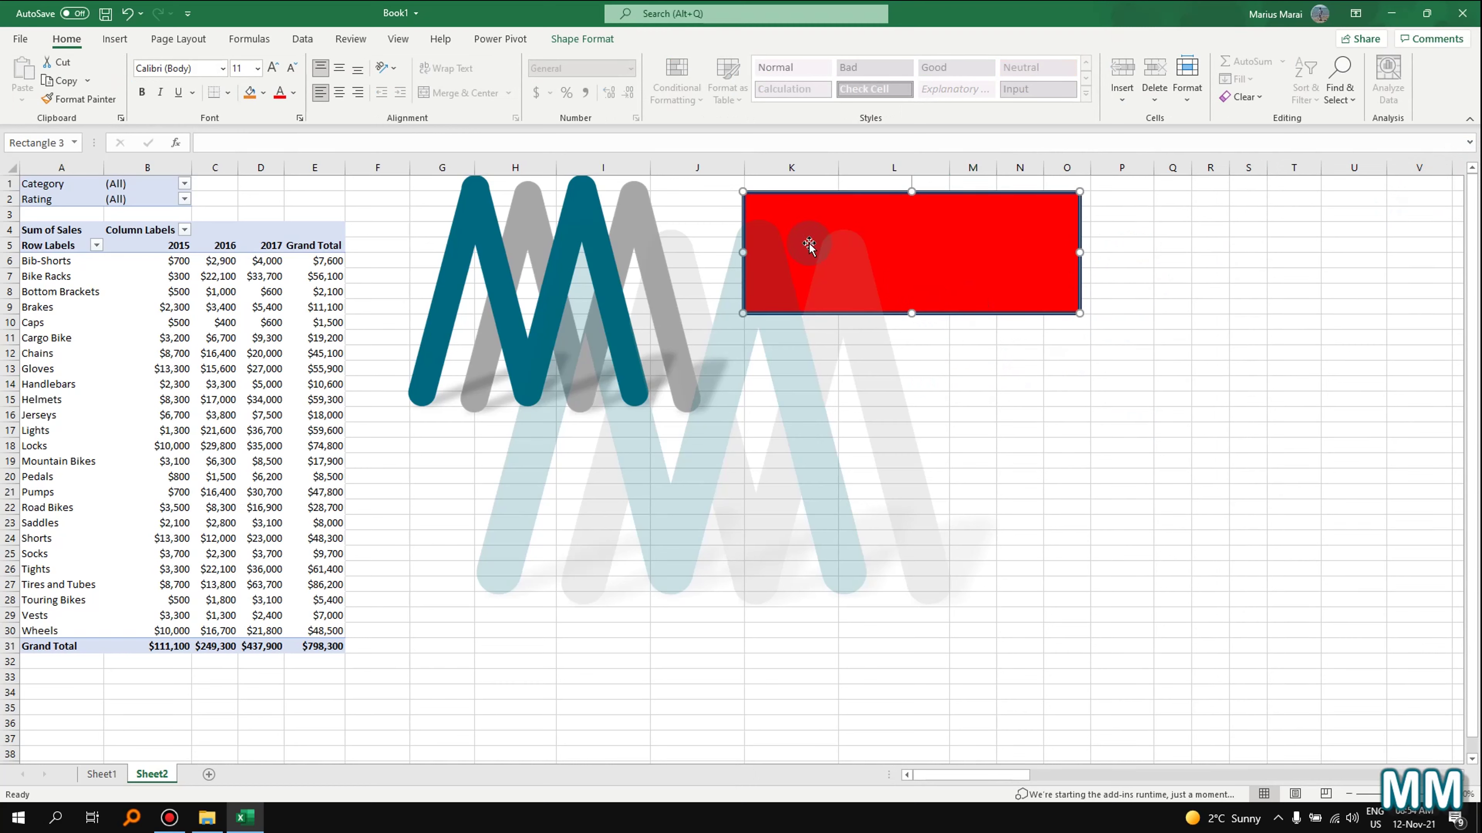
left_click(117, 38)
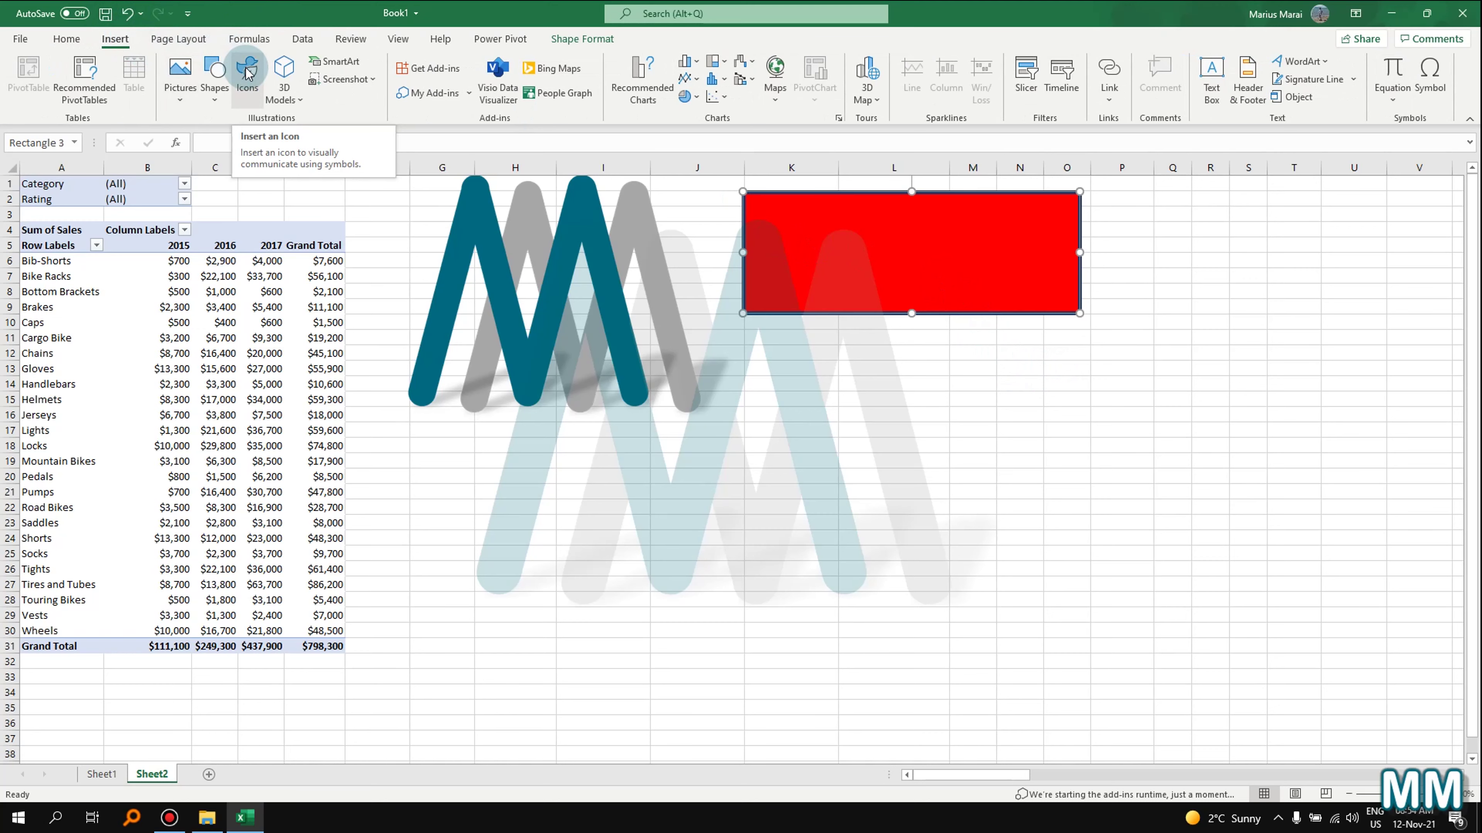
- Open the Icons library and browse through the available icons
left_click(250, 77)
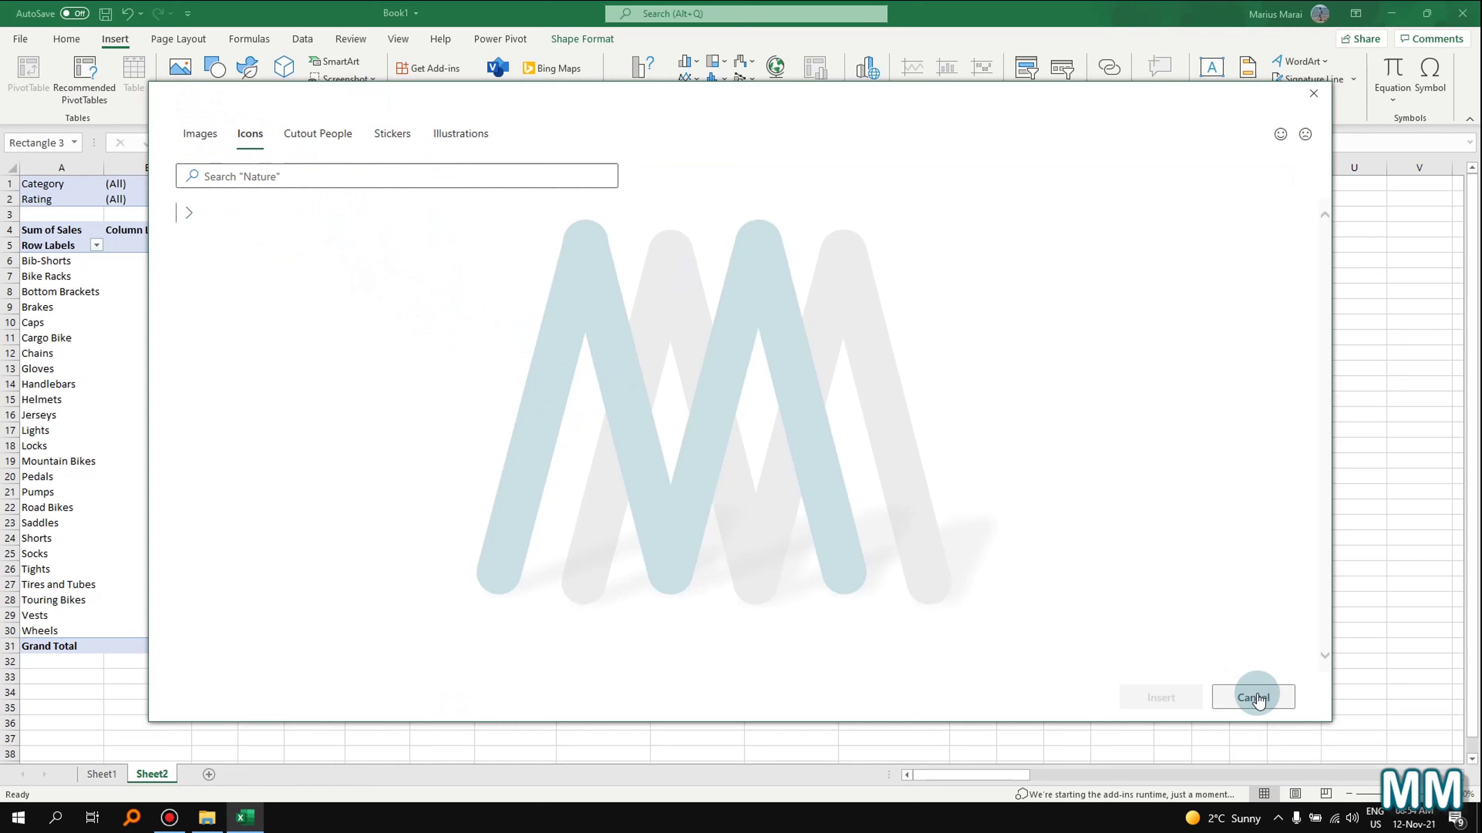
left_click(1253, 697)
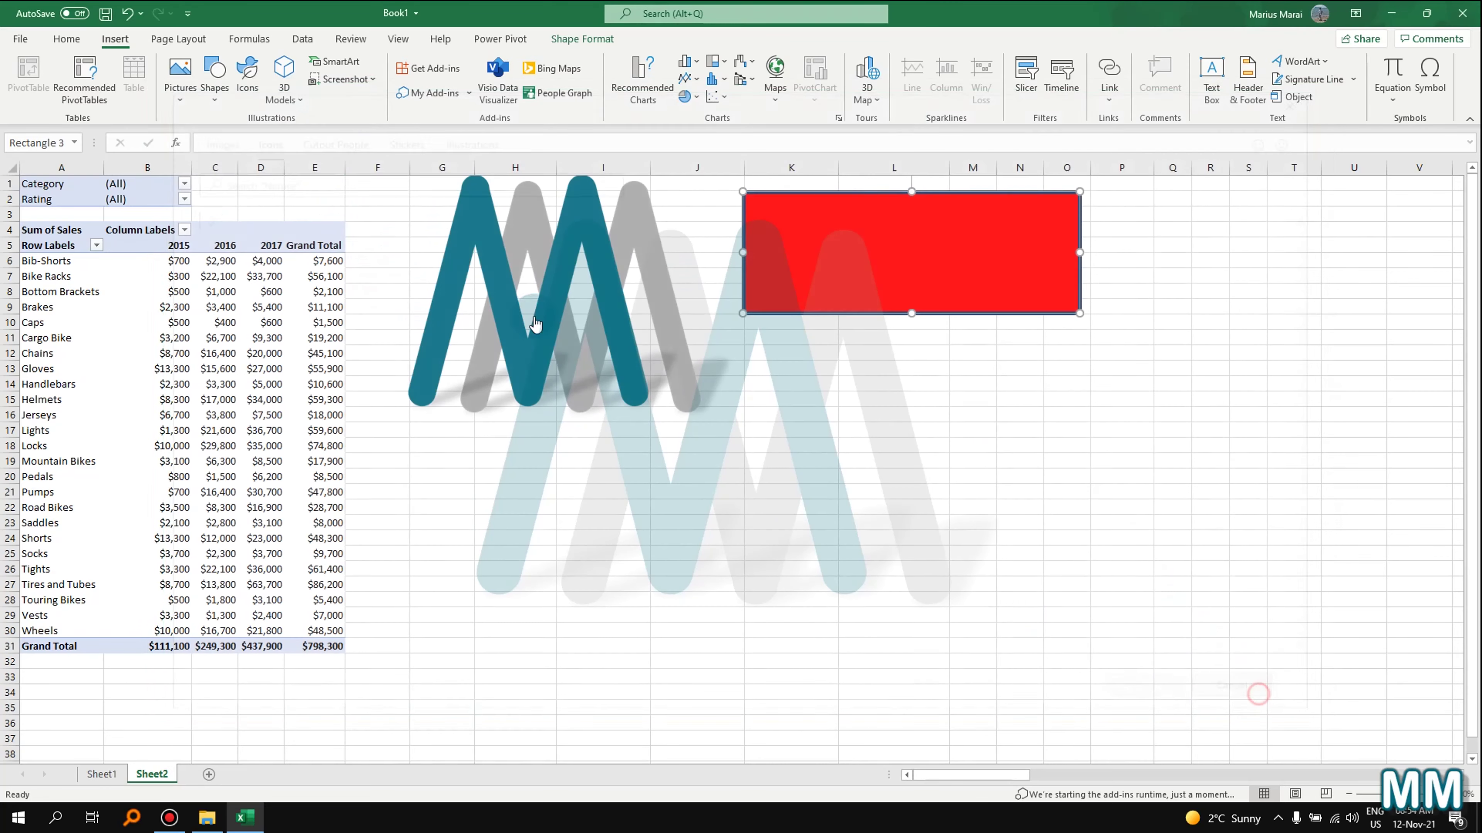
left_click(248, 73)
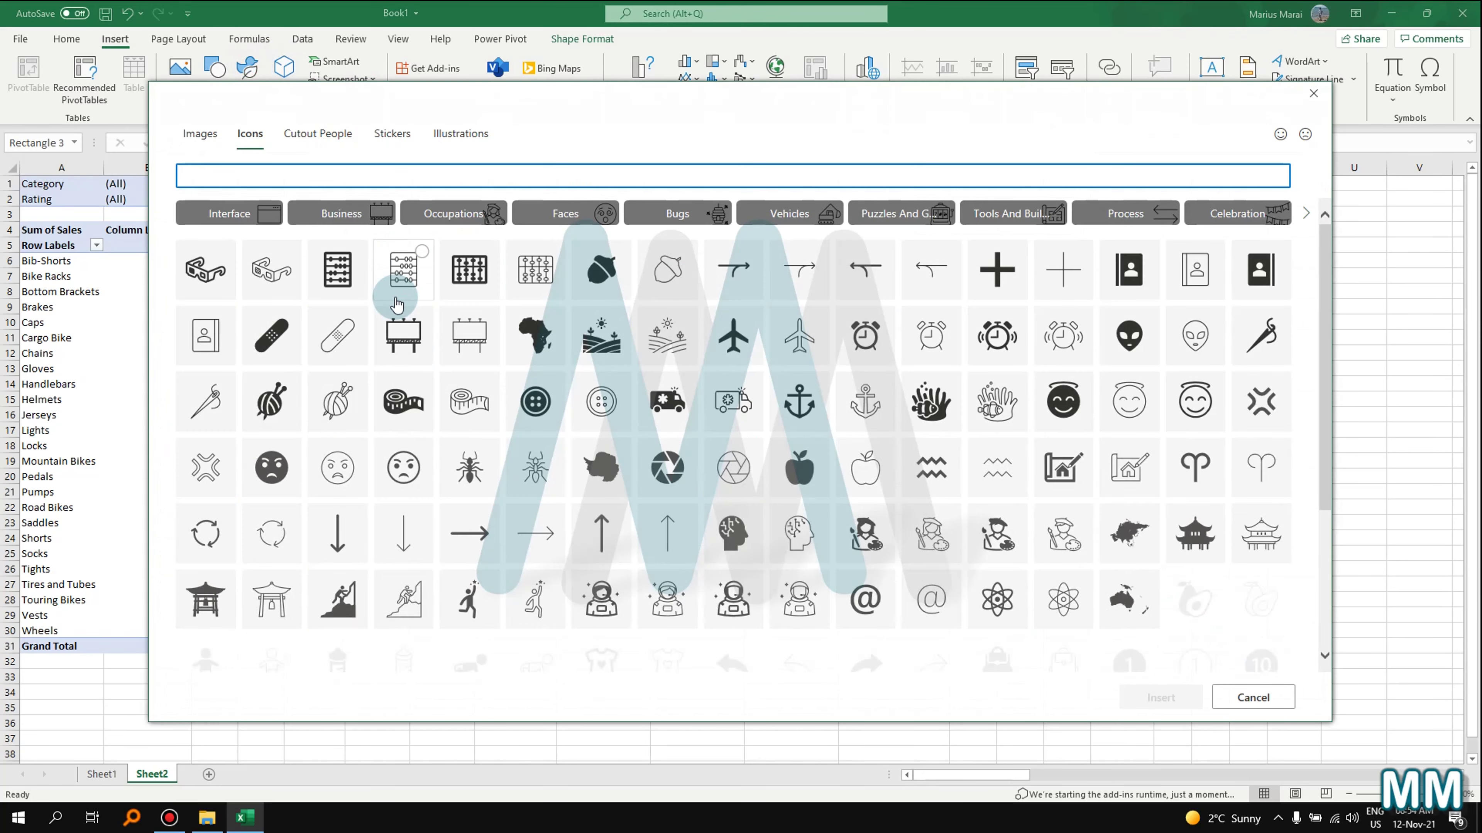
scroll(603, 451, "down", 8)
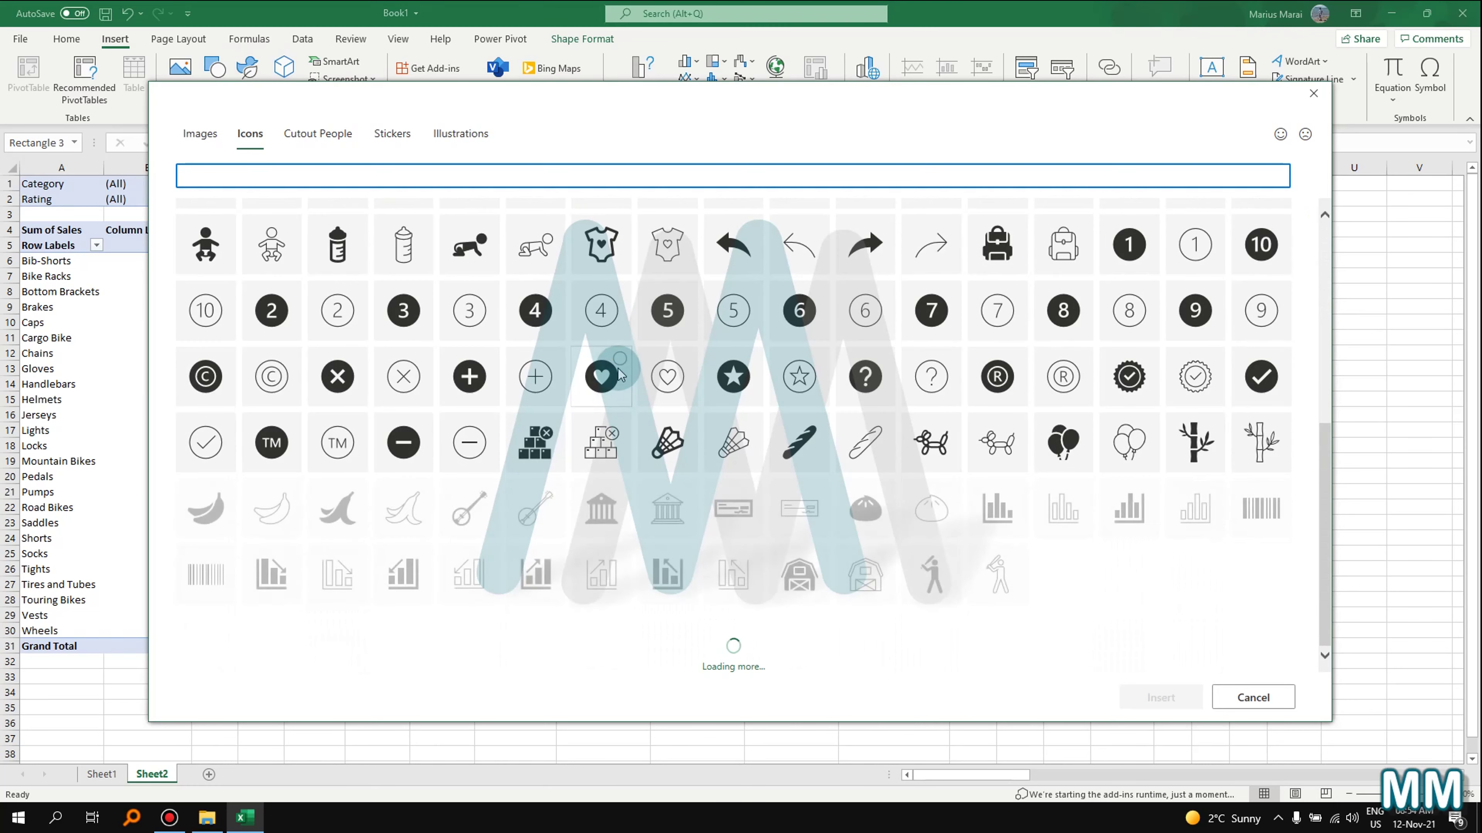
scroll(617, 378, "down", 5)
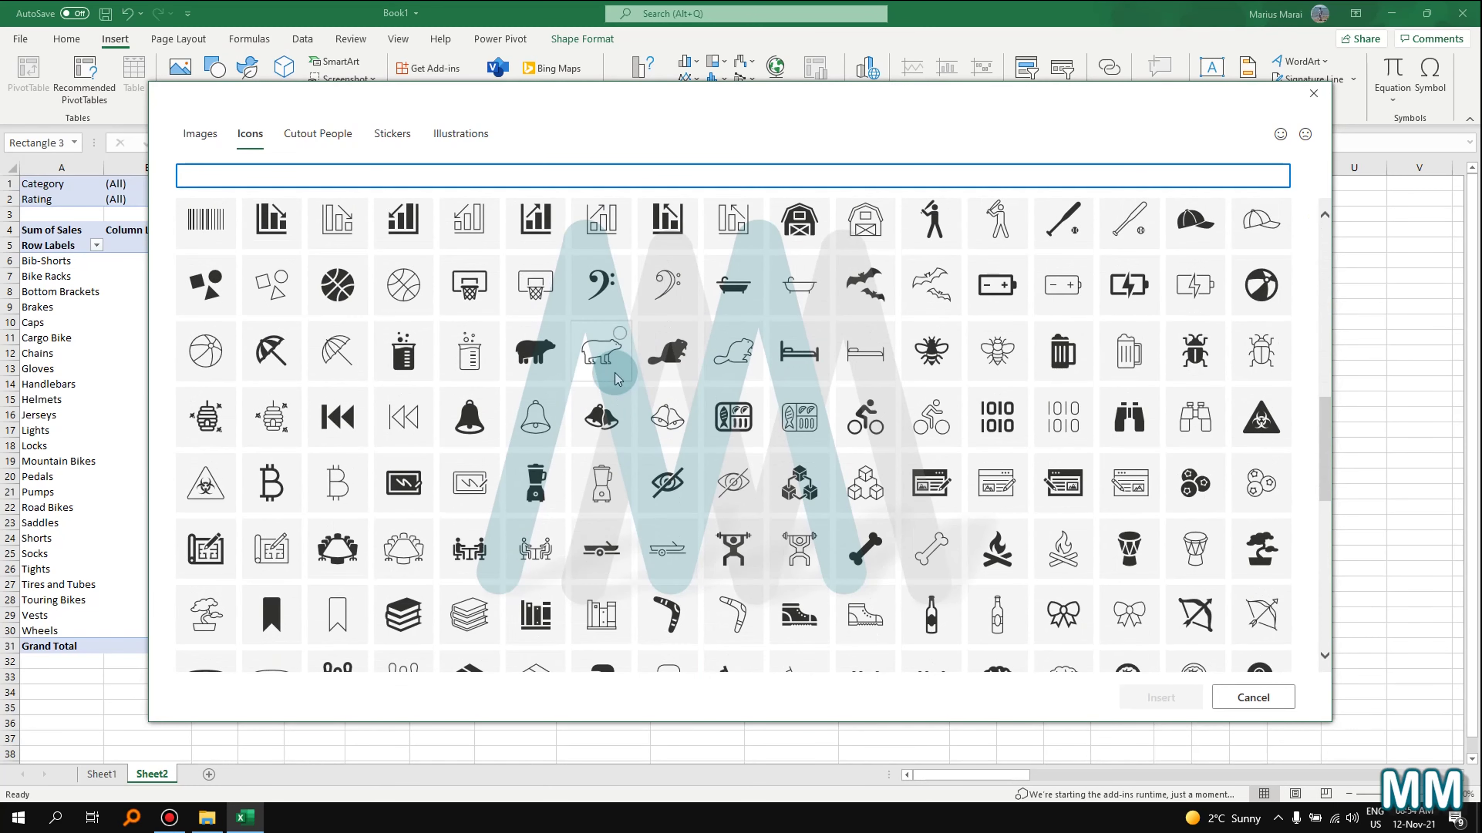
scroll(617, 378, "down", 3)
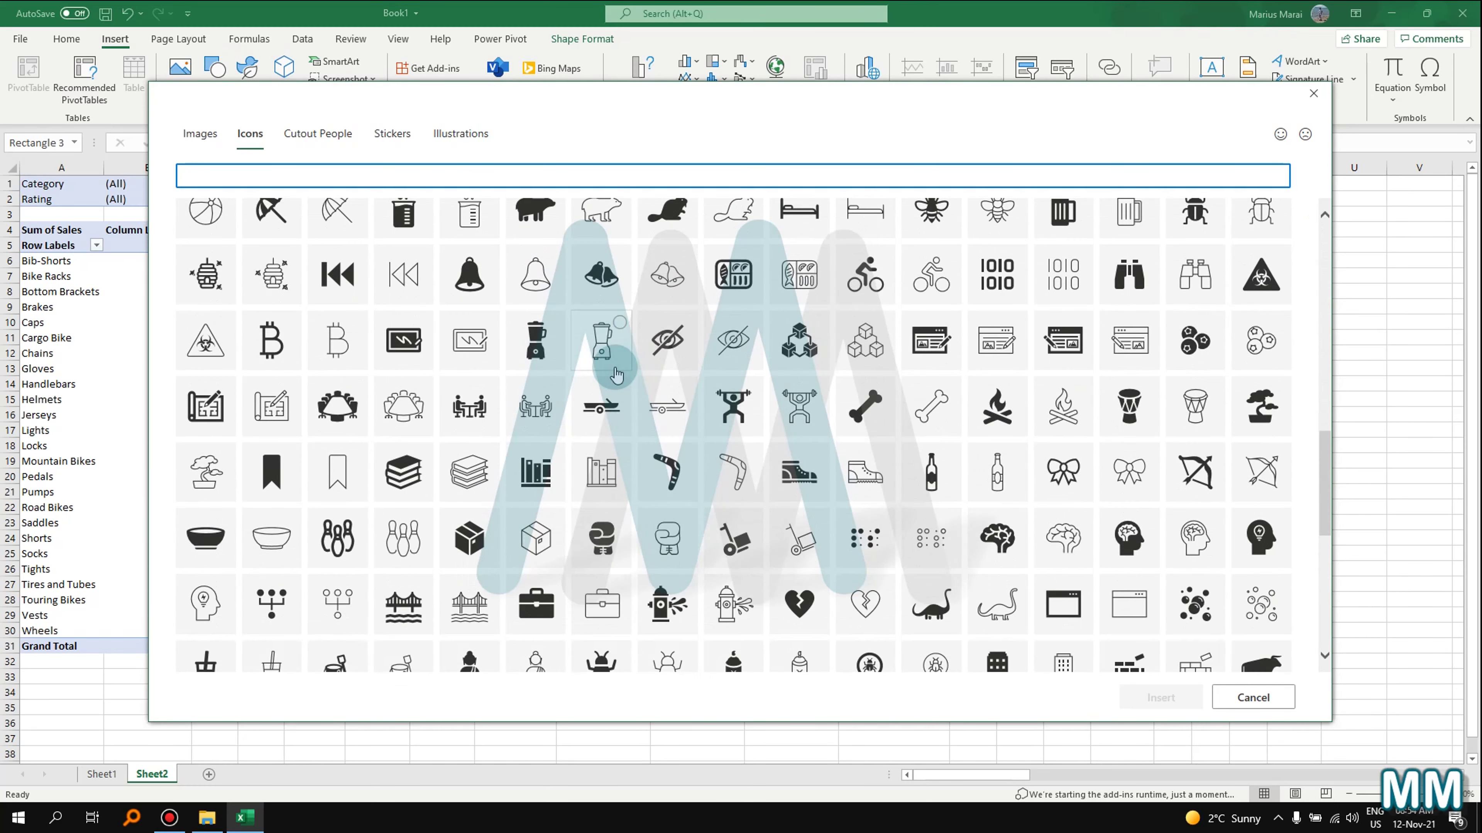
scroll(619, 365, "down", 1)
scroll(618, 362, "down", 3)
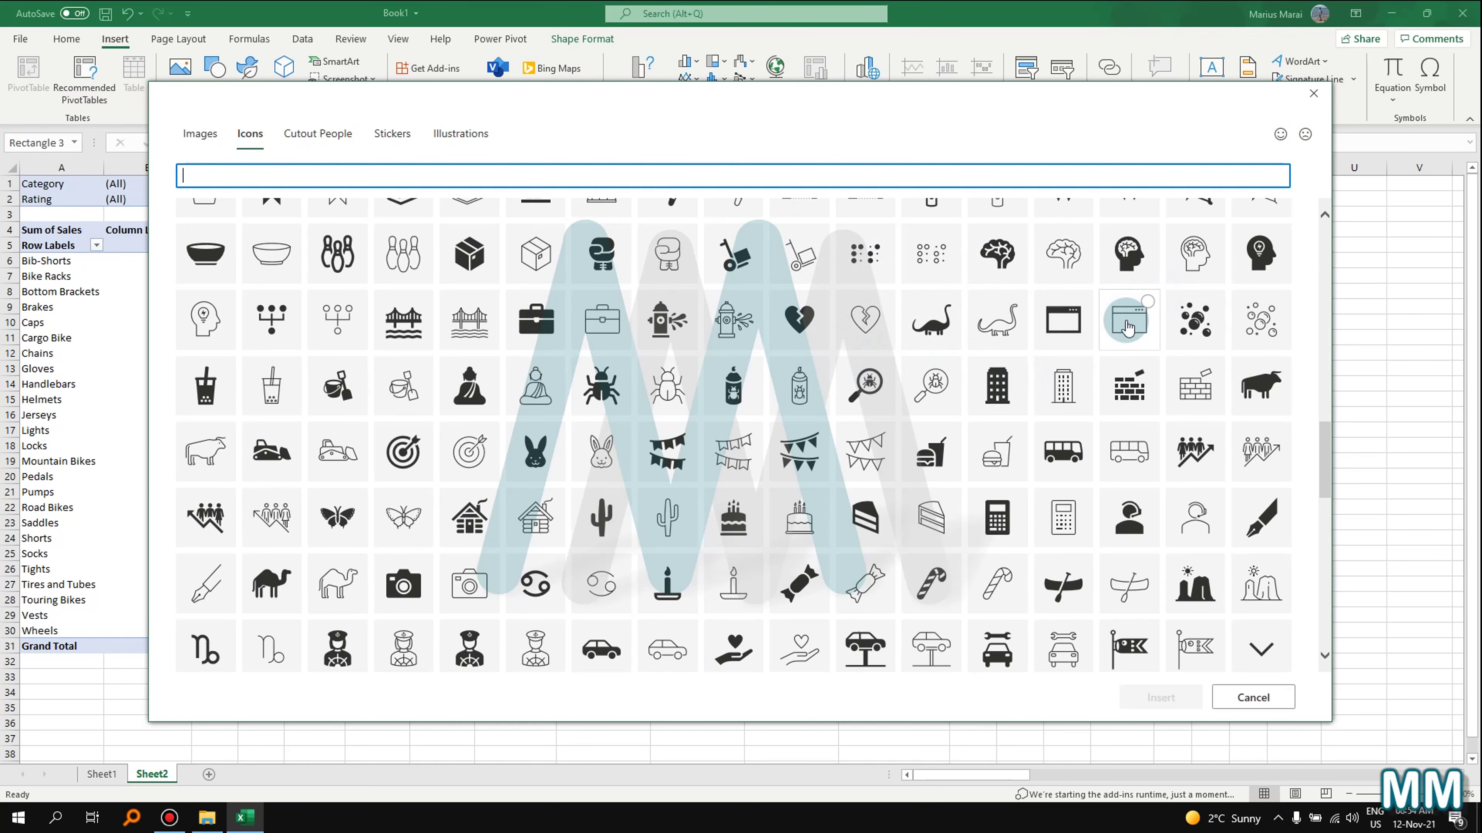
scroll(1120, 315, "up", 1)
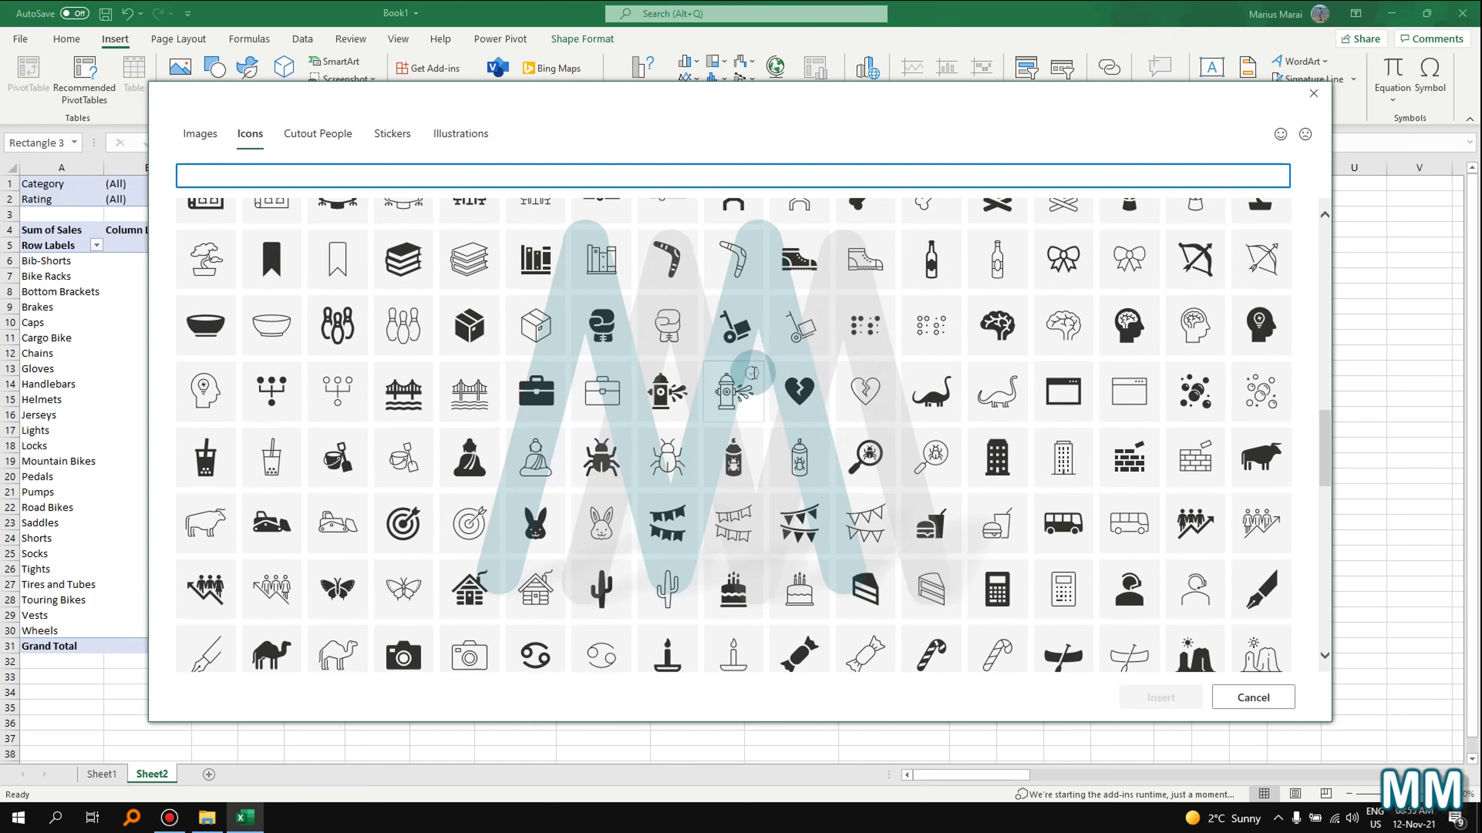
scroll(752, 373, "up", 4)
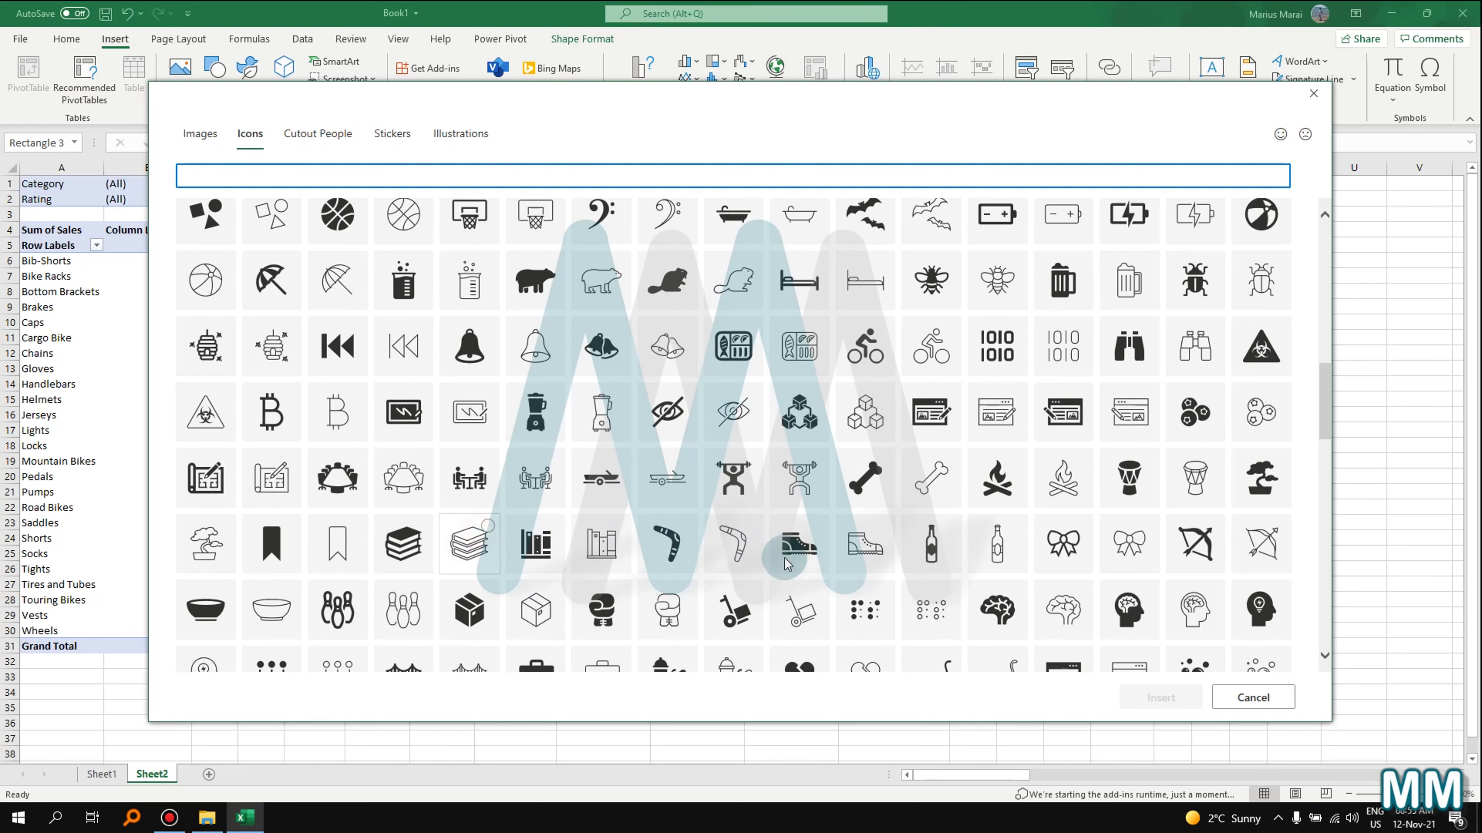
scroll(1062, 543, "down", 2)
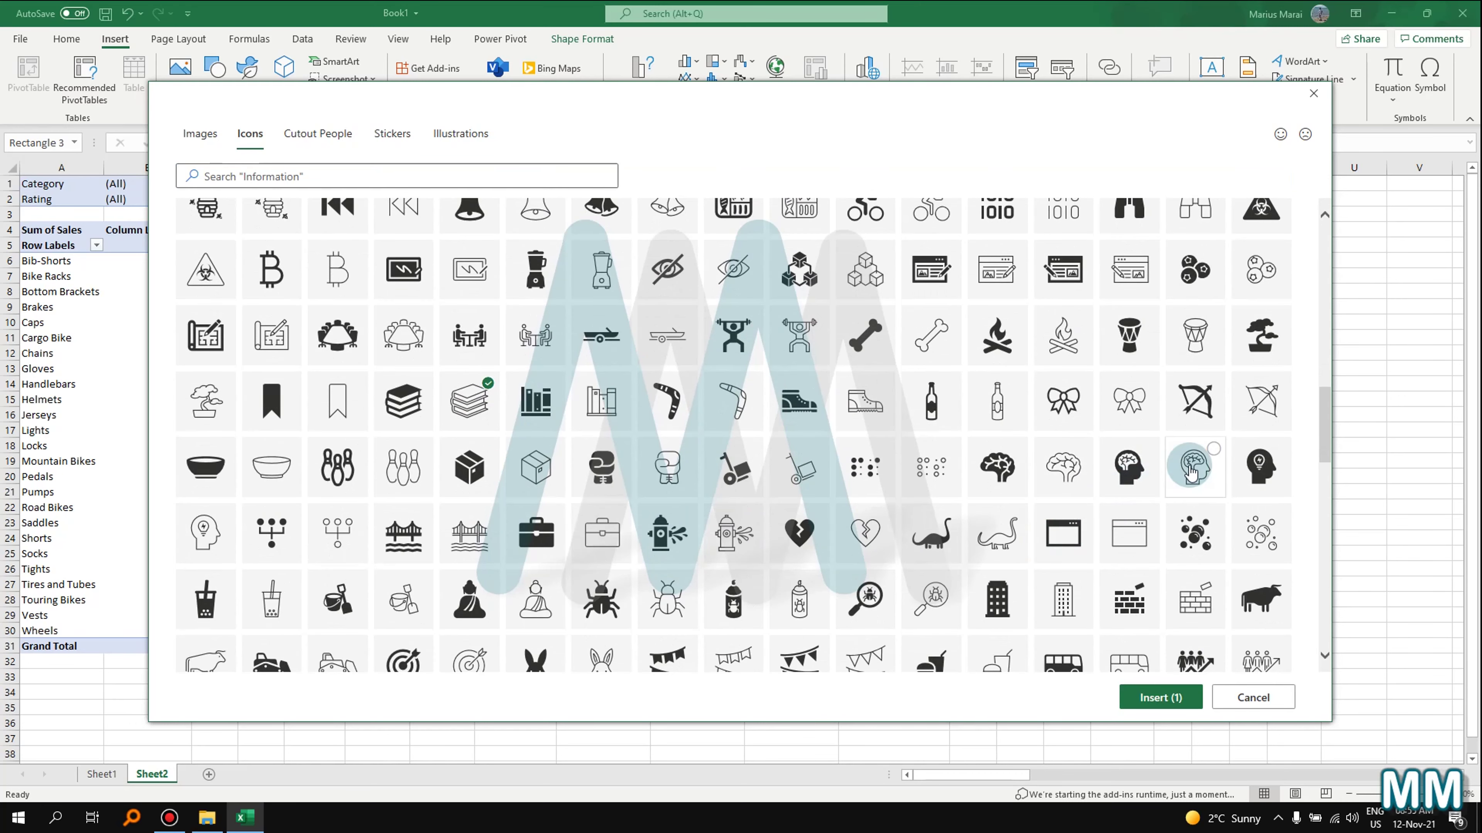
- Choose the brain-head, dinosaur and candy icons with the books and insert all four
left_click(1190, 471)
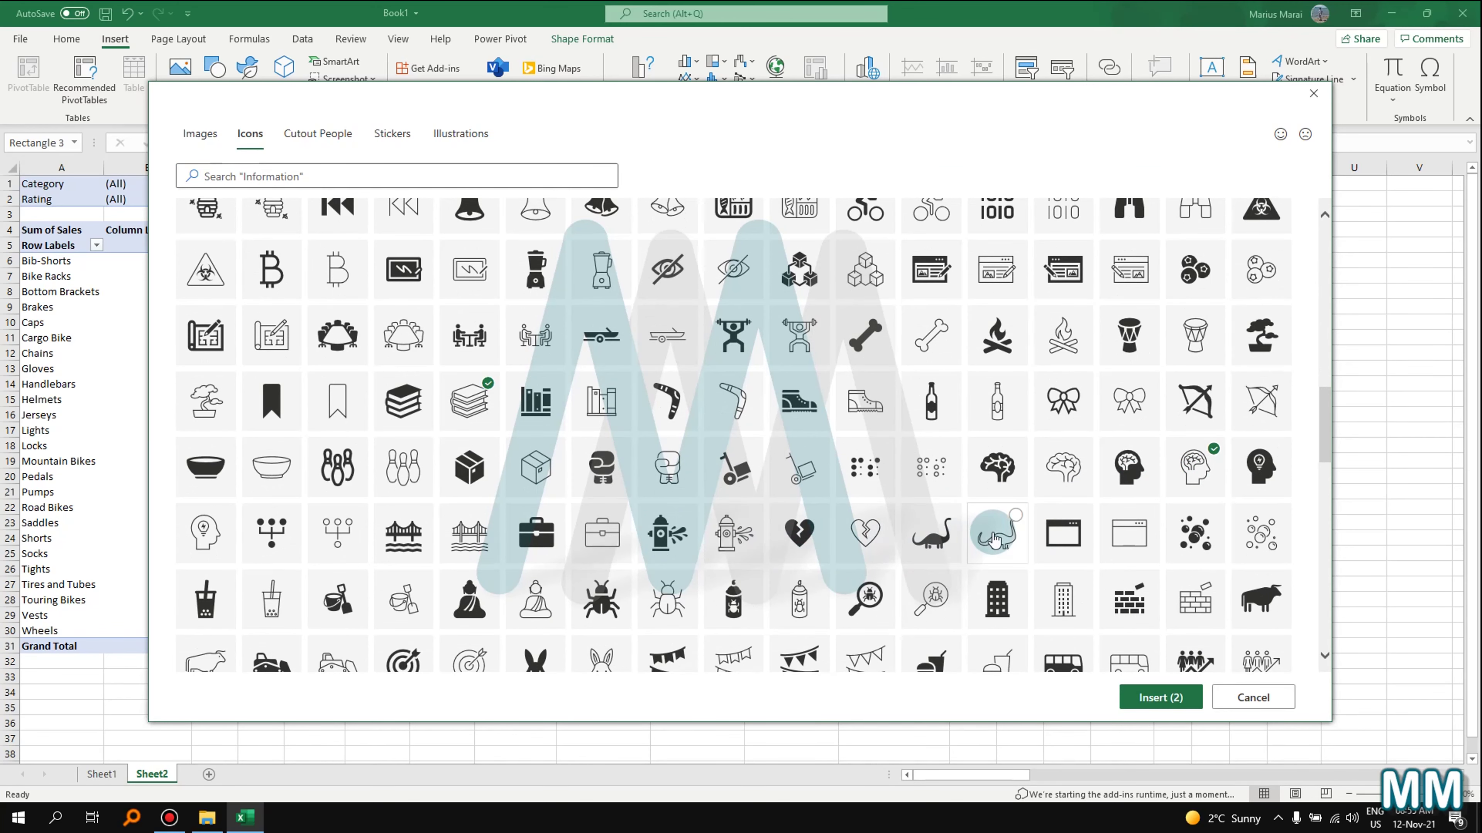
left_click(994, 537)
scroll(974, 539, "down", 4)
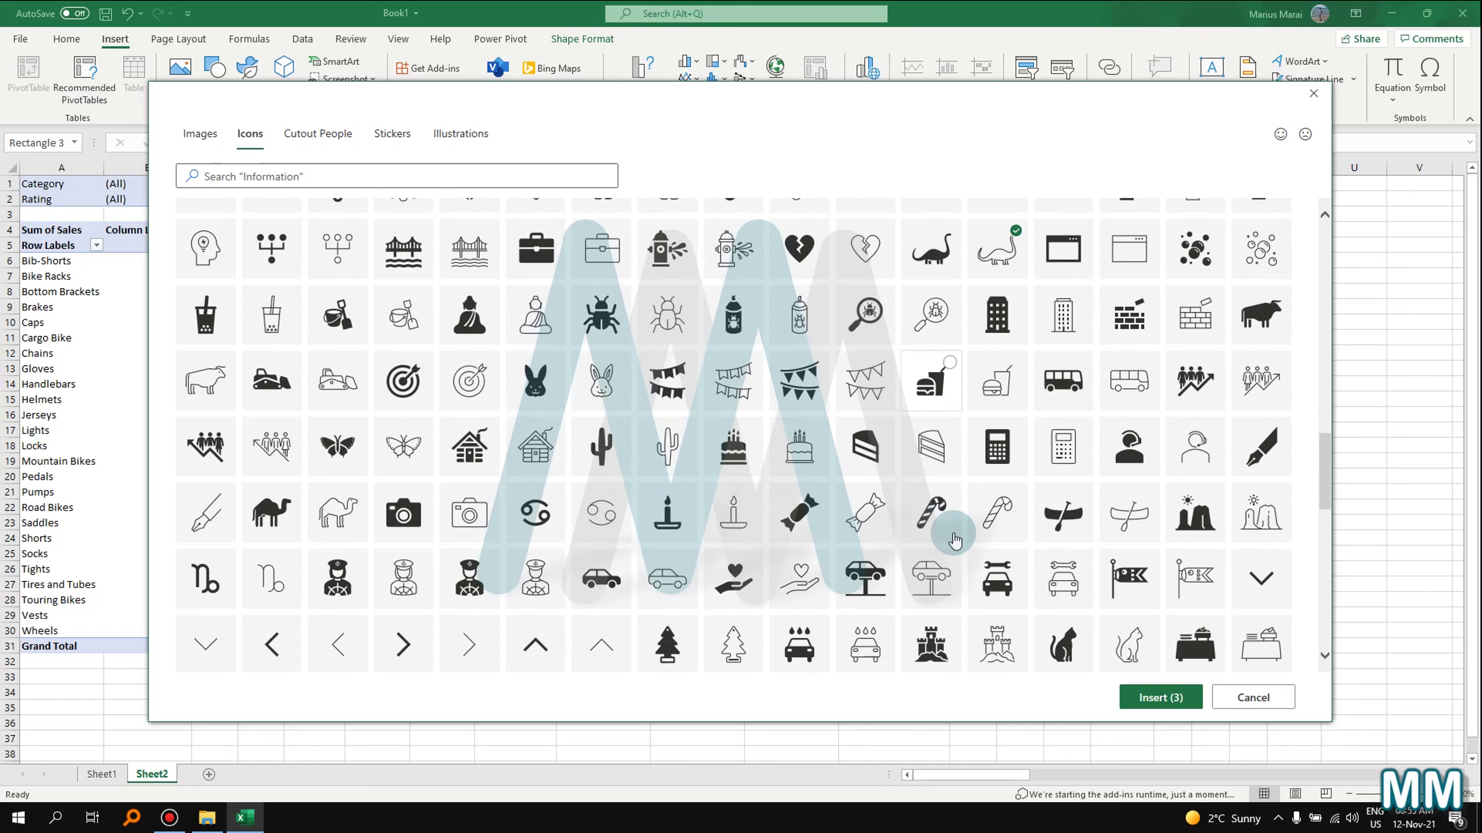
left_click(865, 513)
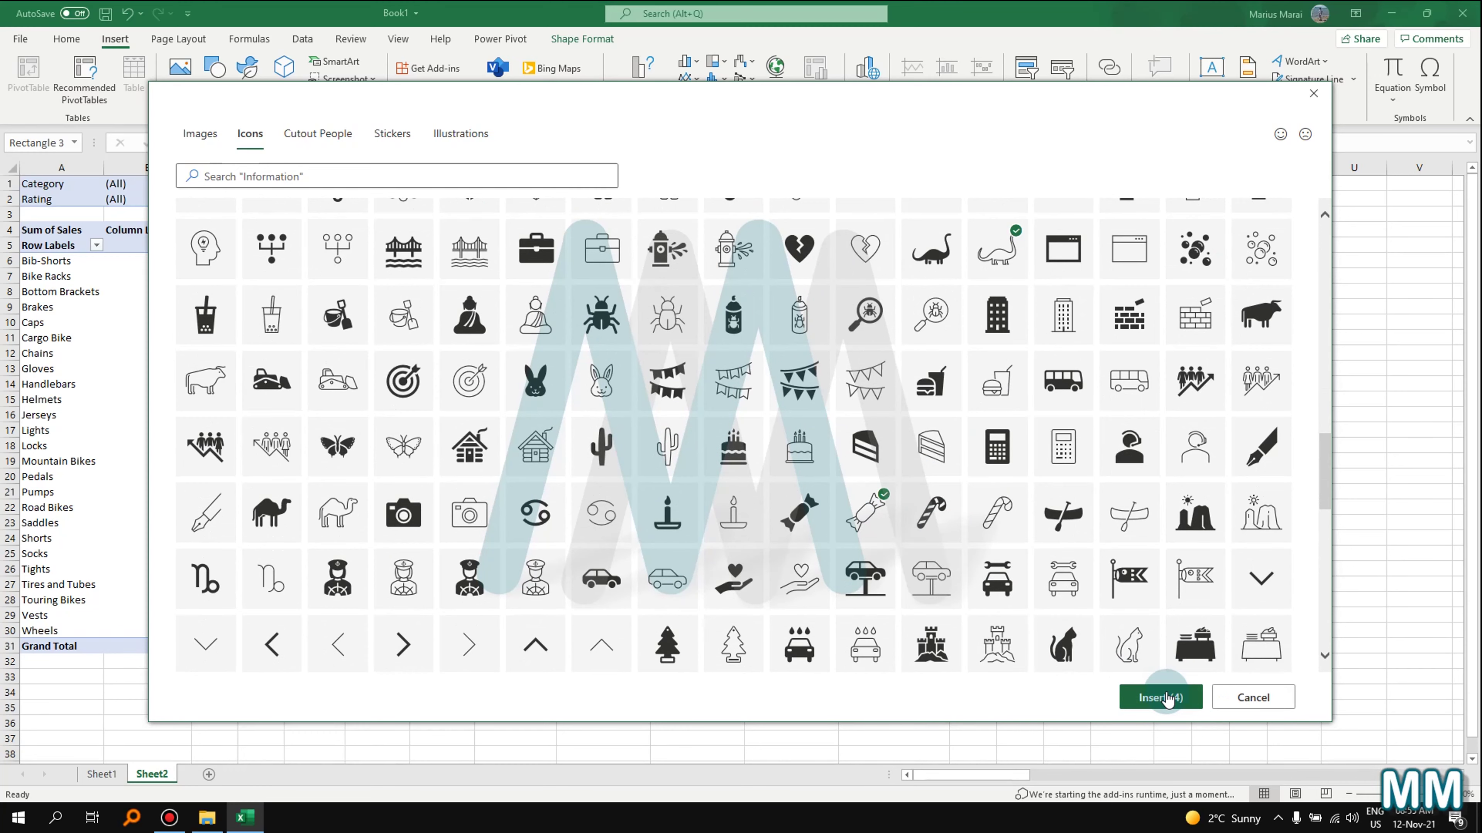
left_click(1165, 699)
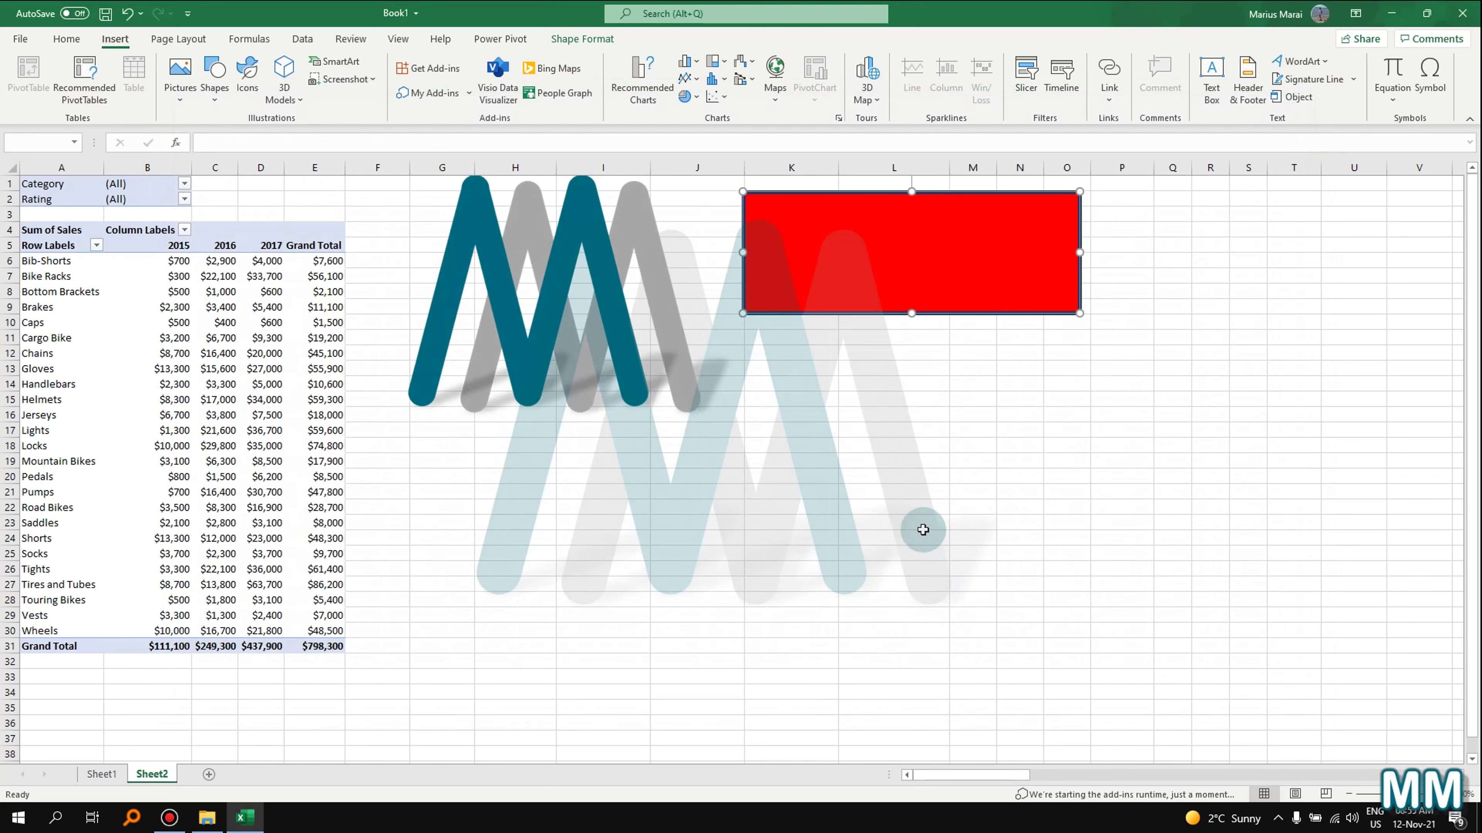
- Move the candy, dinosaur, head and books icons in a row into the red rectangle
left_click(933, 524)
left_click_drag(1009, 467, 785, 267)
left_click_drag(1019, 433, 891, 252)
left_click_drag(989, 418, 969, 248)
left_click_drag(952, 420, 959, 264)
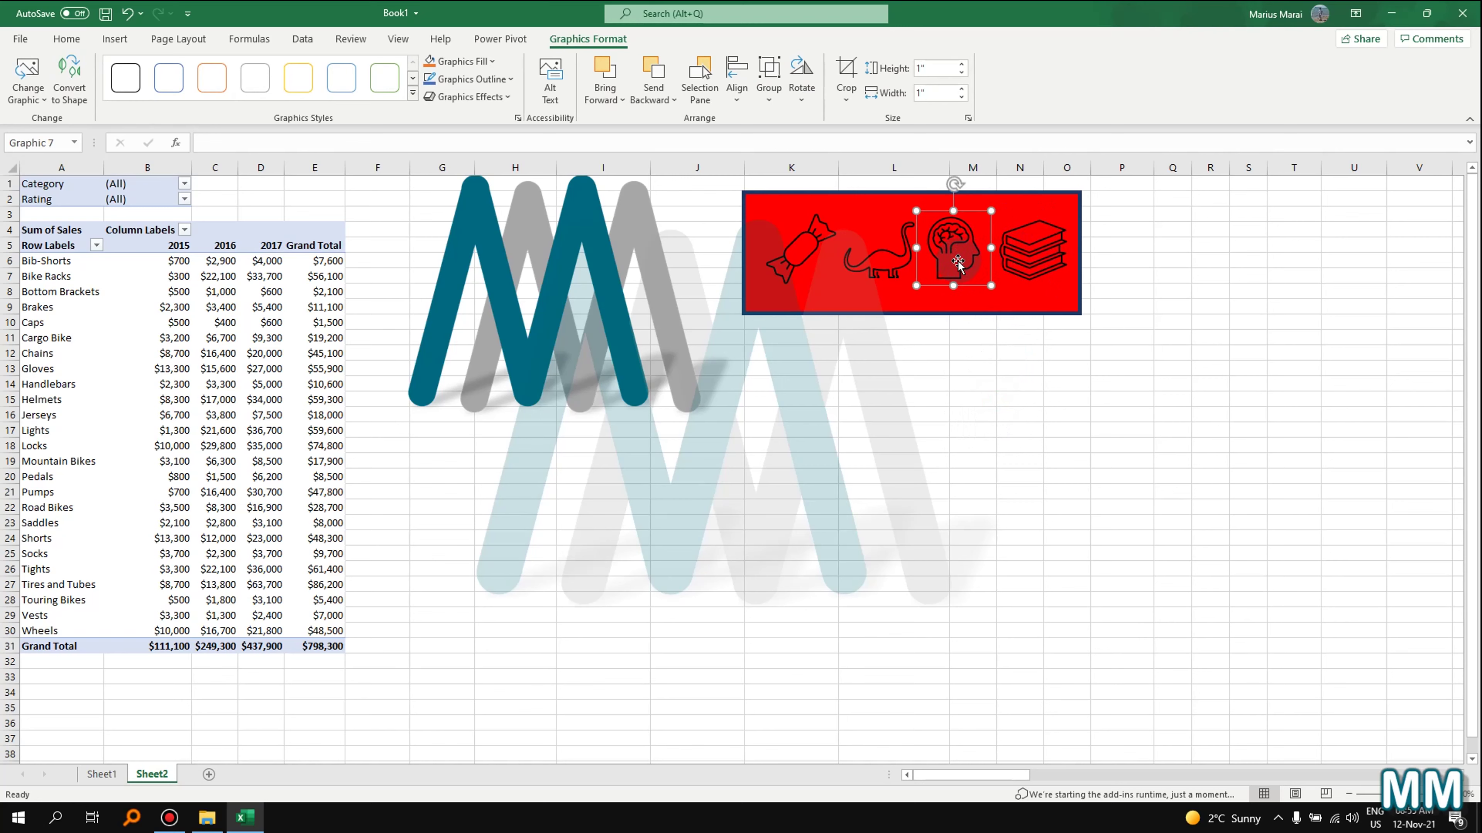
- Select all four icons and give them a white graphics fill
left_click(818, 240, "ctrl")
left_click(873, 247, "ctrl")
left_click(1017, 251, "ctrl")
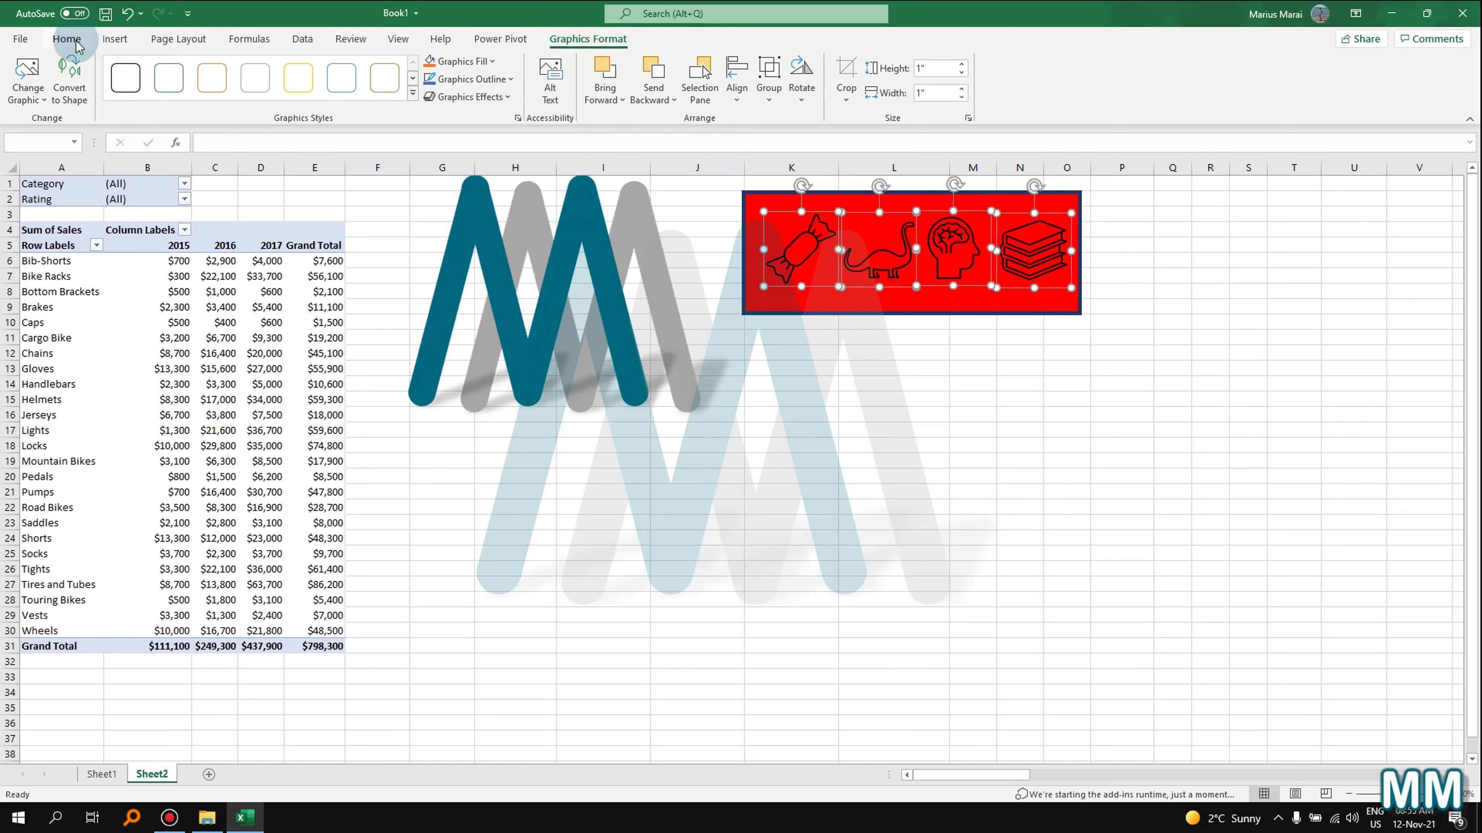
left_click(490, 61)
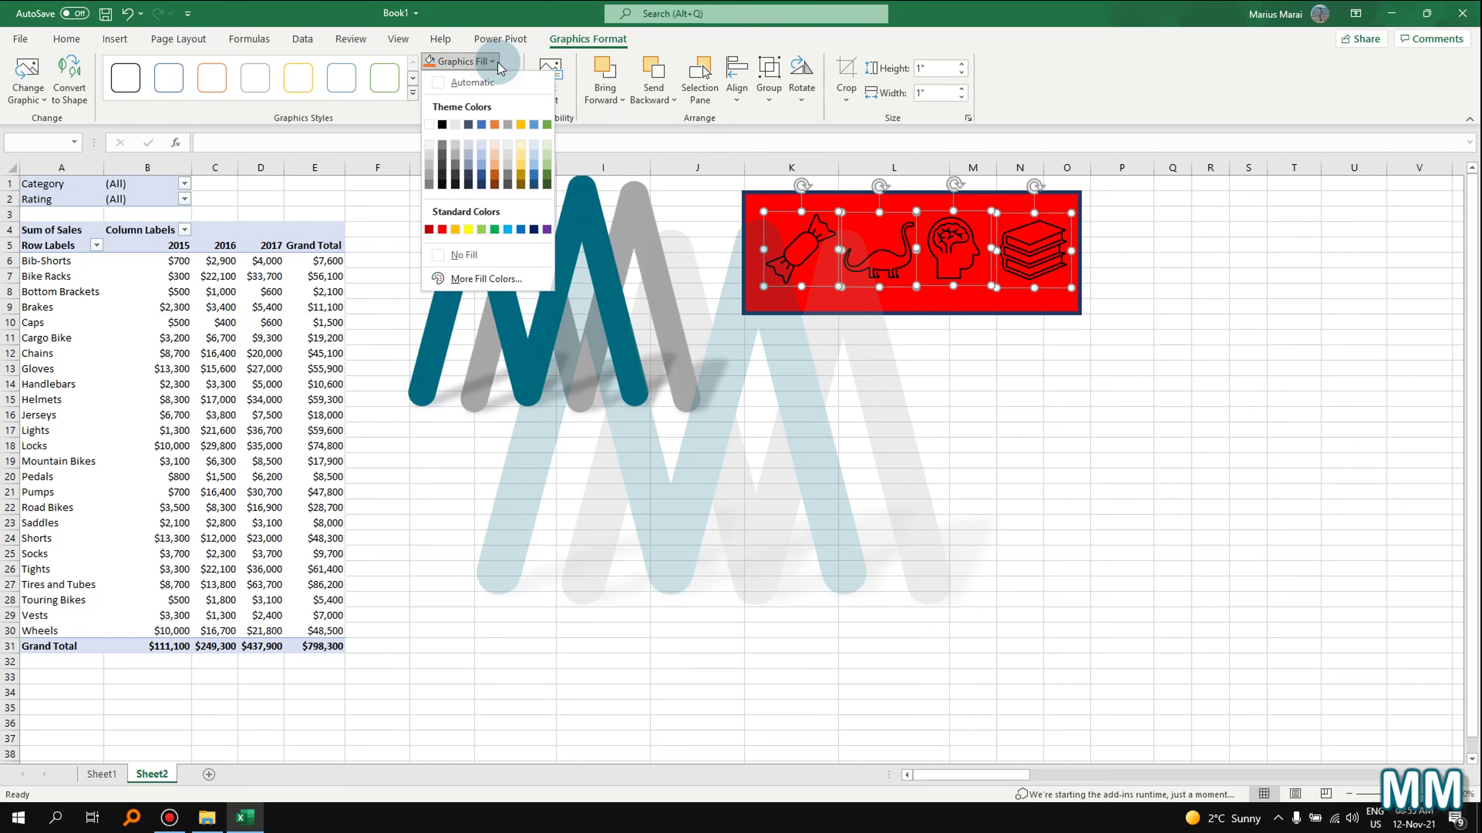
left_click(430, 125)
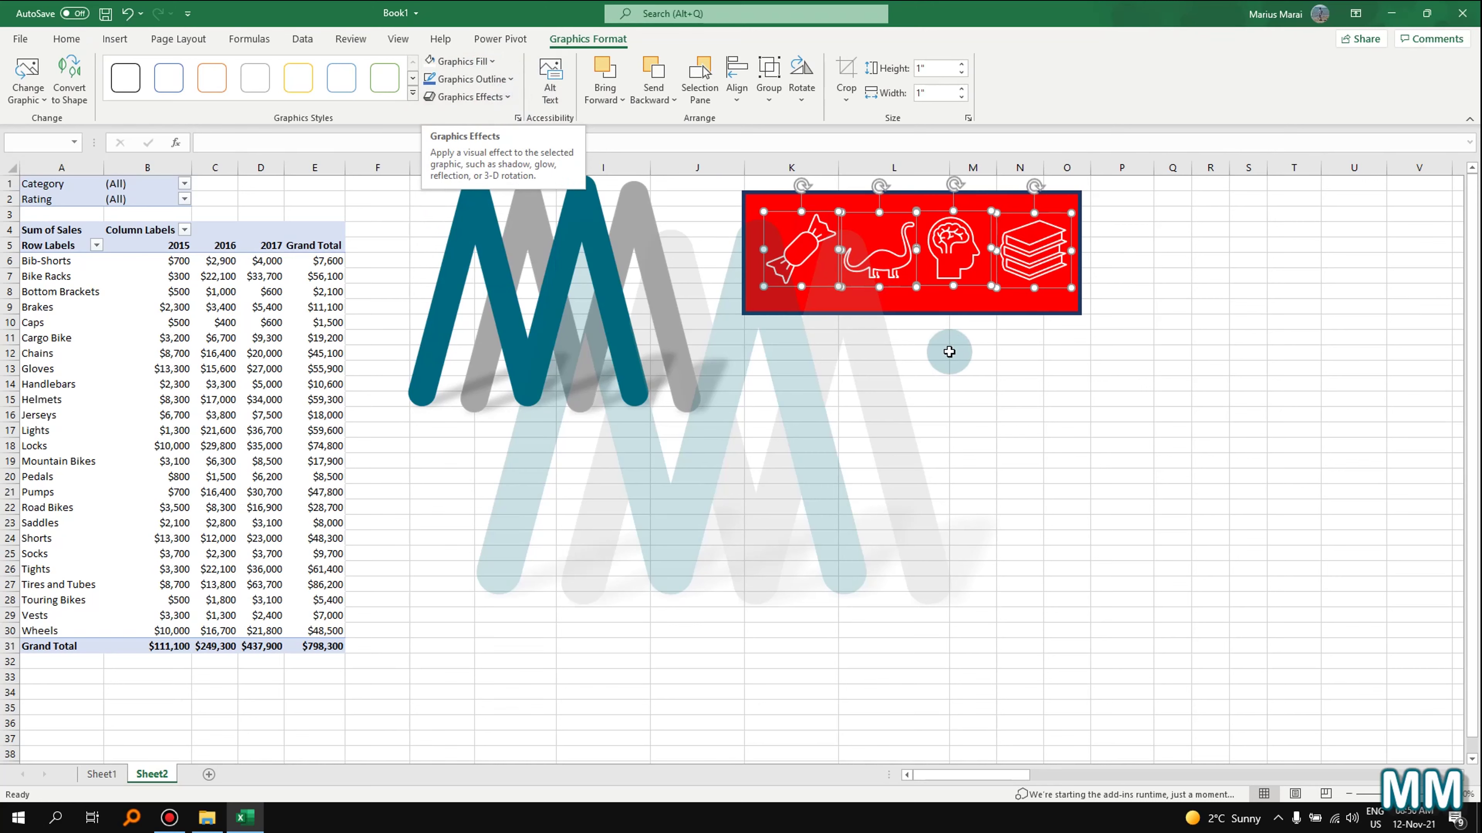
left_click(960, 366)
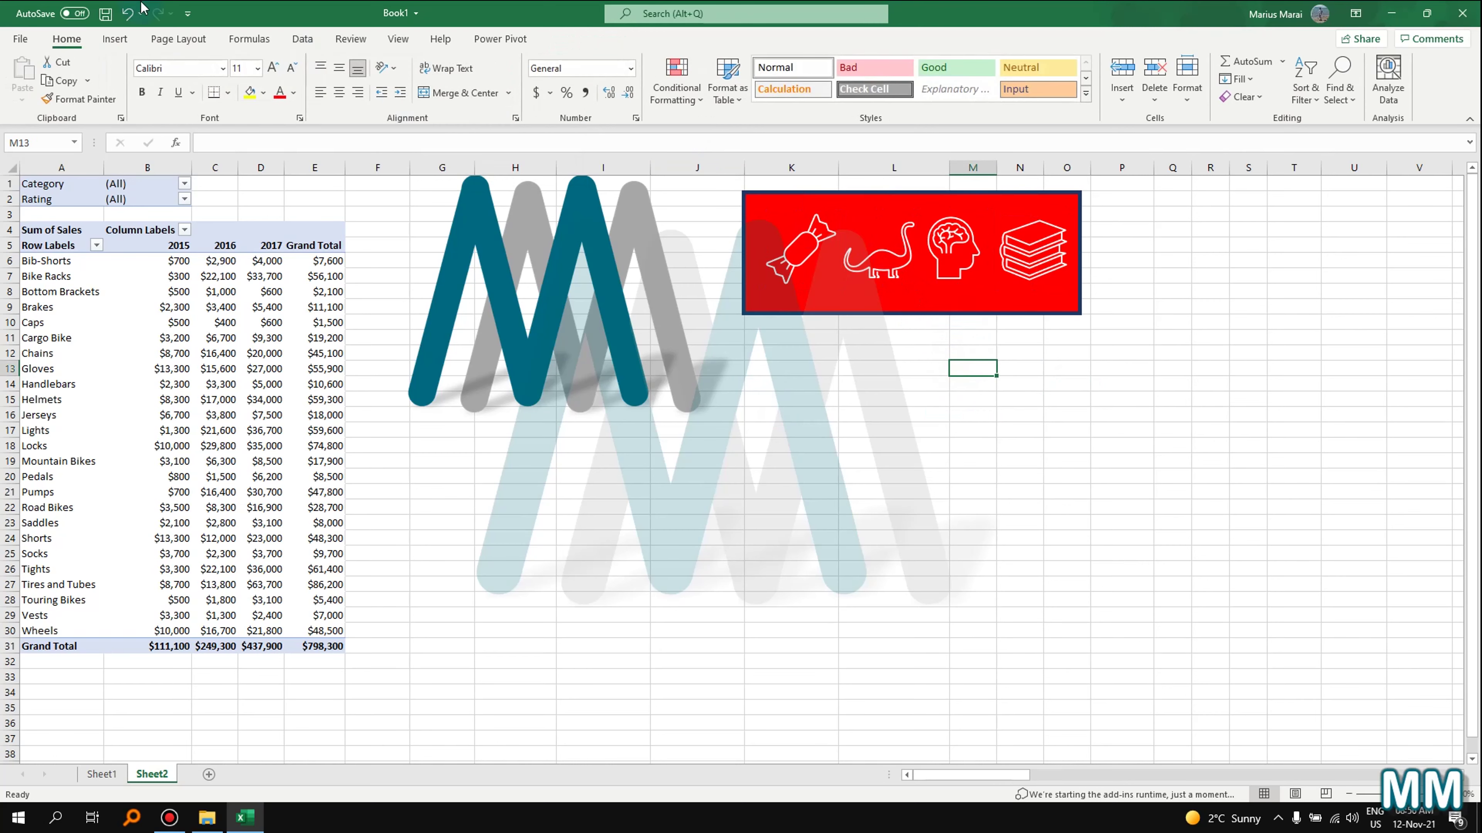
- Insert the animated T-rex from the Stock 3D Models' All Animated Models category
left_click(115, 38)
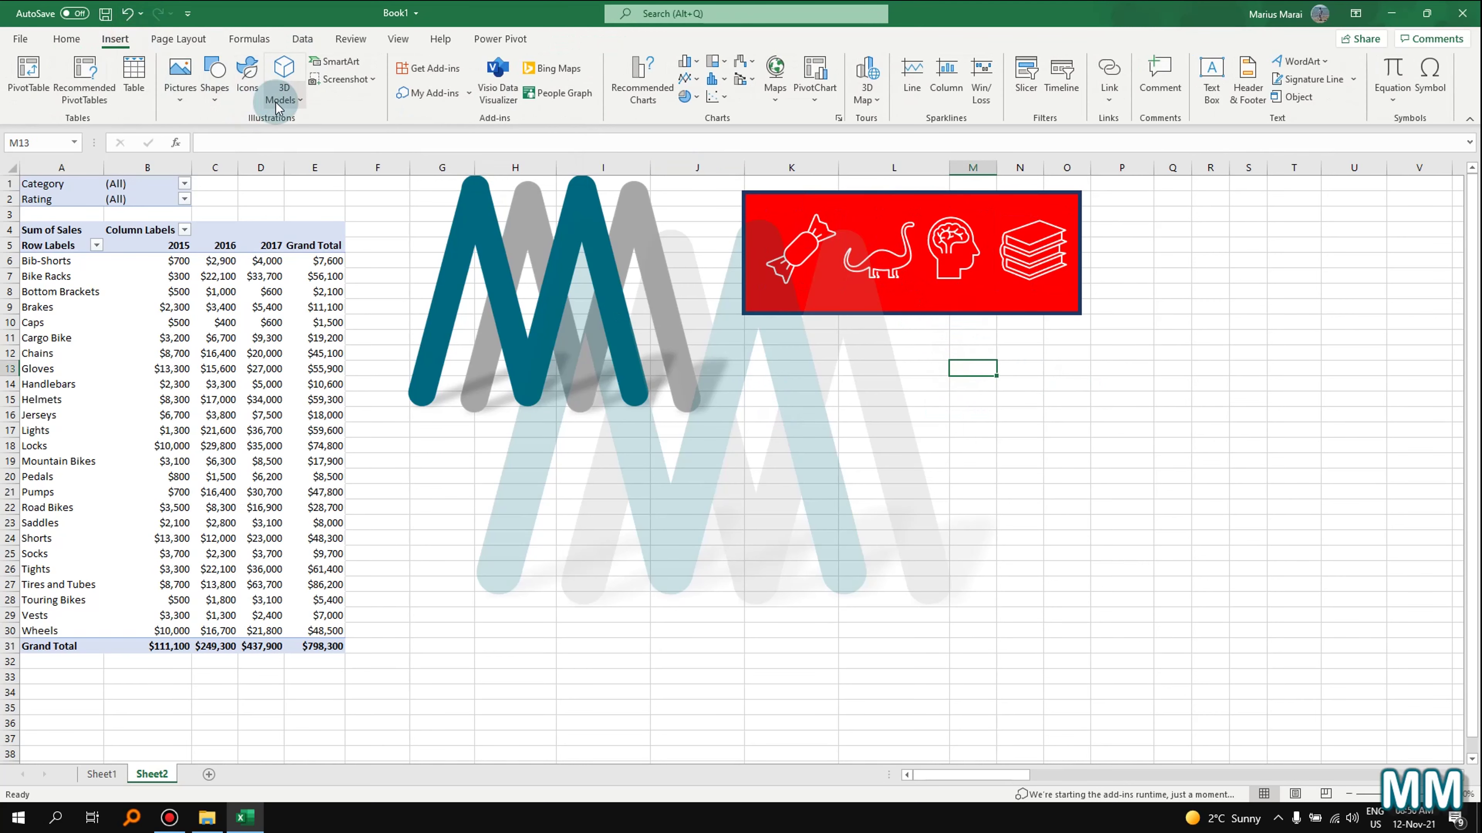
left_click(297, 108)
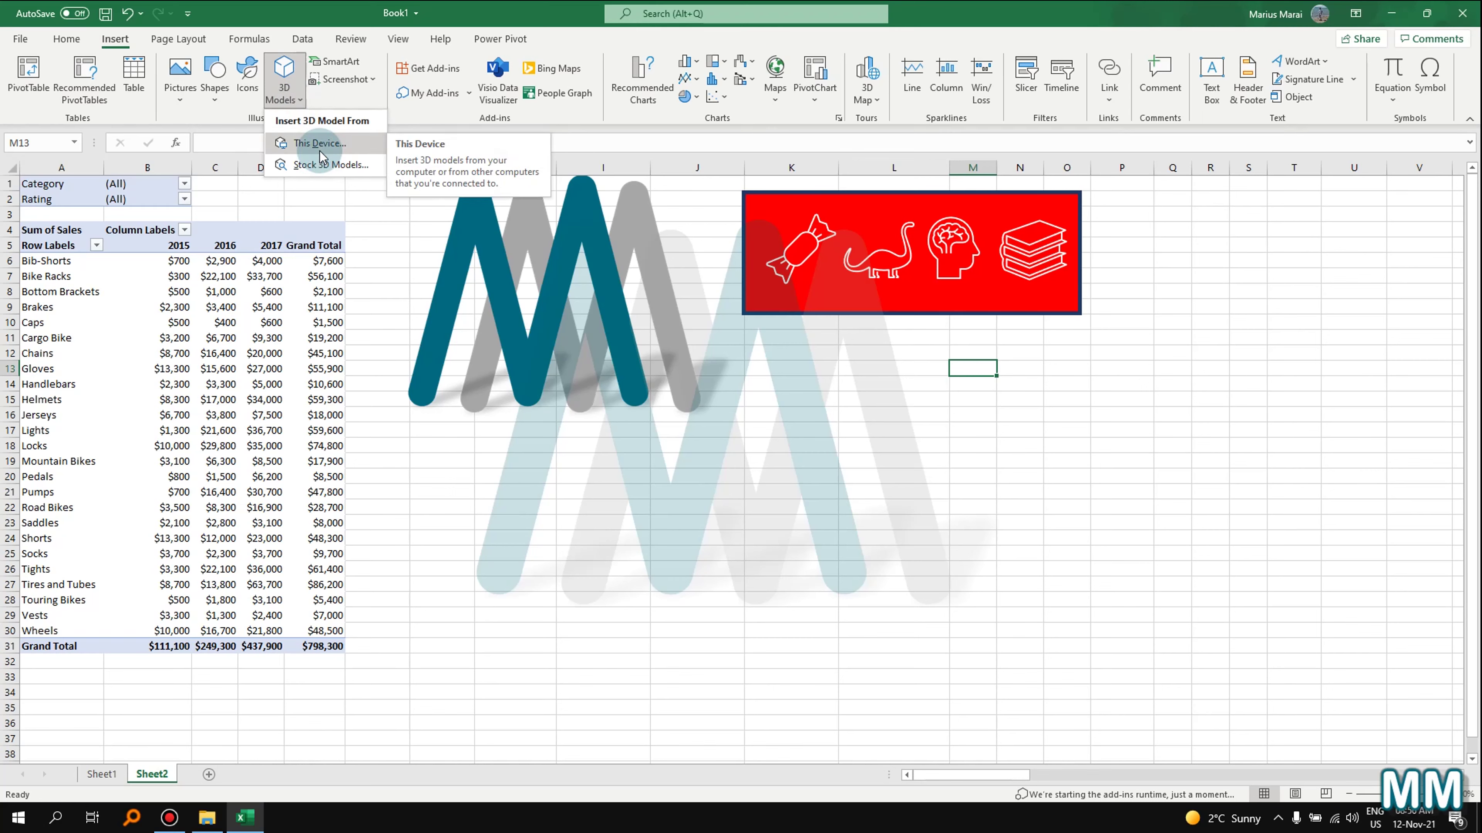
left_click(334, 165)
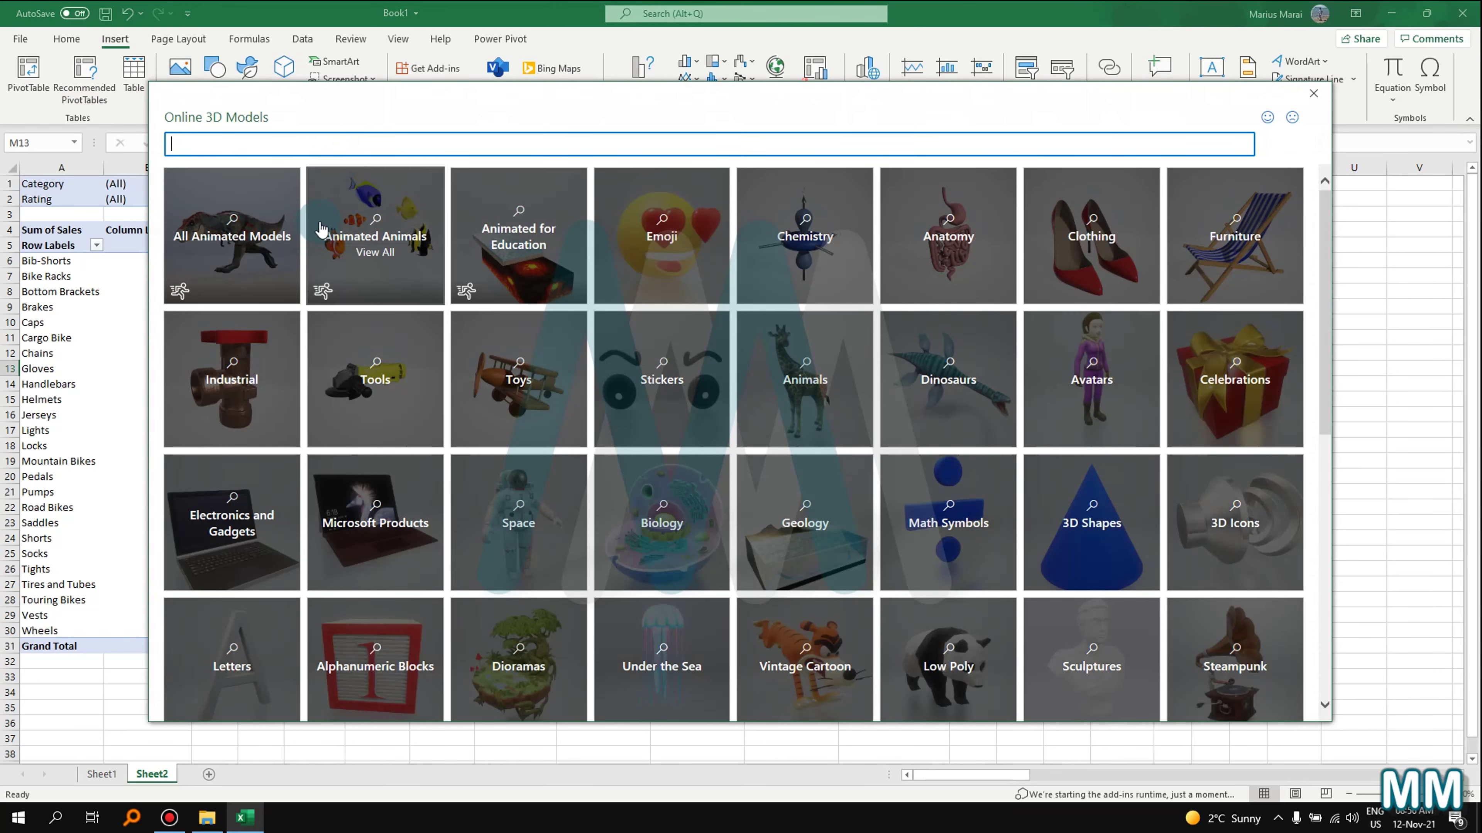
scroll(495, 305, "down", 10)
scroll(493, 377, "up", 10)
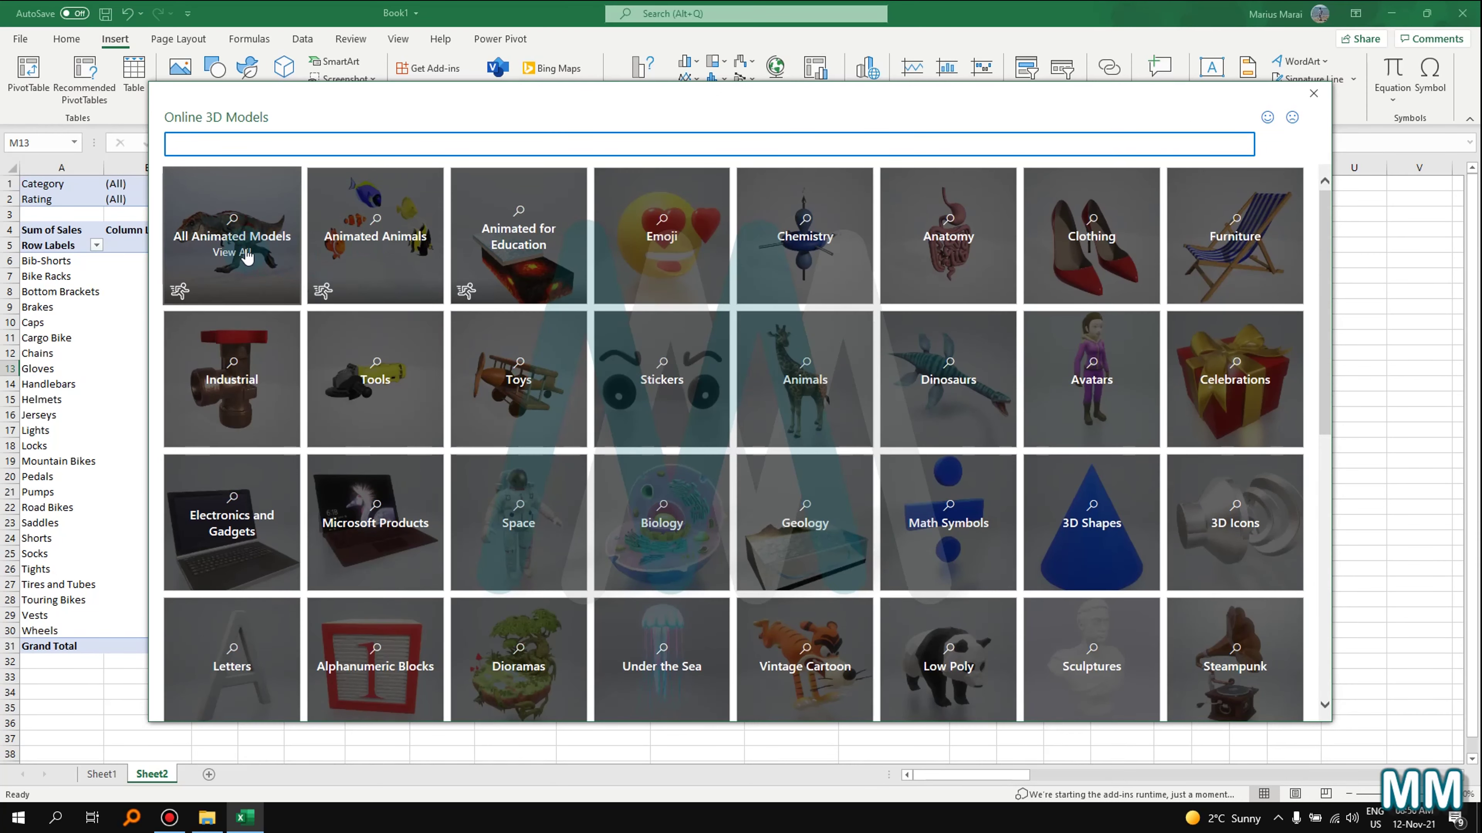
left_click(247, 256)
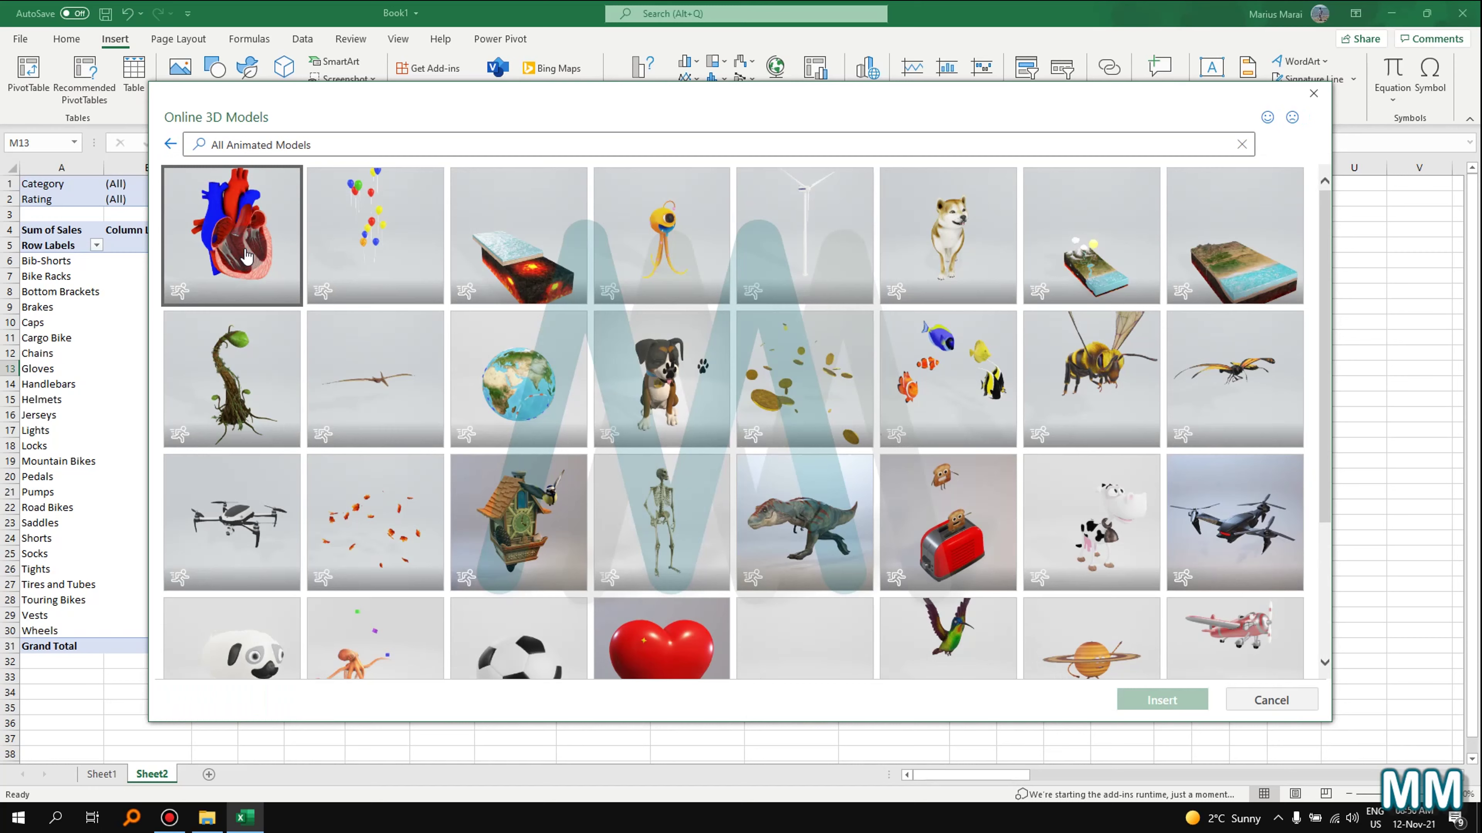
left_click(763, 531)
left_click(1162, 699)
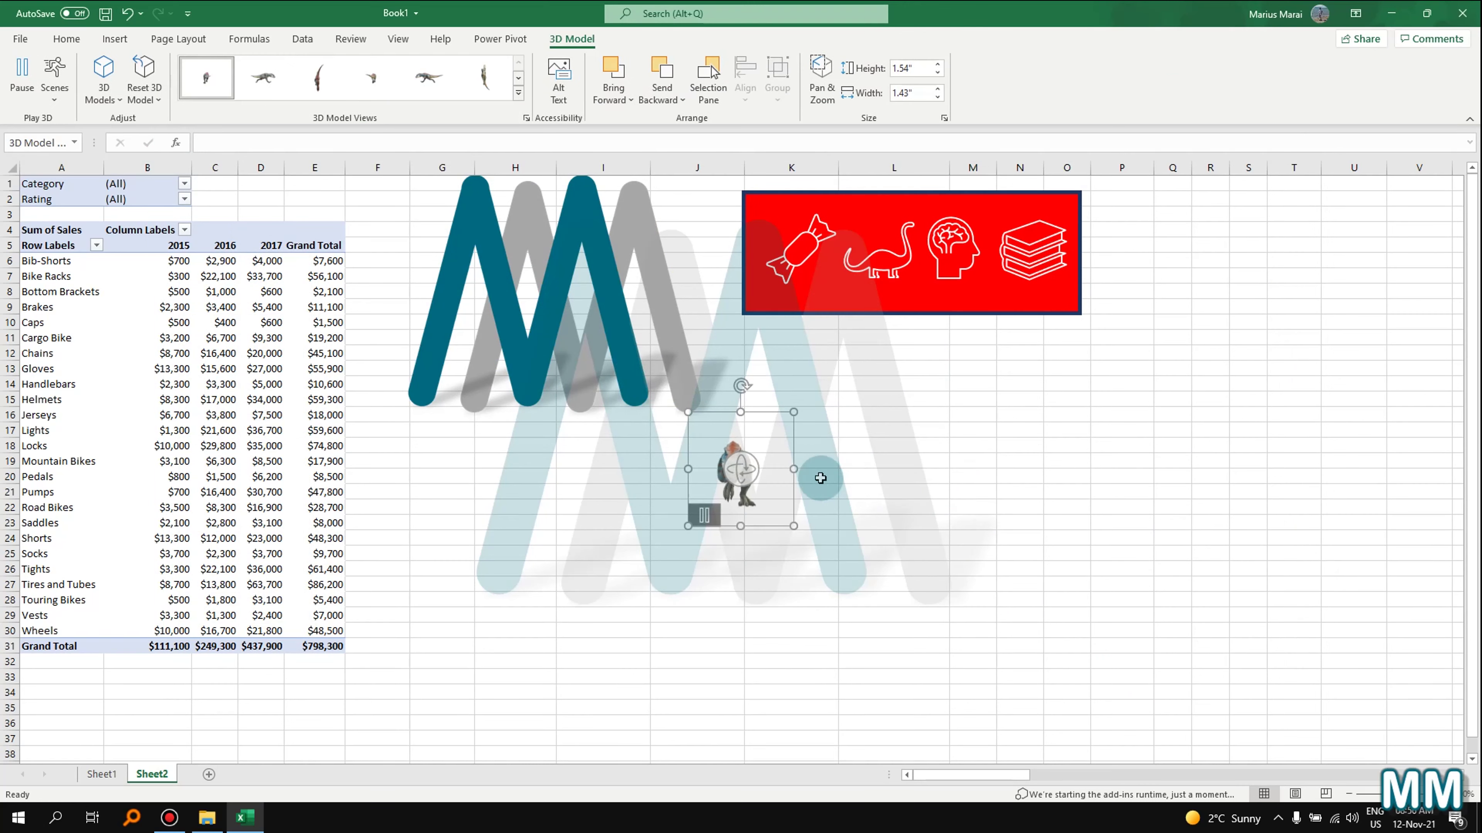
- Resize the T-rex model to about 3.8" by 6.28" below the red banner
left_click_drag(829, 563, 1025, 569)
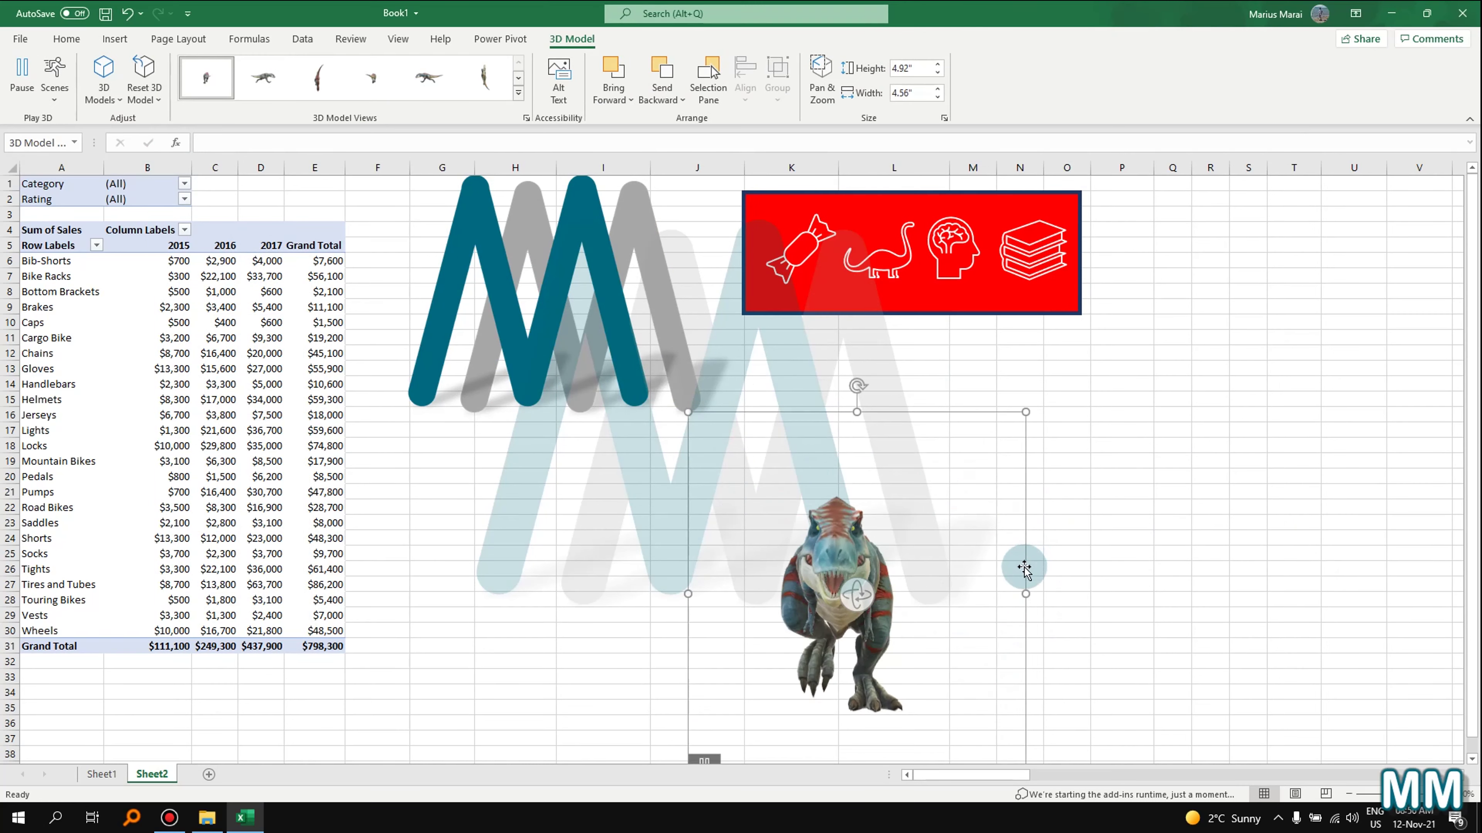
scroll(1041, 545, "down", 2)
left_click_drag(1029, 501, 1141, 501)
left_click_drag(911, 682, 754, 587)
- Rotate the T-rex to a side view, tail raised and tilted slightly upward
left_click_drag(923, 451, 805, 445)
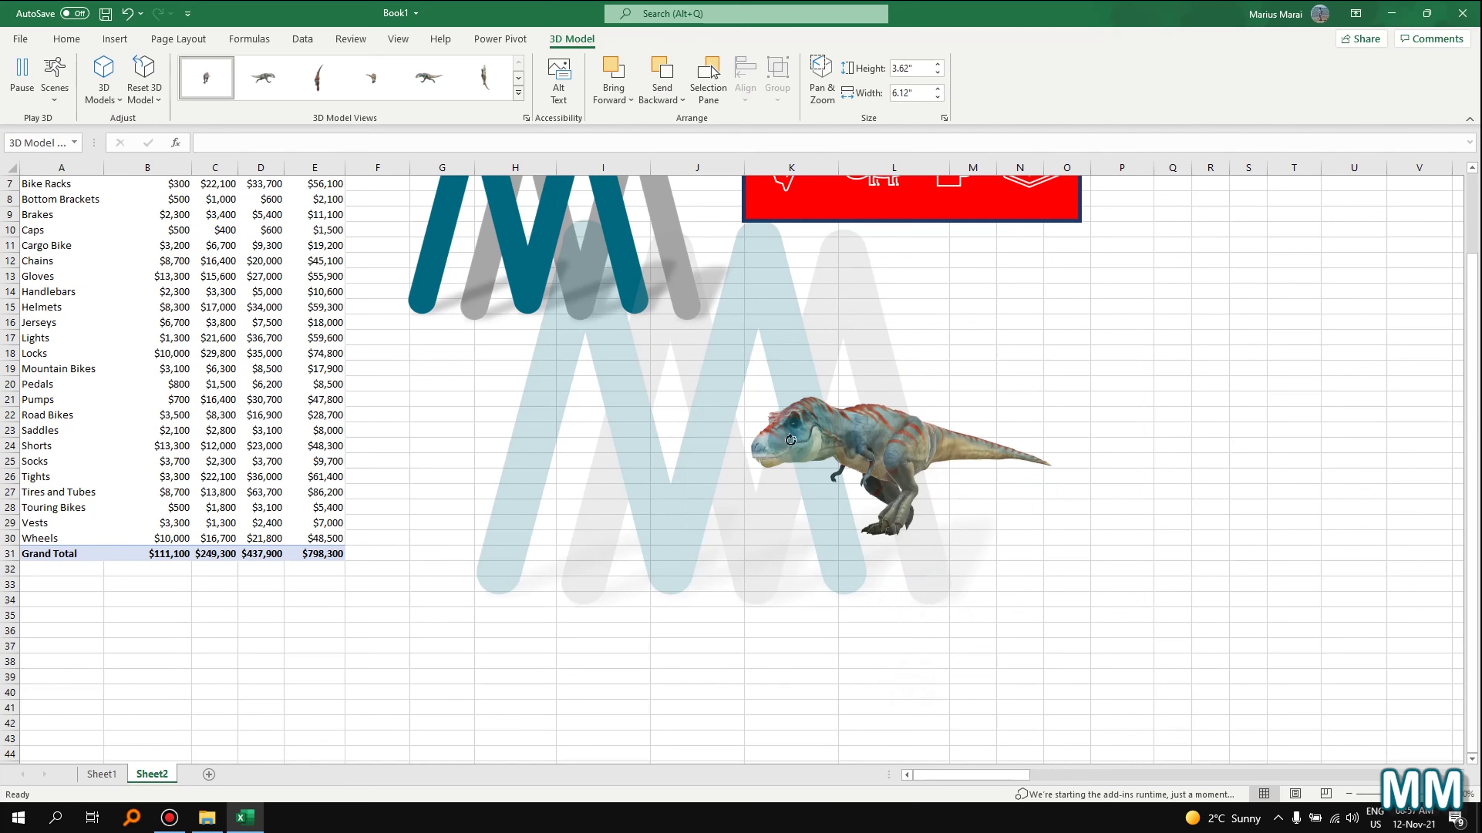
left_click_drag(766, 428, 904, 480)
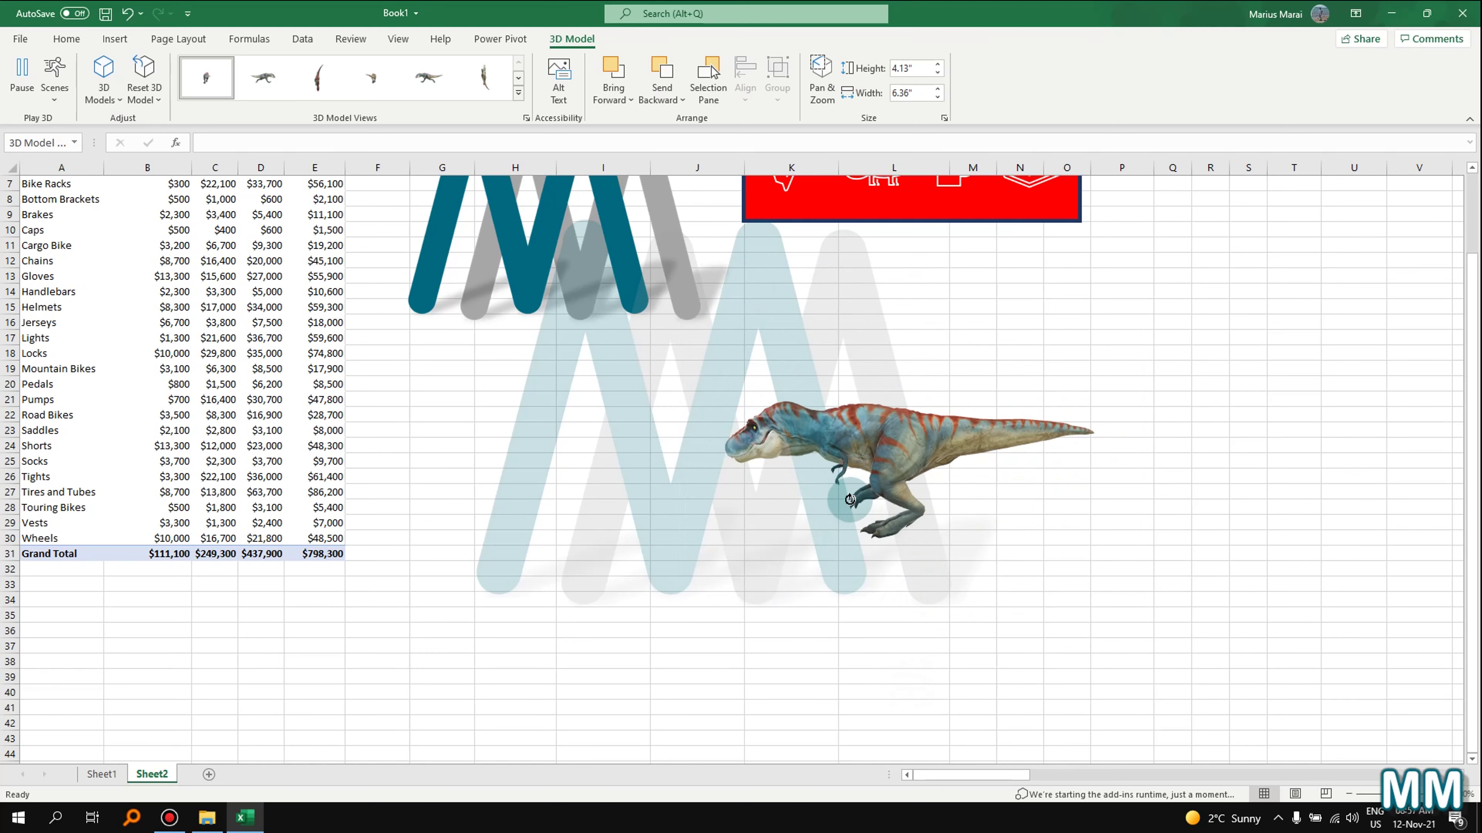
left_click_drag(800, 492, 794, 488)
left_click_drag(982, 270, 979, 237)
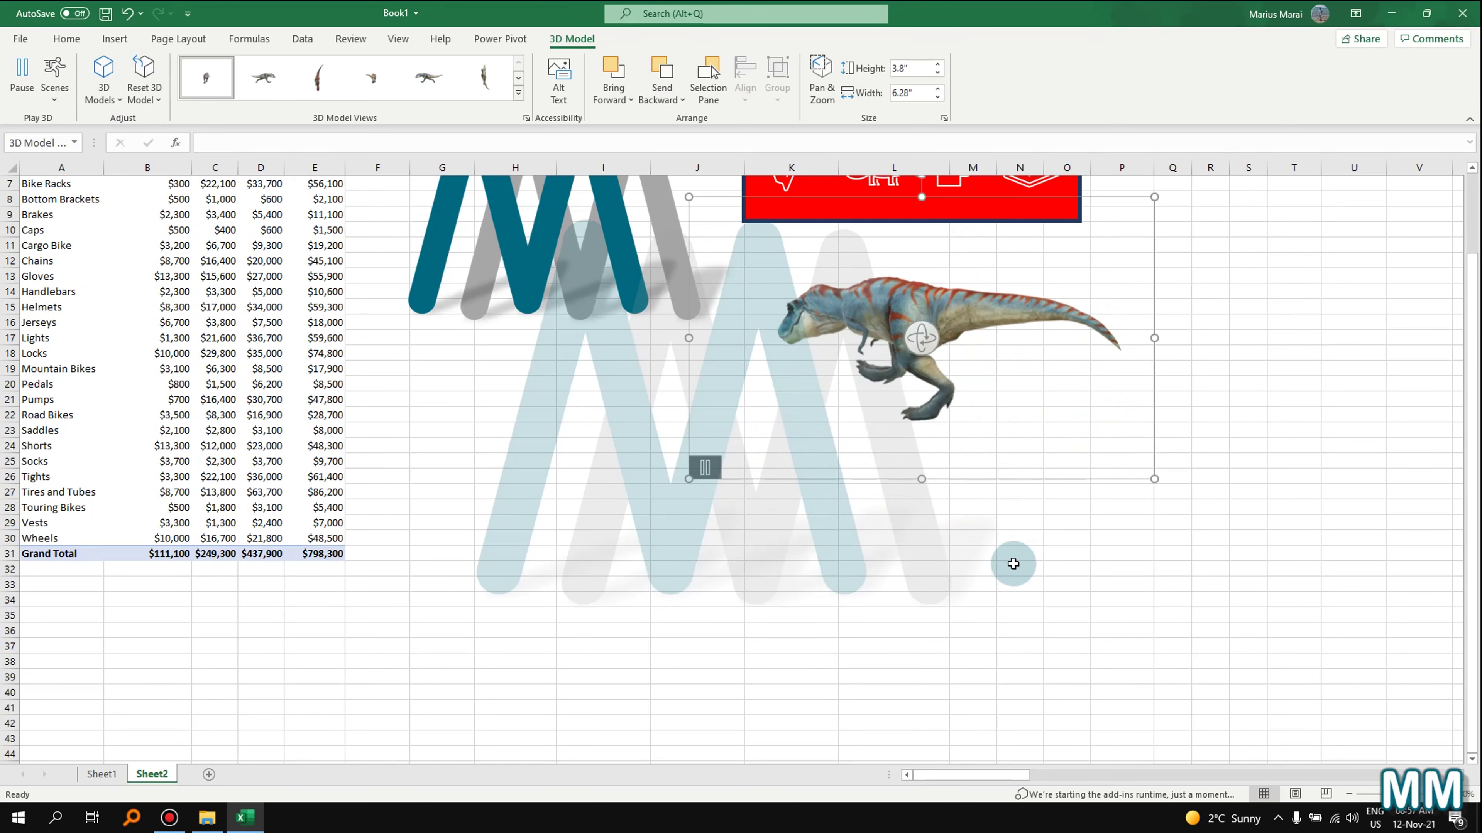
scroll(1016, 554, "up", 2)
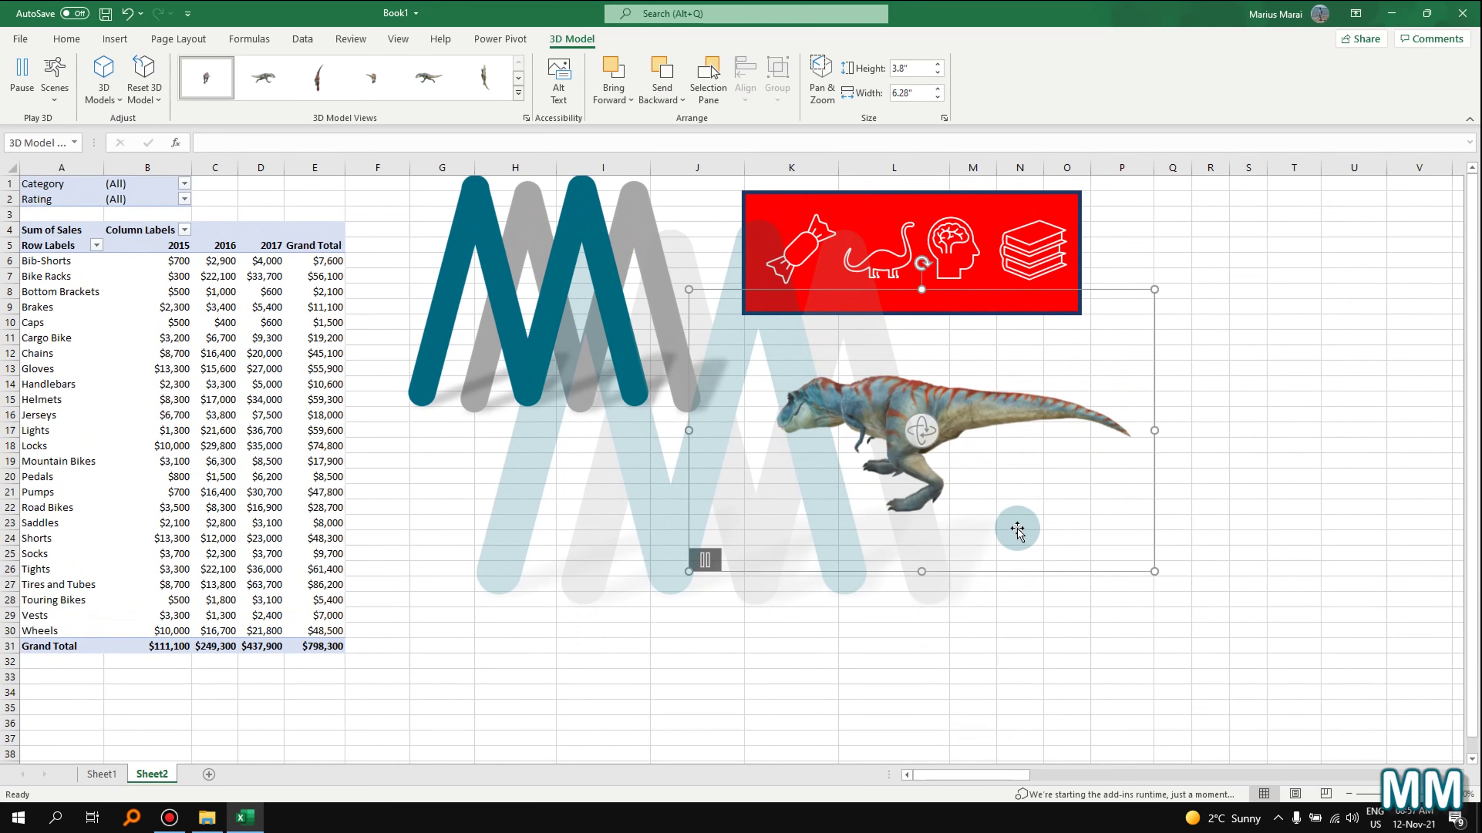
left_click(642, 461)
left_click(115, 38)
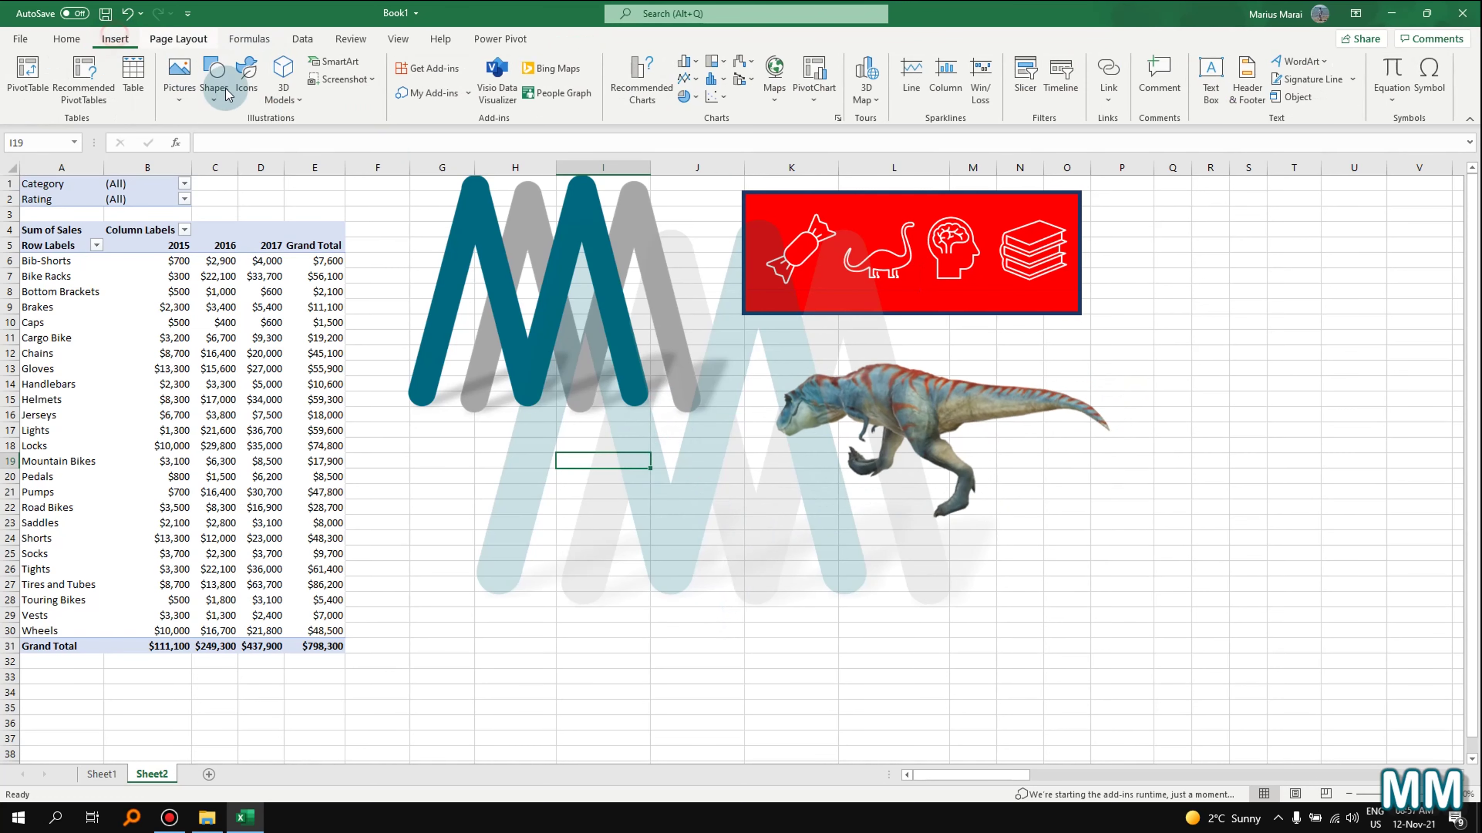
- Insert the red dice from the Toys stock 3D models and rotate it to show three faces
left_click(284, 93)
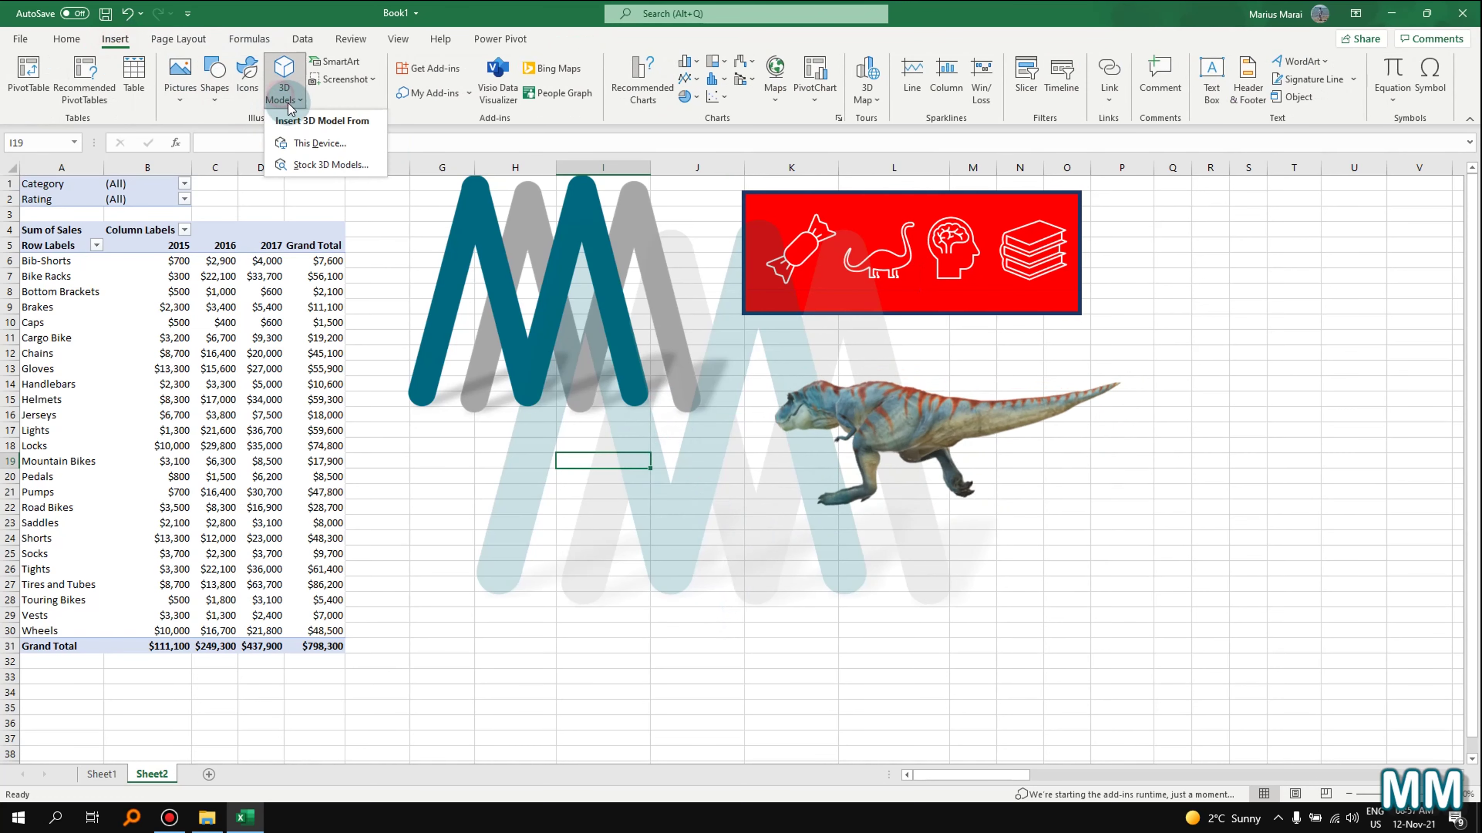
left_click(328, 166)
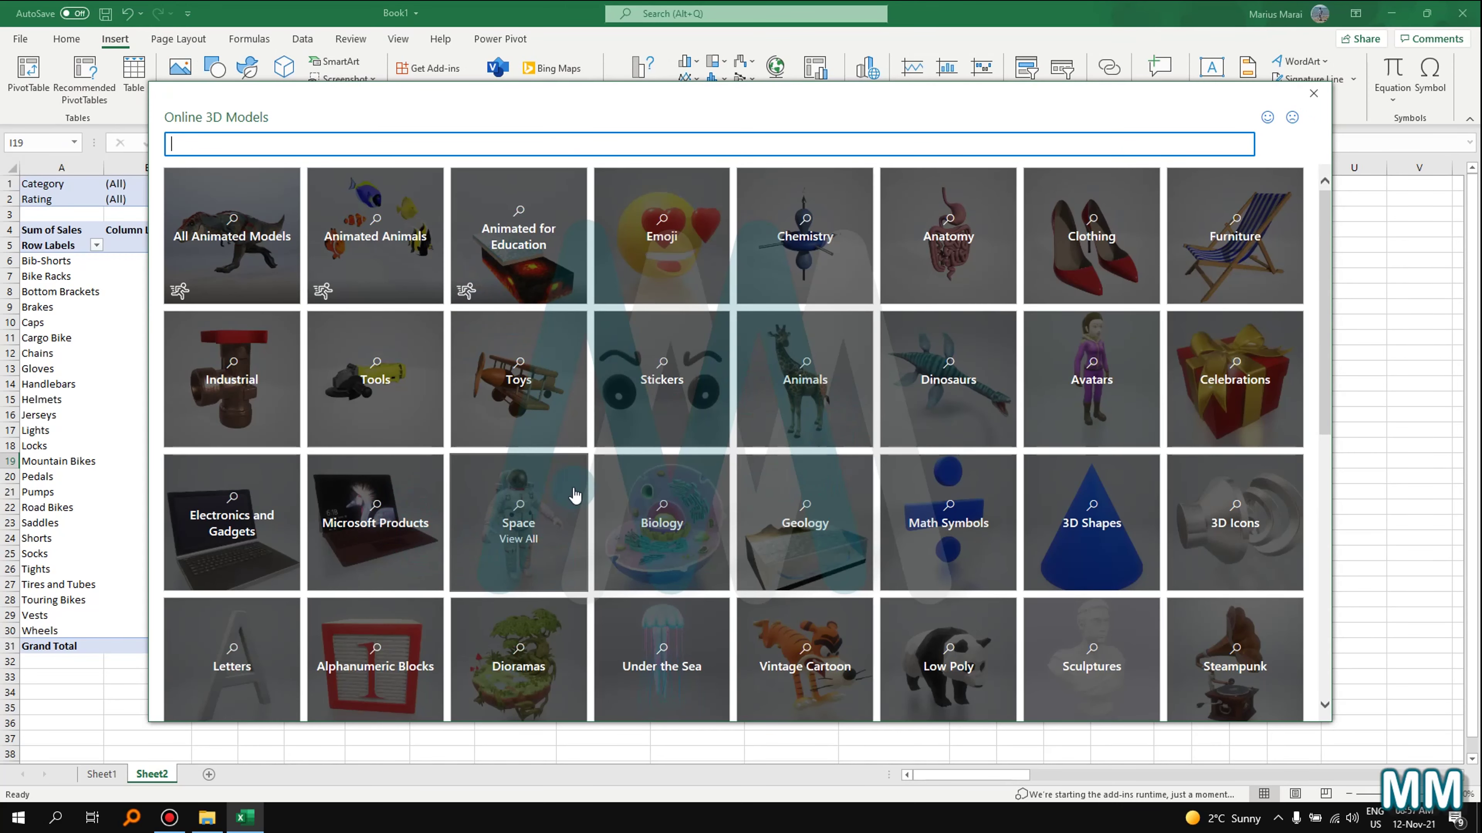
left_click(505, 385)
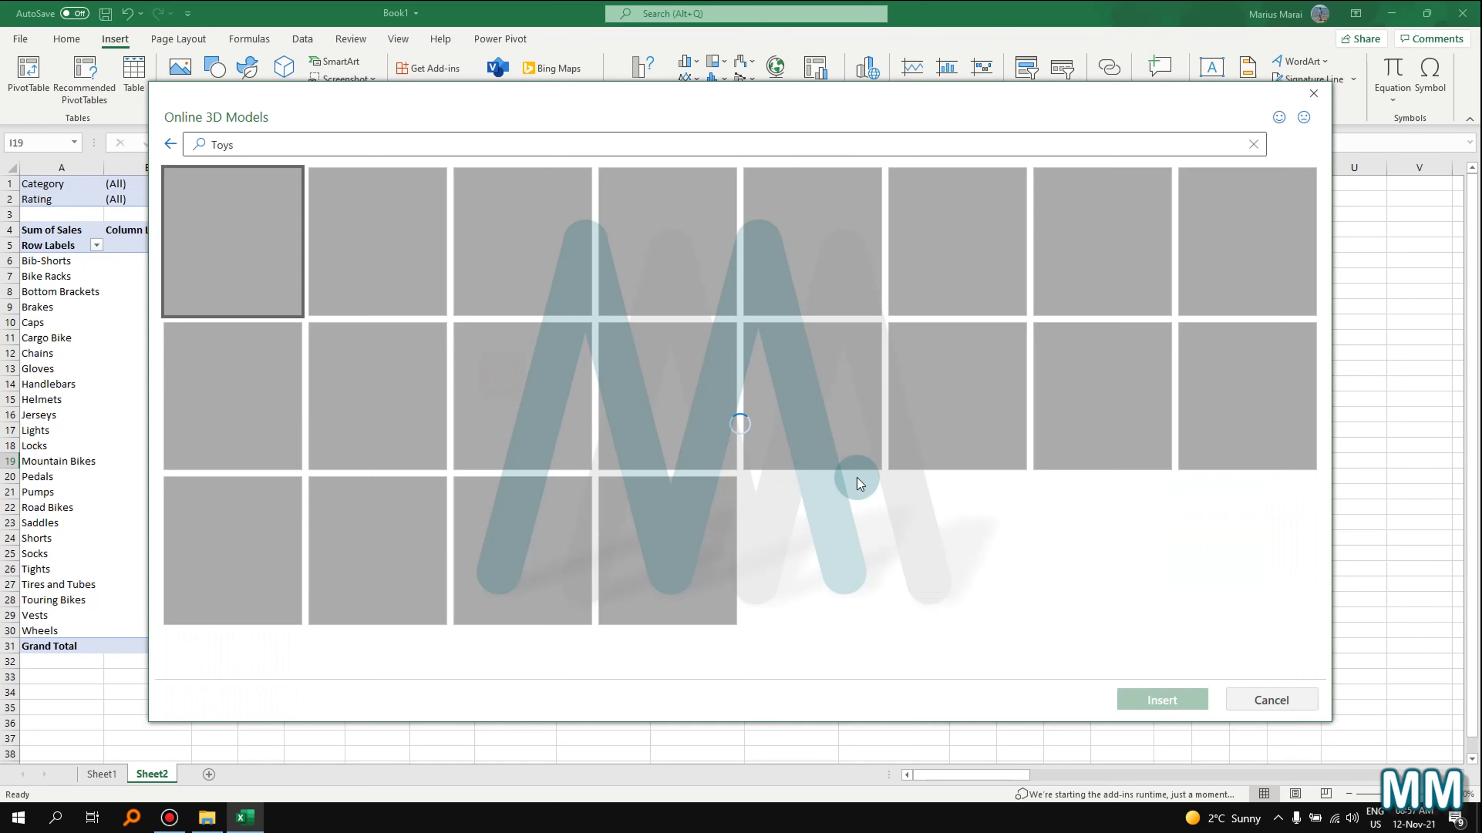
left_click(637, 387)
left_click(1161, 699)
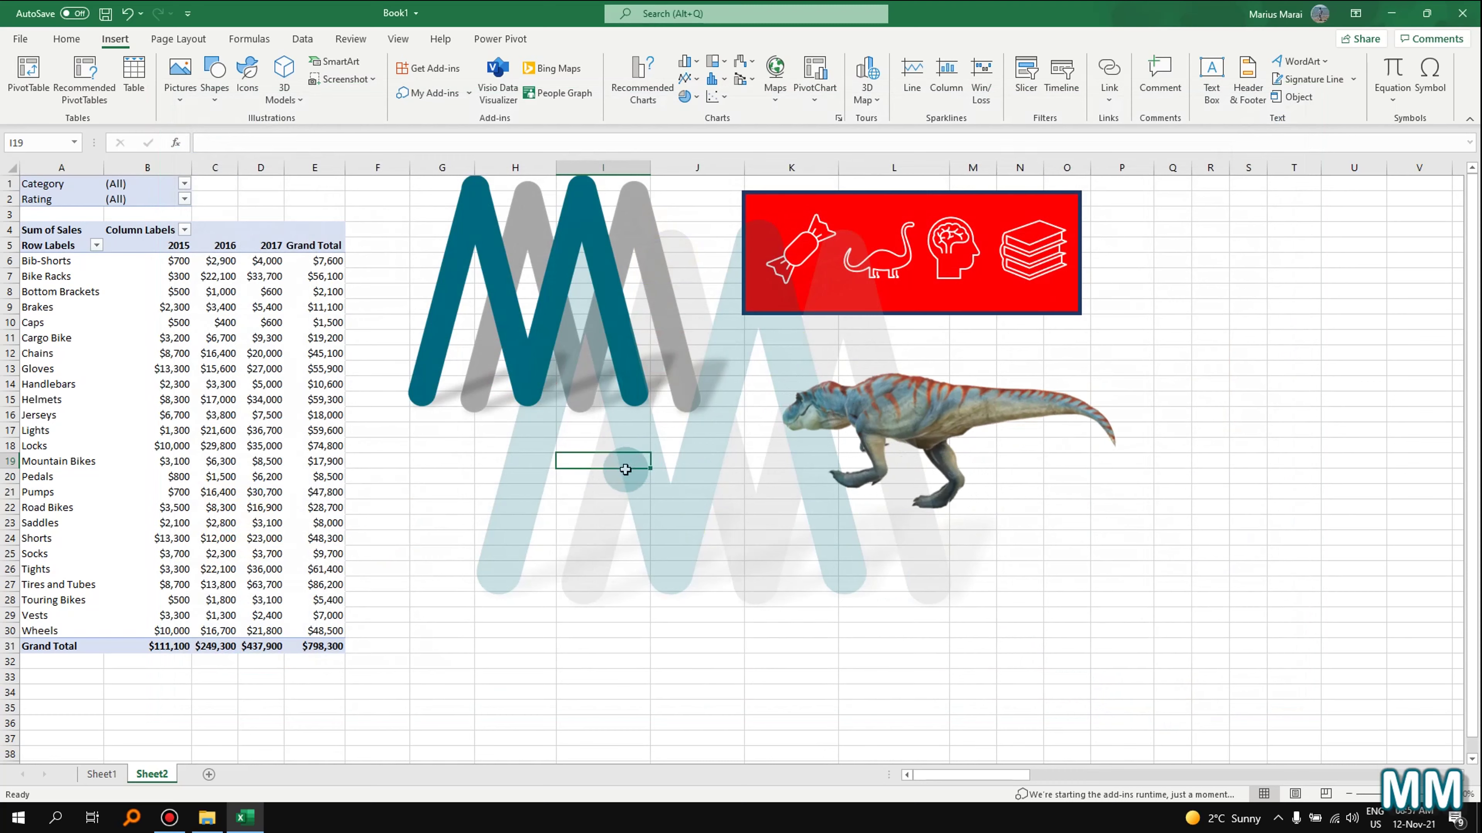
left_click_drag(735, 481, 639, 512)
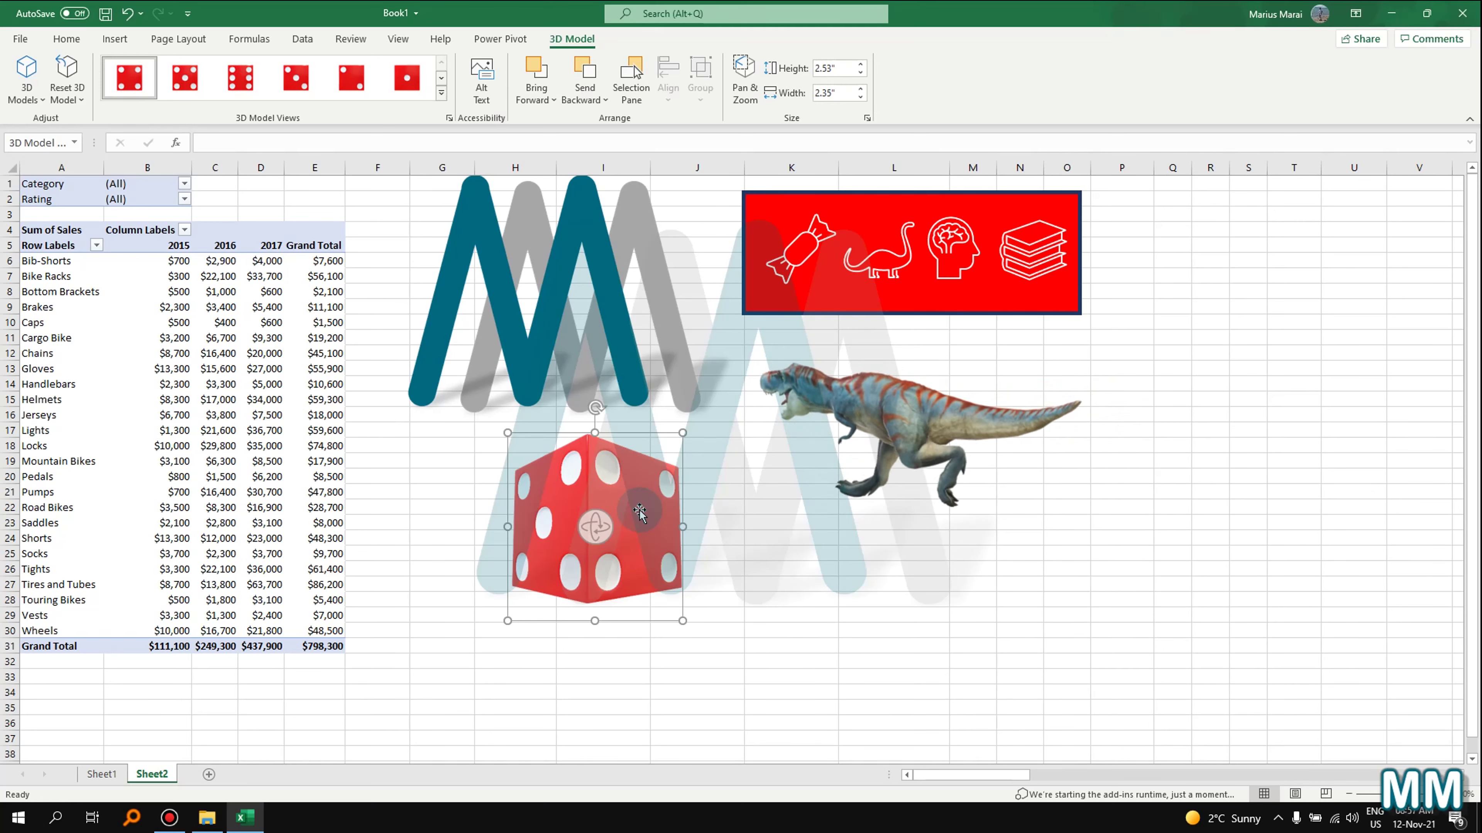
left_click(719, 631)
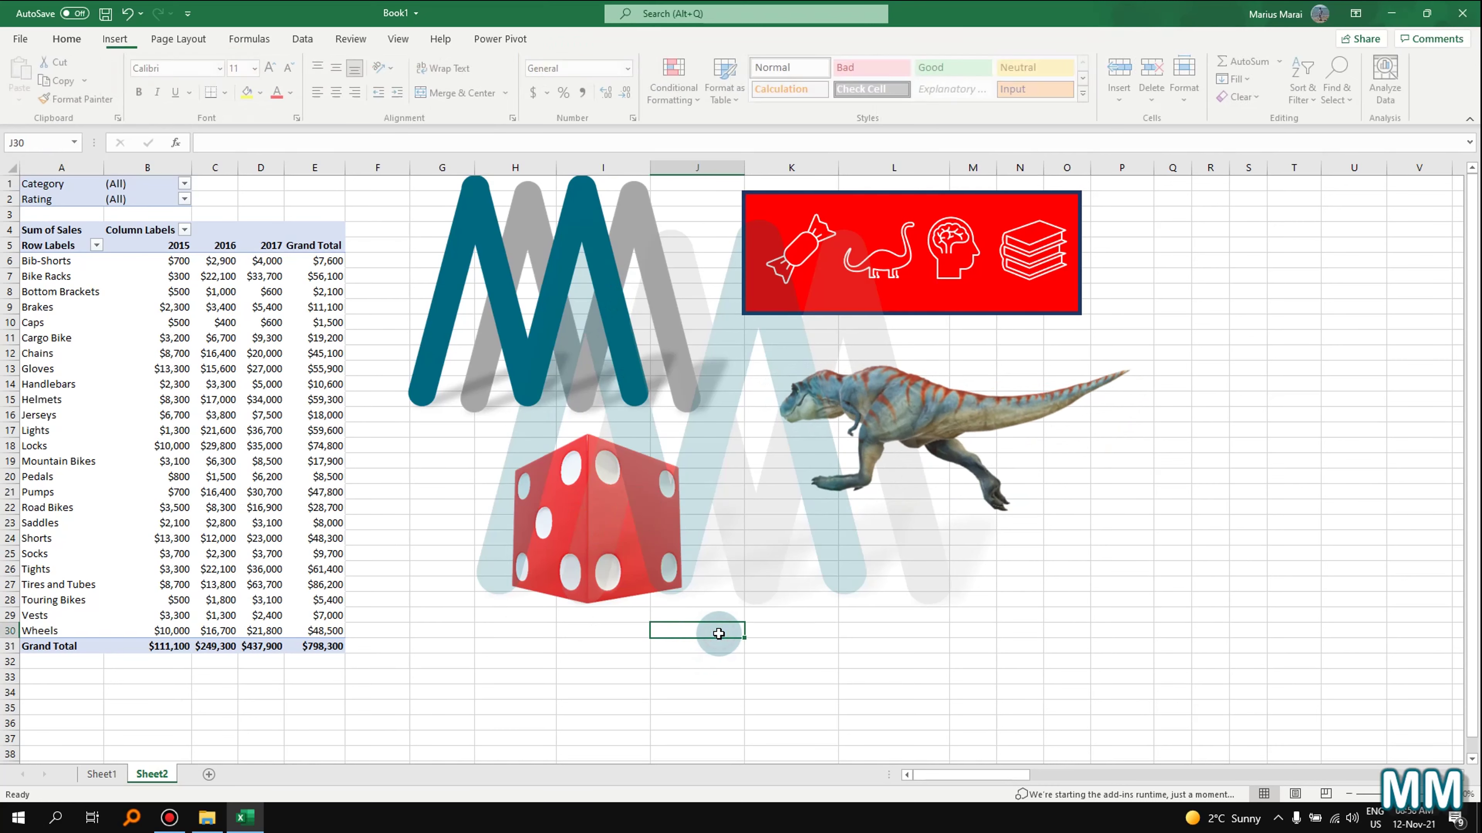
mouse_move(837, 477)
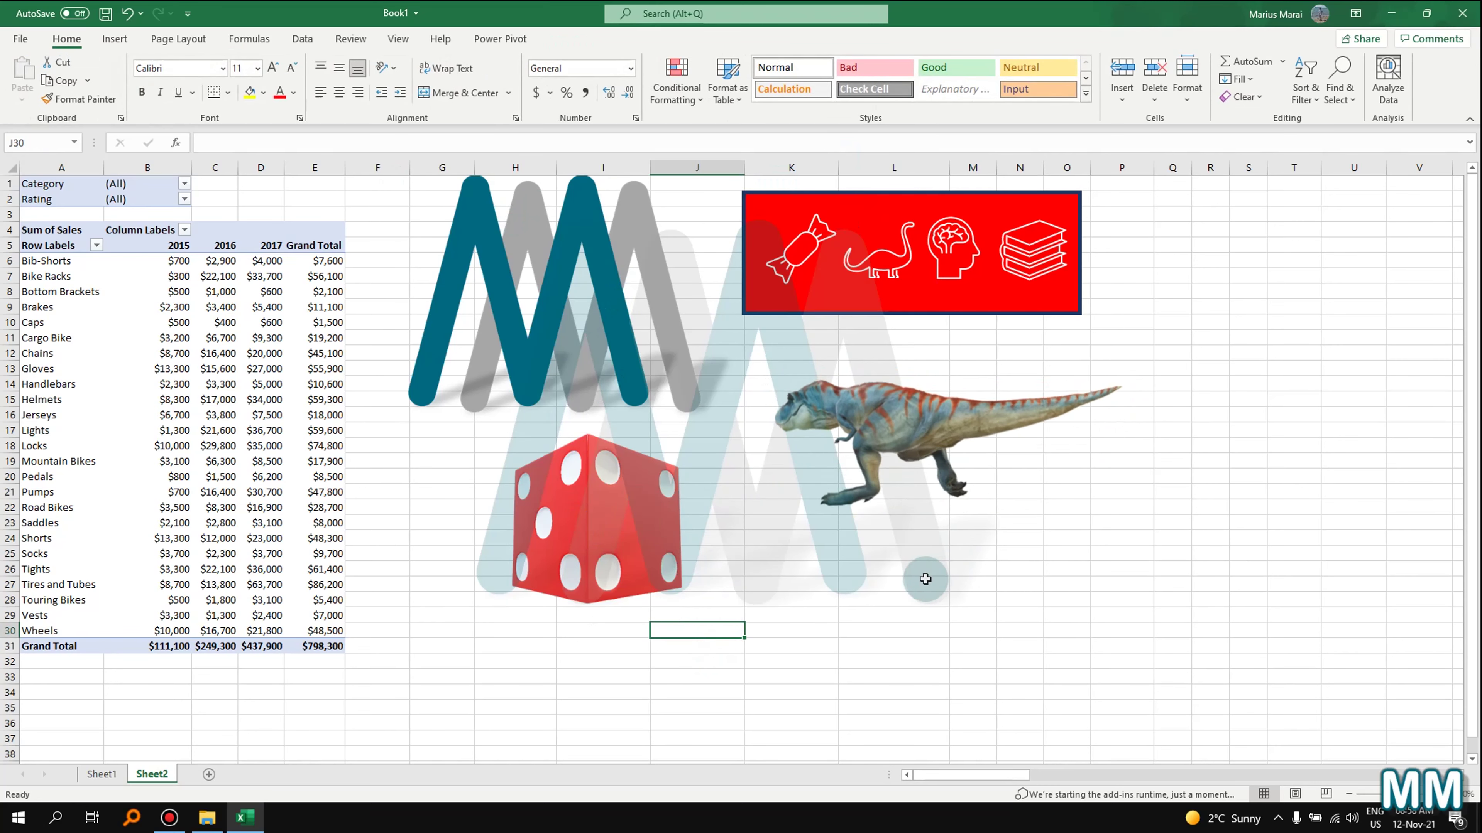
left_click(861, 439)
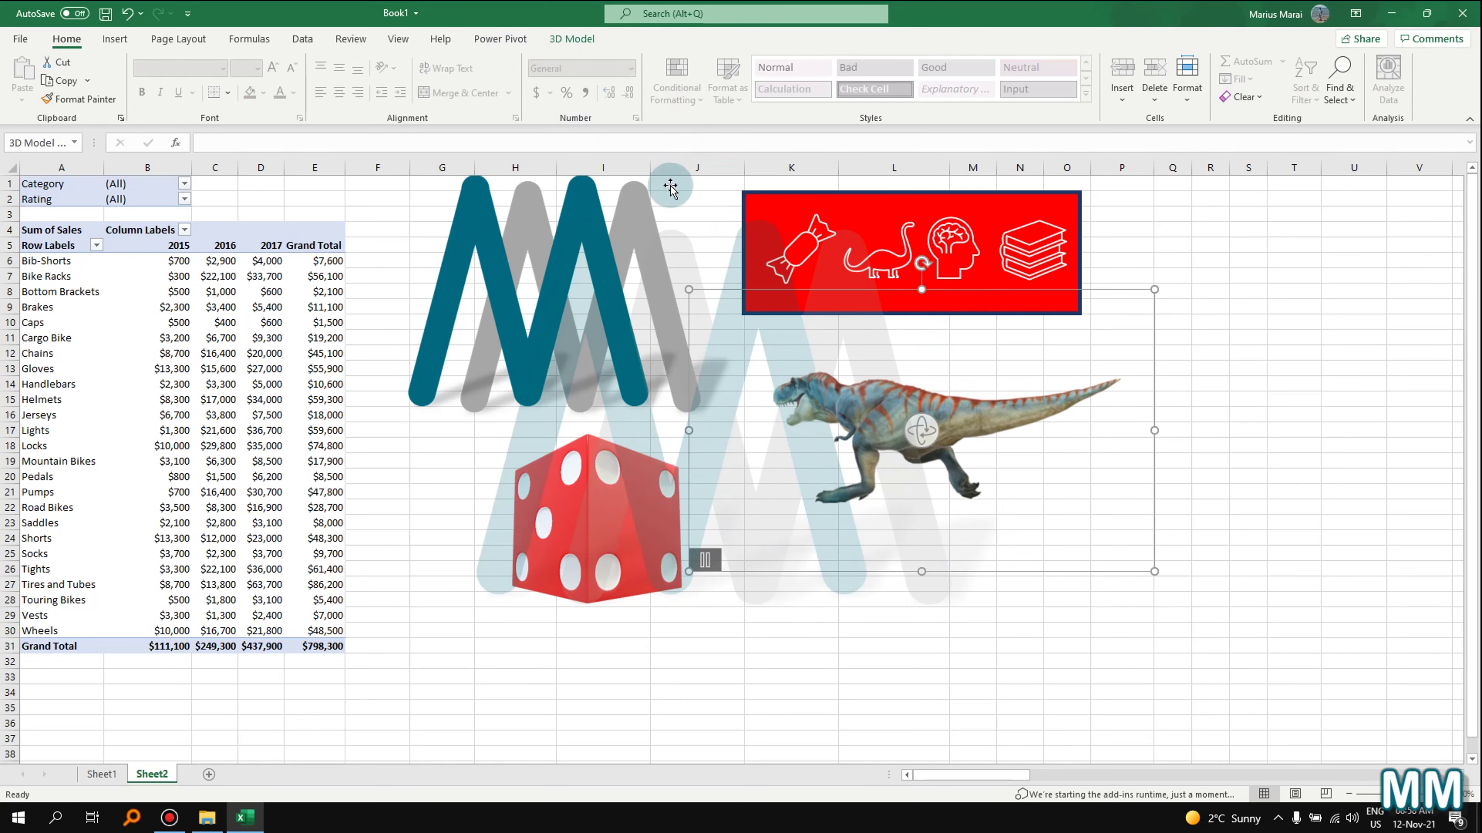
left_click(560, 40)
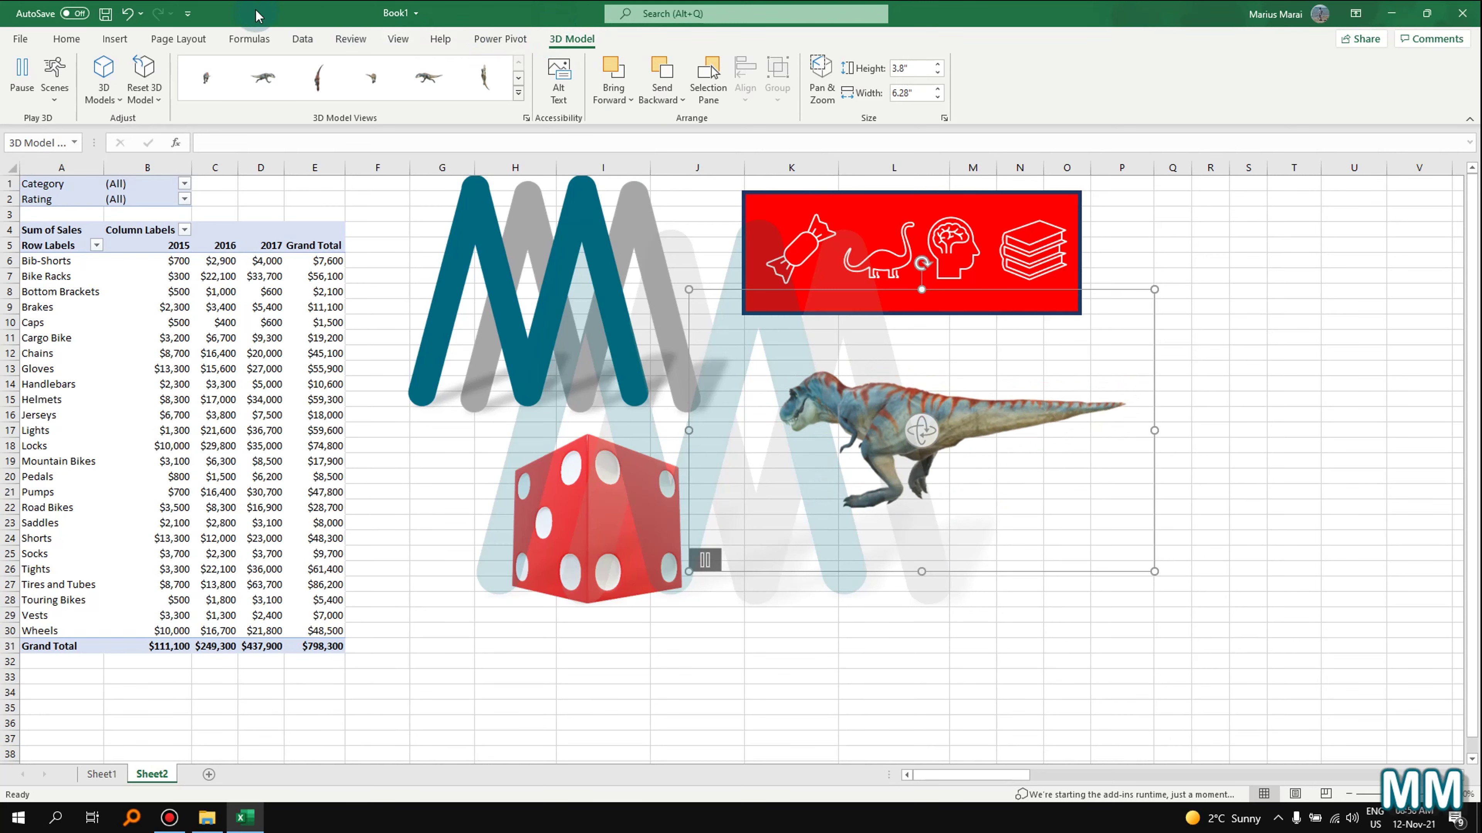
left_click(115, 38)
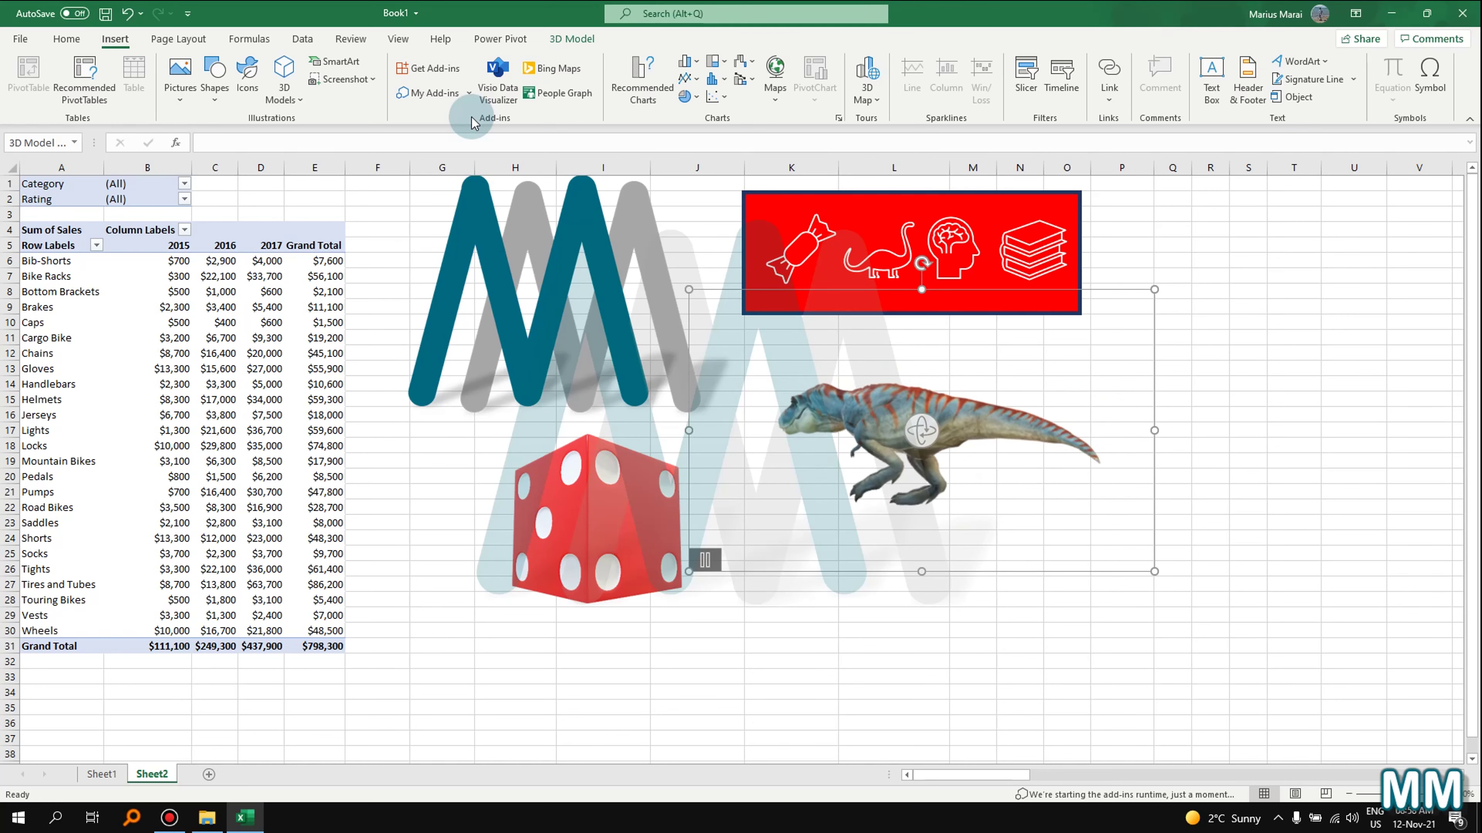
left_click(1212, 336)
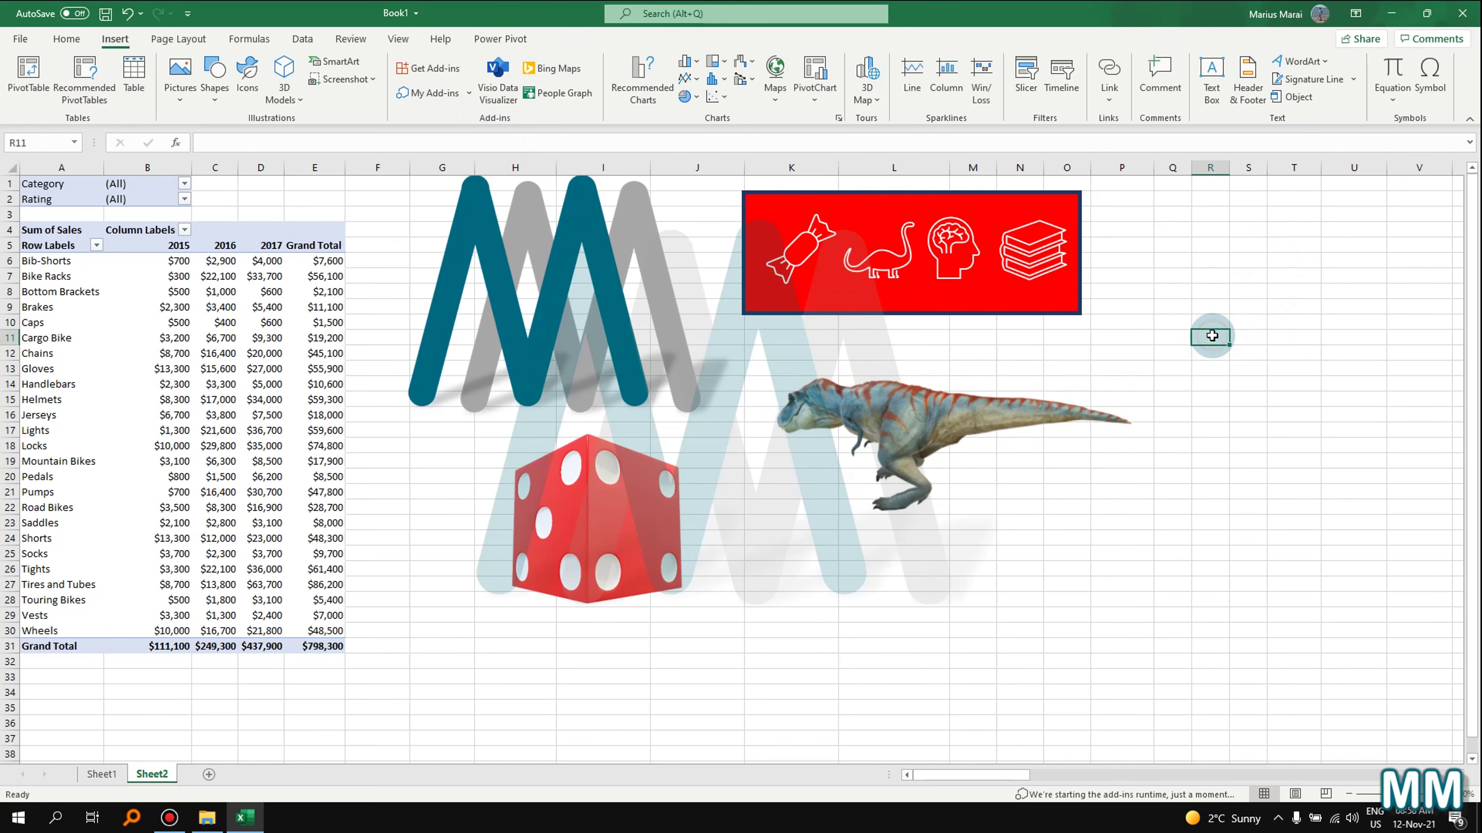
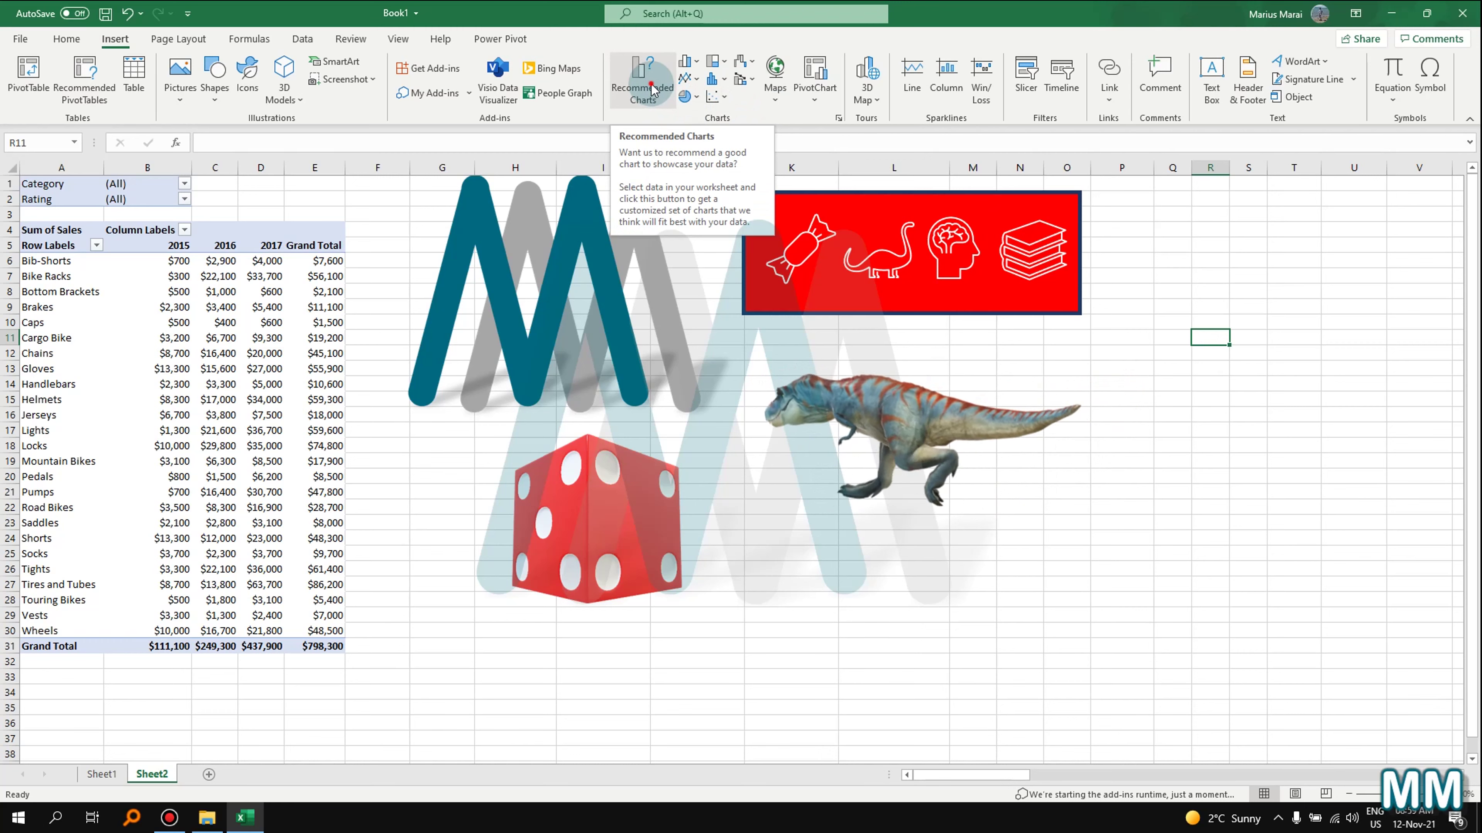
- Try Recommended Charts, dismiss the select-data warning, and select the product labels A6:A30
left_click(653, 91)
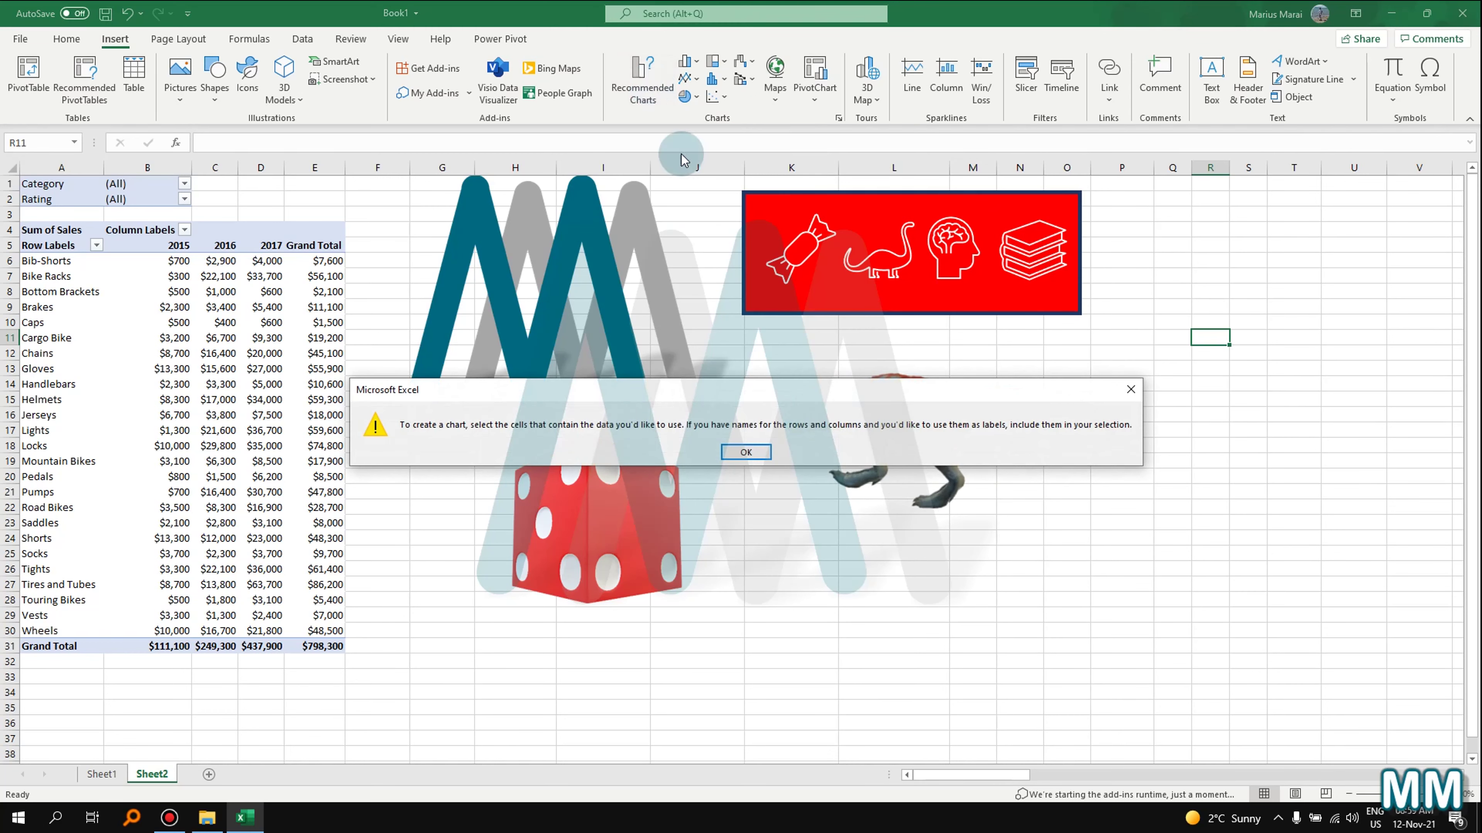
left_click(752, 453)
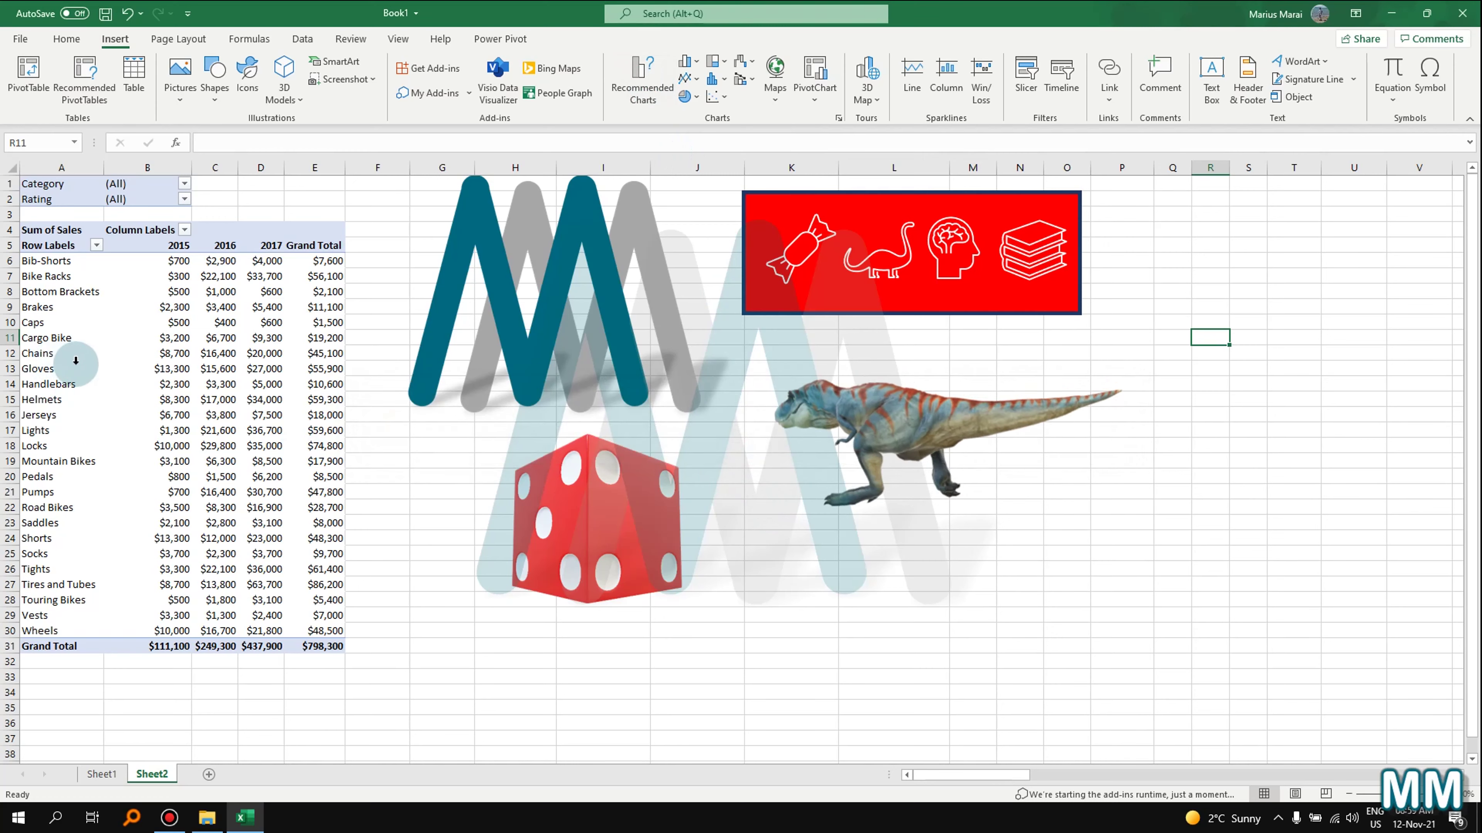
left_click(58, 367)
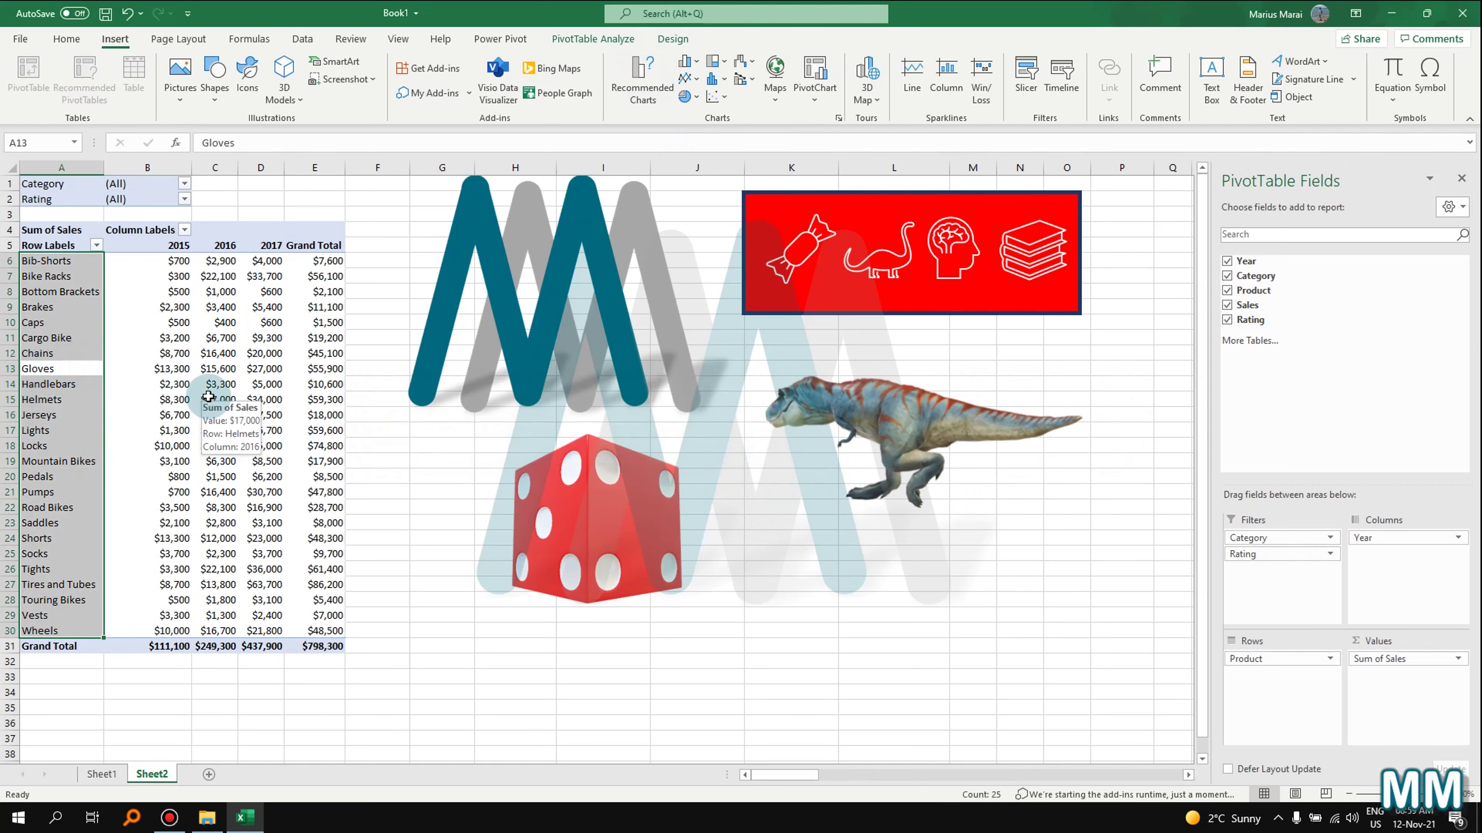
left_click(624, 87)
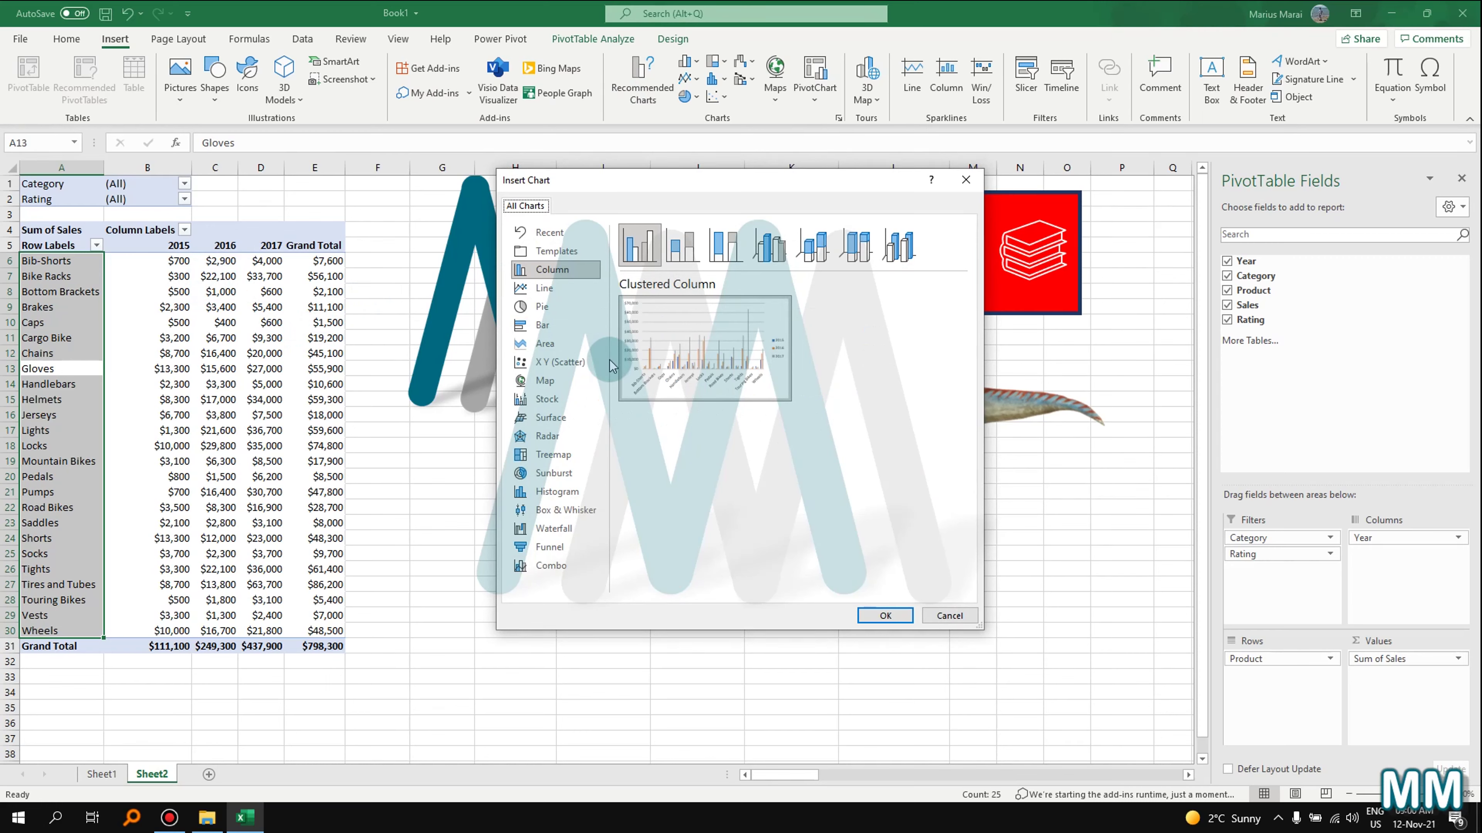
left_click(530, 279)
left_click(551, 309)
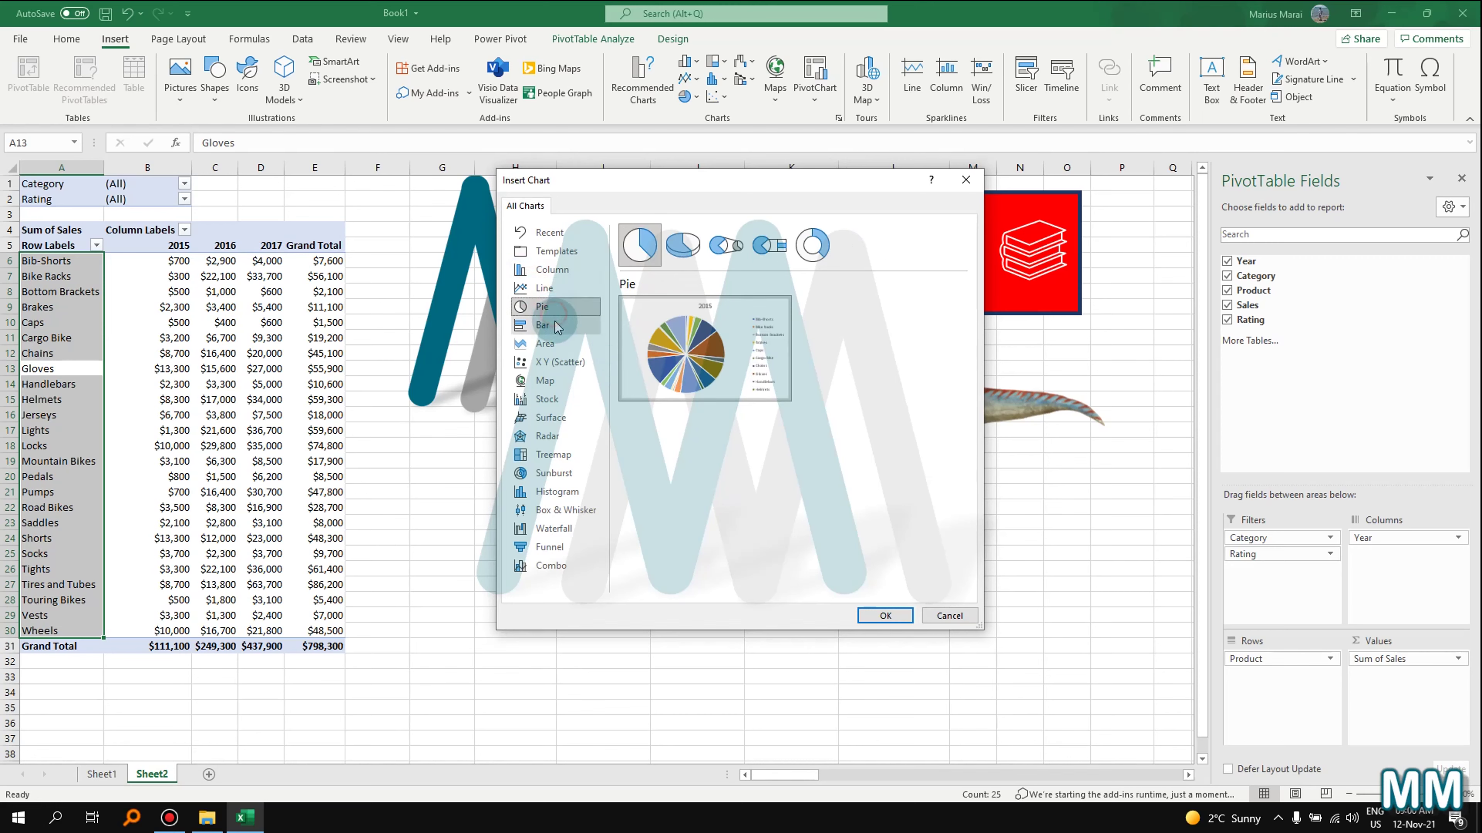
left_click(554, 325)
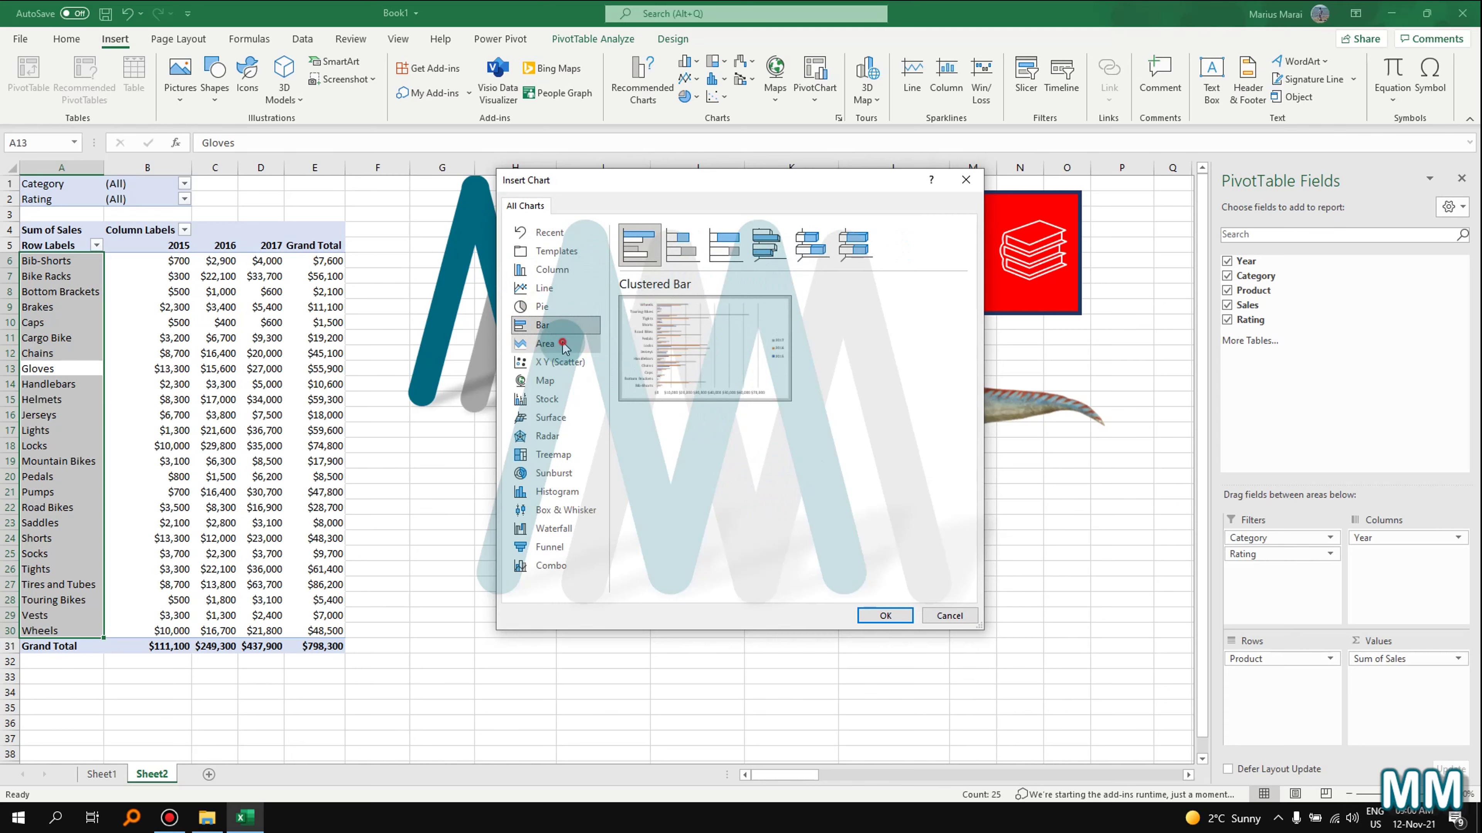
left_click(554, 343)
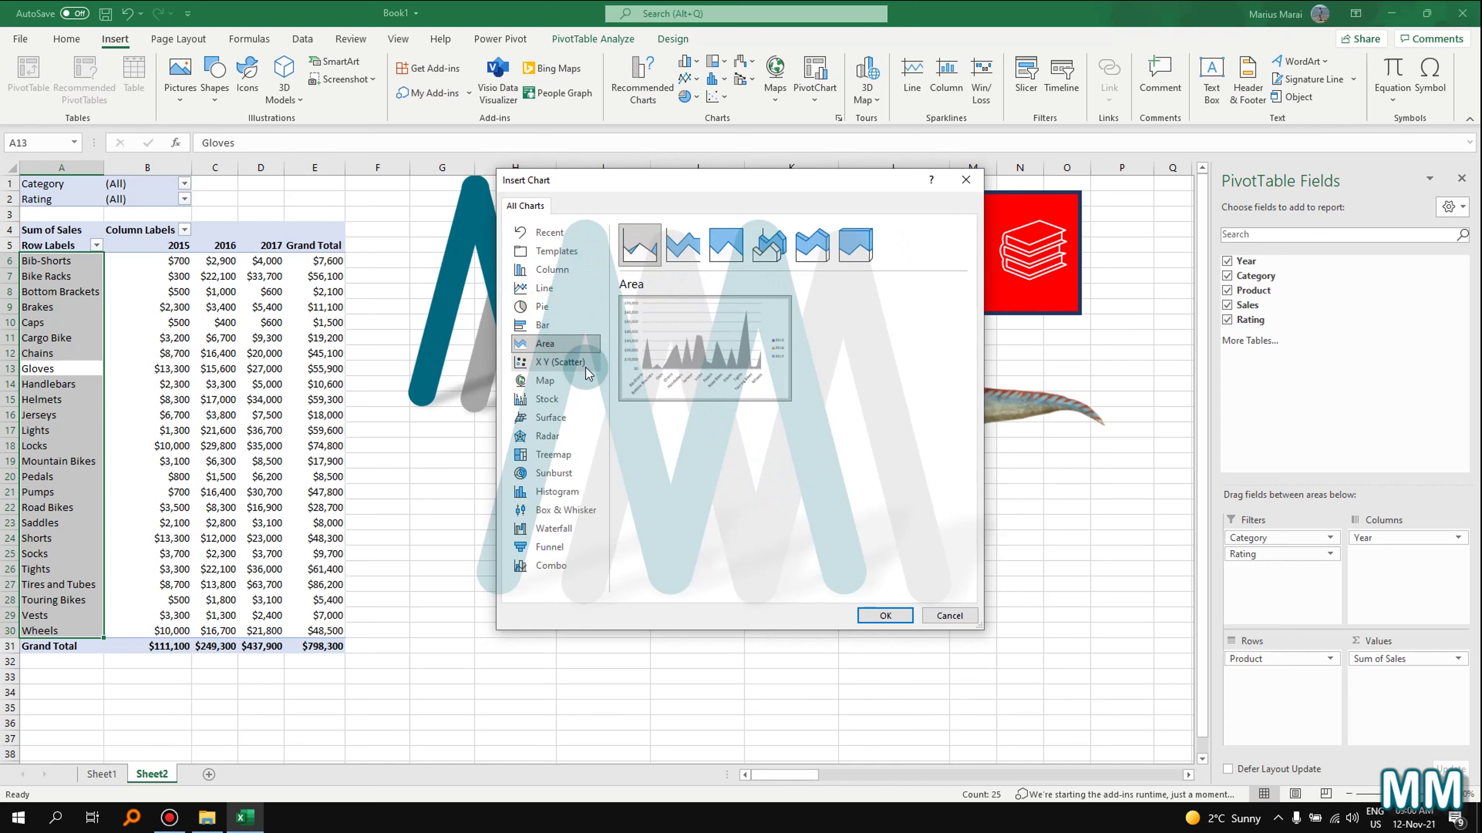
left_click(960, 617)
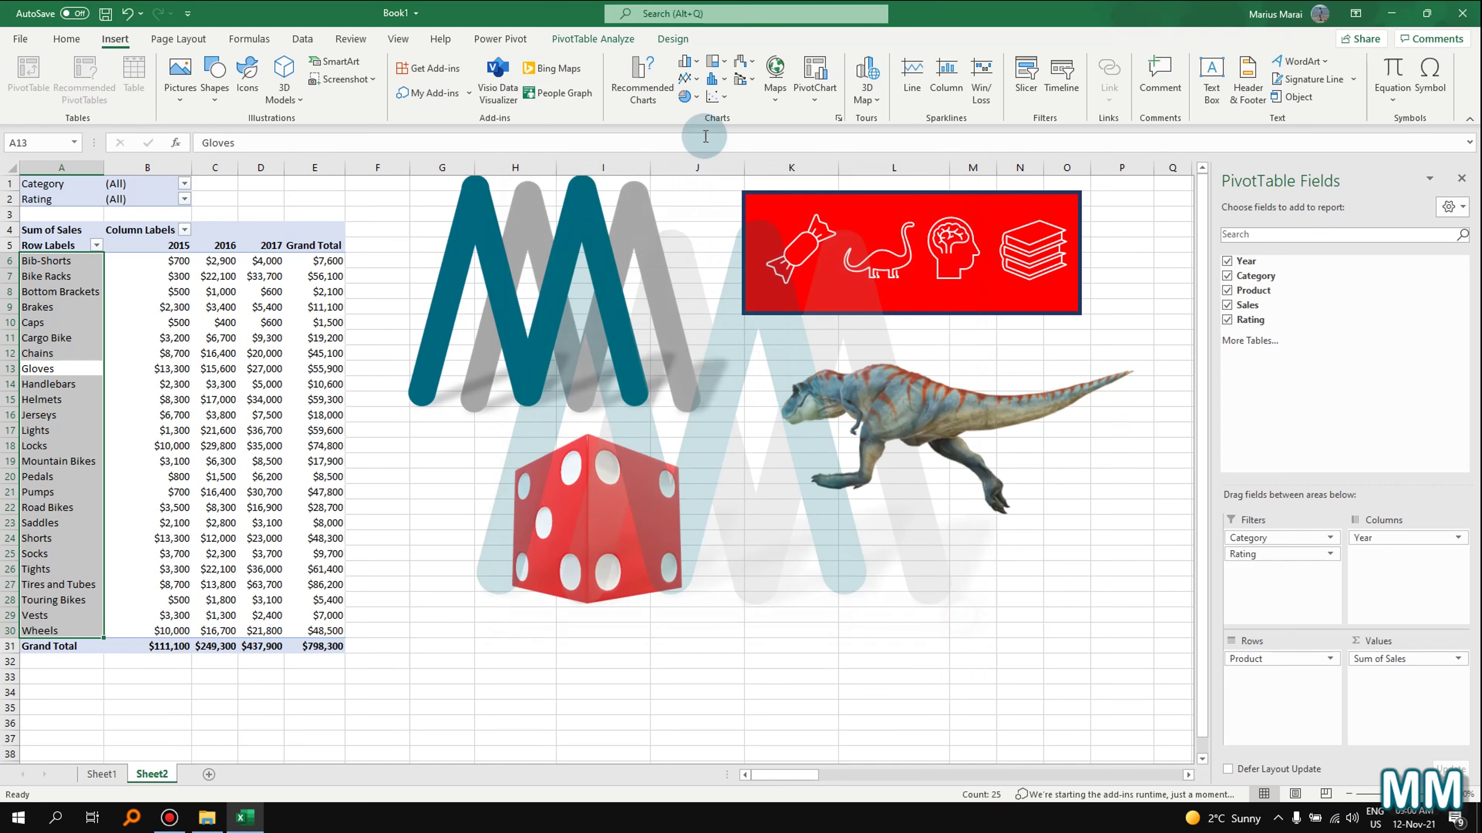
left_click(815, 69)
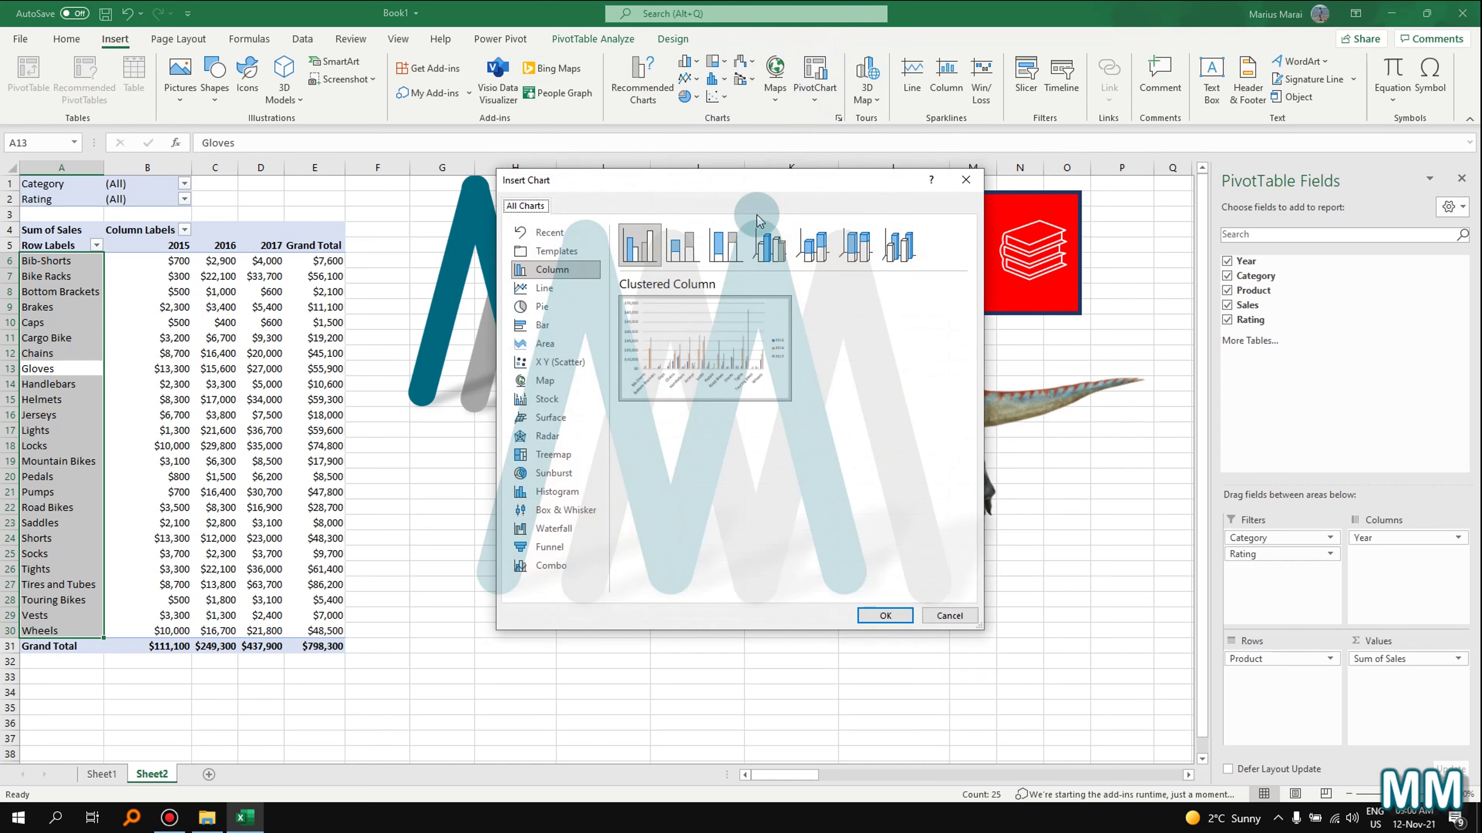
left_click(575, 287)
left_click(567, 307)
left_click(566, 326)
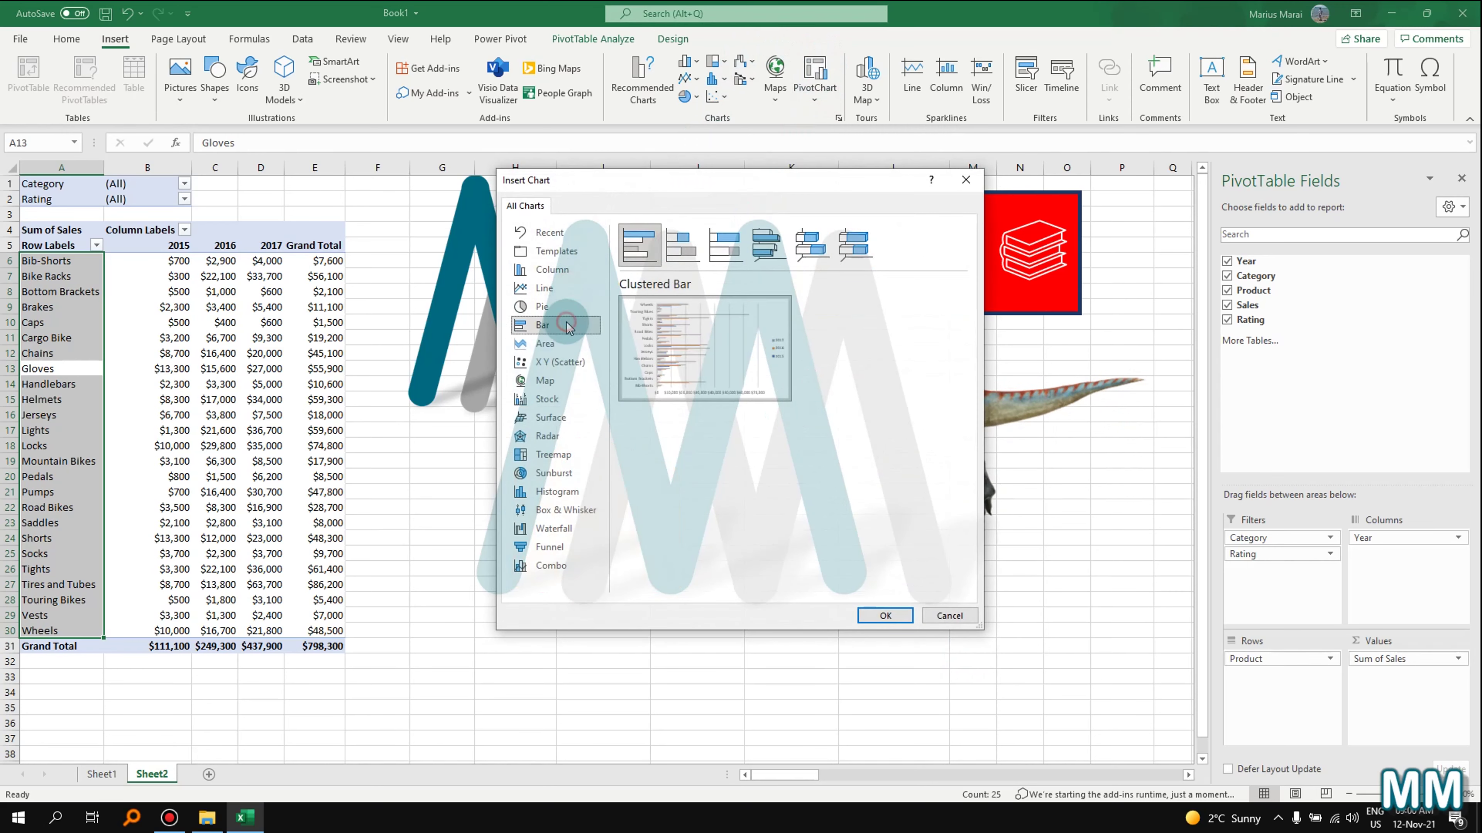
left_click(567, 344)
left_click(567, 364)
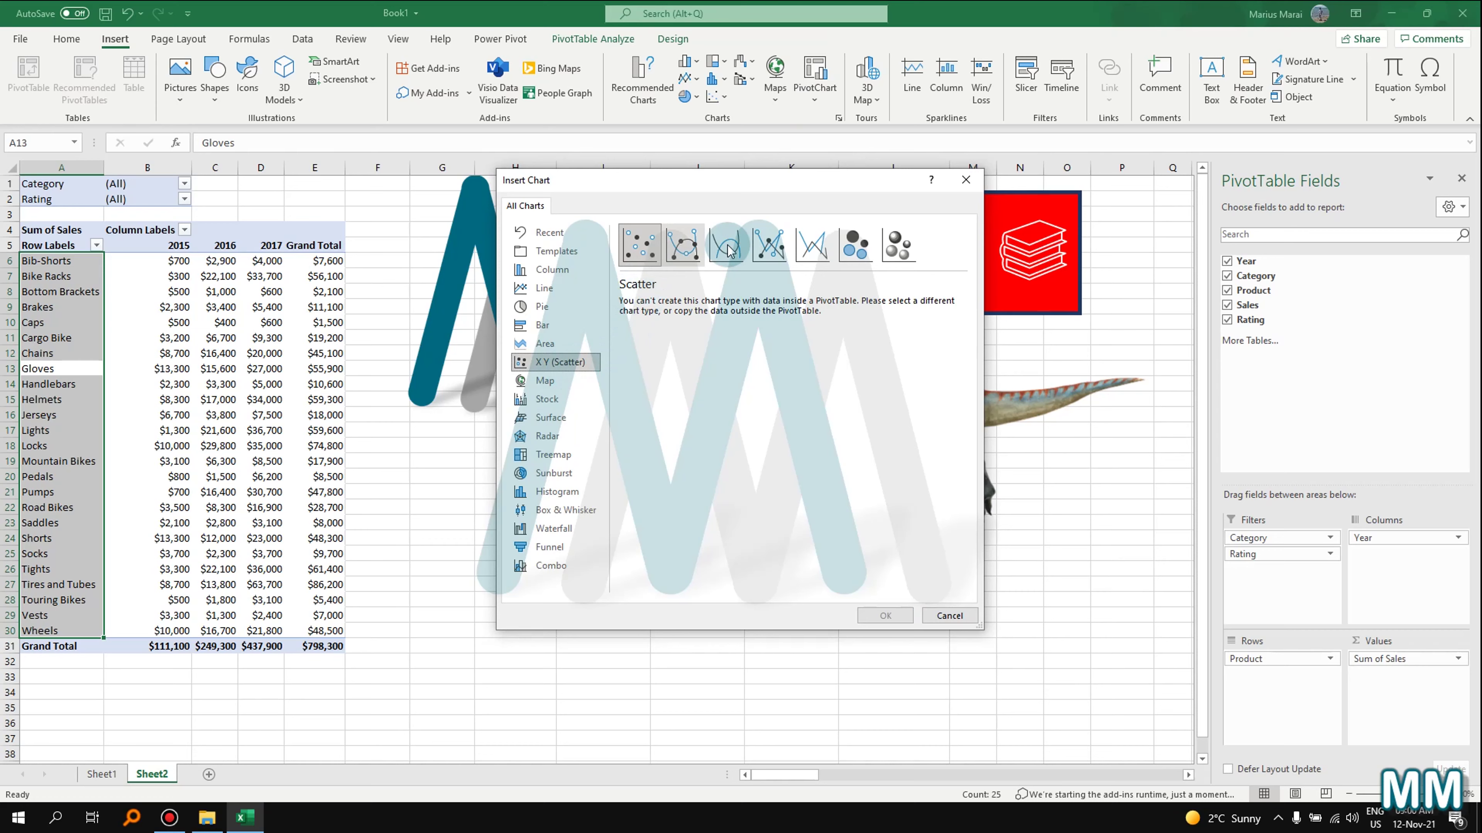
left_click(554, 381)
left_click(950, 615)
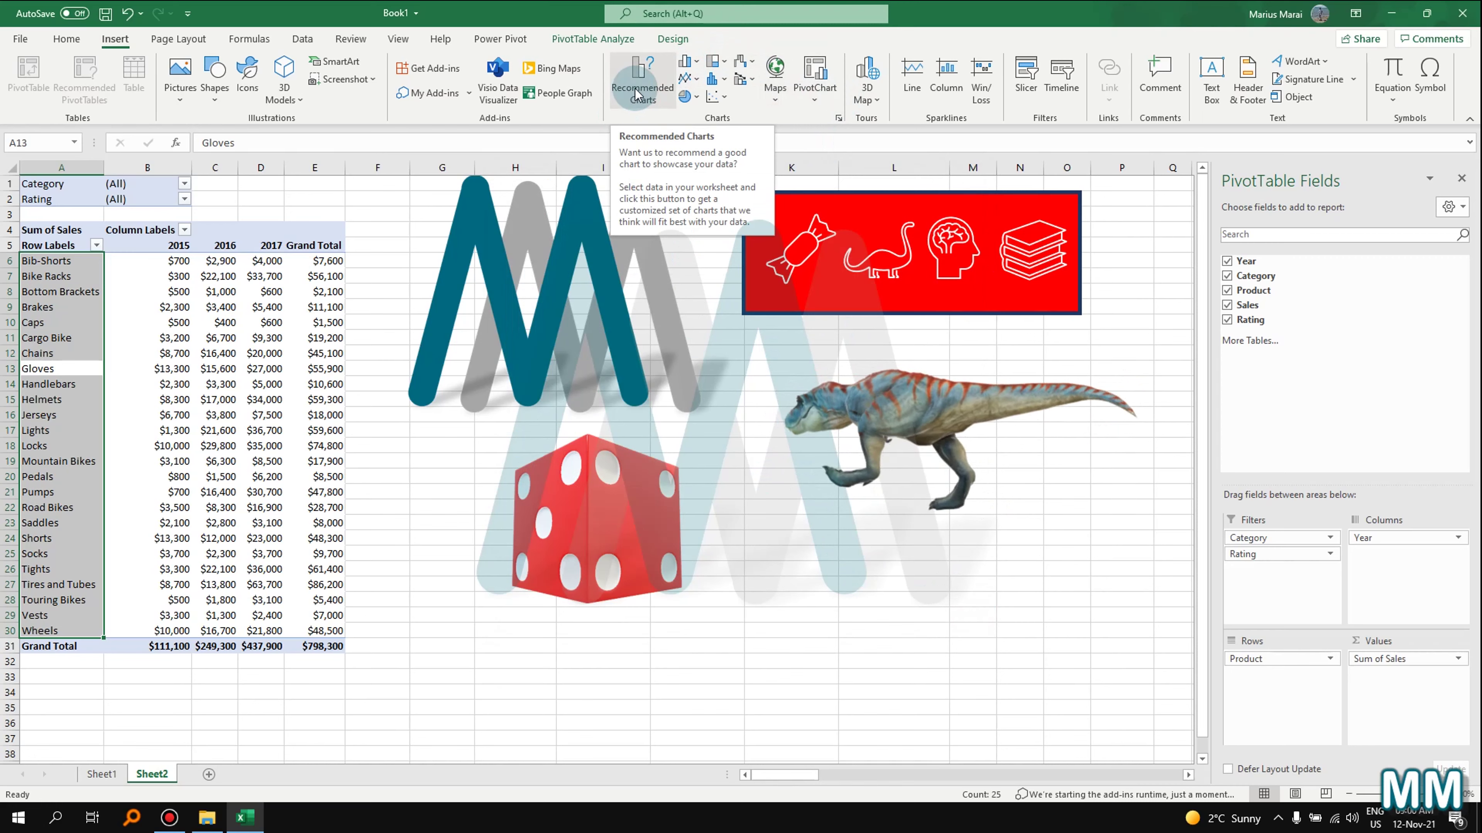
mouse_move(130, 388)
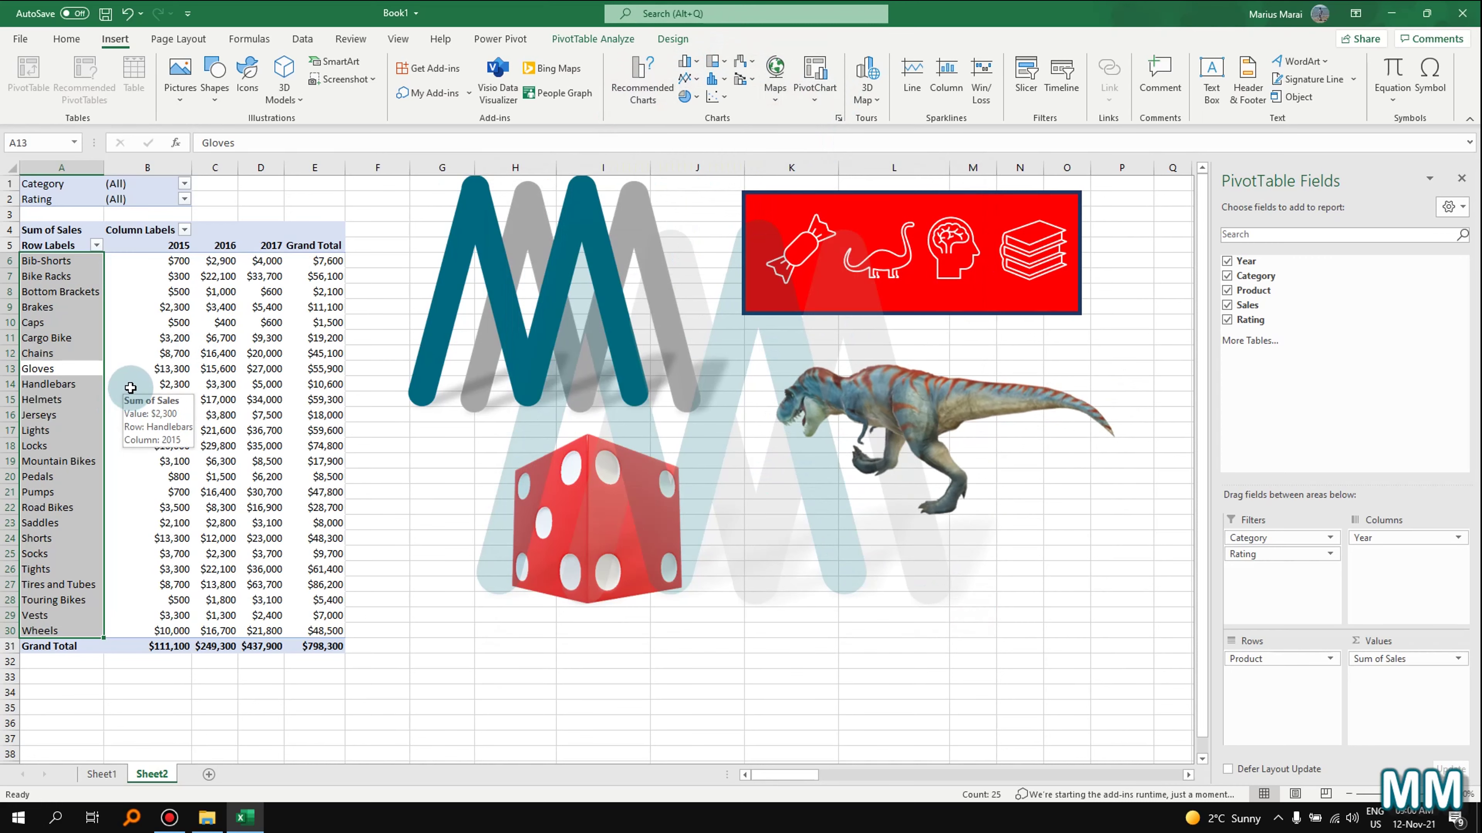
- Select pivot cells B14 and D17, then show the Column or Bar Chart choices
left_click(135, 380)
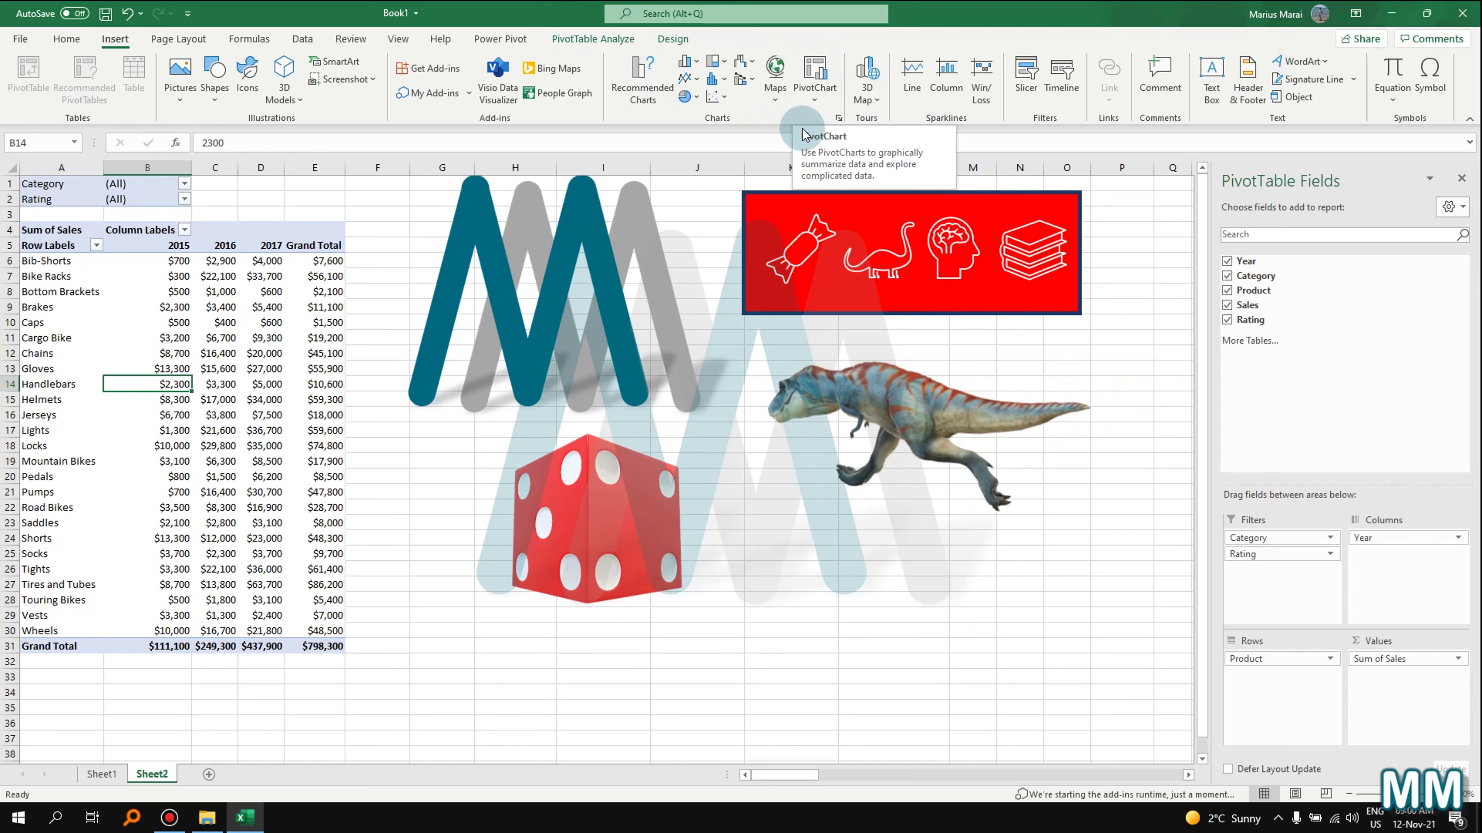
left_click(248, 434)
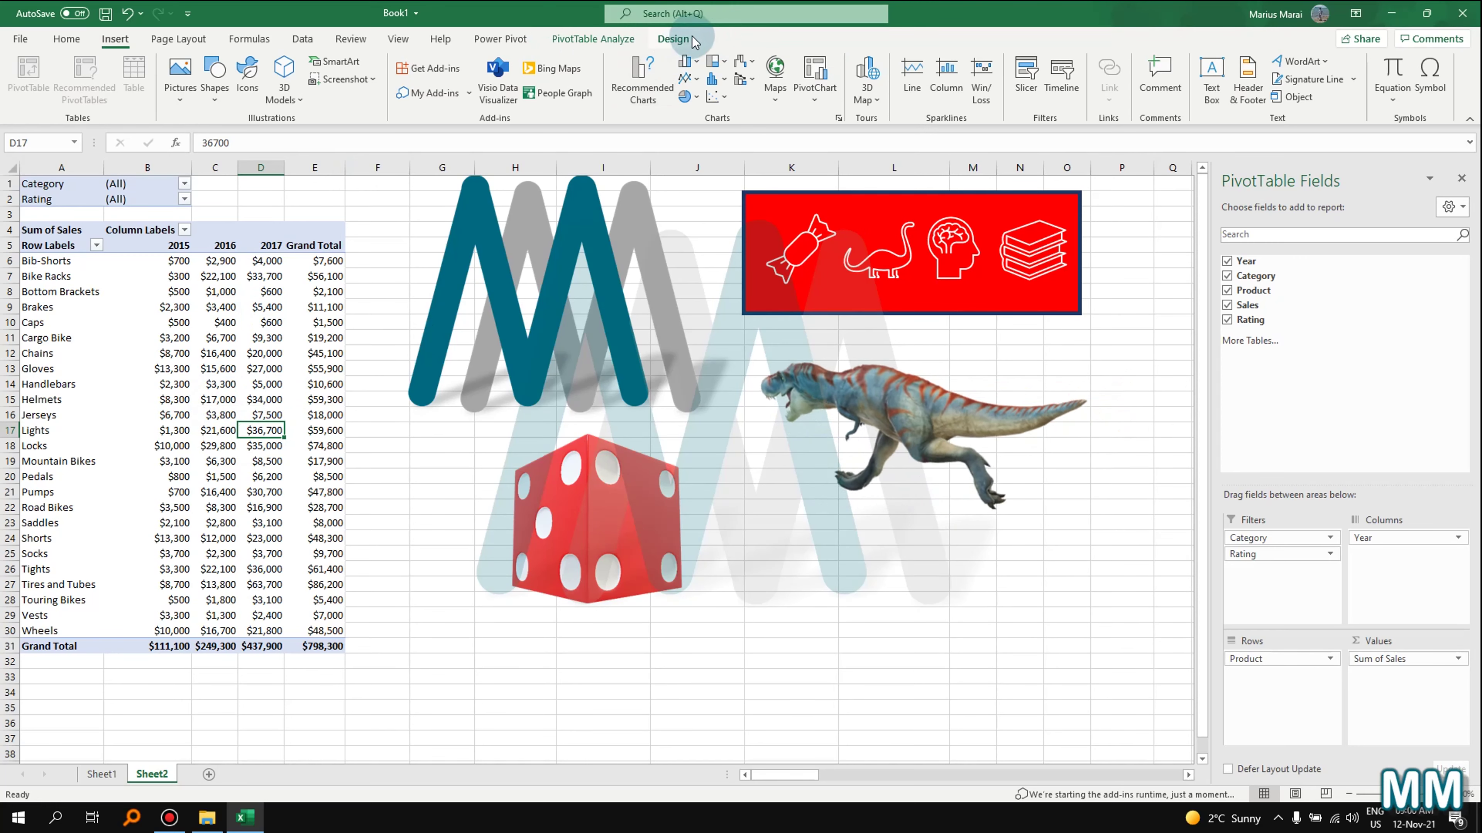
left_click(702, 65)
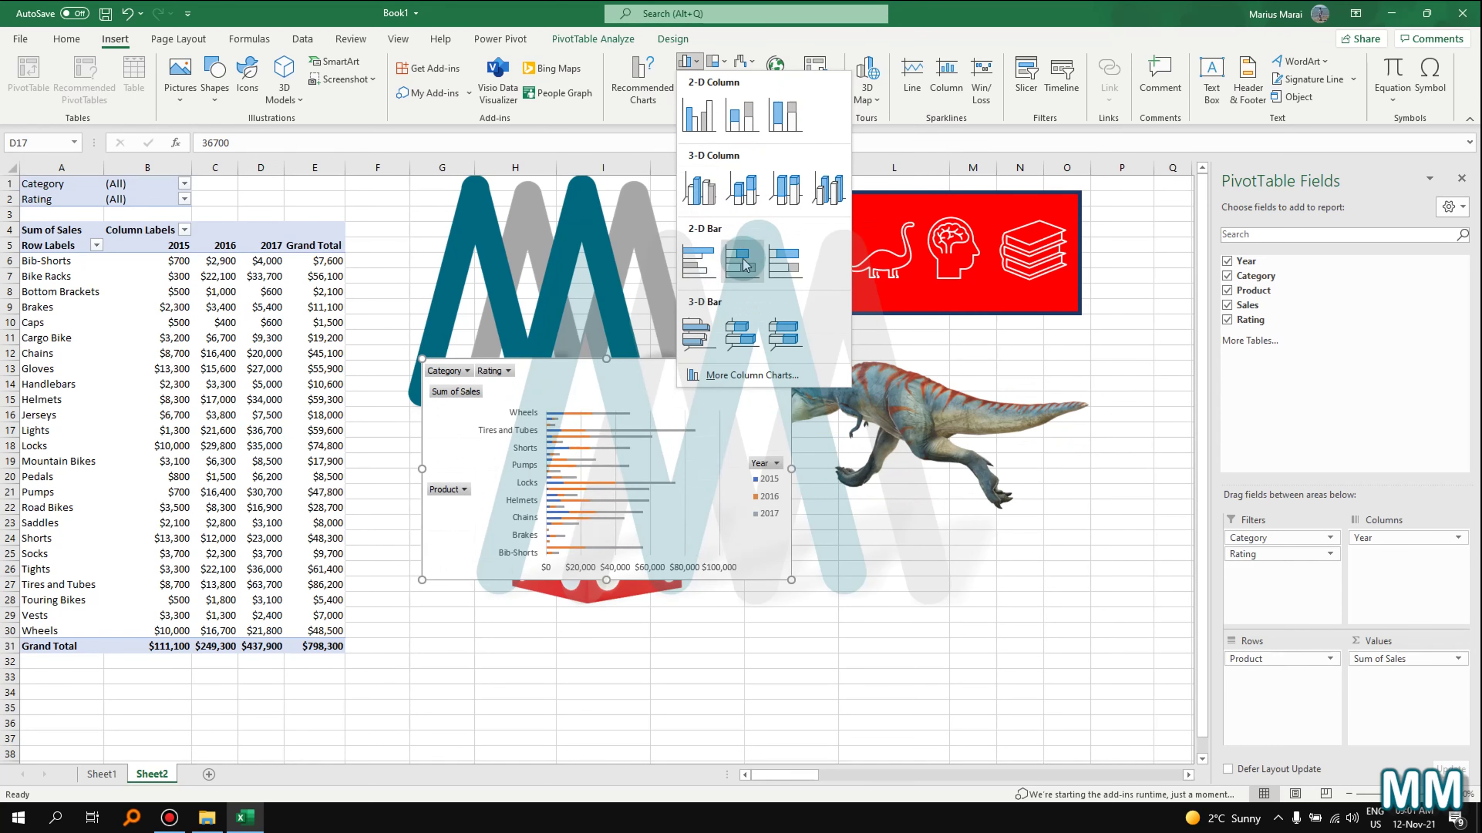
- Preview the hierarchy and line/area chart galleries, then close them without inserting a chart
left_click(732, 61)
left_click(717, 60)
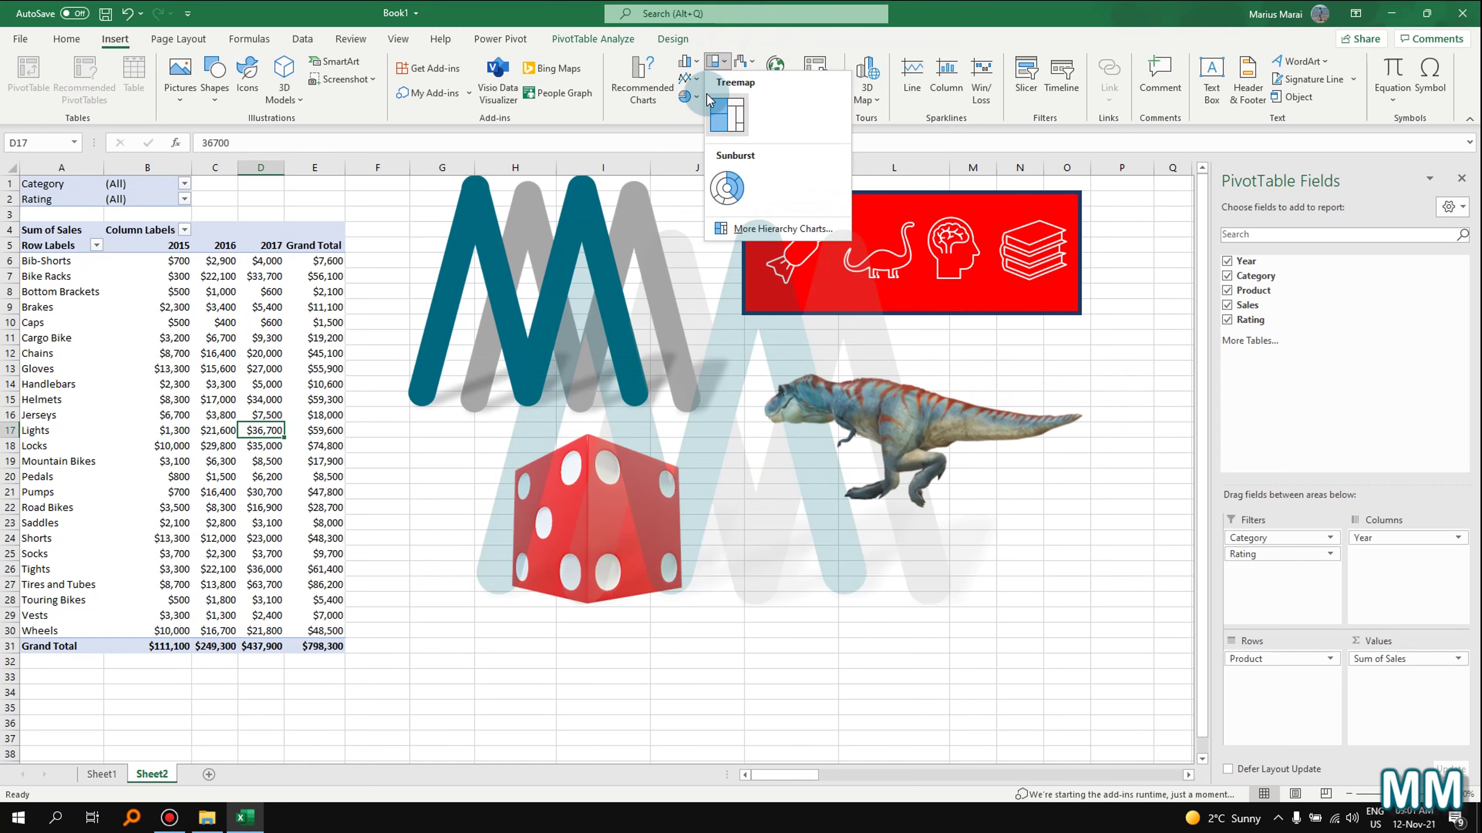
left_click(688, 78)
left_click(689, 79)
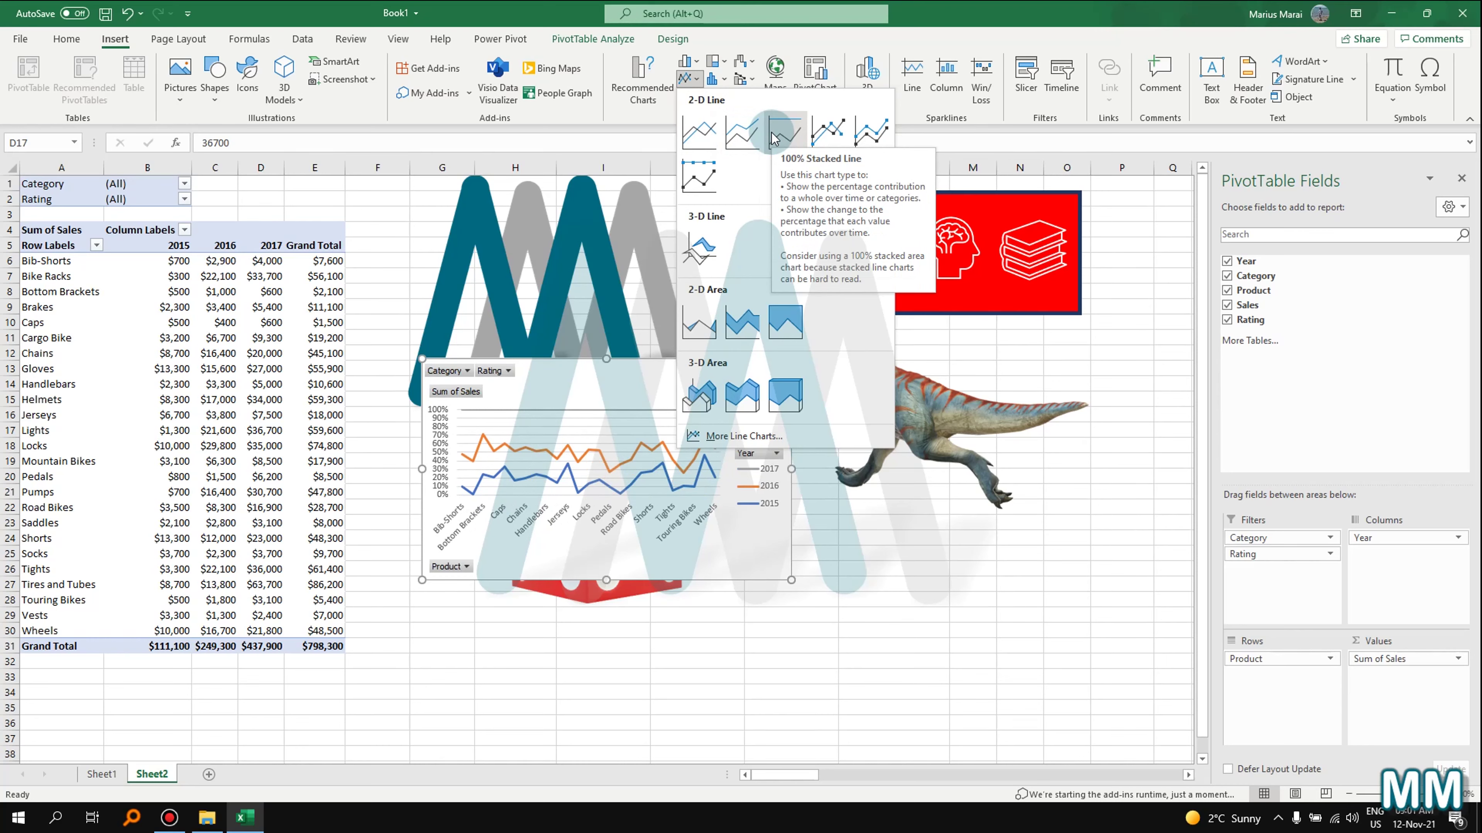
left_click(729, 595)
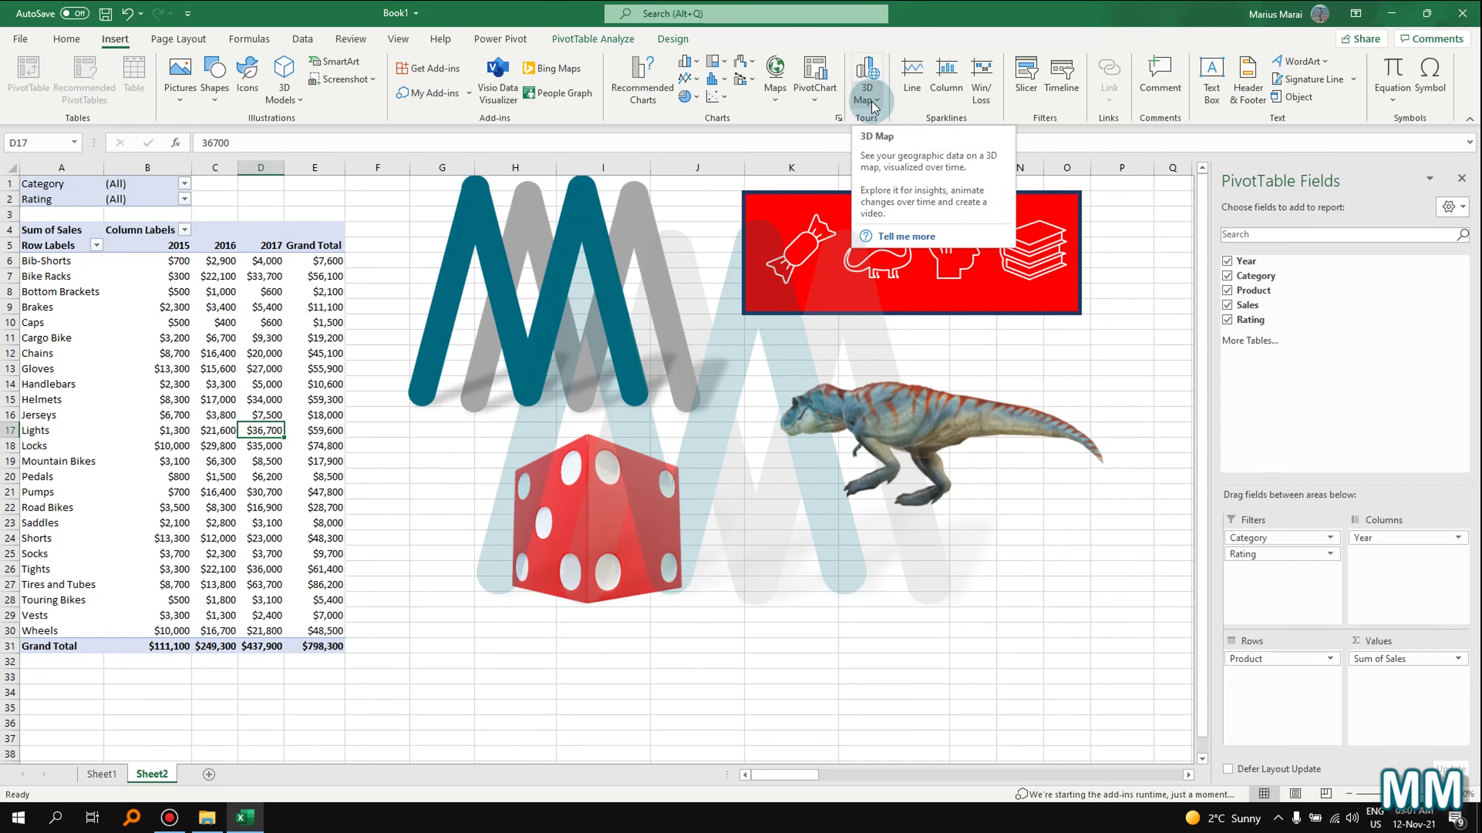
- Launch 3D Maps, spin the globe until South America is centred, then close it
left_click(868, 71)
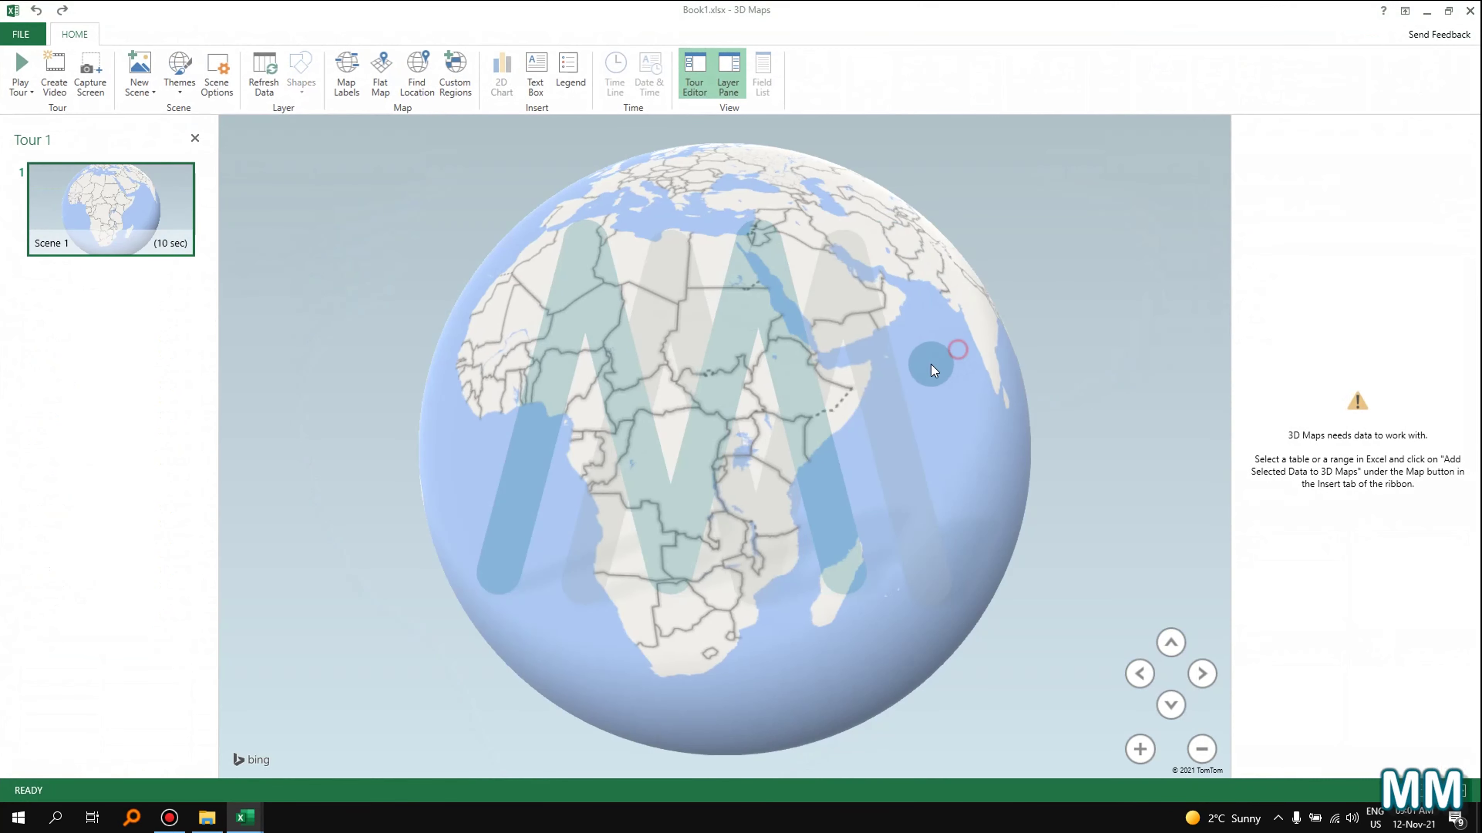
left_click_drag(929, 364, 847, 453)
left_click_drag(978, 446, 275, 344)
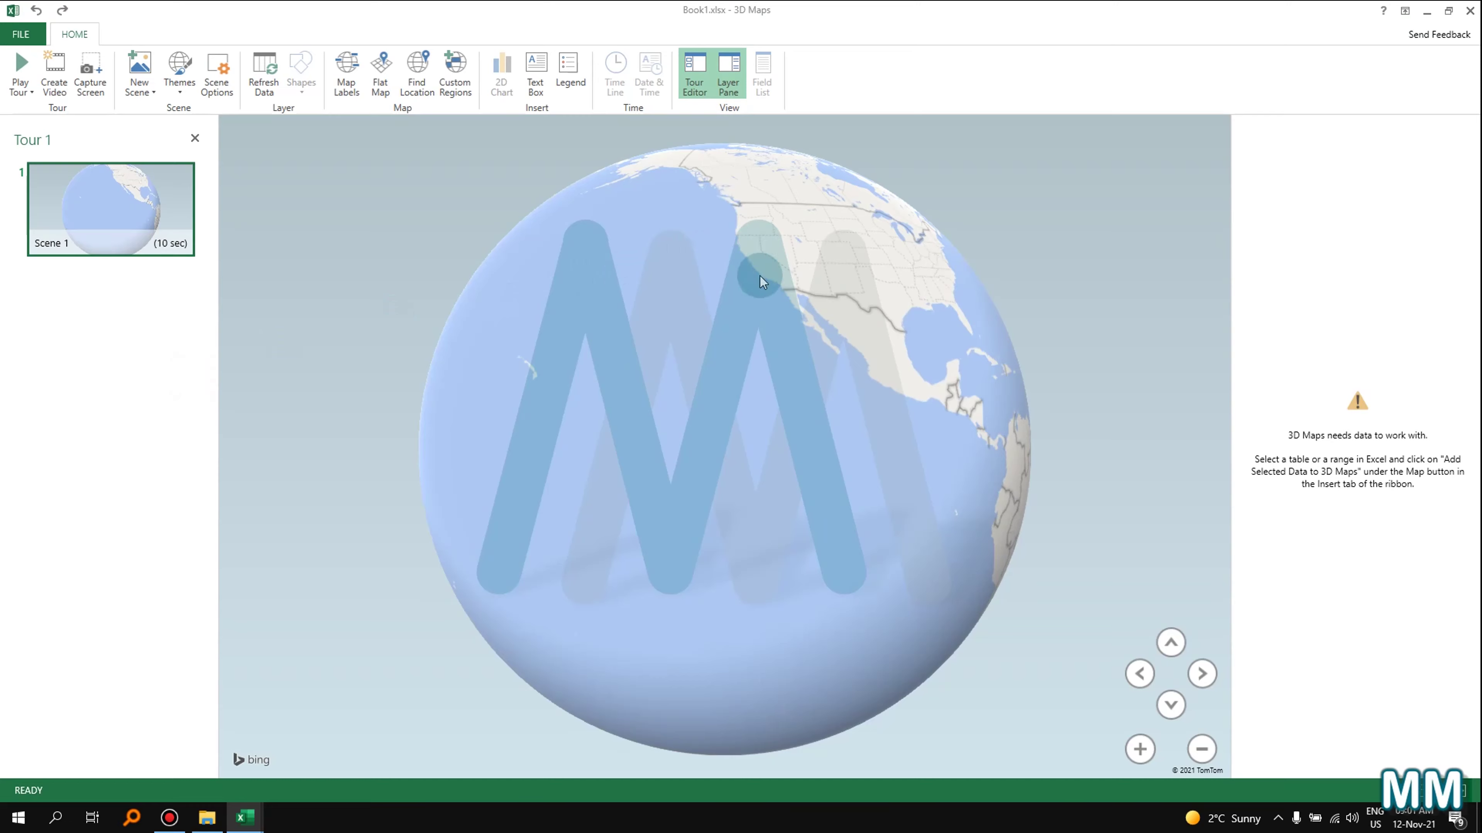
left_click_drag(969, 325, 623, 336)
left_click_drag(934, 331, 701, 387)
left_click_drag(789, 362, 578, 344)
left_click_drag(962, 337, 479, 355)
left_click_drag(592, 265, 862, 453)
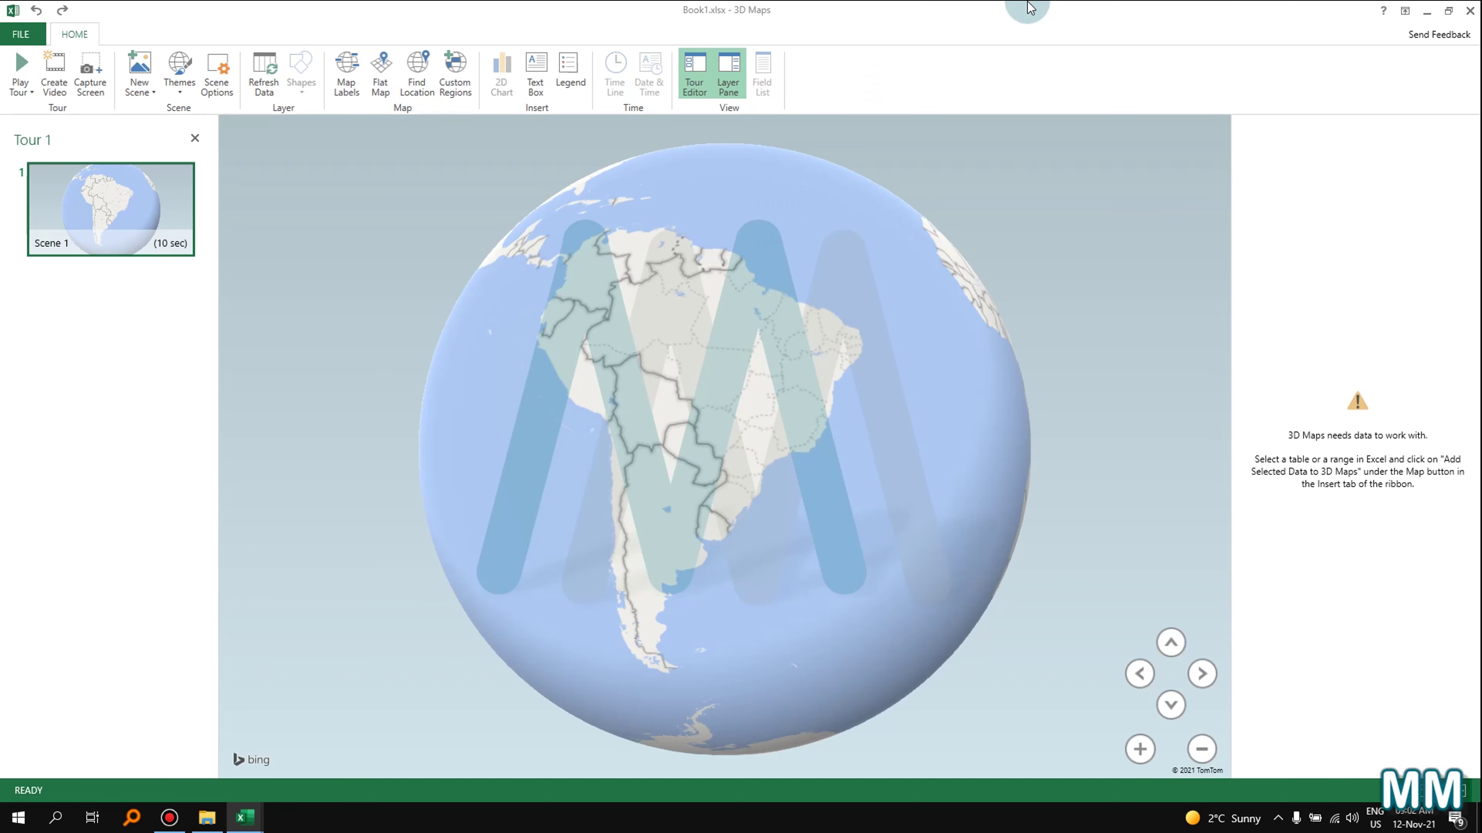
left_click(1471, 10)
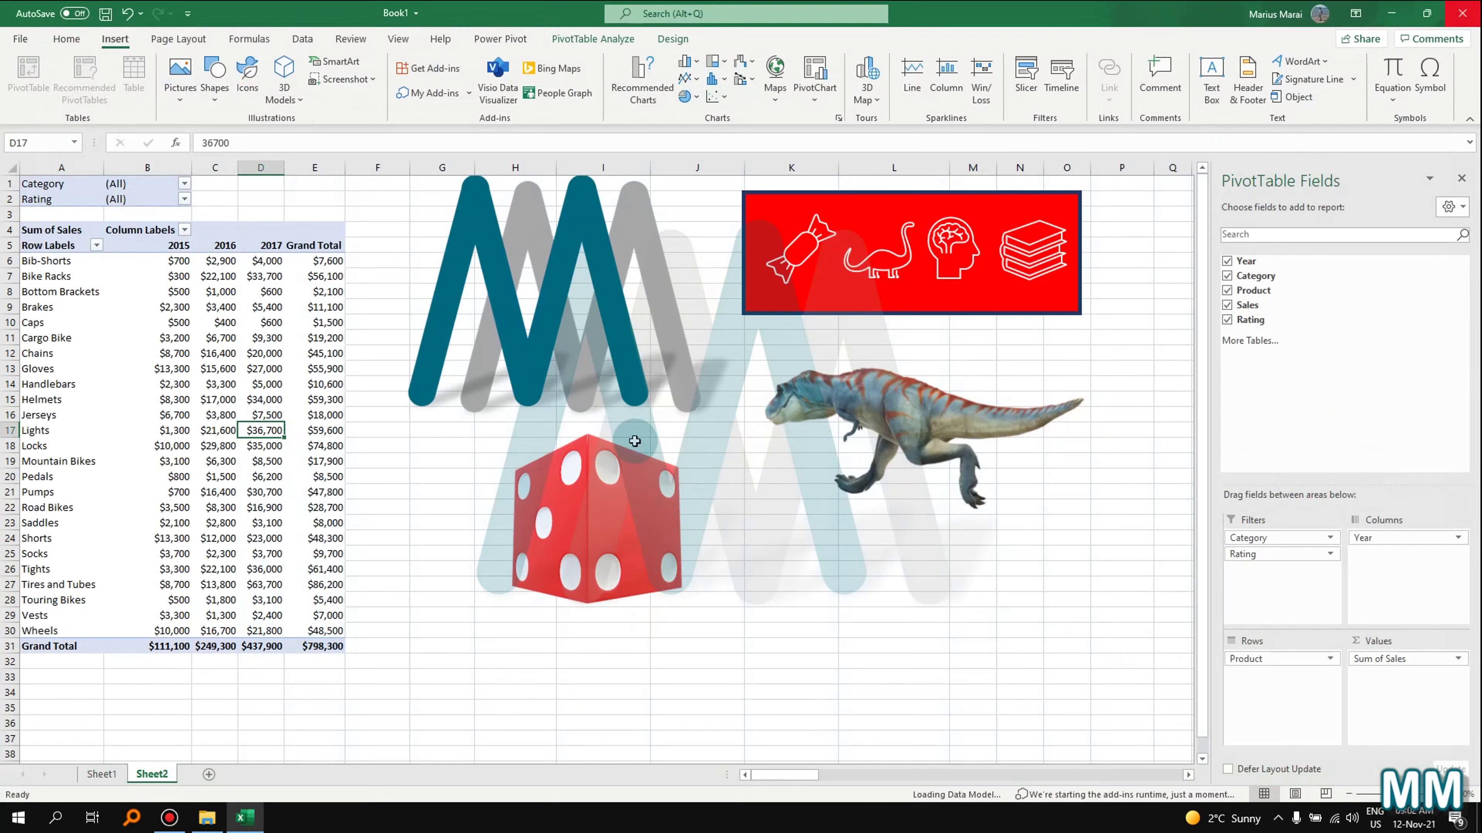
- Close the PivotTable field list and select the Bib-Shorts 2015–2017 values
left_click(1461, 178)
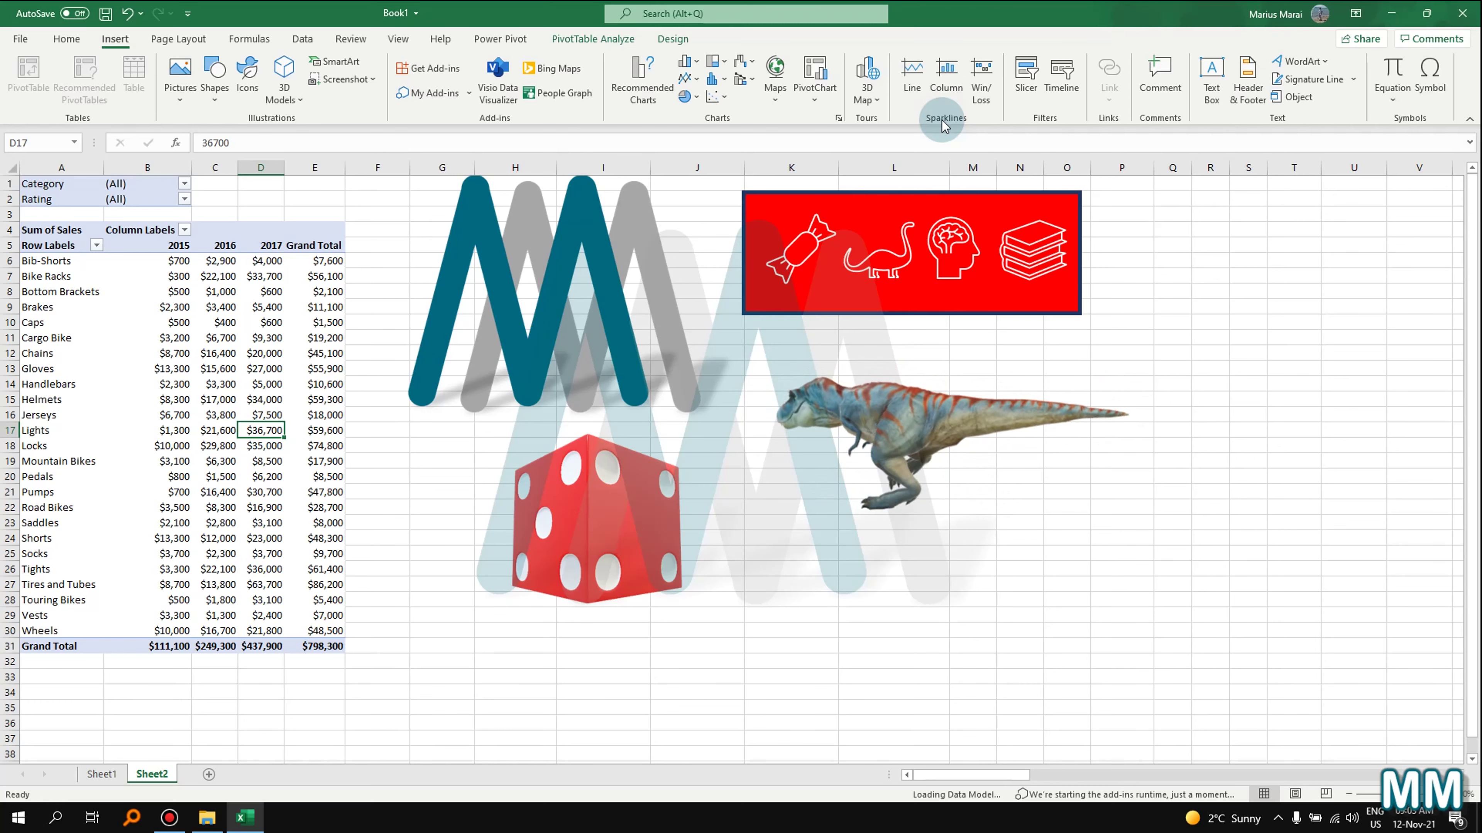
left_click(260, 323)
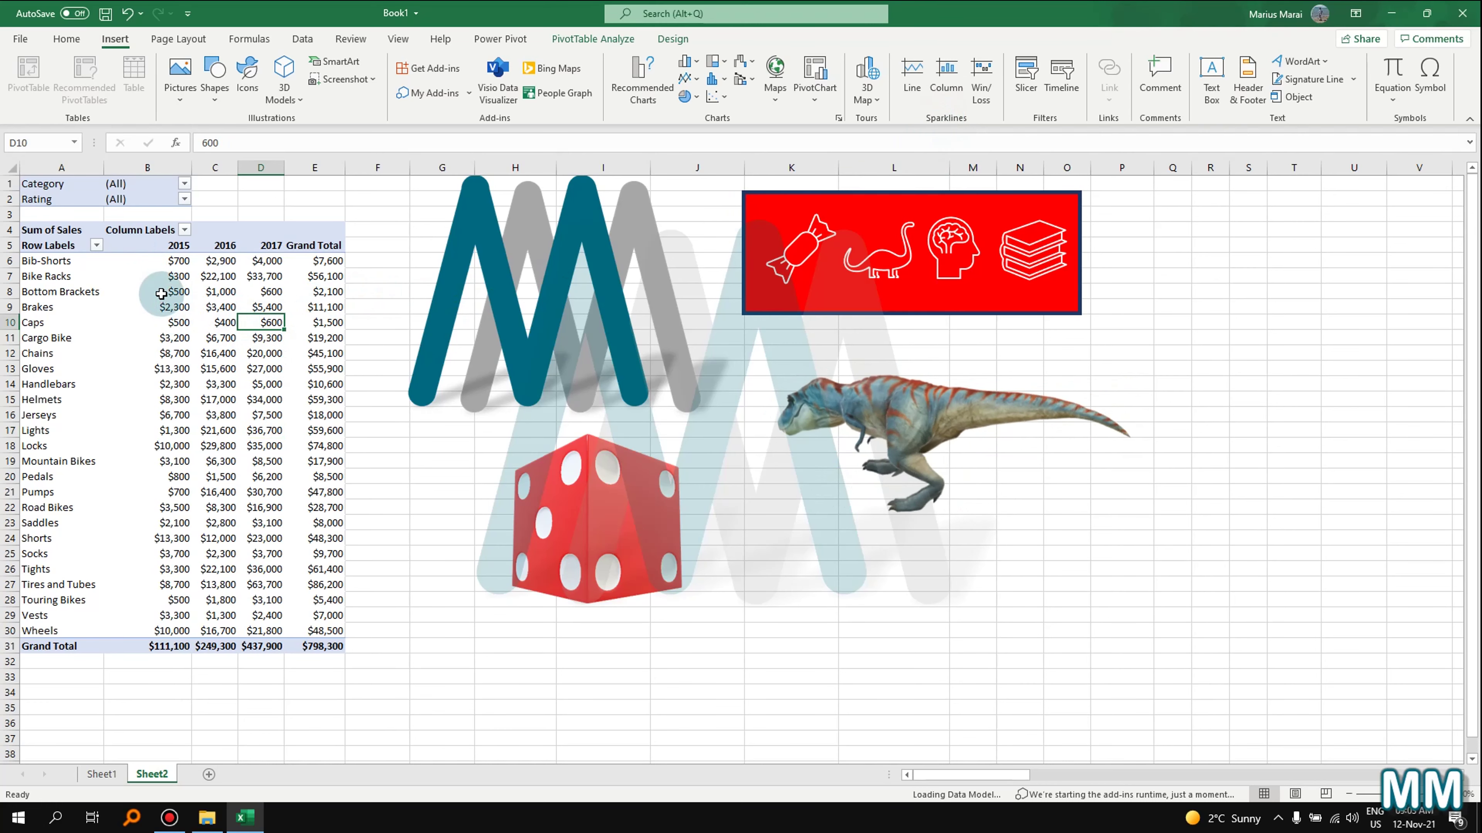
mouse_move(151, 272)
left_click_drag(153, 260, 255, 258)
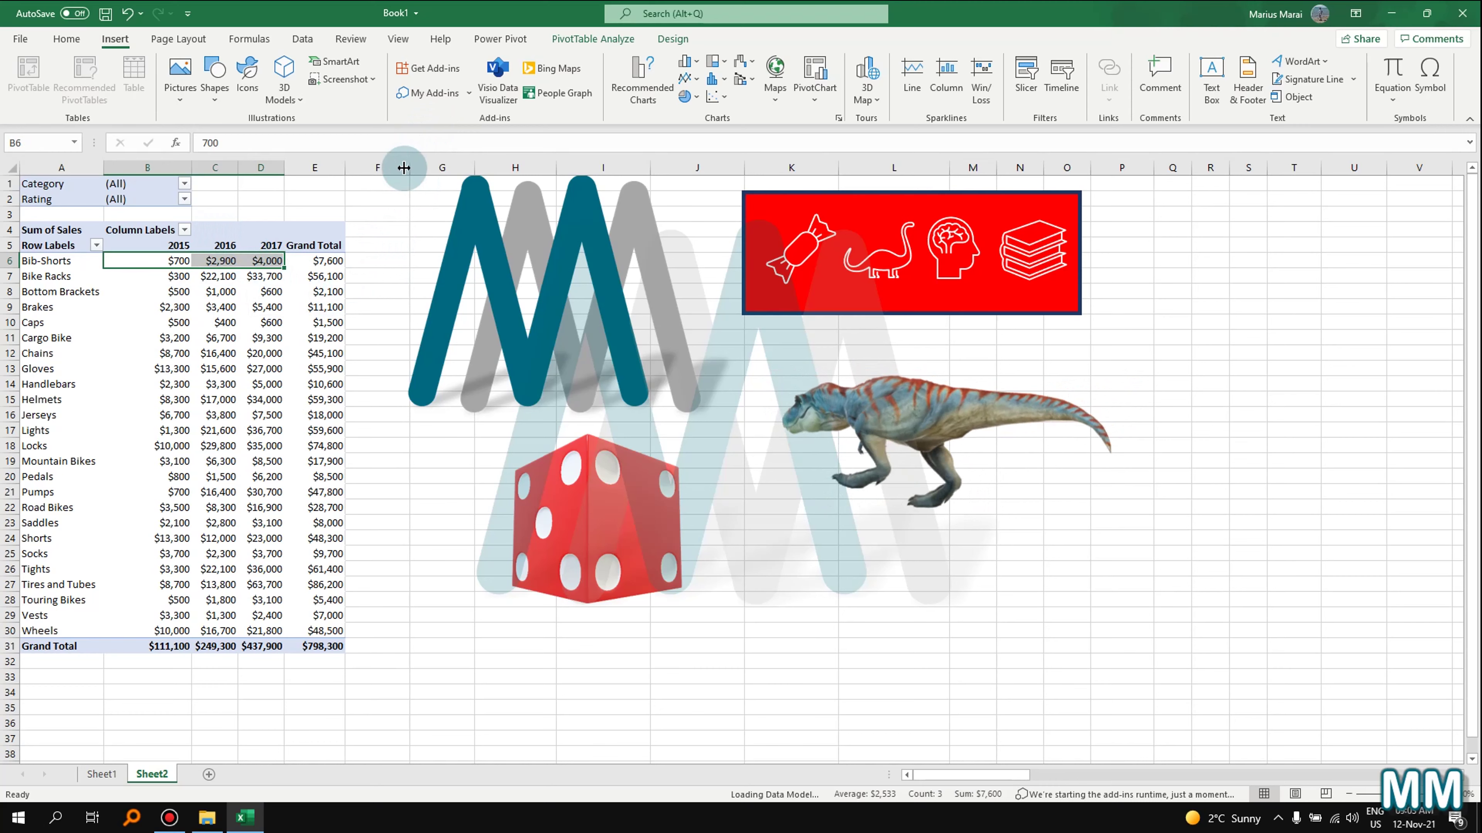
- Widen column F, shift the MM logo right to column G, and start a line sparkline in F6
left_click_drag(410, 167, 486, 168)
left_click_drag(476, 227, 554, 231)
left_click(389, 261)
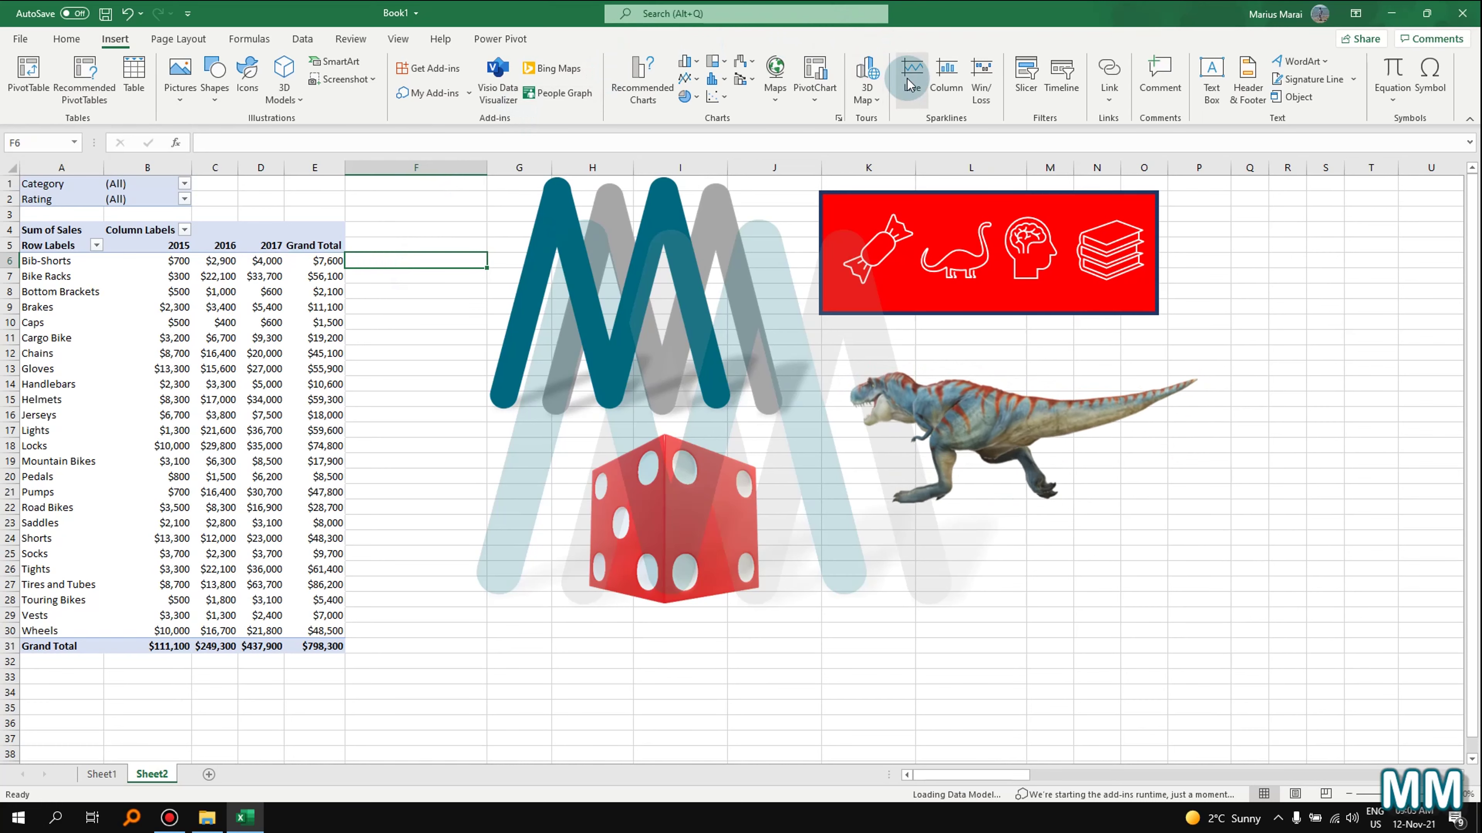
left_click(909, 84)
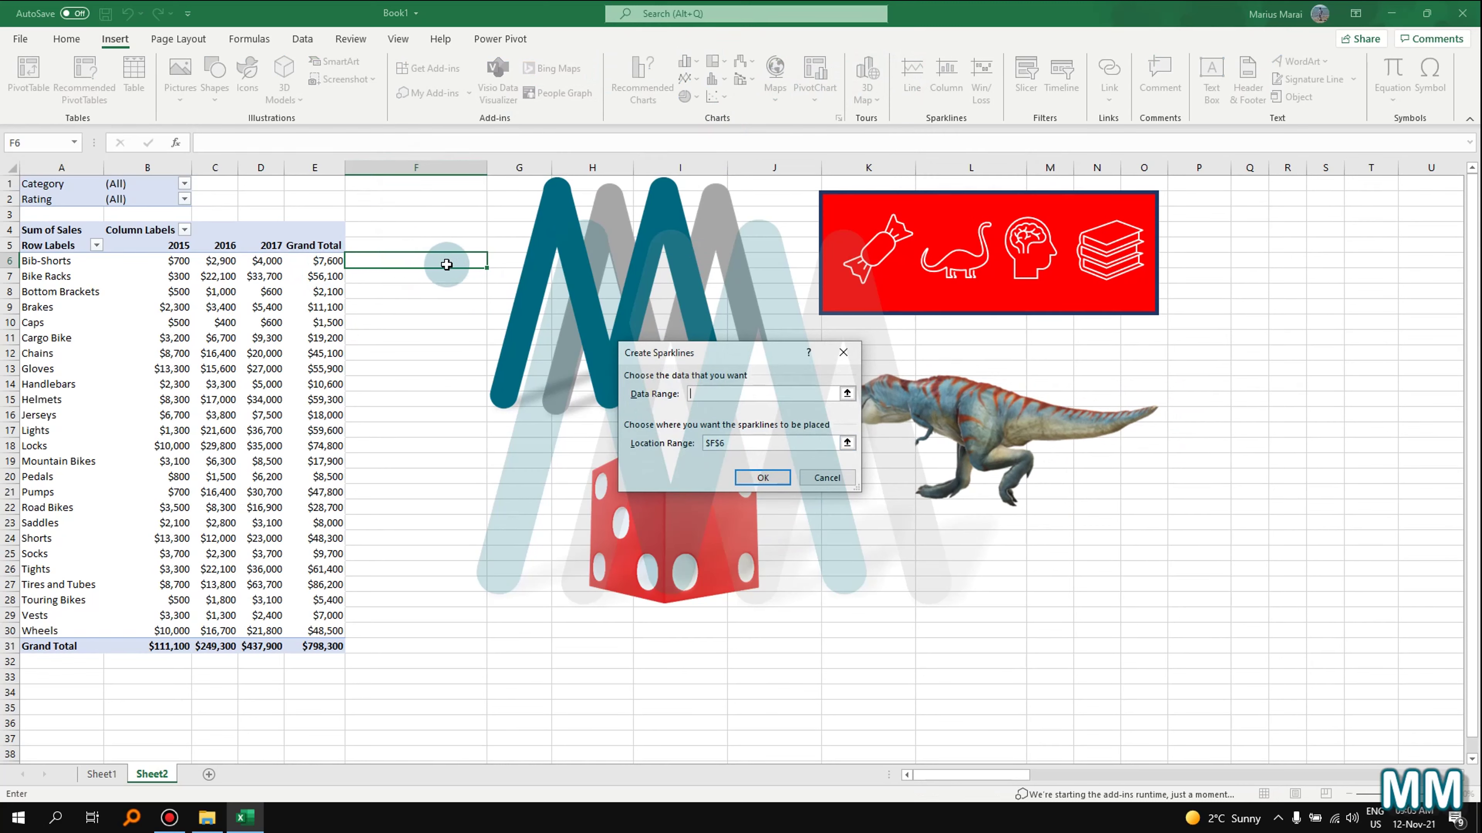
- Restart the line sparkline and swap its C11 data range for B6:D6 on the sheet
left_click(827, 477)
left_click(225, 337)
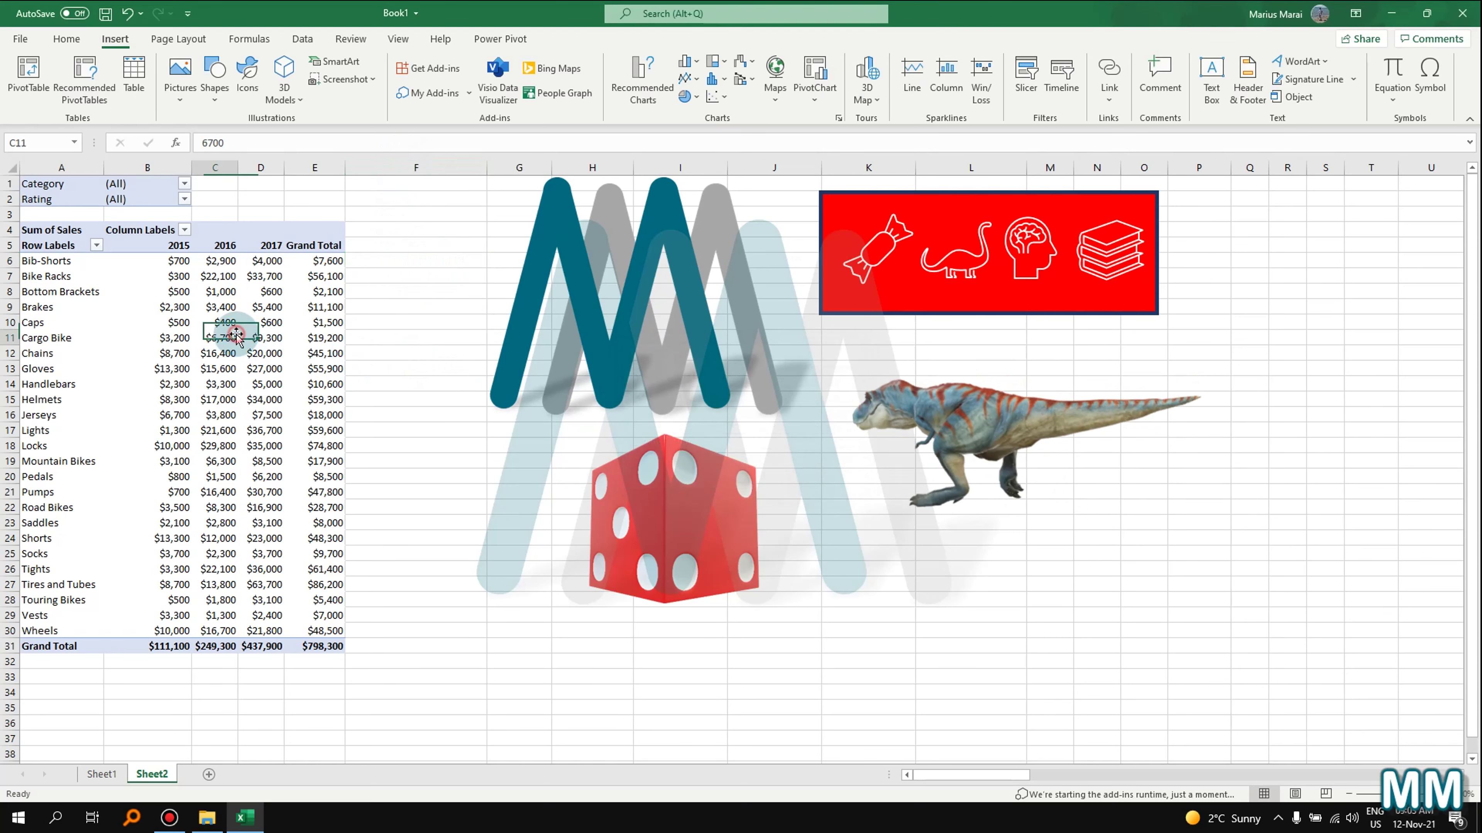
left_click(918, 83)
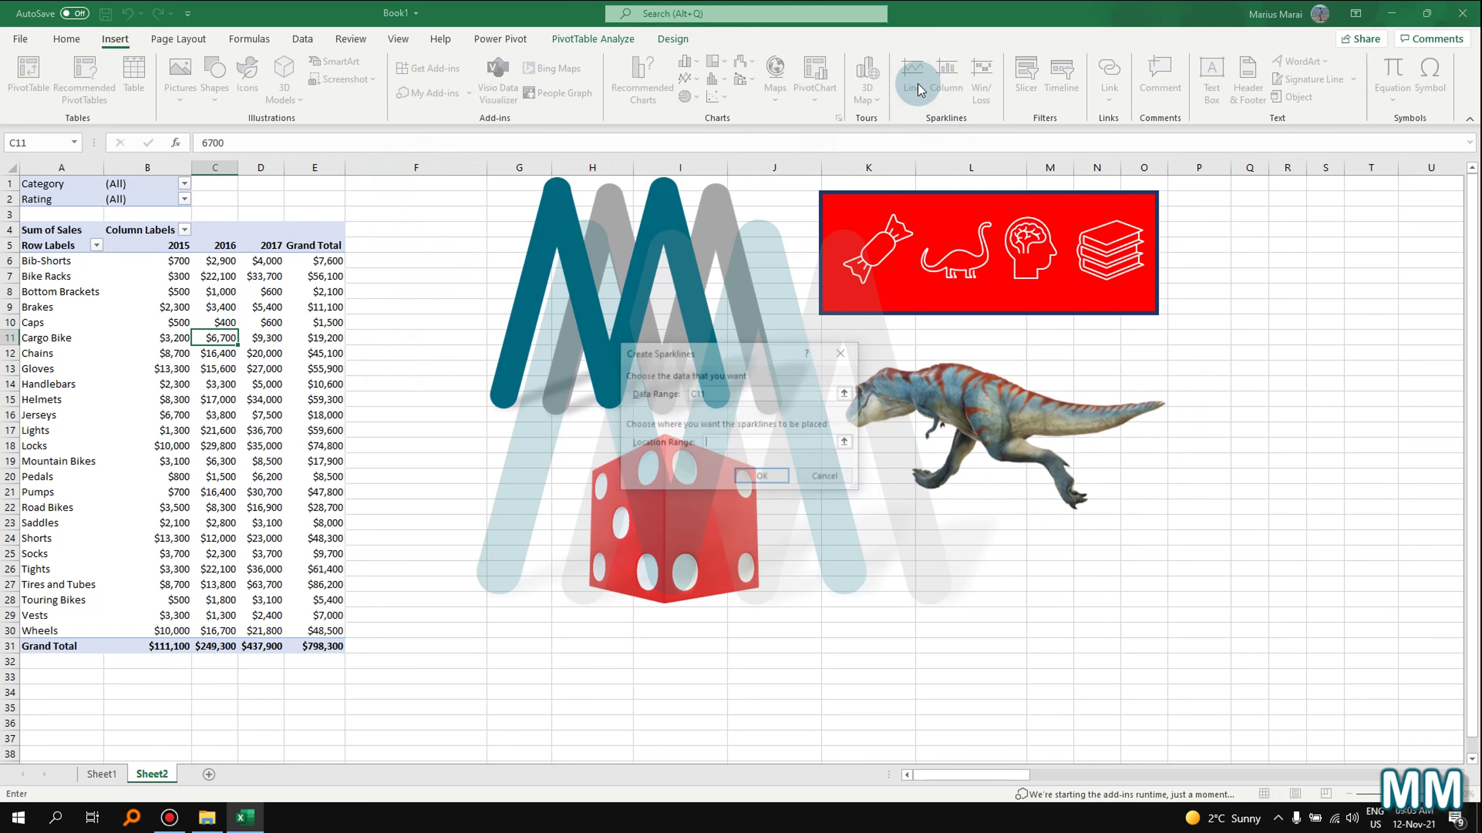
left_click(737, 443)
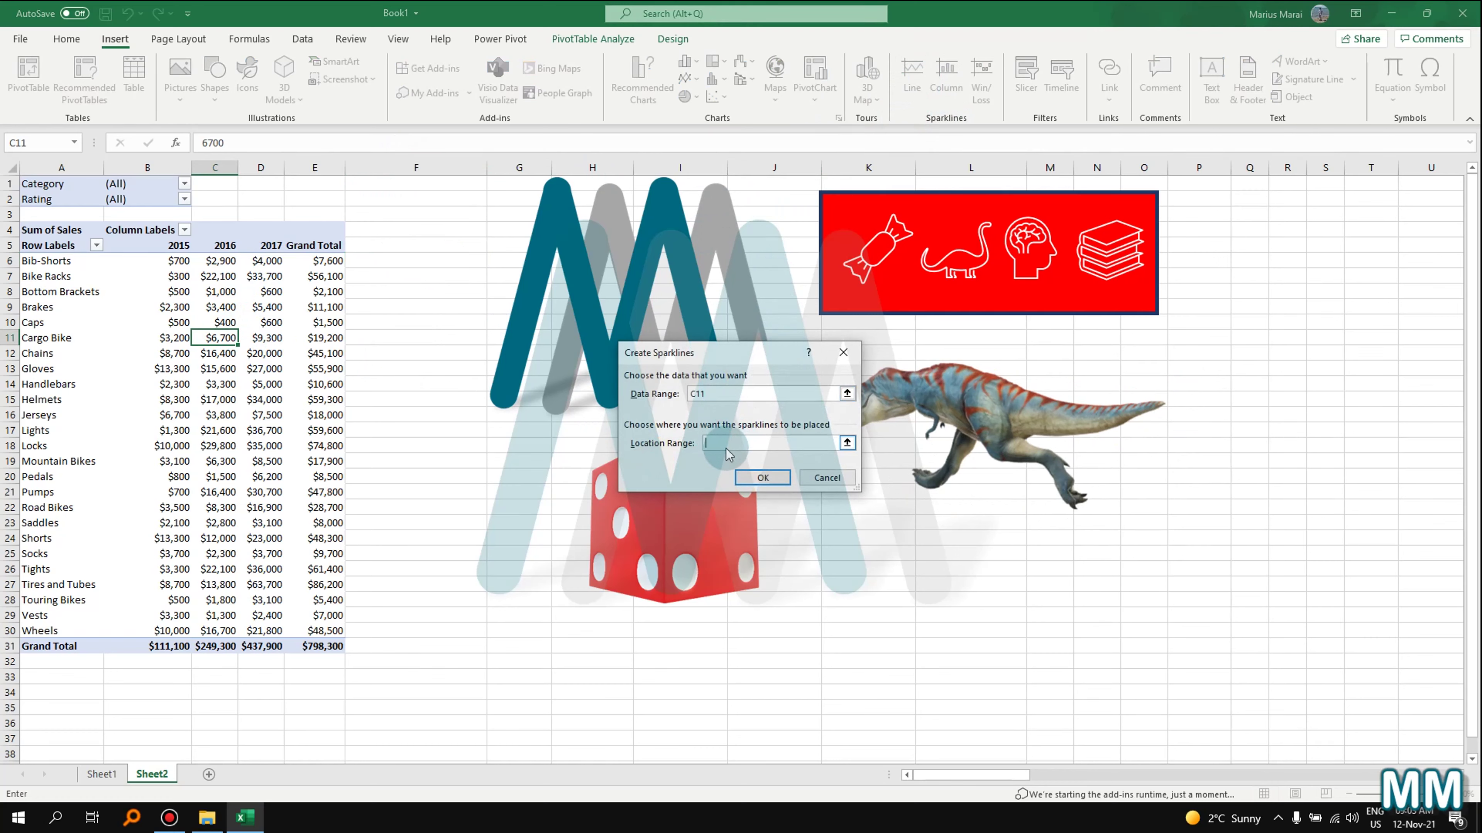
left_click(748, 396)
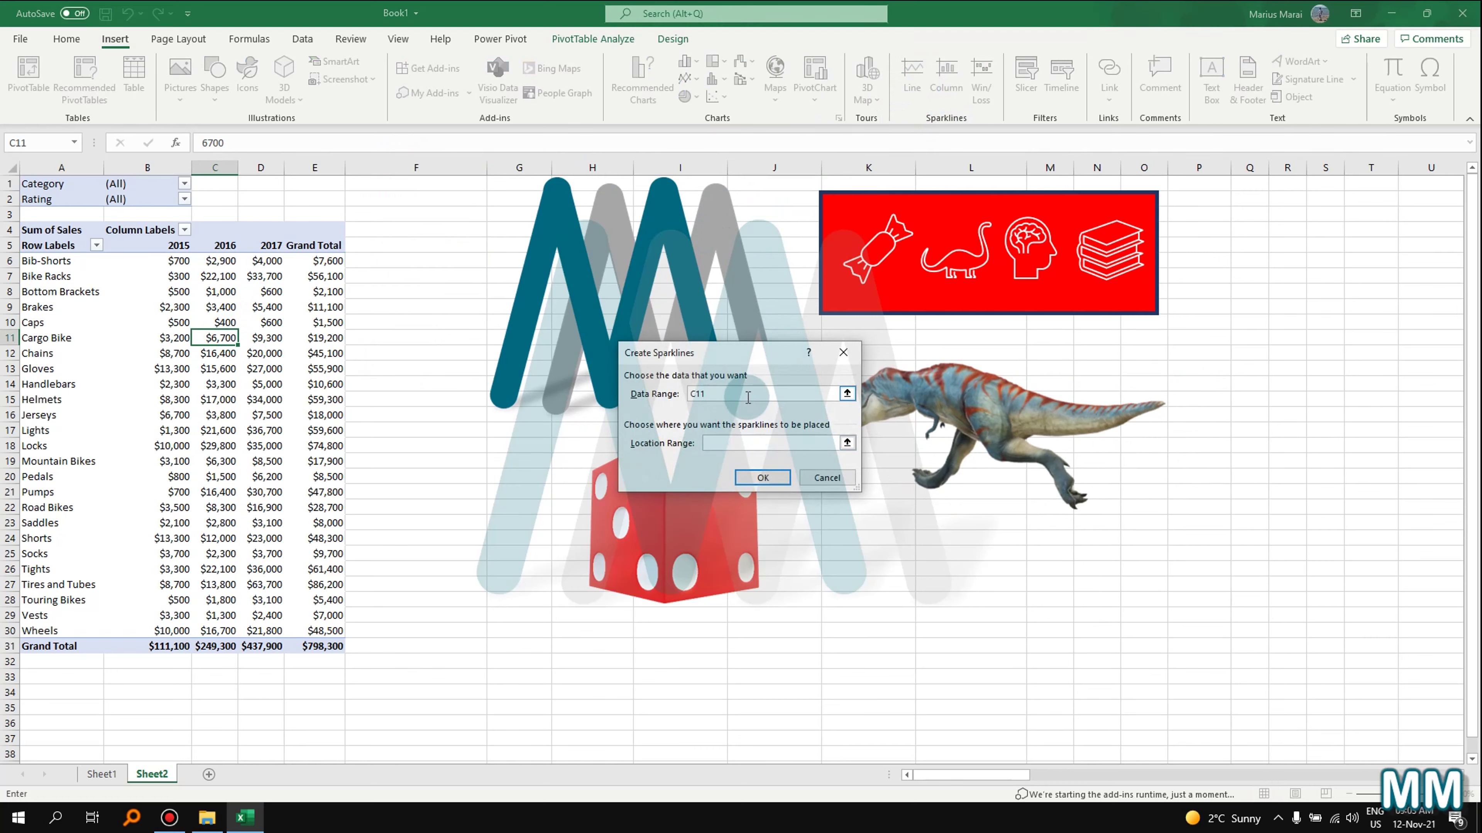
left_click(847, 395)
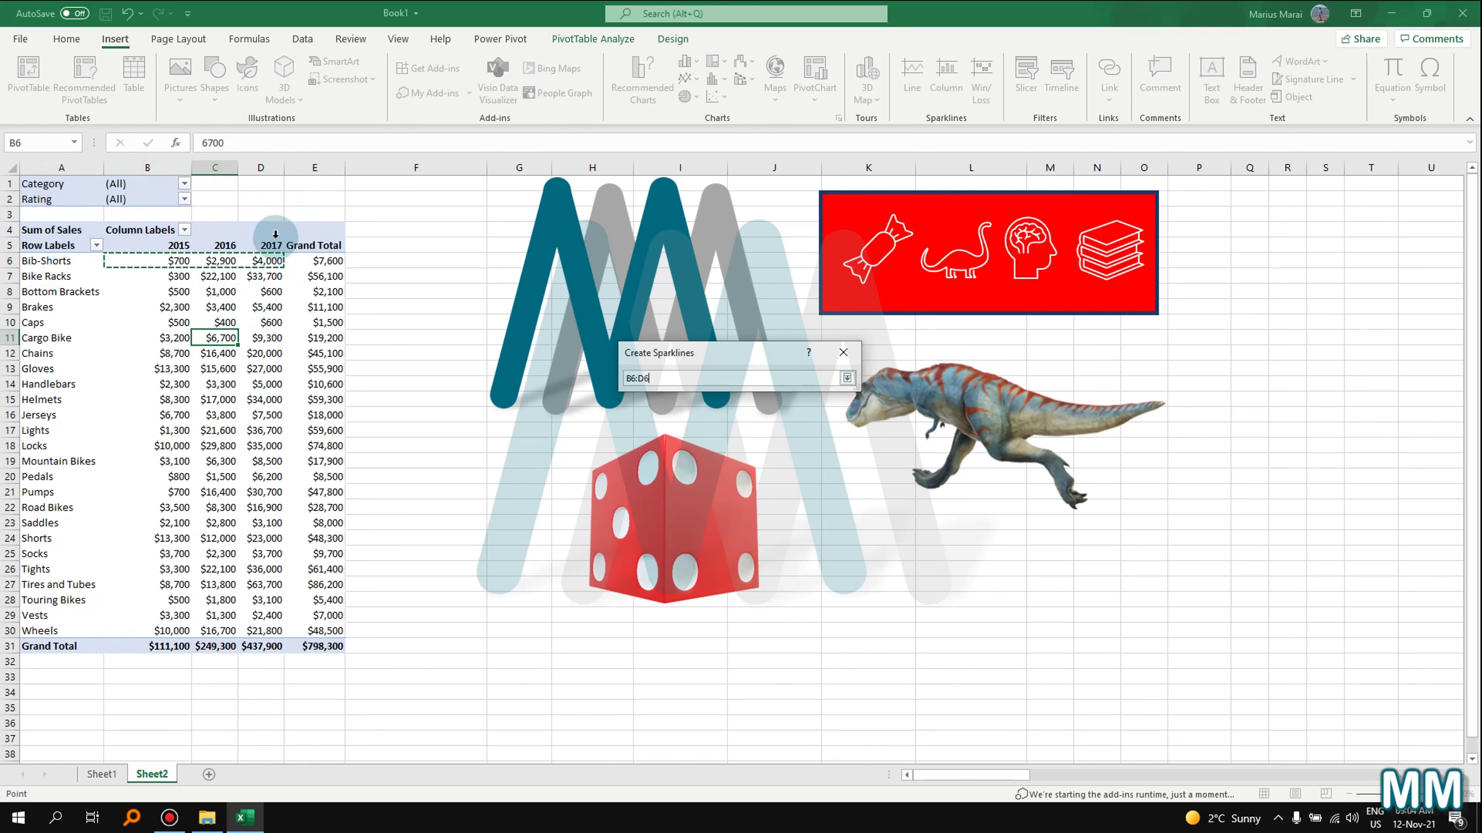
- Set the sparkline location to $F$6, fix the invalid-location warning, and create the line sparkline
left_click(847, 379)
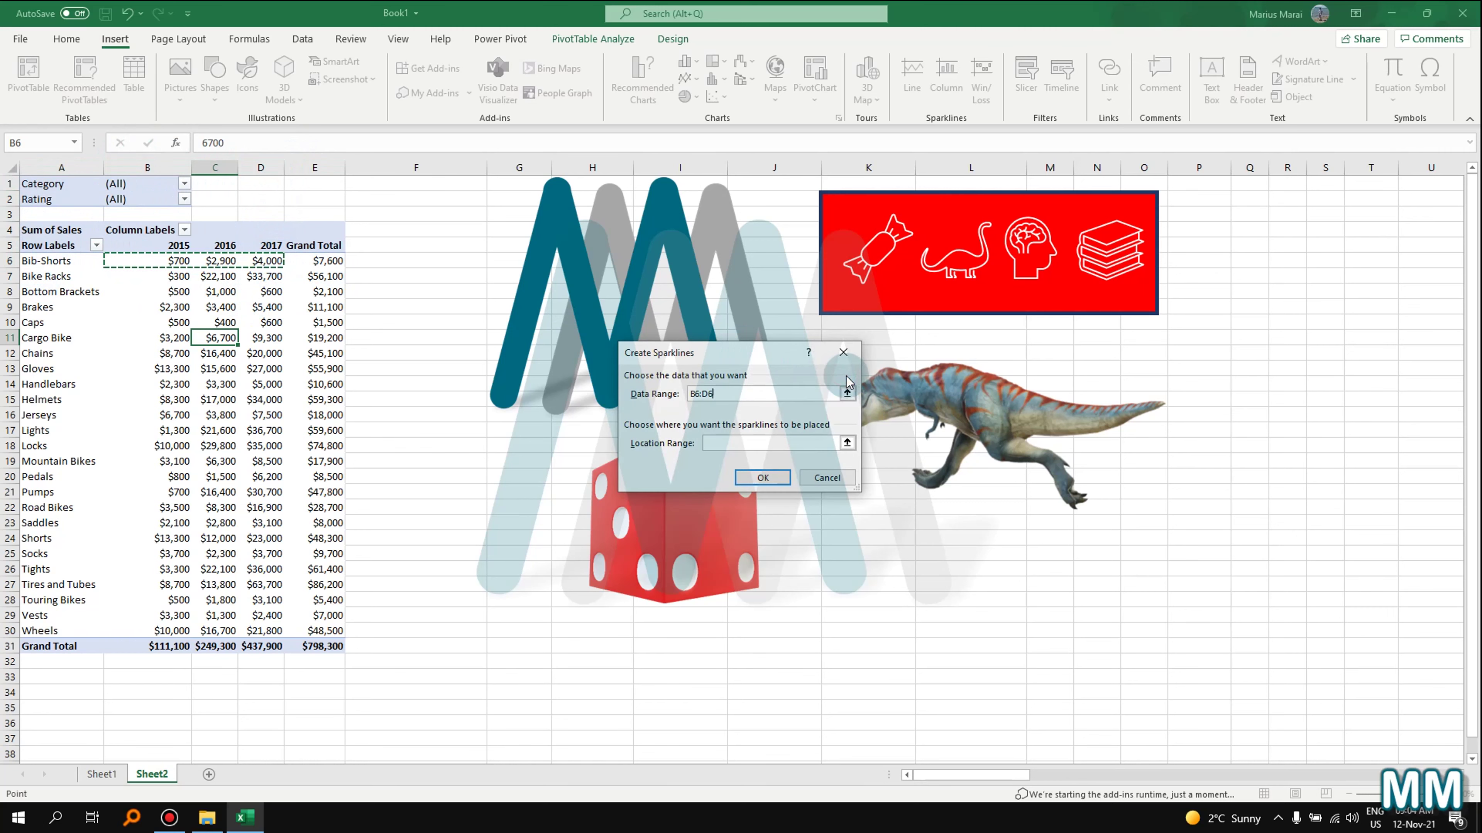
left_click(847, 444)
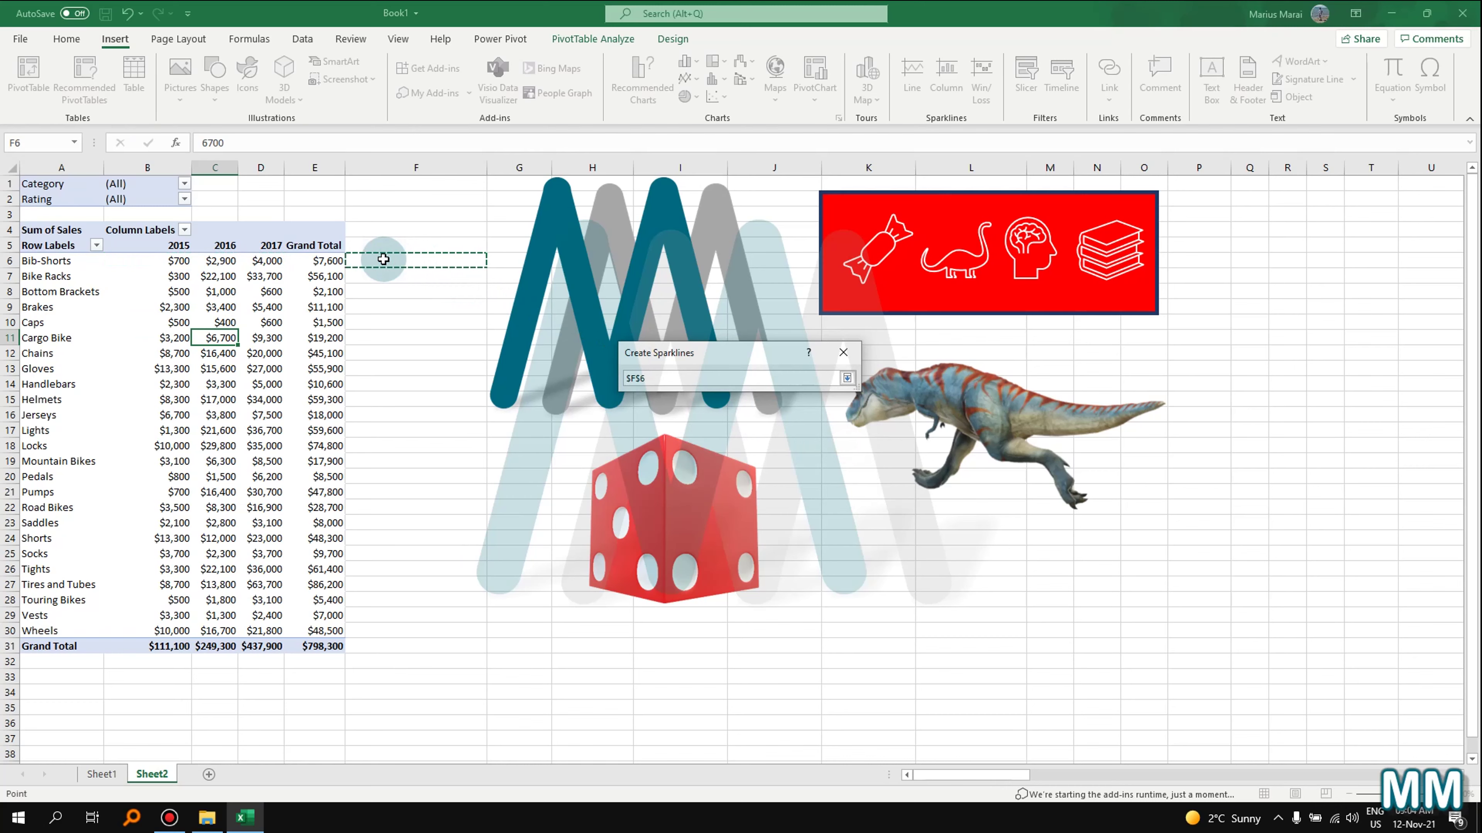
left_click(847, 378)
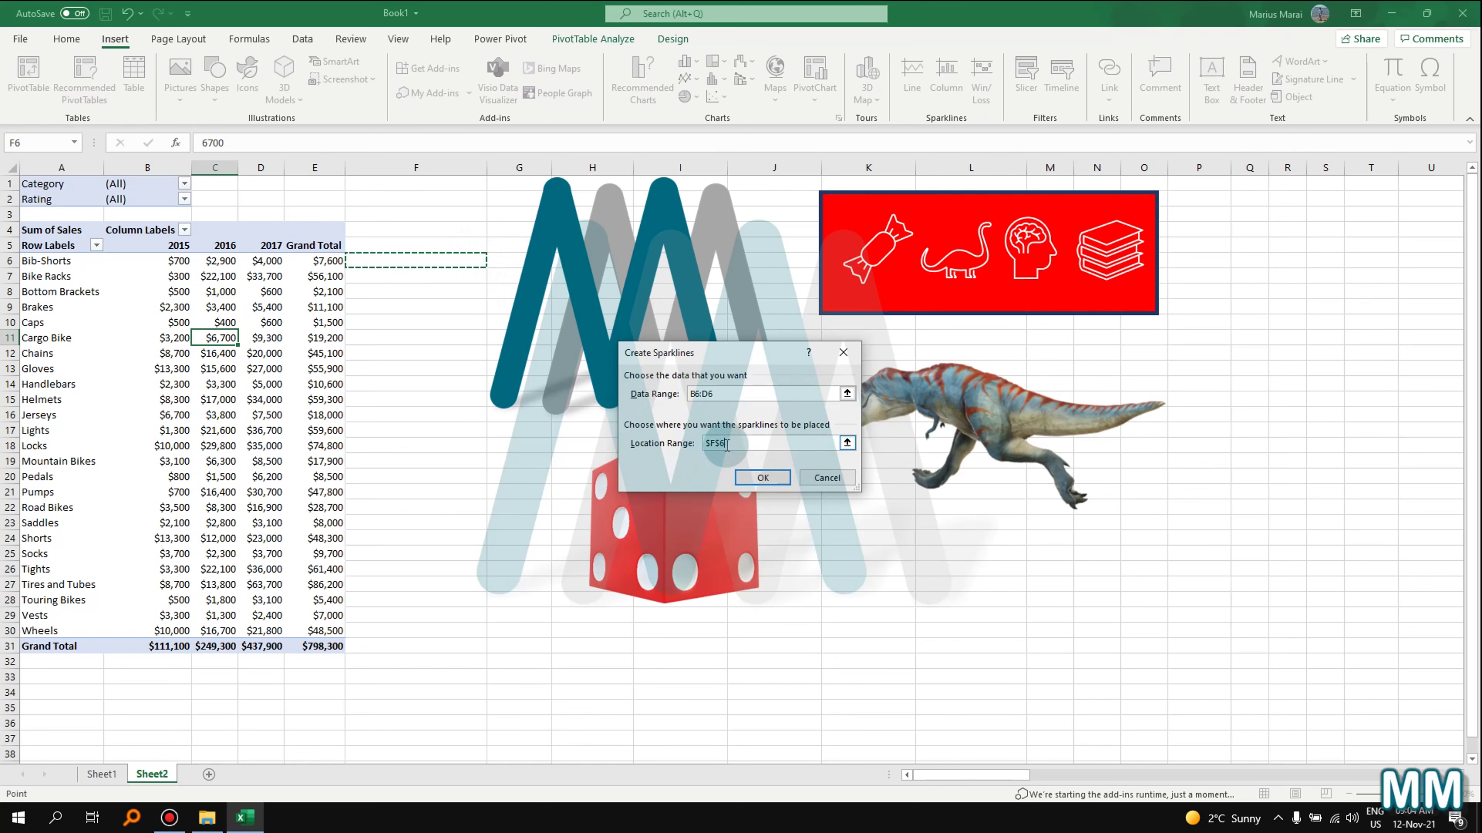
left_click_drag(741, 444, 567, 418)
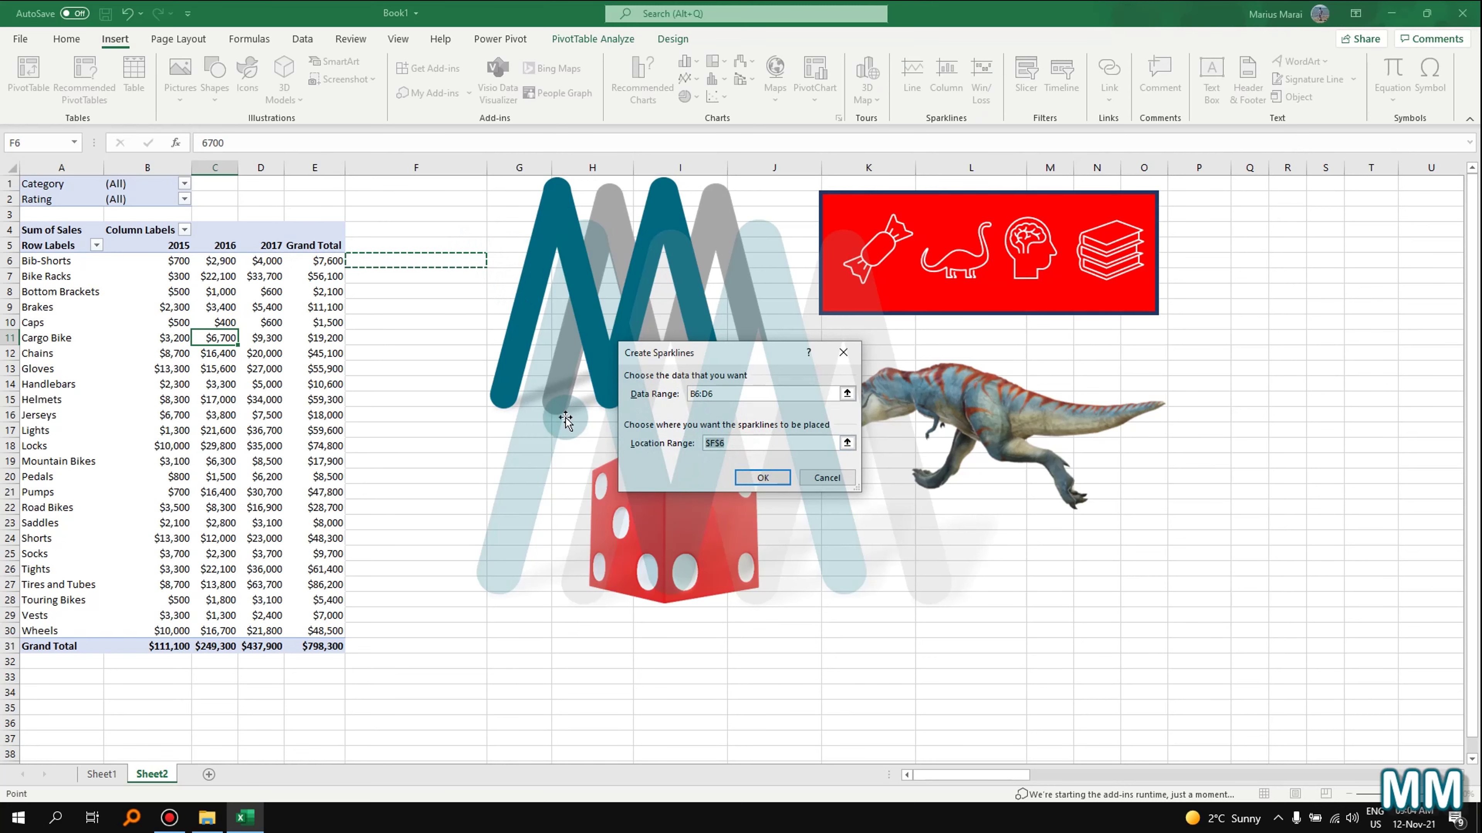
left_click(771, 477)
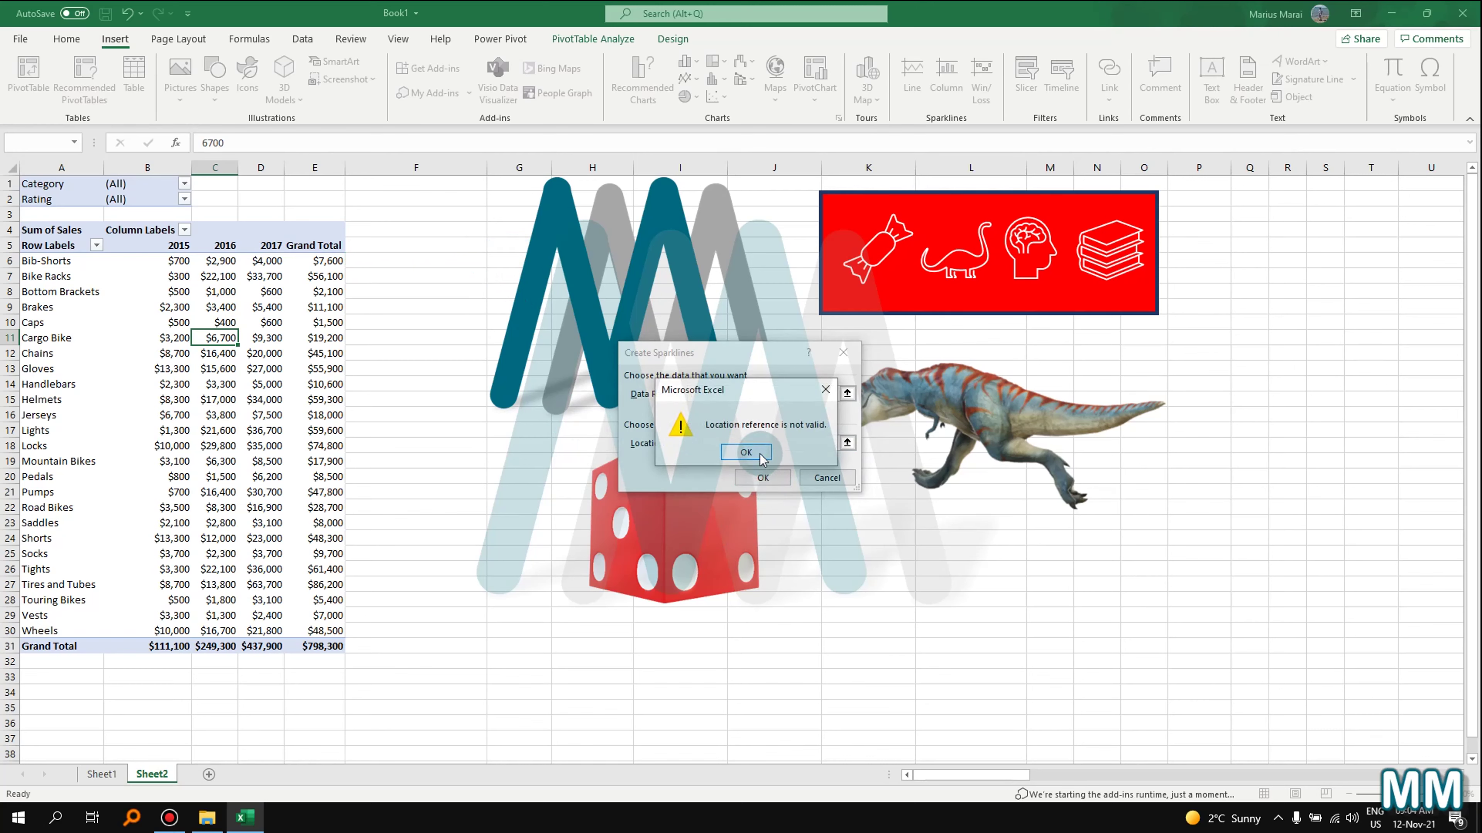
left_click(762, 461)
left_click(817, 436)
left_click(847, 442)
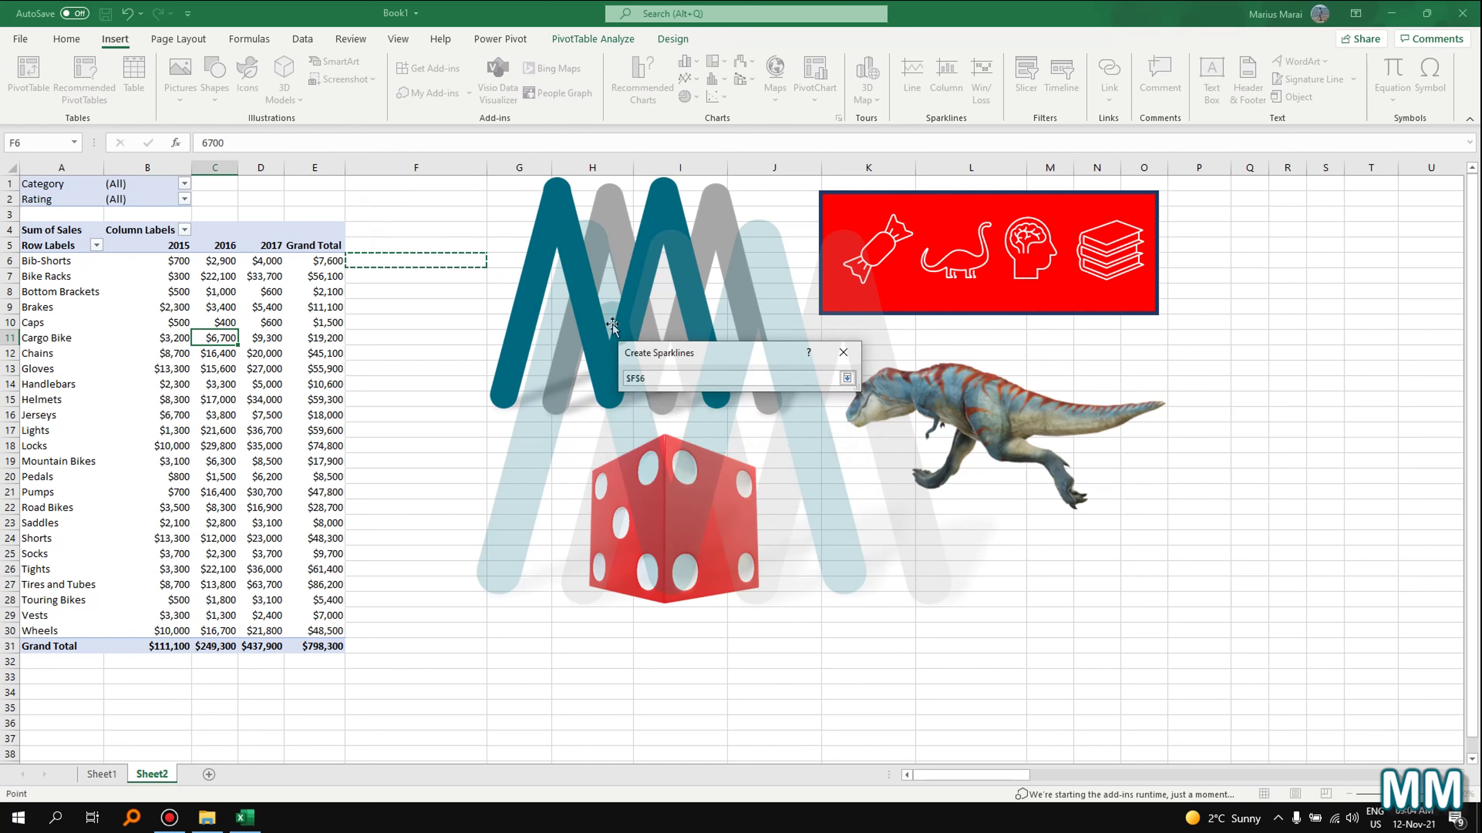
left_click(847, 378)
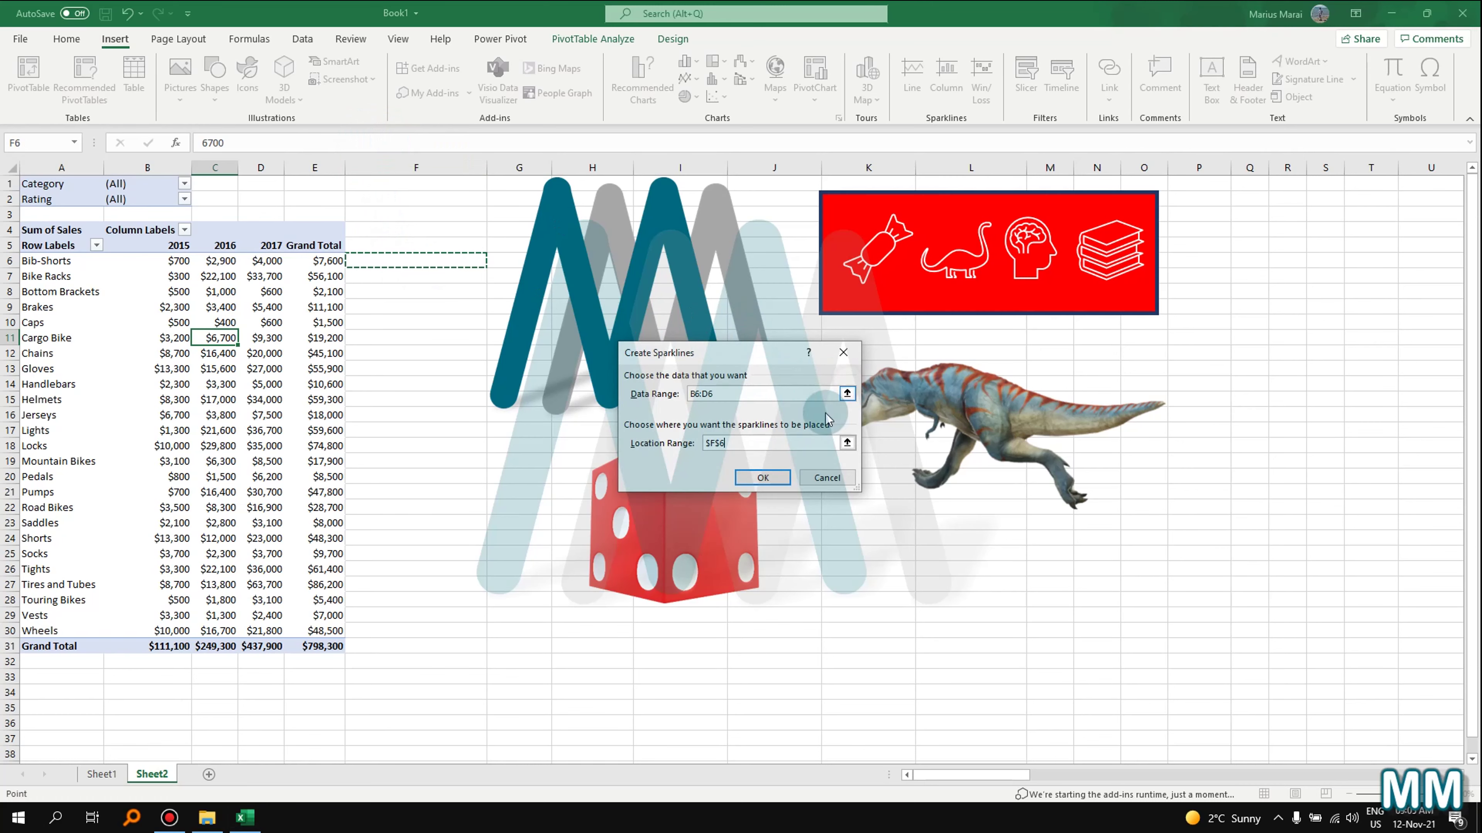
left_click(767, 479)
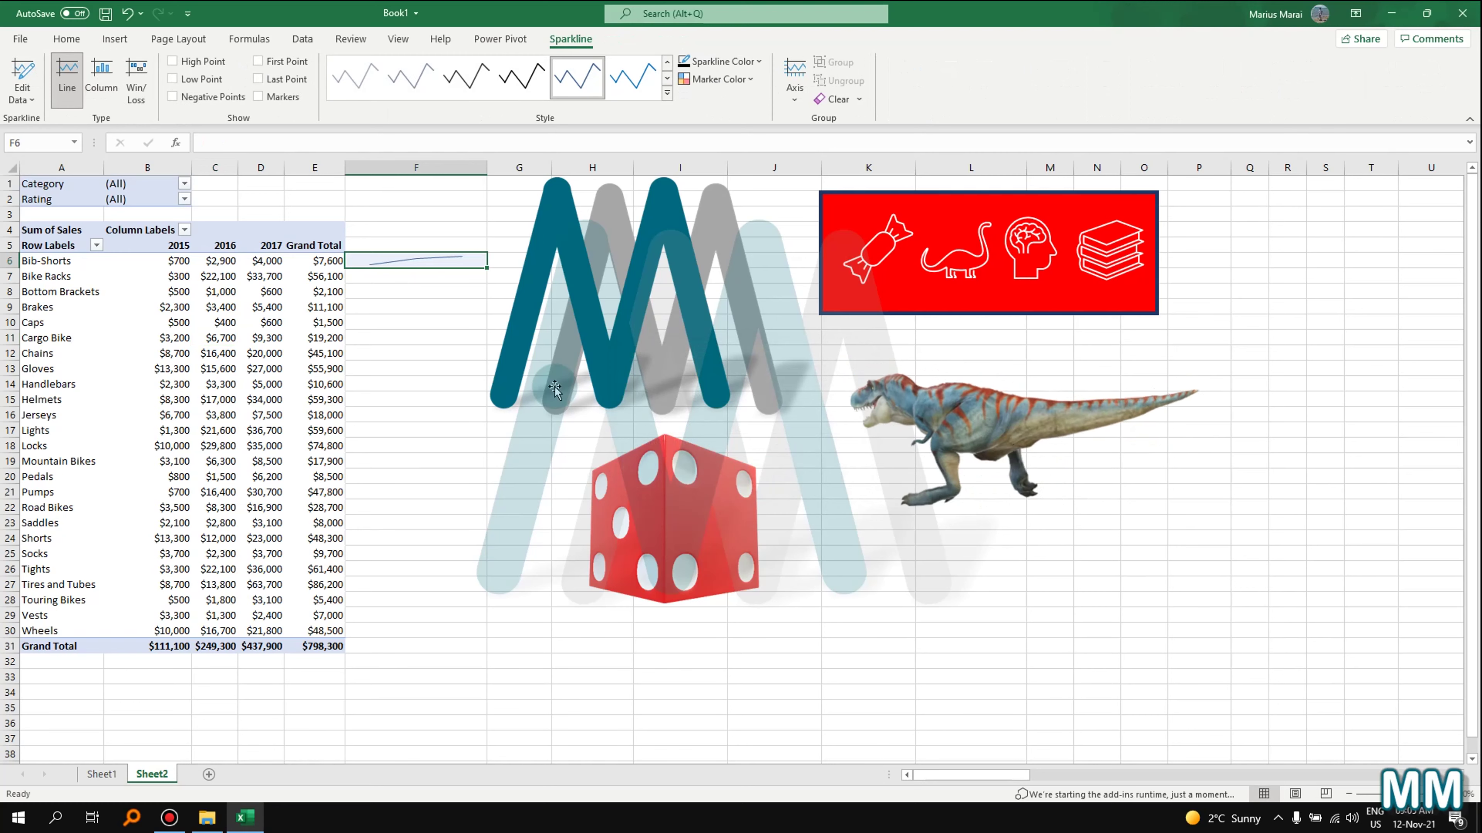
- Check the F6 sparkline and nudge the MM logo picture slightly right
left_click(430, 359)
left_click(410, 263)
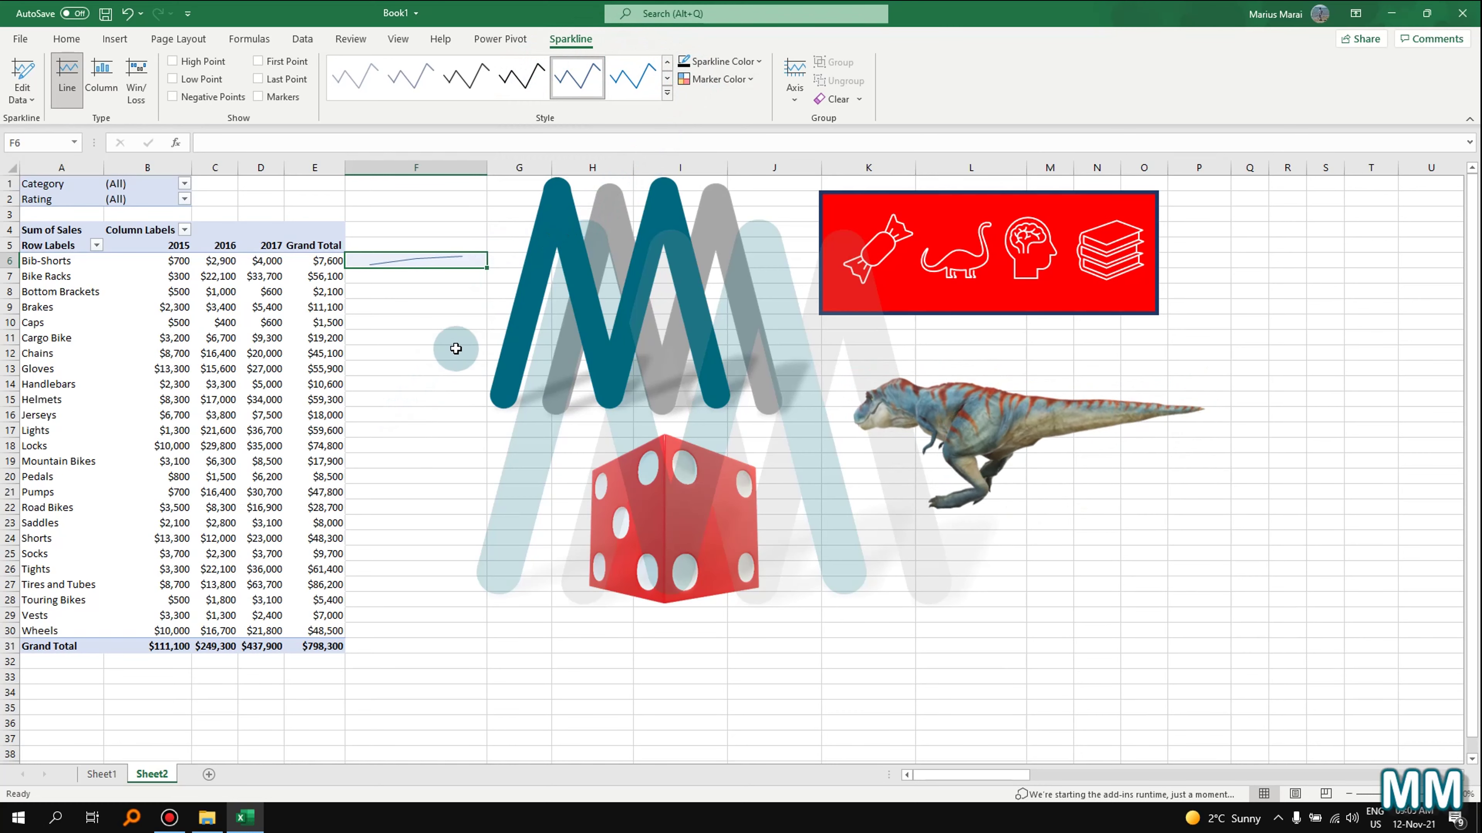
left_click_drag(455, 348, 417, 339)
left_click(443, 260)
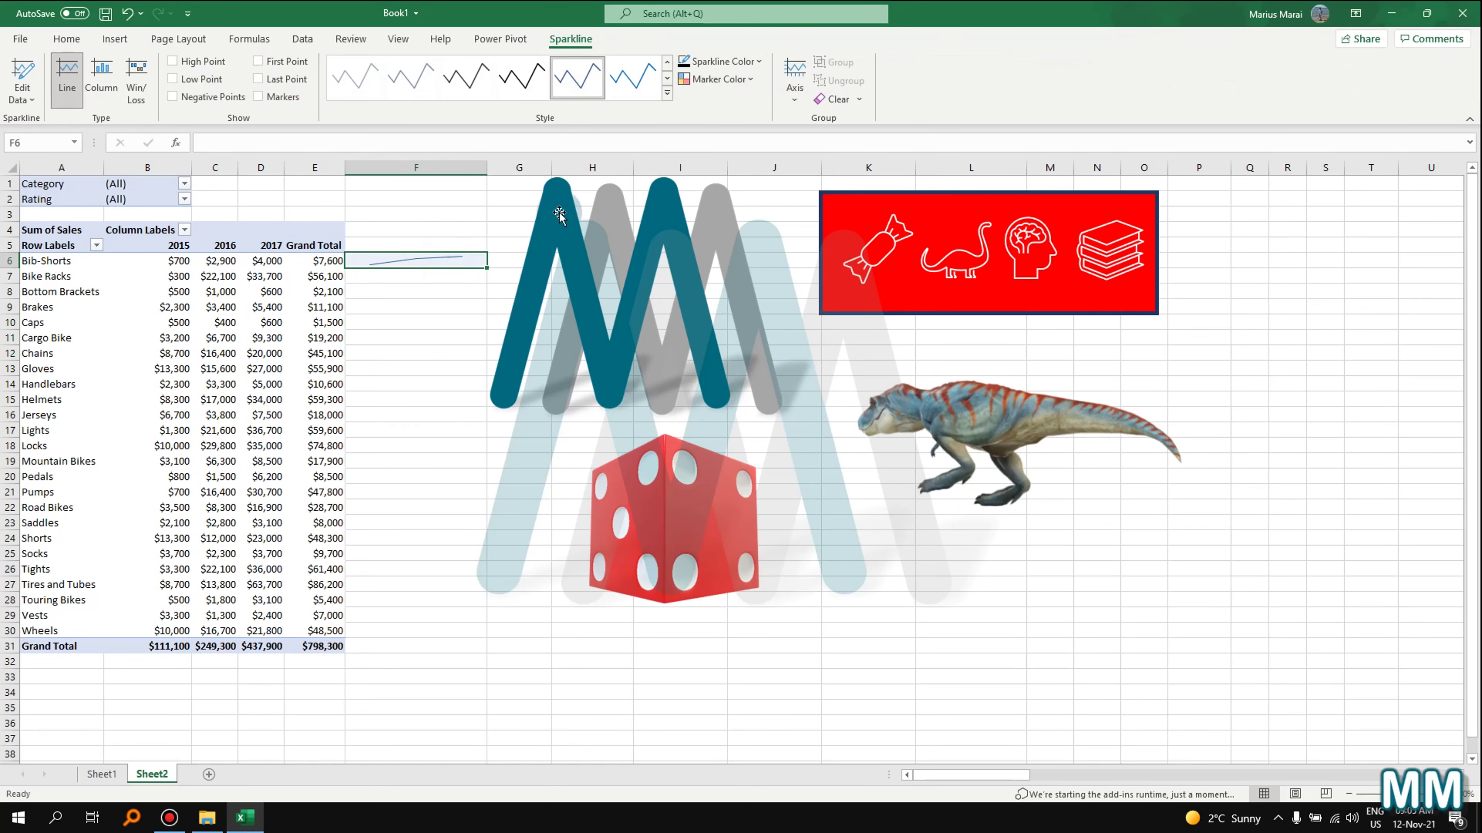
left_click(115, 39)
left_click(916, 88)
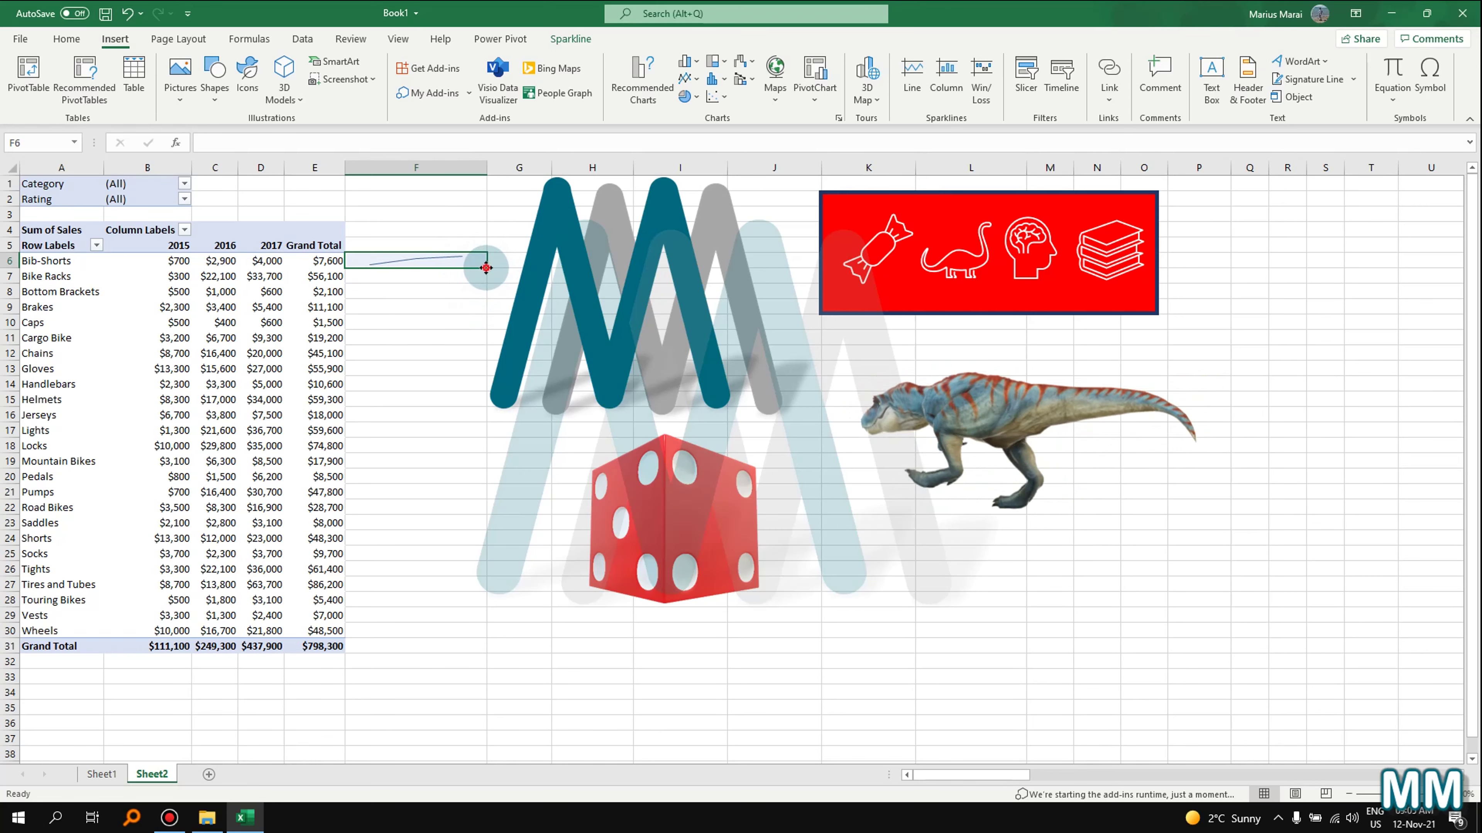
left_click_drag(519, 238, 544, 238)
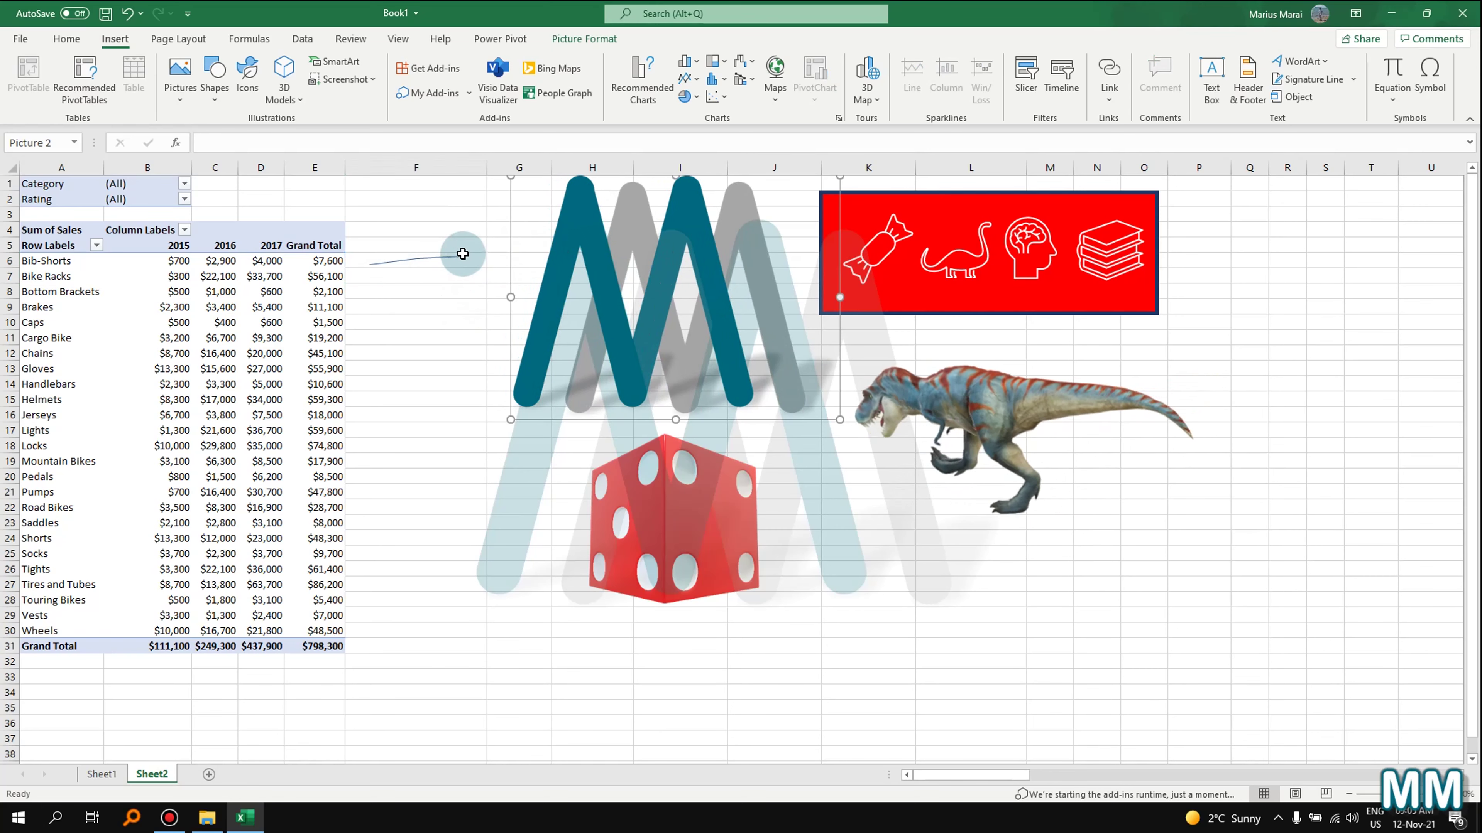
left_click(462, 259)
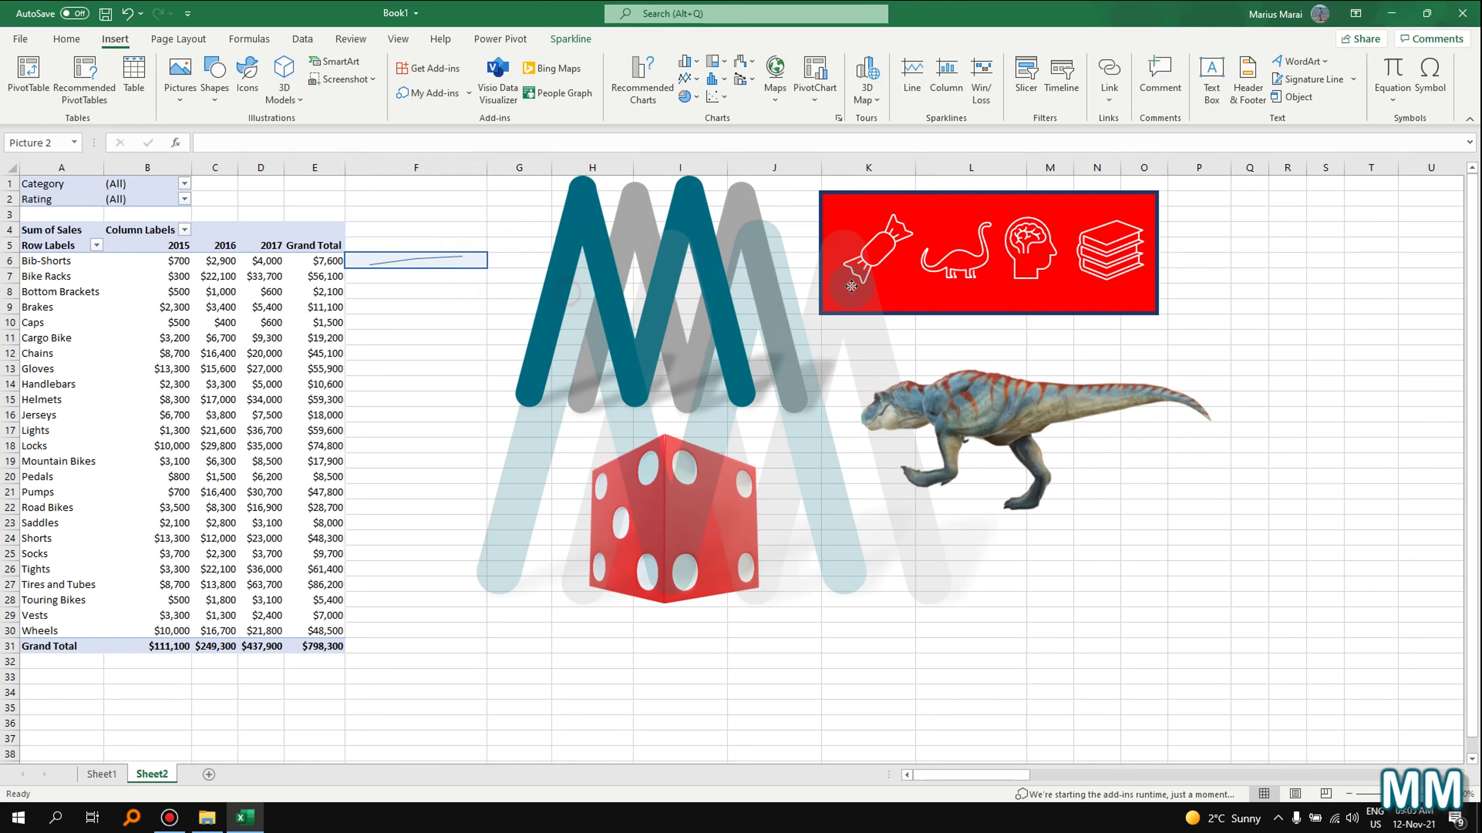
left_click(471, 258)
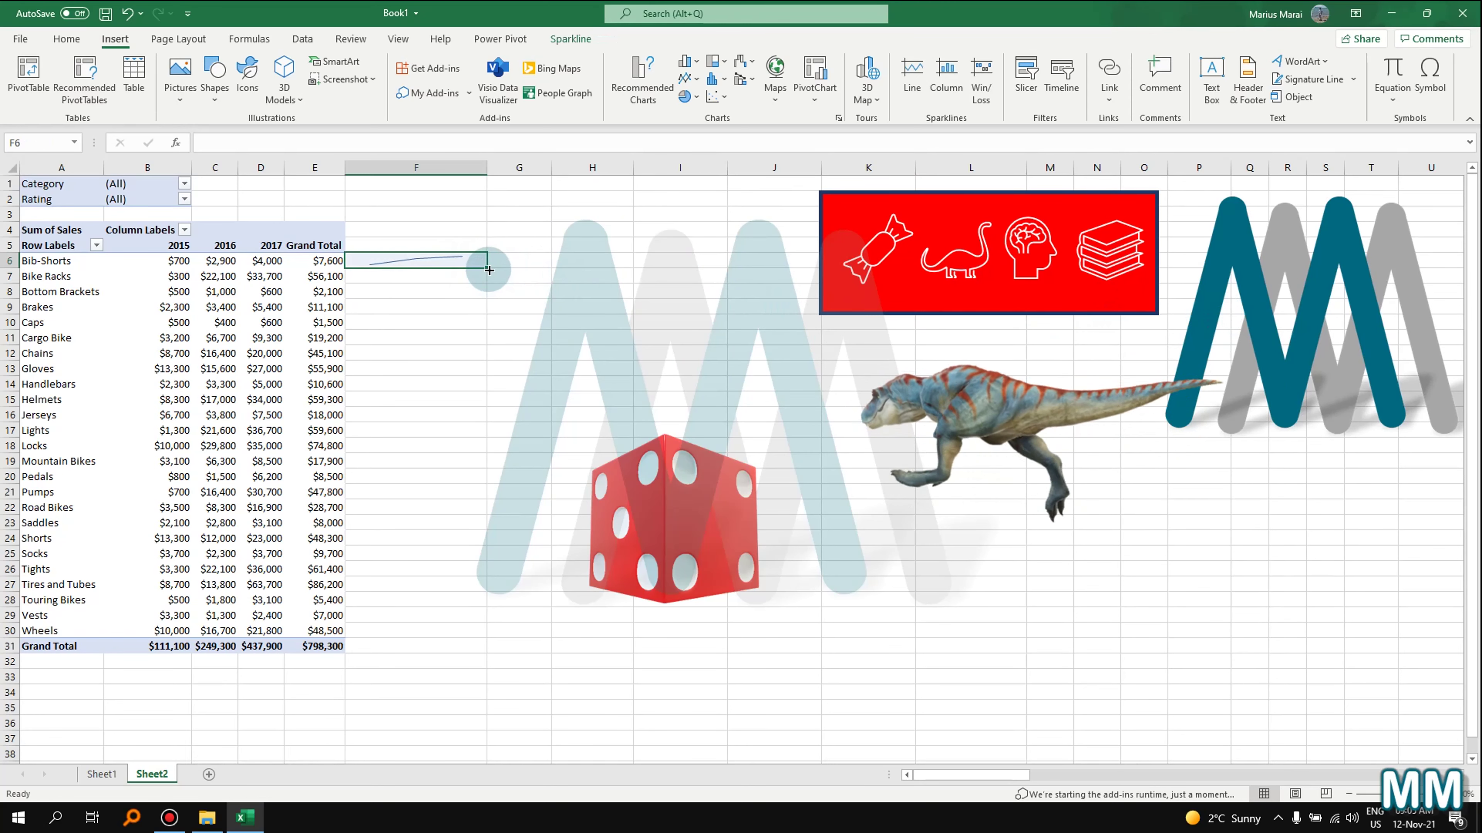
- Fill the line sparkline down to F30 and move the MM logo back over columns H–J
left_click_drag(486, 267, 476, 643)
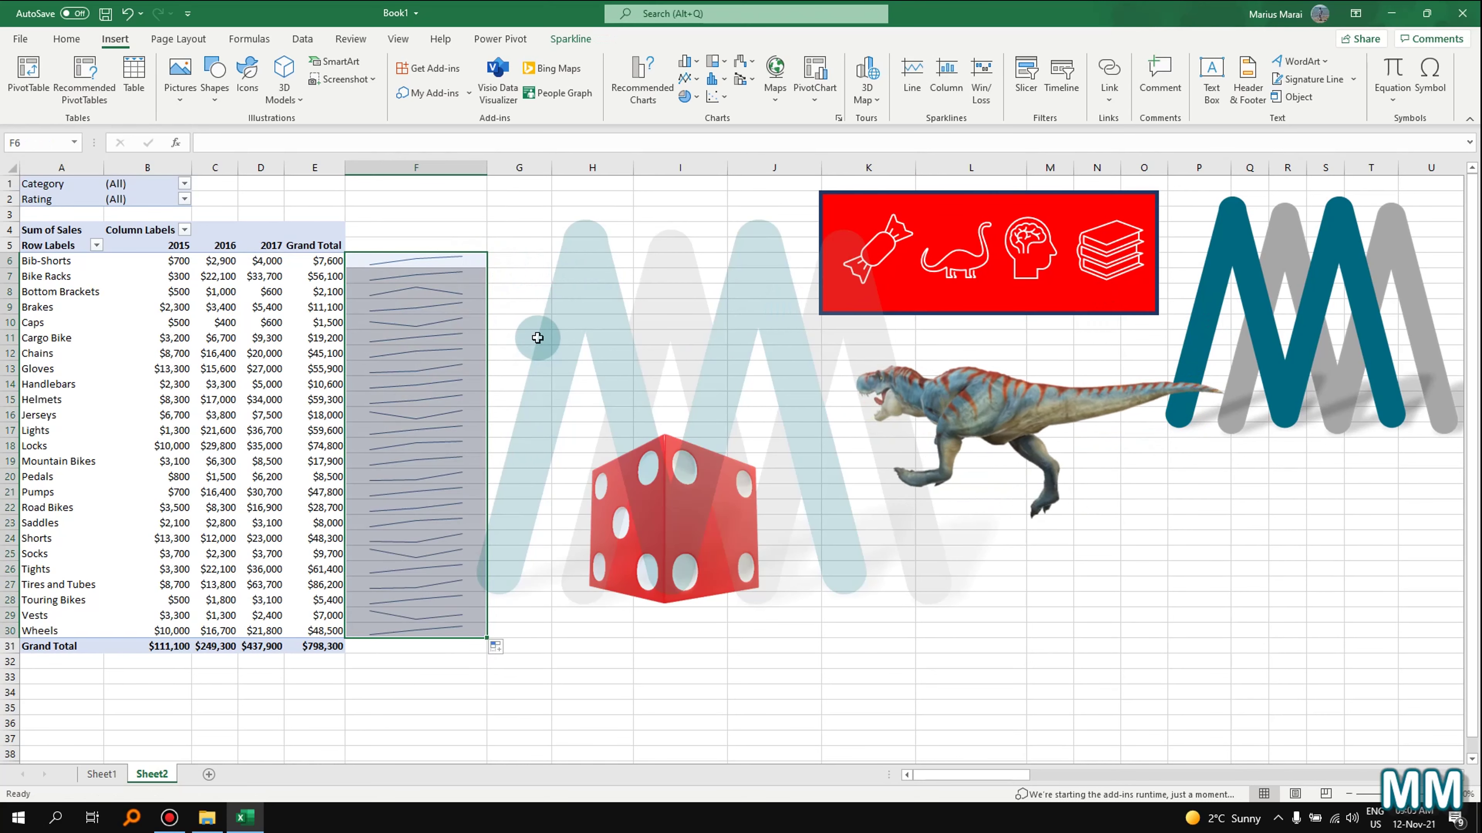
left_click(509, 292)
left_click_drag(1335, 359, 763, 338)
left_click_drag(801, 279, 793, 279)
- Compare the F10 and Vests F29 sparklines with the Vests values, then select G6
left_click(467, 261)
left_click(446, 322)
left_click(463, 615)
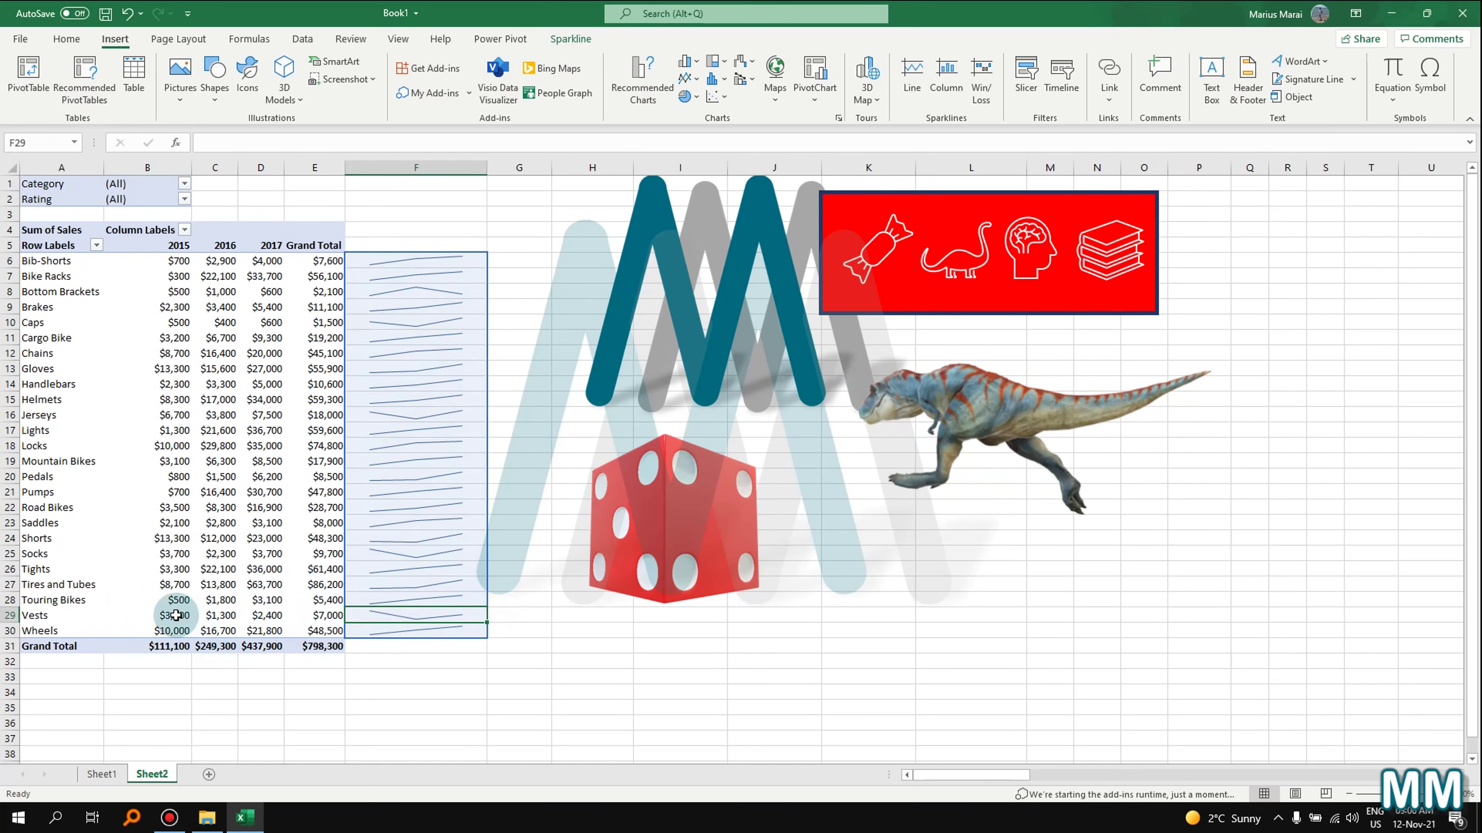
left_click(216, 615)
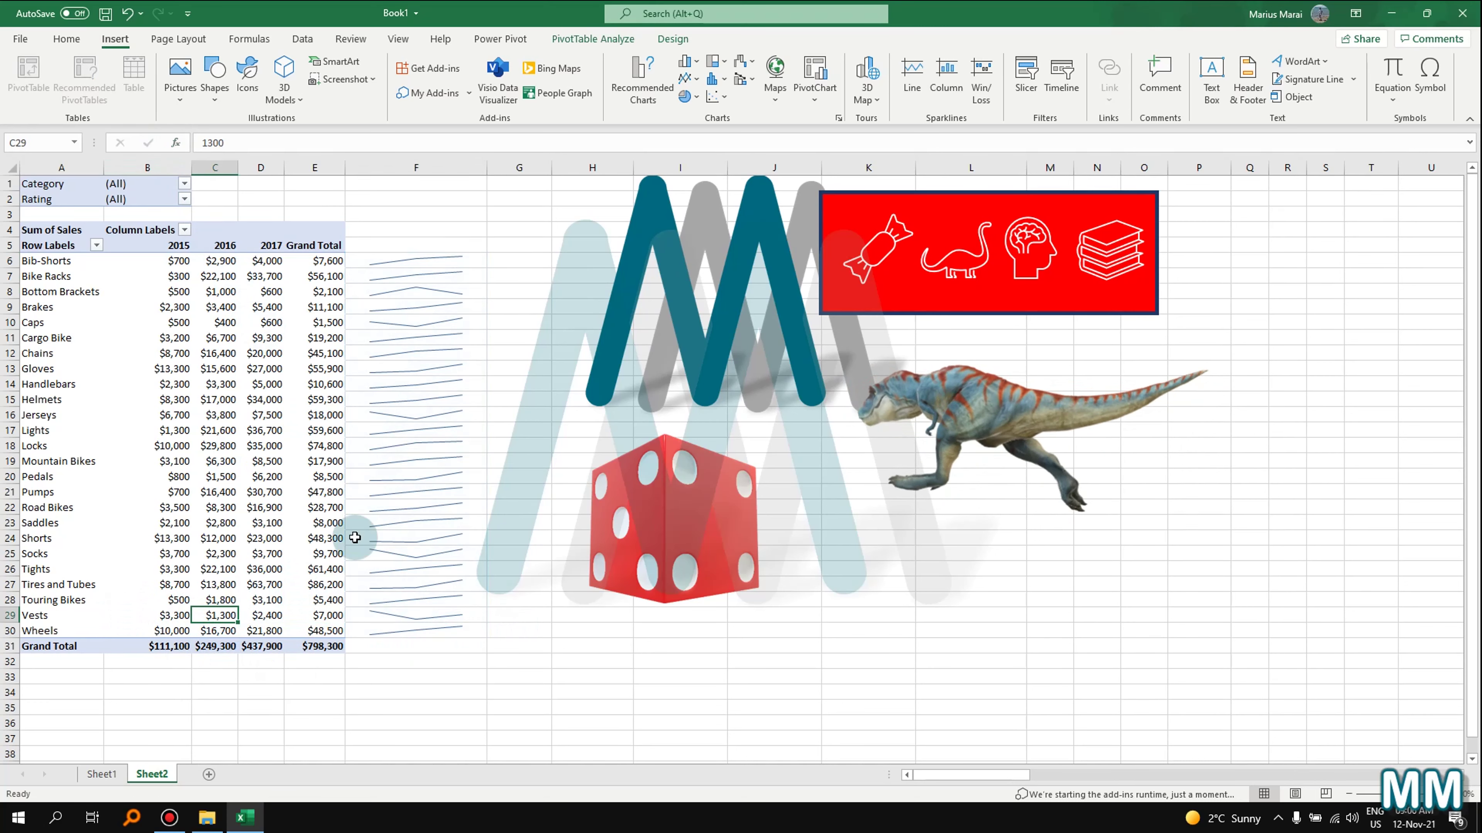
left_click(287, 620)
left_click(267, 617)
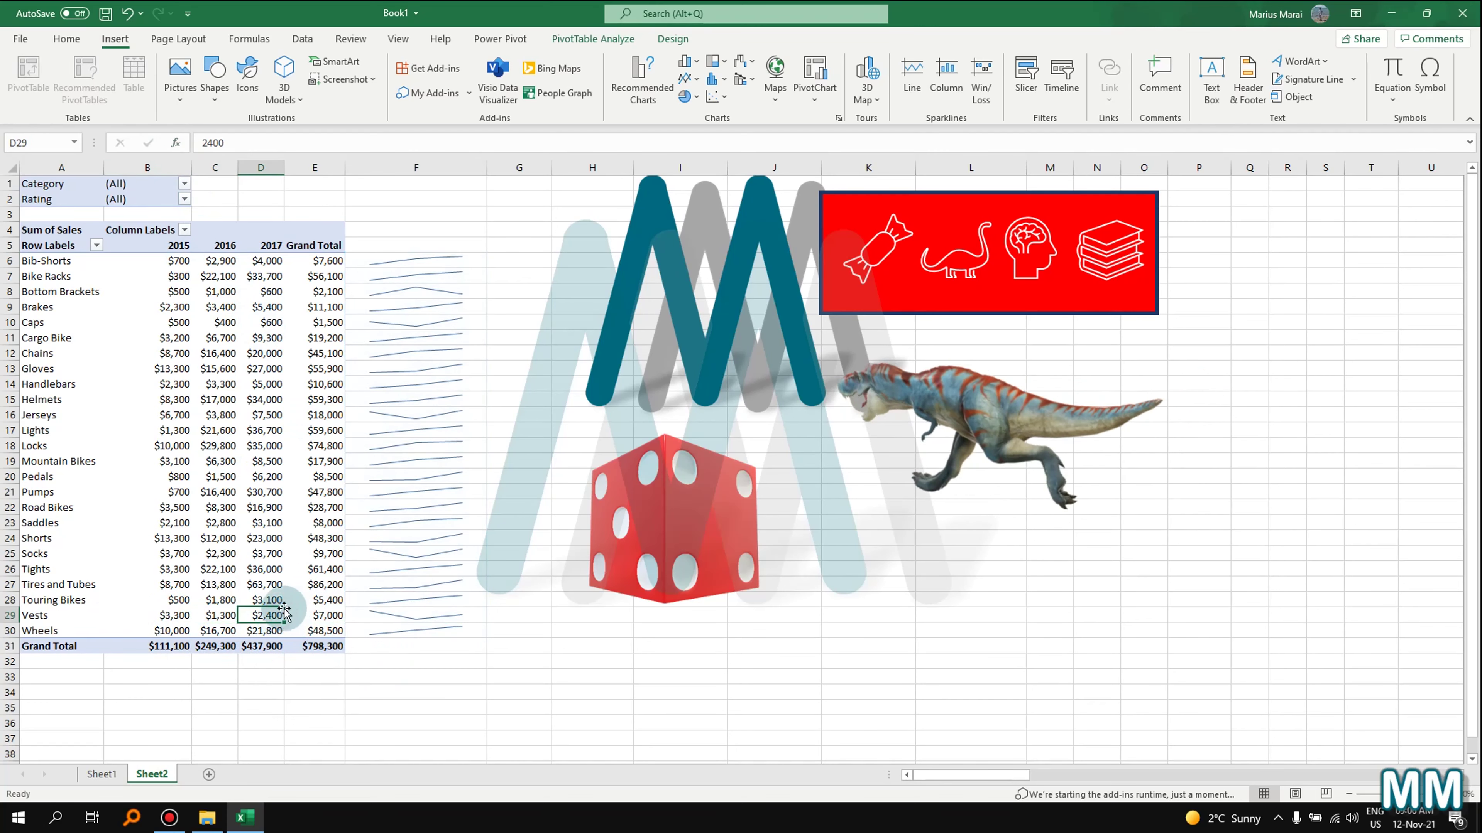
left_click(427, 628)
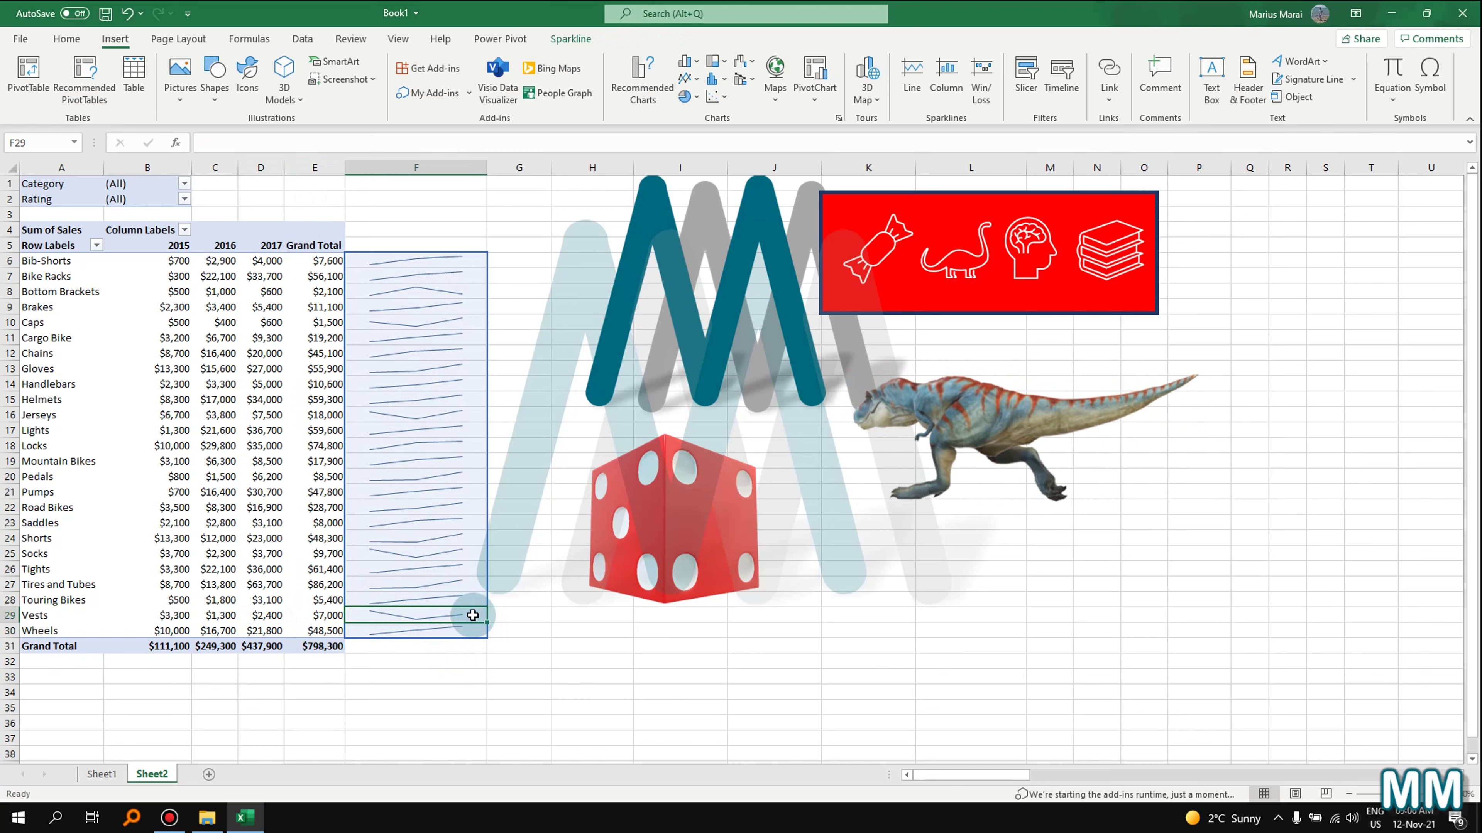
left_click(520, 630)
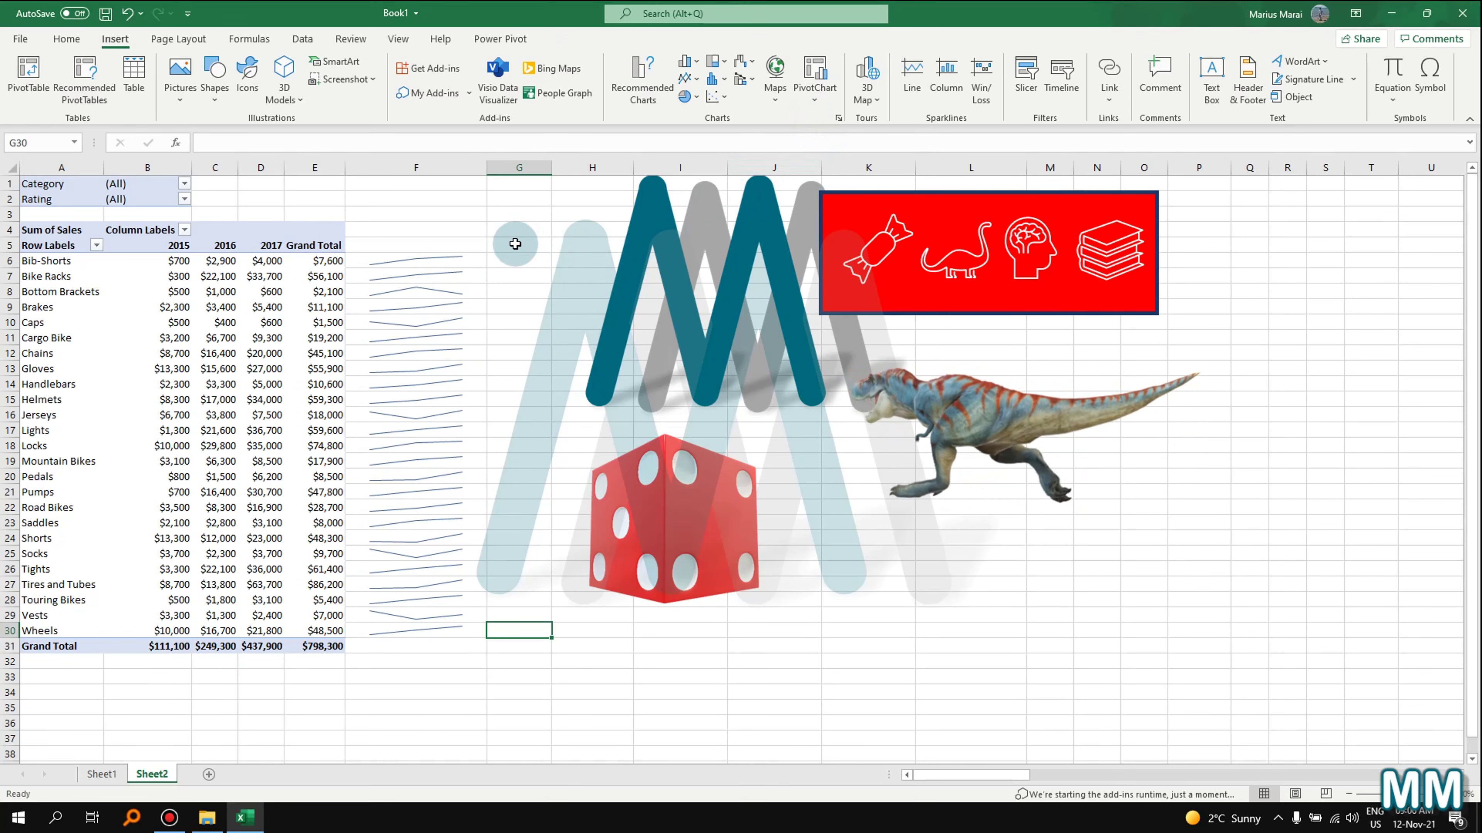
left_click(513, 261)
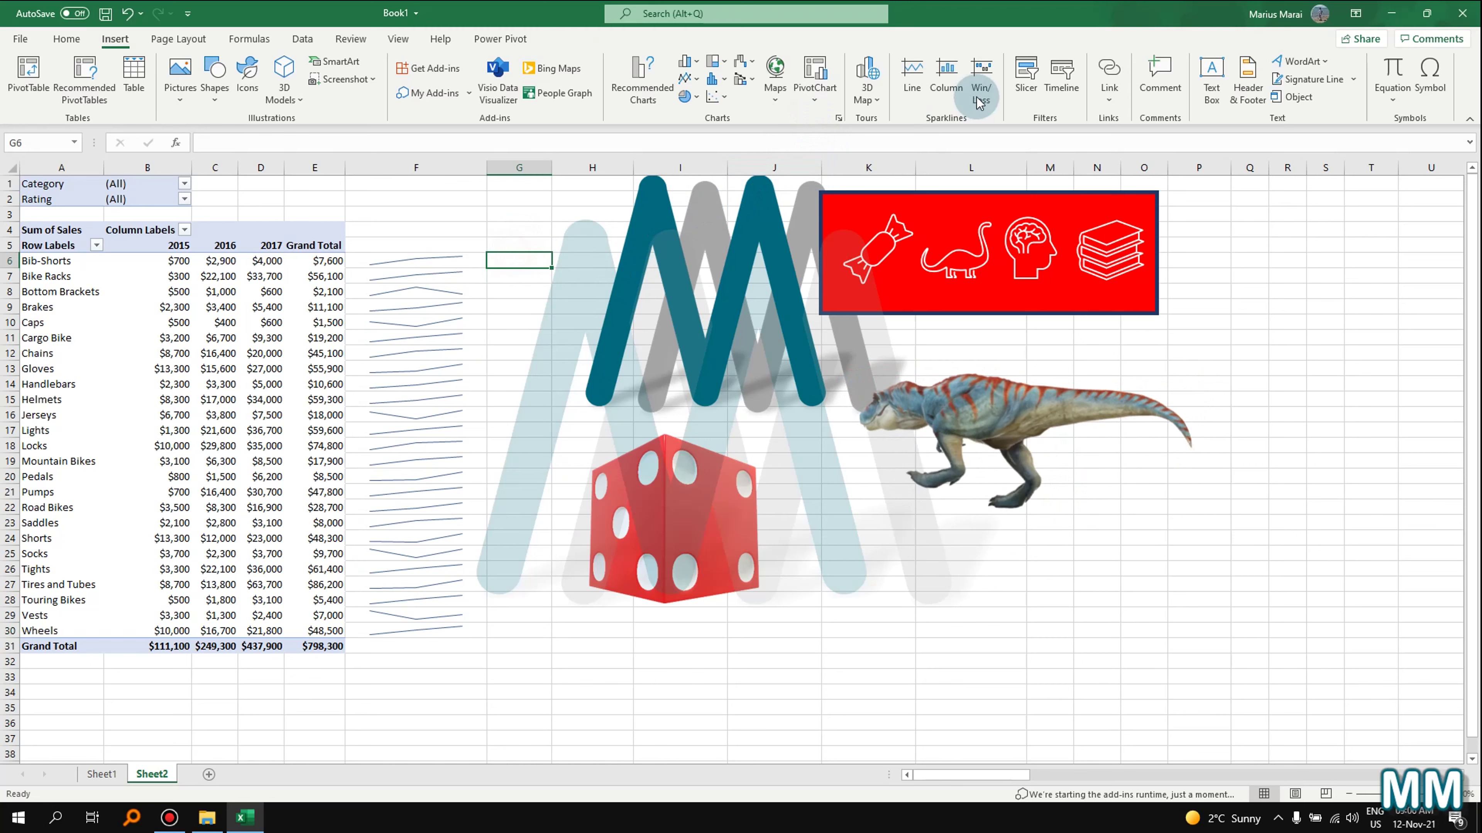
- Create a column sparkline from B6:D6 in G6 and fill it down to G30
left_click(949, 96)
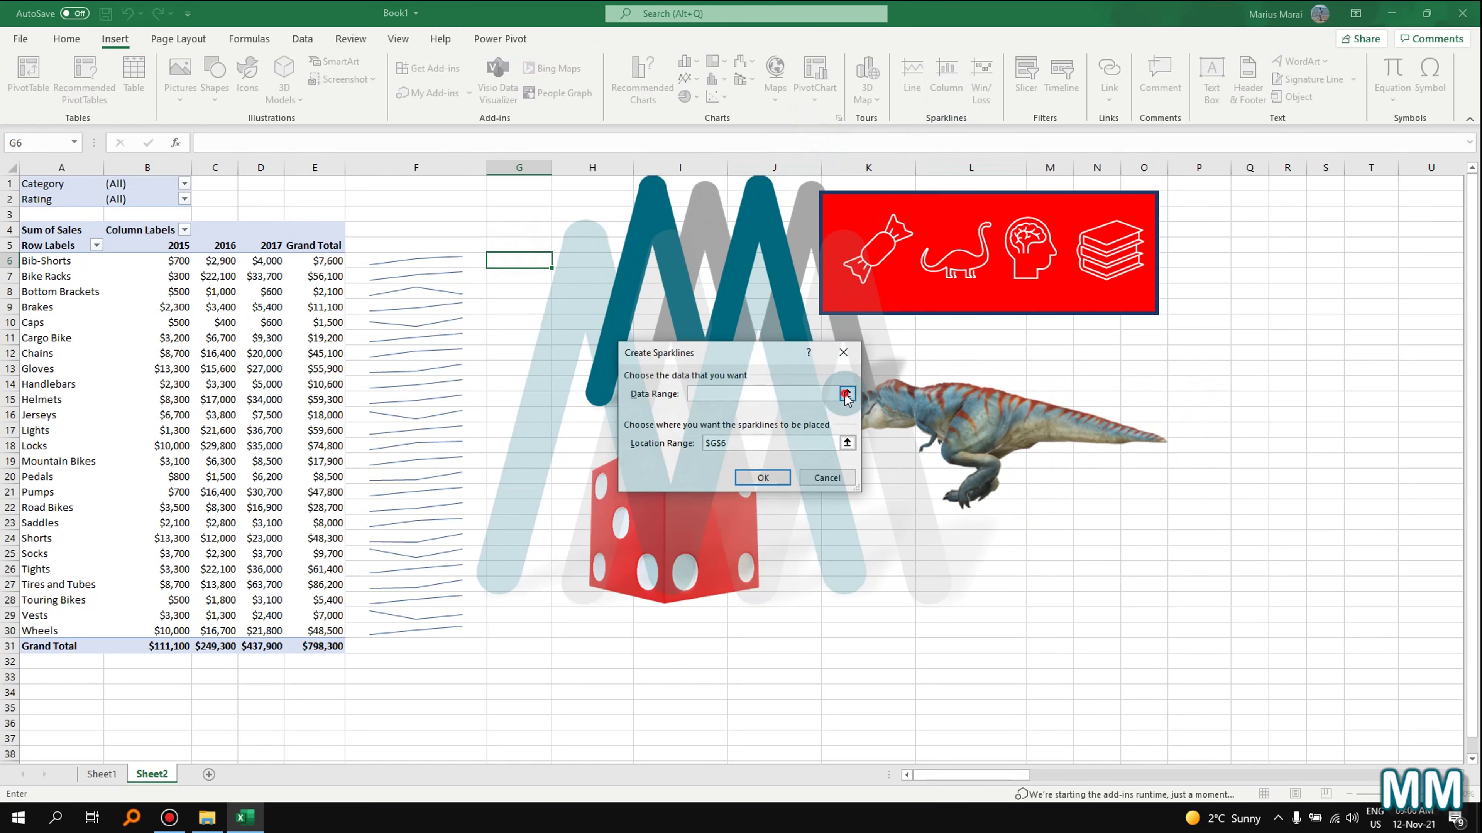
left_click(846, 395)
left_click_drag(152, 261, 262, 261)
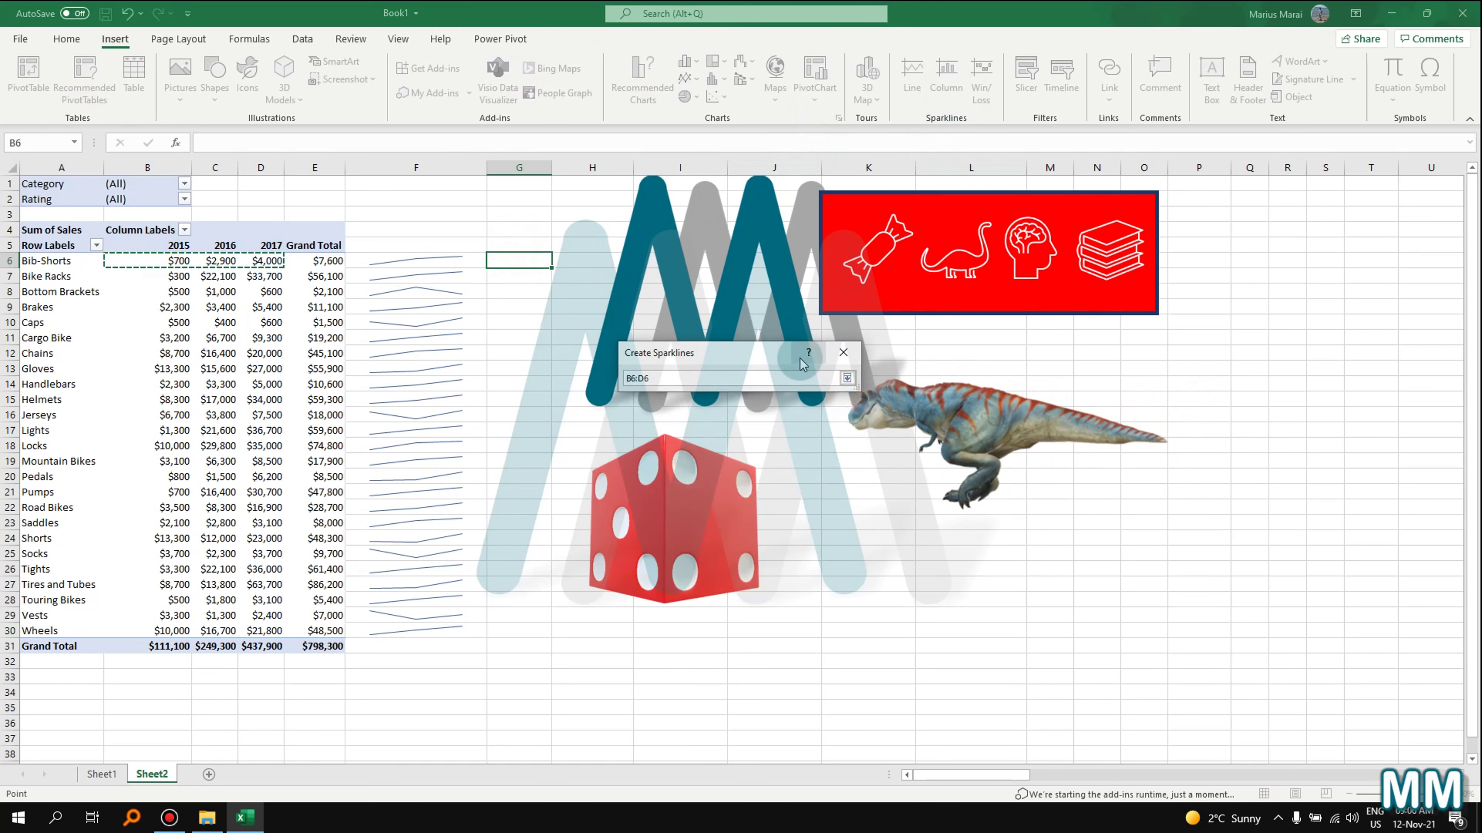
key("Return")
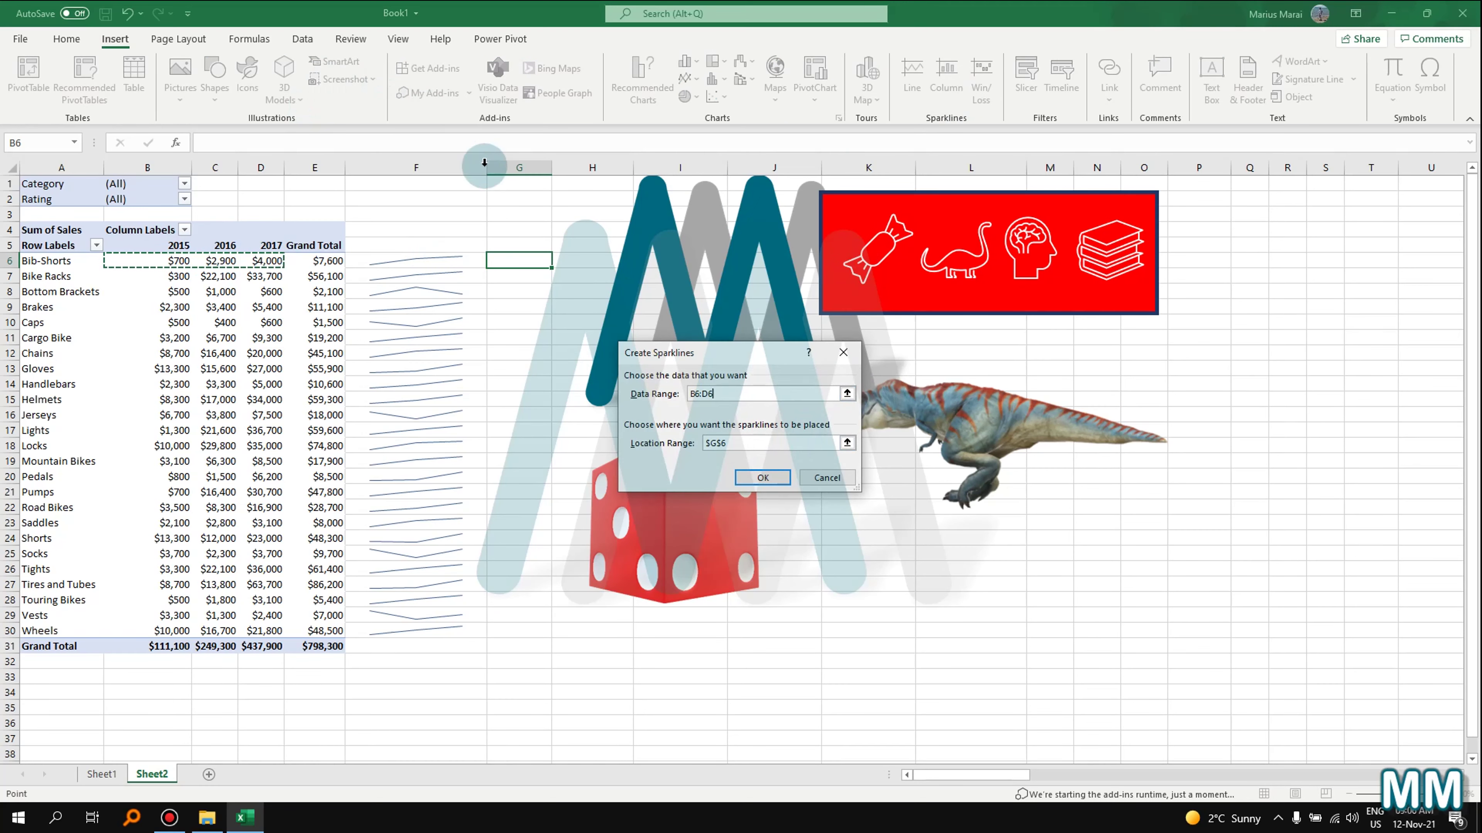
left_click(779, 479)
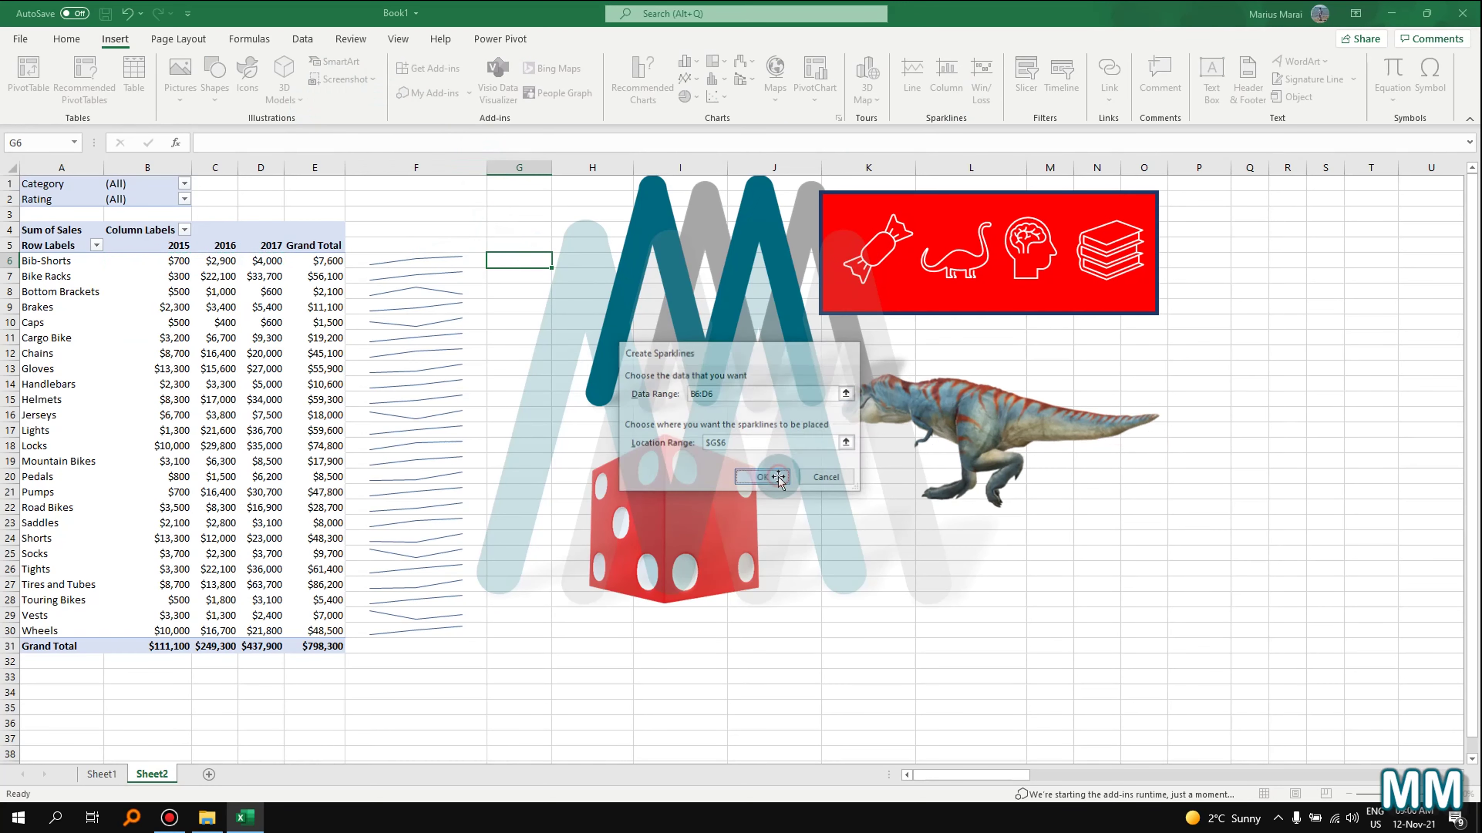
left_click_drag(551, 269, 558, 642)
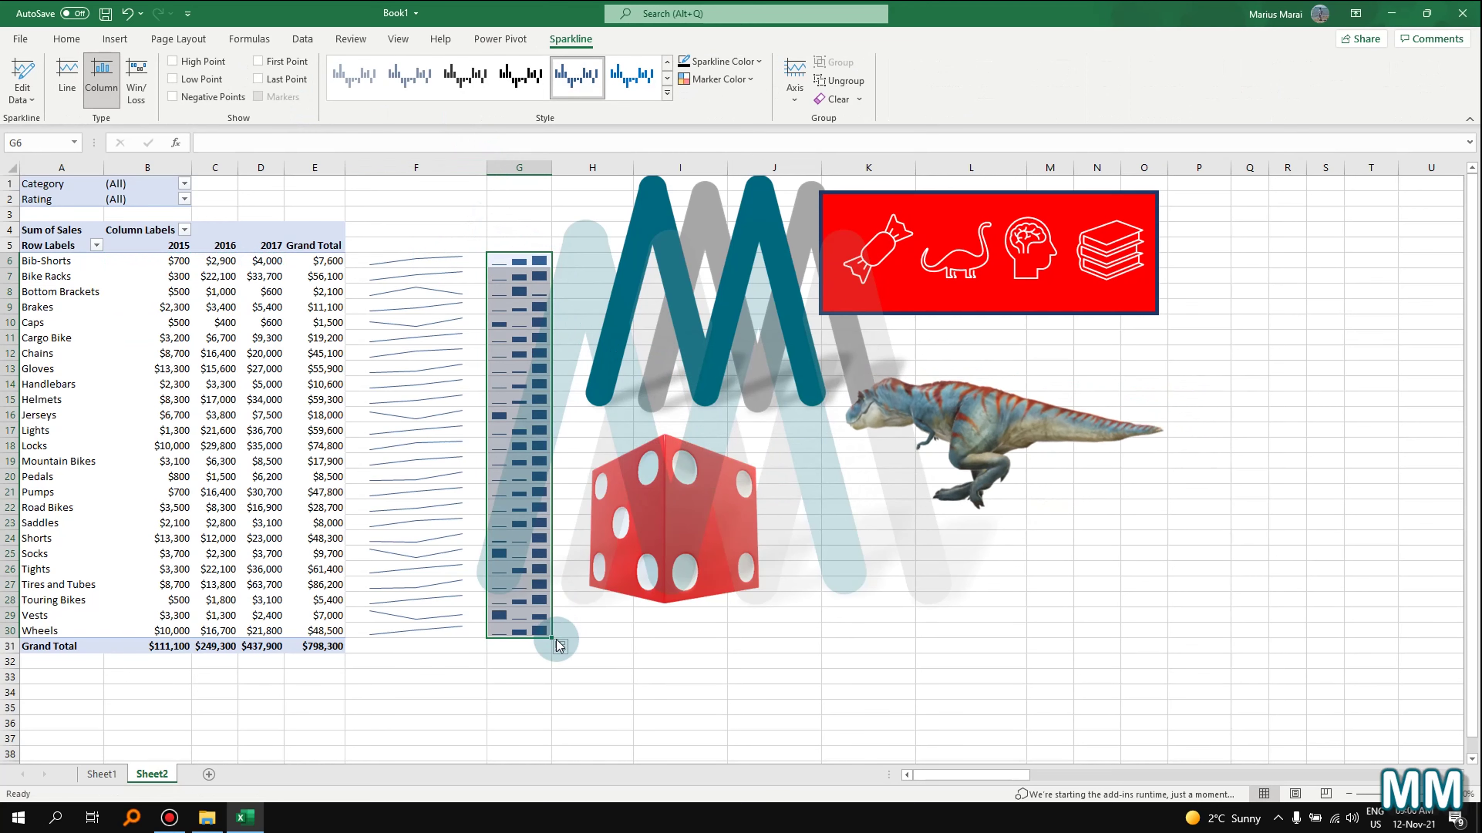
- Check the Vests column sparkline, then copy pivot header E4's formatting with Format Painter
left_click(491, 661)
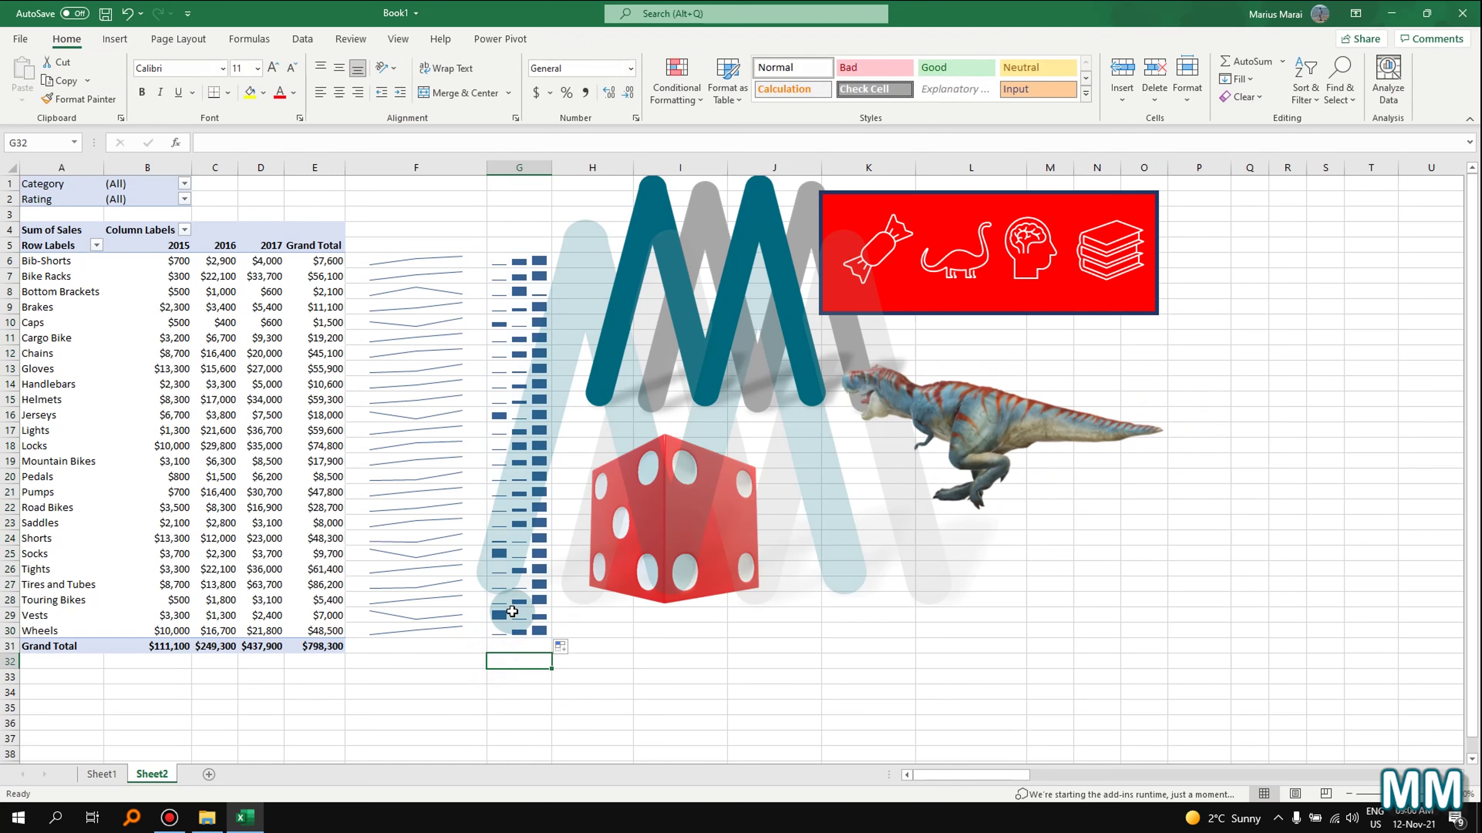
left_click(537, 618)
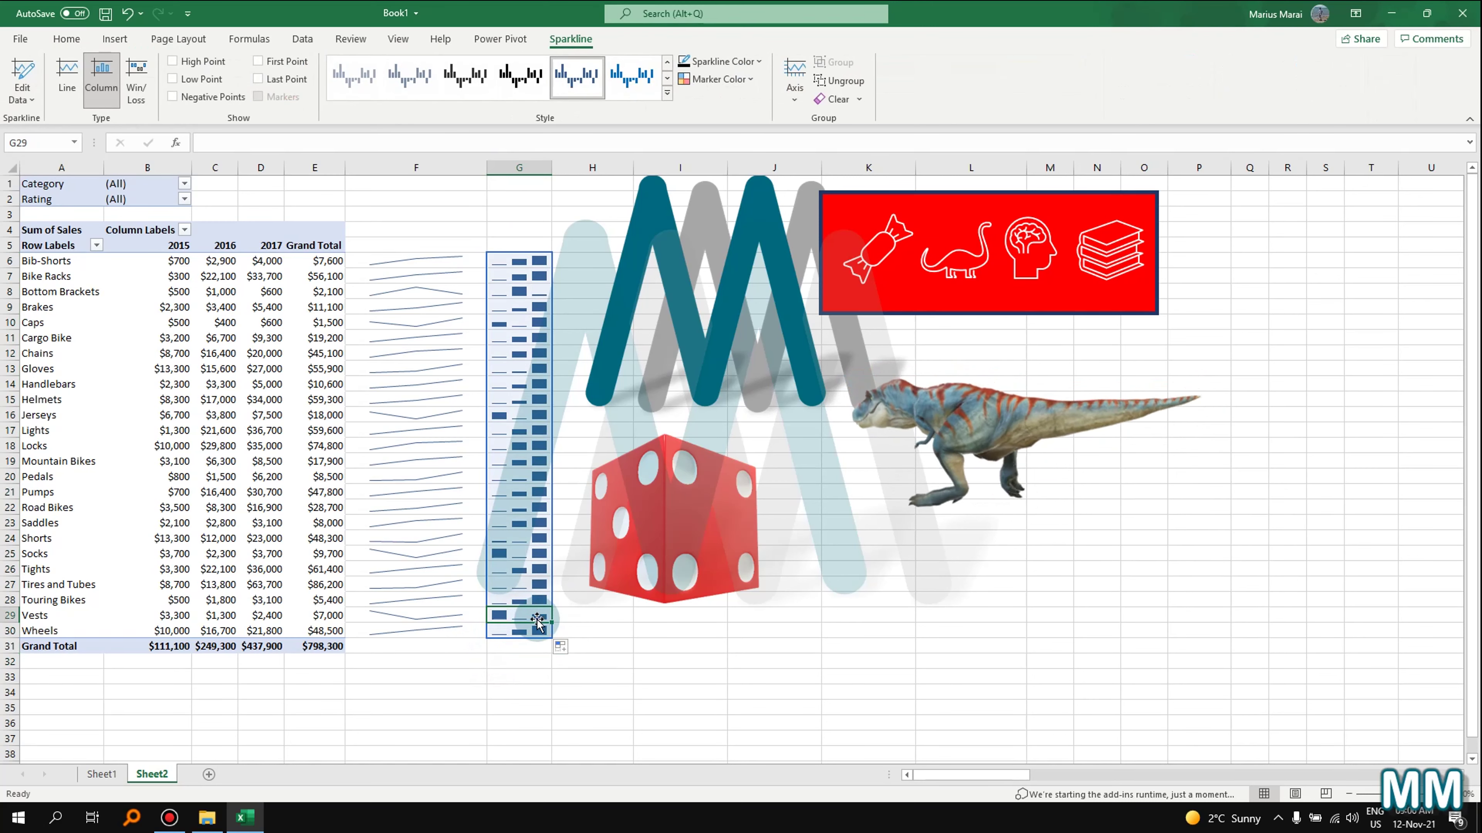
left_click(641, 614)
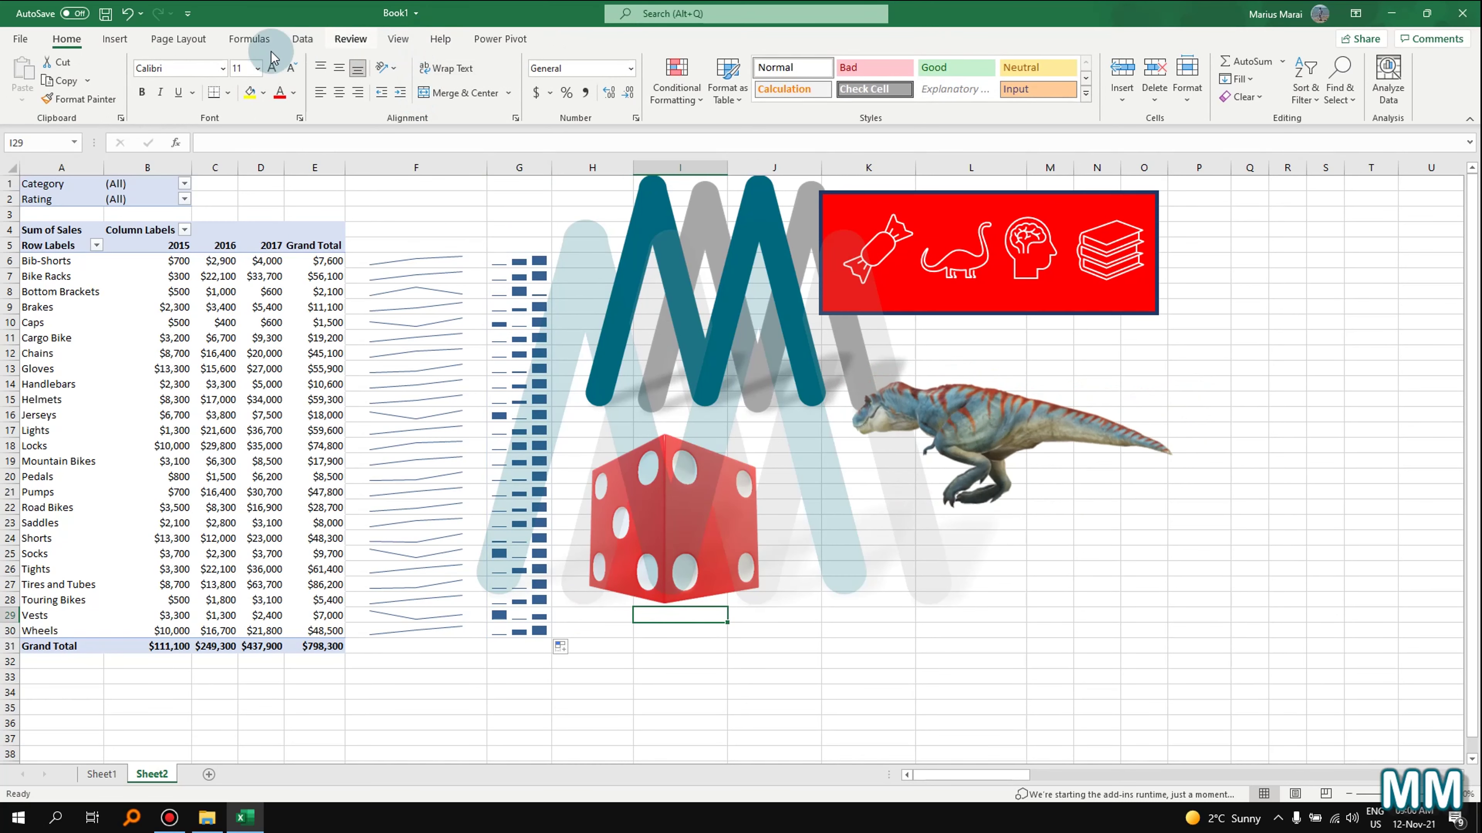
left_click(317, 237)
left_click(321, 232)
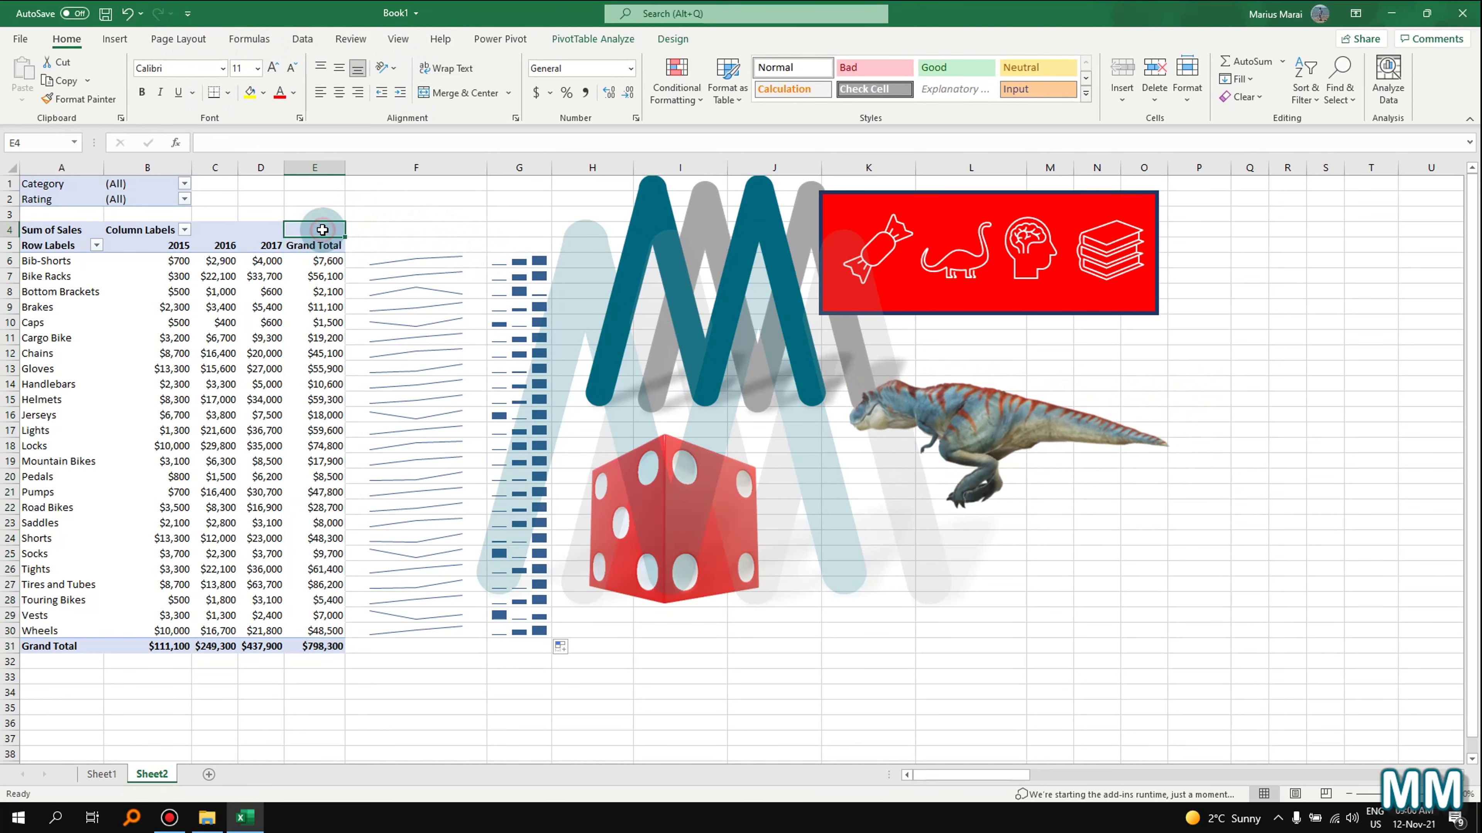
left_click(72, 100)
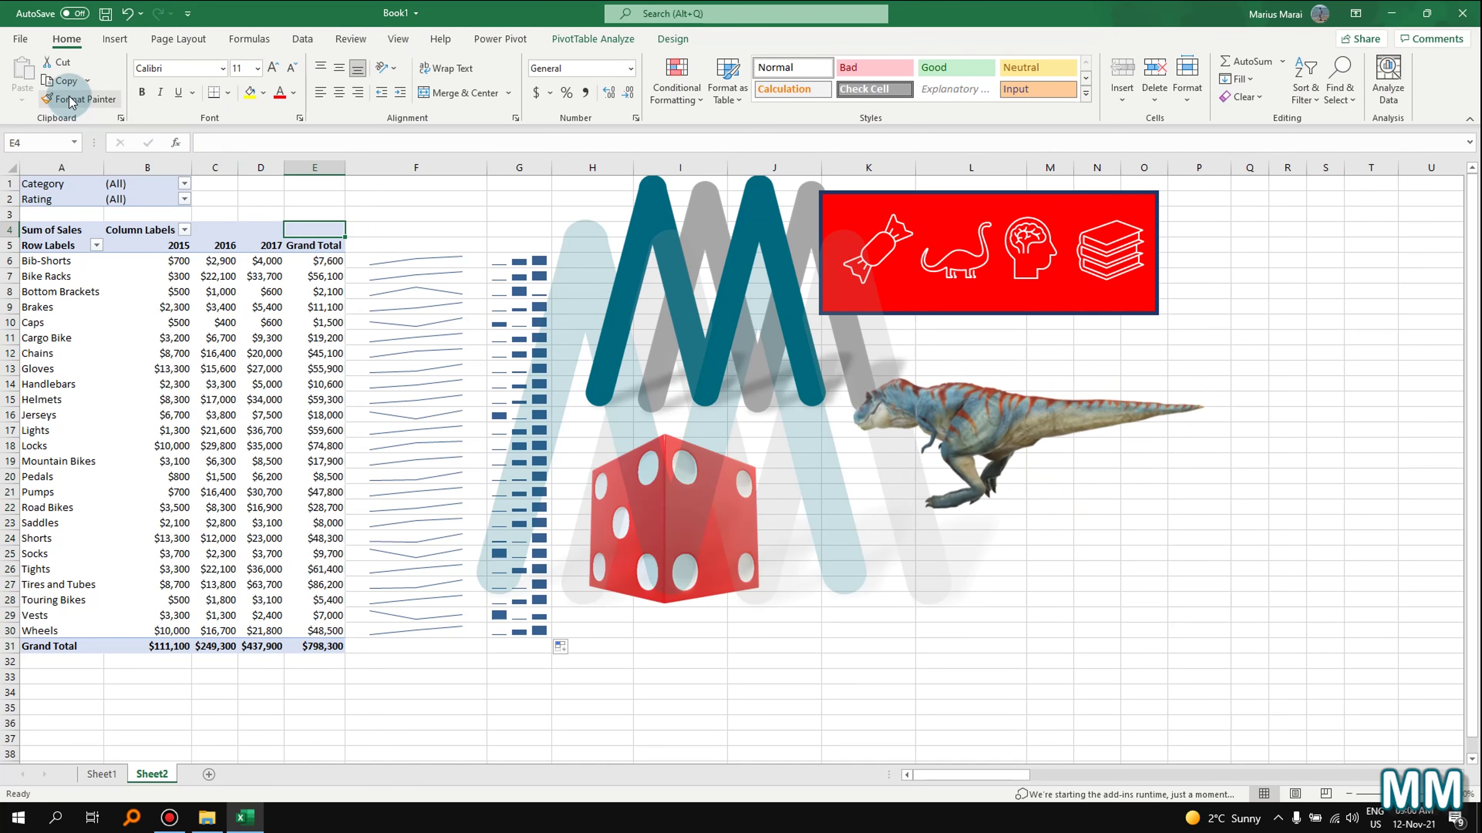
- Paint E4's header formatting onto F4:G5 and E31's Grand Total formatting onto F31:G31
left_click(368, 227)
left_click_drag(368, 228, 518, 248)
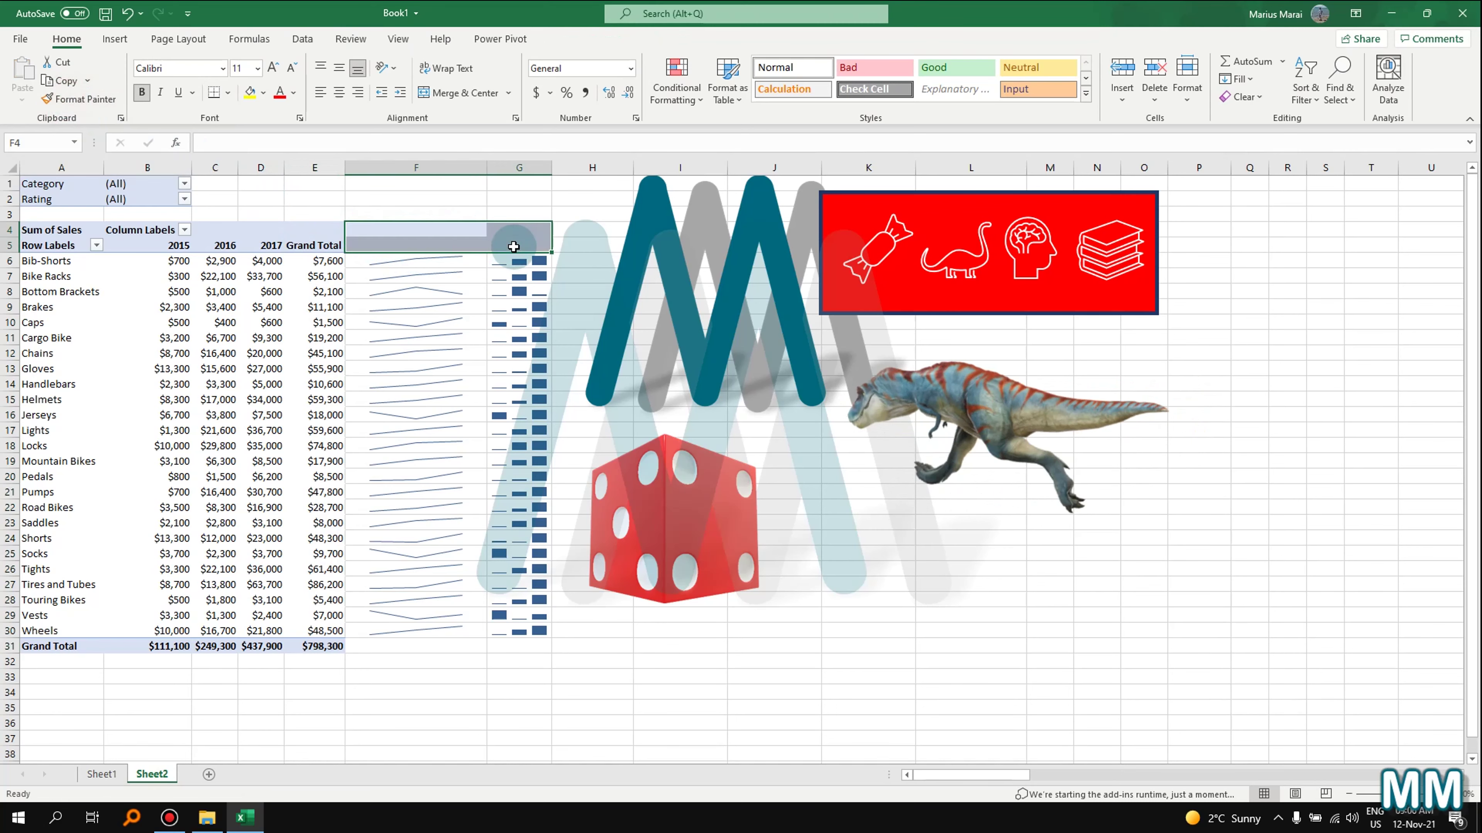
left_click(453, 197)
left_click(449, 230)
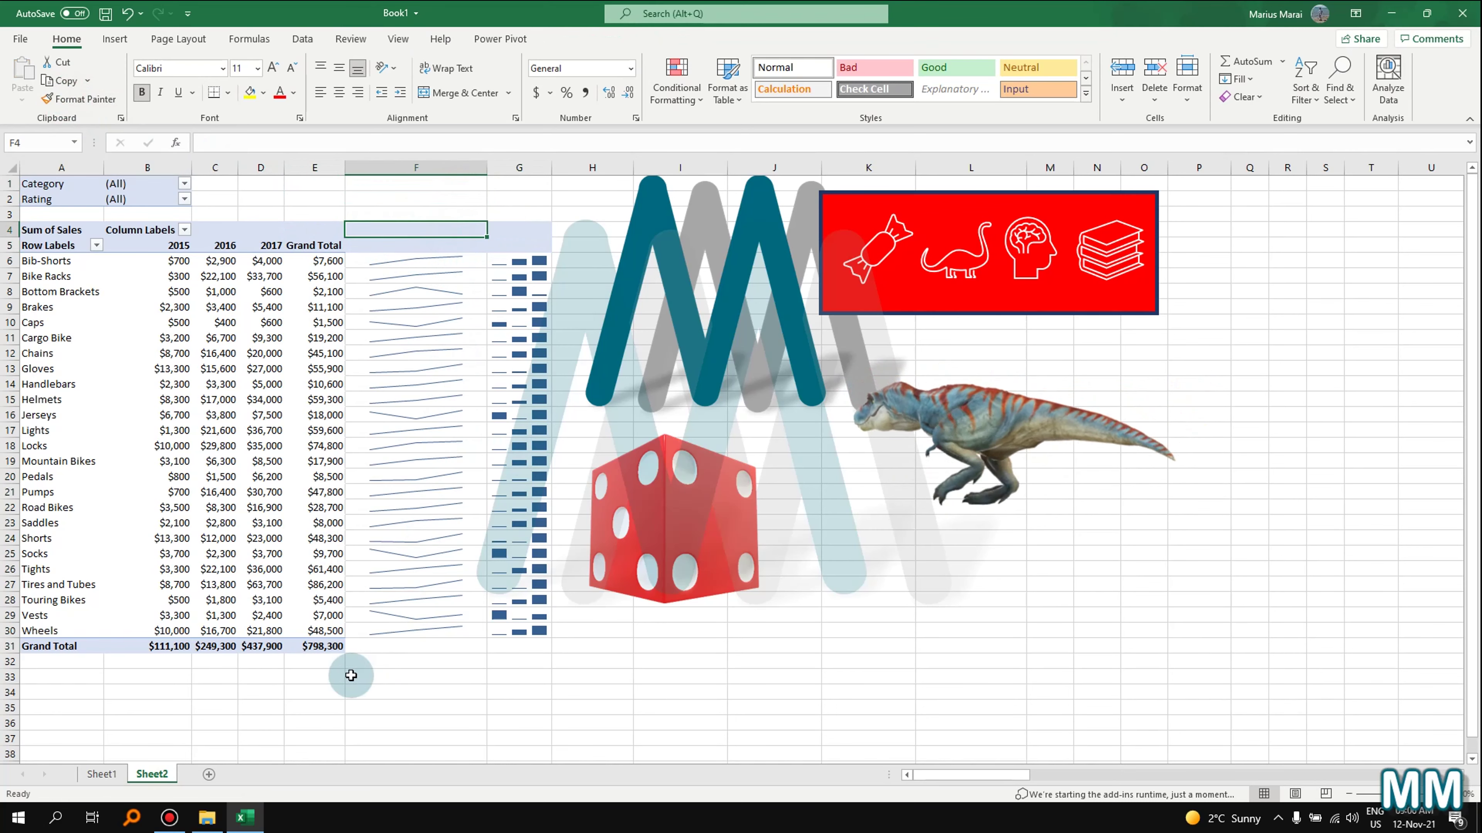
left_click(314, 645)
left_click(97, 111)
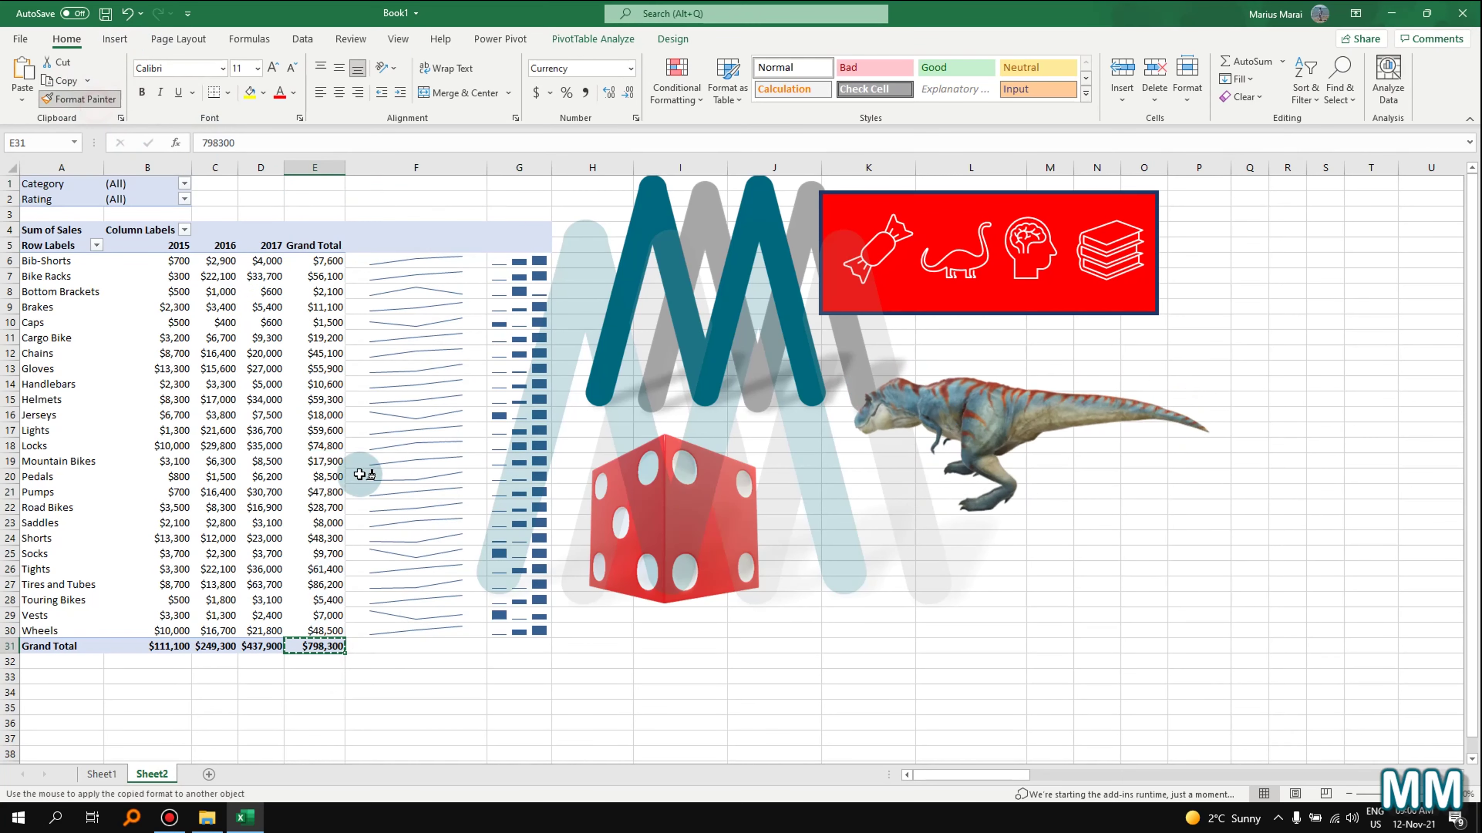
left_click_drag(392, 647, 516, 647)
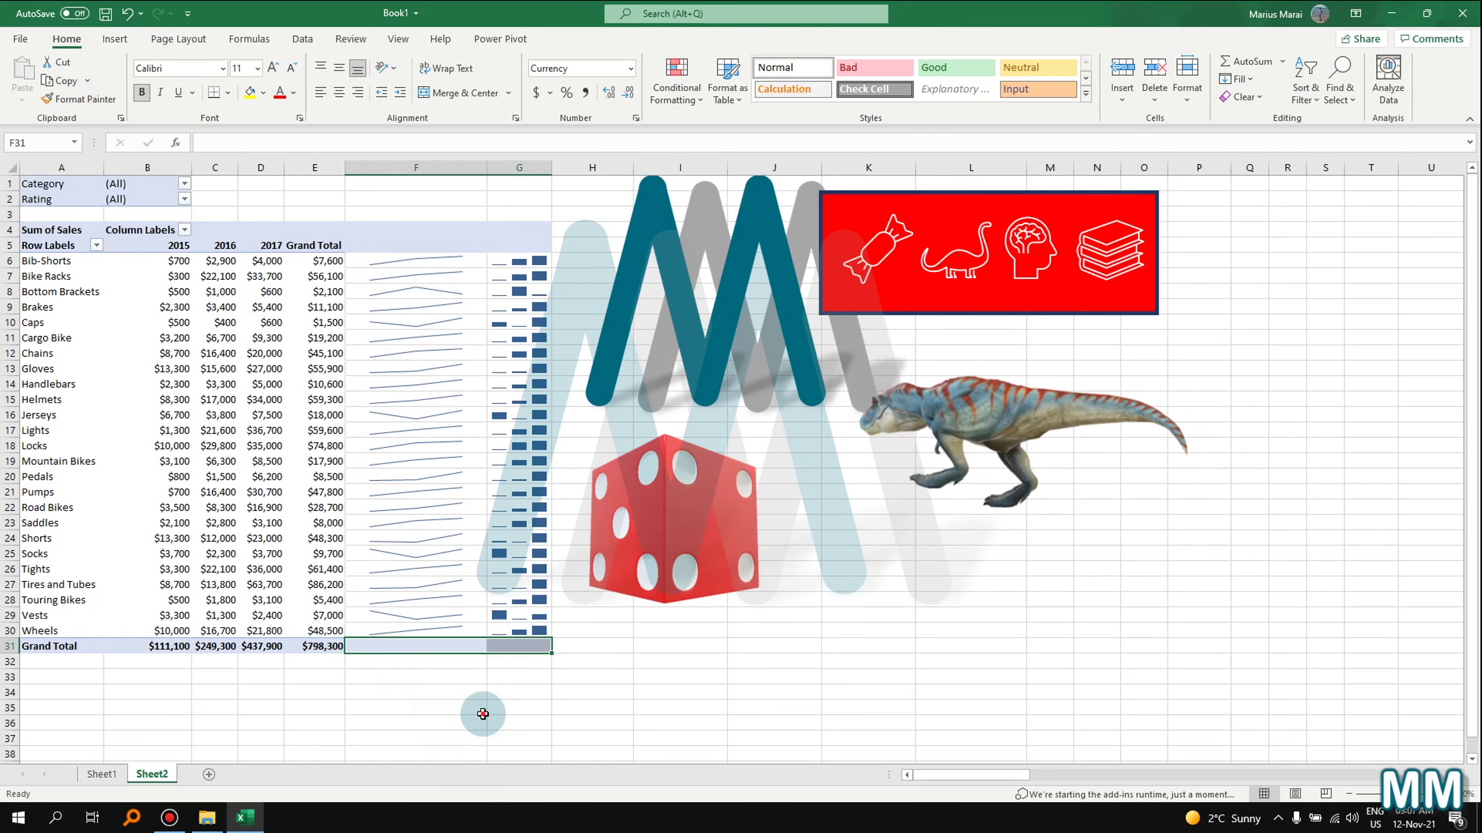
left_click(483, 709)
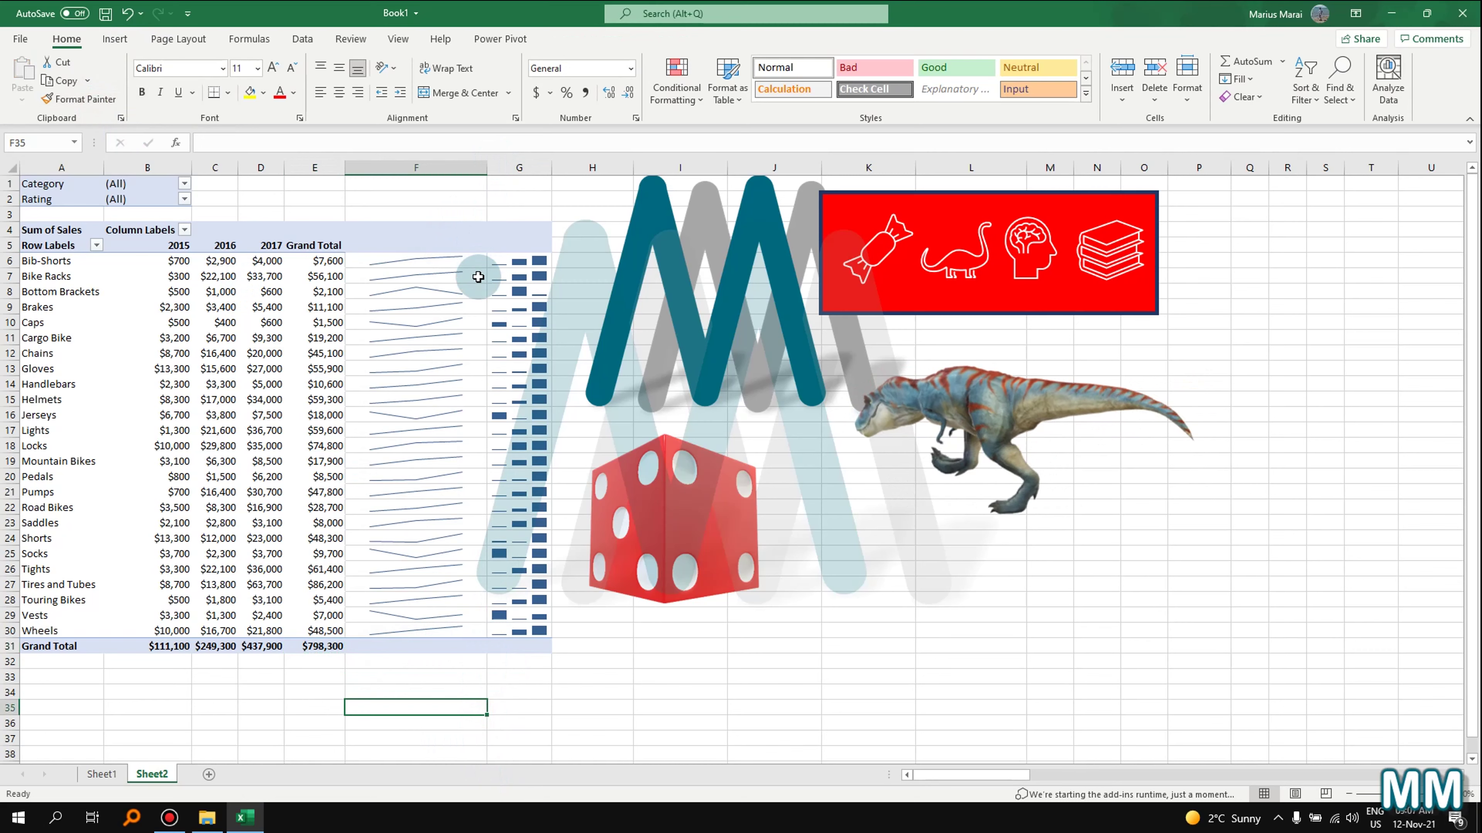
- Select the column F sparklines and pivot cells, then open the context menu on D12
left_click(455, 290)
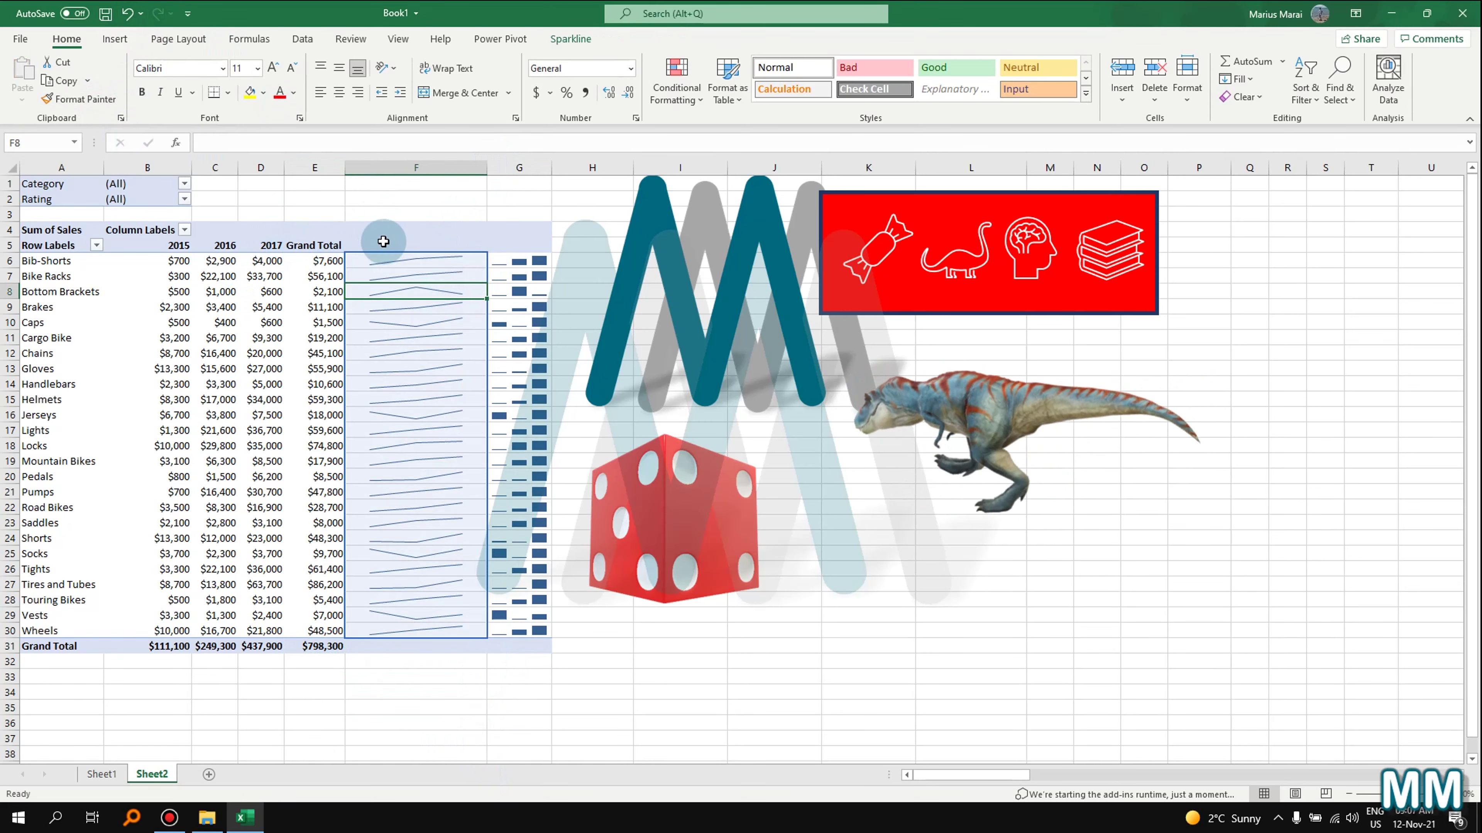
left_click(117, 39)
left_click(336, 363)
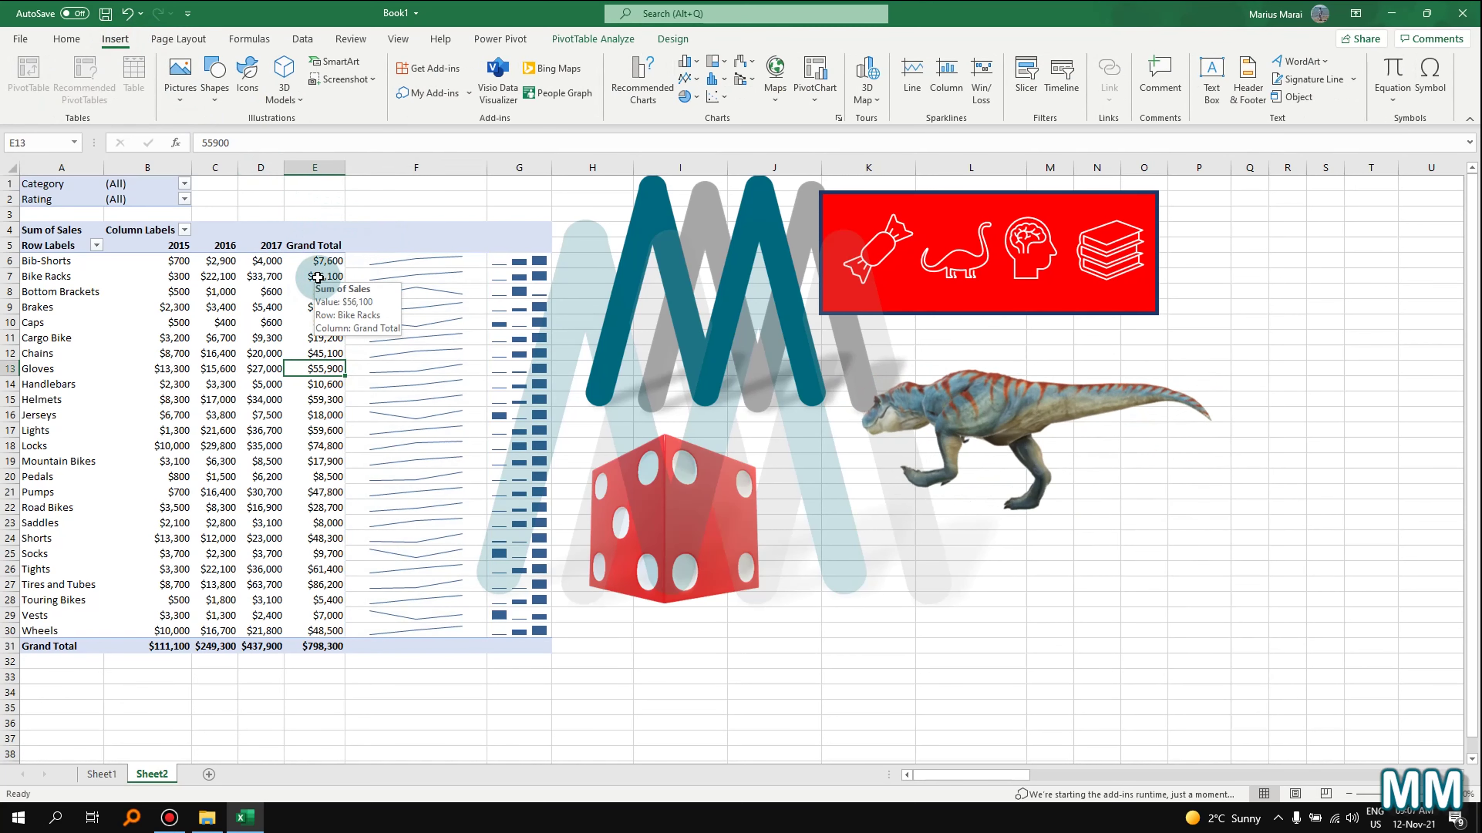
left_click(262, 292)
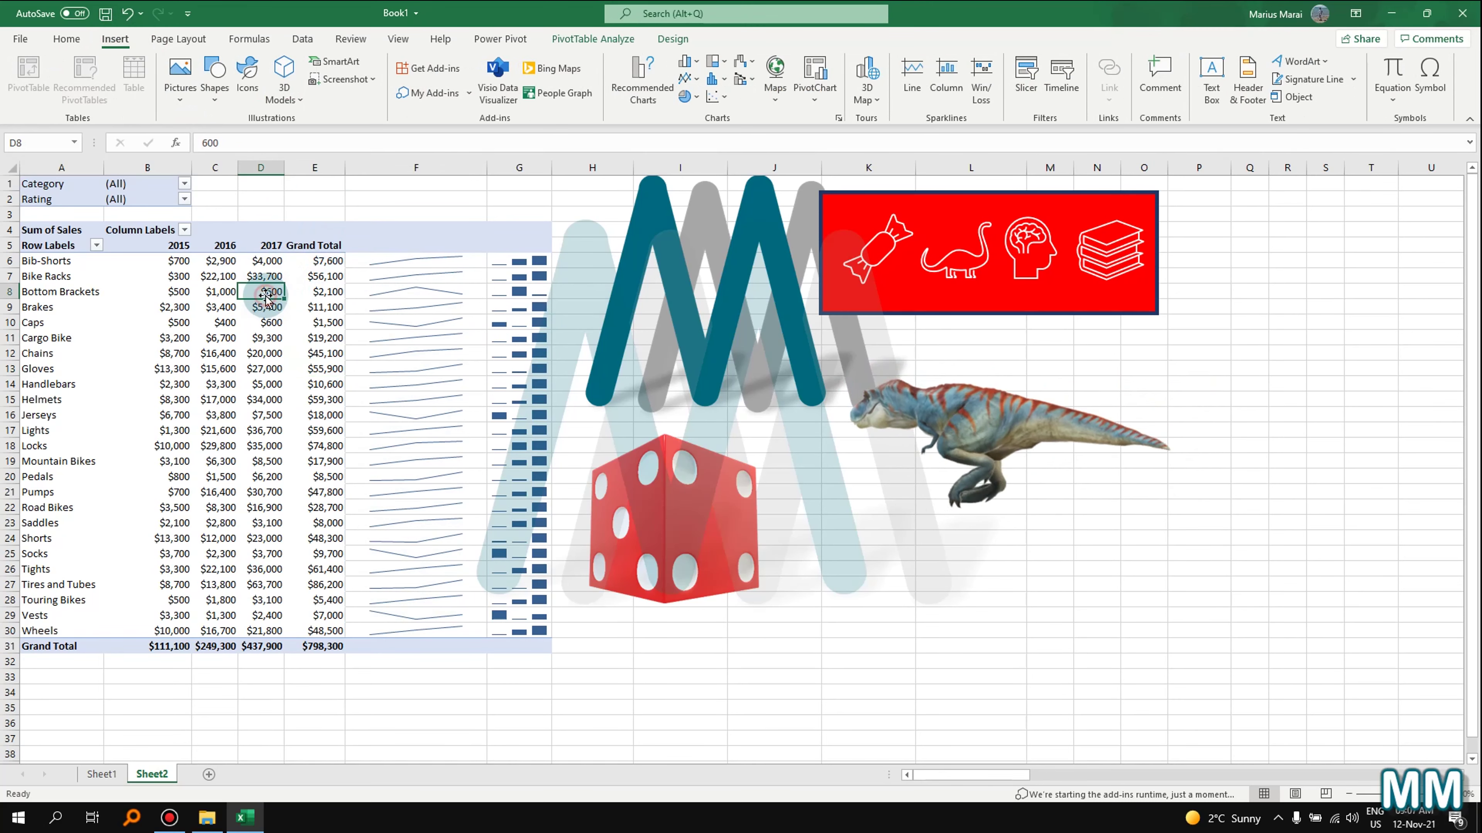
right_click(241, 353)
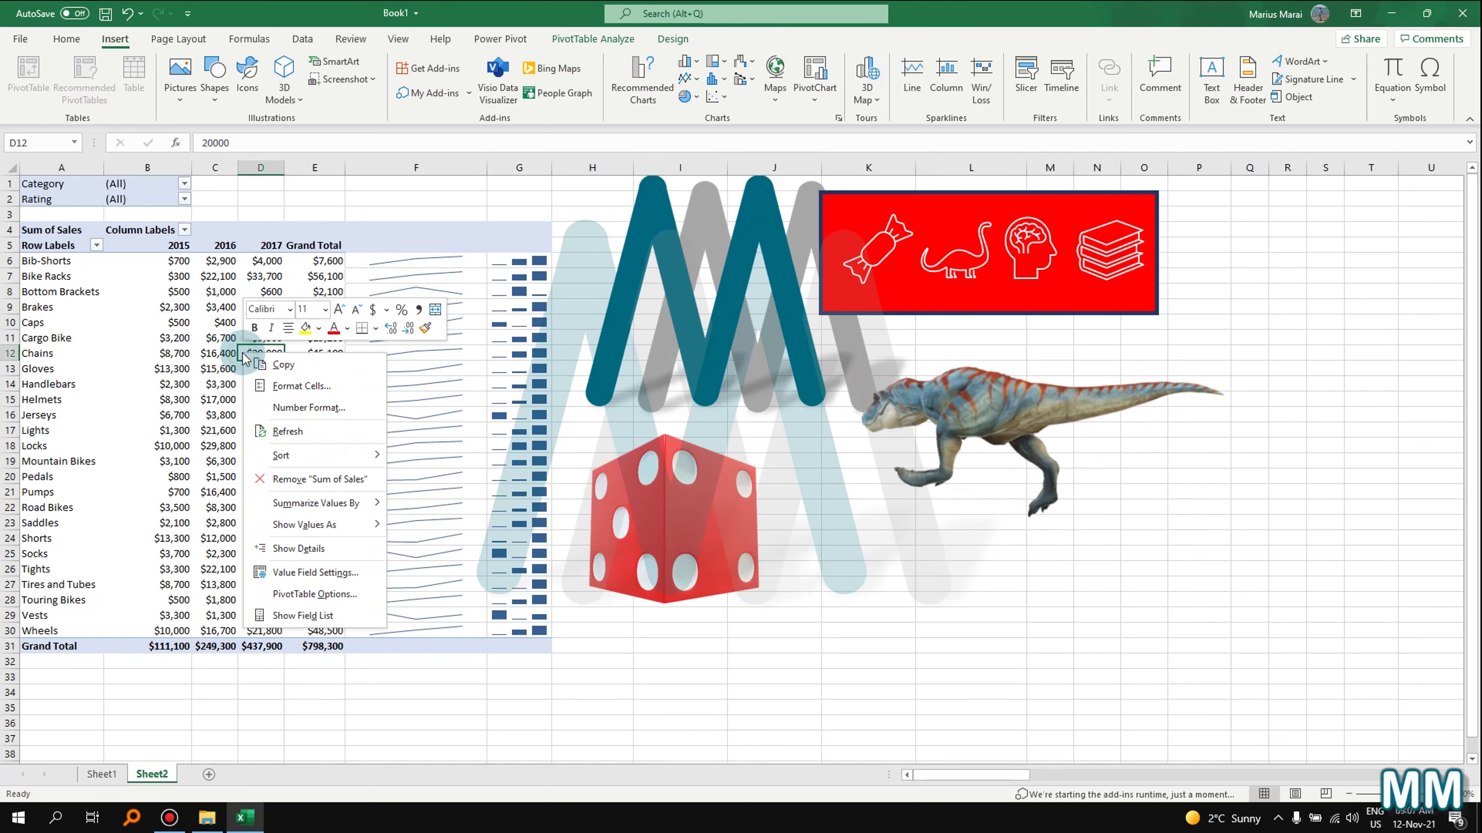
left_click(282, 615)
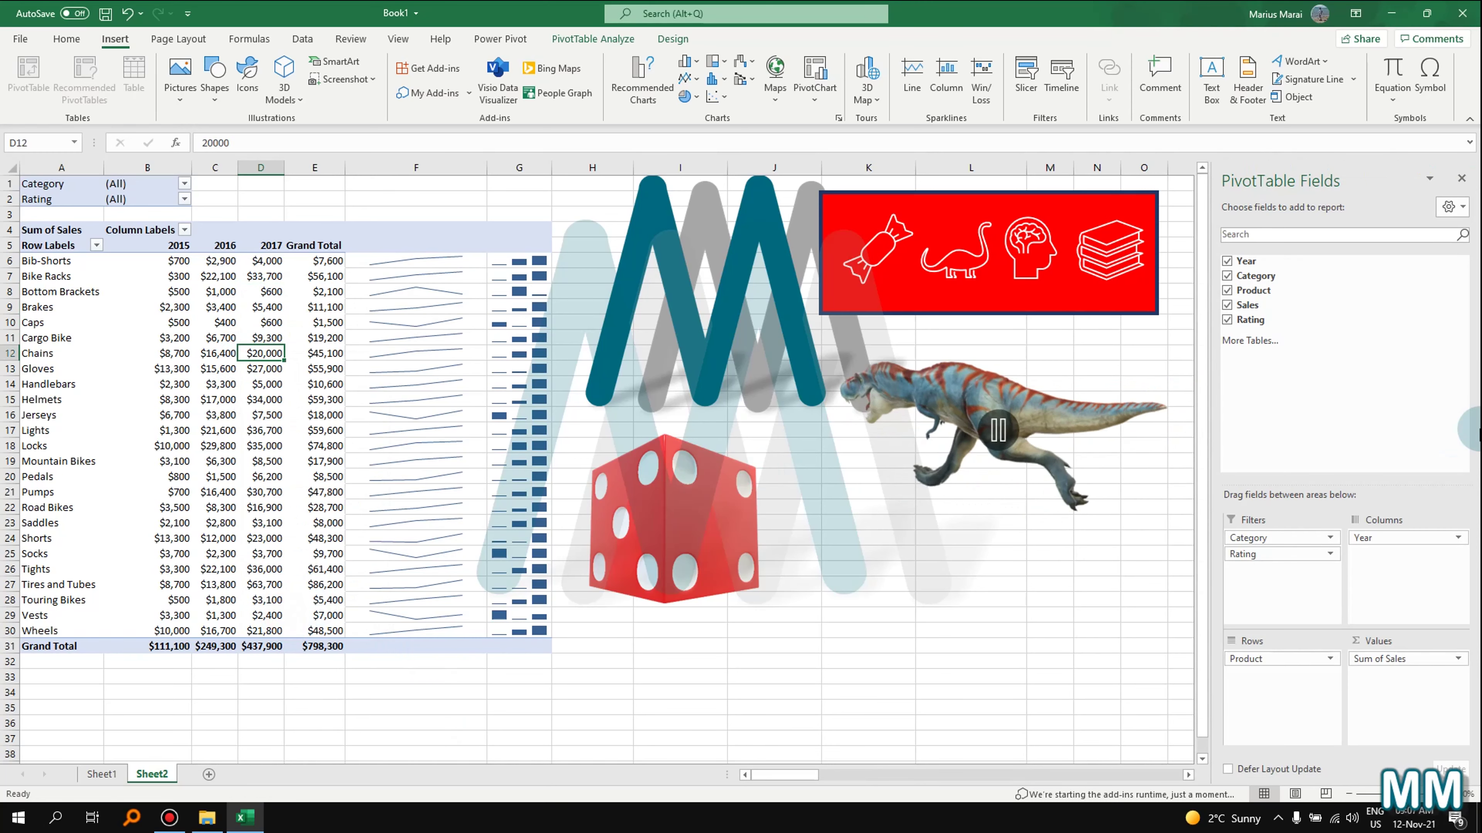
left_click(1385, 532)
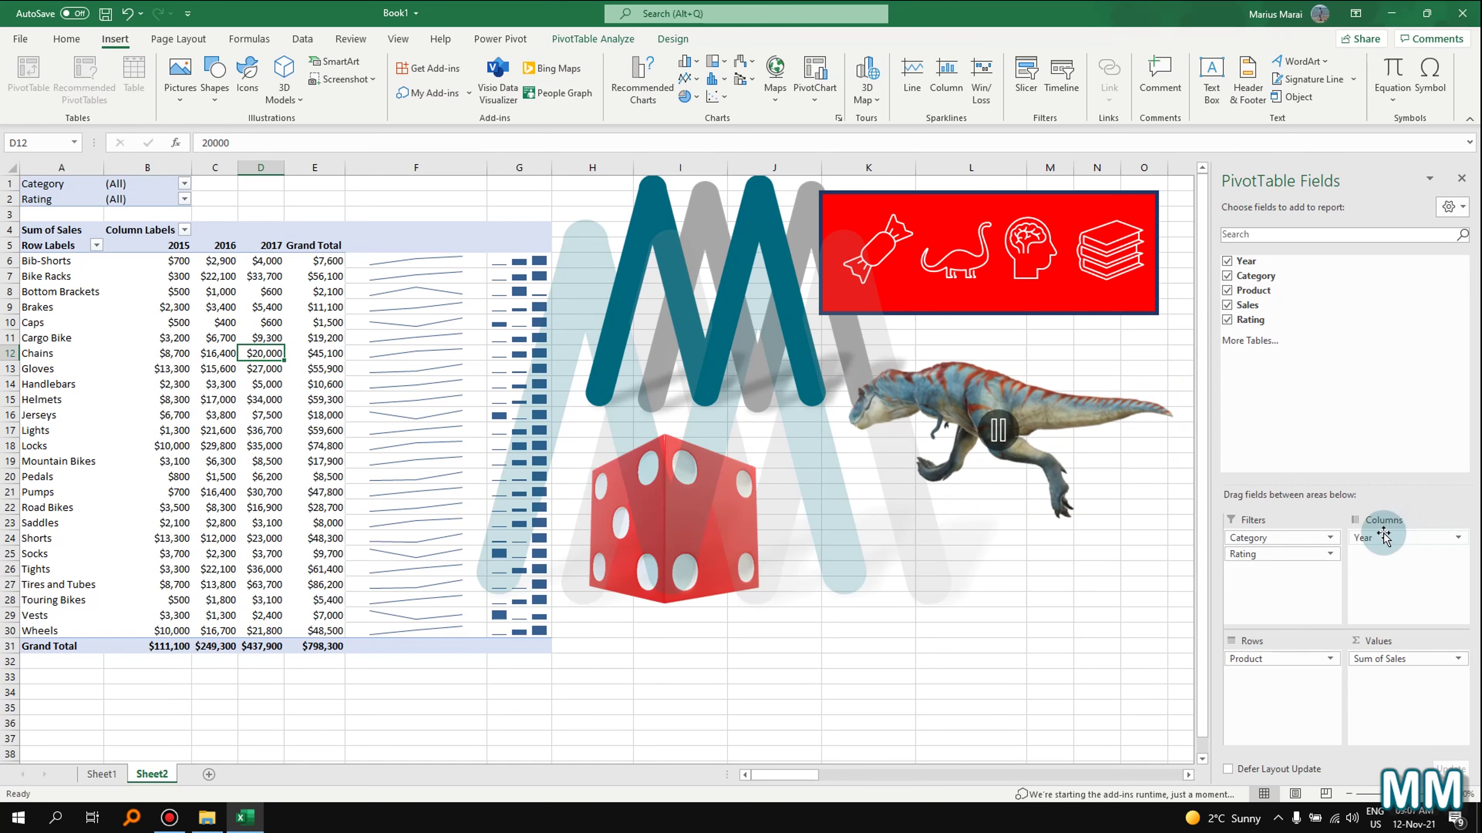
left_click_drag(1384, 536, 1344, 351)
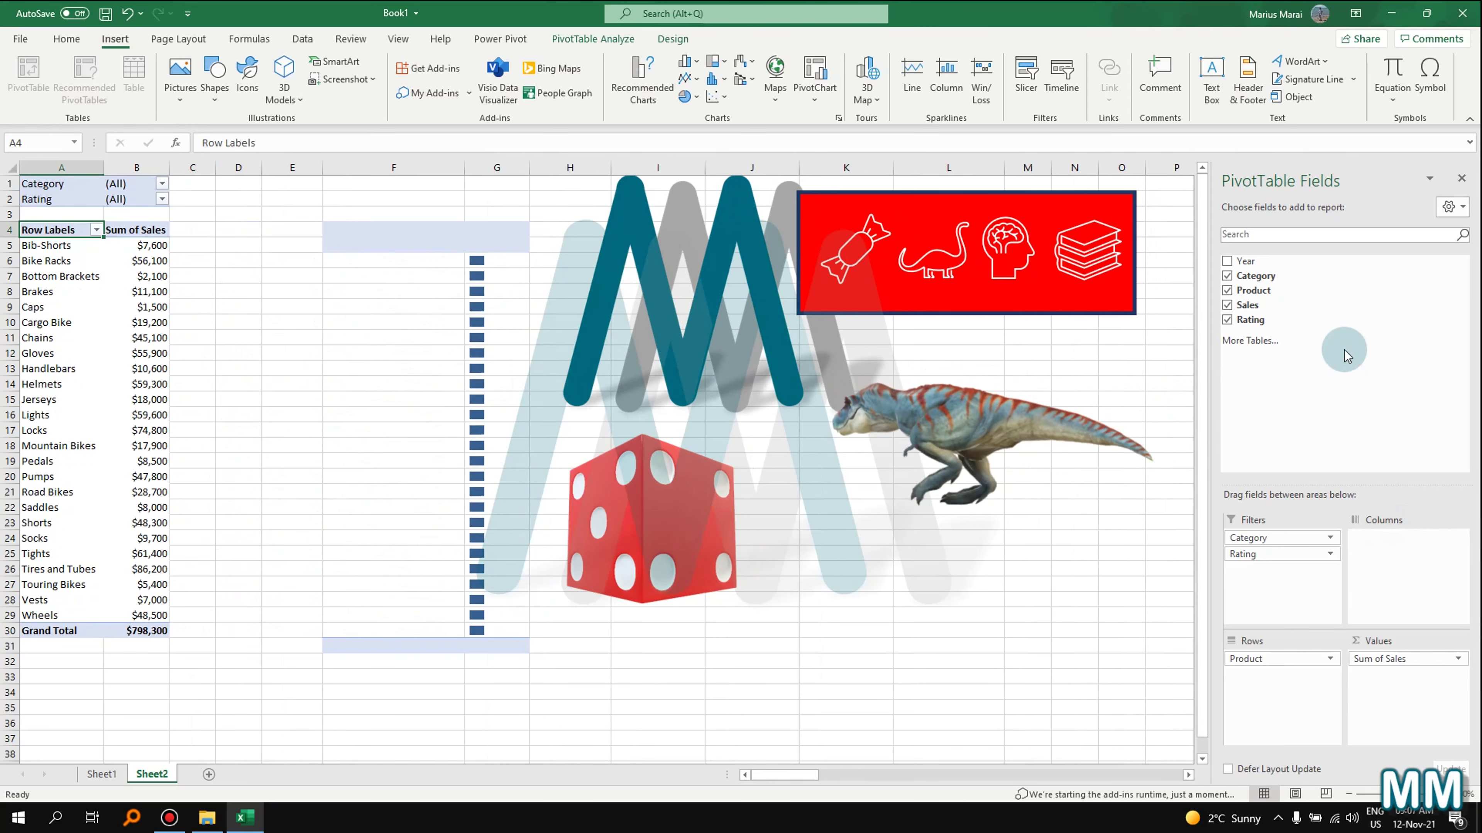
left_click(479, 266)
left_click(396, 334)
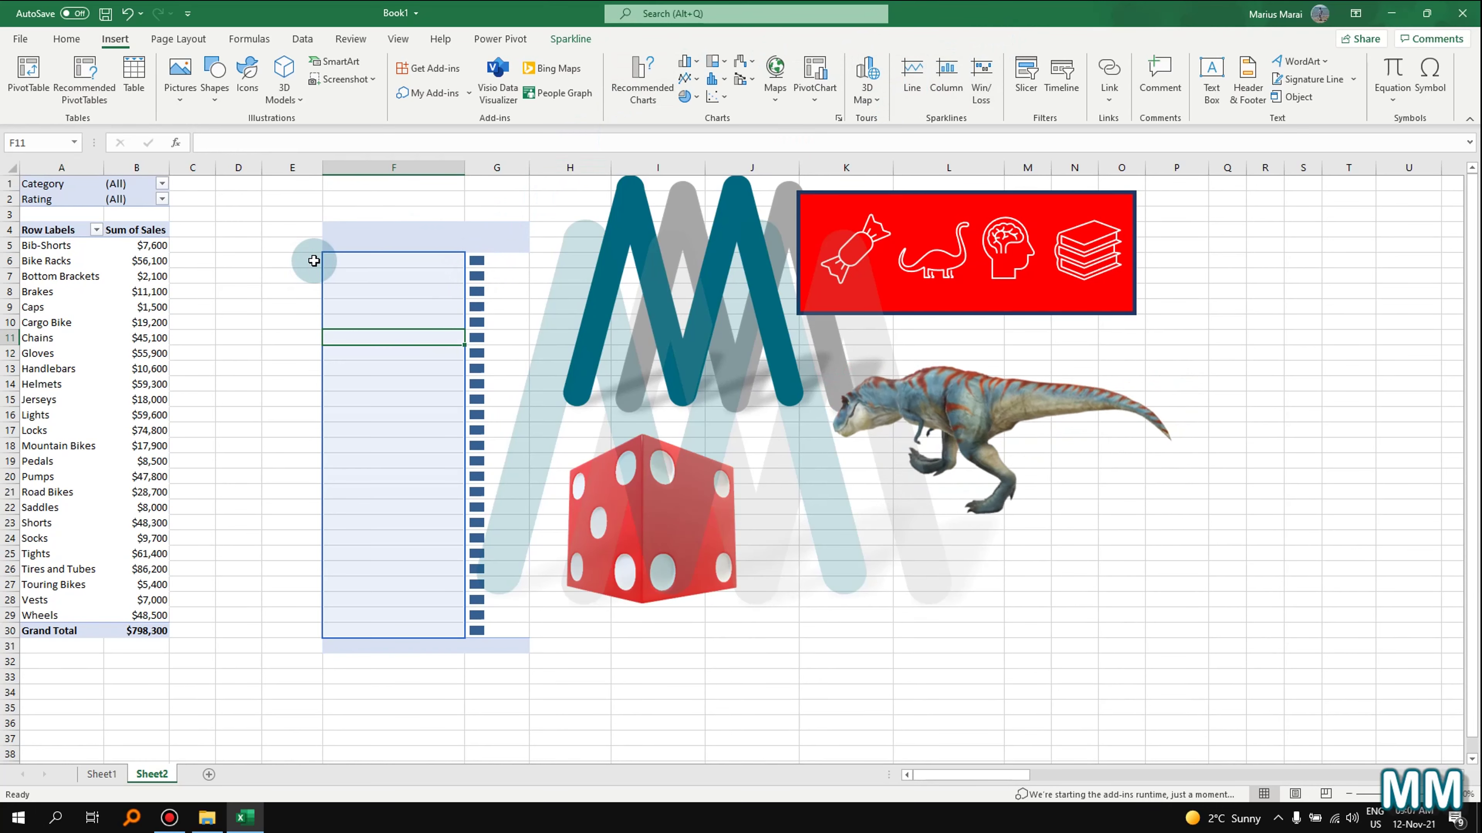
left_click(499, 260)
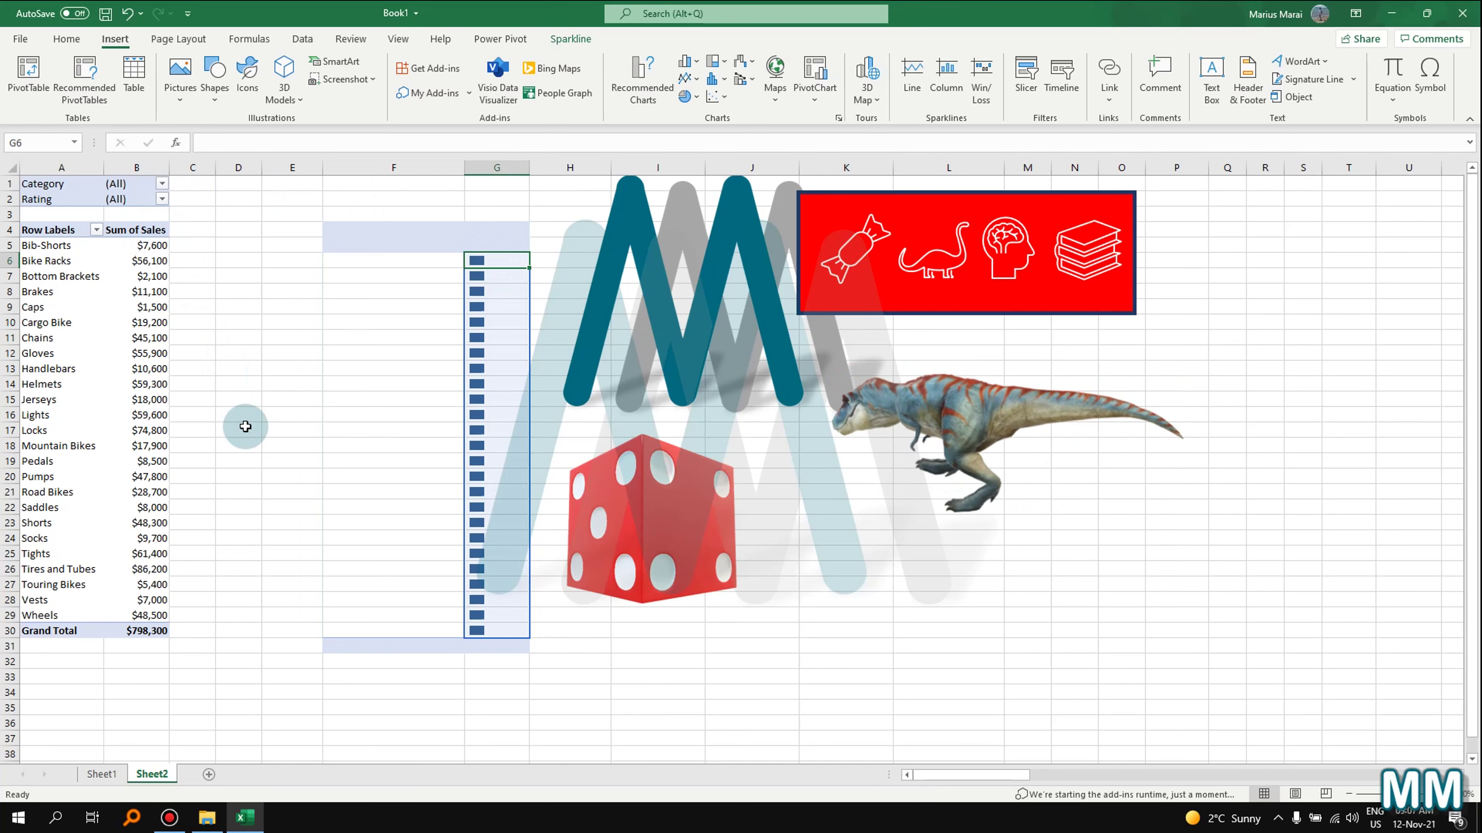
left_click(521, 386)
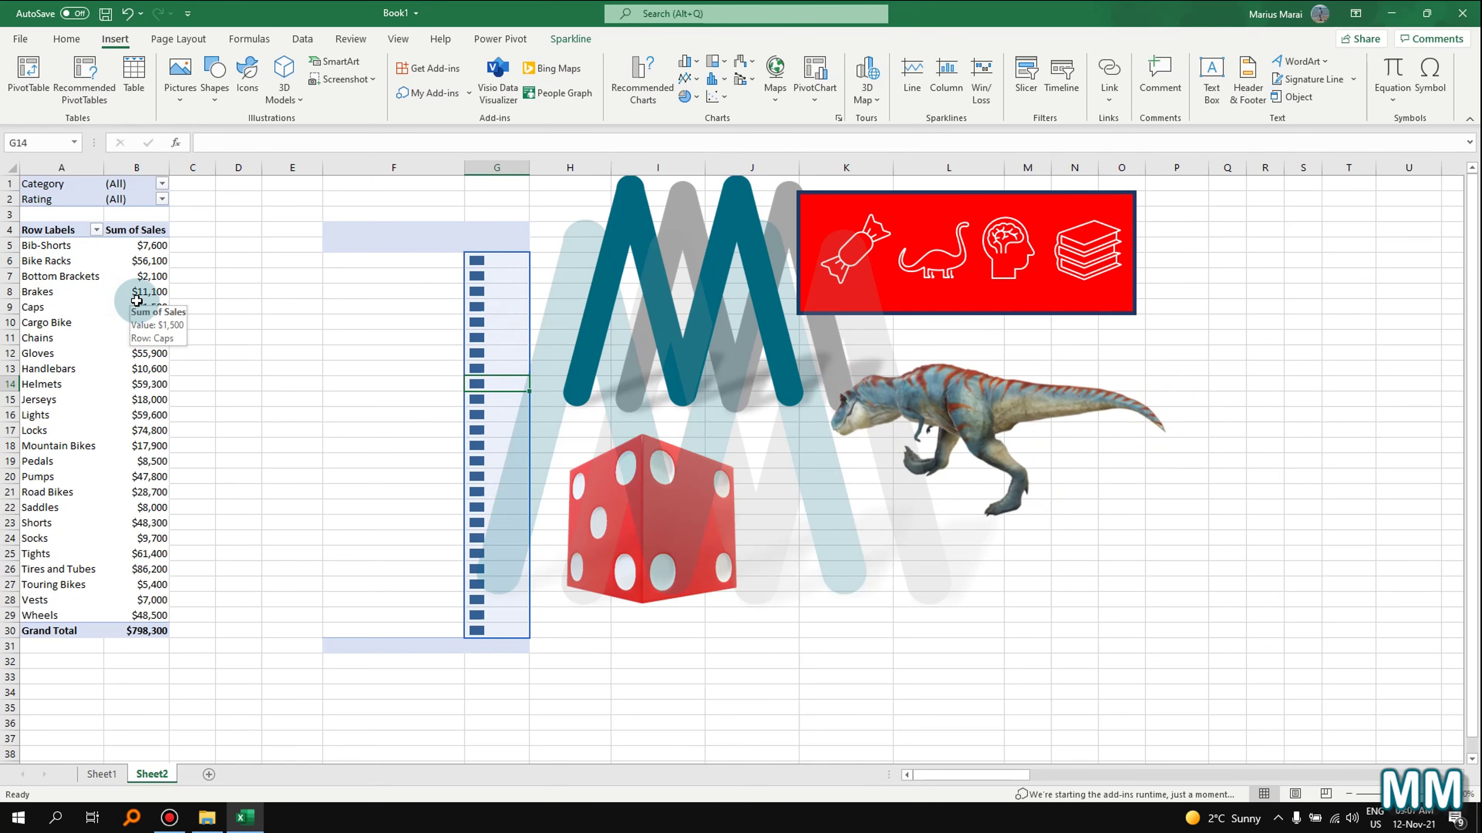
left_click(69, 308)
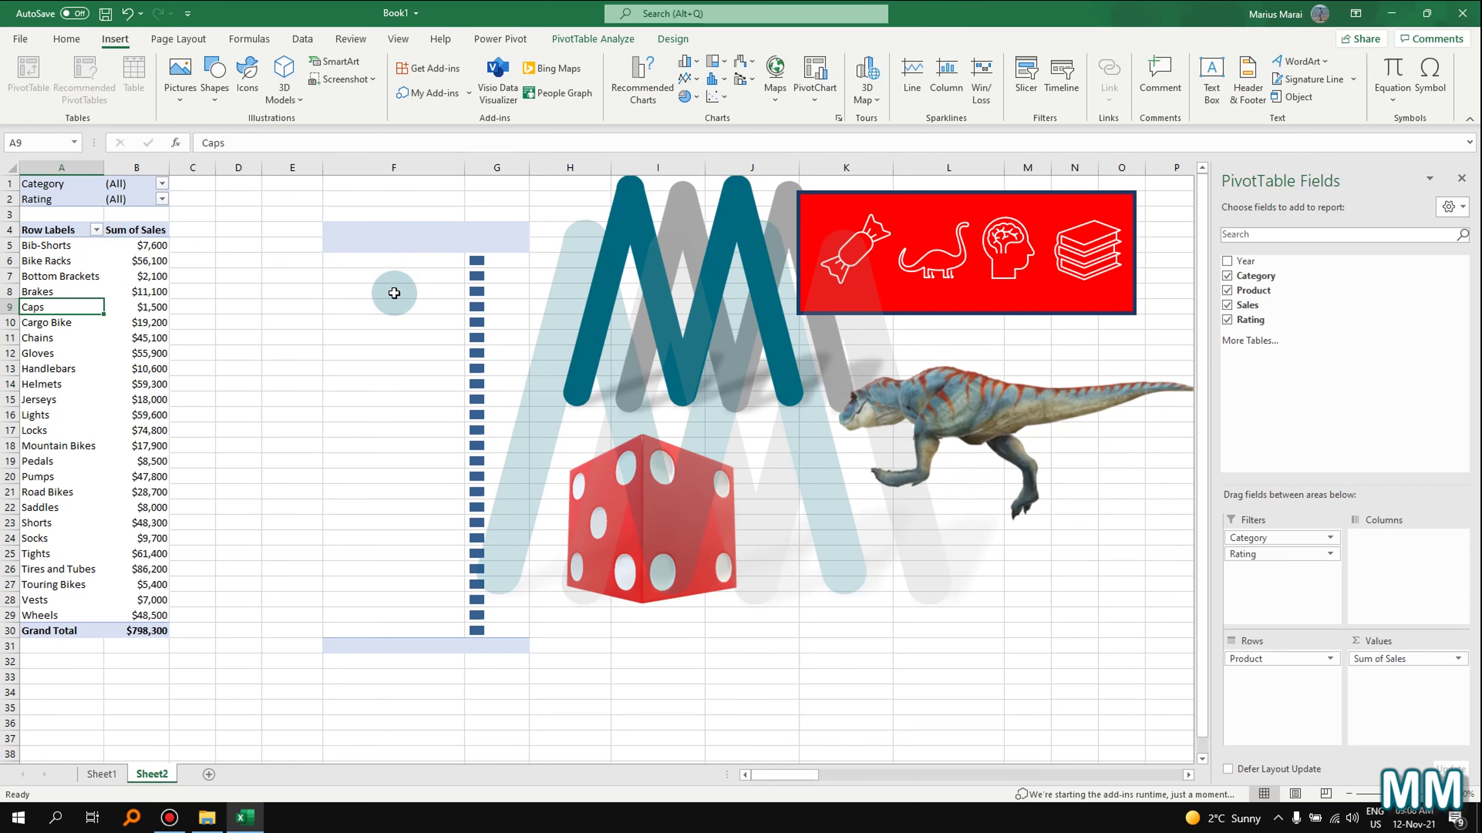
left_click_drag(1246, 261, 1379, 555)
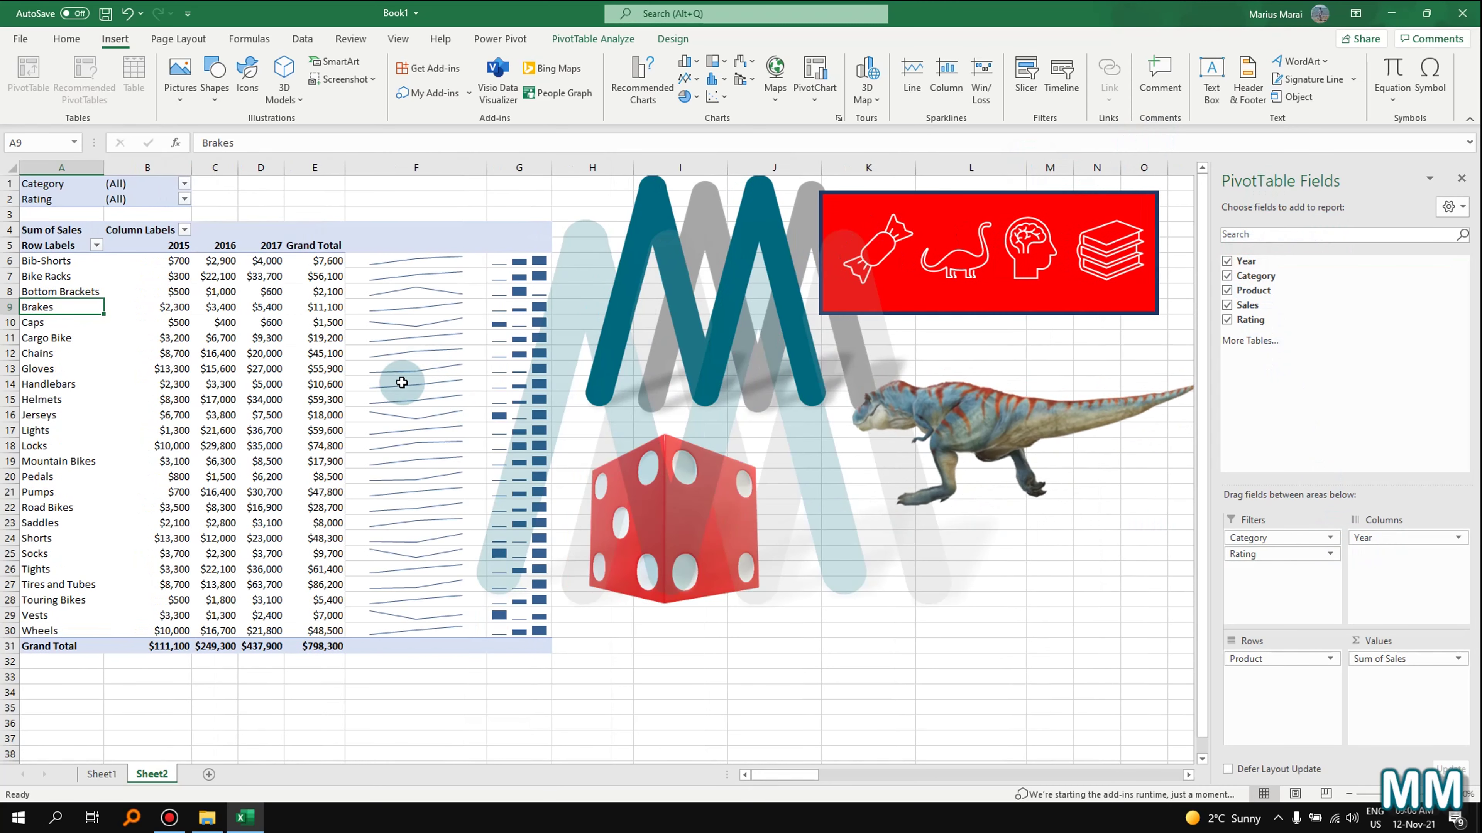
left_click(393, 368)
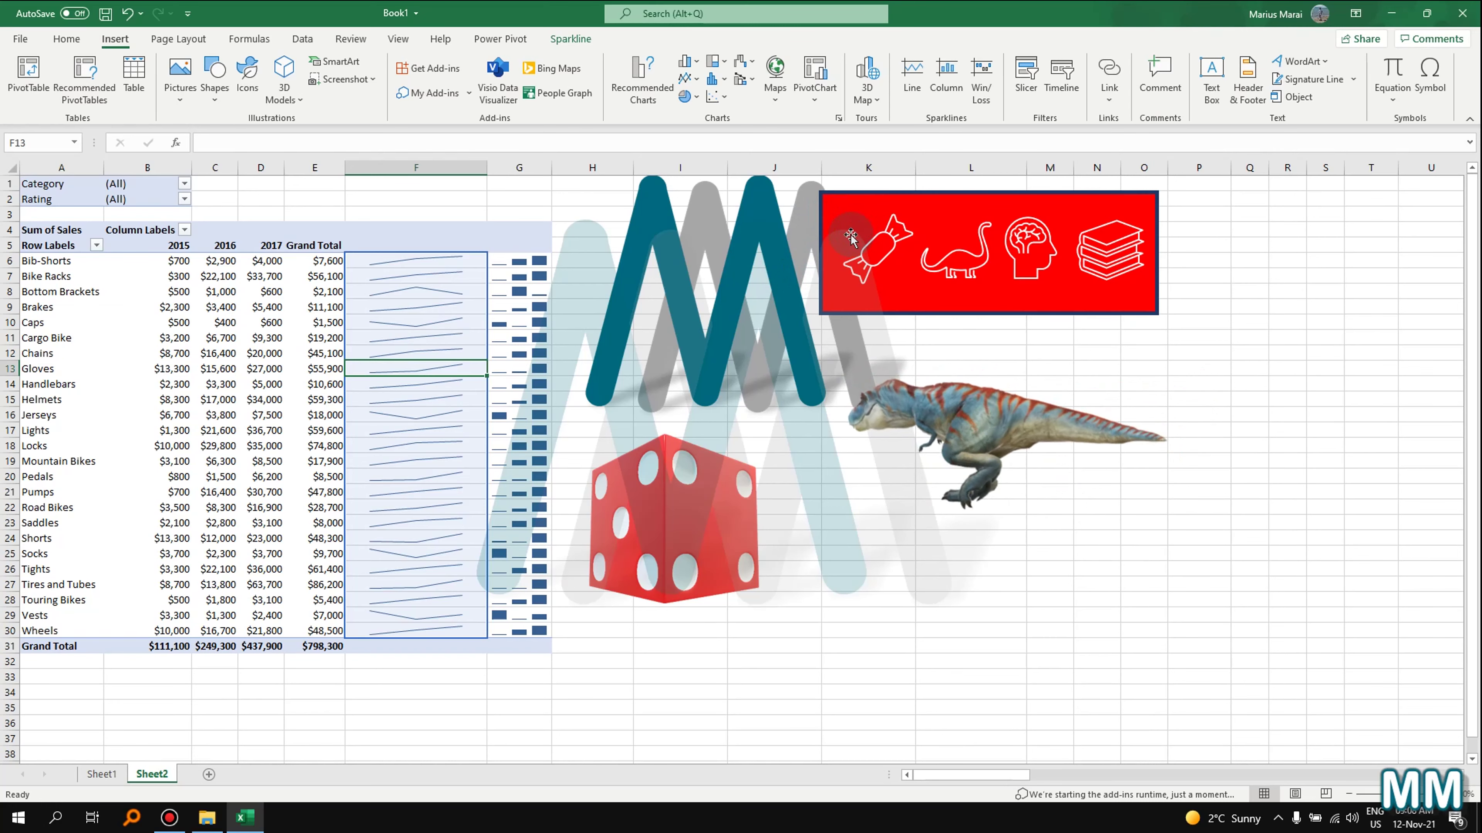
- Bring the M logo picture to the front over the red icon banner
left_click(805, 240)
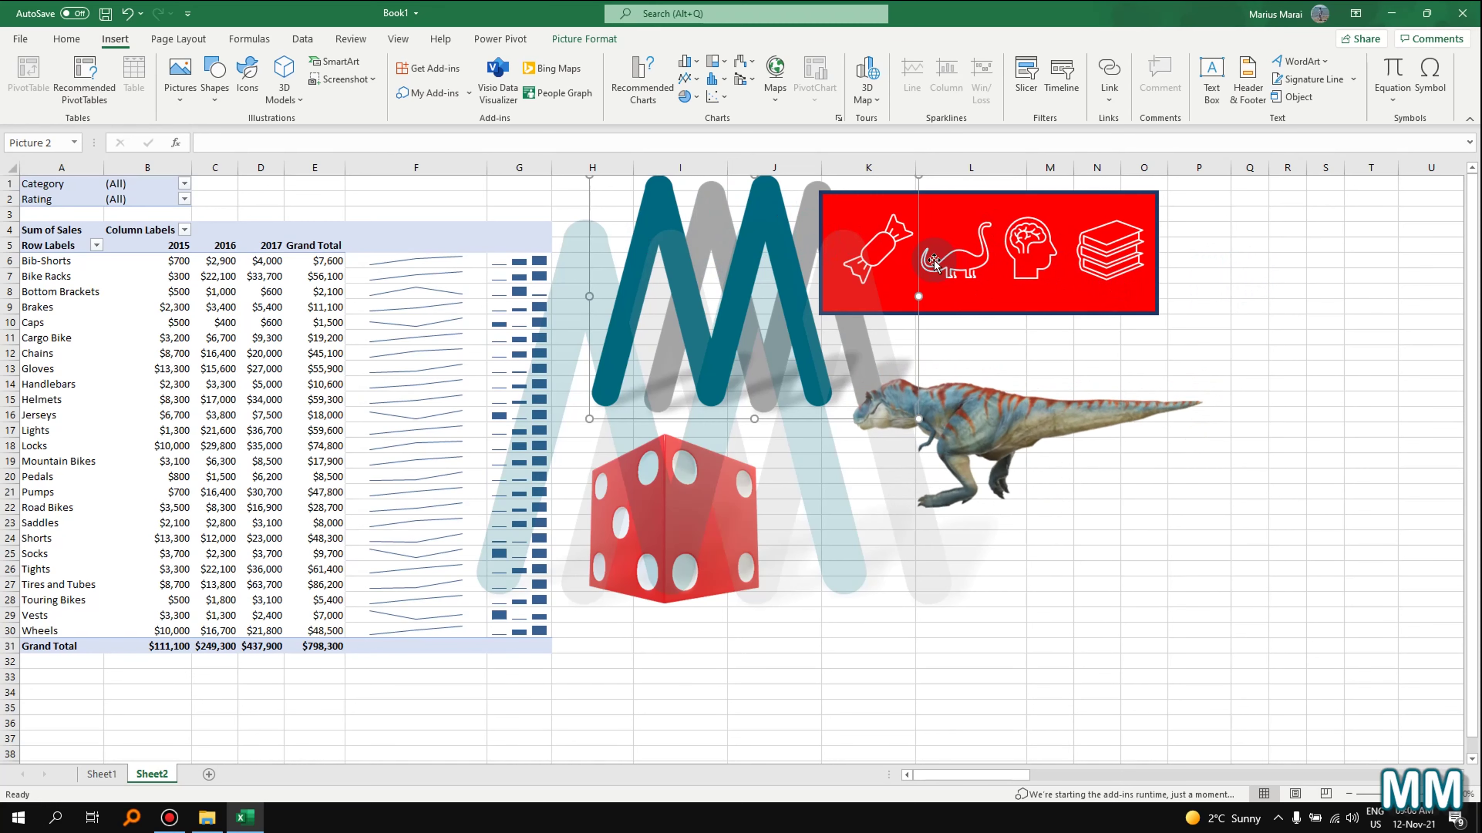
right_click(754, 252)
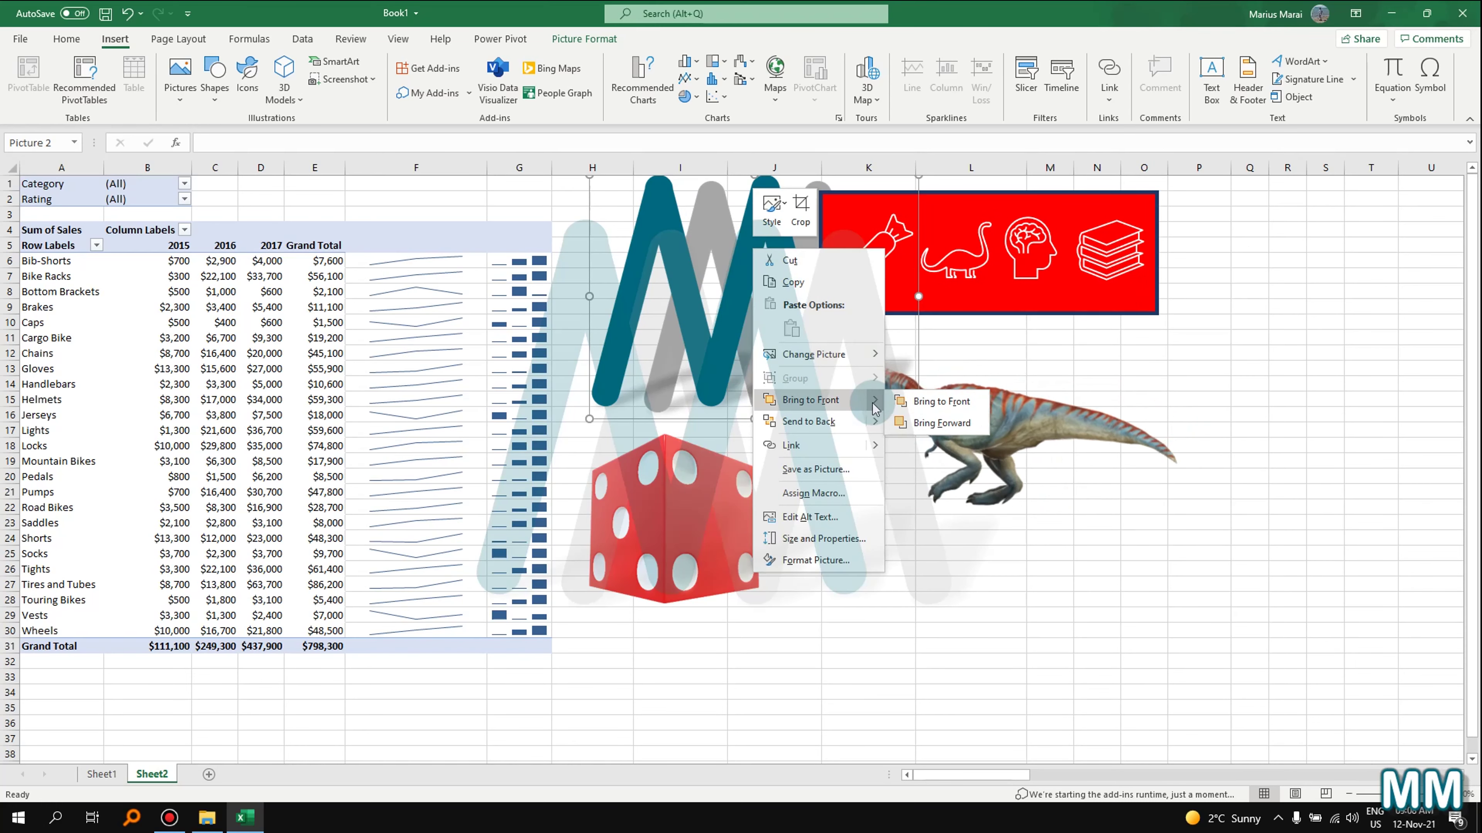
left_click(940, 401)
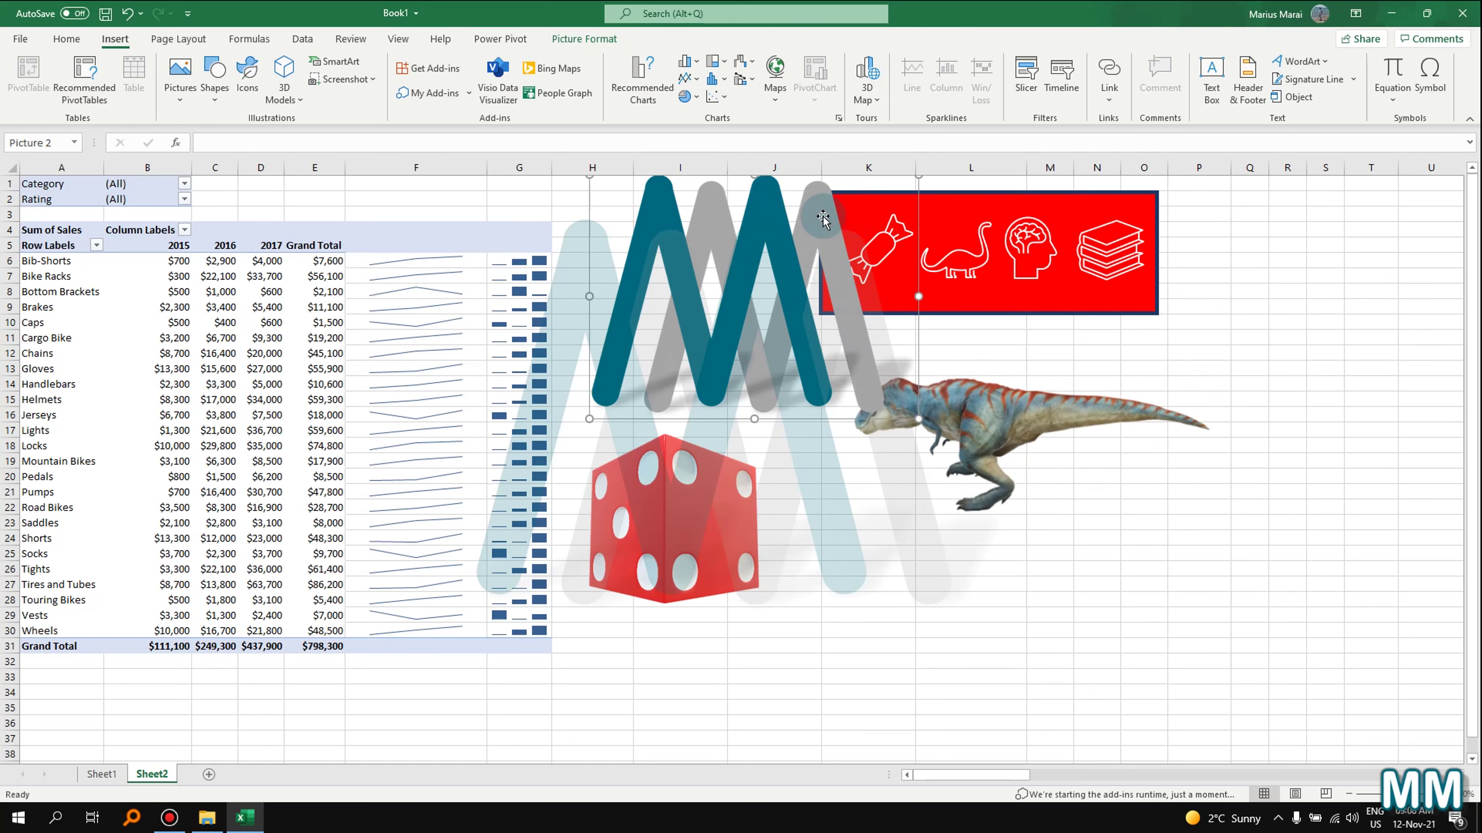
right_click(878, 206)
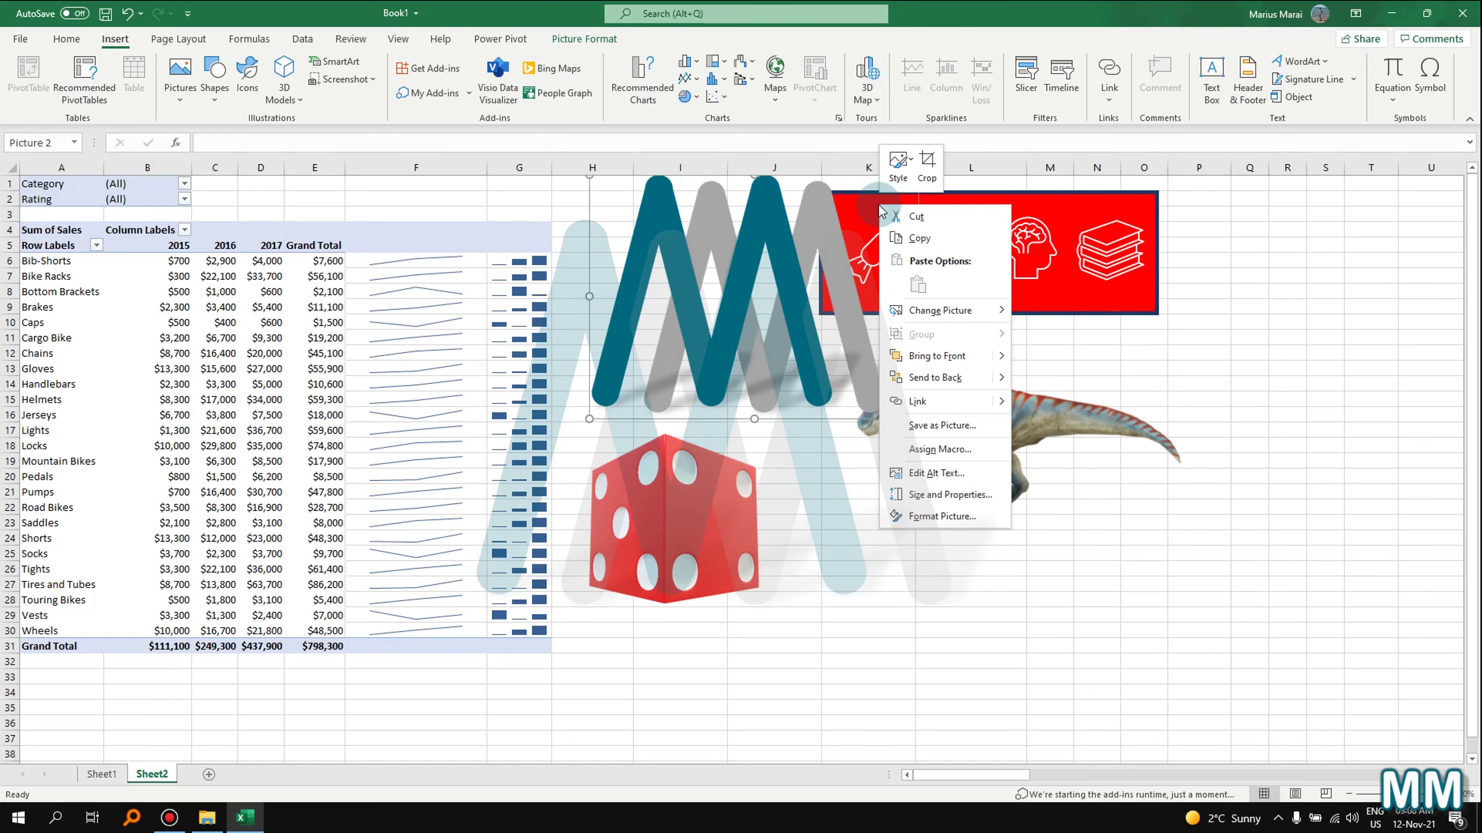
mouse_move(992, 356)
left_click(1050, 356)
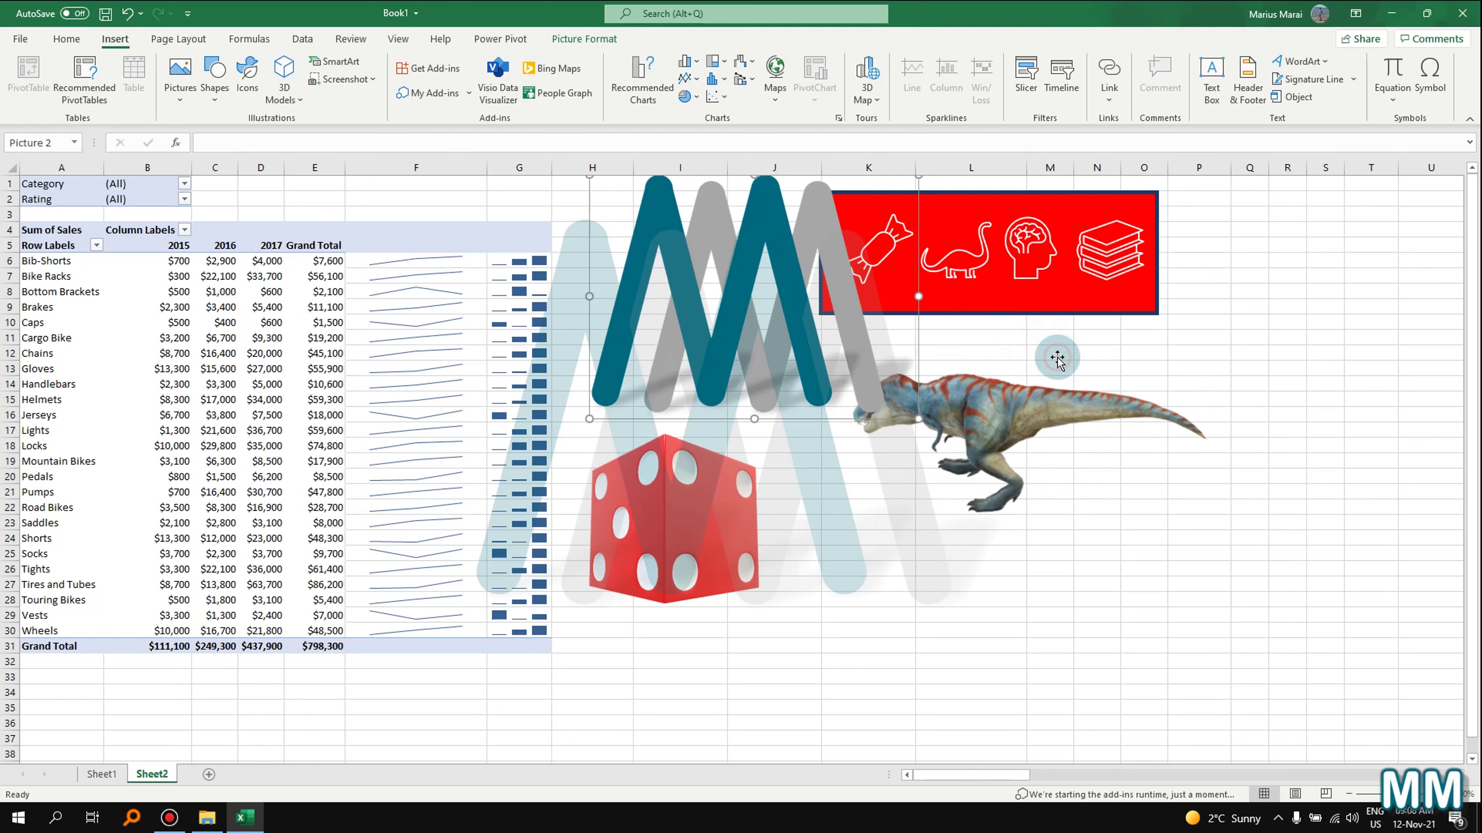
- Adjust the M logo's layer order: one level forward, then behind the other pictures
right_click(856, 200)
mouse_move(960, 353)
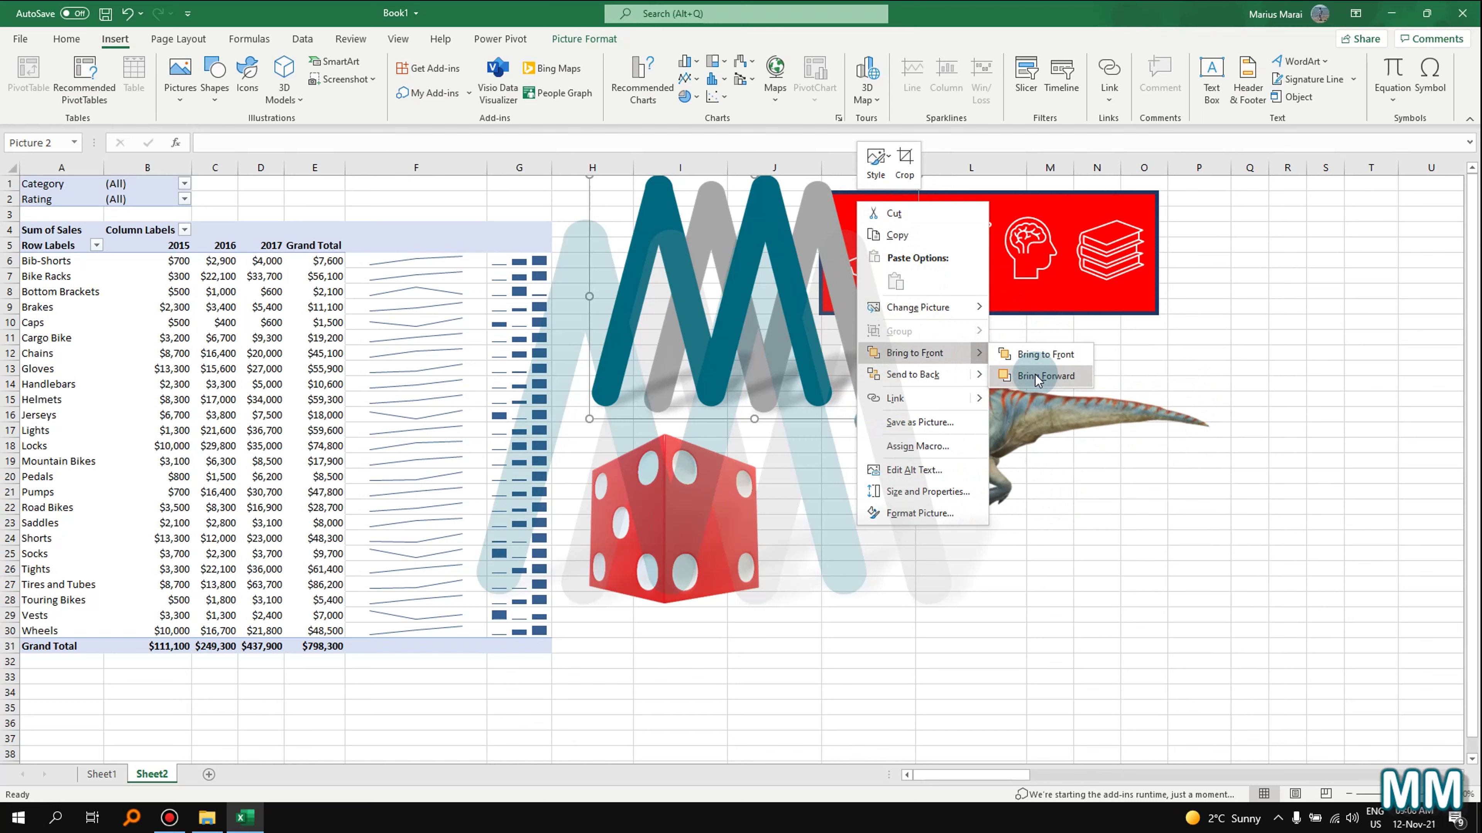
left_click(1032, 377)
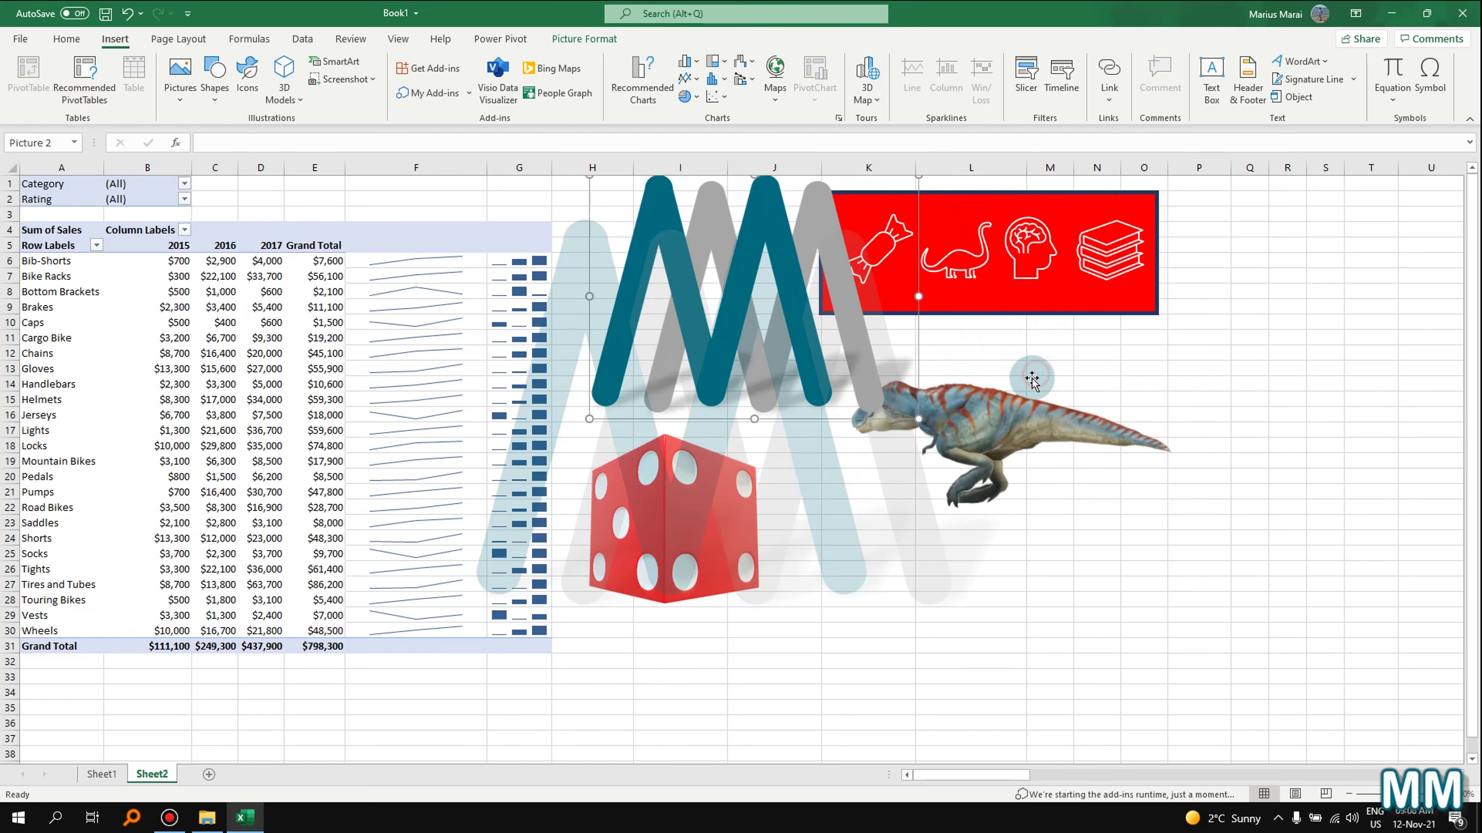
right_click(820, 236)
mouse_move(928, 408)
left_click(993, 410)
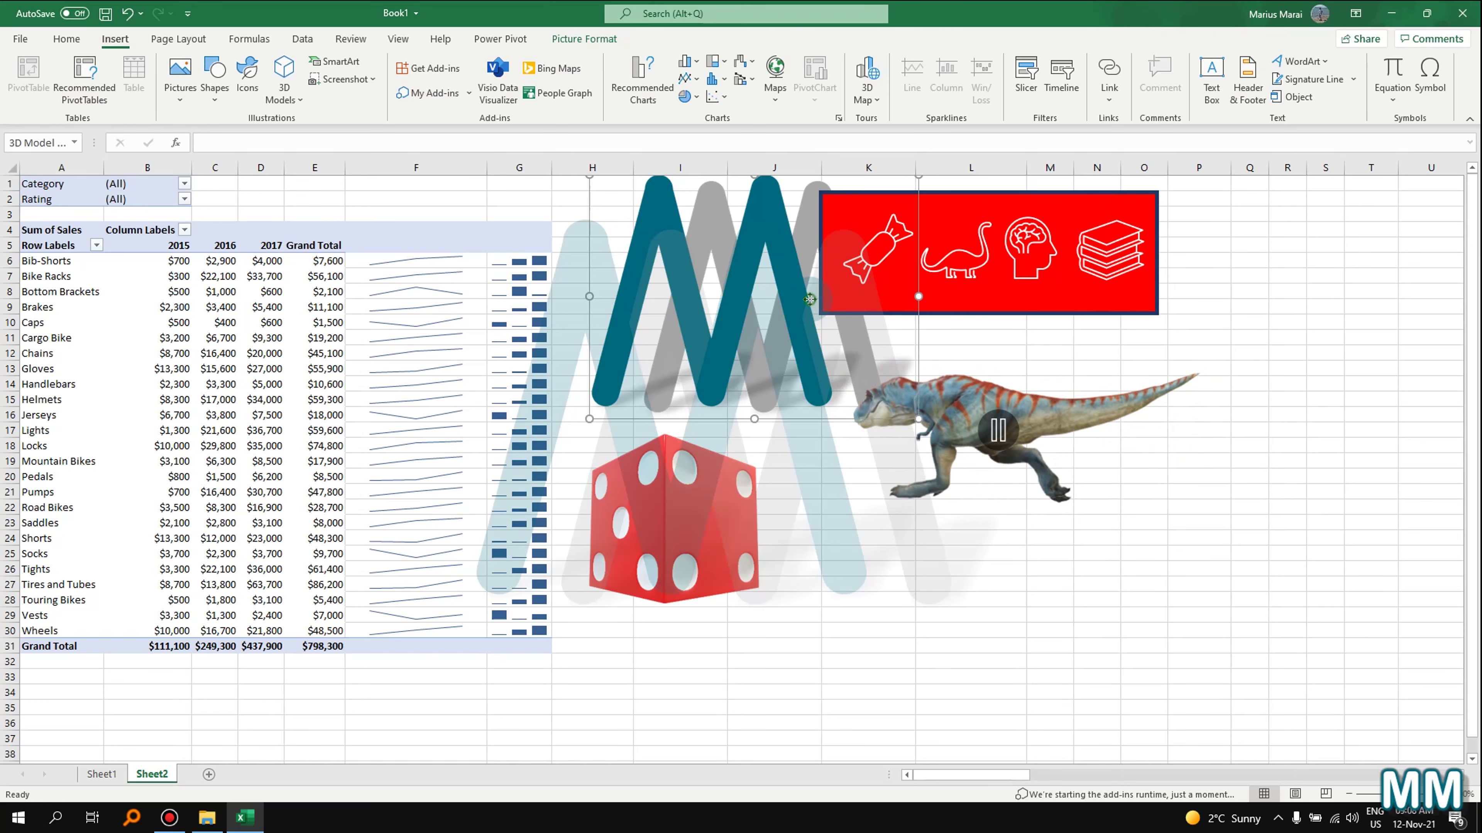
- Bring the 3D dinosaur model to the front, then move the M logo forward over the banner
right_click(809, 298)
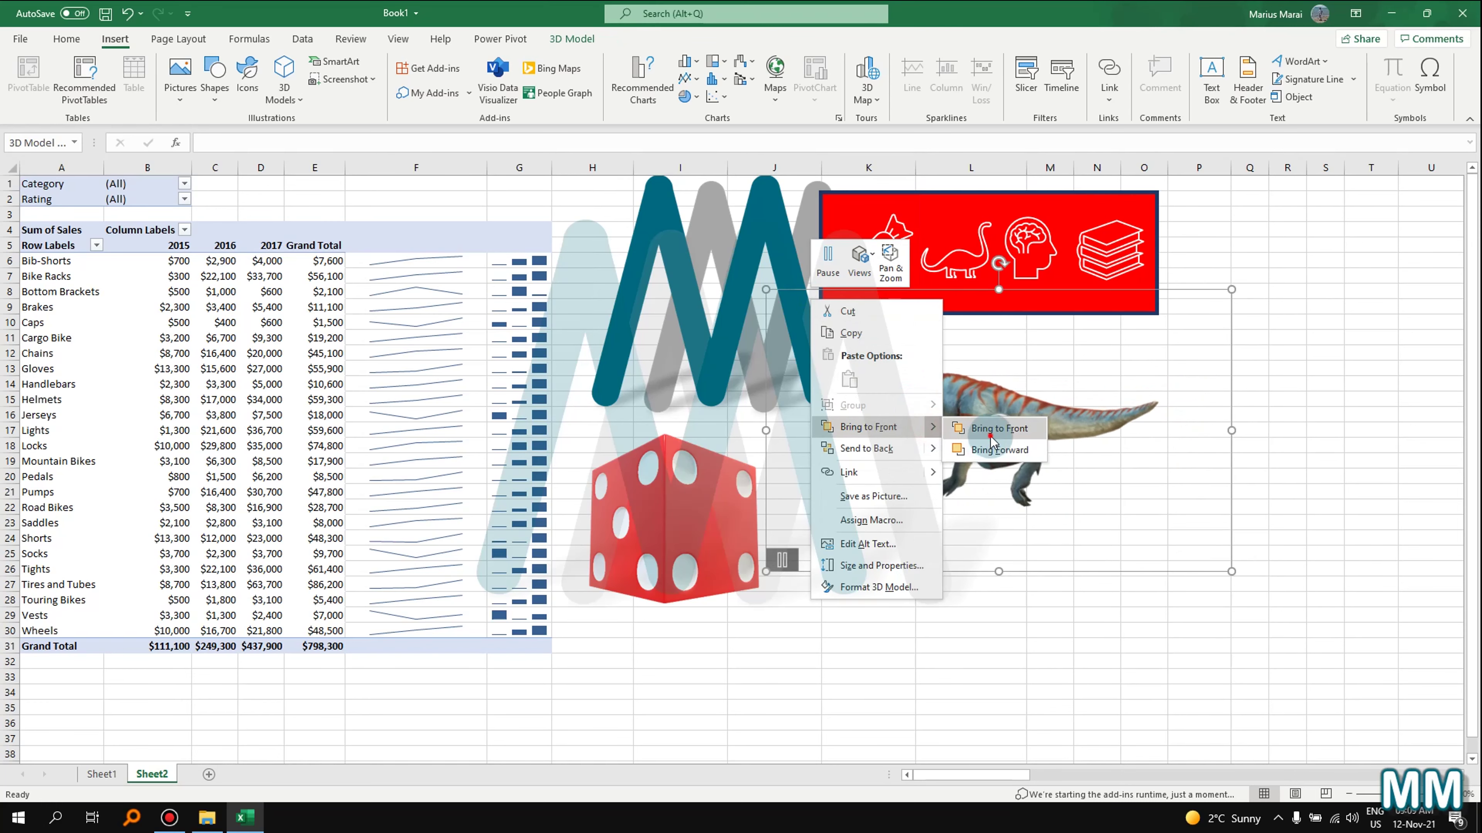
left_click(993, 452)
right_click(737, 234)
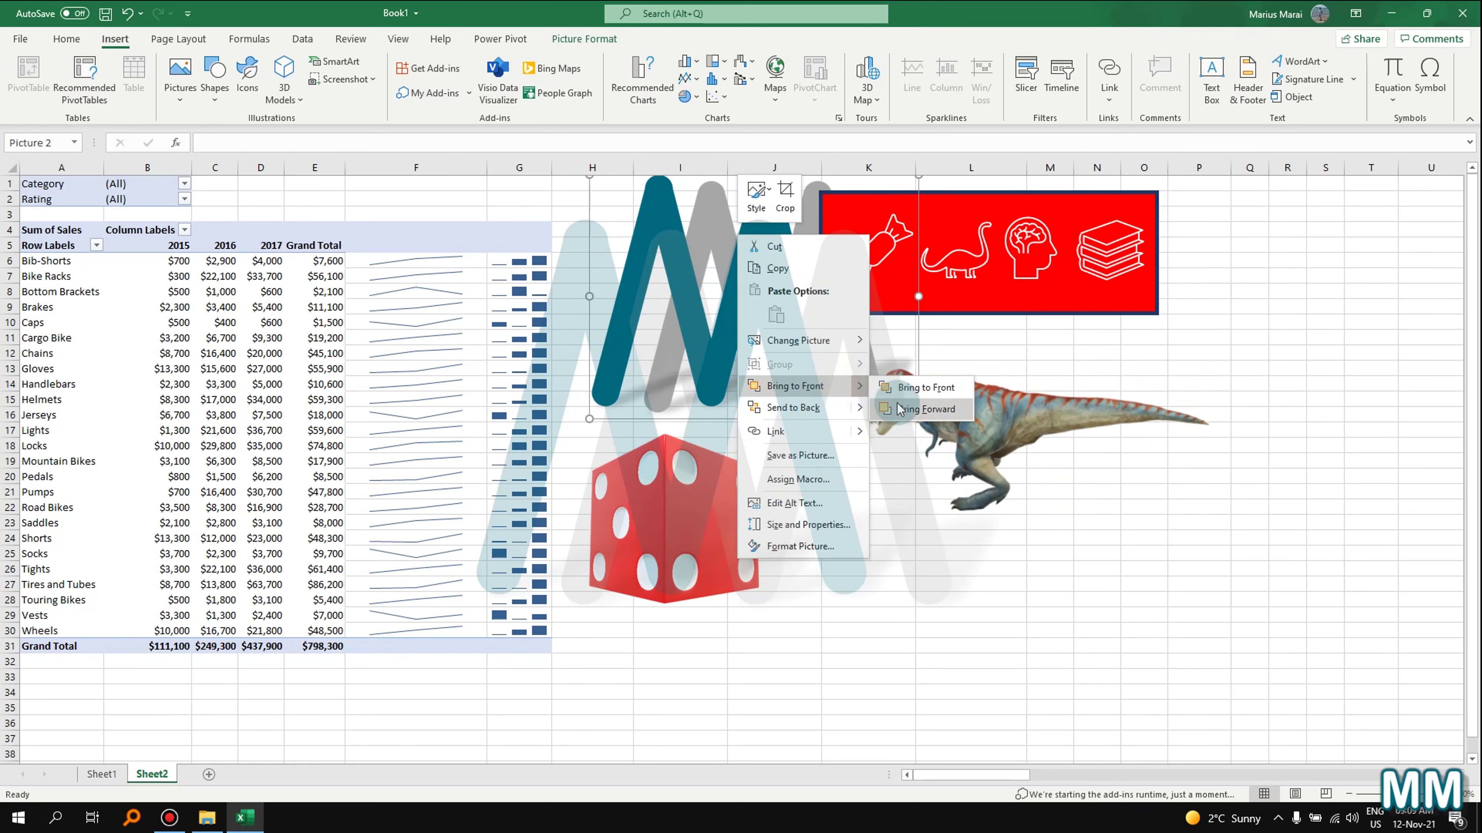
left_click(897, 410)
left_click(1309, 325)
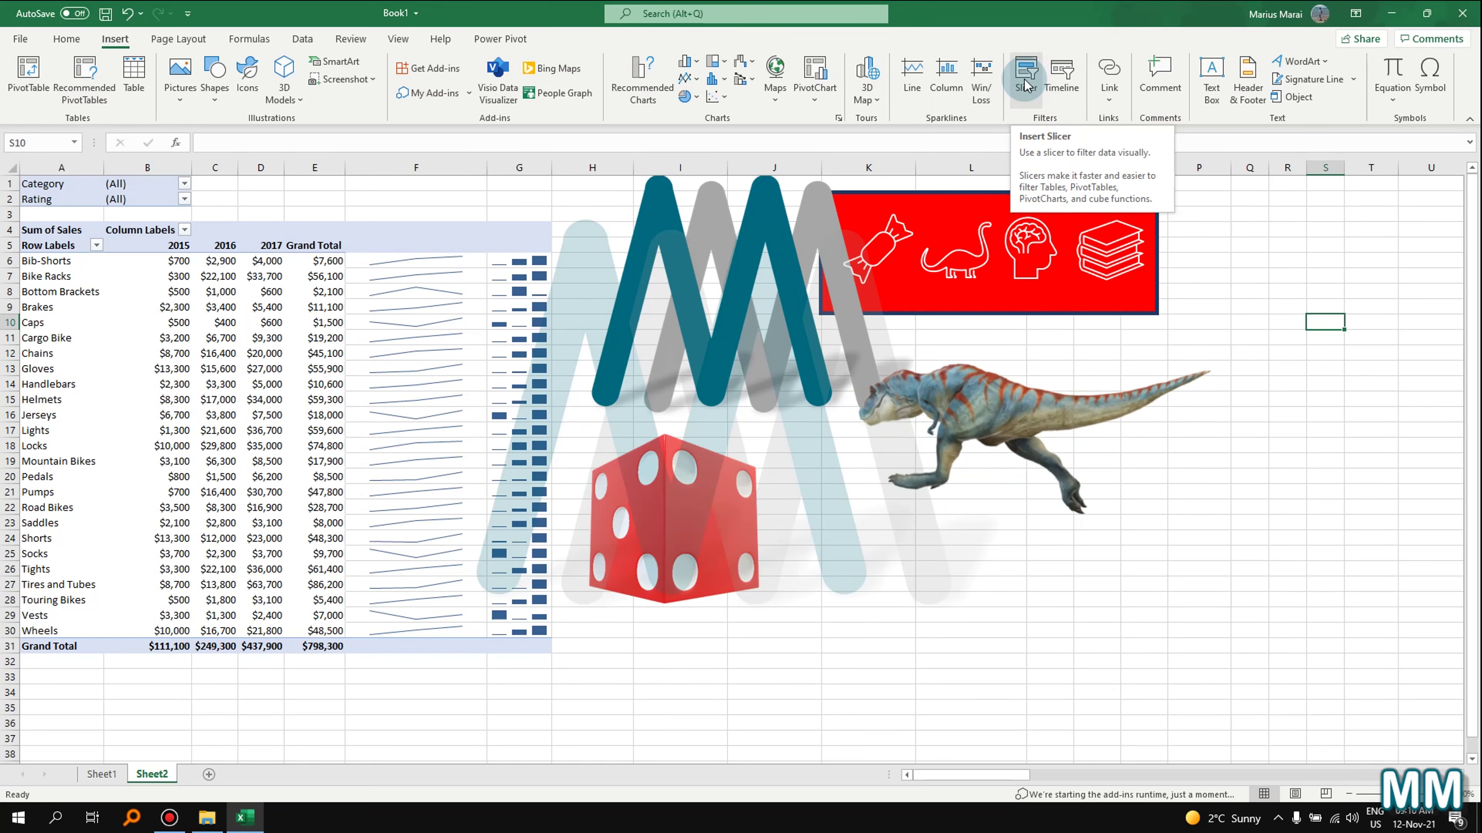
- Insert Year, Category and Product slicers for the pivot table
left_click(229, 399)
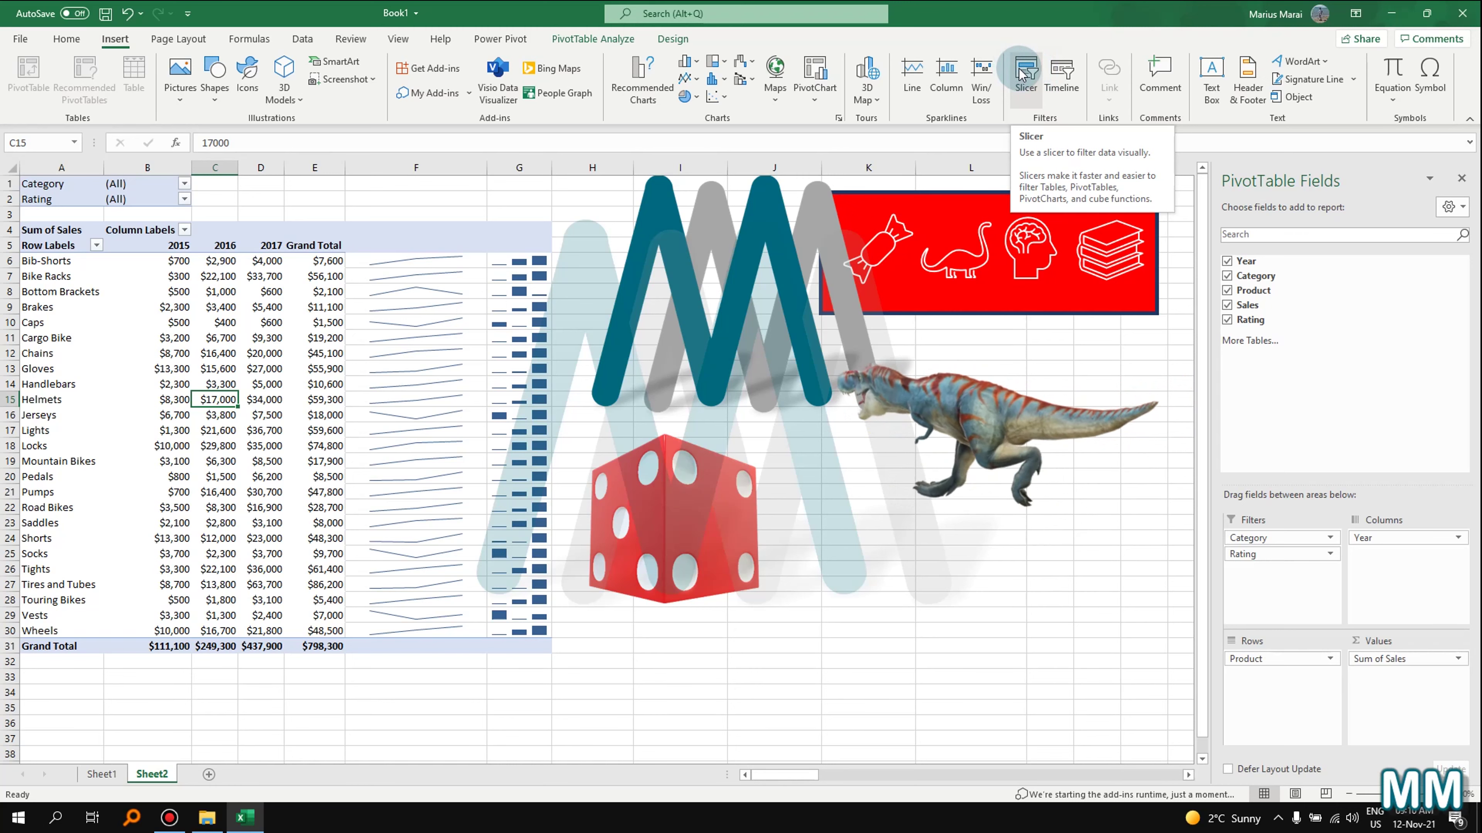
left_click(1022, 74)
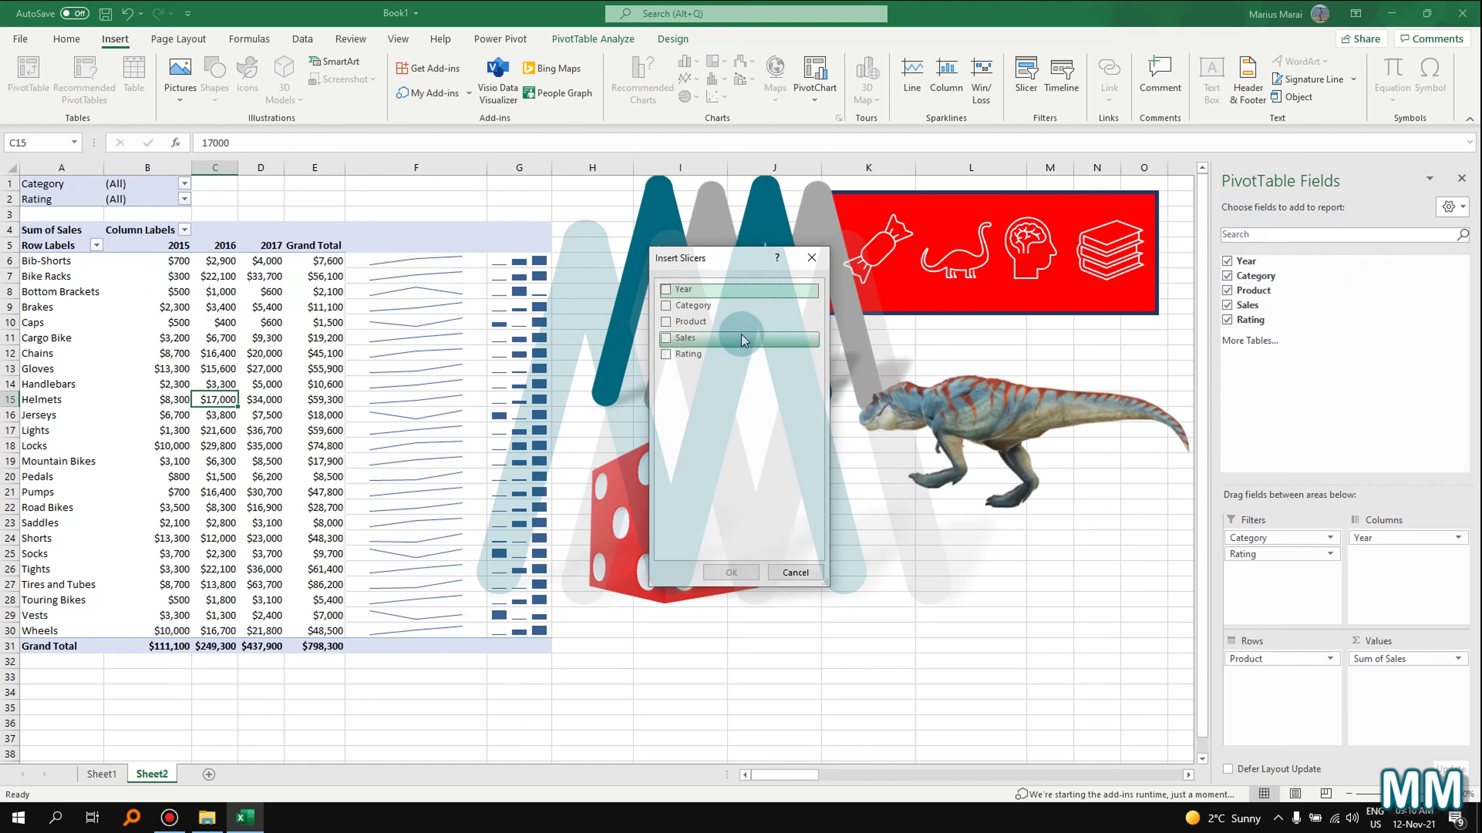
left_click(666, 290)
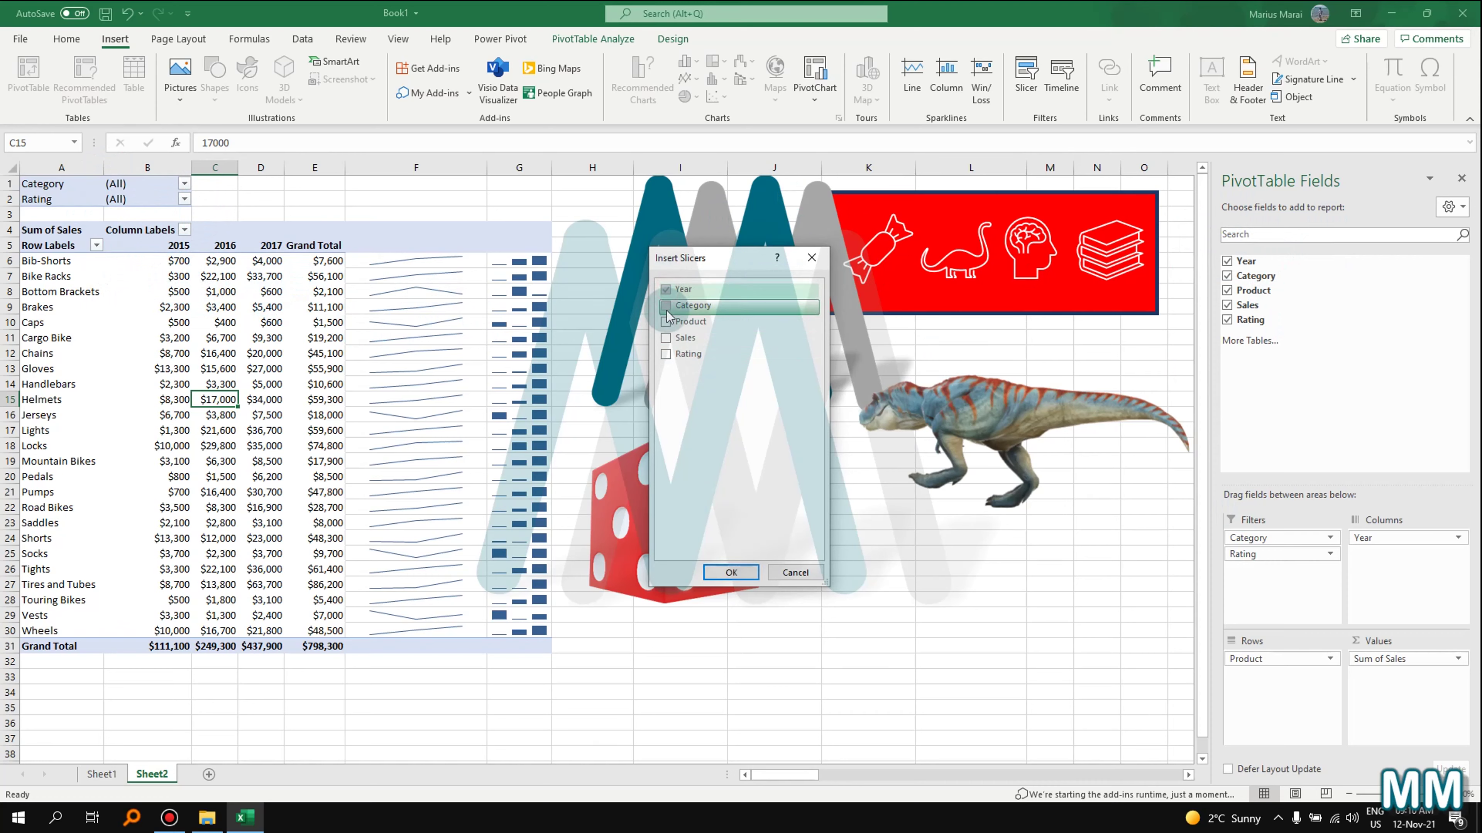
left_click(665, 306)
left_click(666, 321)
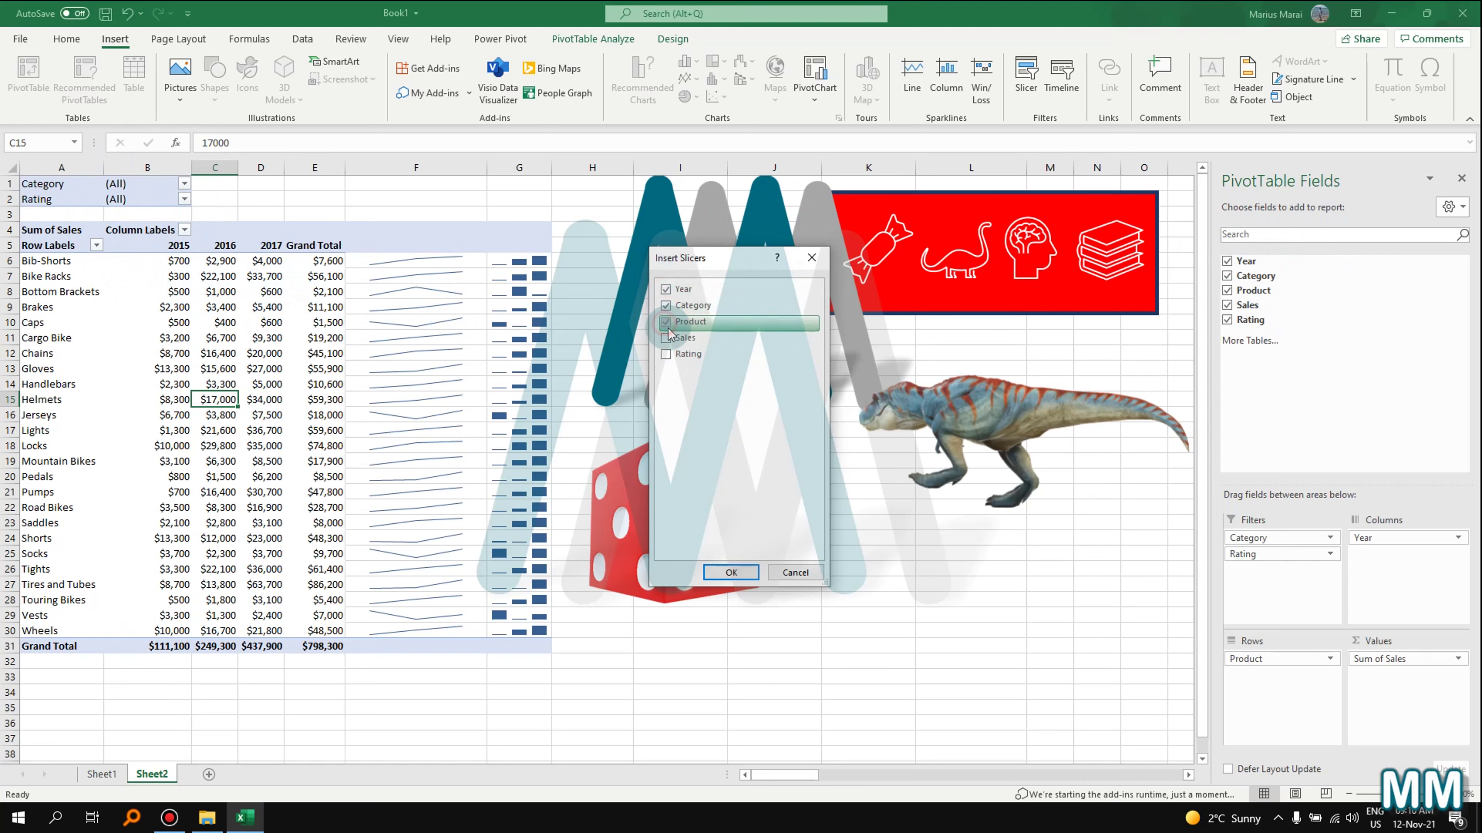
left_click(733, 573)
- Line up the Product, Category and Year slicers side by side at the lower right
left_click_drag(634, 423, 1058, 535)
left_click_drag(570, 381, 887, 521)
left_click_drag(575, 342, 762, 534)
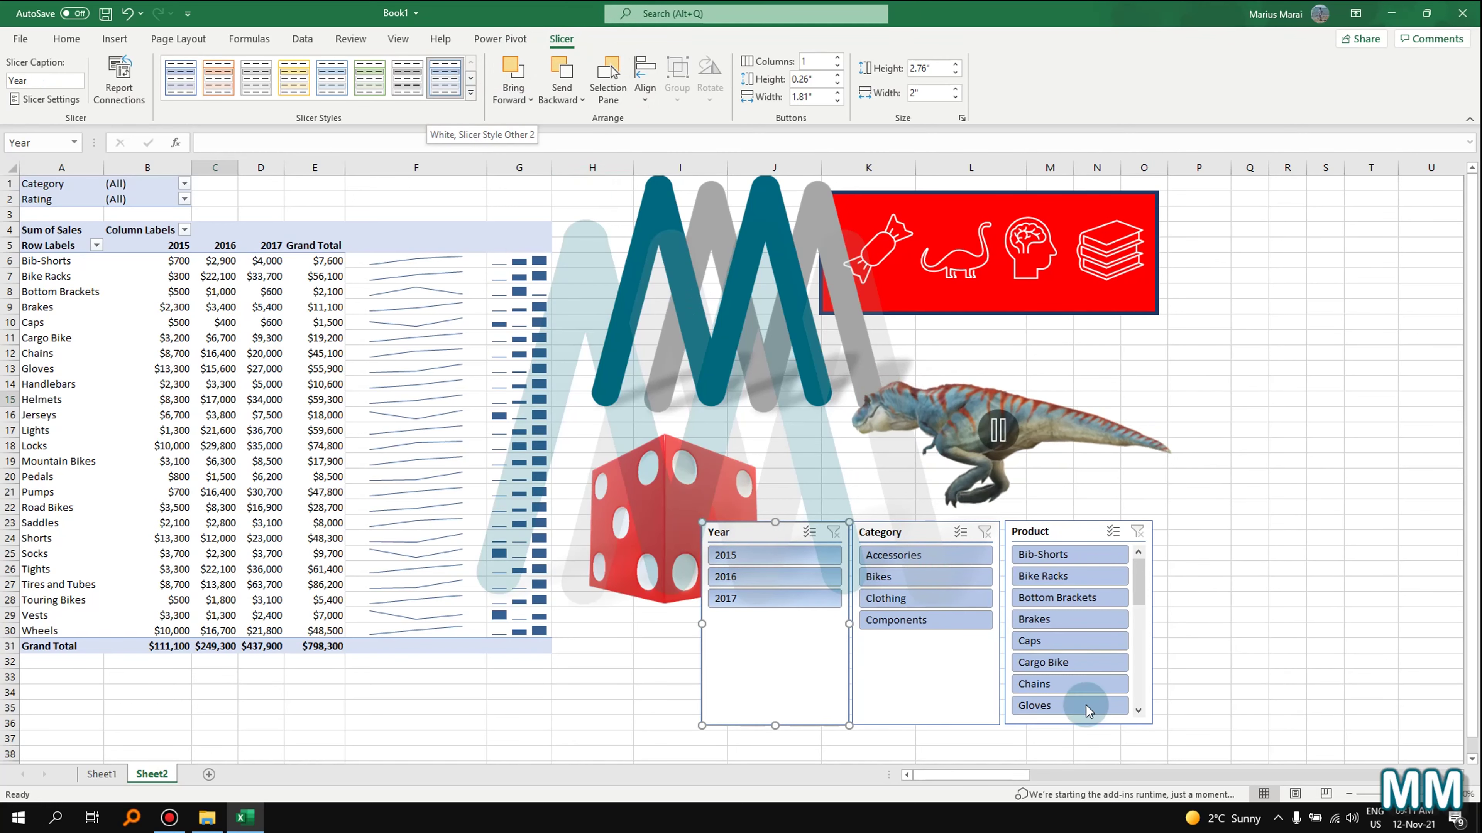
- Apply a yellow style to the Category slicer and a grey style to the Product slicer
left_click(938, 532)
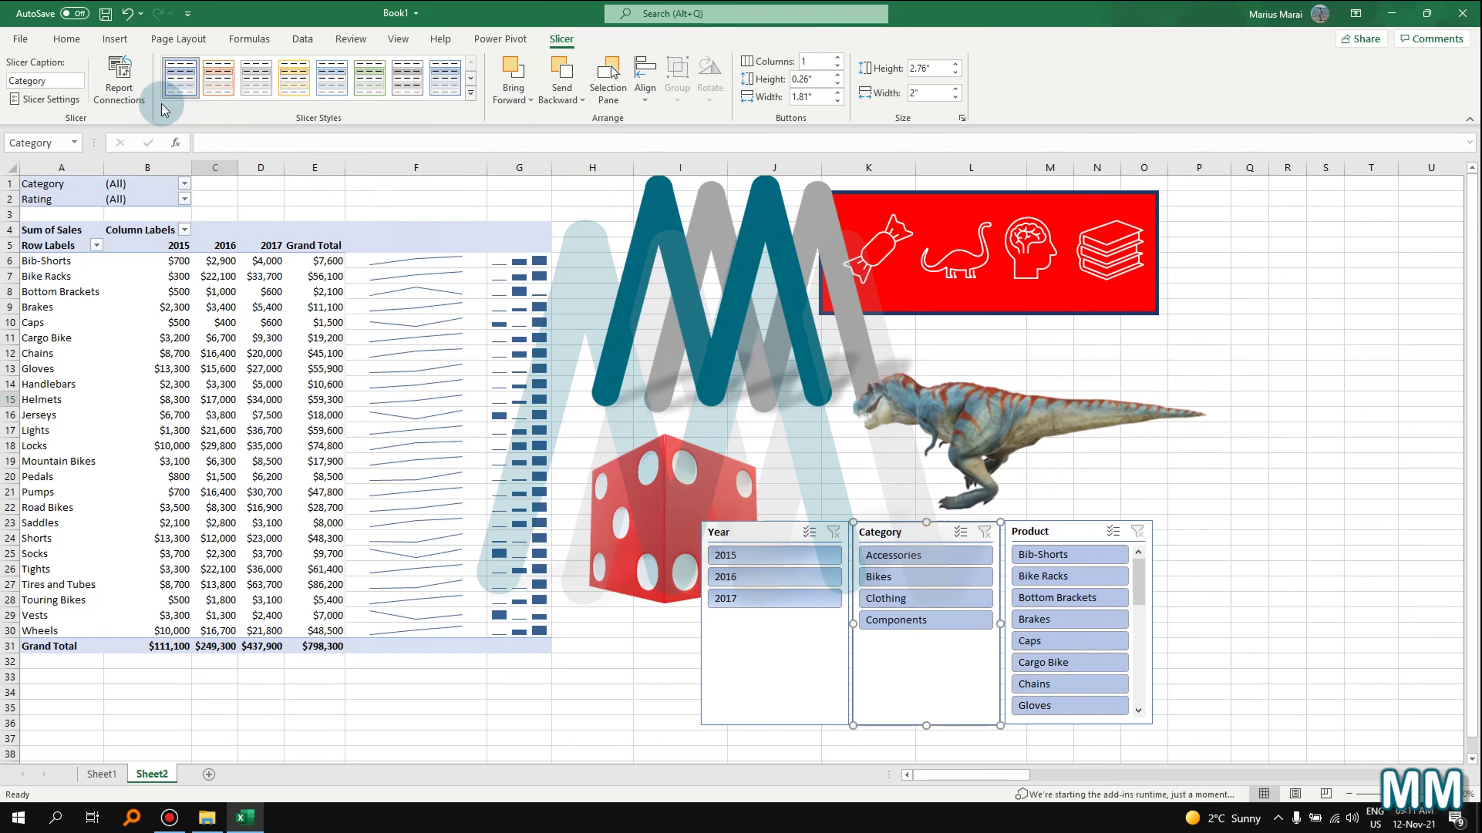
left_click(301, 96)
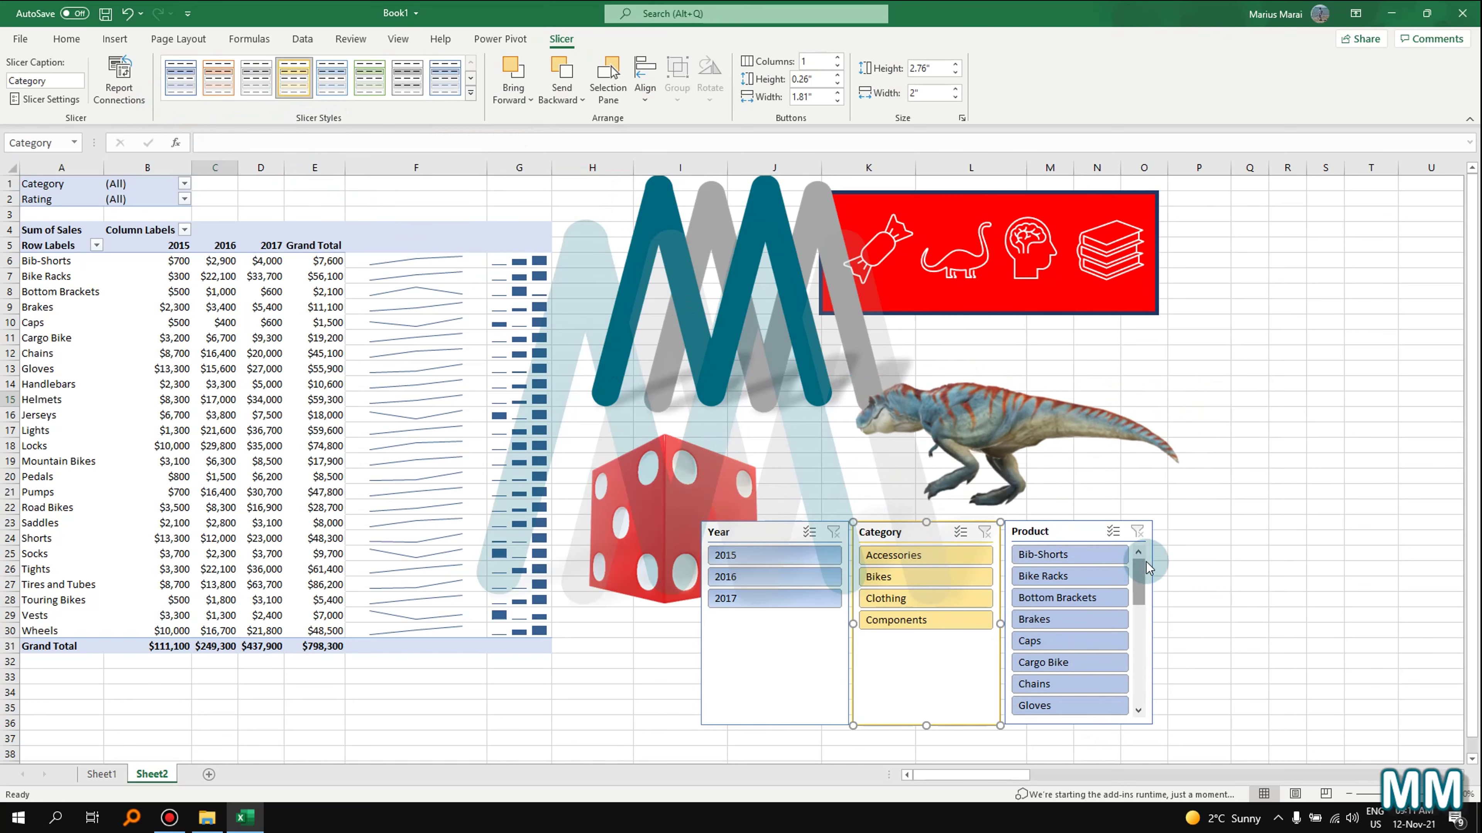
left_click(1125, 528)
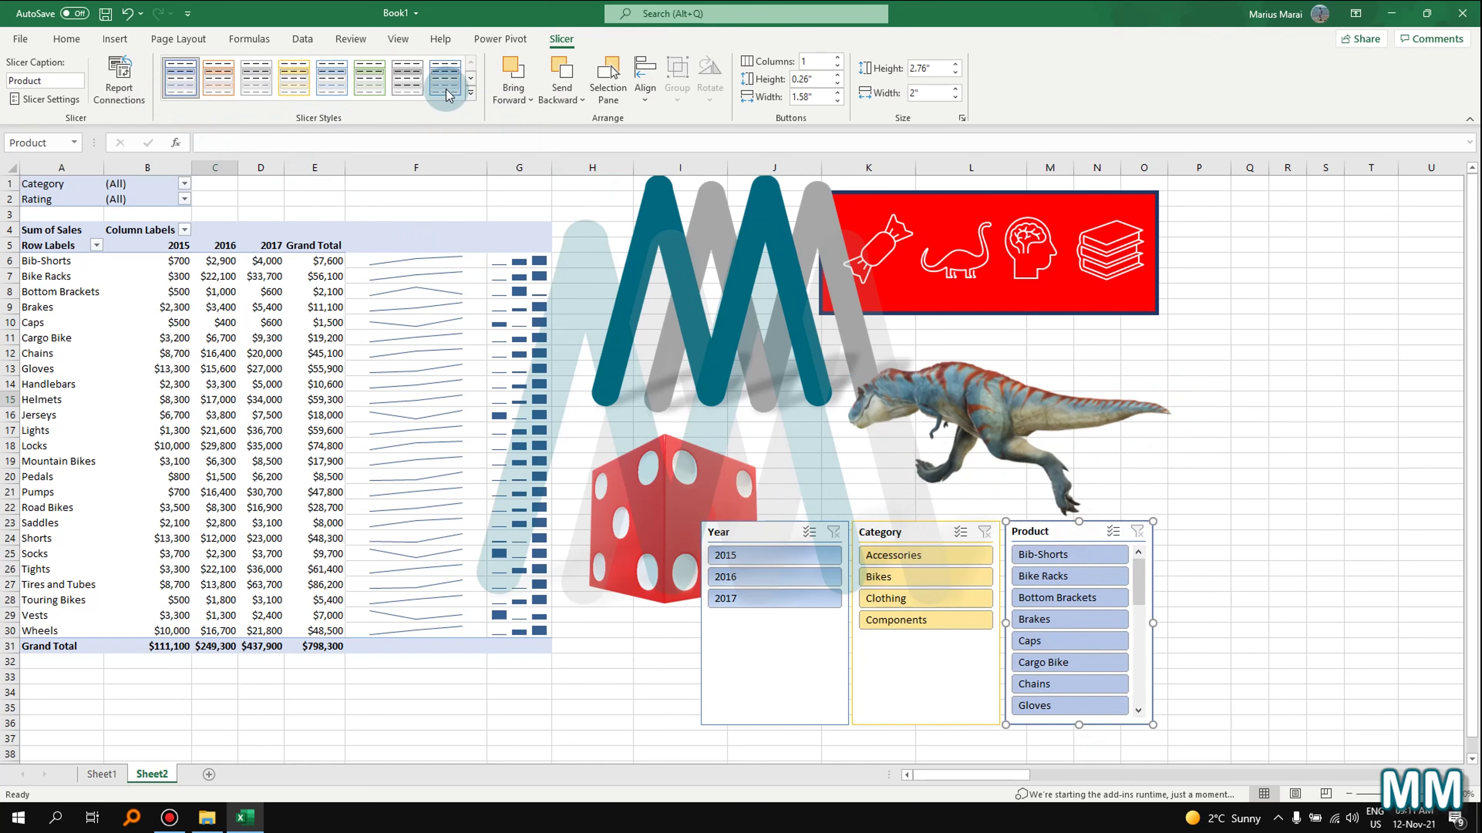
left_click(407, 77)
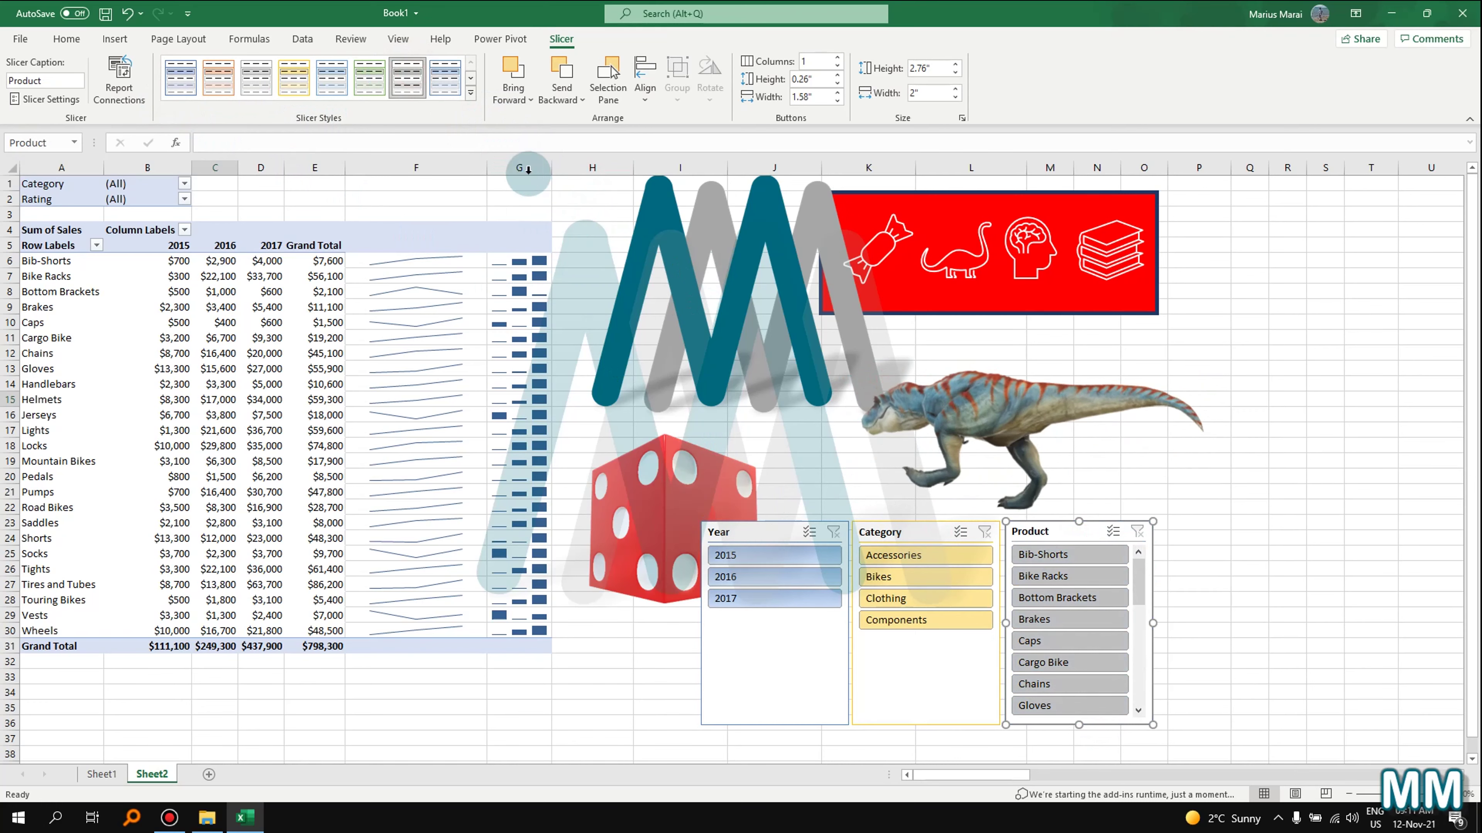
- Open the New Slicer Style dialog and close it without saving
left_click(474, 100)
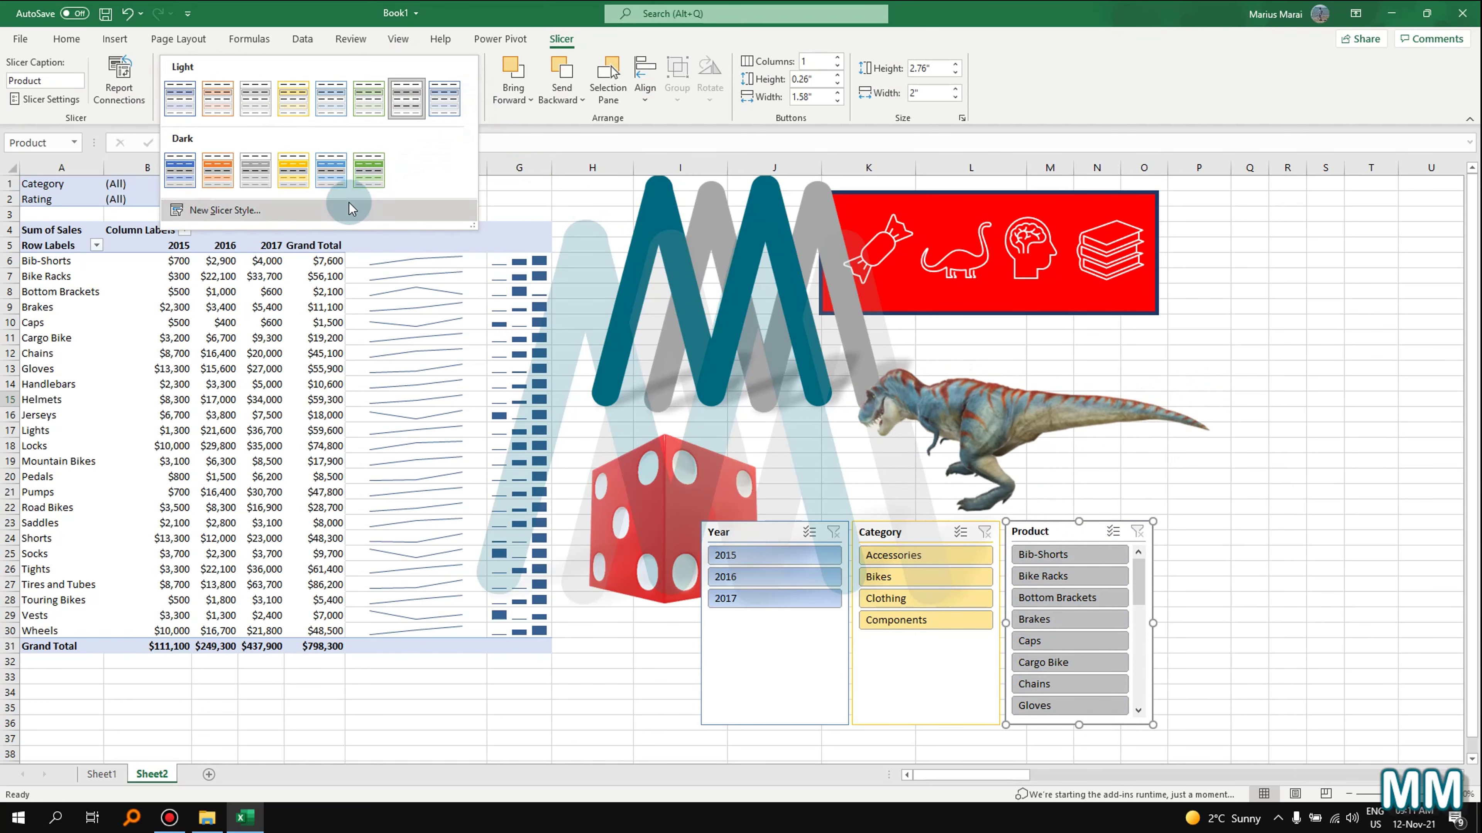
left_click(189, 205)
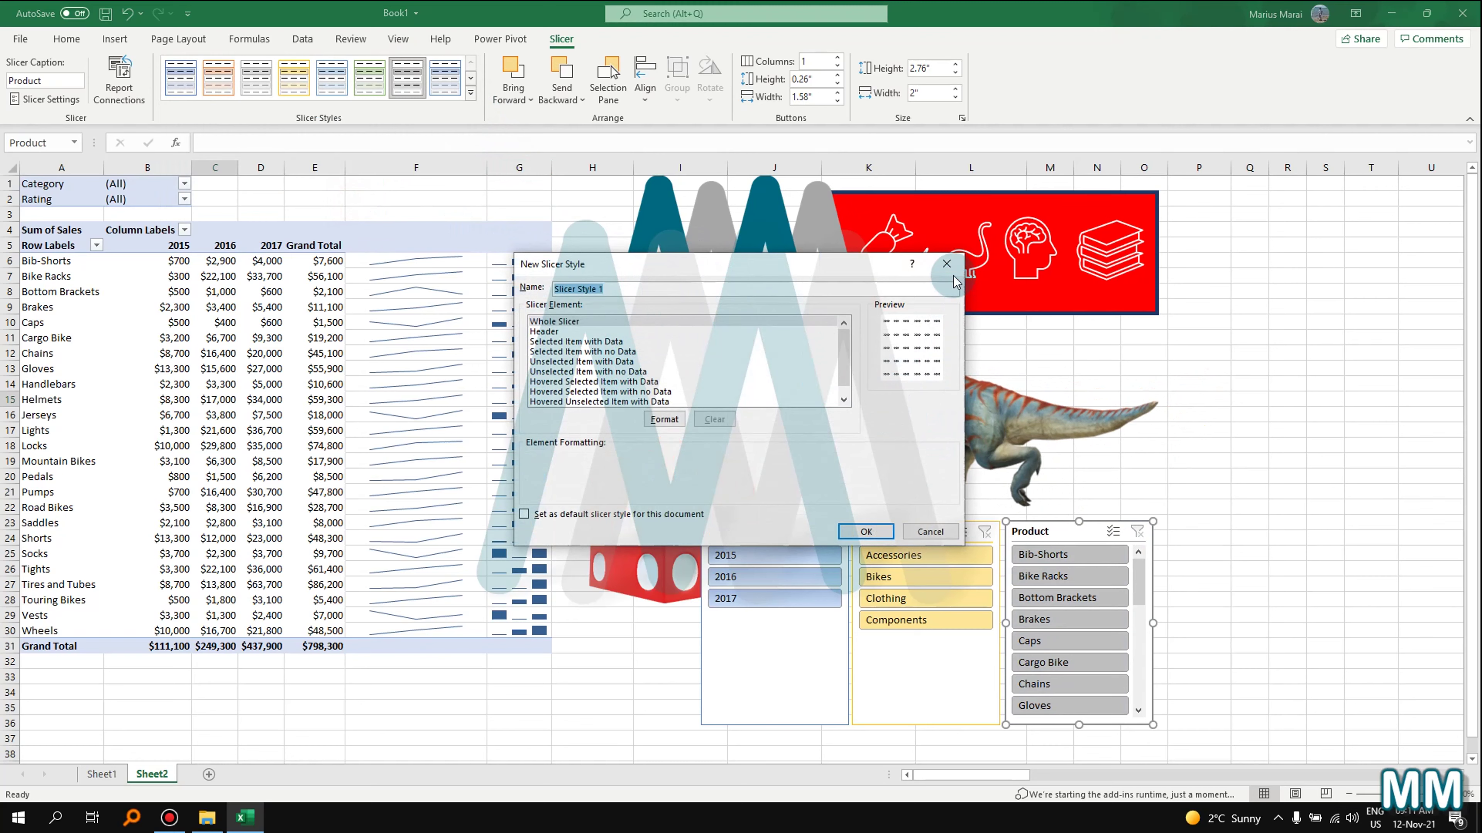
left_click(946, 264)
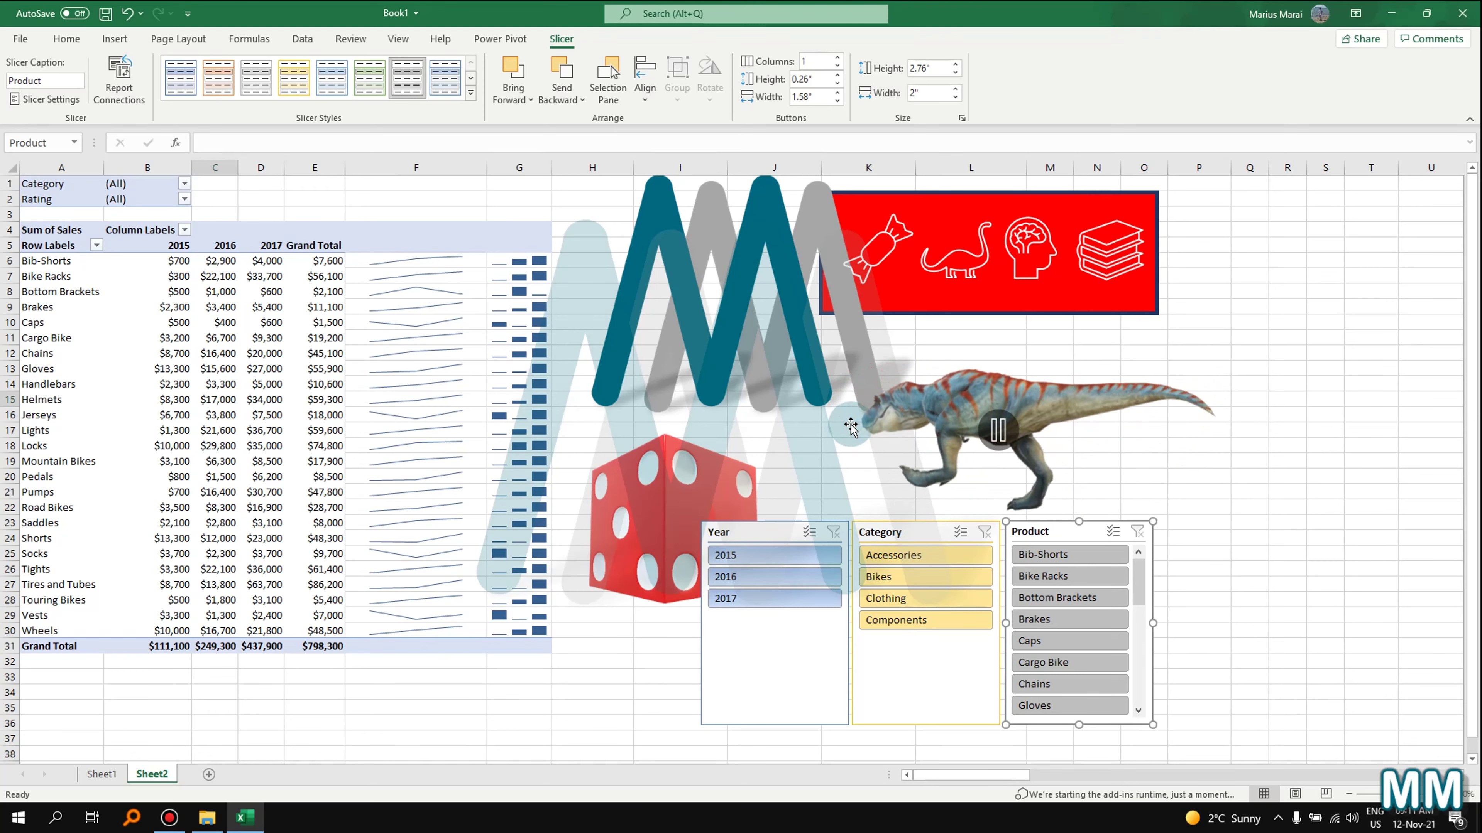
- Test slicer filtering with 2015, 2016, Brakes and Bike Racks
left_click(737, 560)
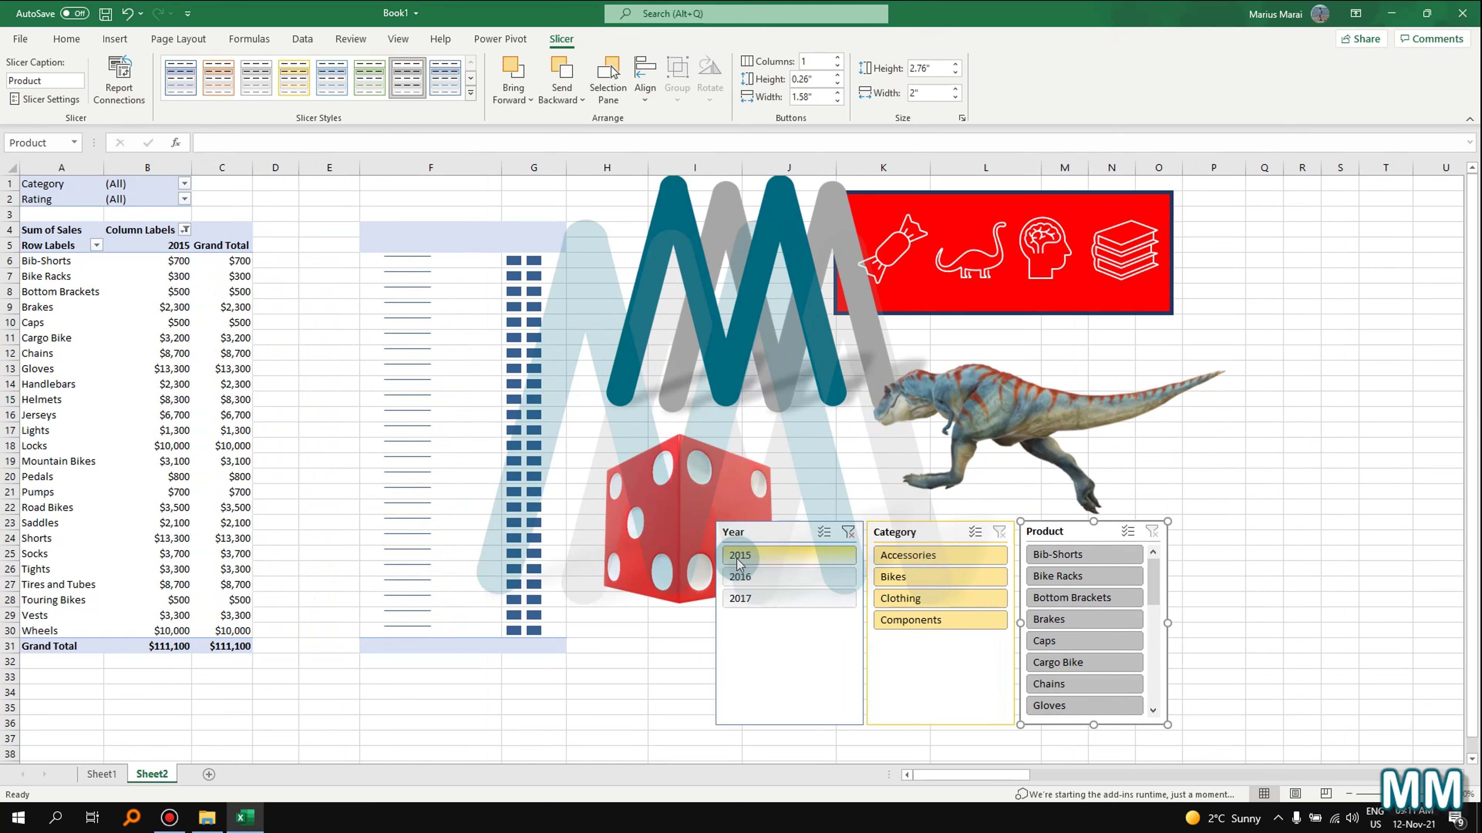
left_click(800, 578)
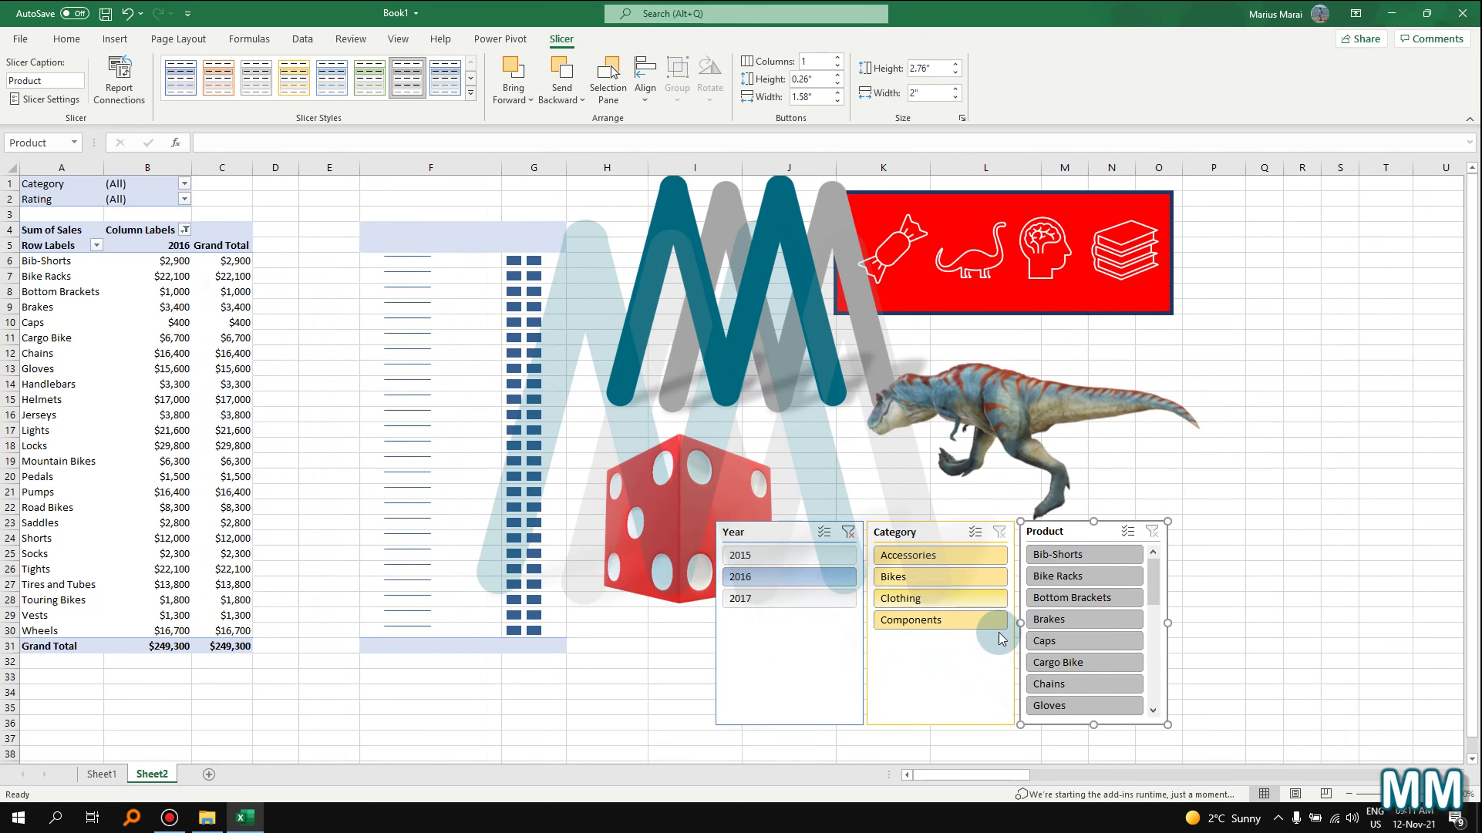
left_click(1073, 622)
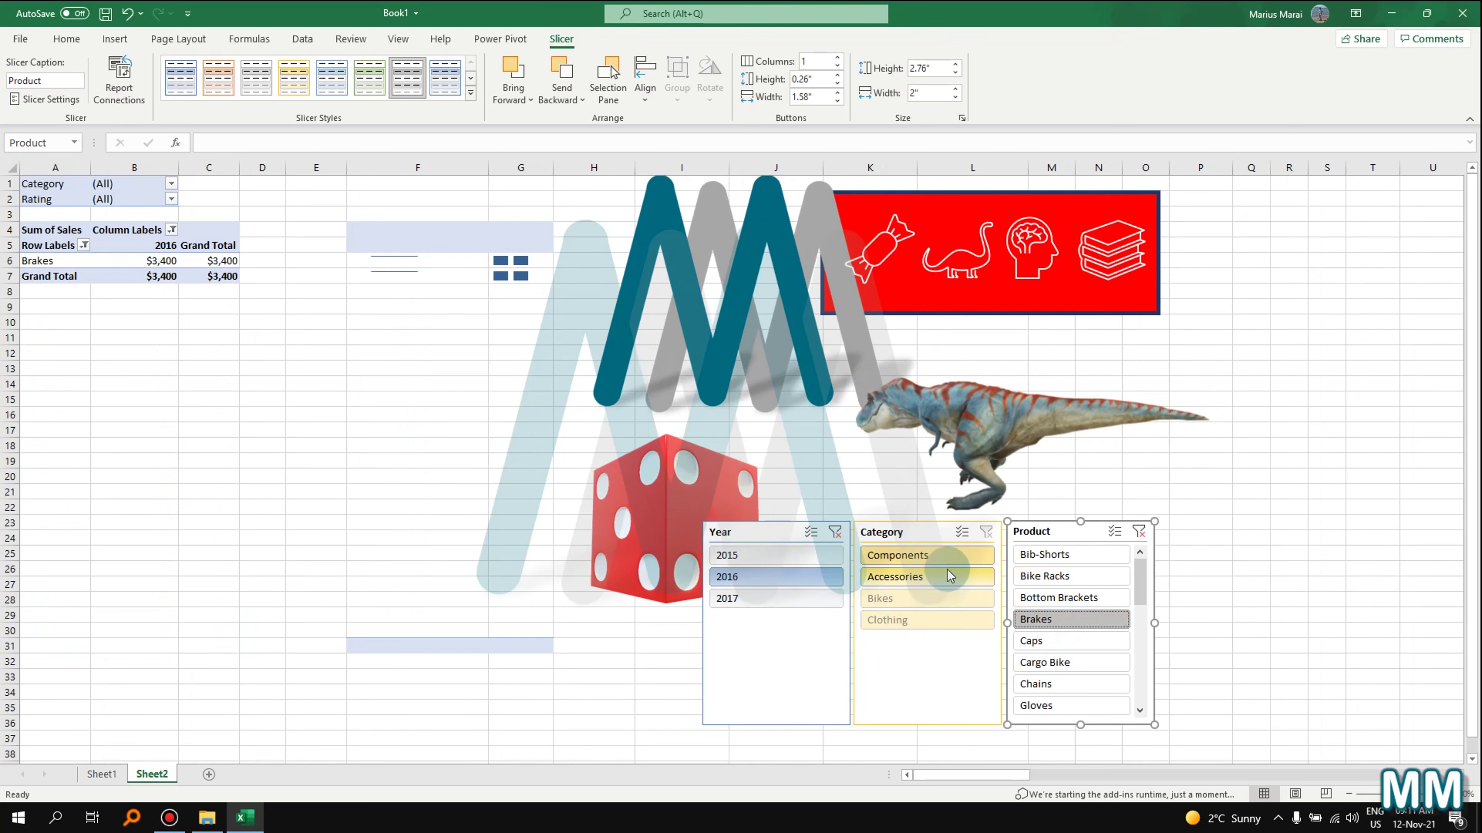
left_click(798, 558)
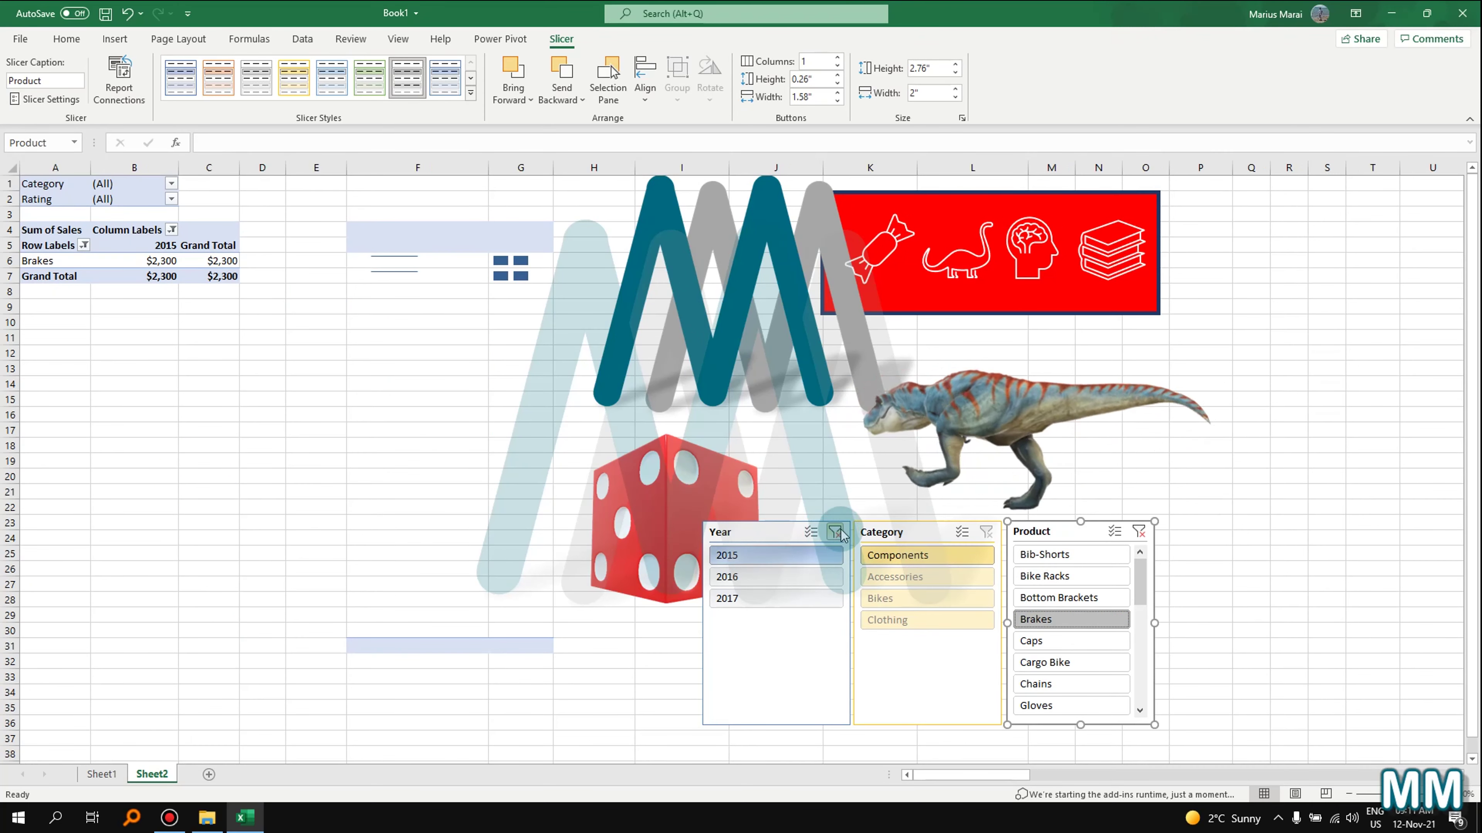
left_click(1102, 578)
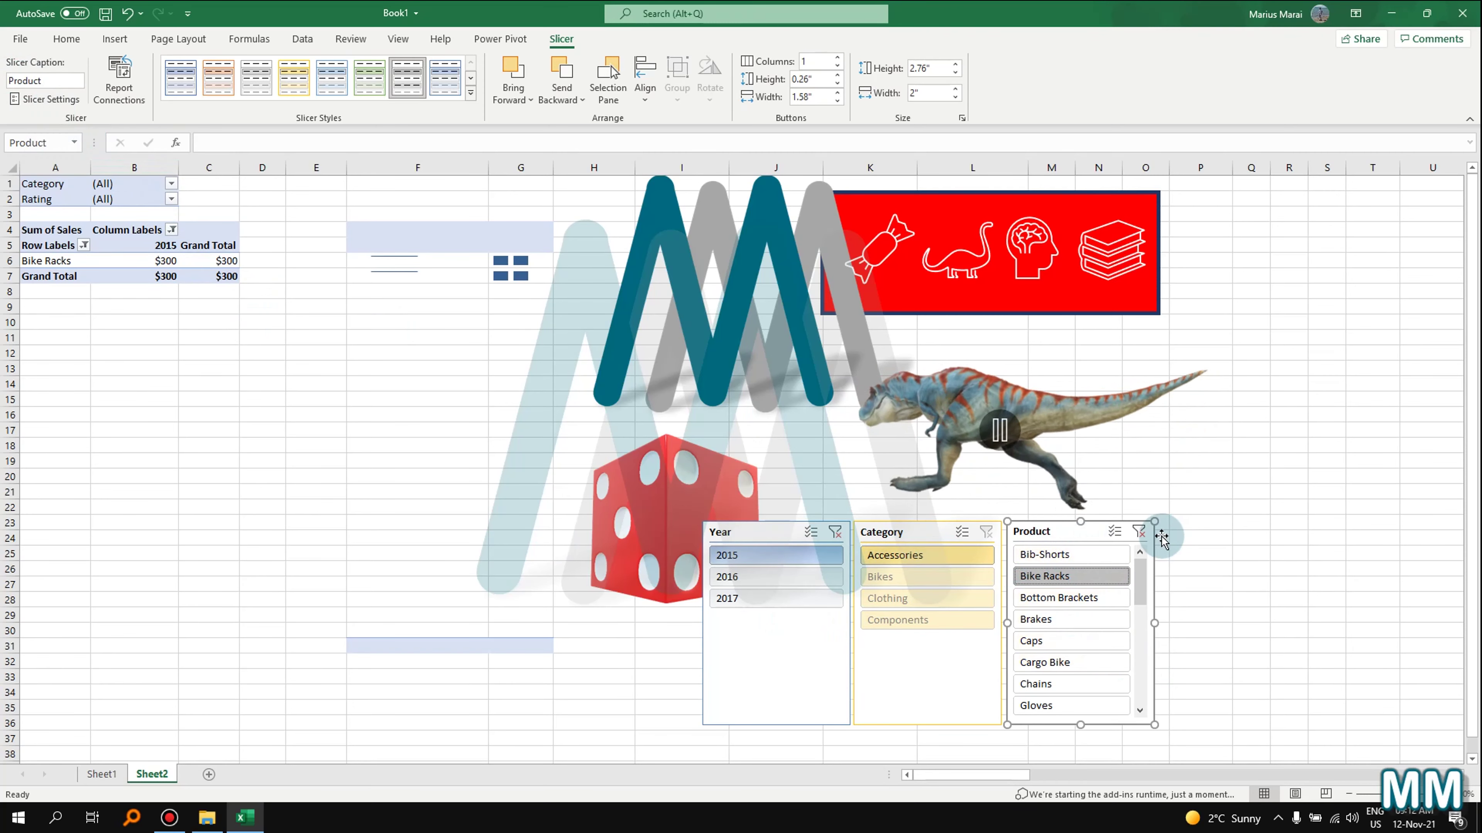
- Clear the Product filter and filter the 2015 pivot to Components only
left_click(1139, 531)
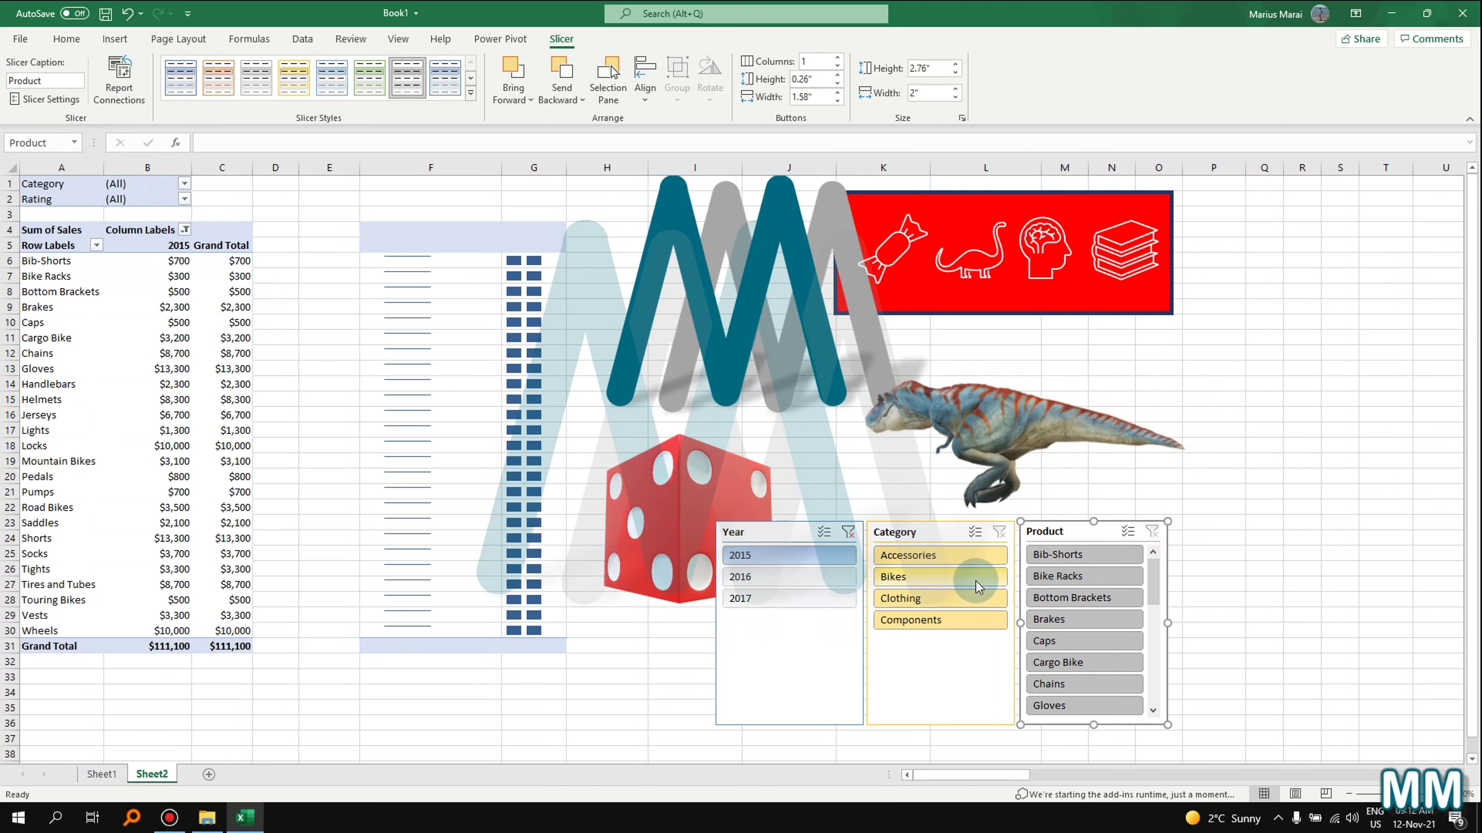
left_click(975, 621)
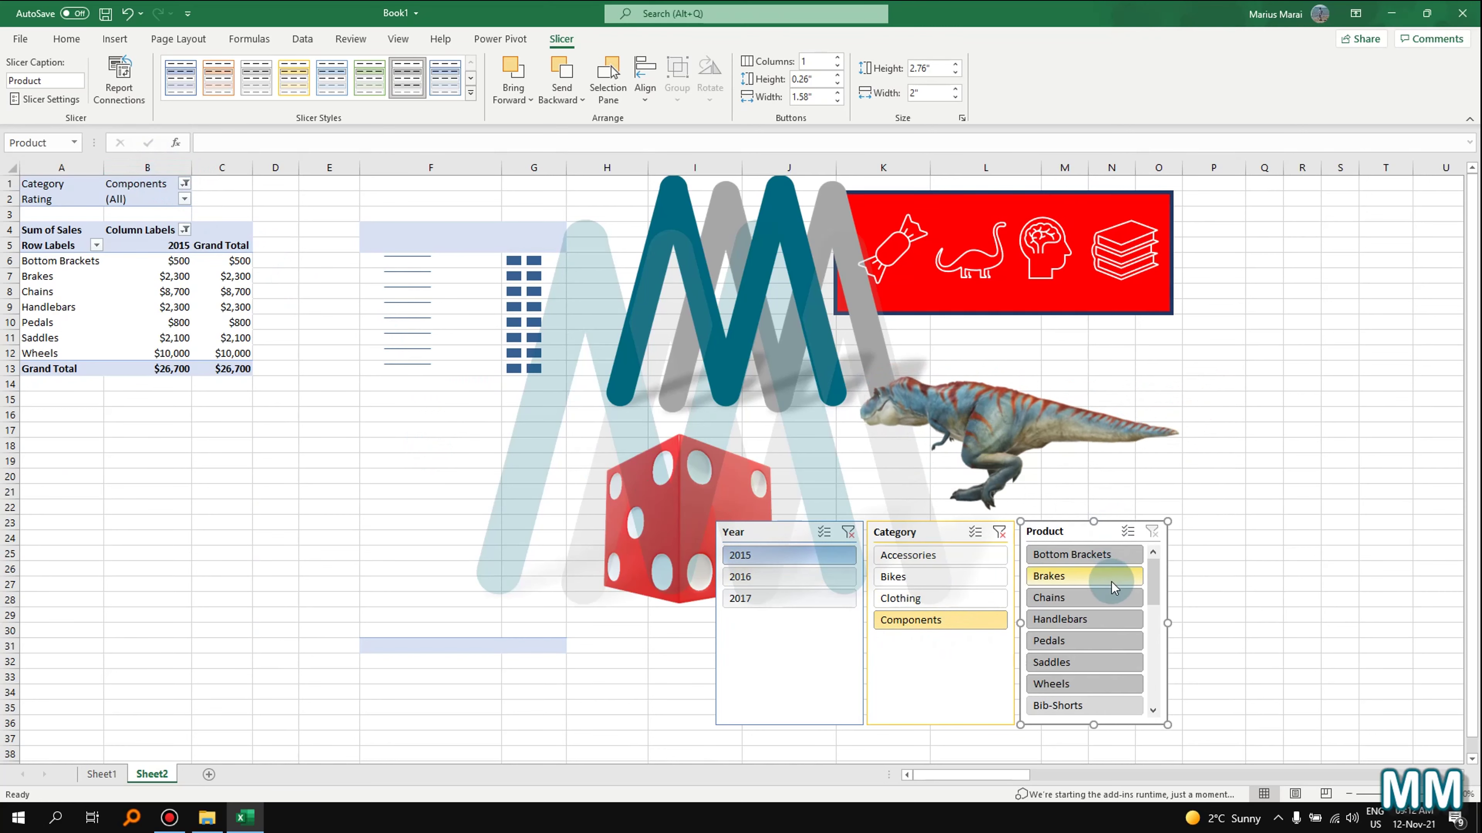
scroll(1111, 590, "down", 3)
scroll(1108, 589, "up", 3)
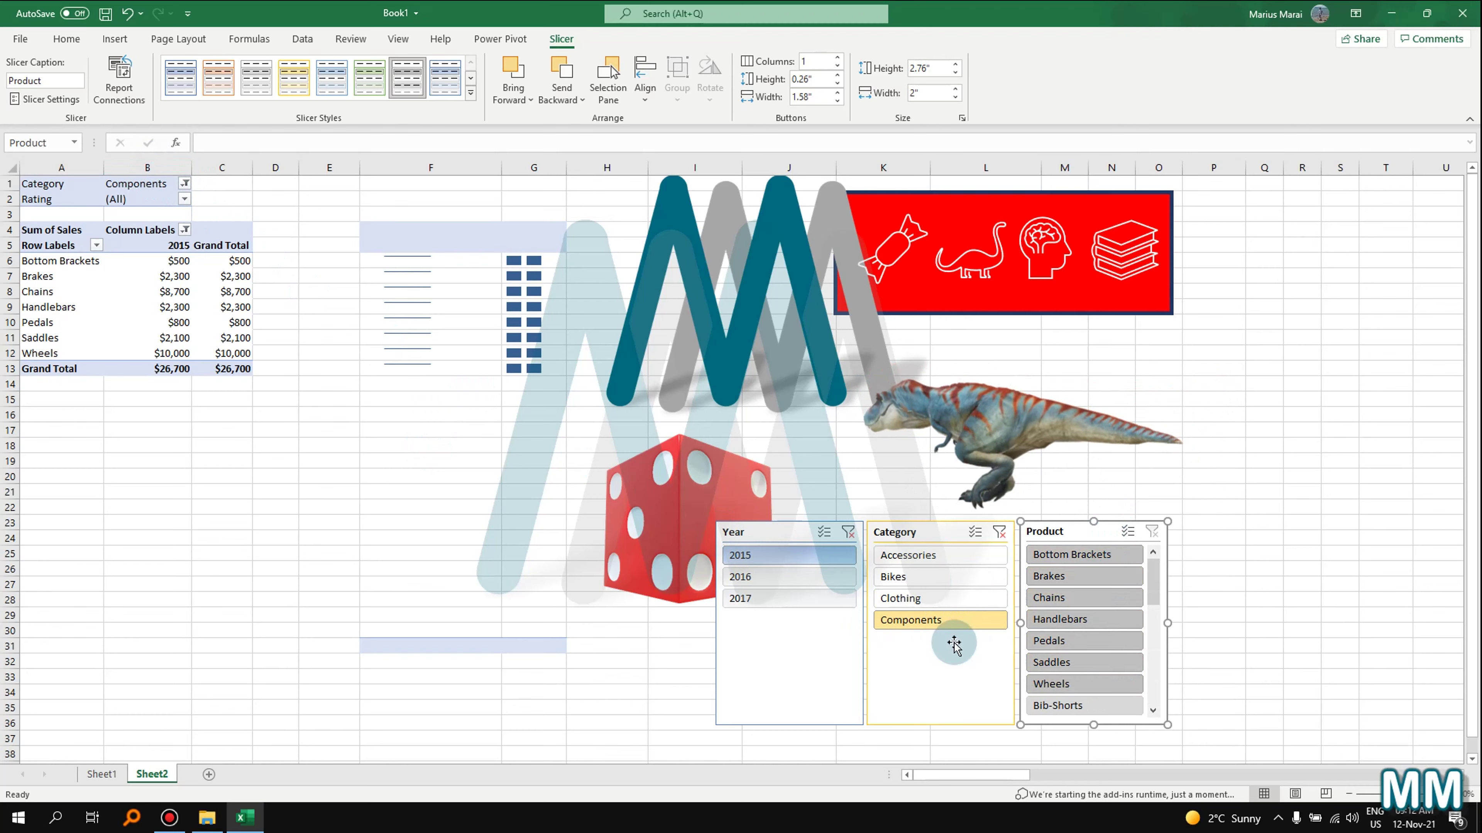
- Try multi-year selections in the Year slicer, ending with 2015 and 2017
left_click(778, 578)
left_click(795, 599)
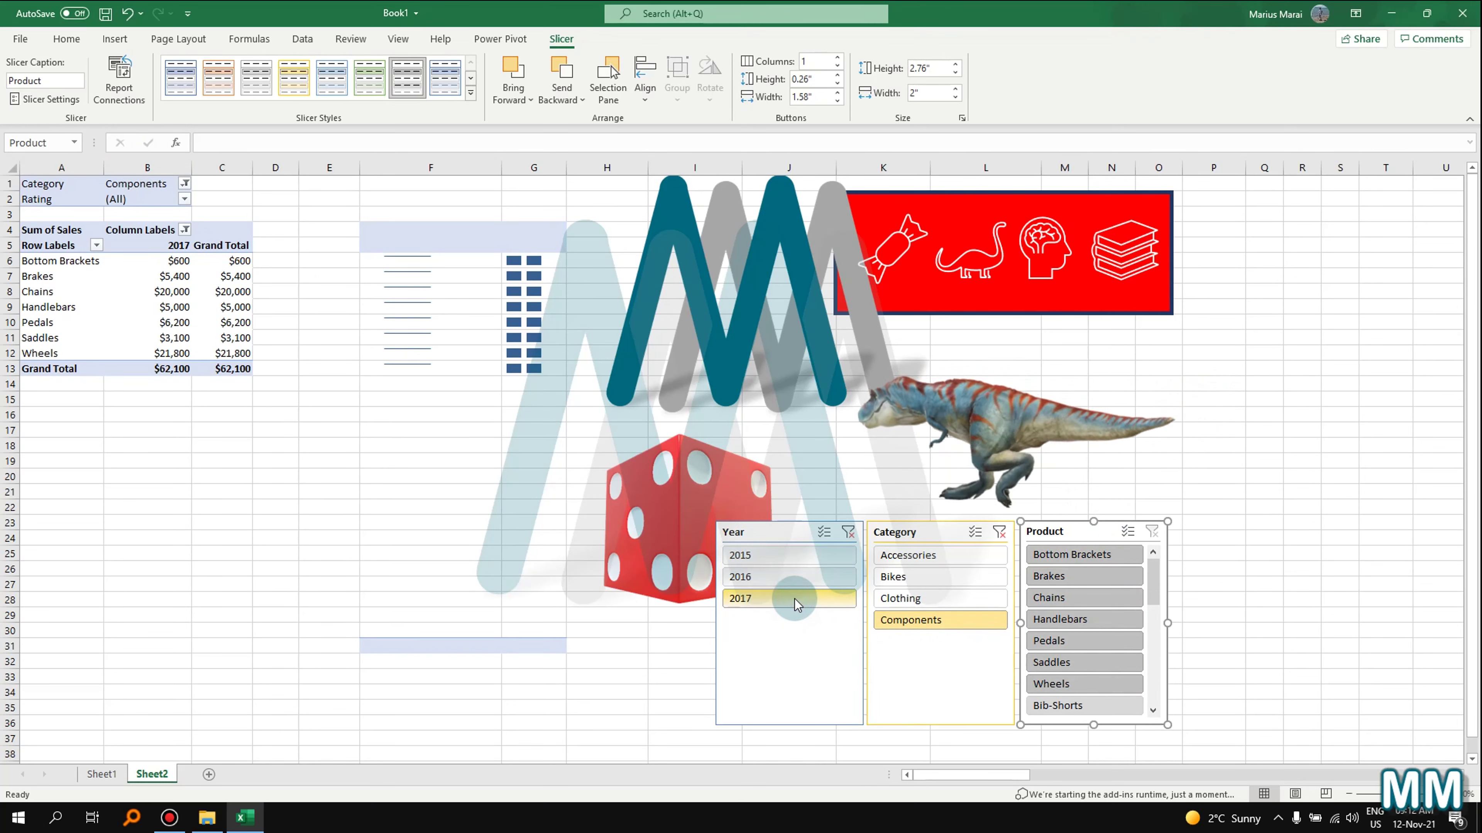
left_click_drag(794, 599, 836, 636)
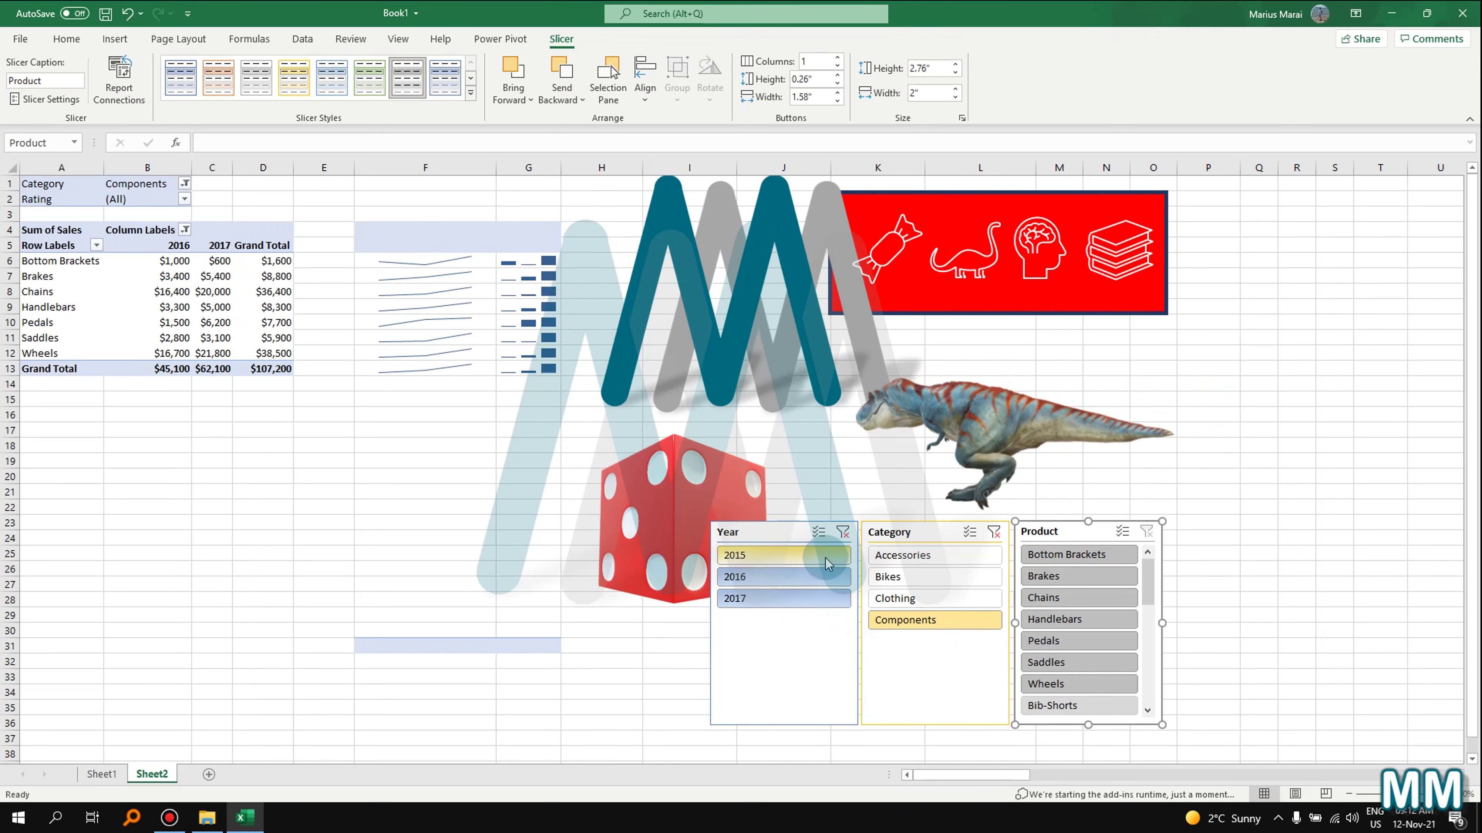
left_click(788, 556, "ctrl")
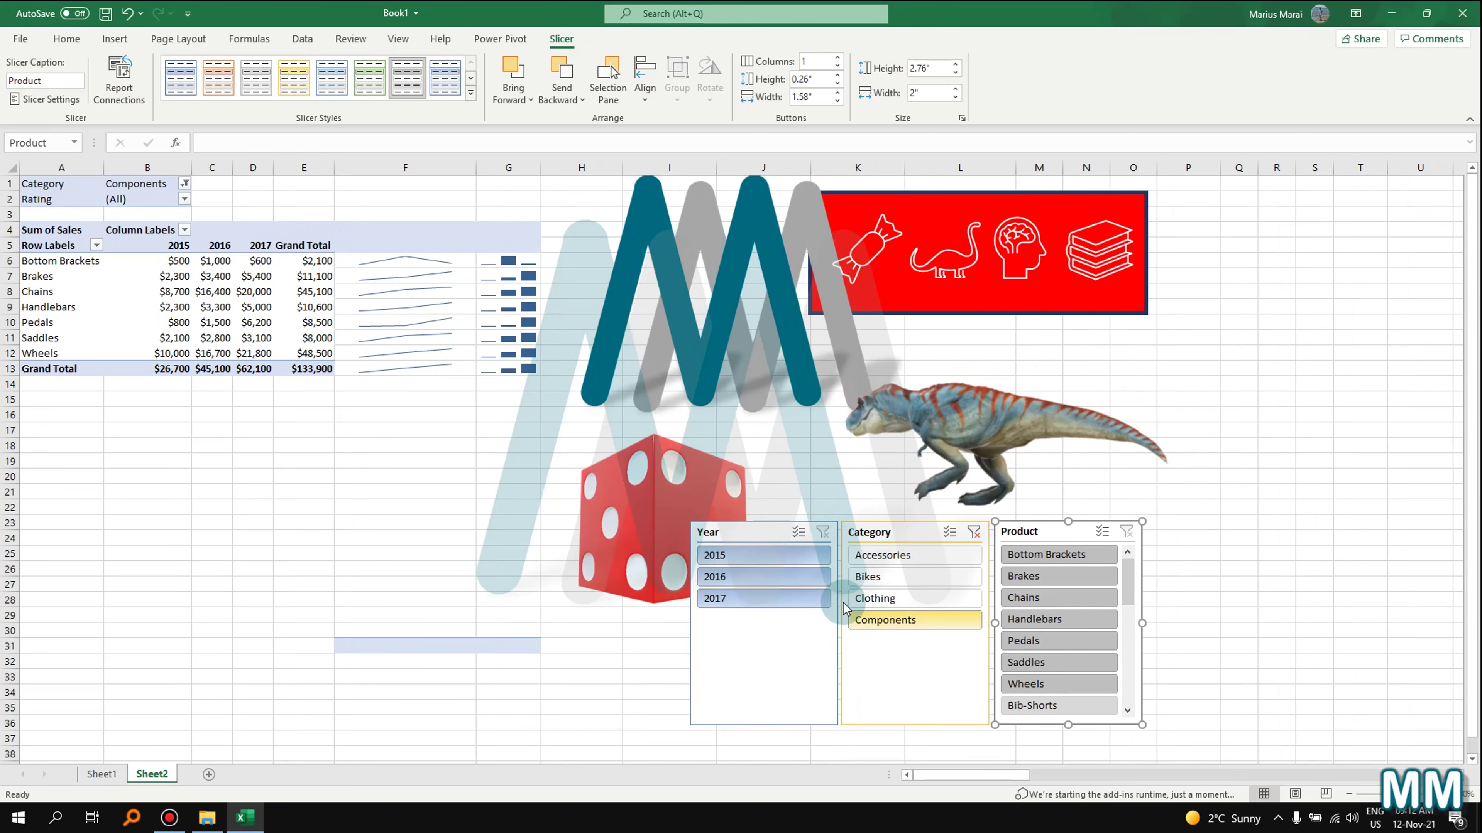
left_click(779, 558)
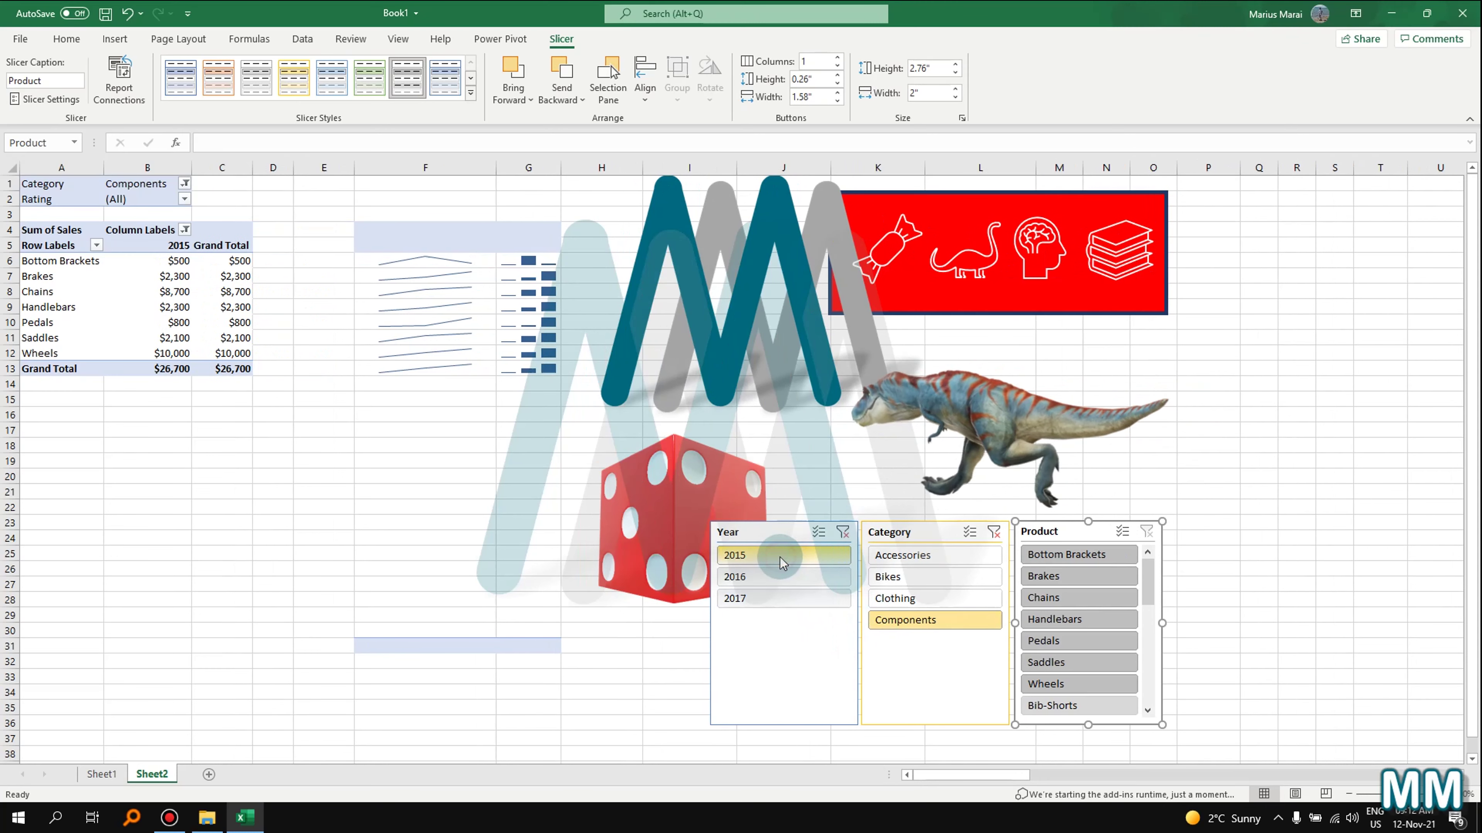
left_click(796, 600, "ctrl")
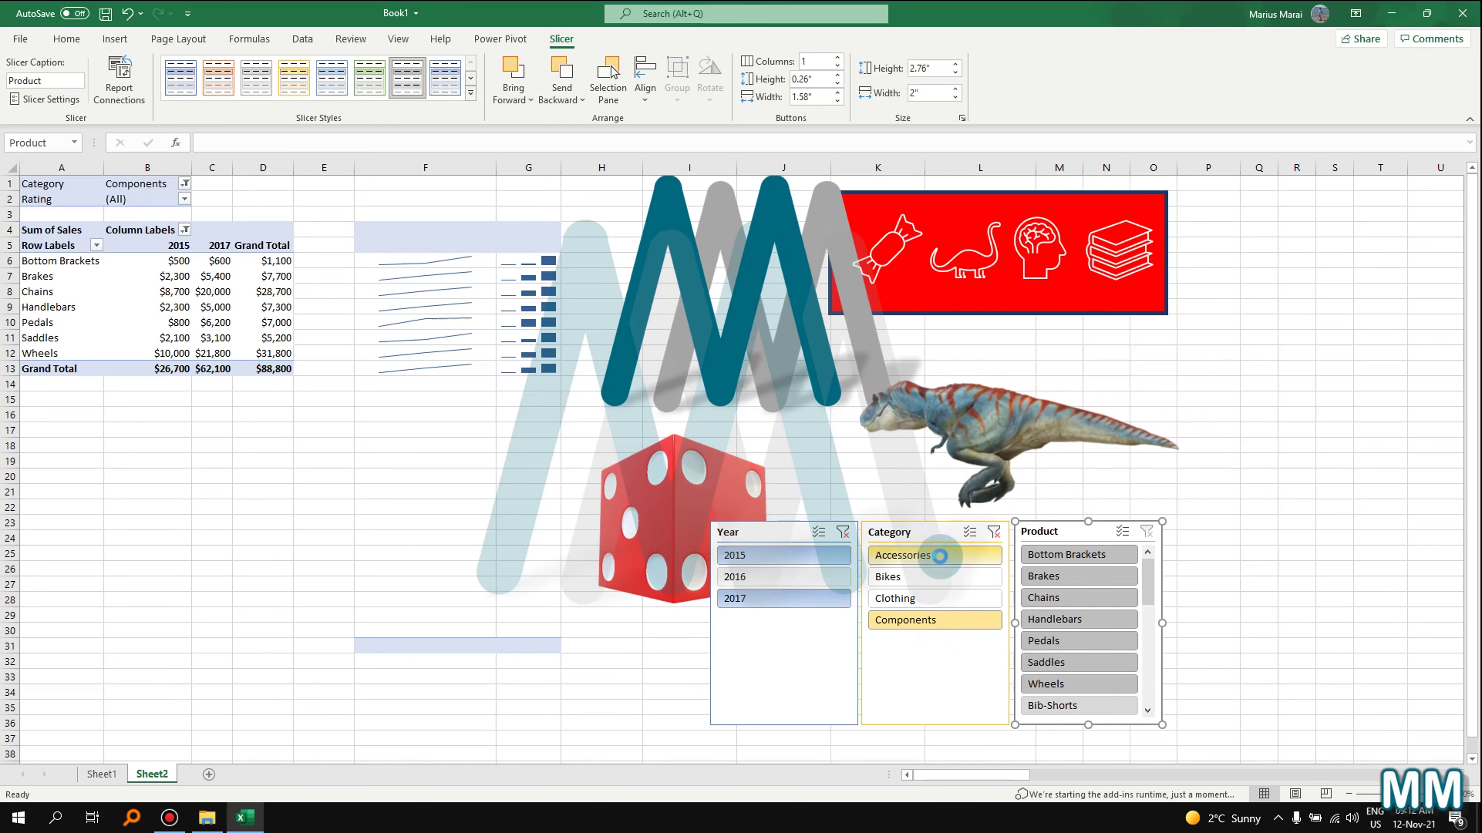
- Add Accessories to the Components category filter and check the pivot's Category filter list
left_click(956, 598, "ctrl")
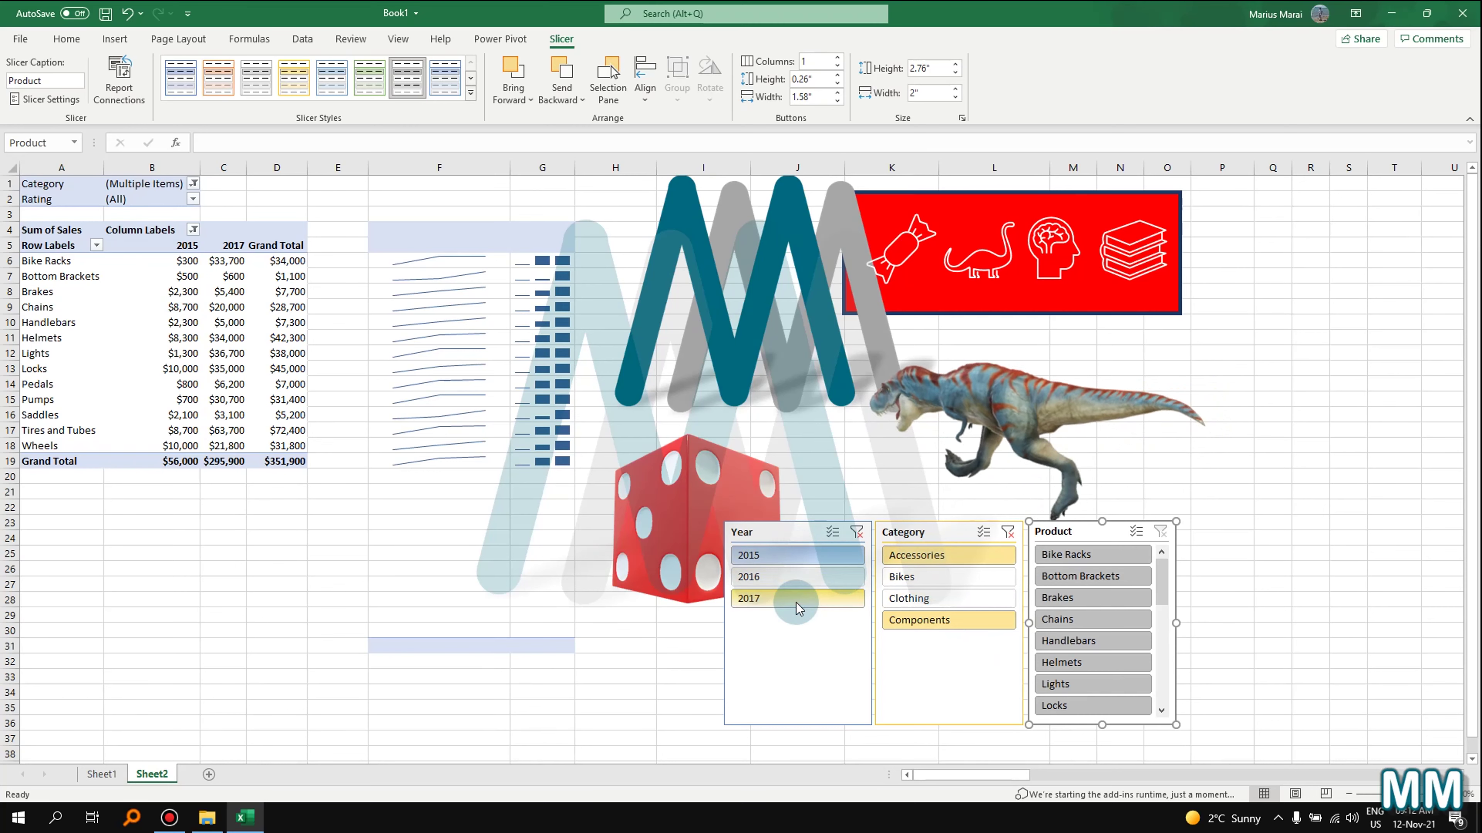
scroll(1124, 605, "down", 5)
scroll(1125, 604, "up", 5)
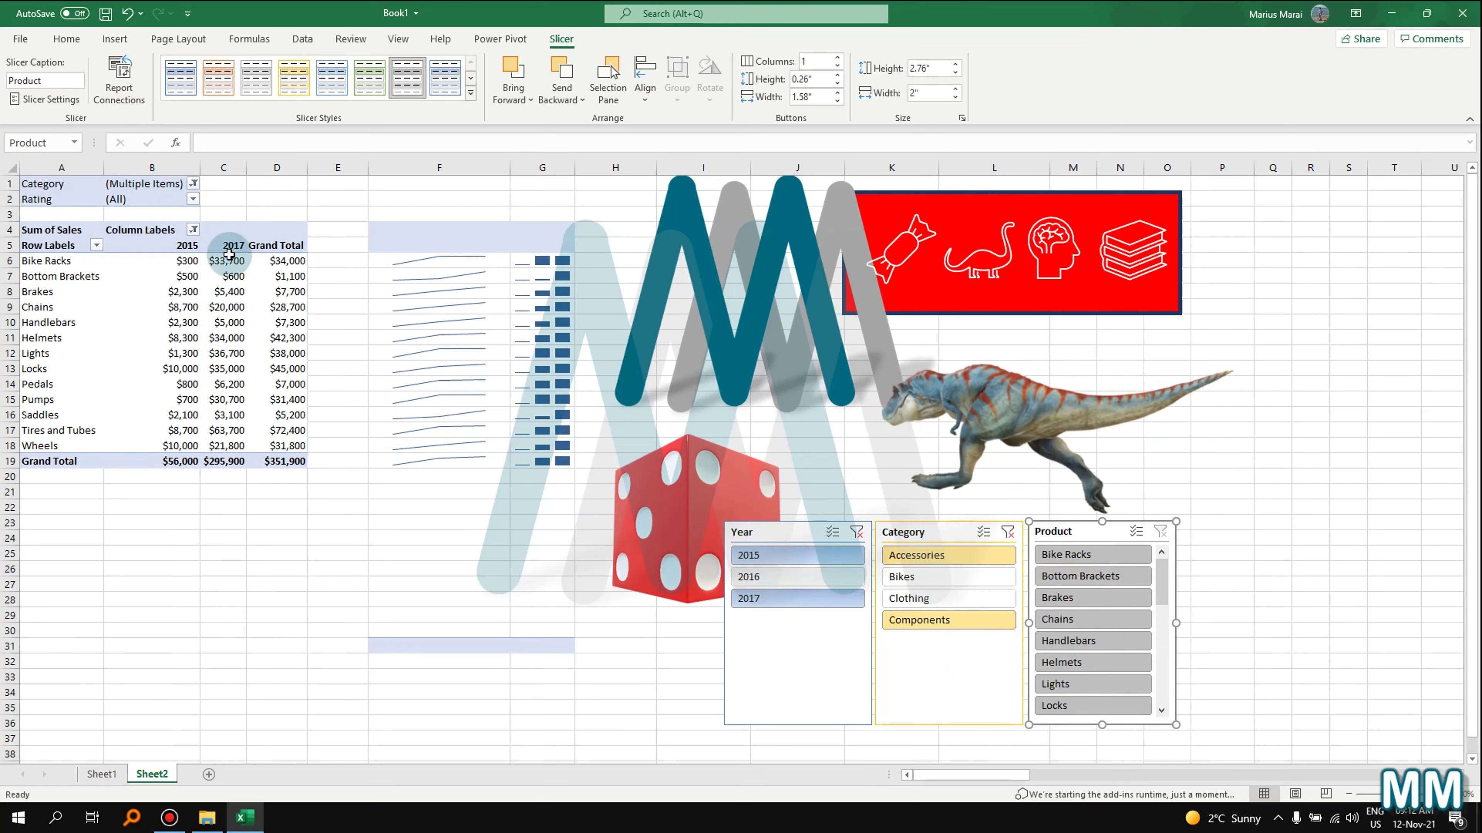
left_click(193, 184)
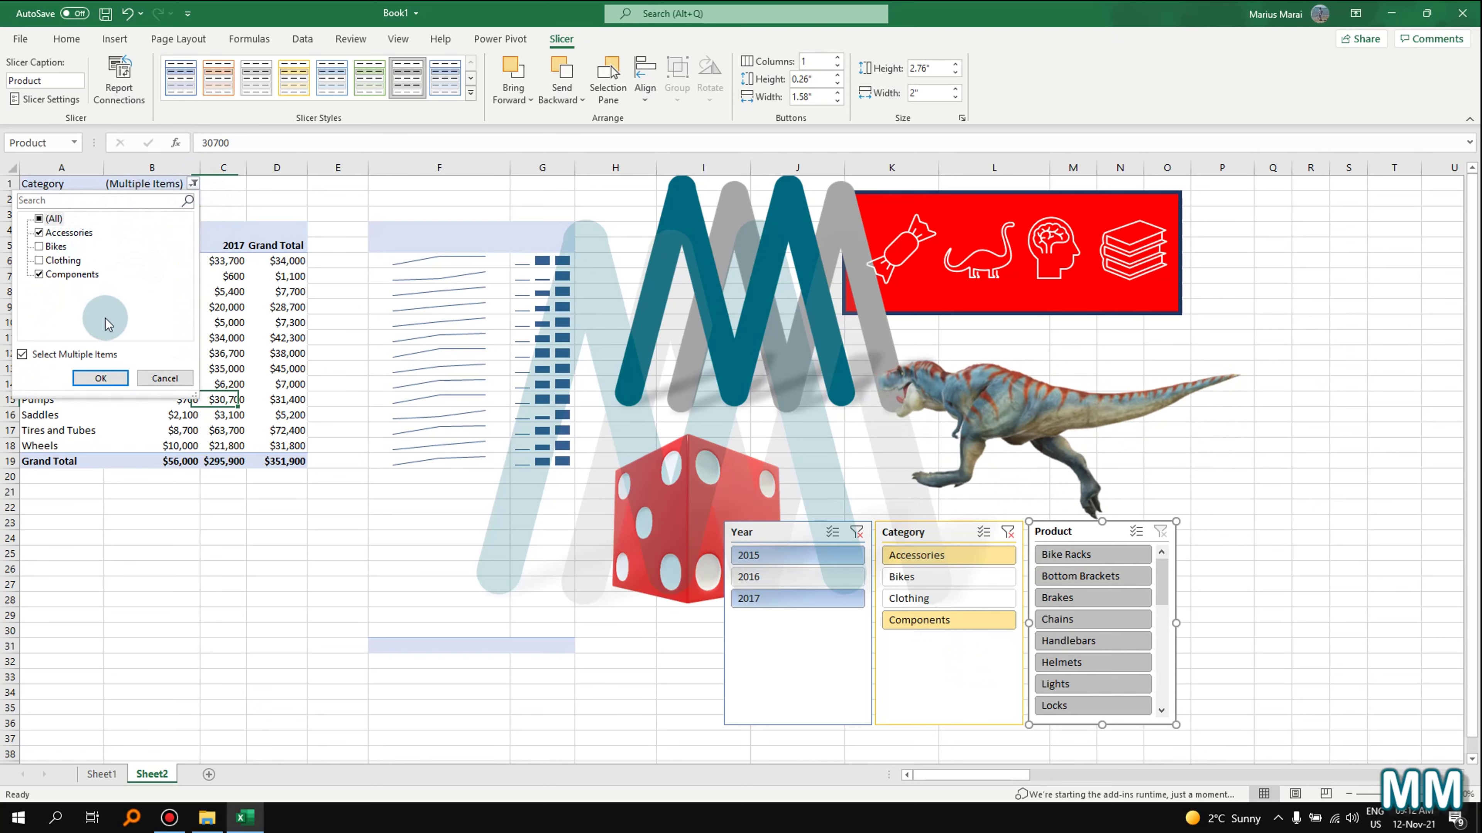
left_click(359, 446)
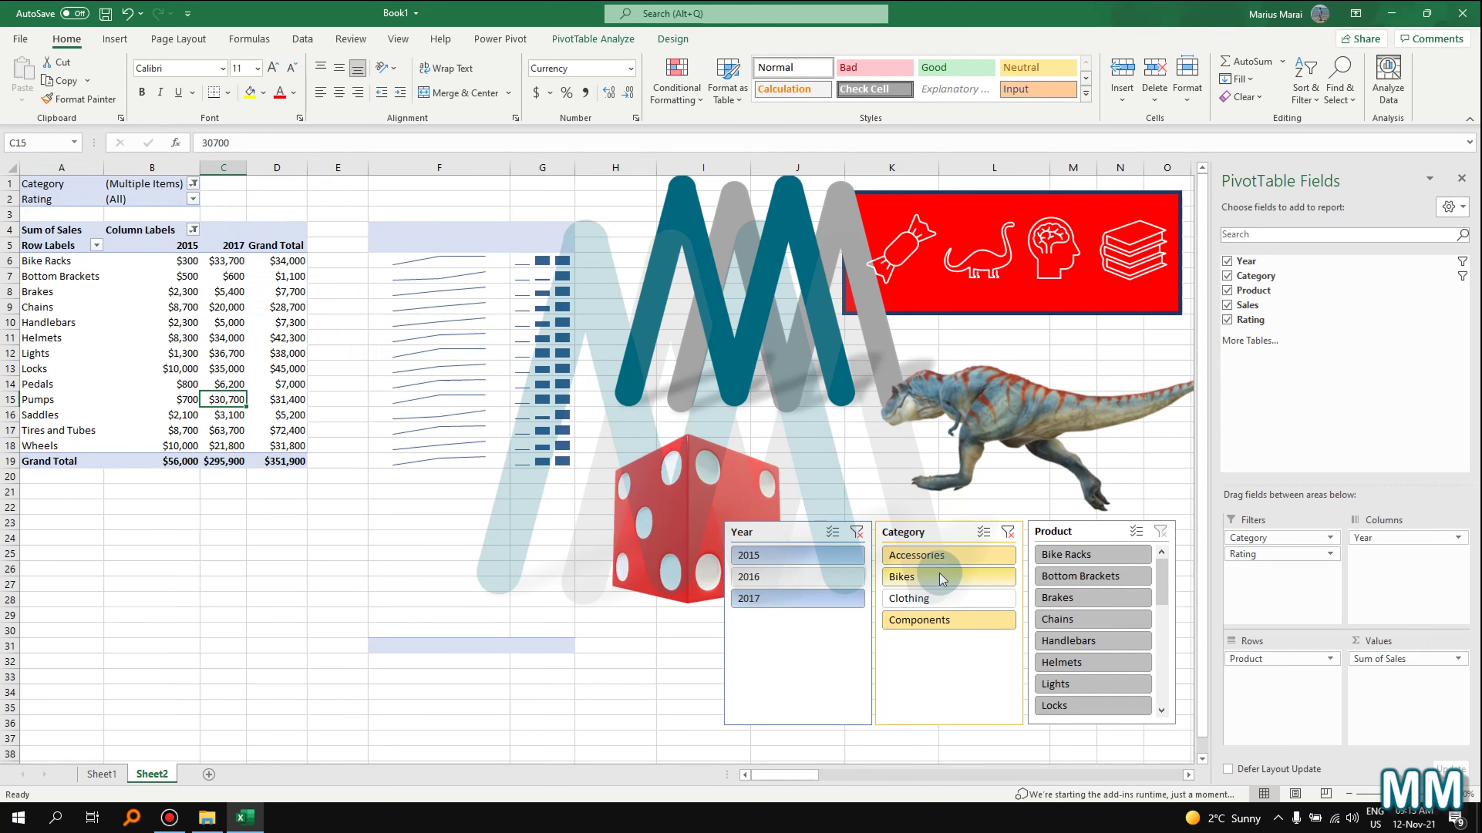
- Clear the Year and Category slicer filters and hide the PivotTable Fields pane
left_click(858, 532)
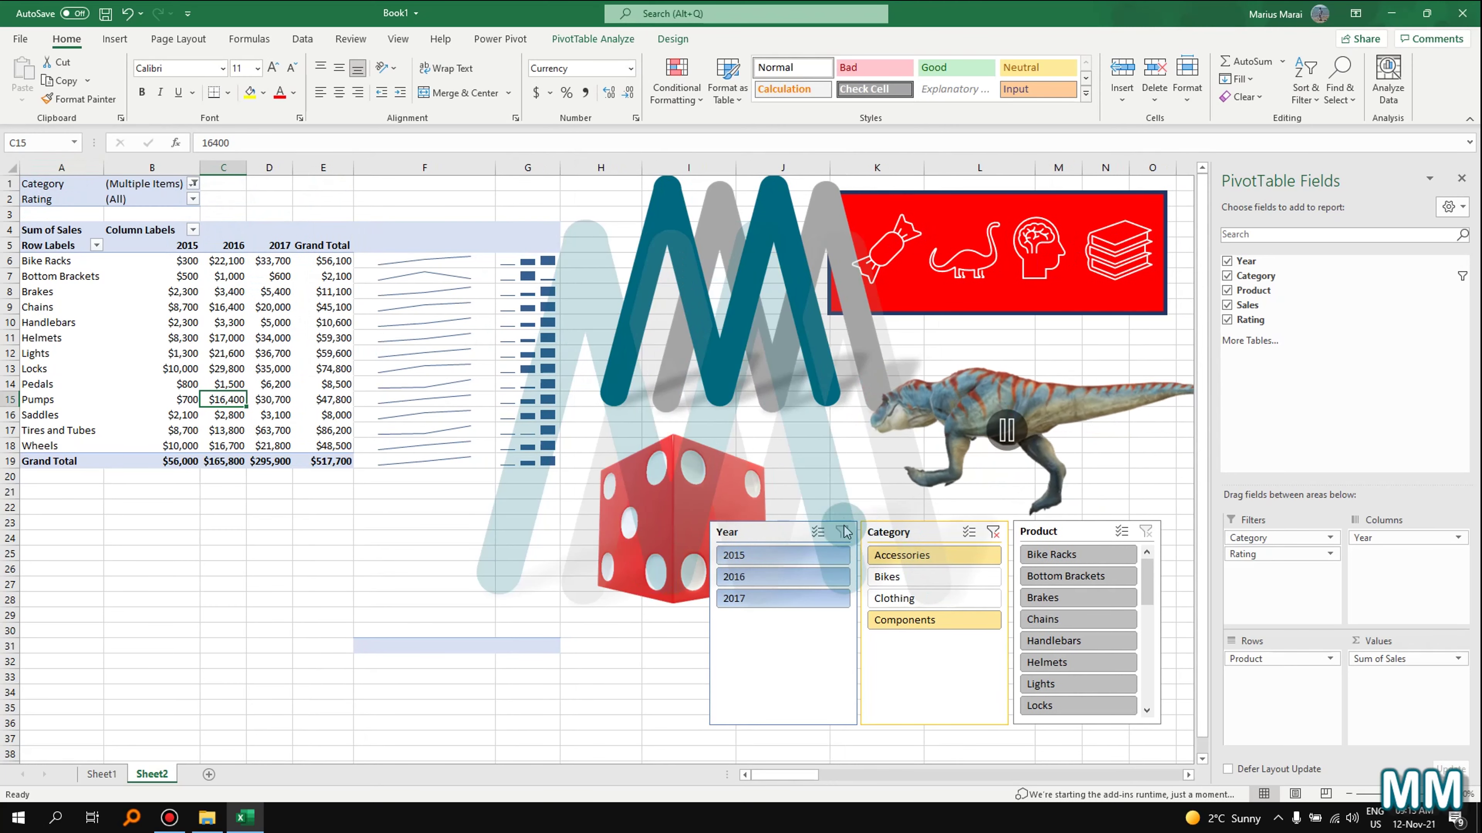
left_click(993, 532)
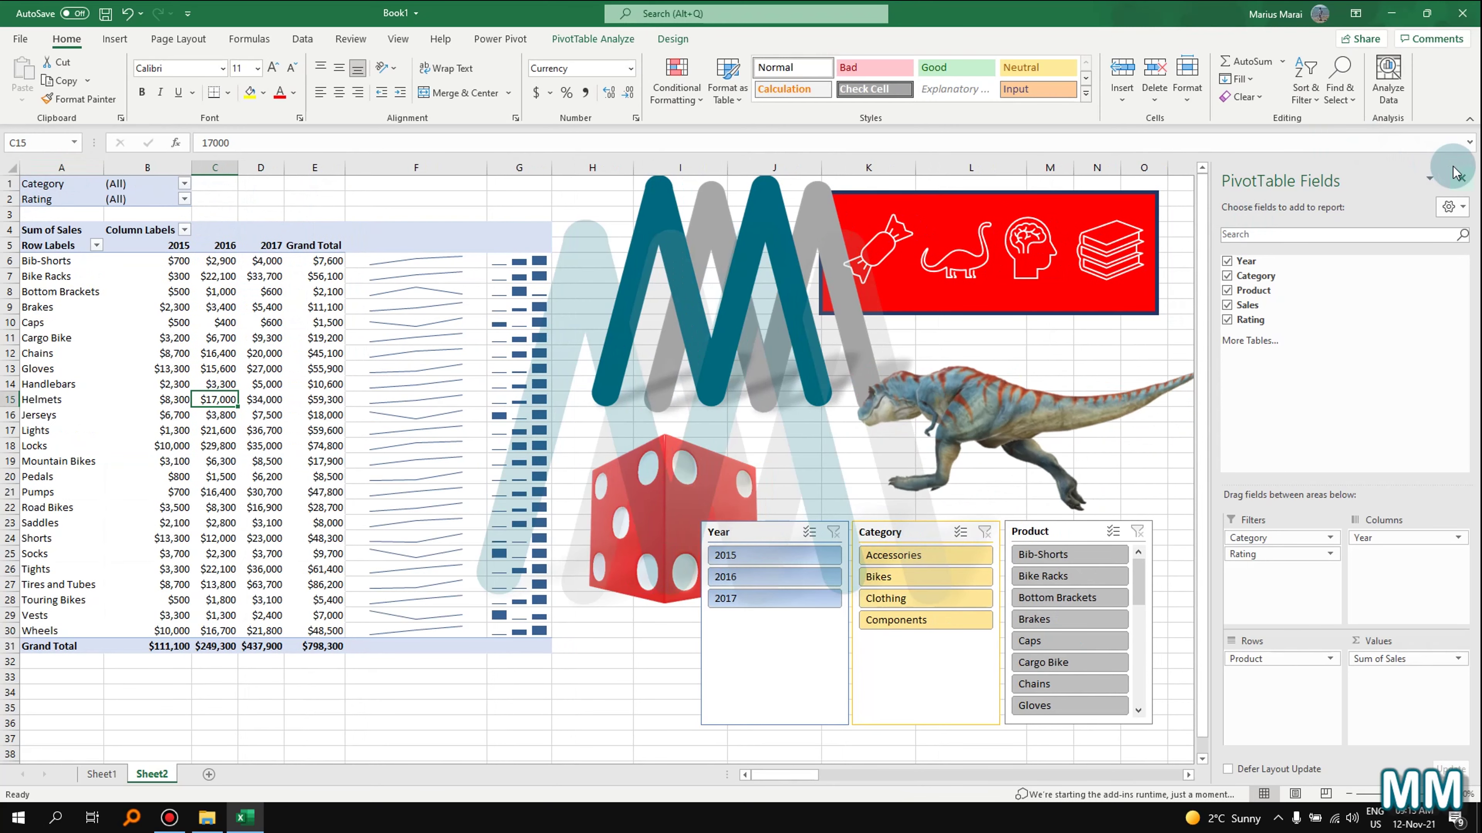
left_click(1461, 178)
left_click(109, 47)
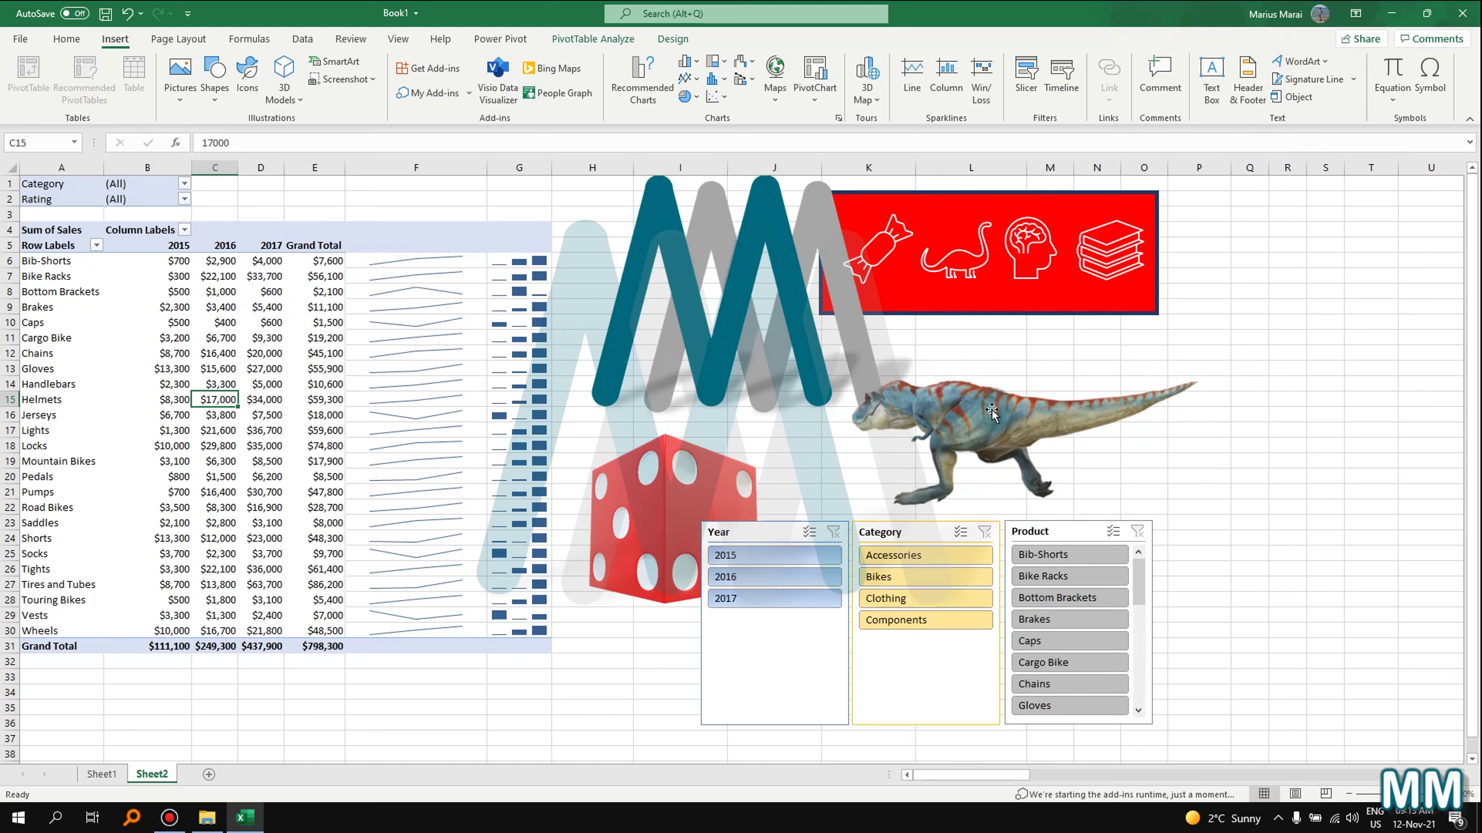
left_click(1461, 775)
left_click(1461, 775)
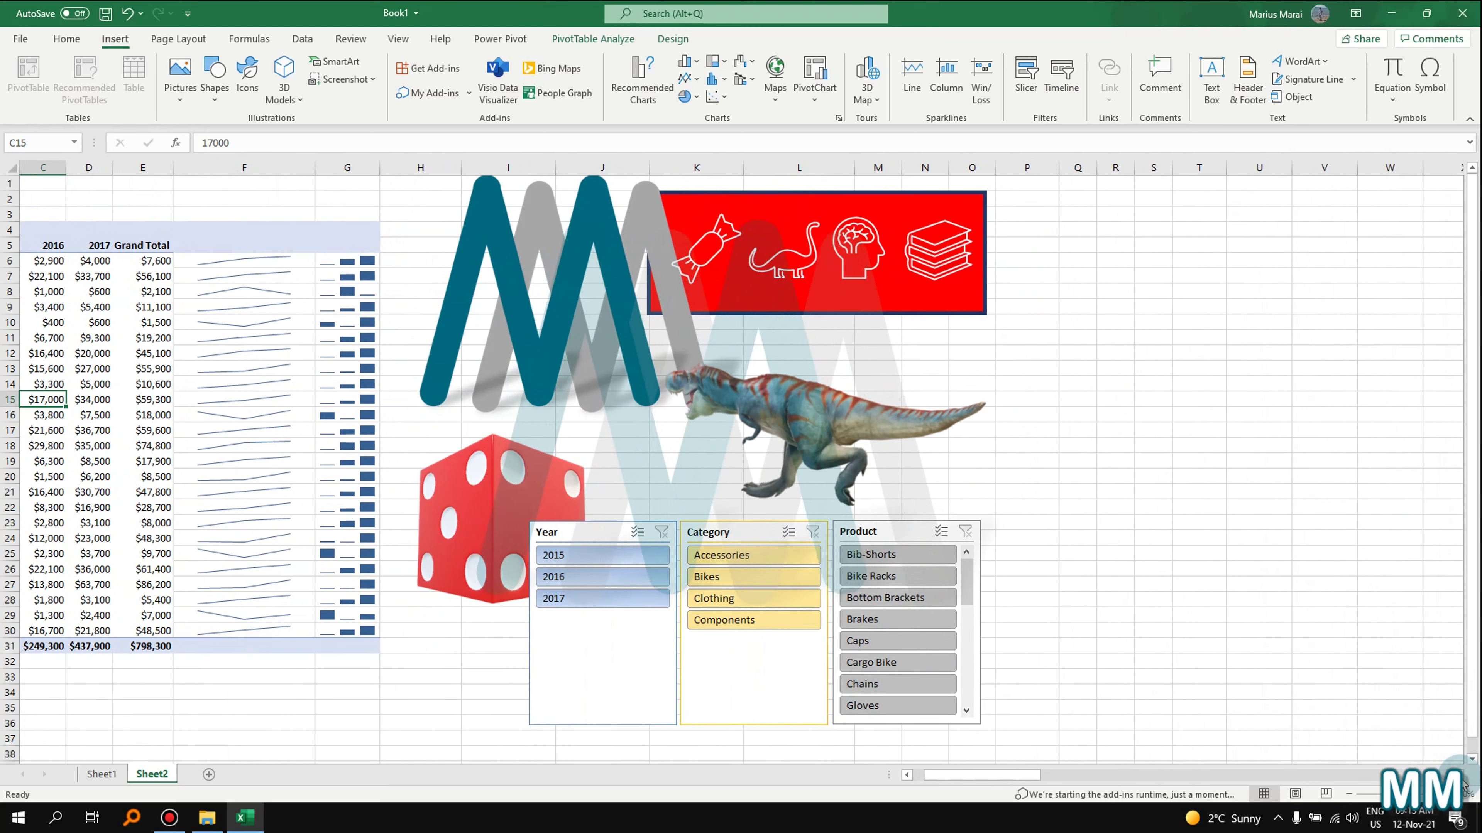
- Insert a Basic Chevron Process SmartArt and drag it right of the slicers
left_click(1461, 776)
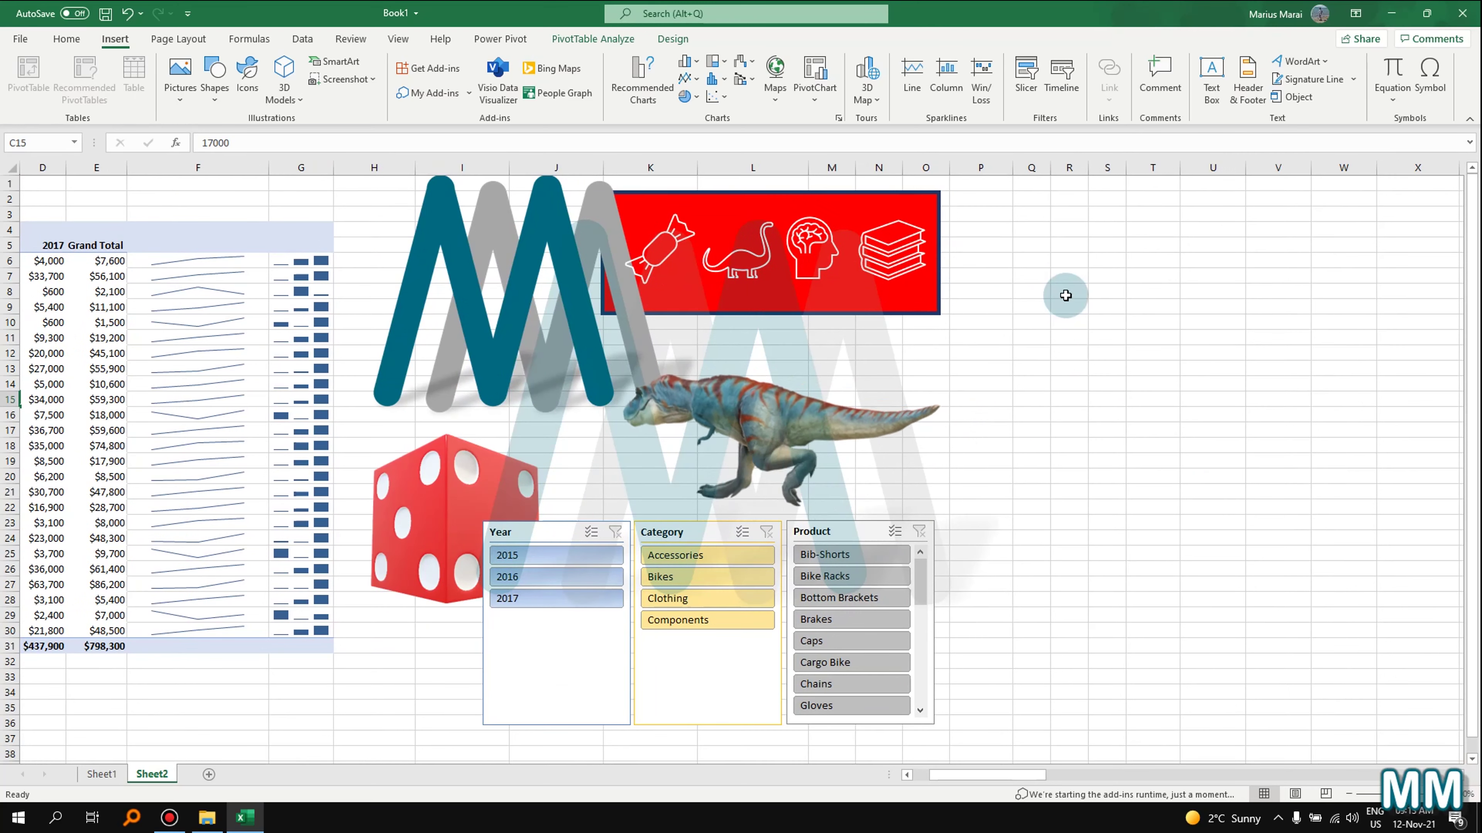
left_click(1042, 273)
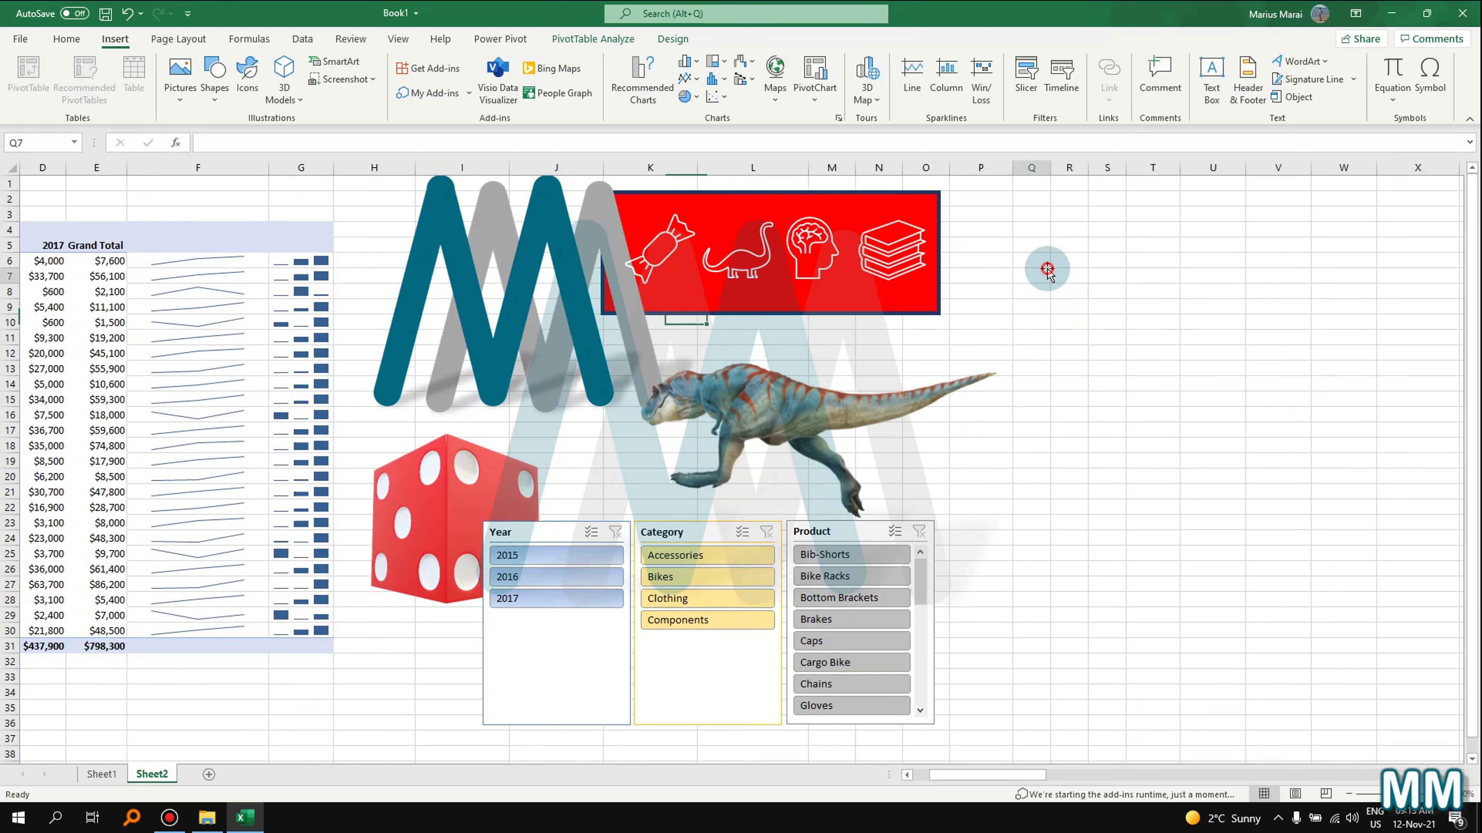
left_click(362, 63)
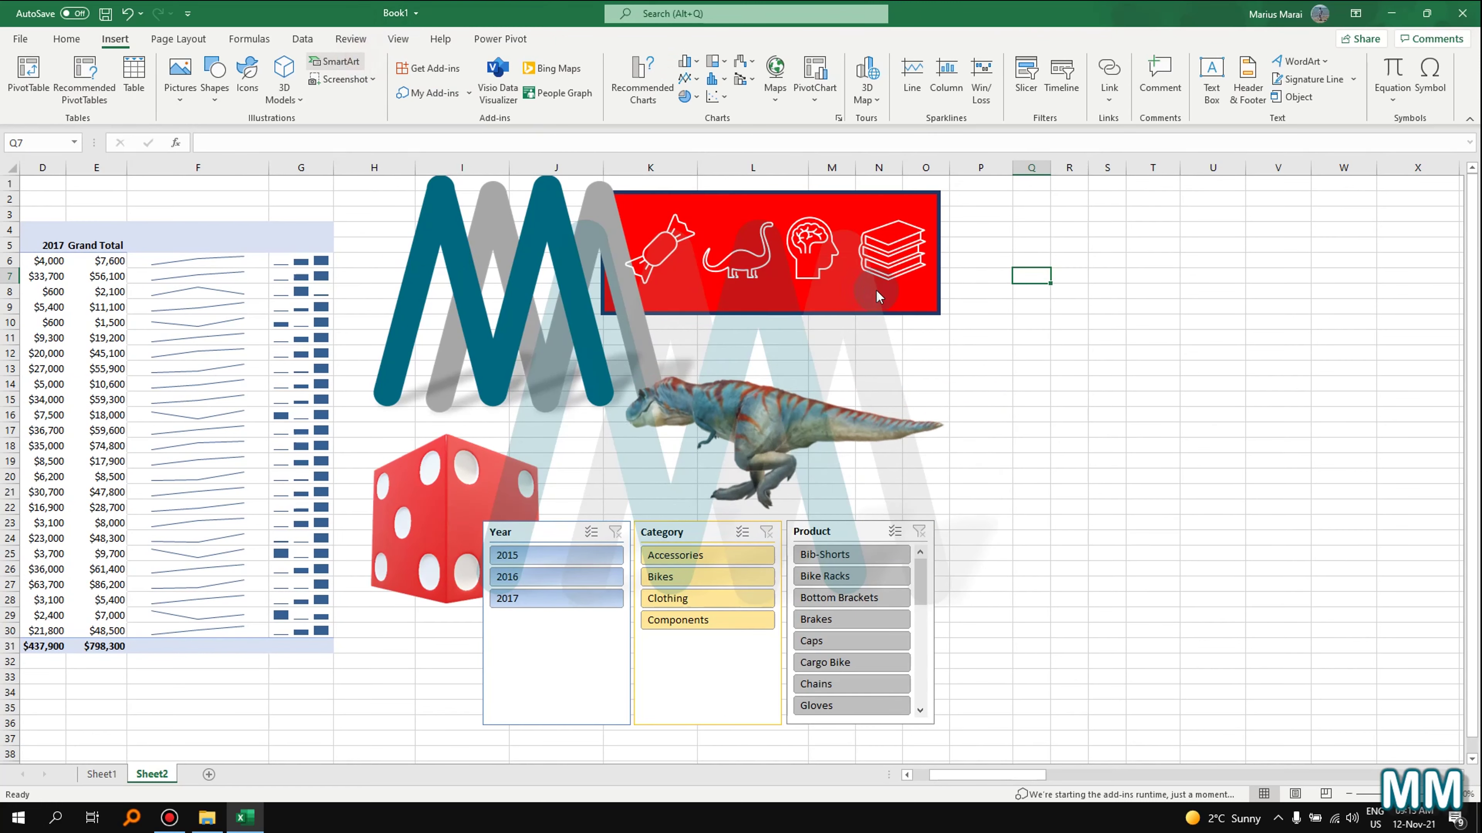
scroll(803, 340, "down", 5)
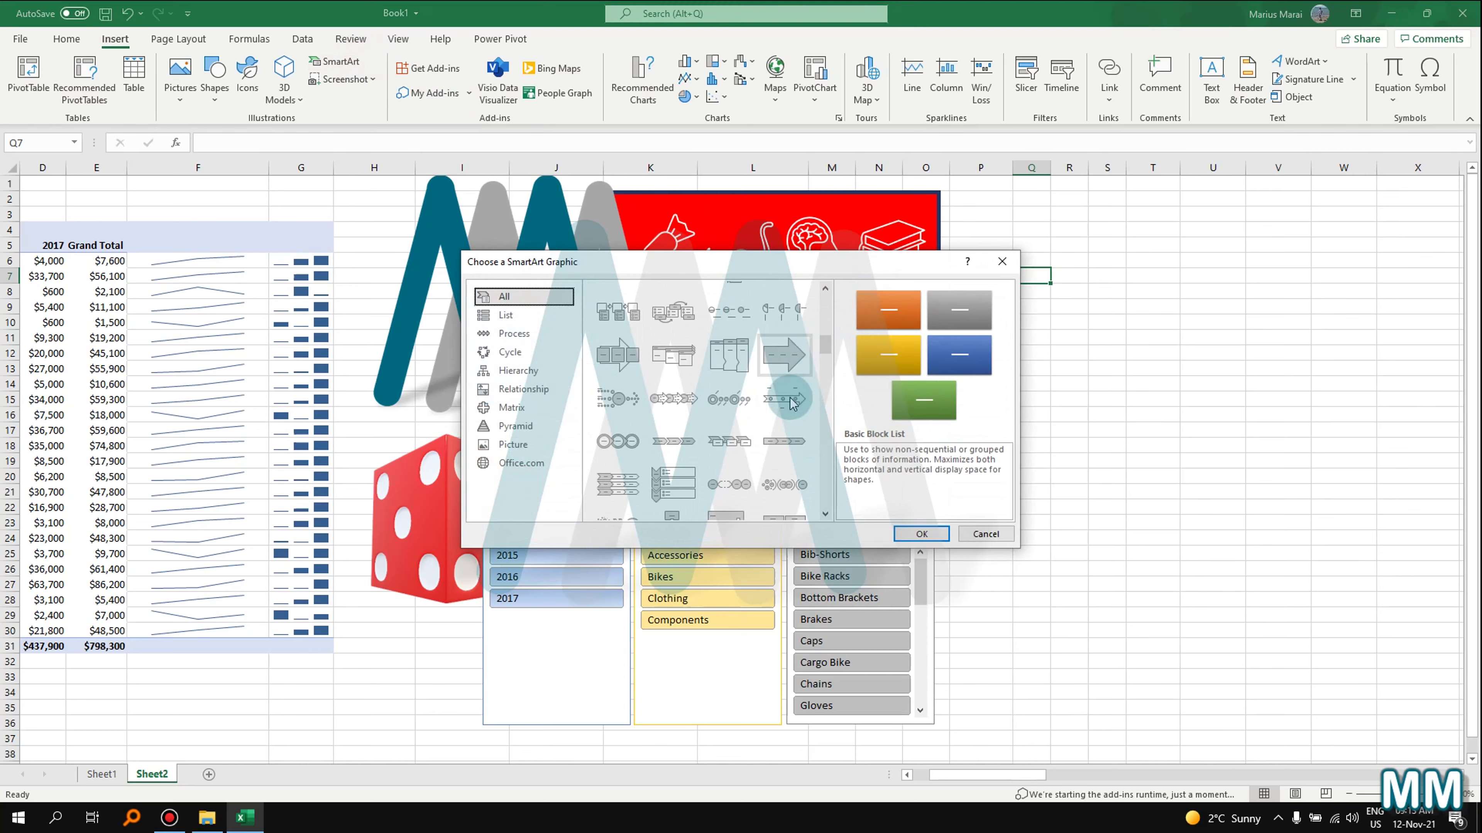
left_click(780, 437)
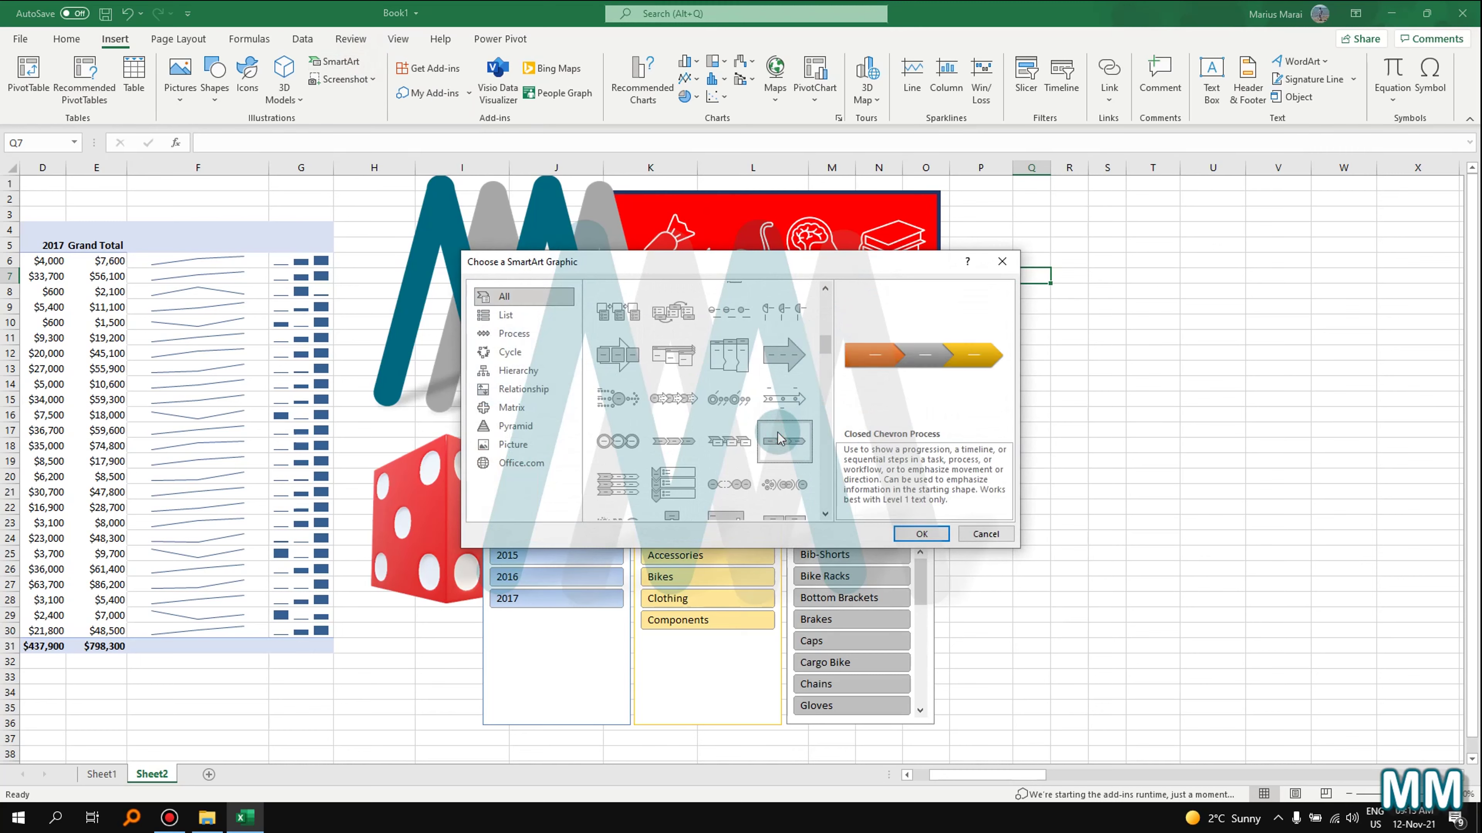
left_click(750, 441)
left_click(921, 534)
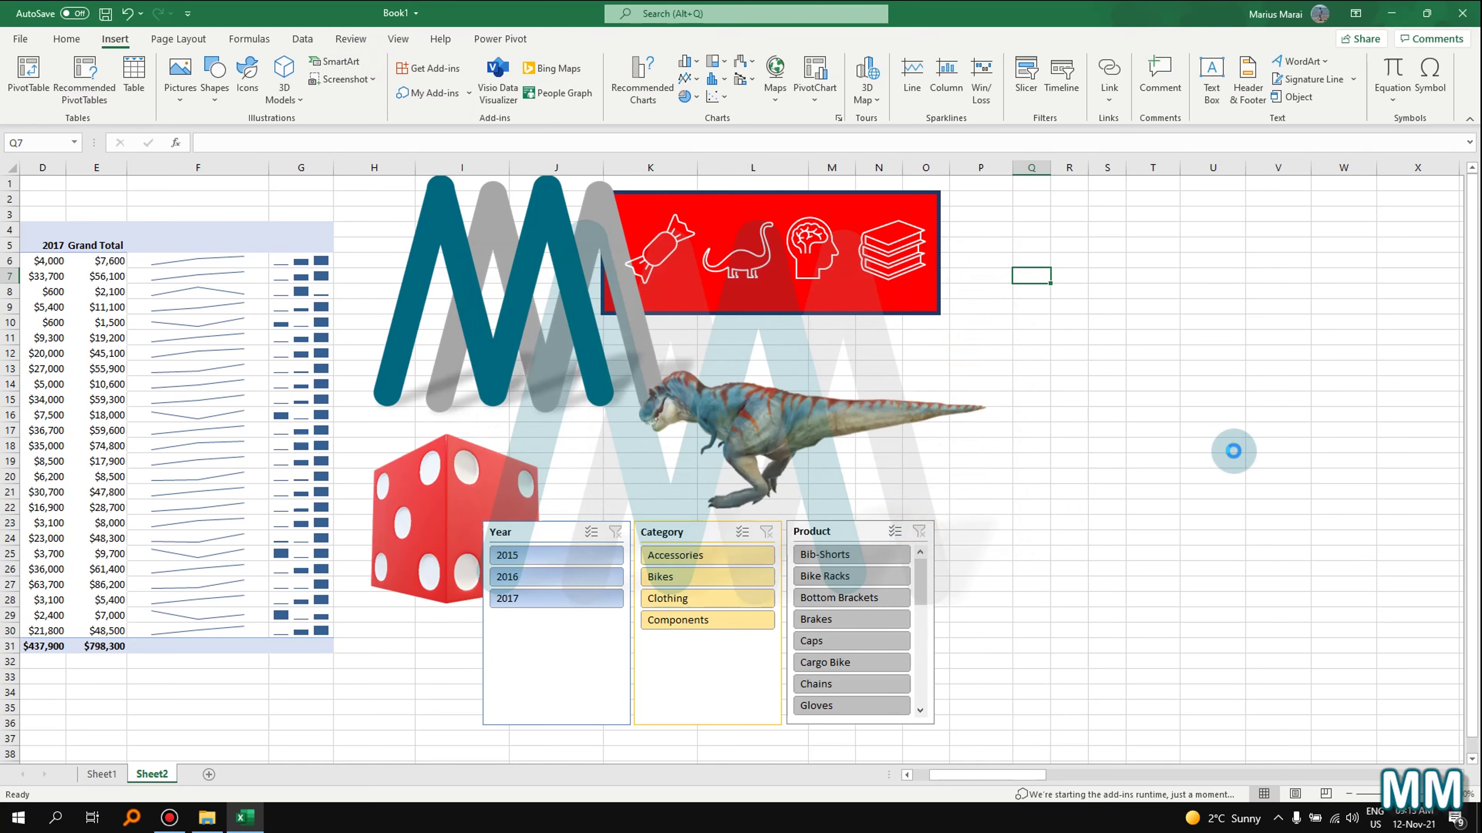
left_click_drag(670, 359, 1118, 314)
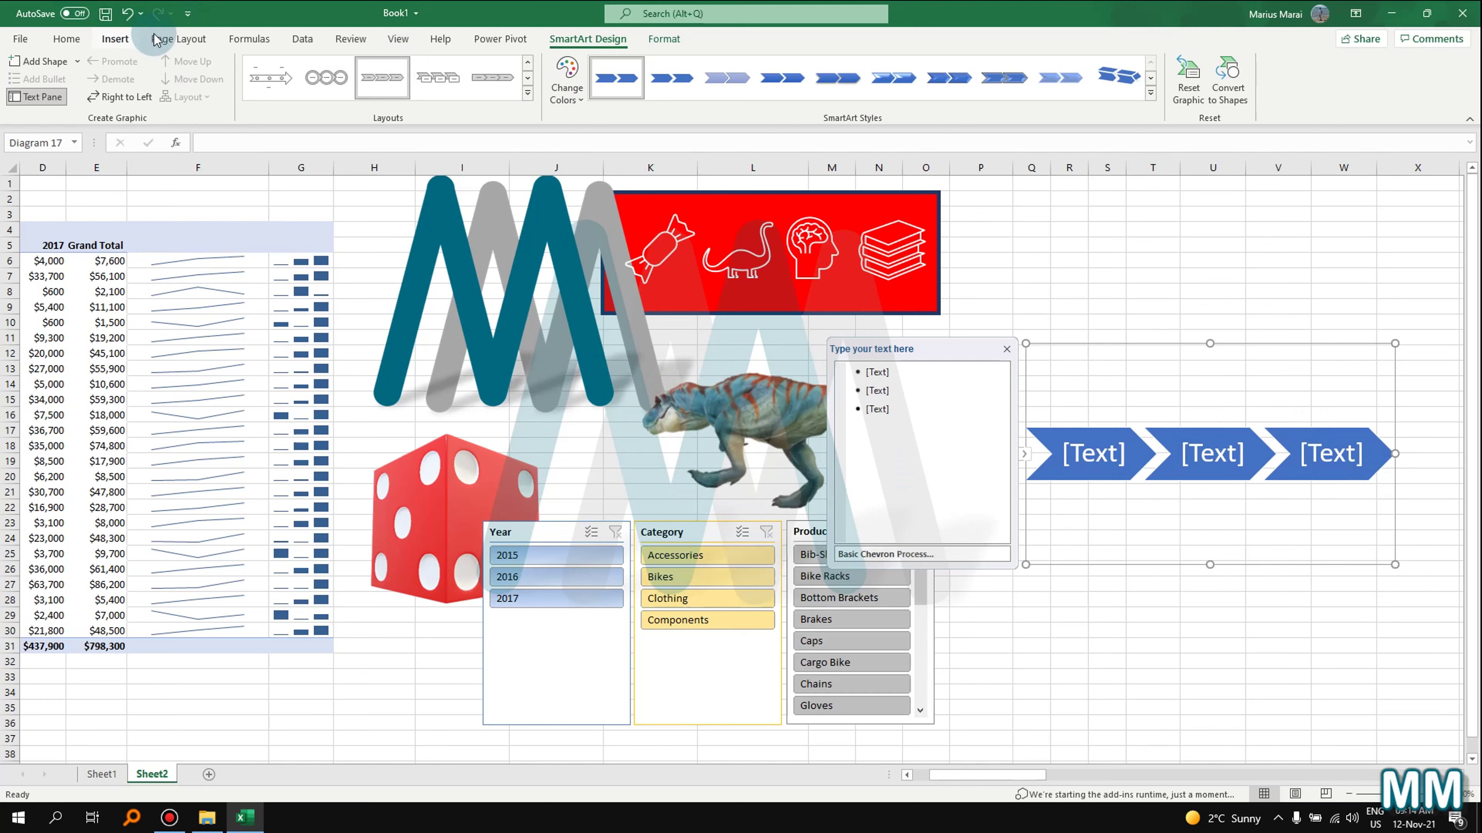
left_click(120, 40)
left_click(331, 64)
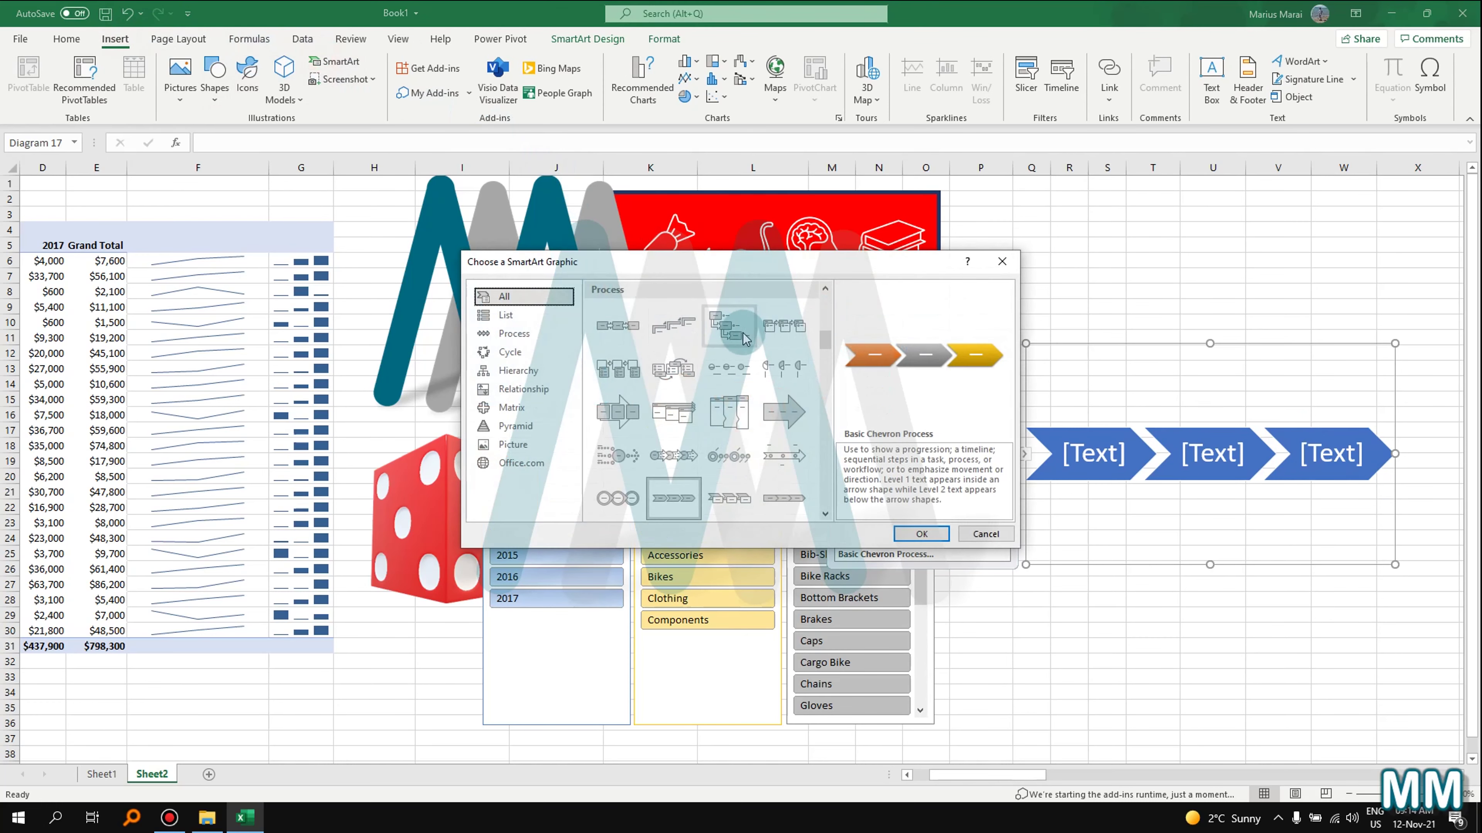
scroll(686, 372, "down", 5)
scroll(685, 372, "down", 15)
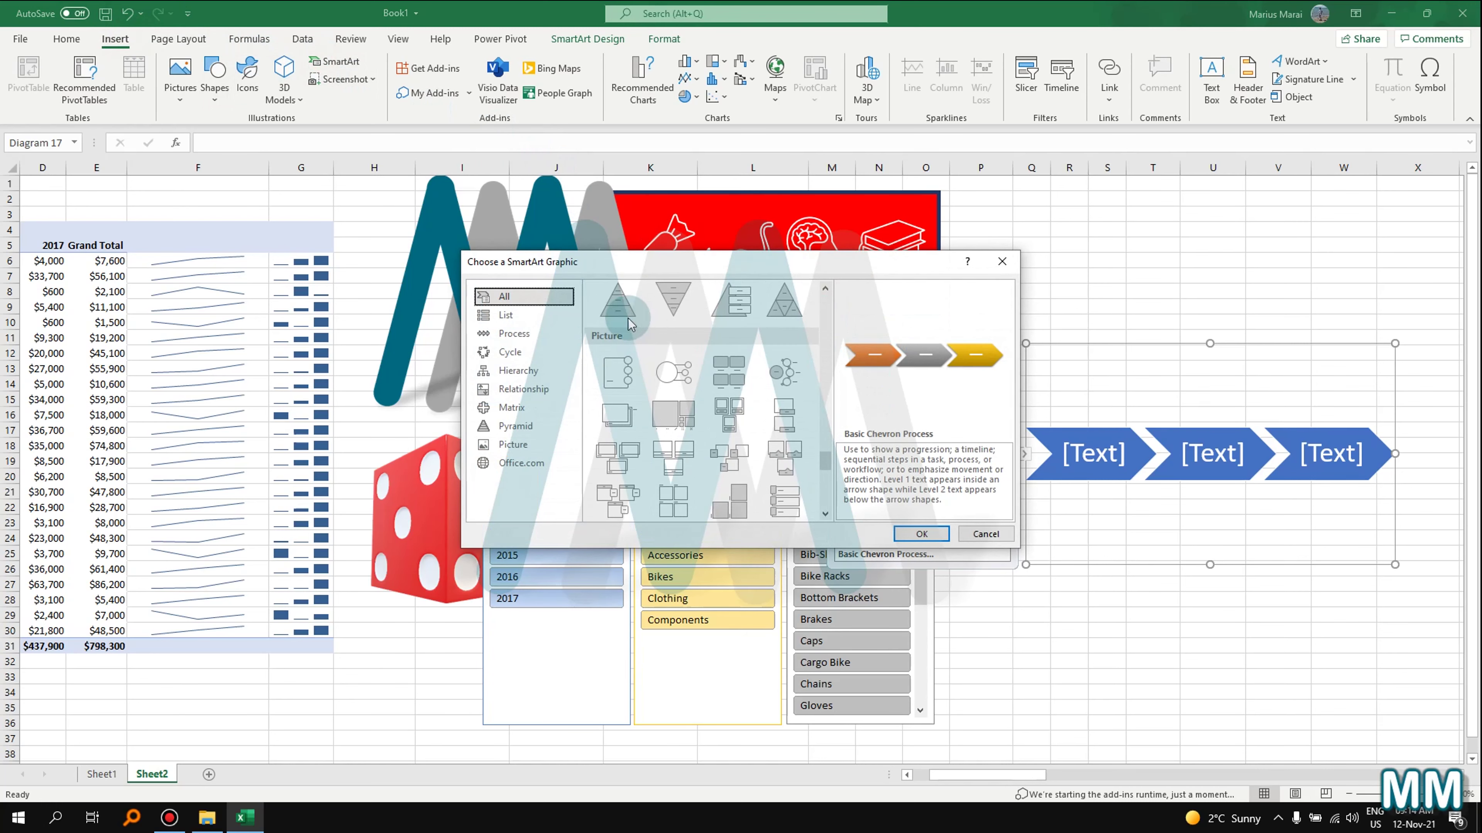
left_click(505, 337)
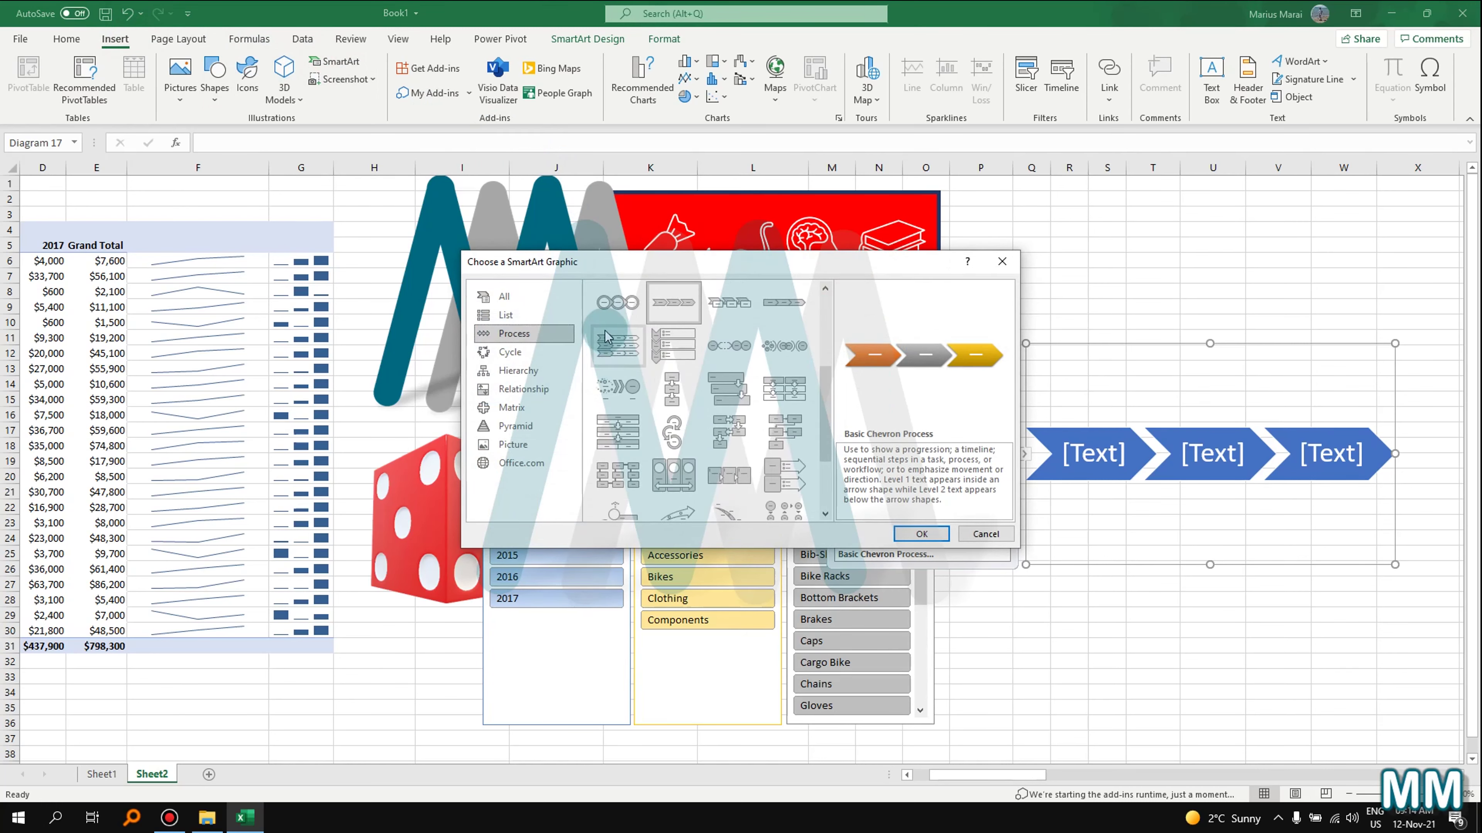
scroll(618, 351, "down", 2)
scroll(623, 342, "up", 3)
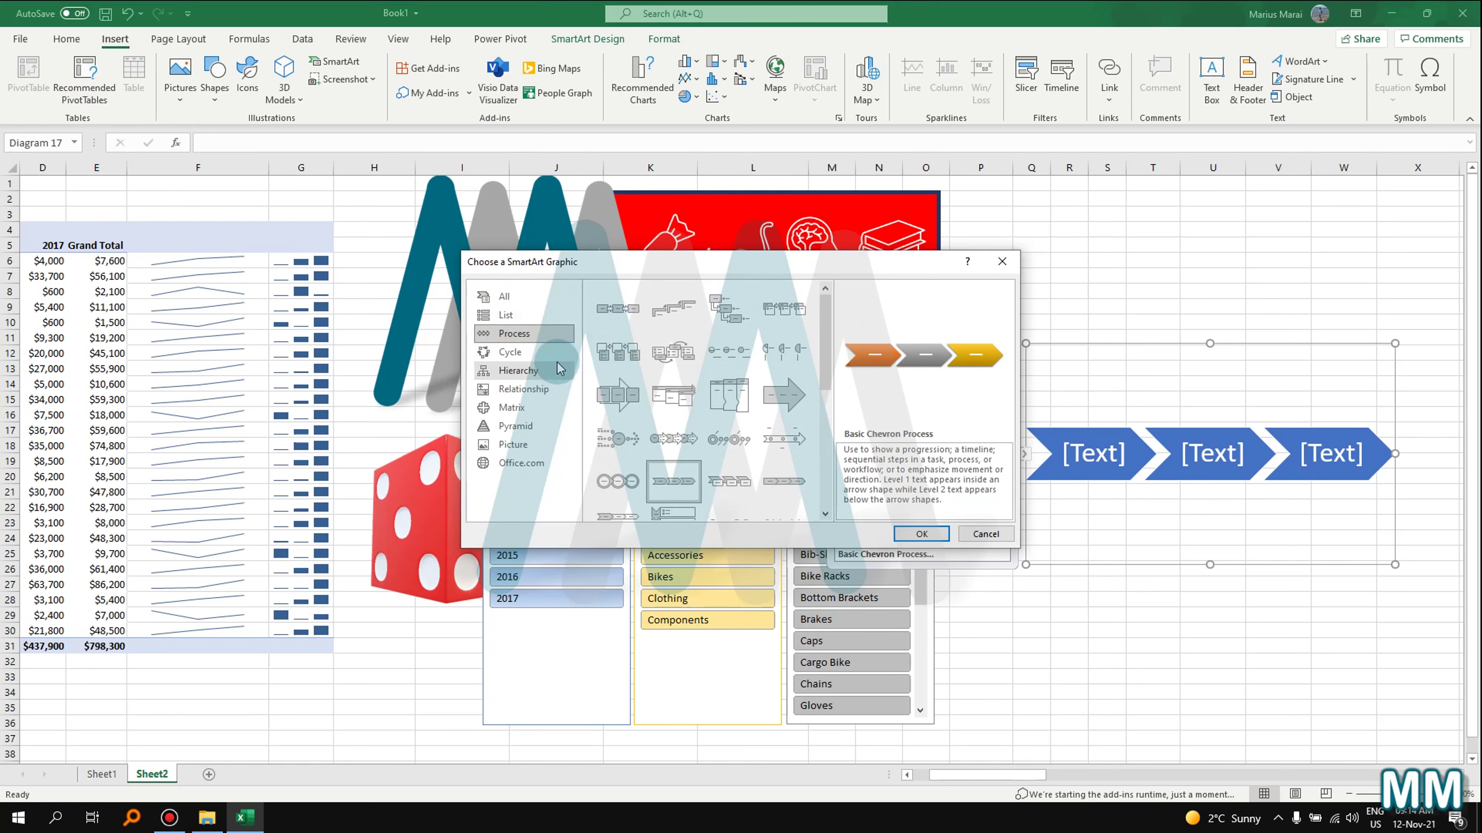
left_click(518, 371)
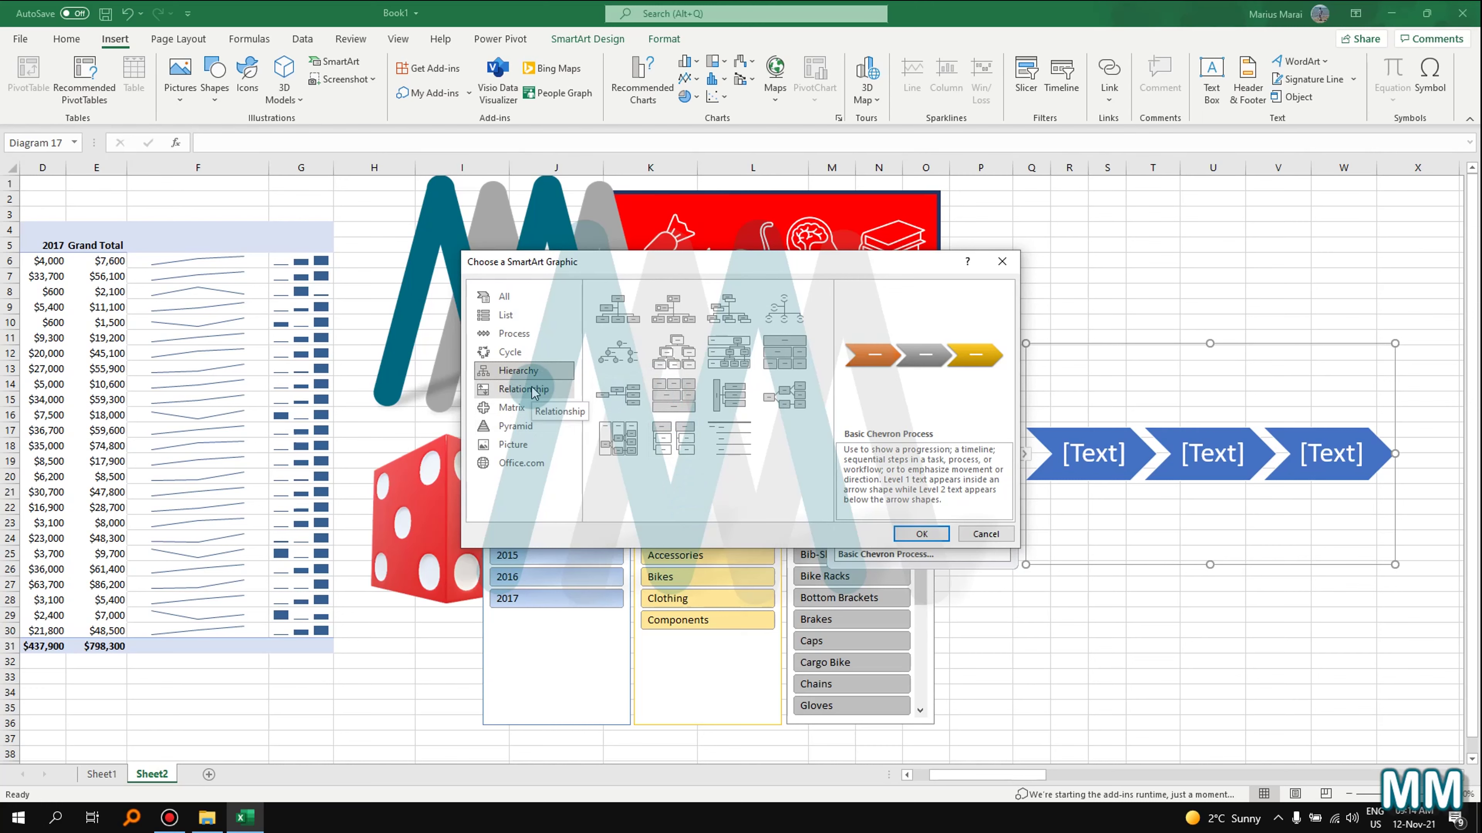
left_click(515, 426)
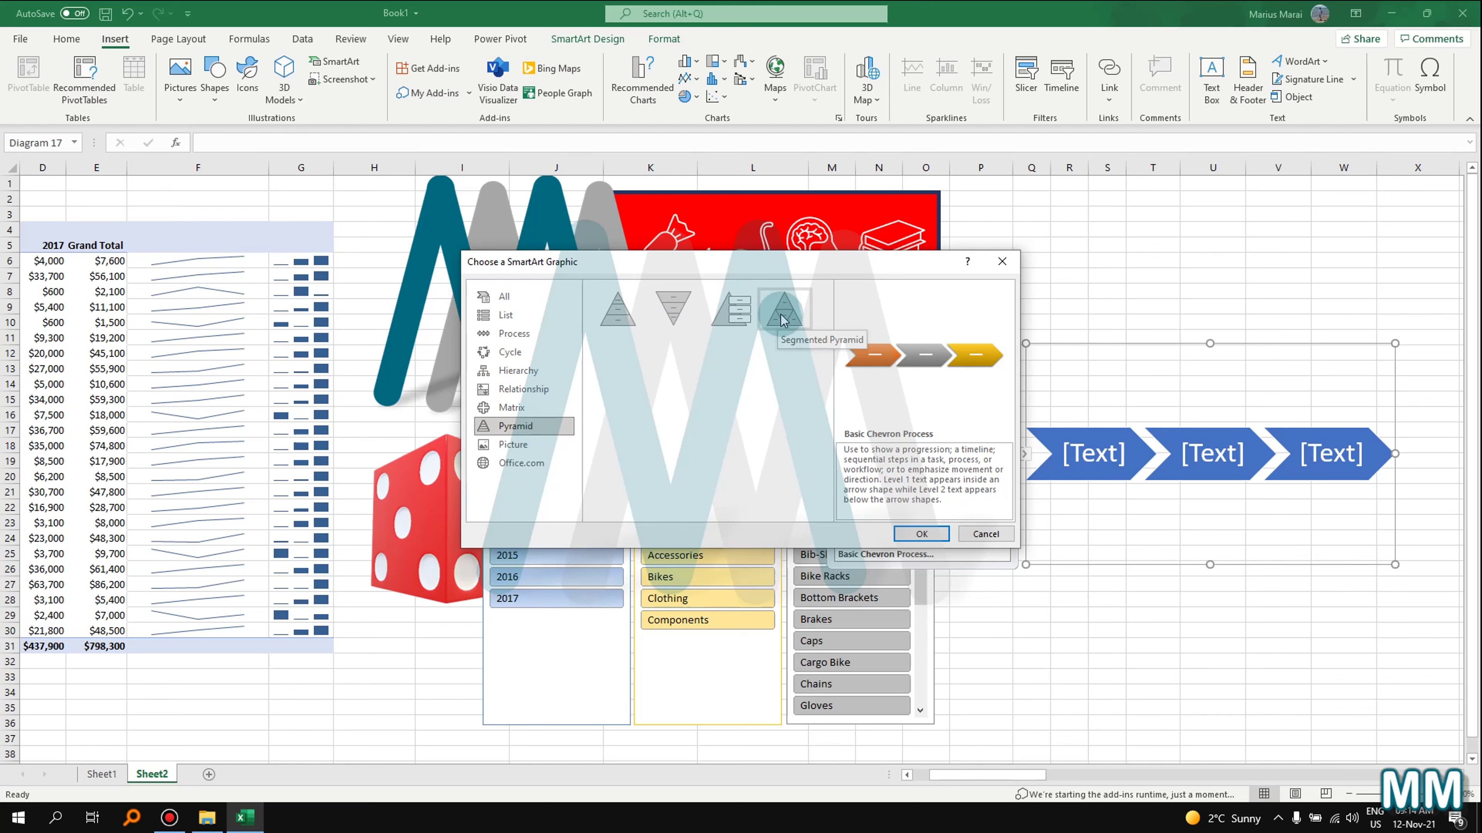
left_click(985, 534)
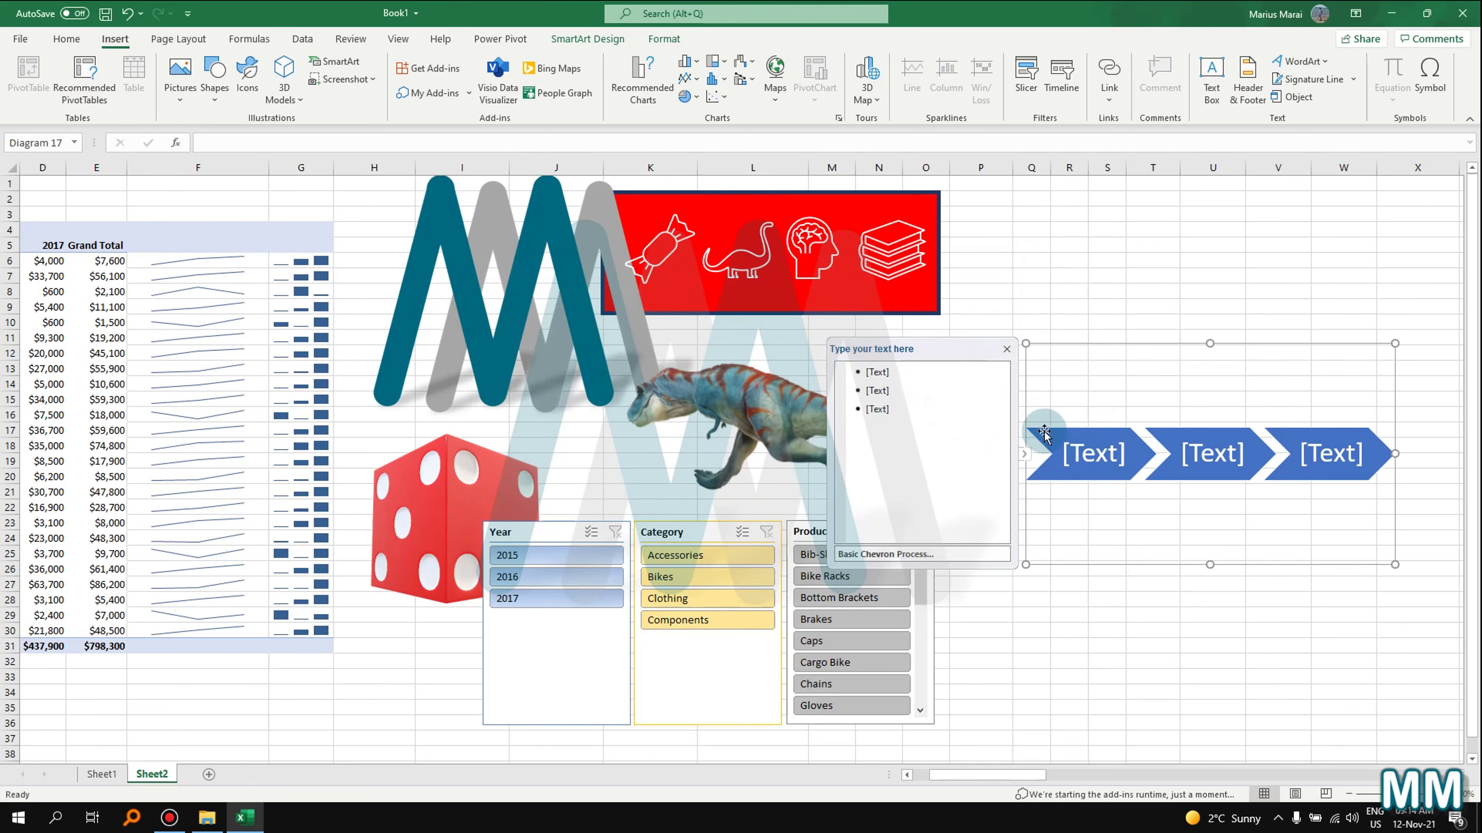
left_click(1088, 454)
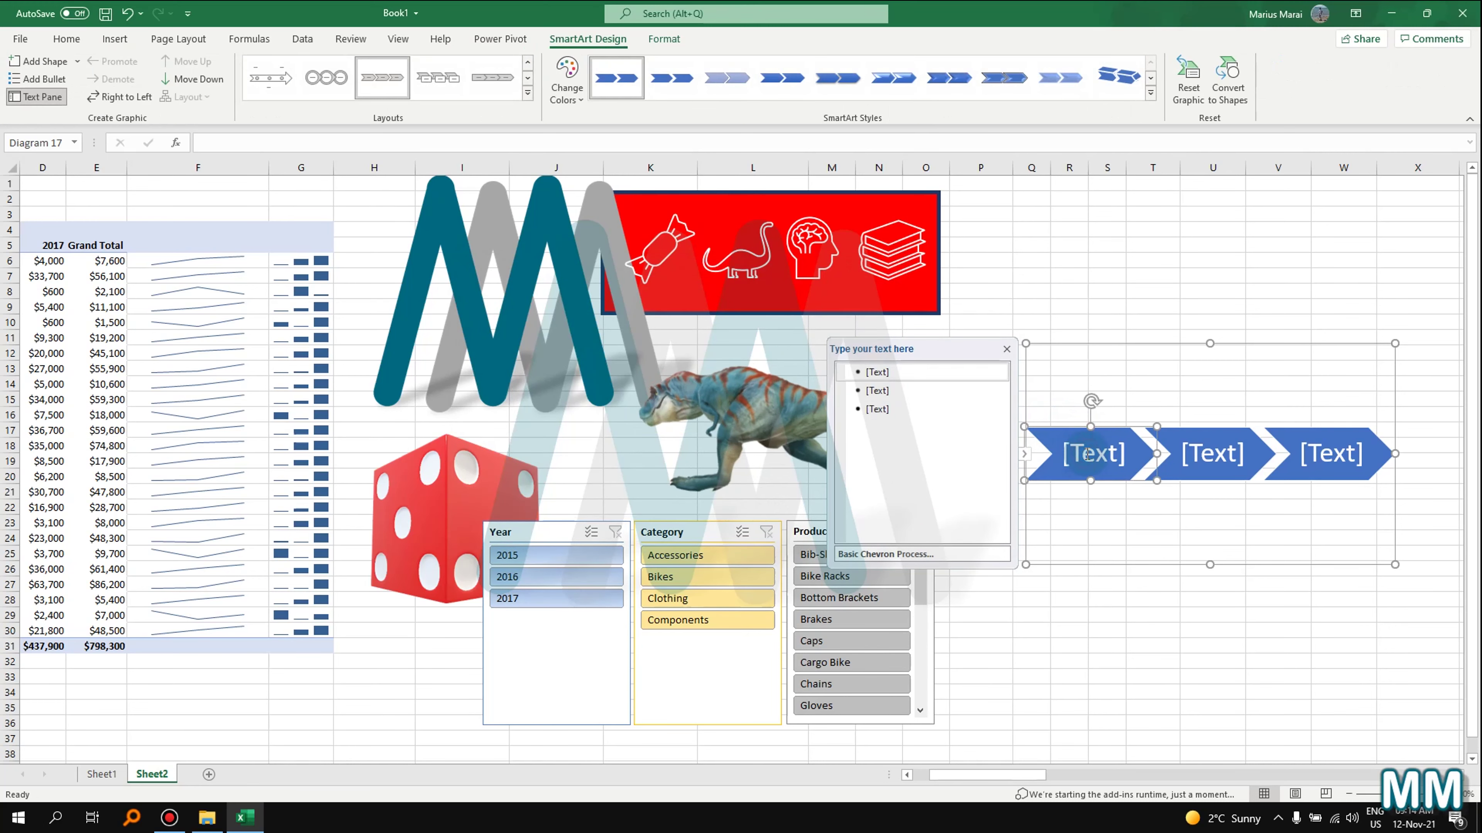
- Type Test 1, Test 2 and Test 3 into the three chevron labels
left_click(871, 372)
left_click(910, 374)
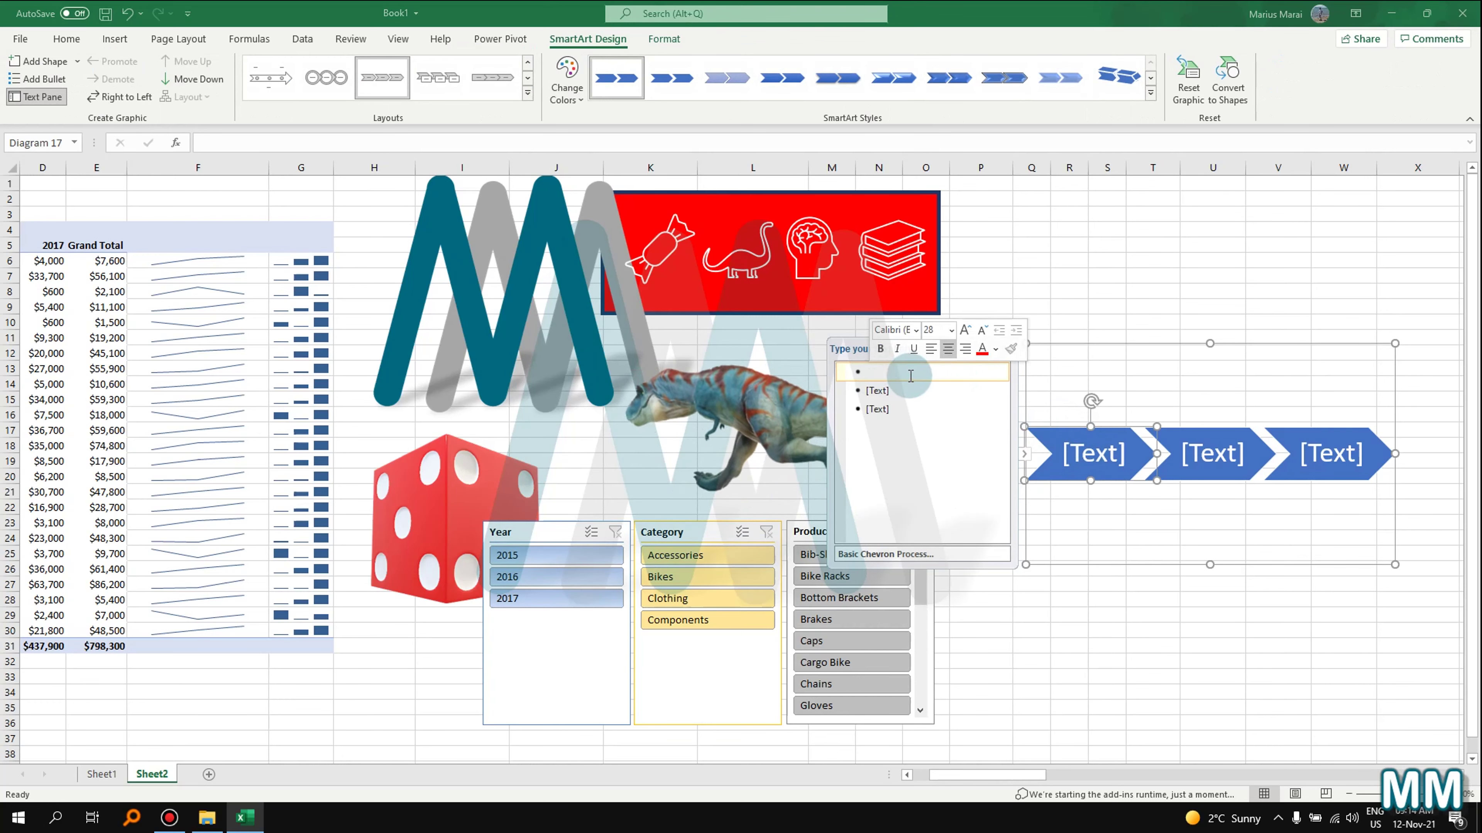
type("Tes")
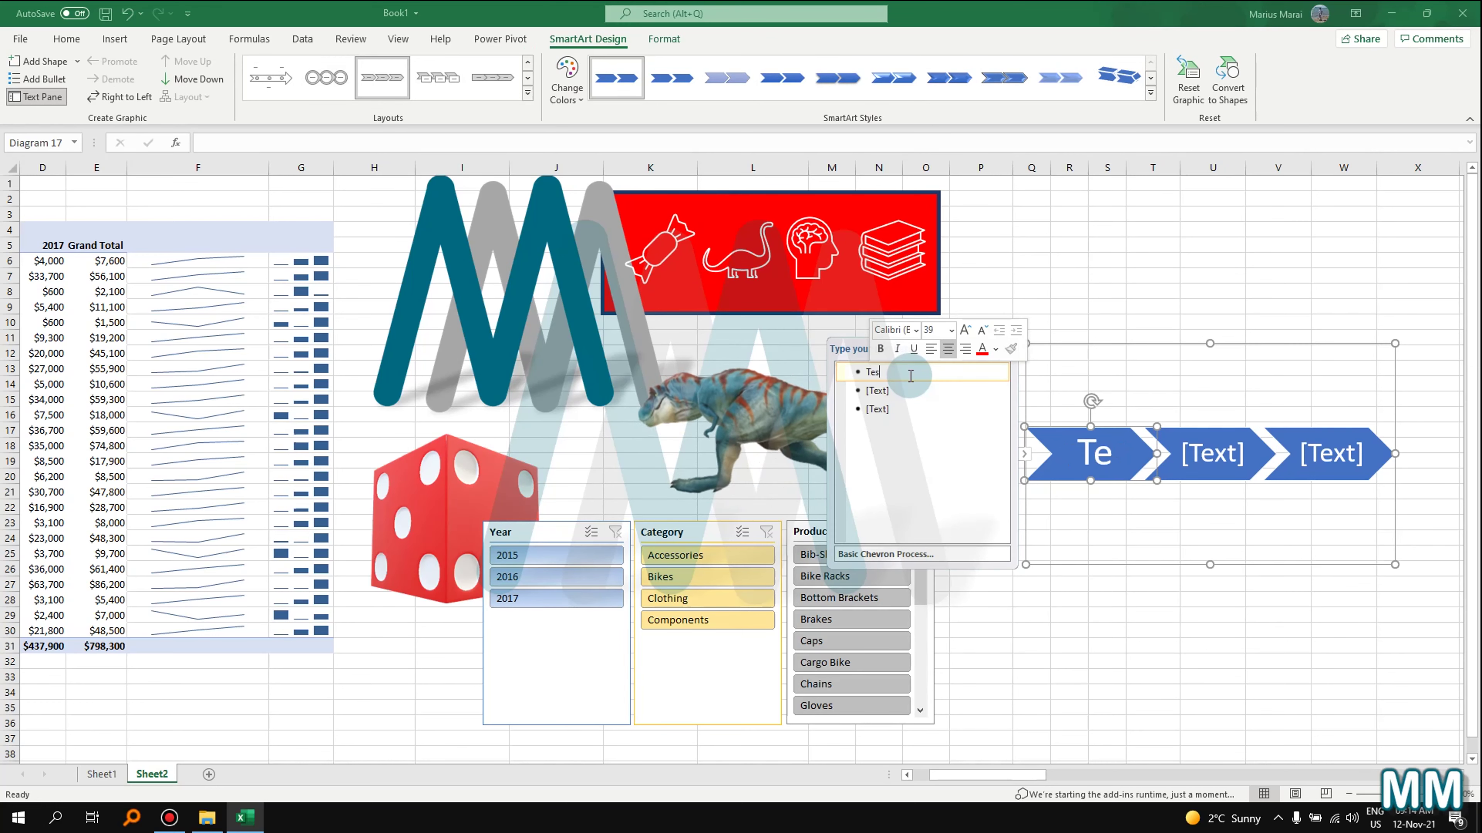
type("t 1")
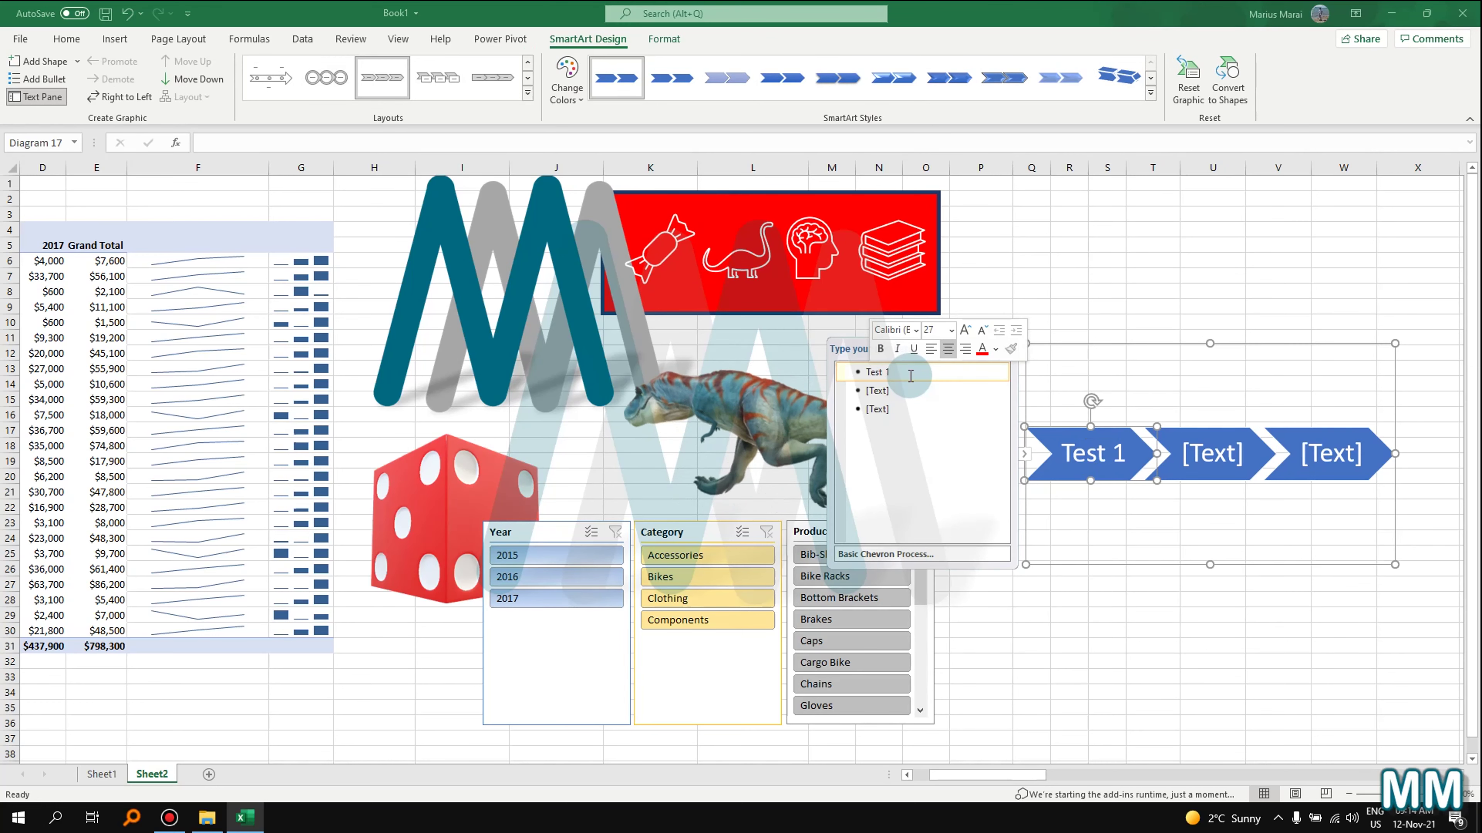
left_click(900, 388)
type("Test 2")
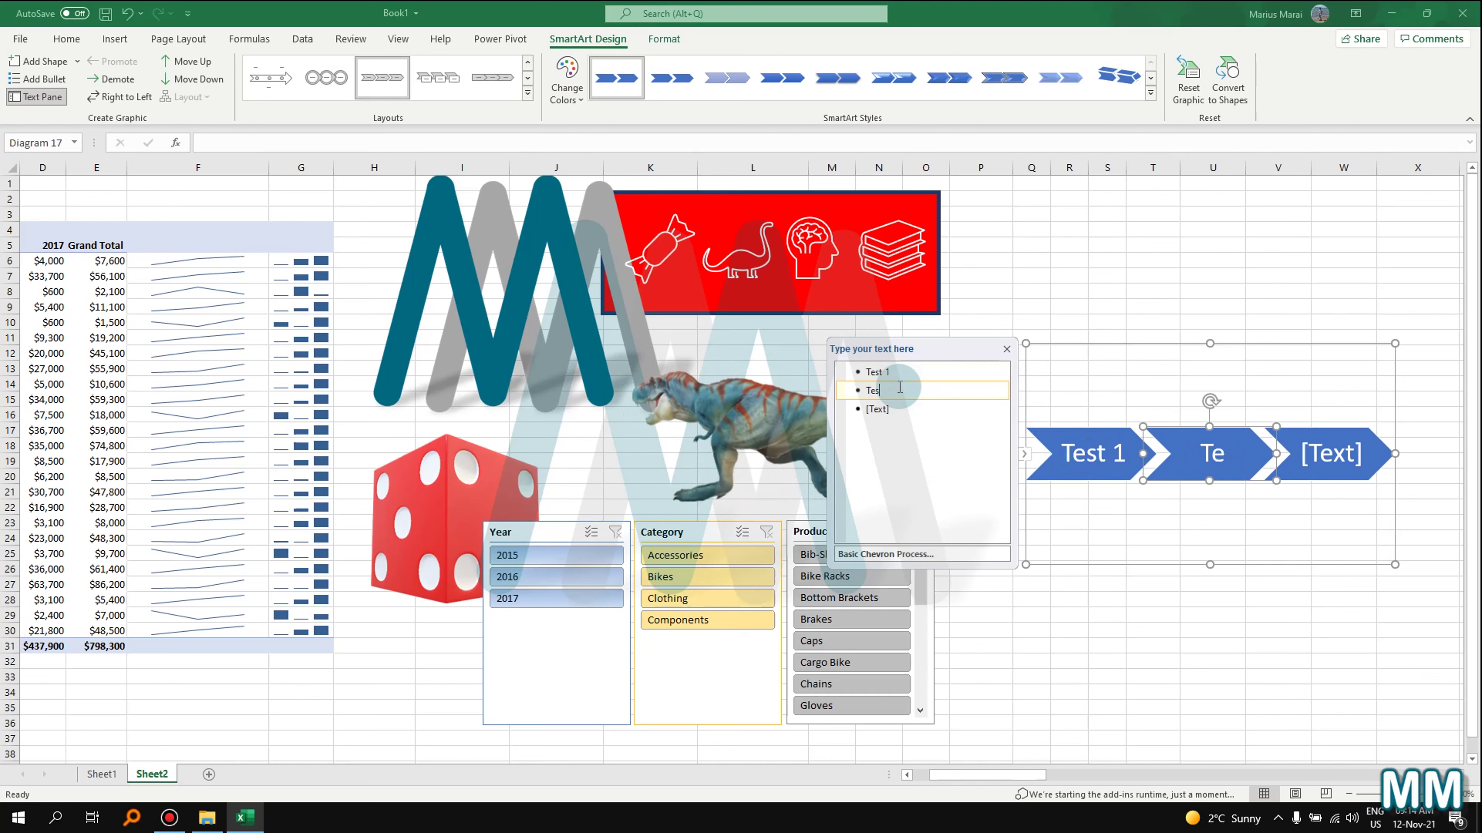
left_click(920, 407)
type("Test 3")
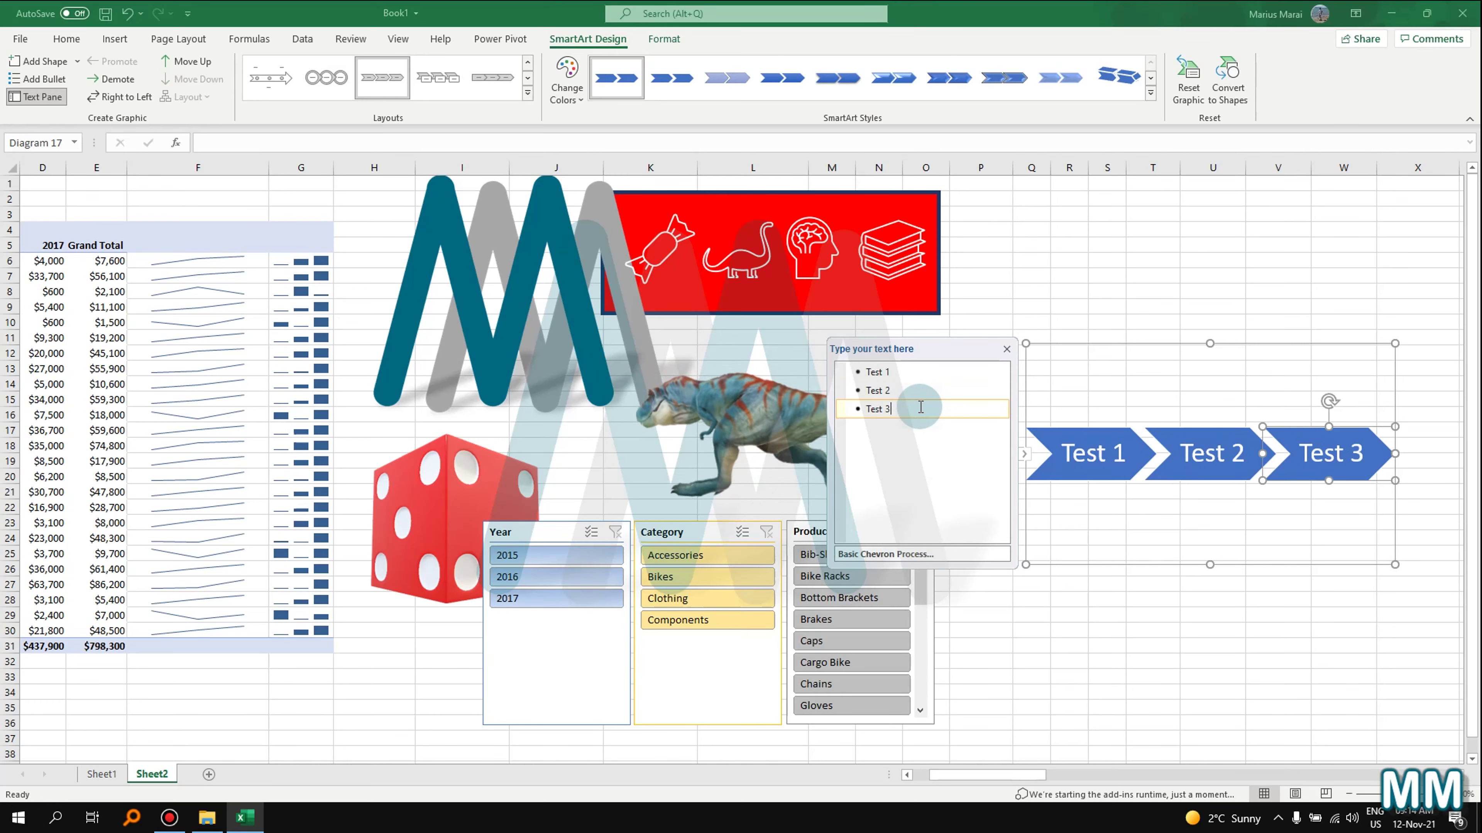
left_click(1166, 645)
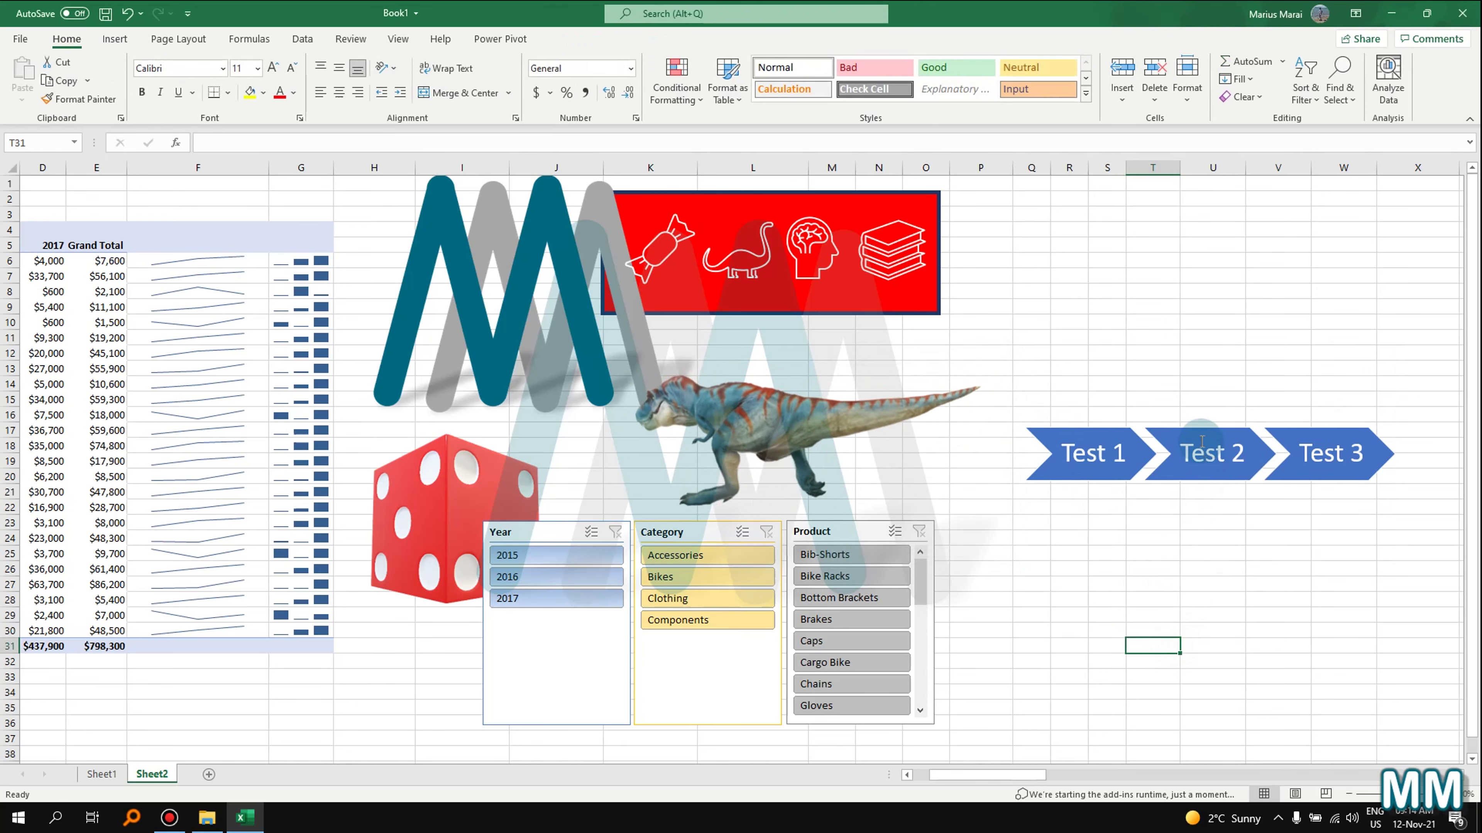
left_click(1189, 438)
- Apply a flat beveled SmartArt style to the chevron diagram after trying 3-D styles
left_click(1191, 363)
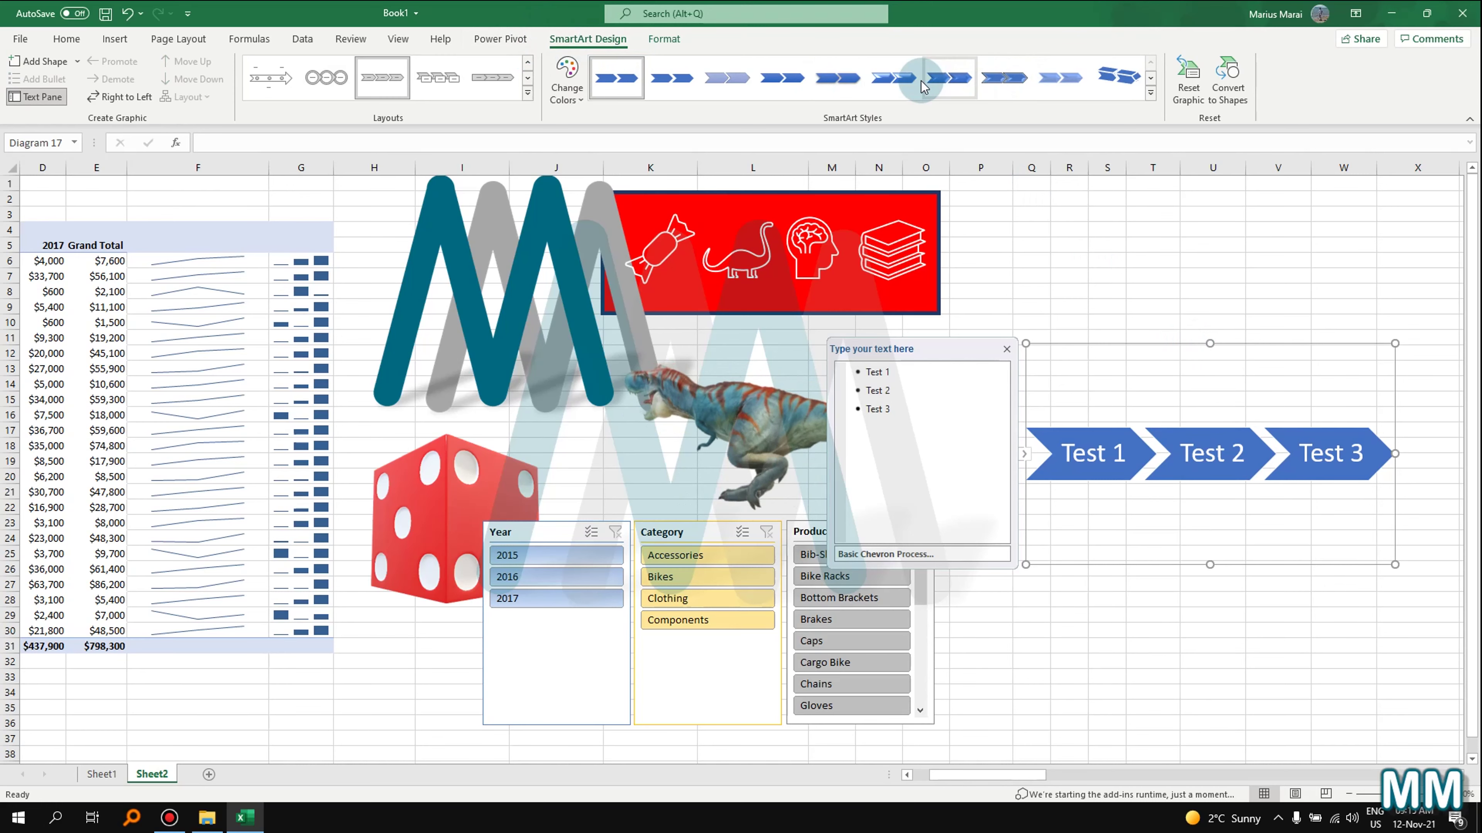
left_click(934, 80)
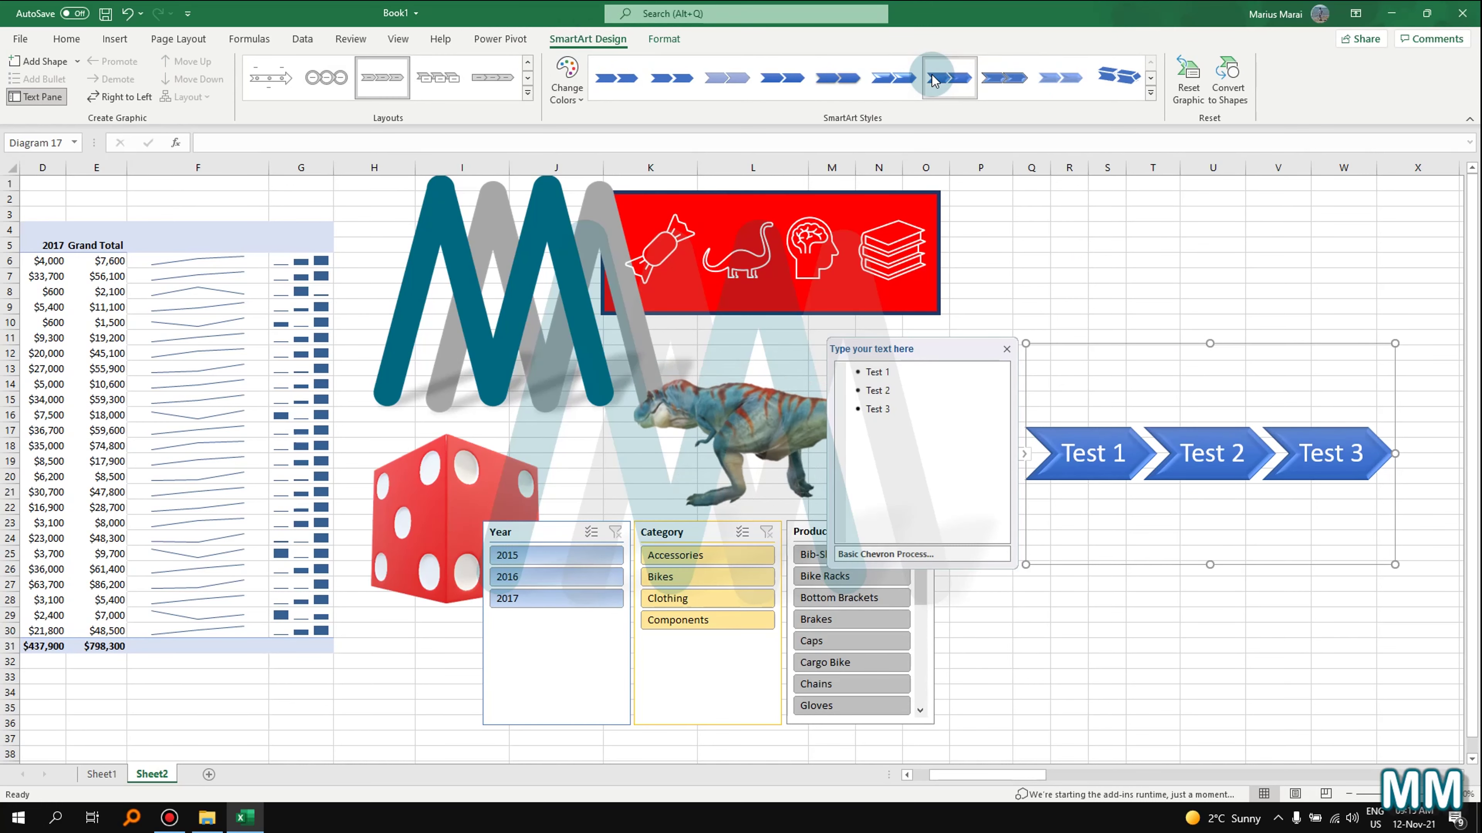
left_click(1120, 76)
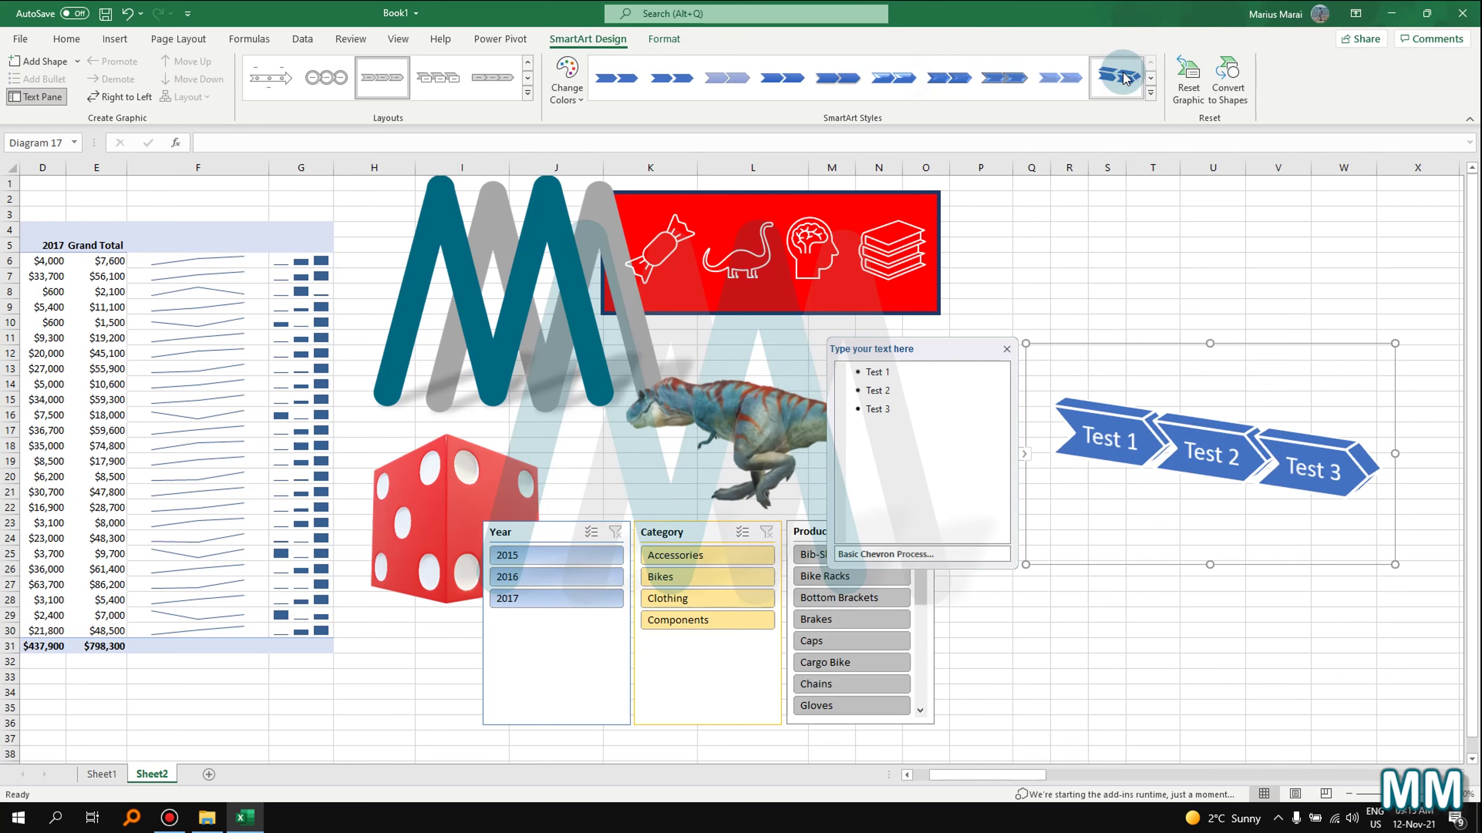
left_click(848, 85)
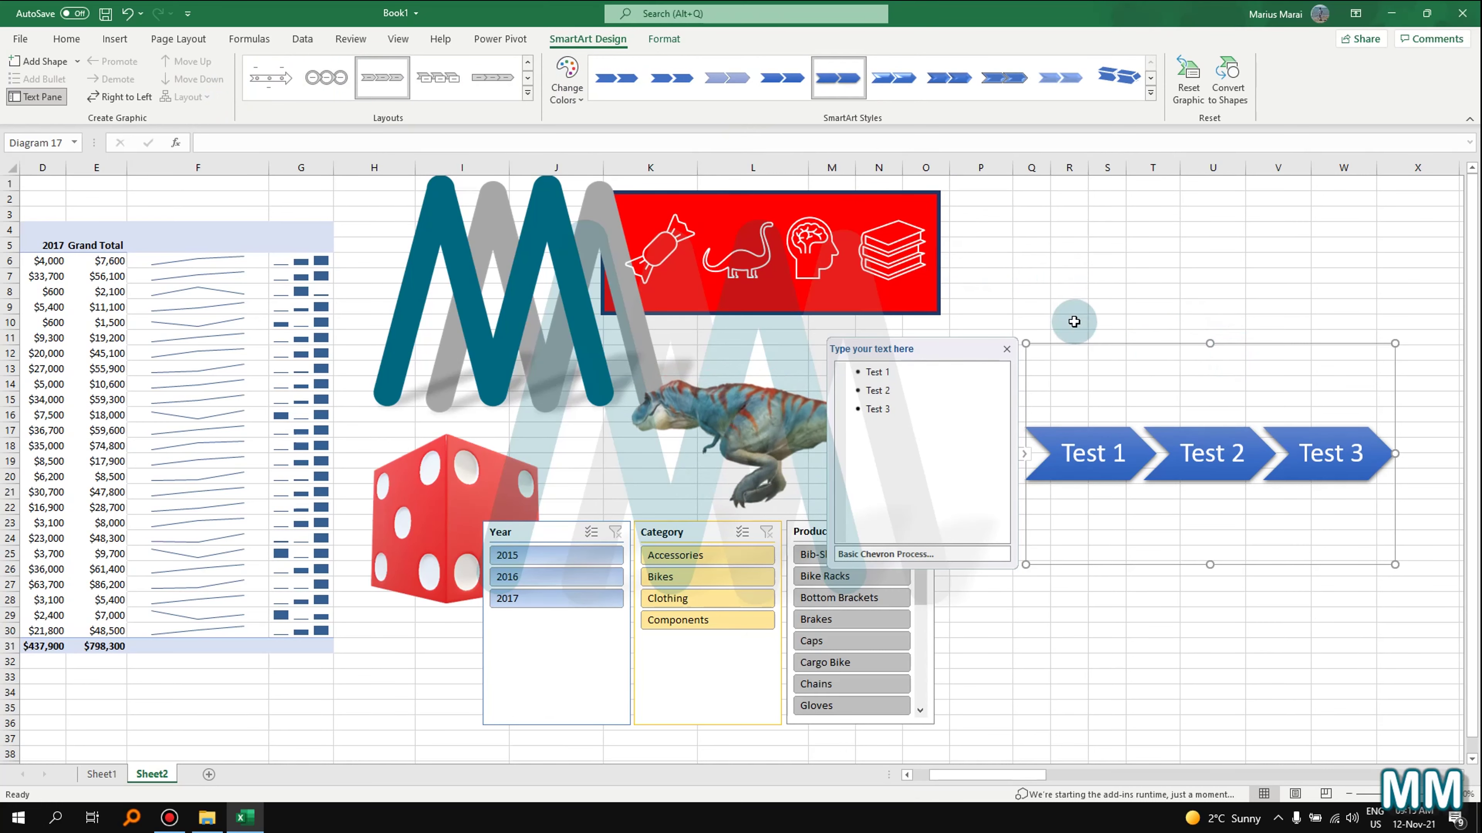
- Recolour the chevrons with the Colorful scheme: yellow, green and blue
left_click(567, 82)
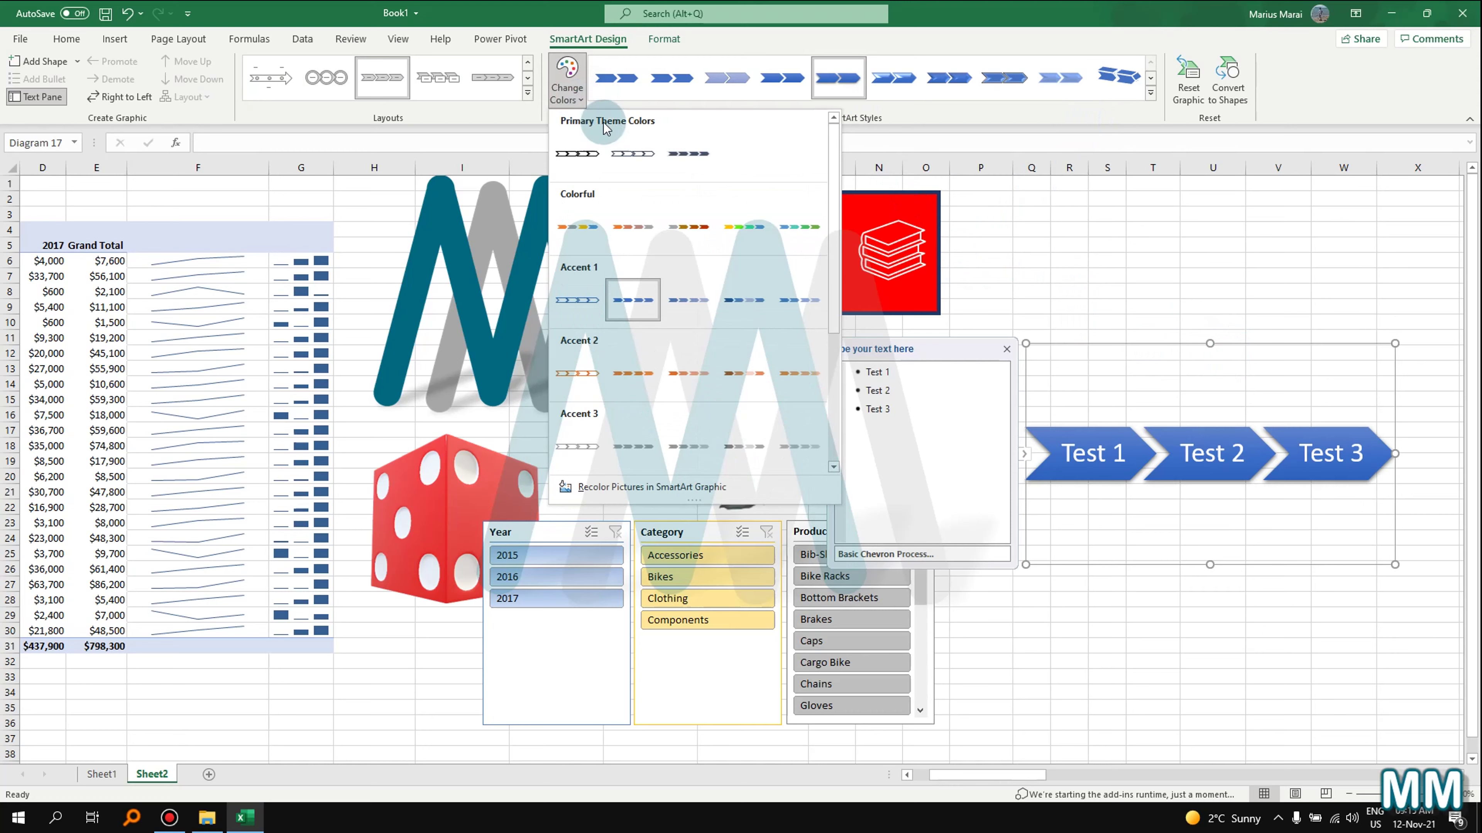
left_click(741, 226)
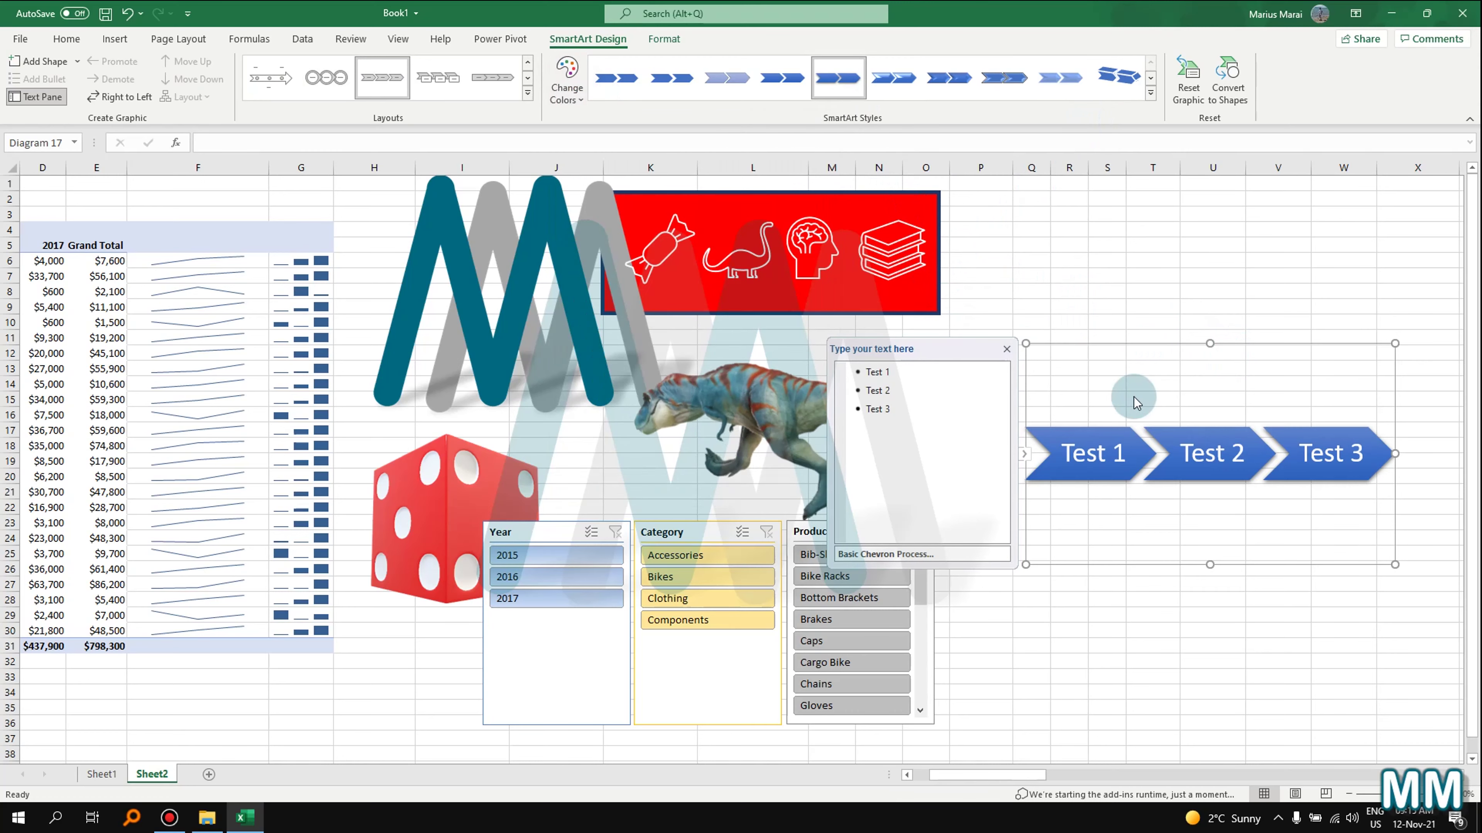
left_click(1152, 601)
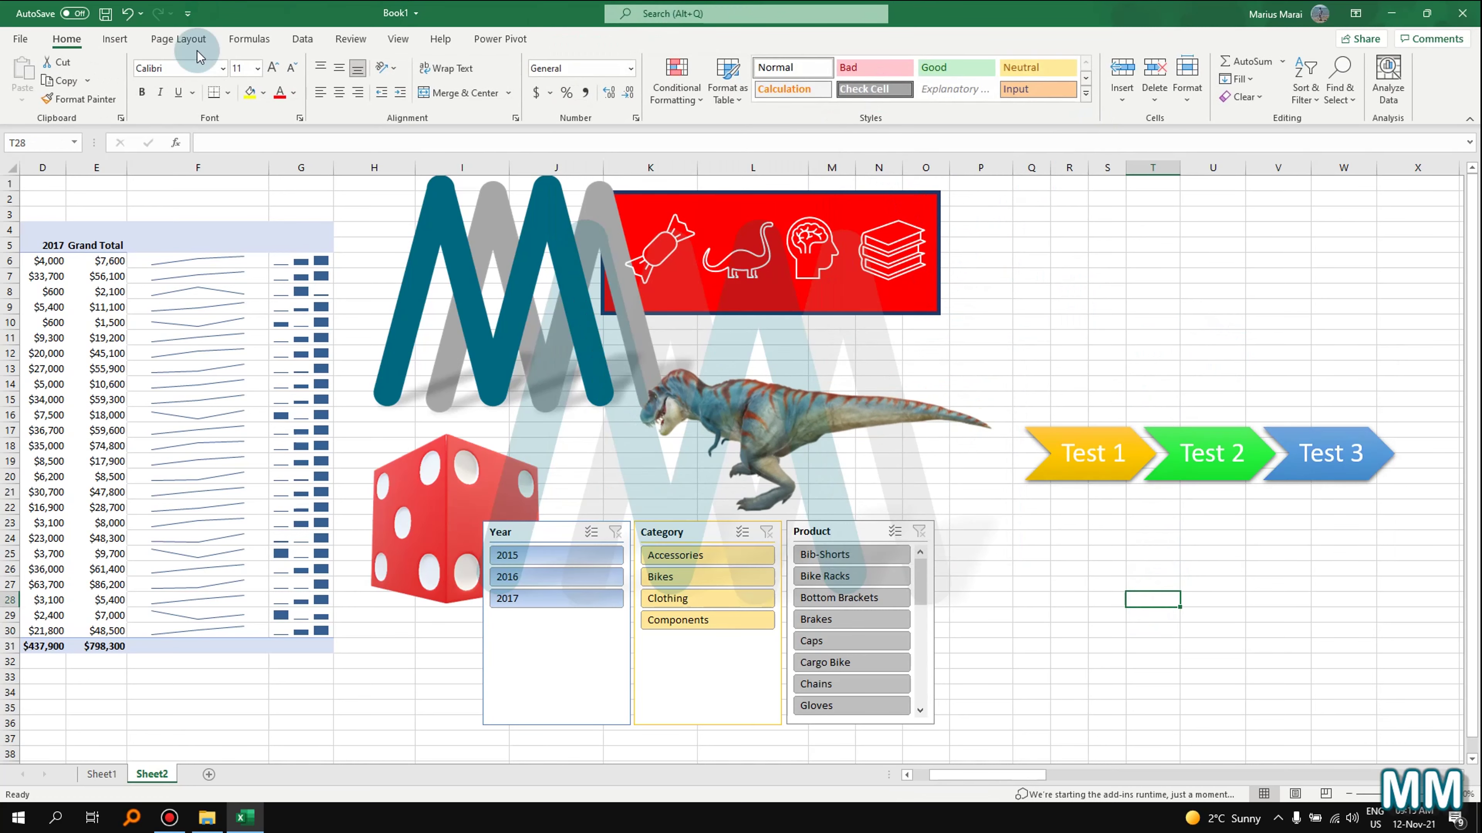
left_click(111, 39)
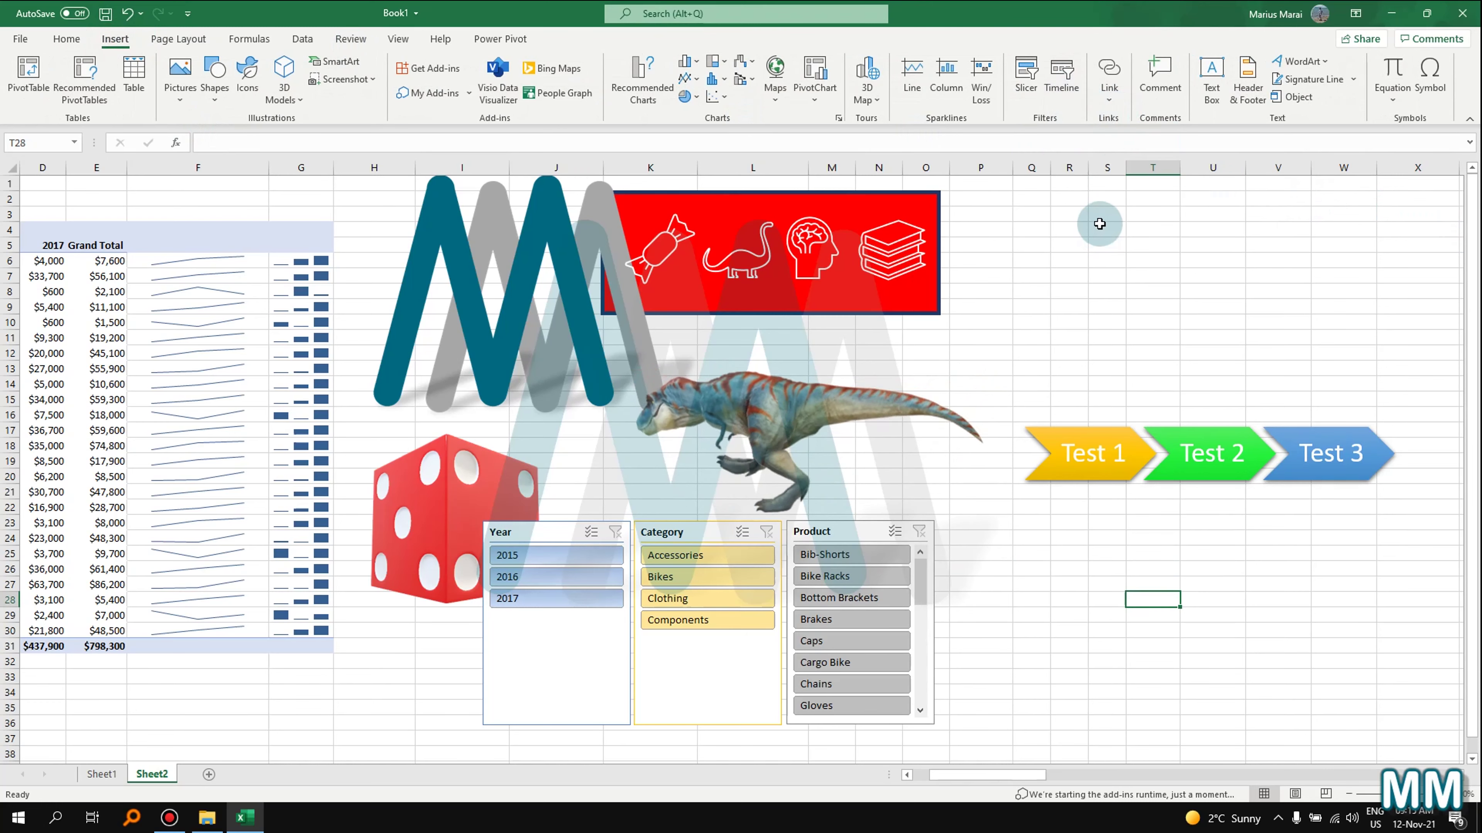
left_click(1104, 257)
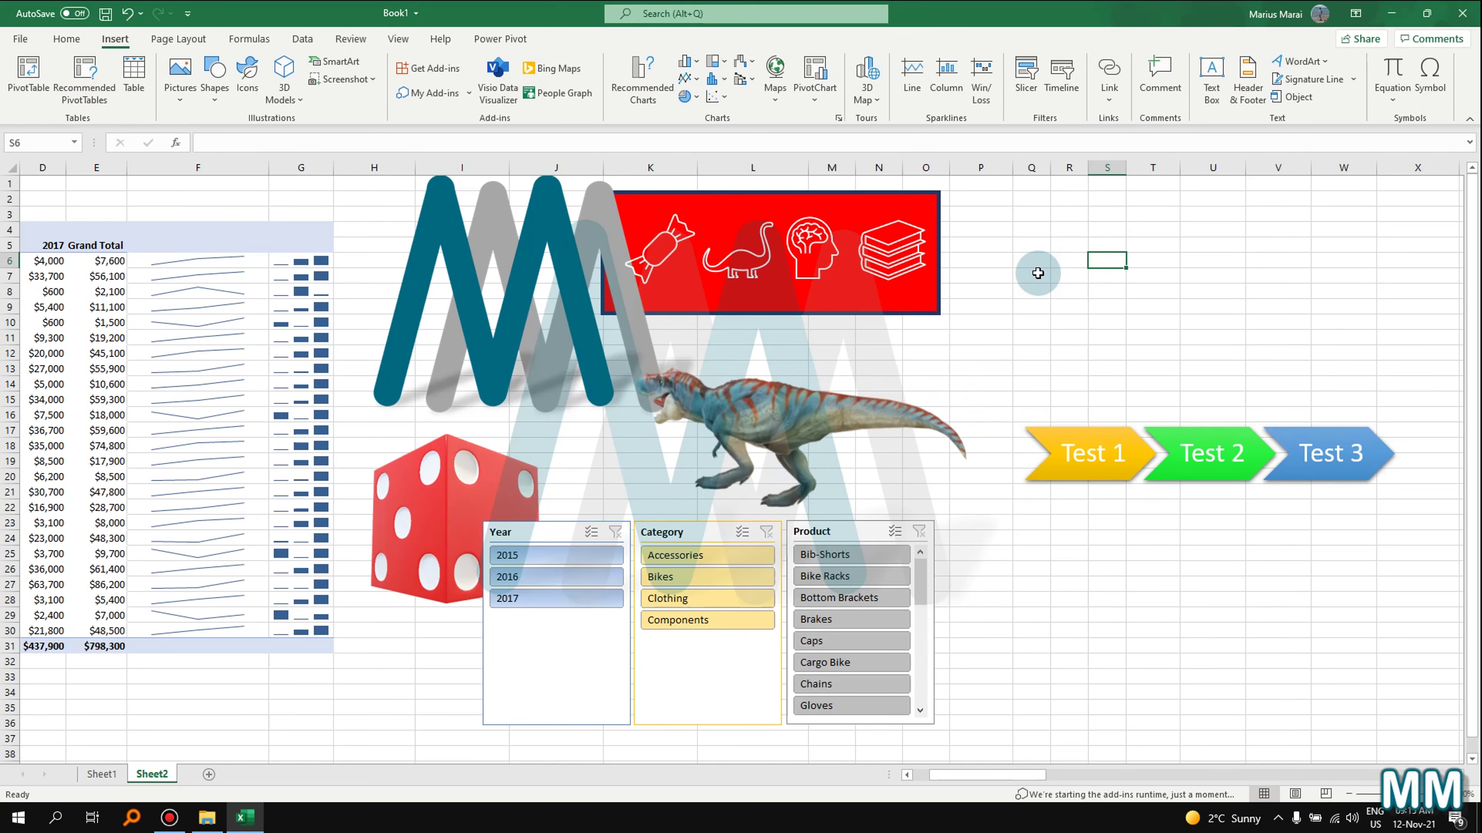
left_click(71, 45)
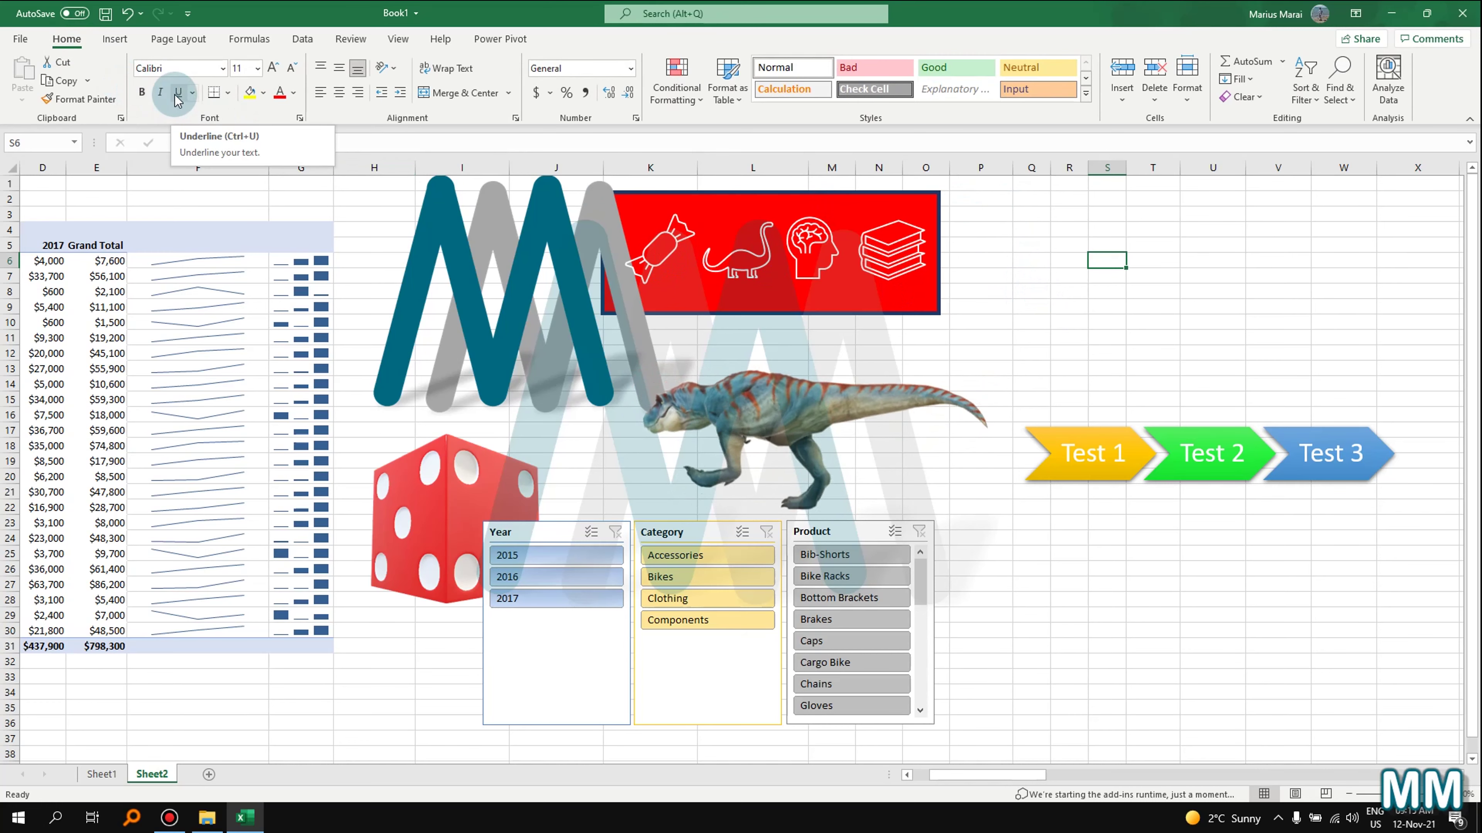
left_click(1032, 203)
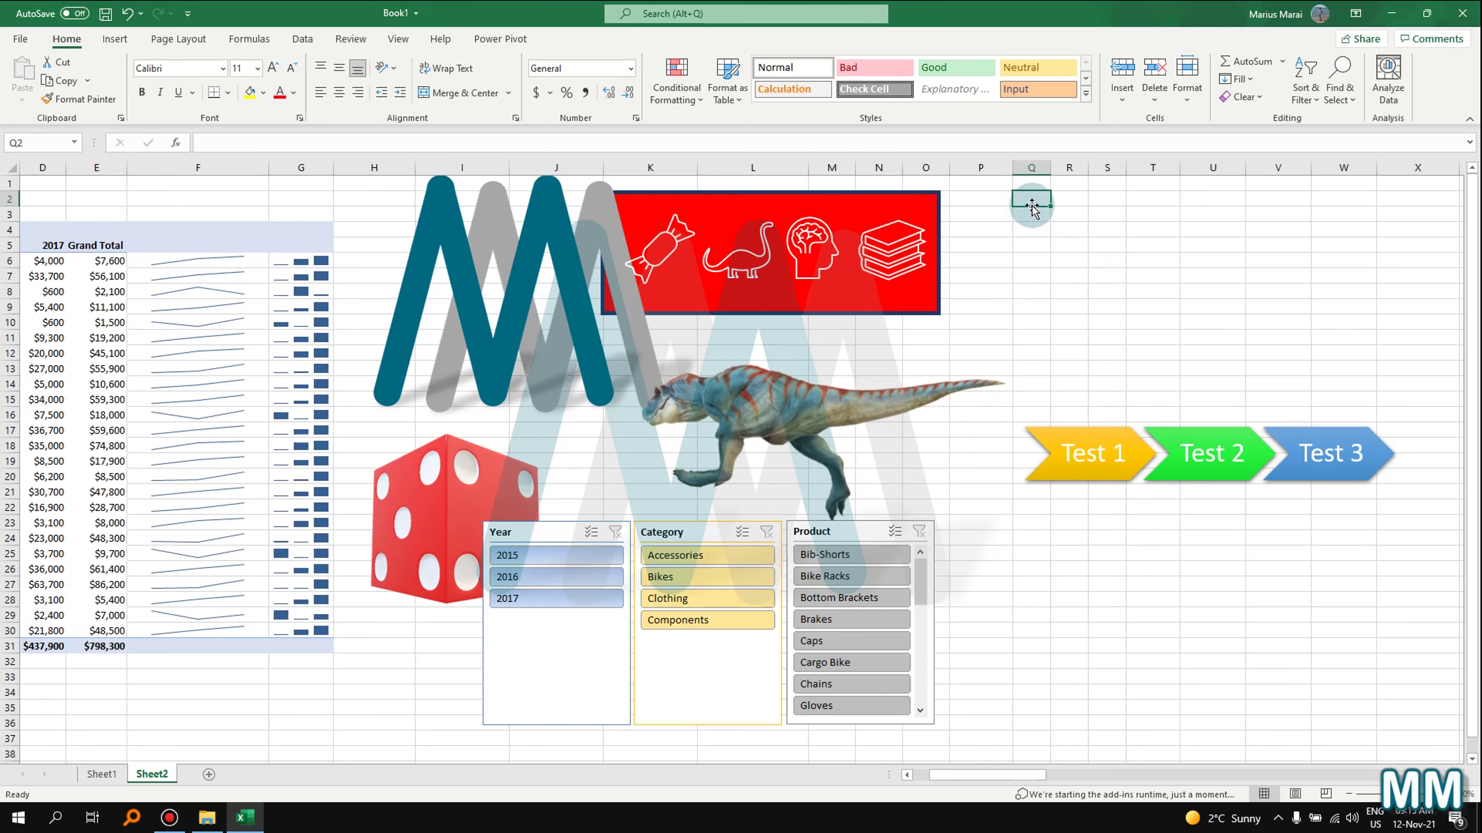
- Enter 'Learning Excel' in Q2 and autofit column Q to the text
type("Lea")
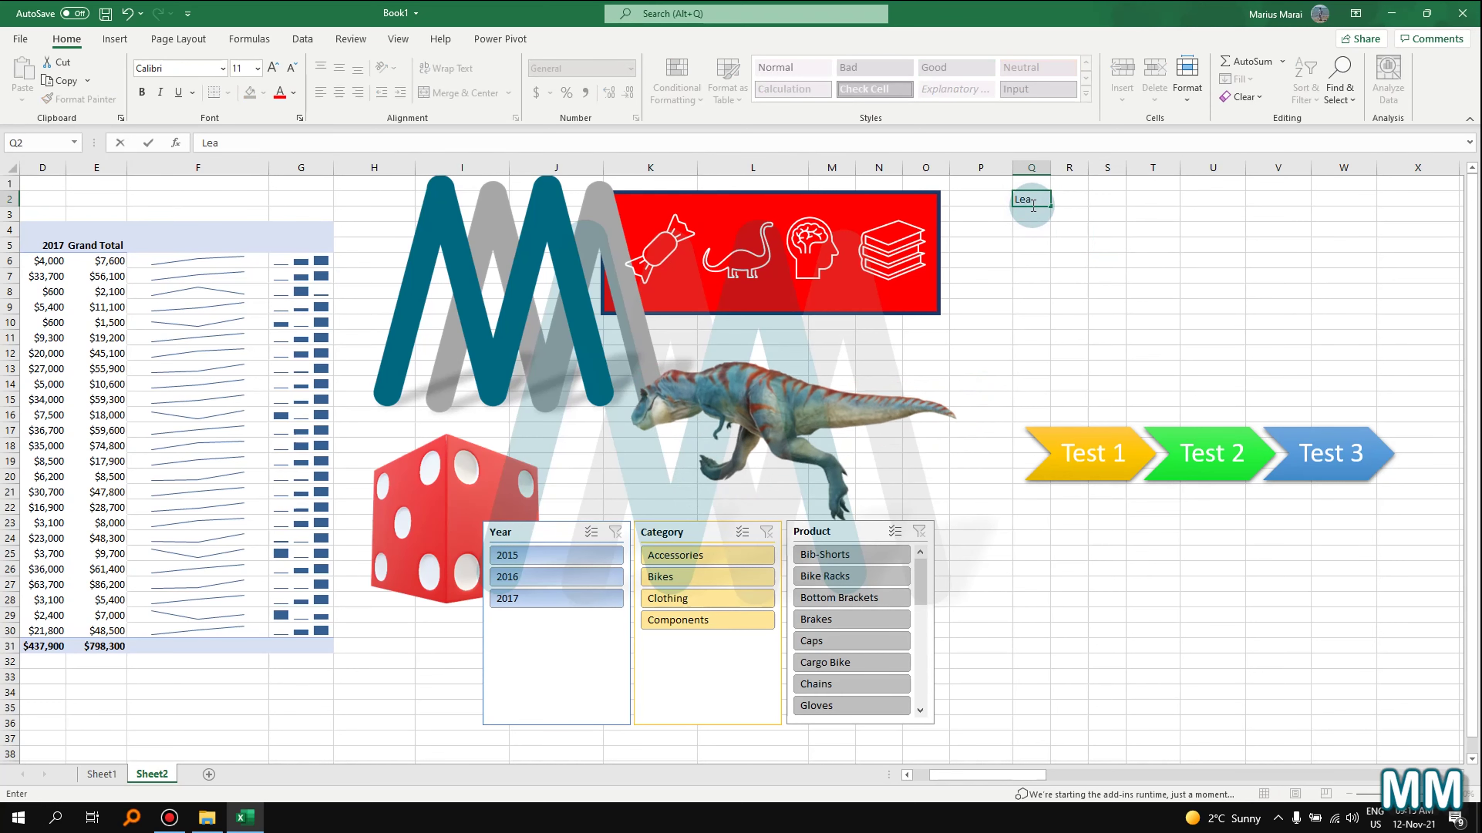
type("rning Excel")
left_click(1031, 229)
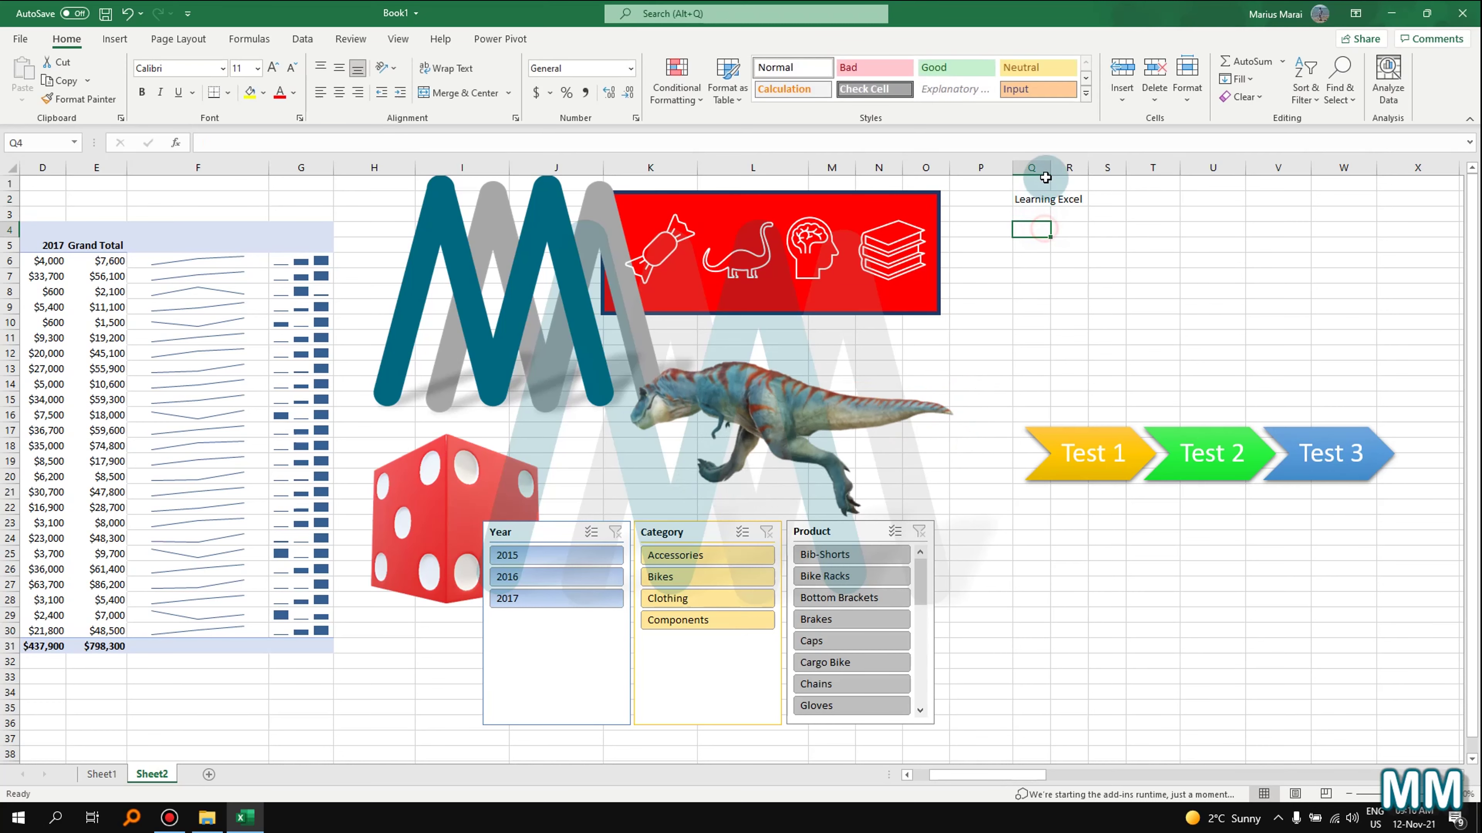
double_click(1046, 163)
left_click(1042, 211)
- Format Q2 as bold, underlined Aharoni 12-point text and refit column Q
left_click(1043, 202)
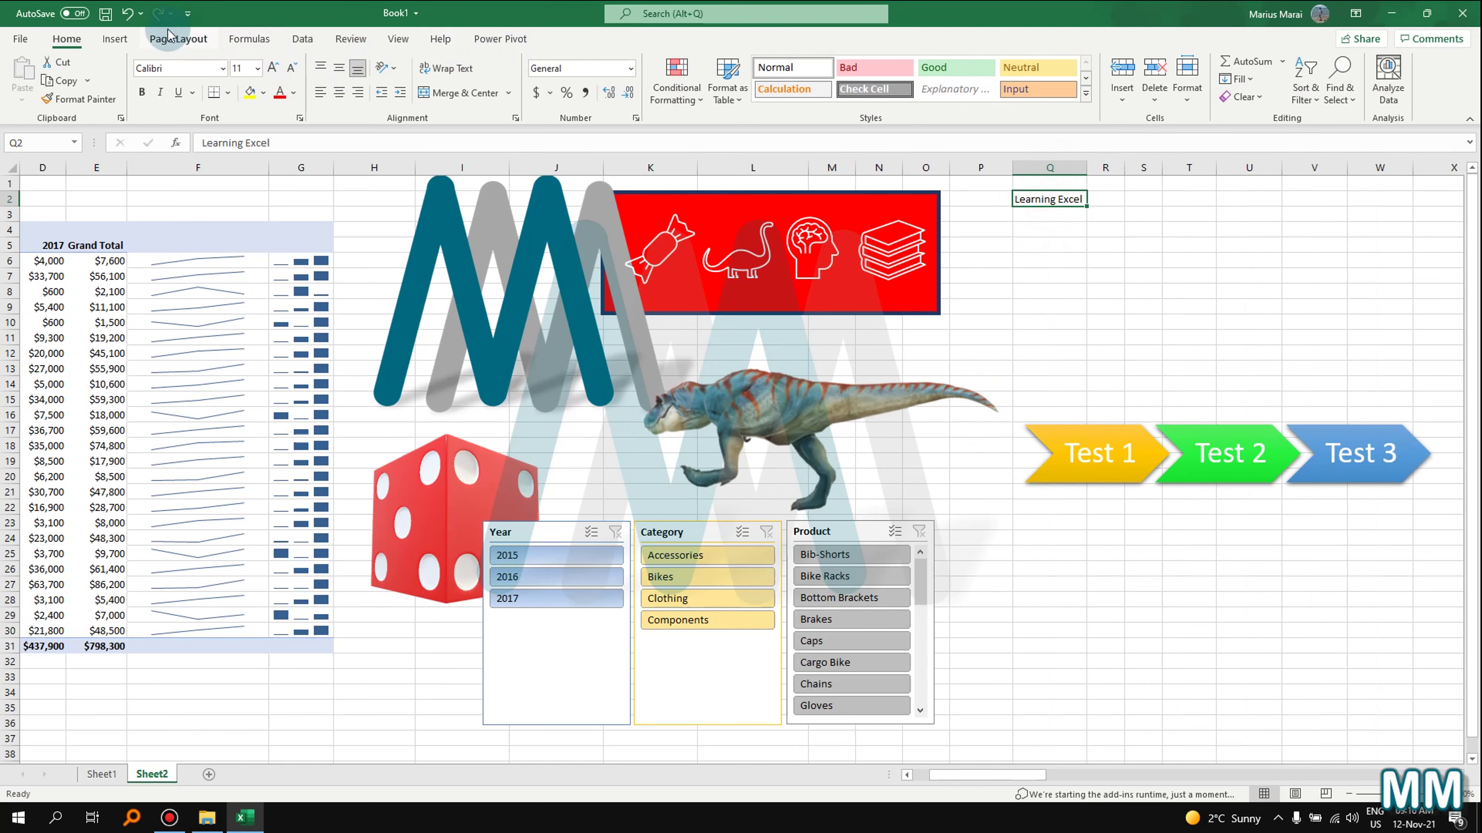
left_click(222, 68)
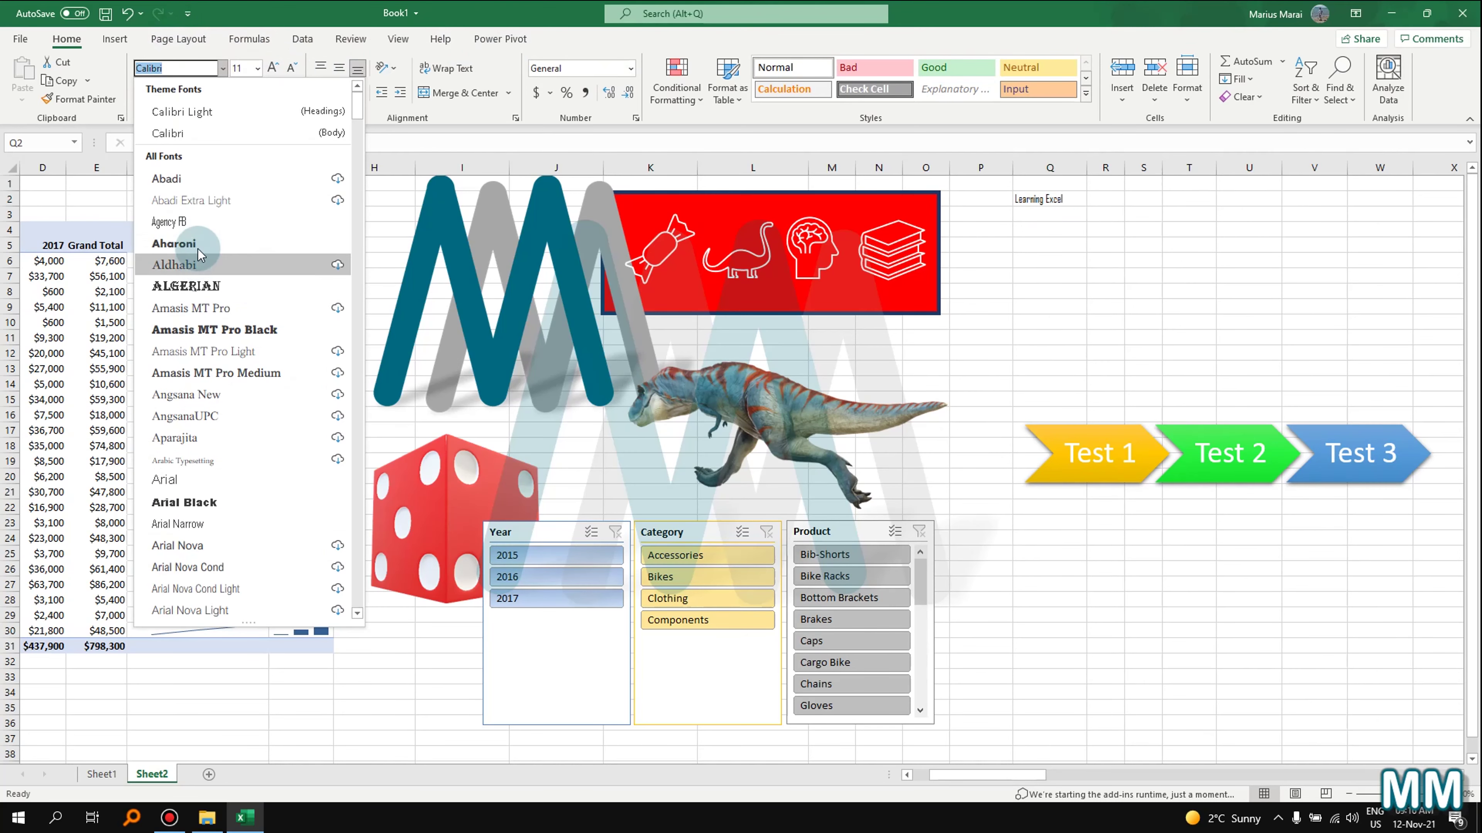
left_click(197, 243)
left_click(273, 68)
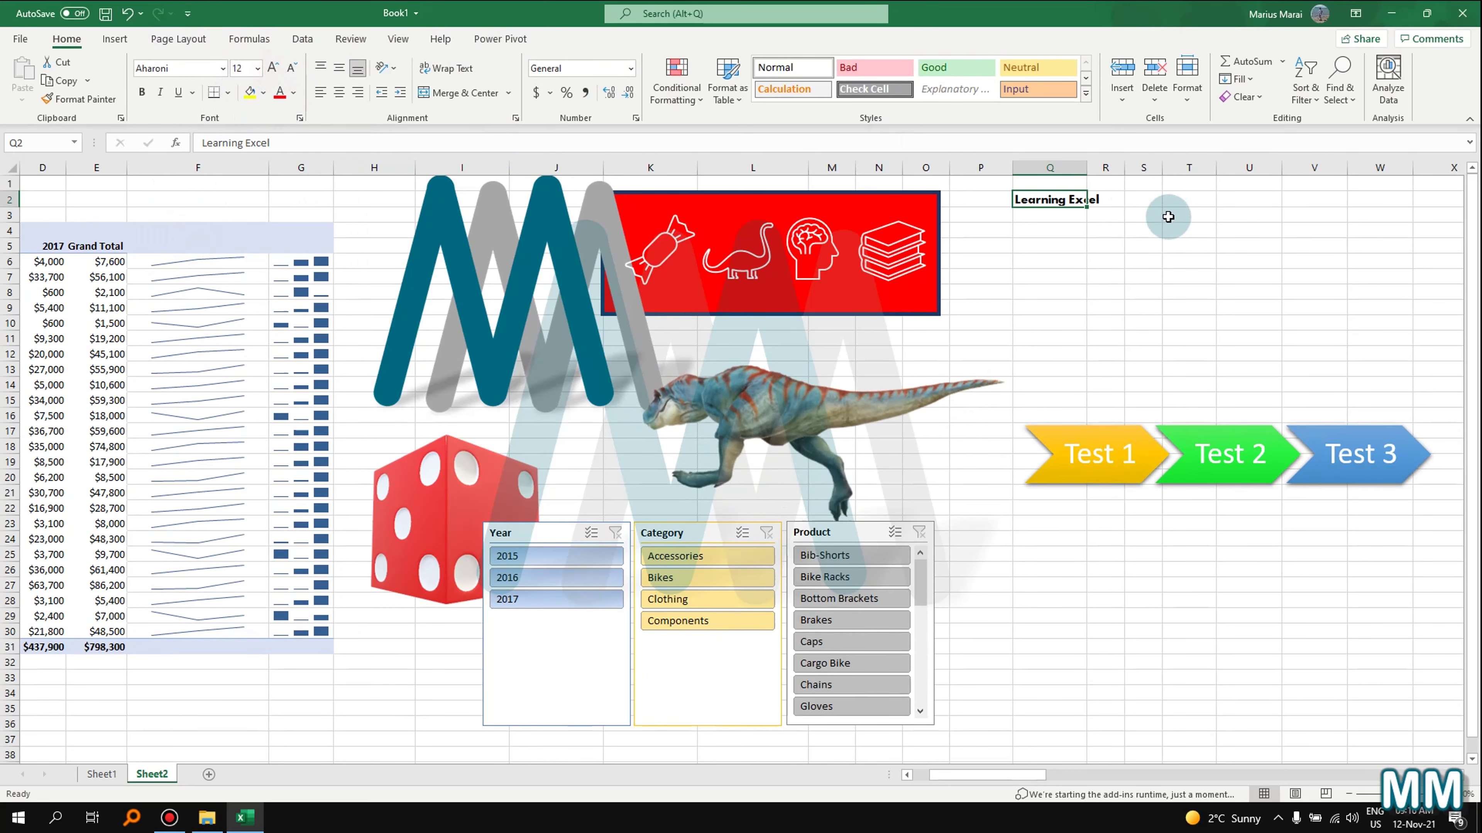
double_click(1091, 169)
left_click(178, 92)
left_click(1126, 337)
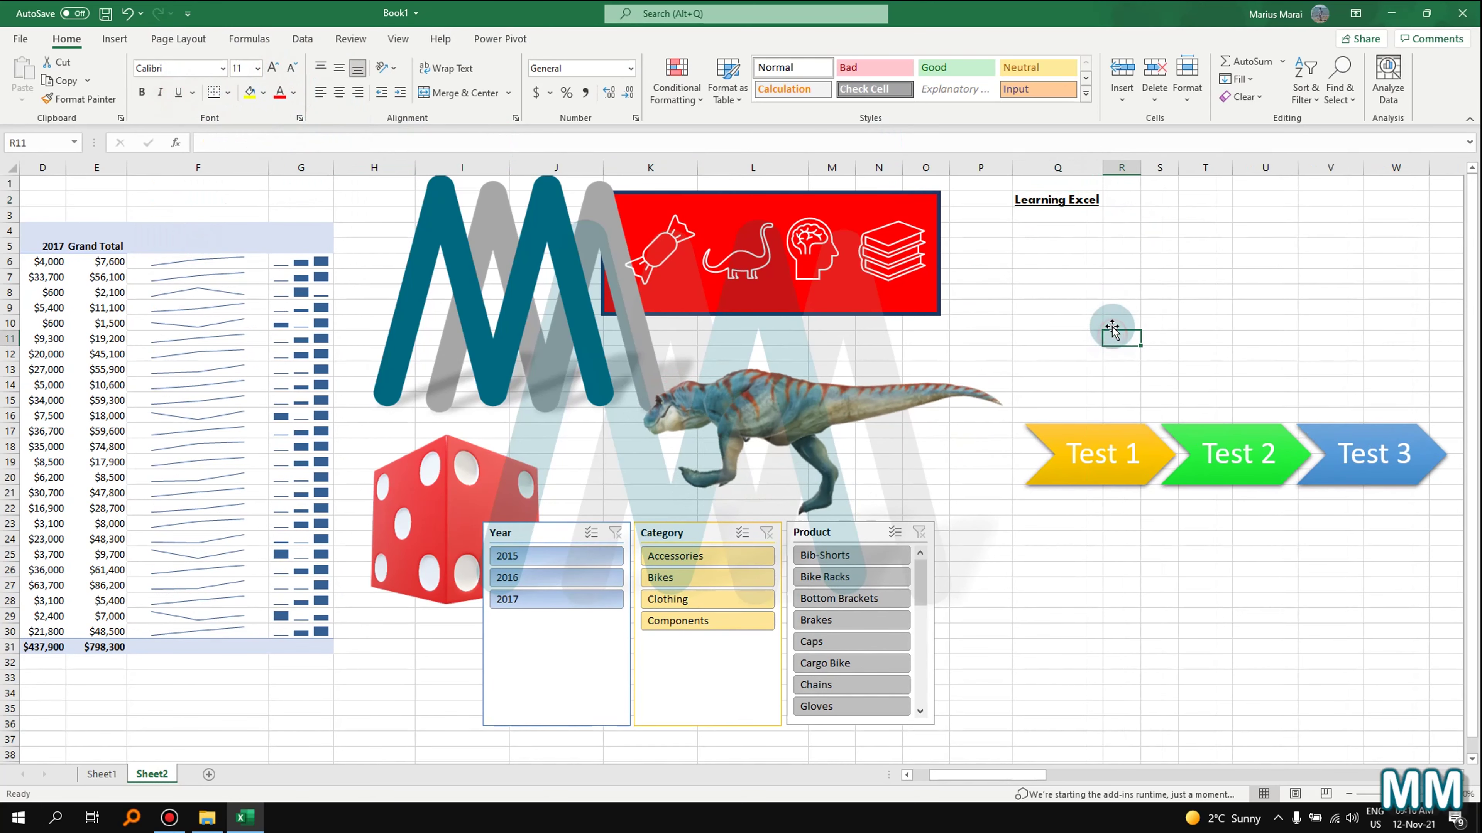
- Give the Learning Excel label in Q2 a double underline
left_click(1055, 199)
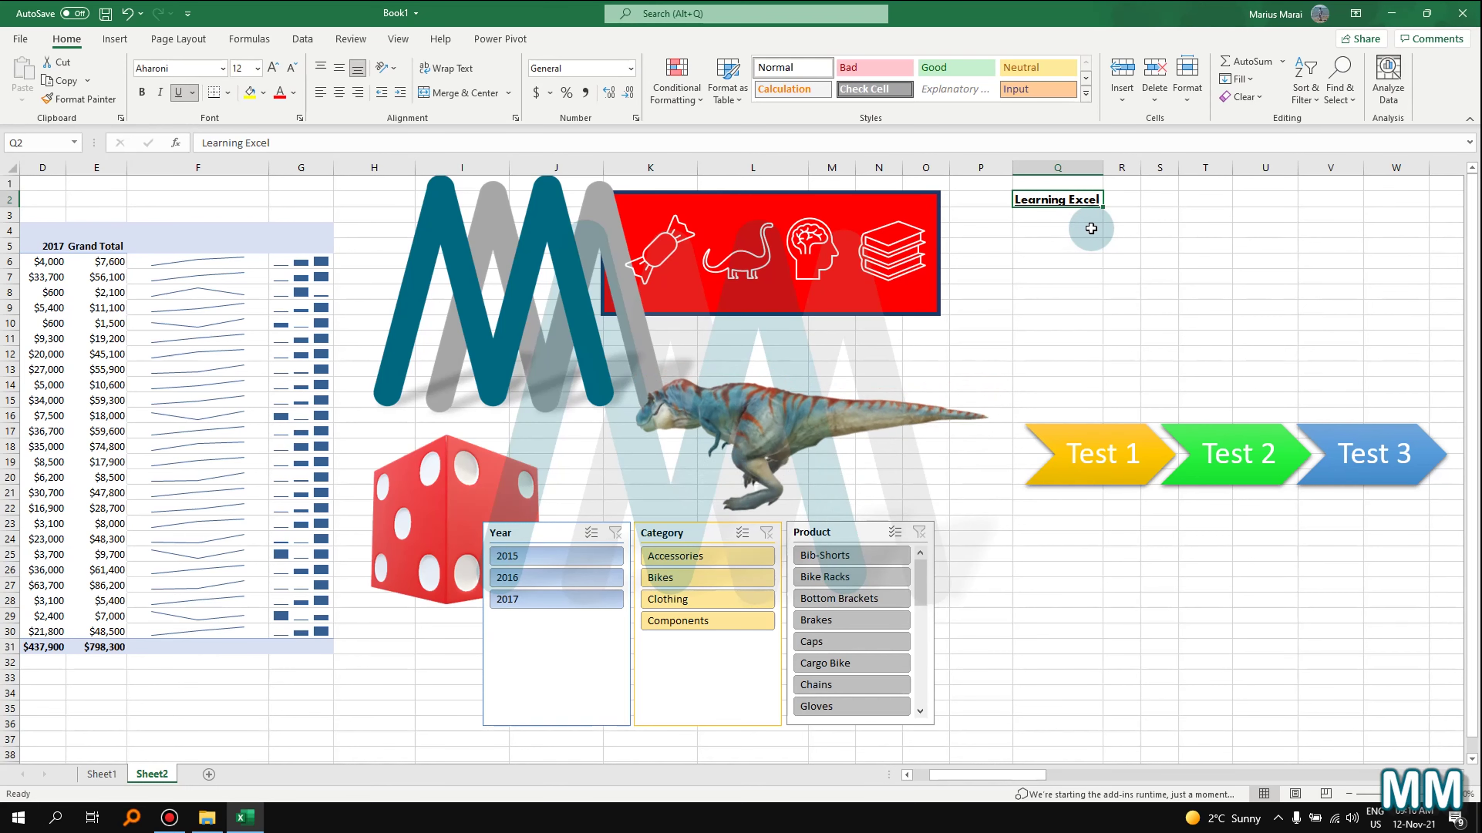
left_click(195, 95)
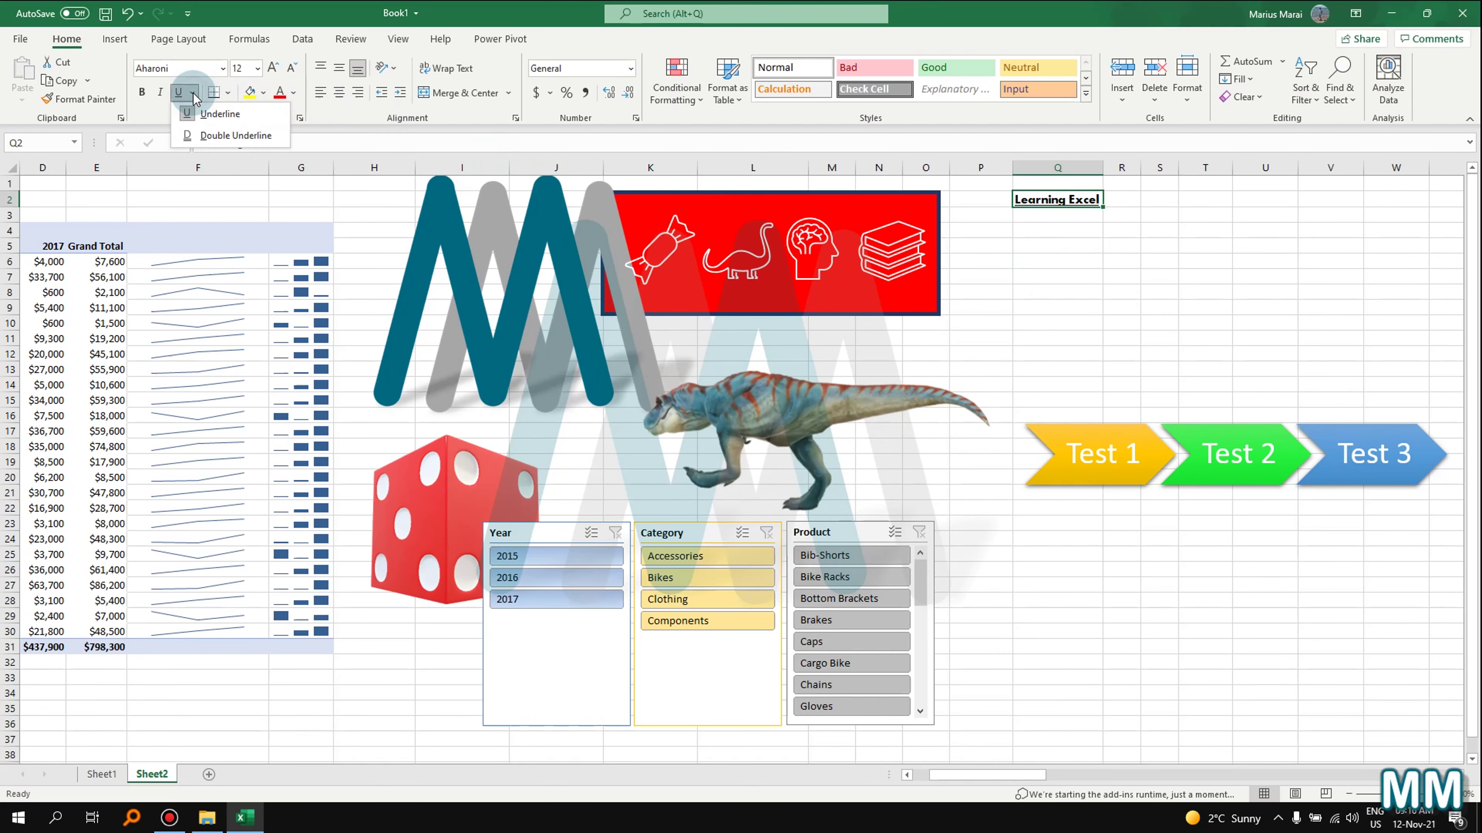
left_click(221, 140)
left_click(1035, 269)
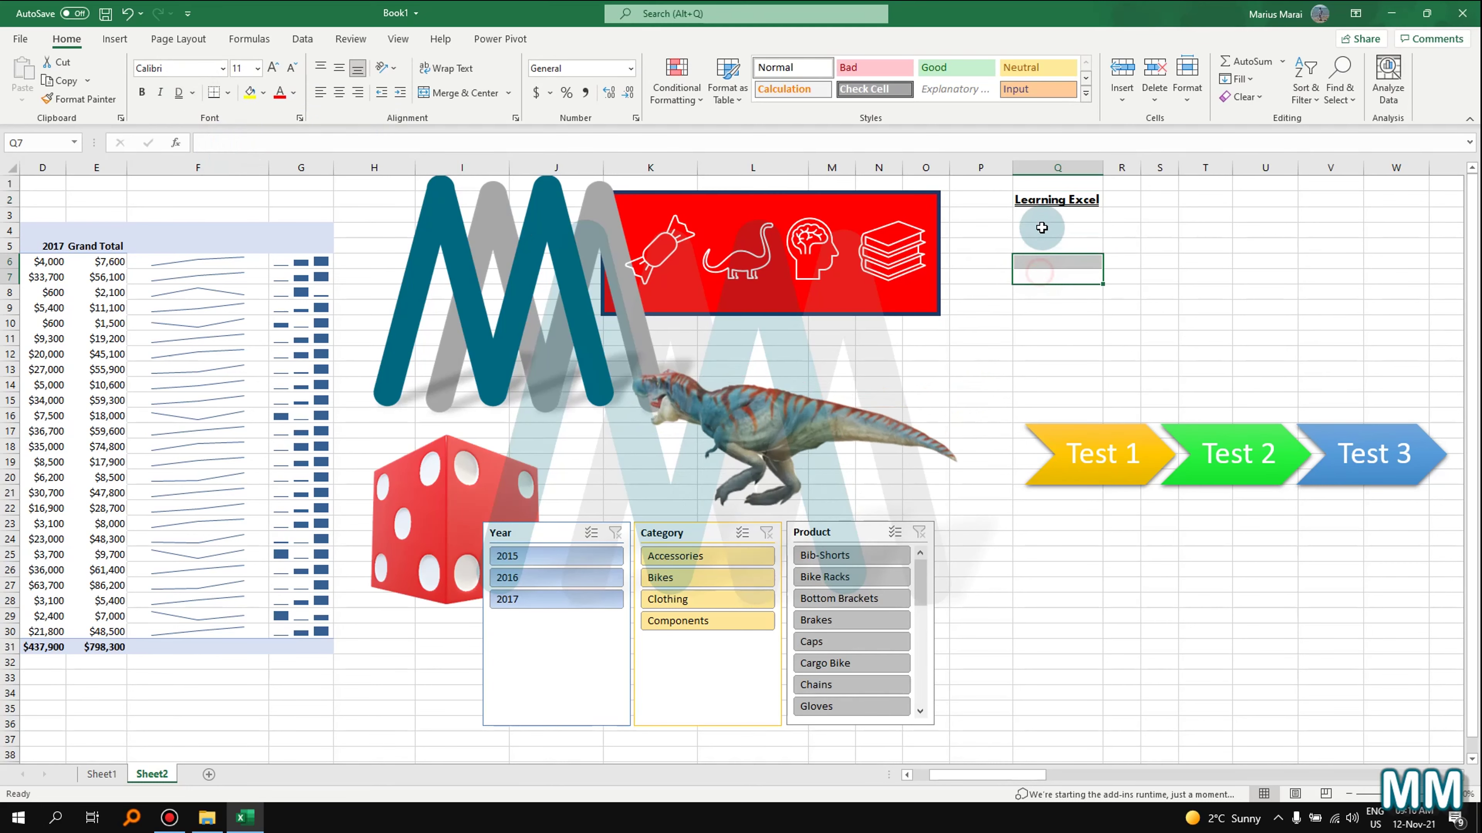
- Remove the underline from the Q2 label entirely
left_click(1078, 200)
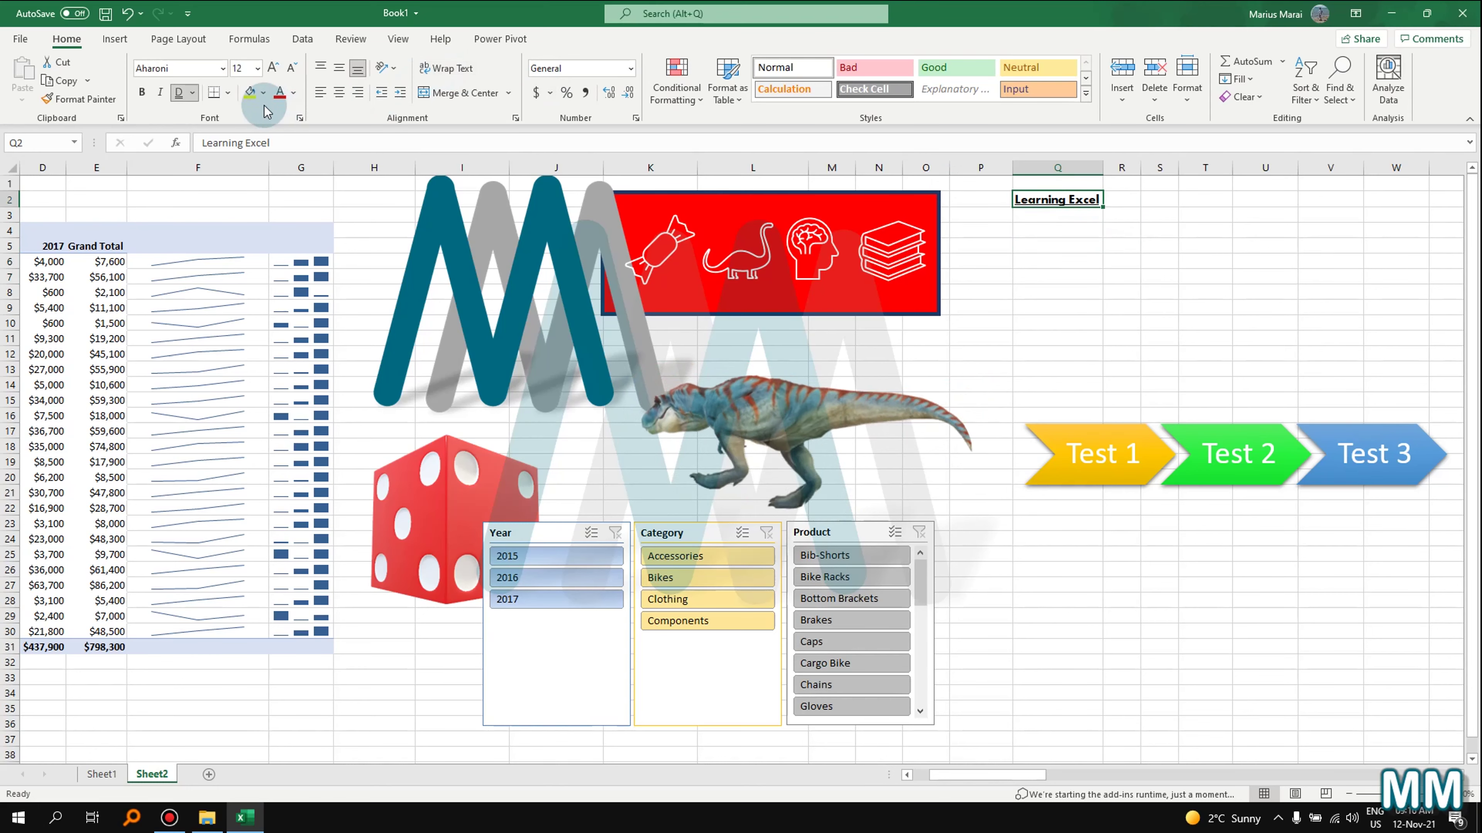
left_click(192, 93)
left_click(215, 135)
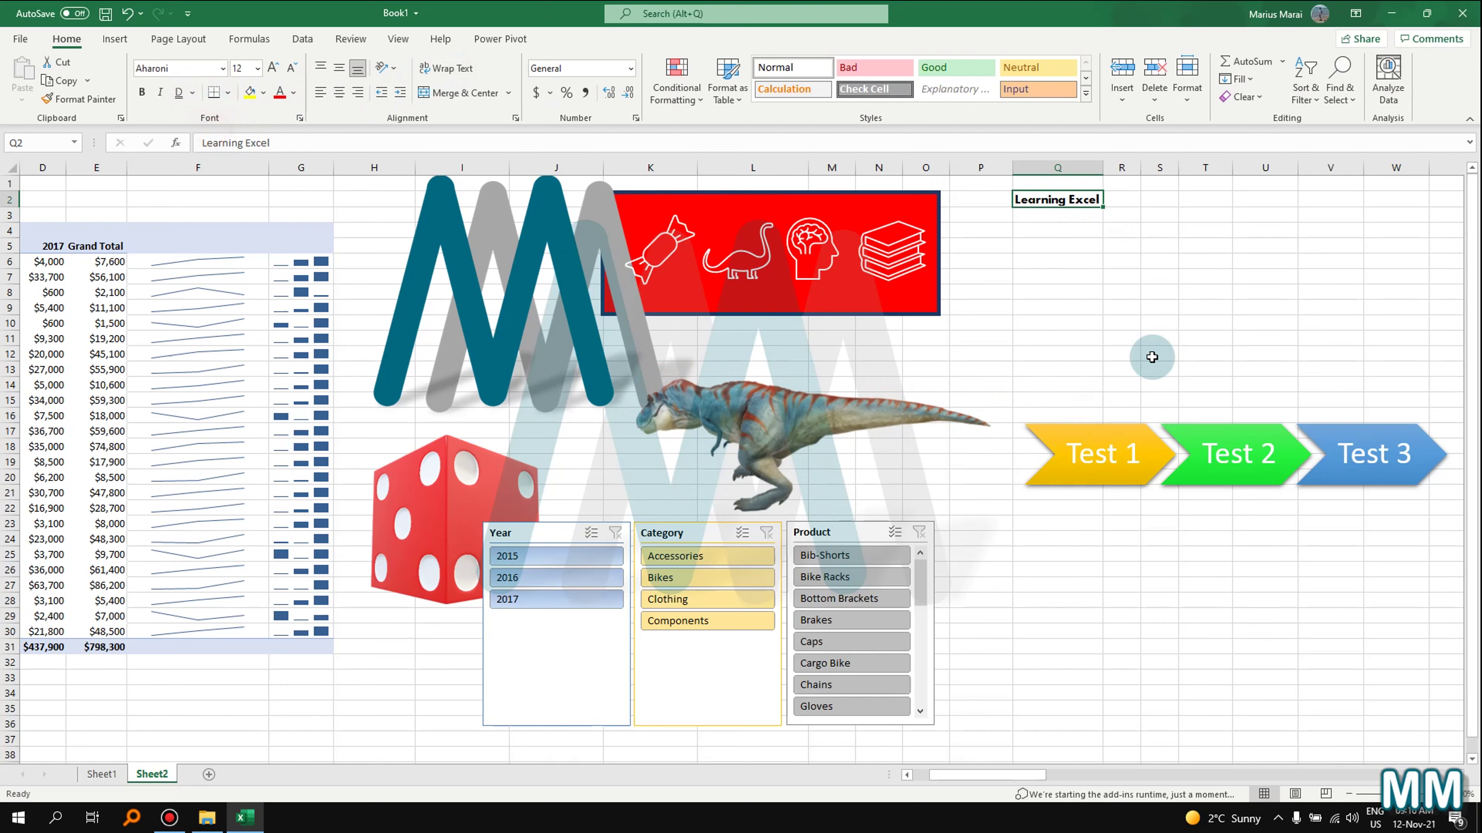
left_click(1179, 337)
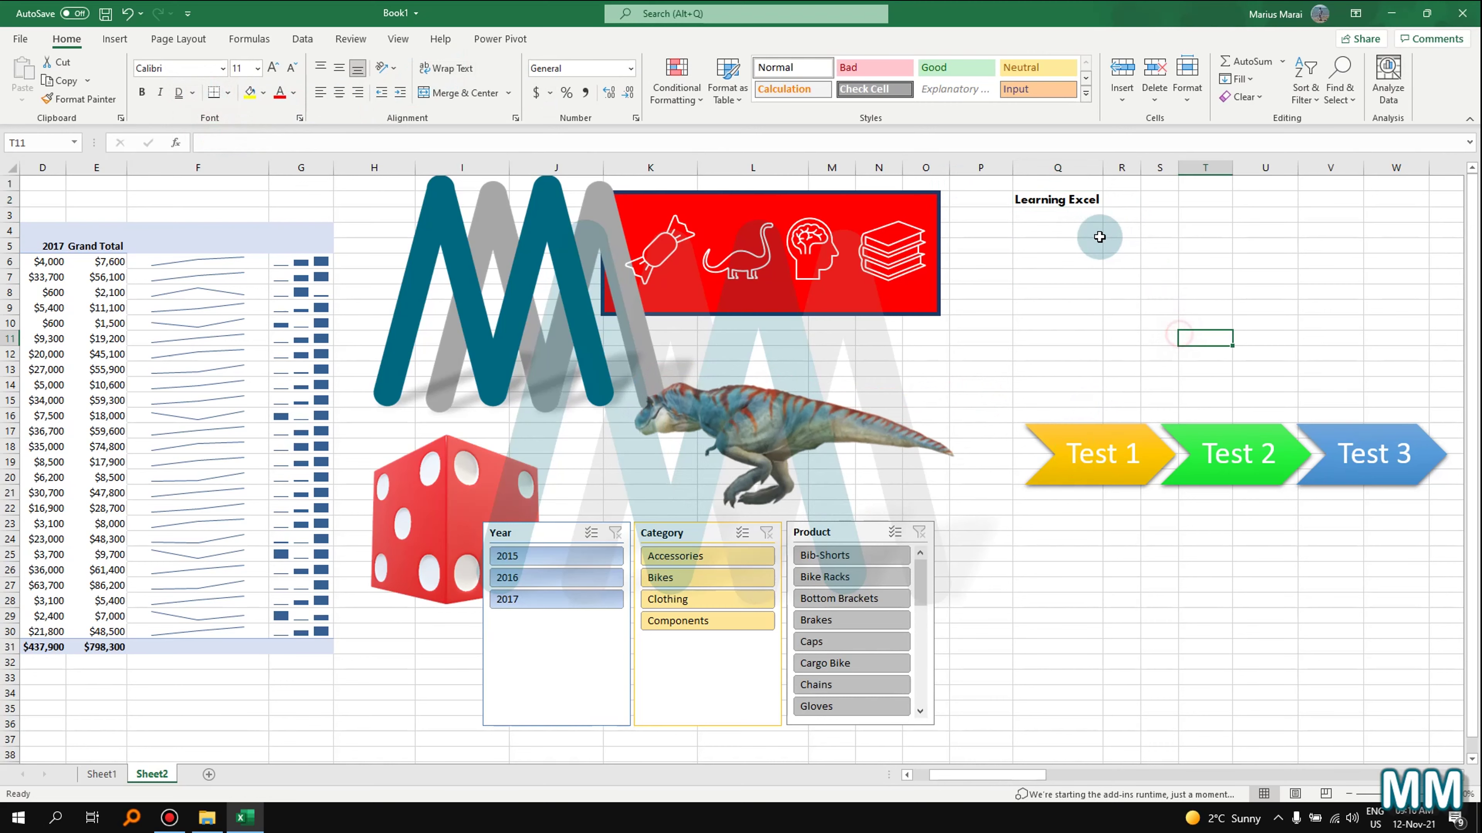
left_click(1081, 208)
left_click(115, 39)
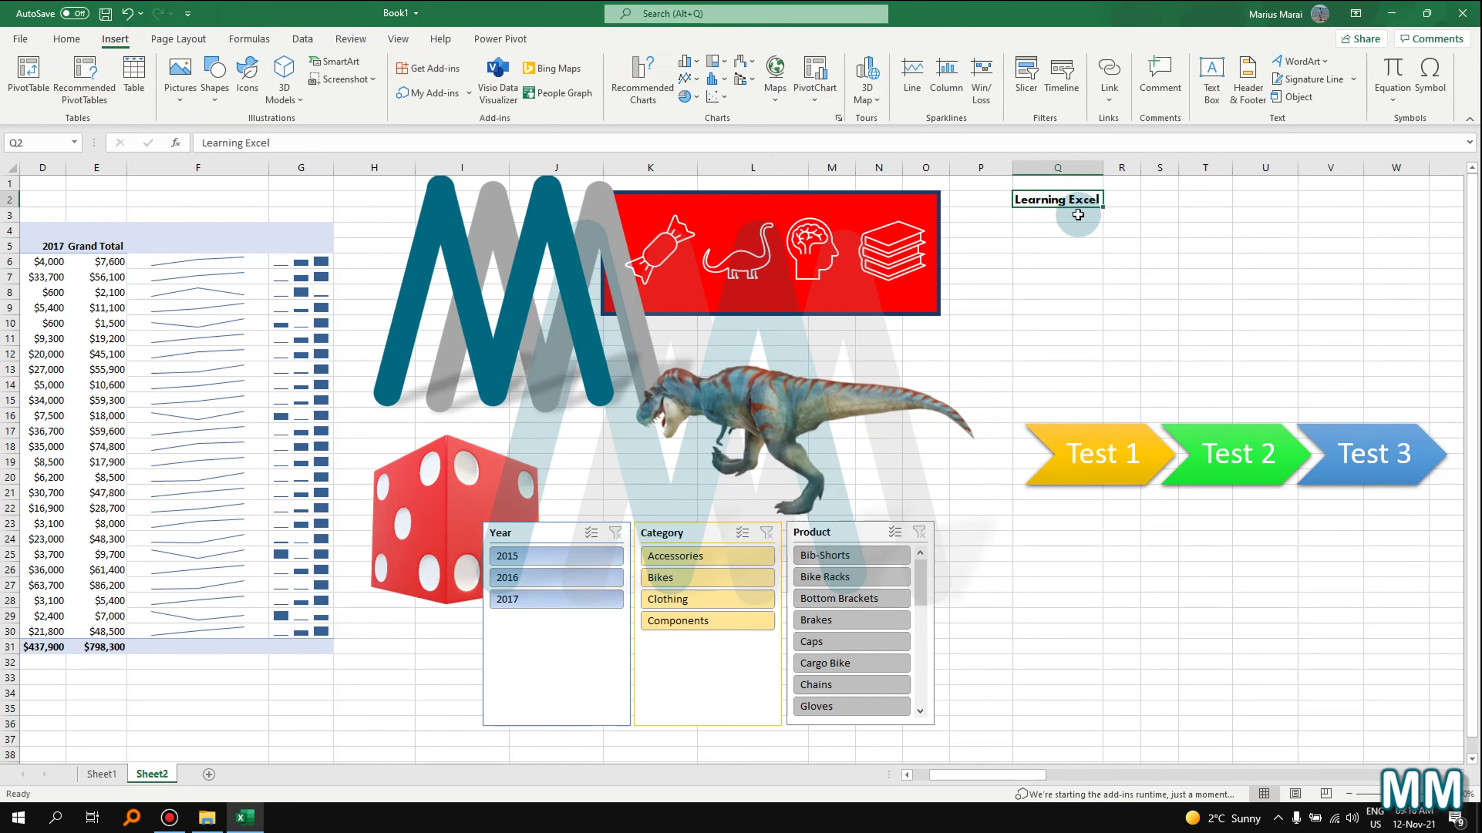
- Add a hyperlink to youtube.com on the Learning Excel label in Q2
left_click(1110, 79)
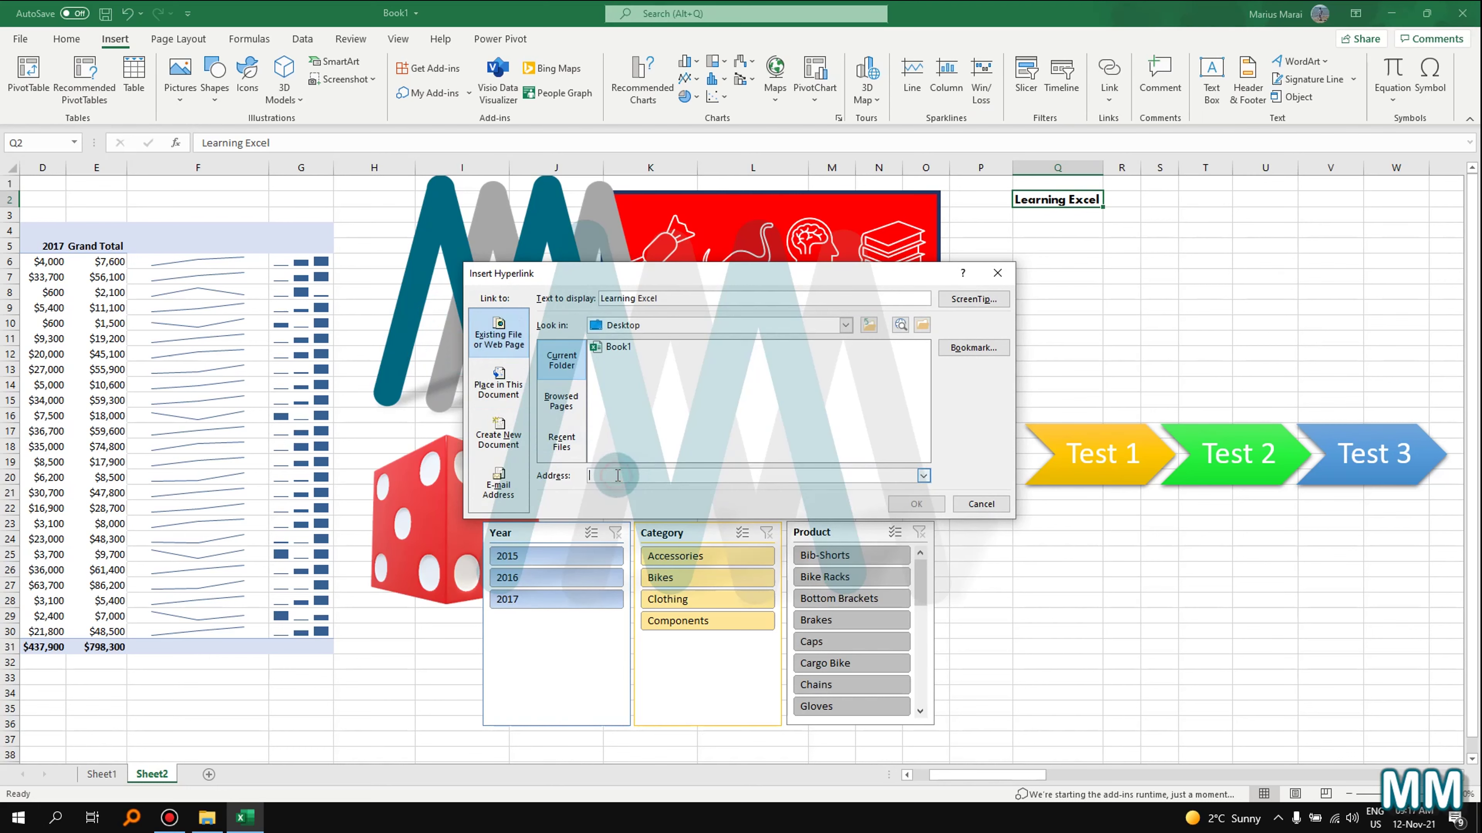
type("youtube.com")
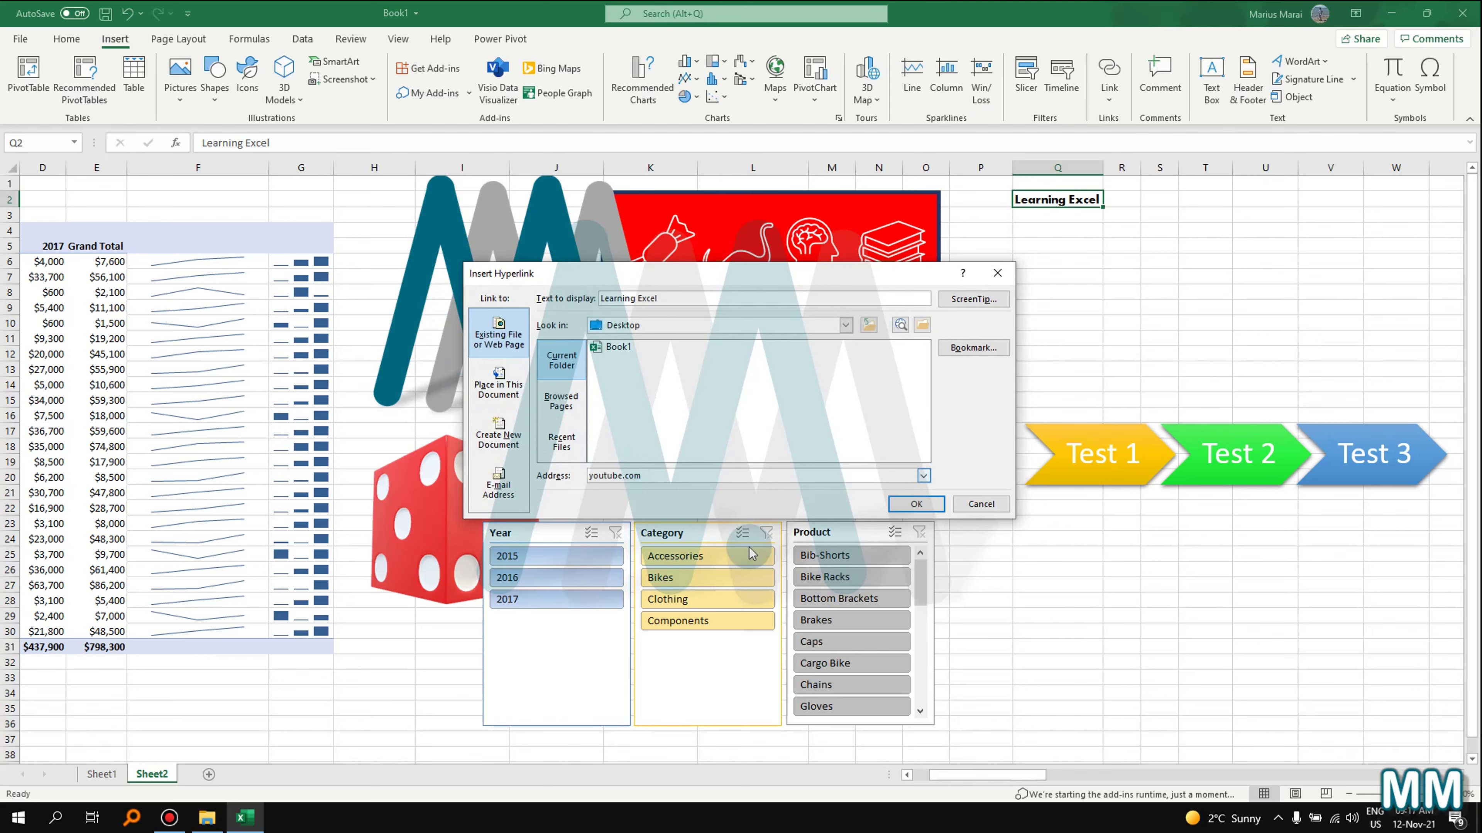
left_click(916, 503)
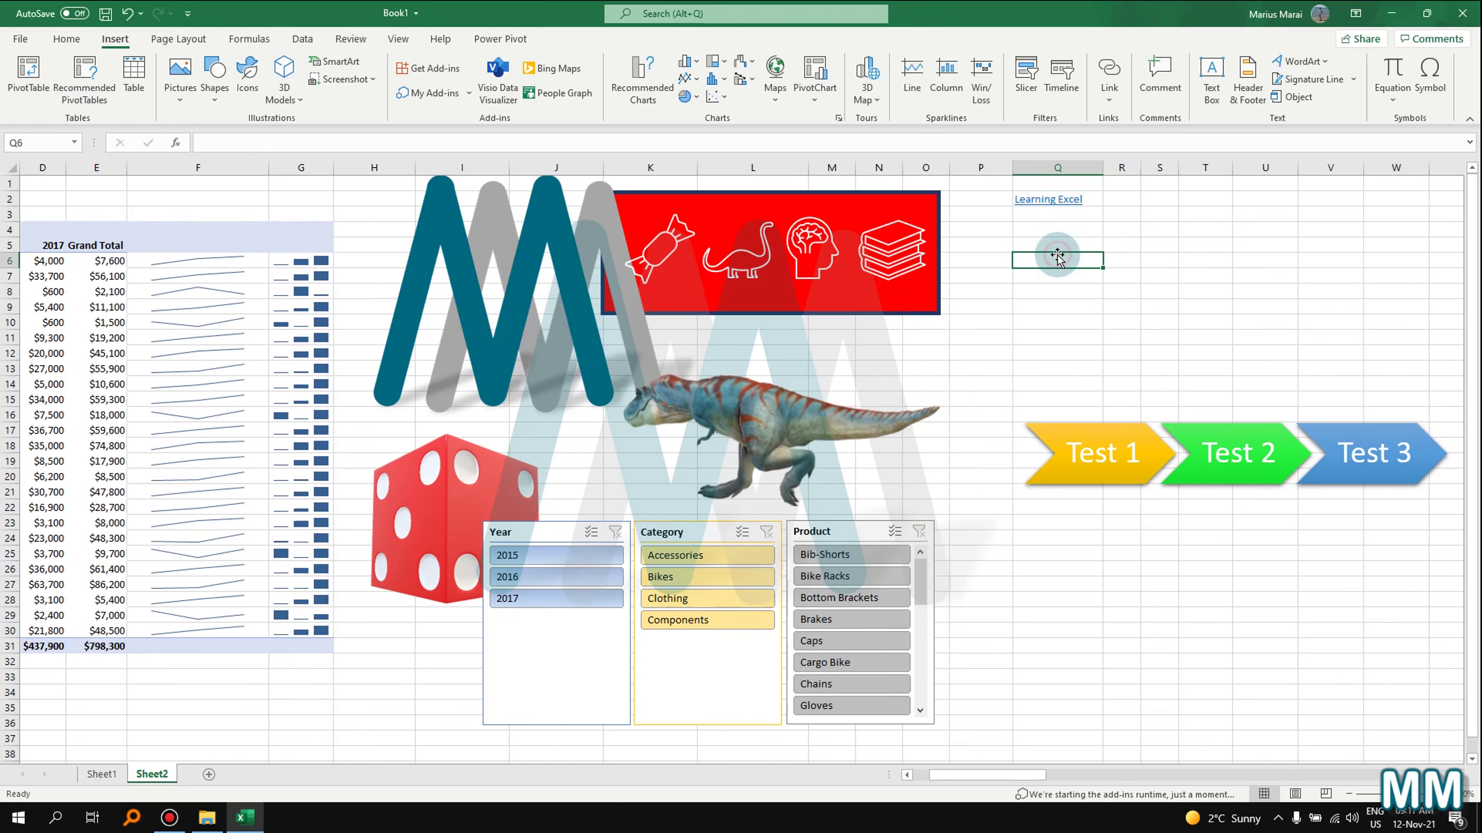
- Edit the Q2 link to target Sheet2 cell G1, then click it to test the jump
right_click(1057, 199)
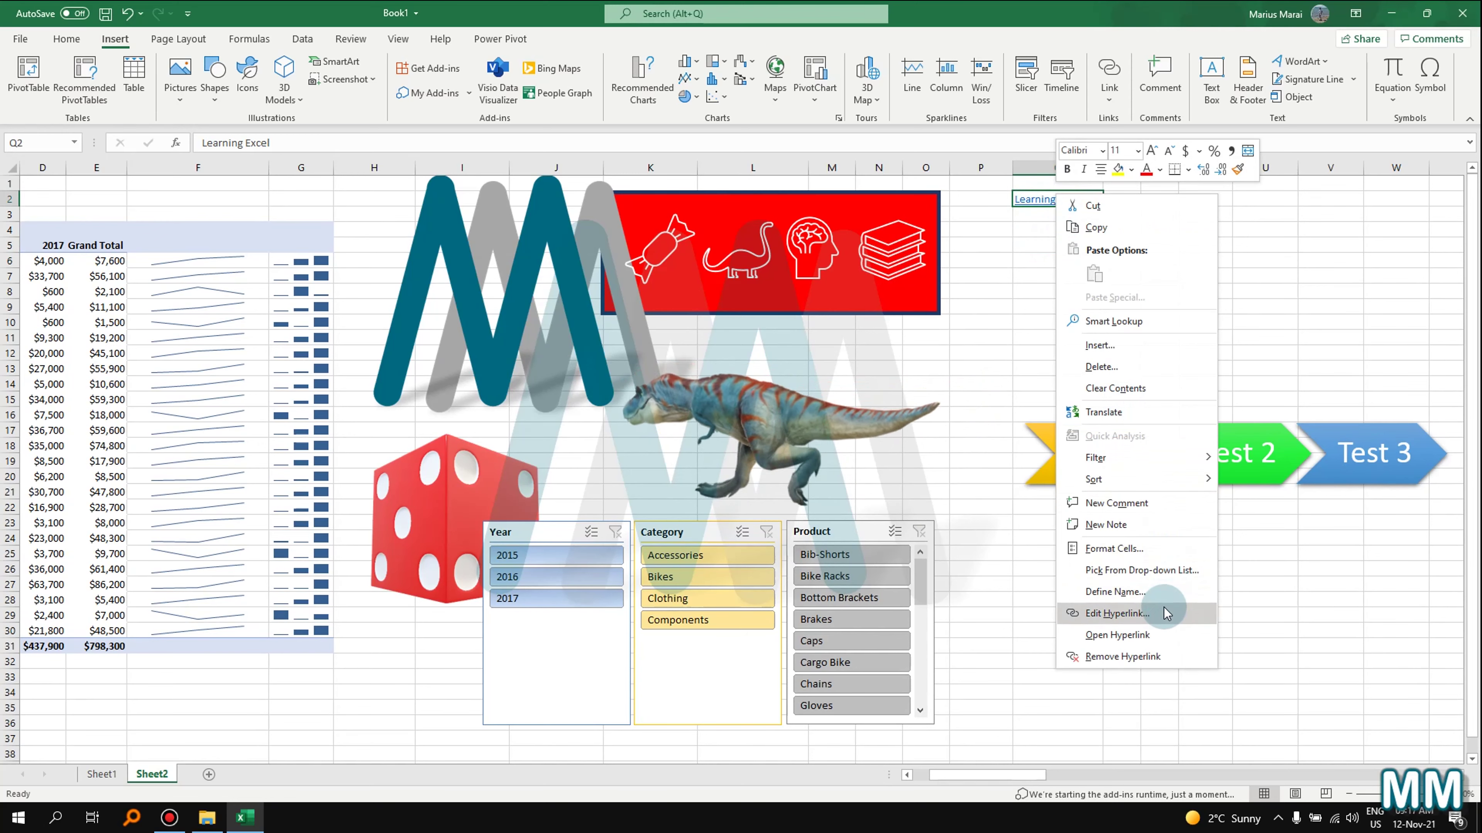
left_click(1095, 613)
left_click_drag(1075, 484, 742, 213)
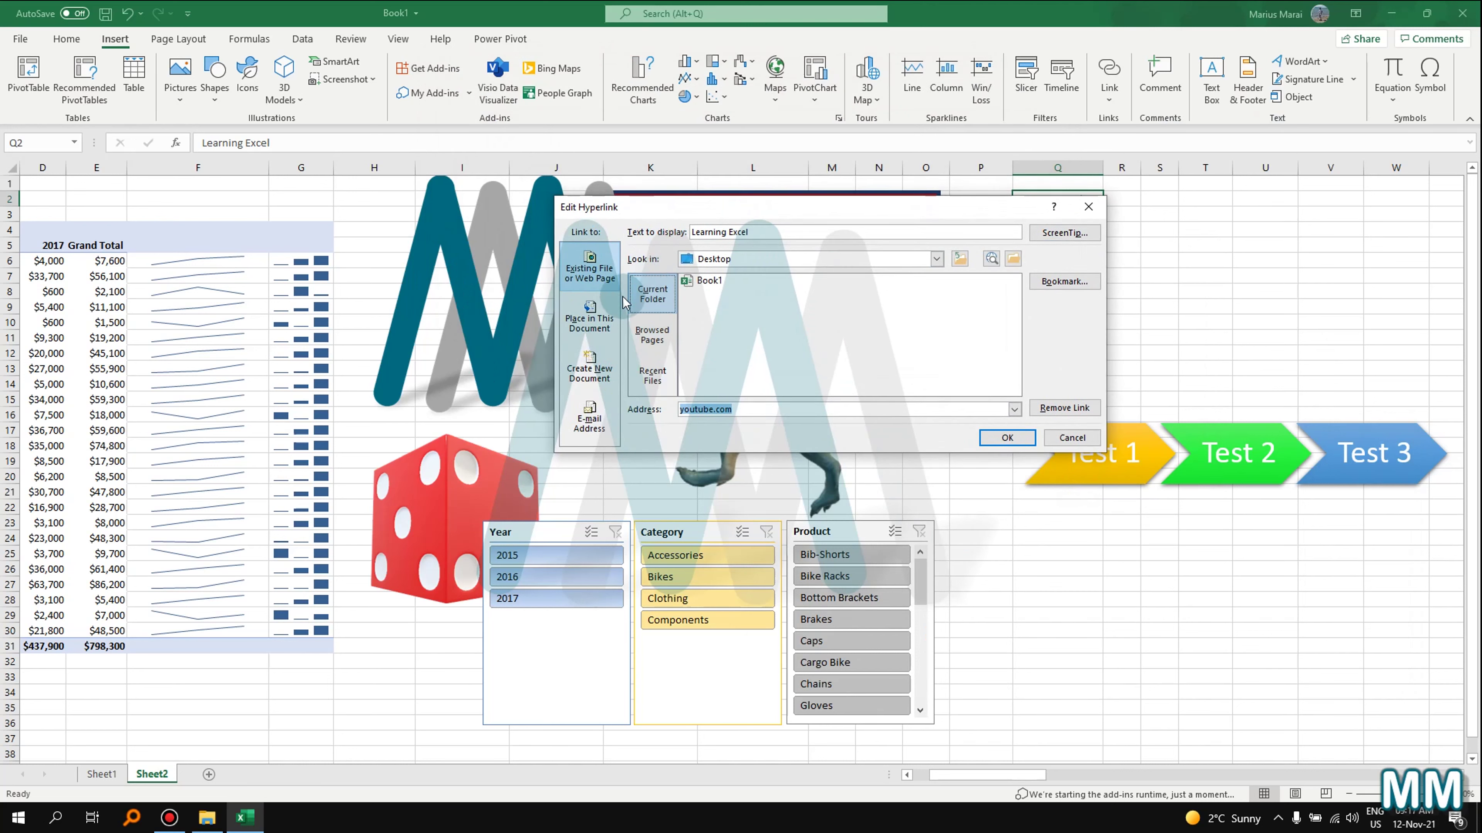
left_click(591, 316)
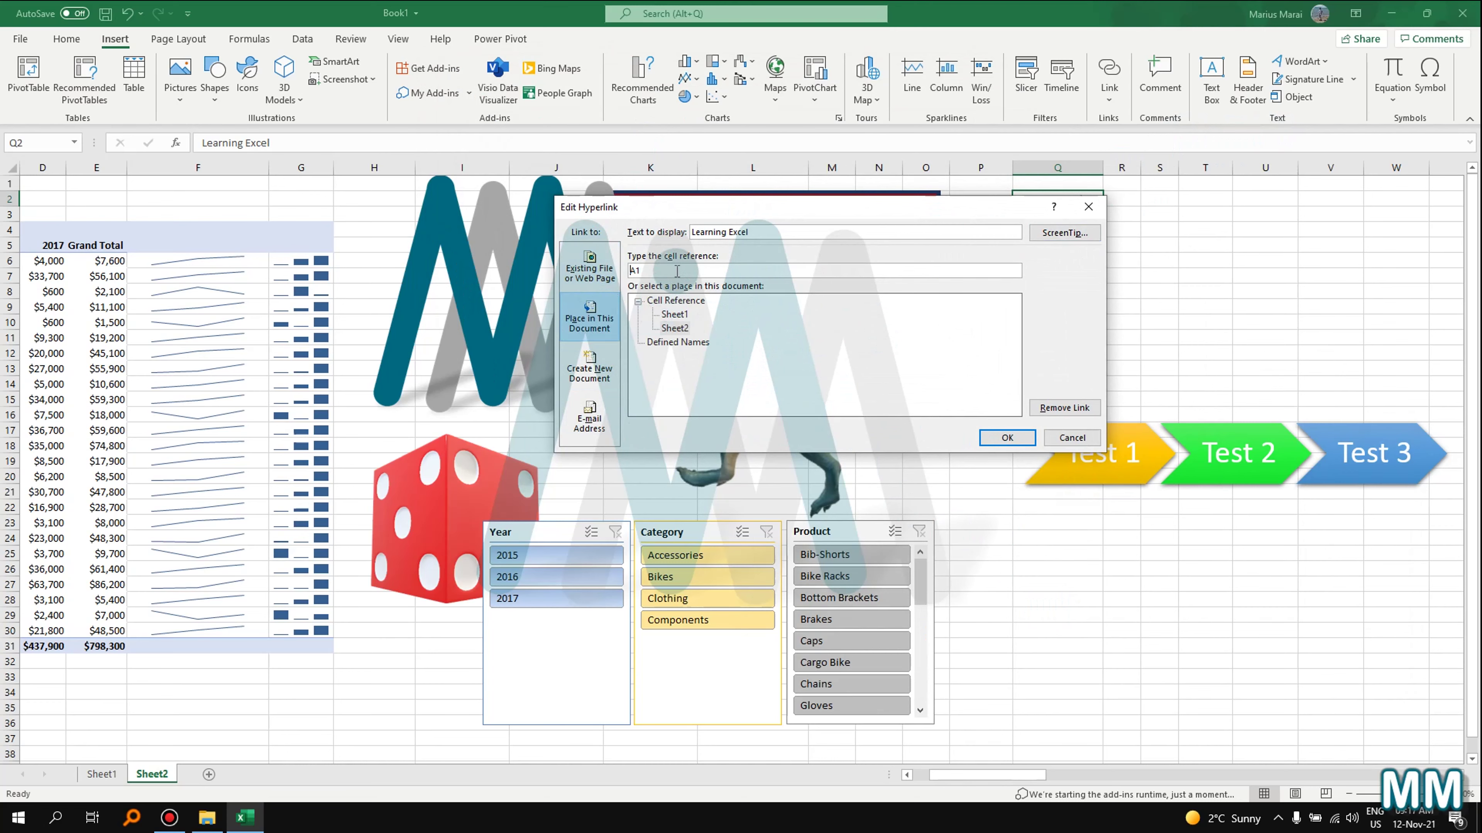
left_click(677, 329)
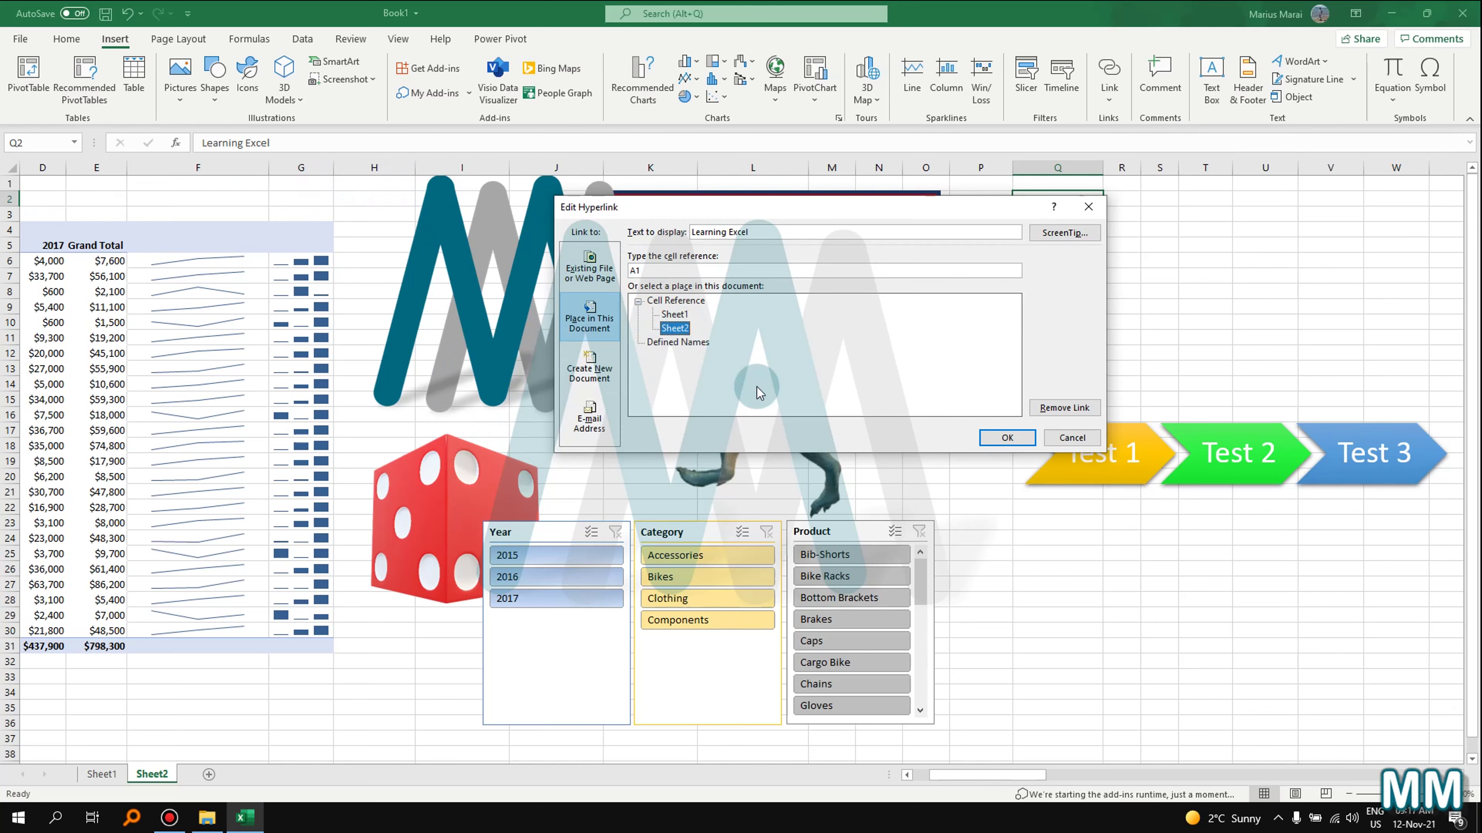
left_click(698, 273)
key("BackSpace")
key("BackSpace")
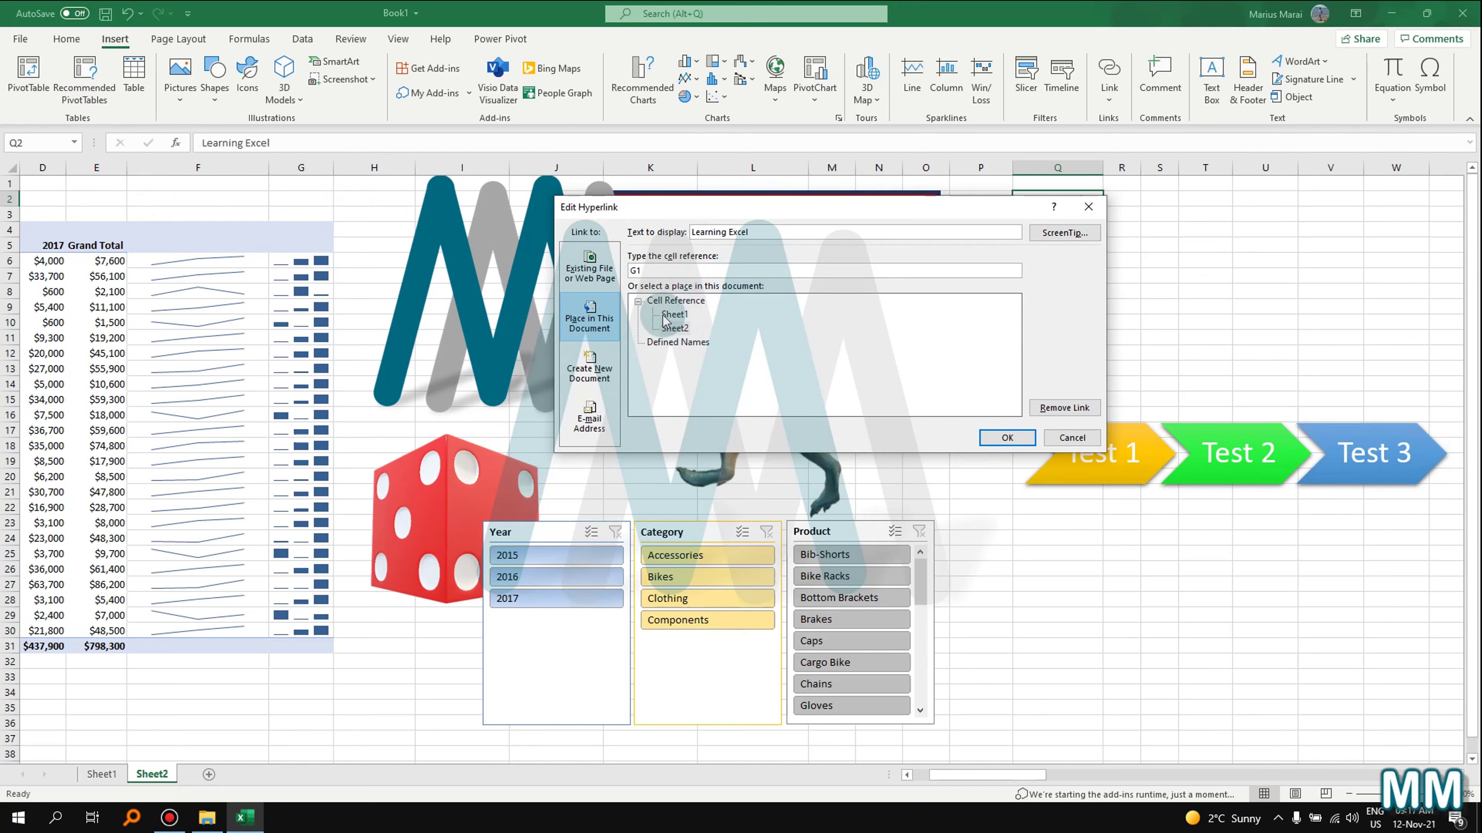
left_click(688, 329)
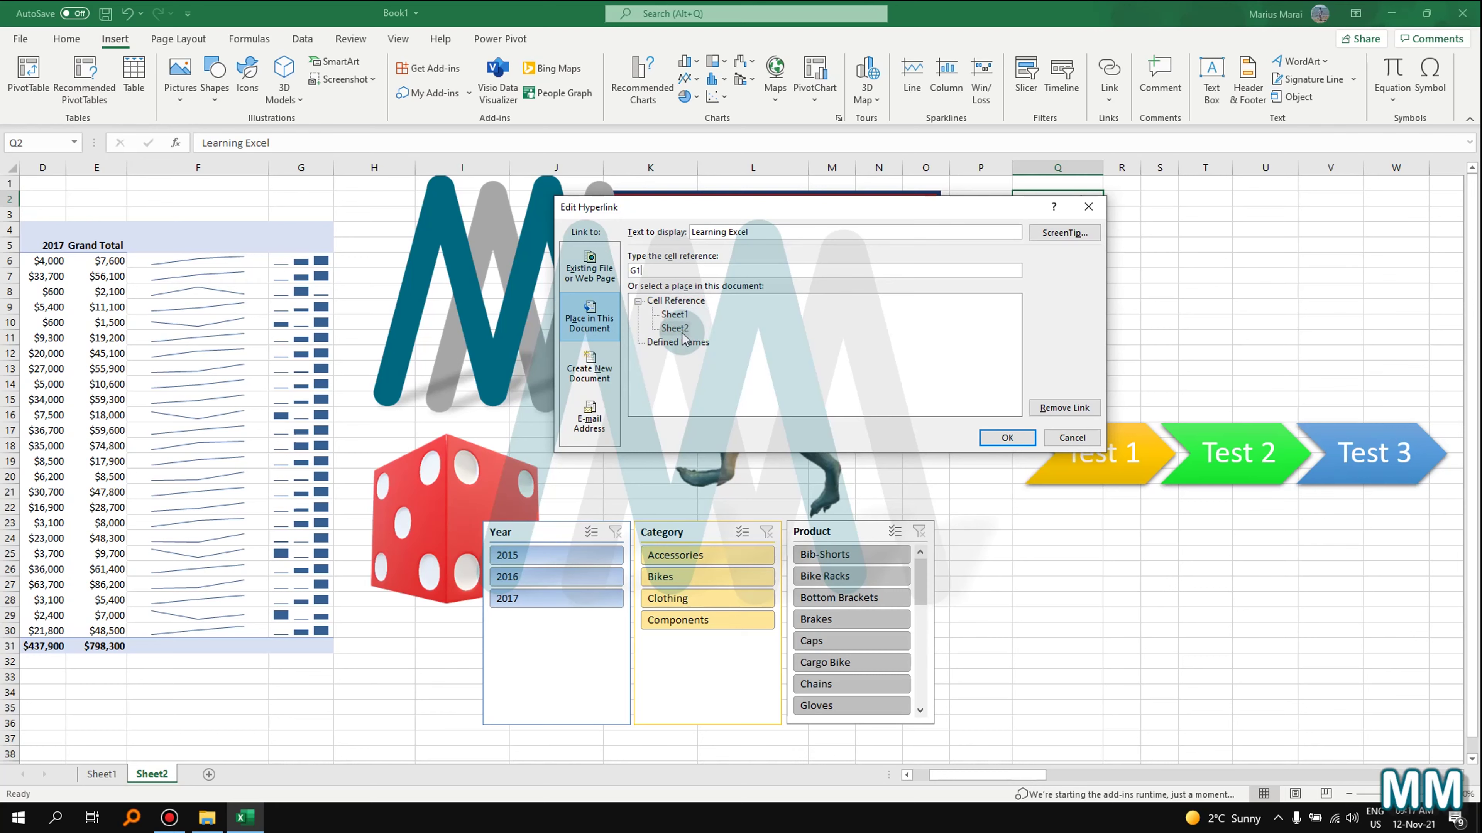
left_click(660, 270)
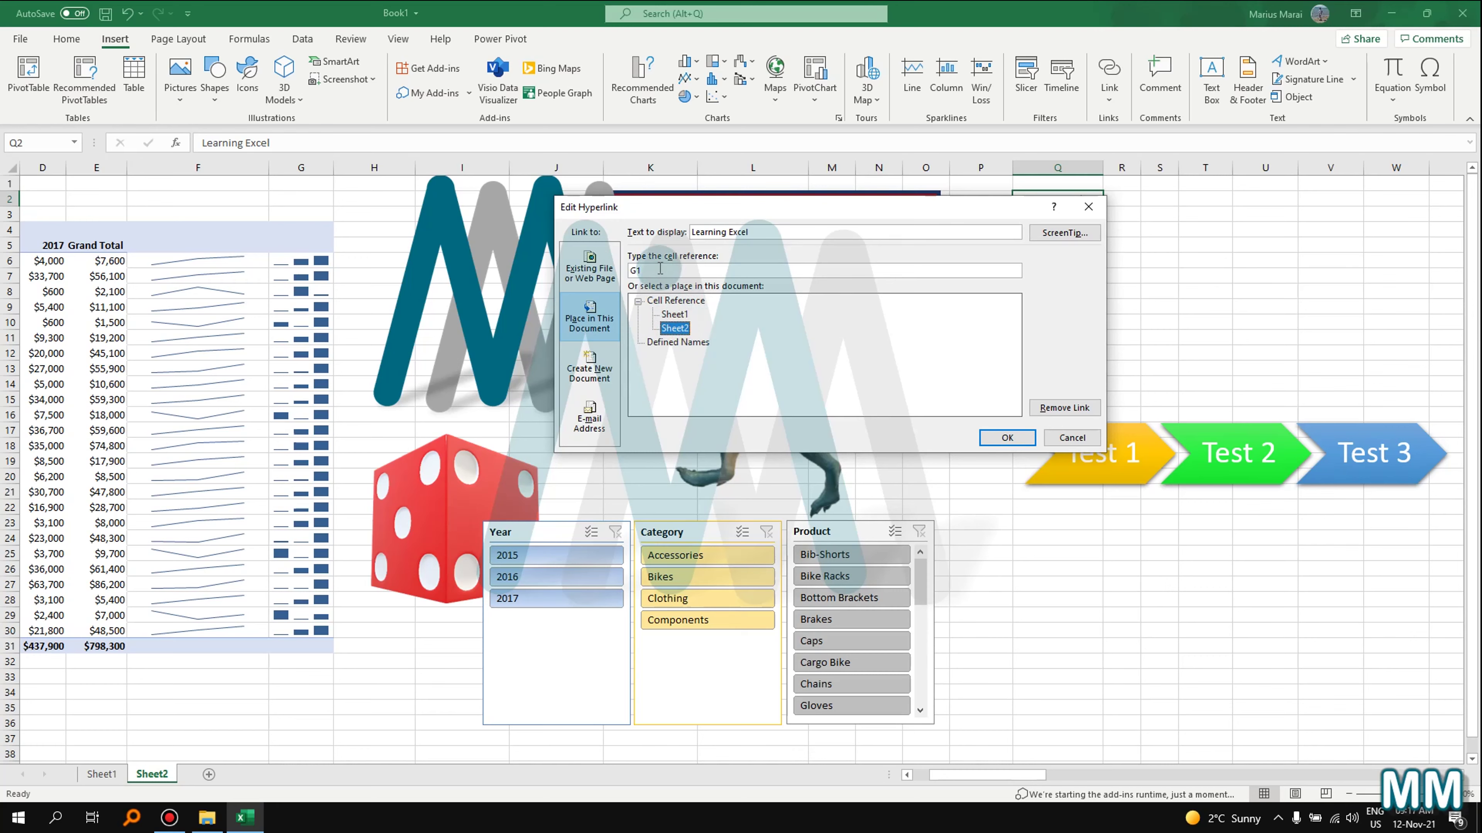
left_click(1007, 438)
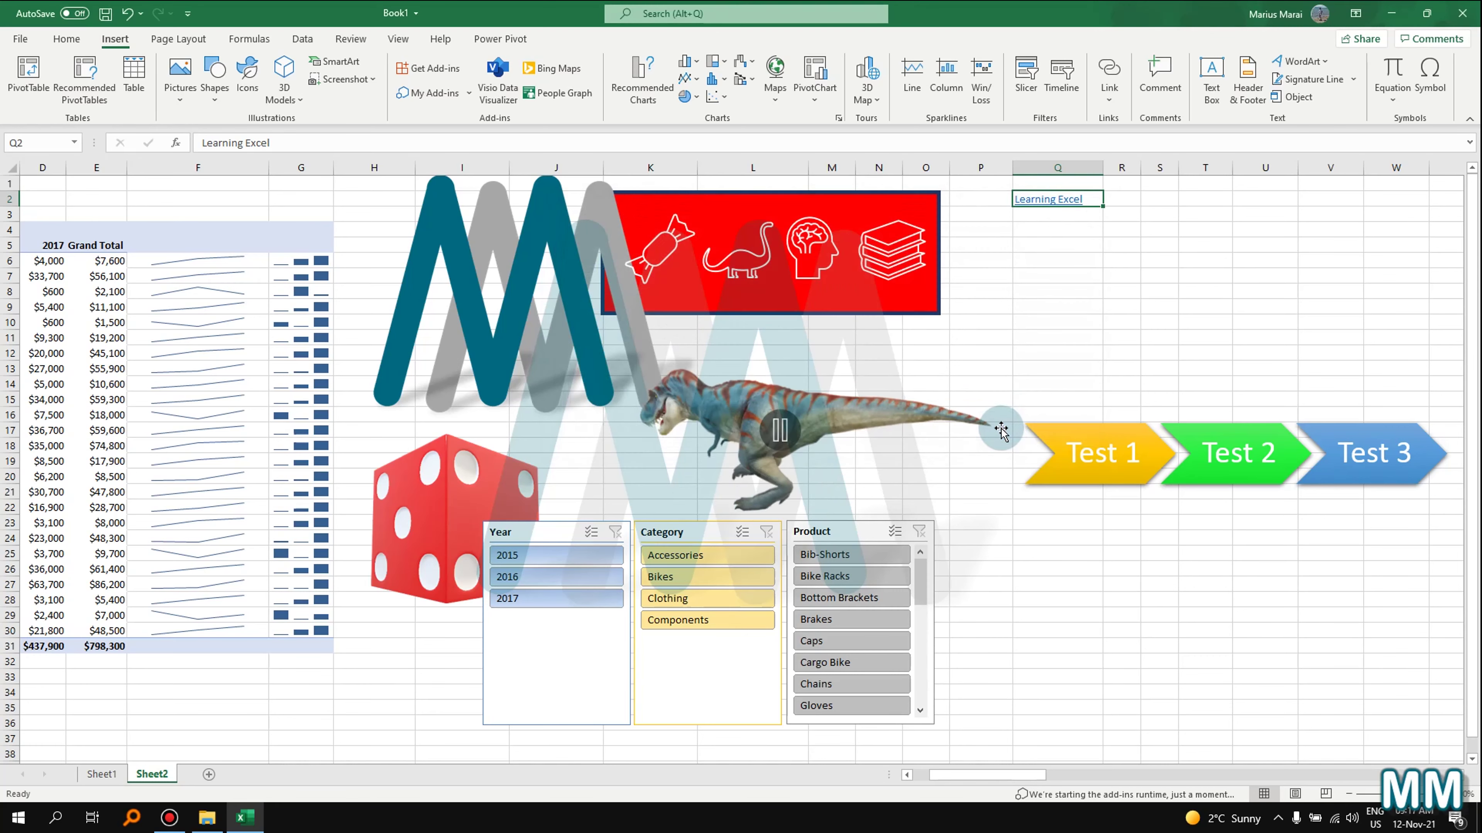
left_click(1044, 199)
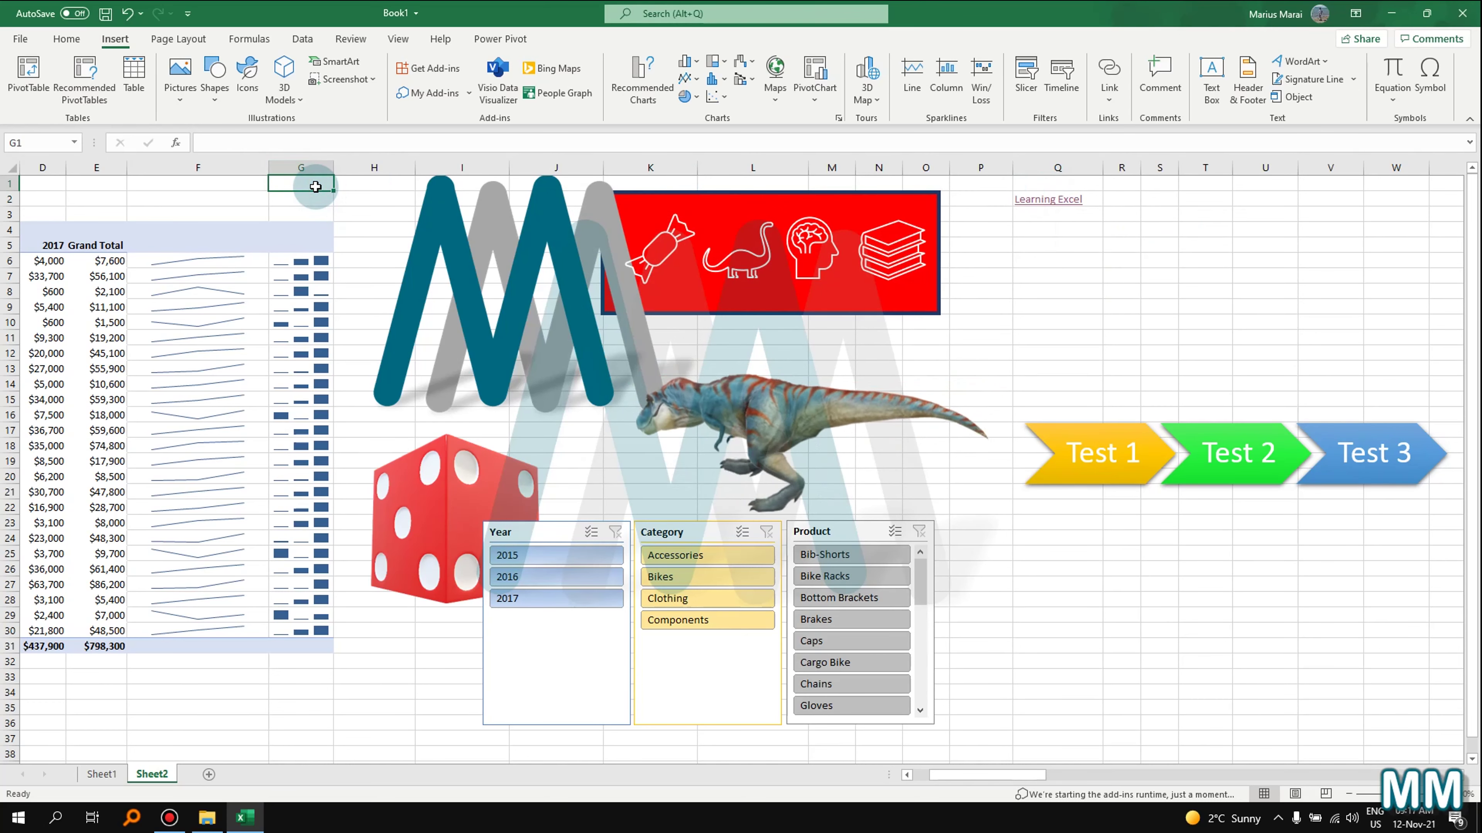
- Enter 'Result' in G1 and link it to cell Q2 in this workbook
type("Result")
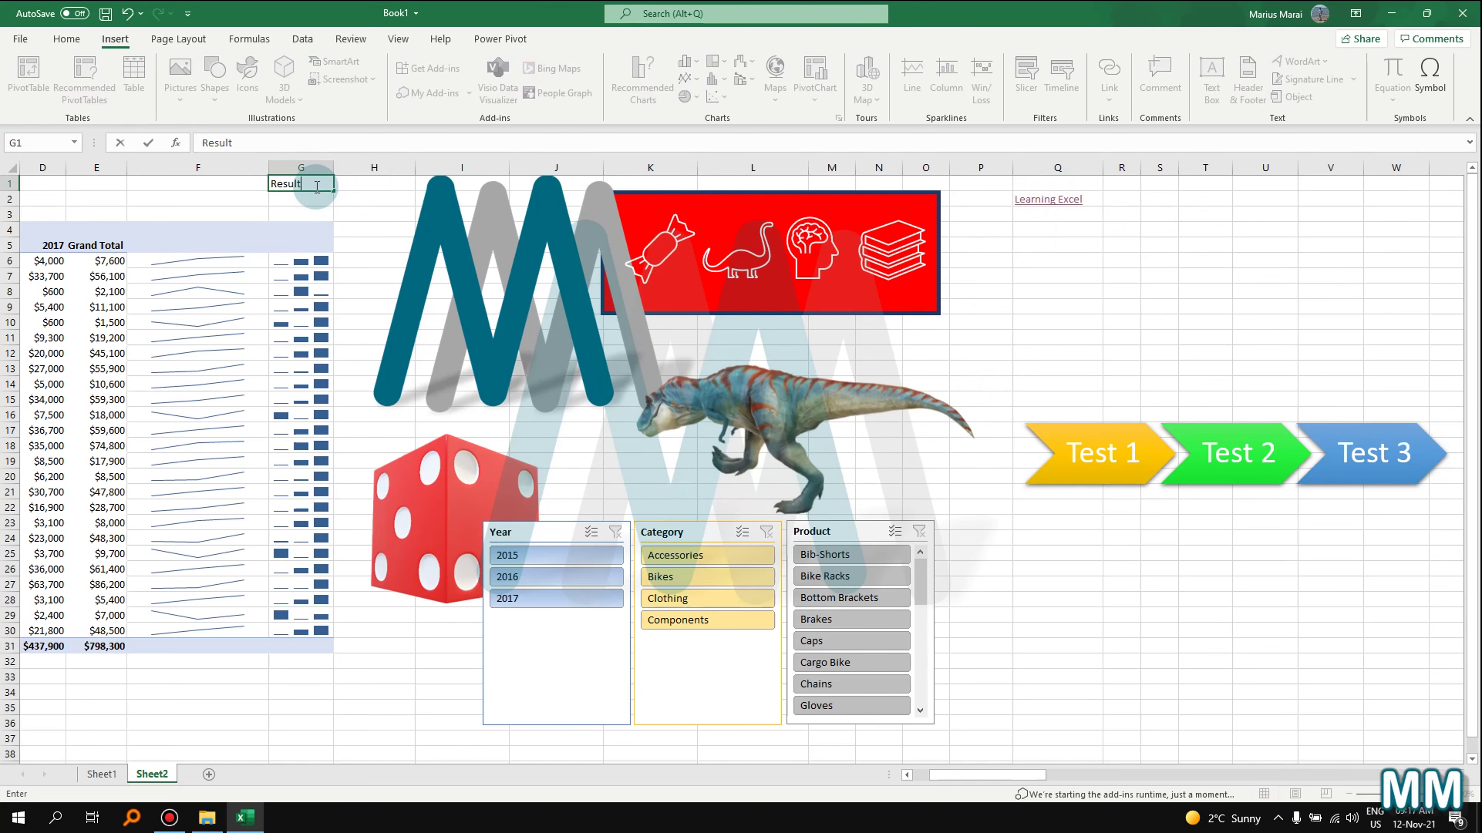
left_click(1065, 200)
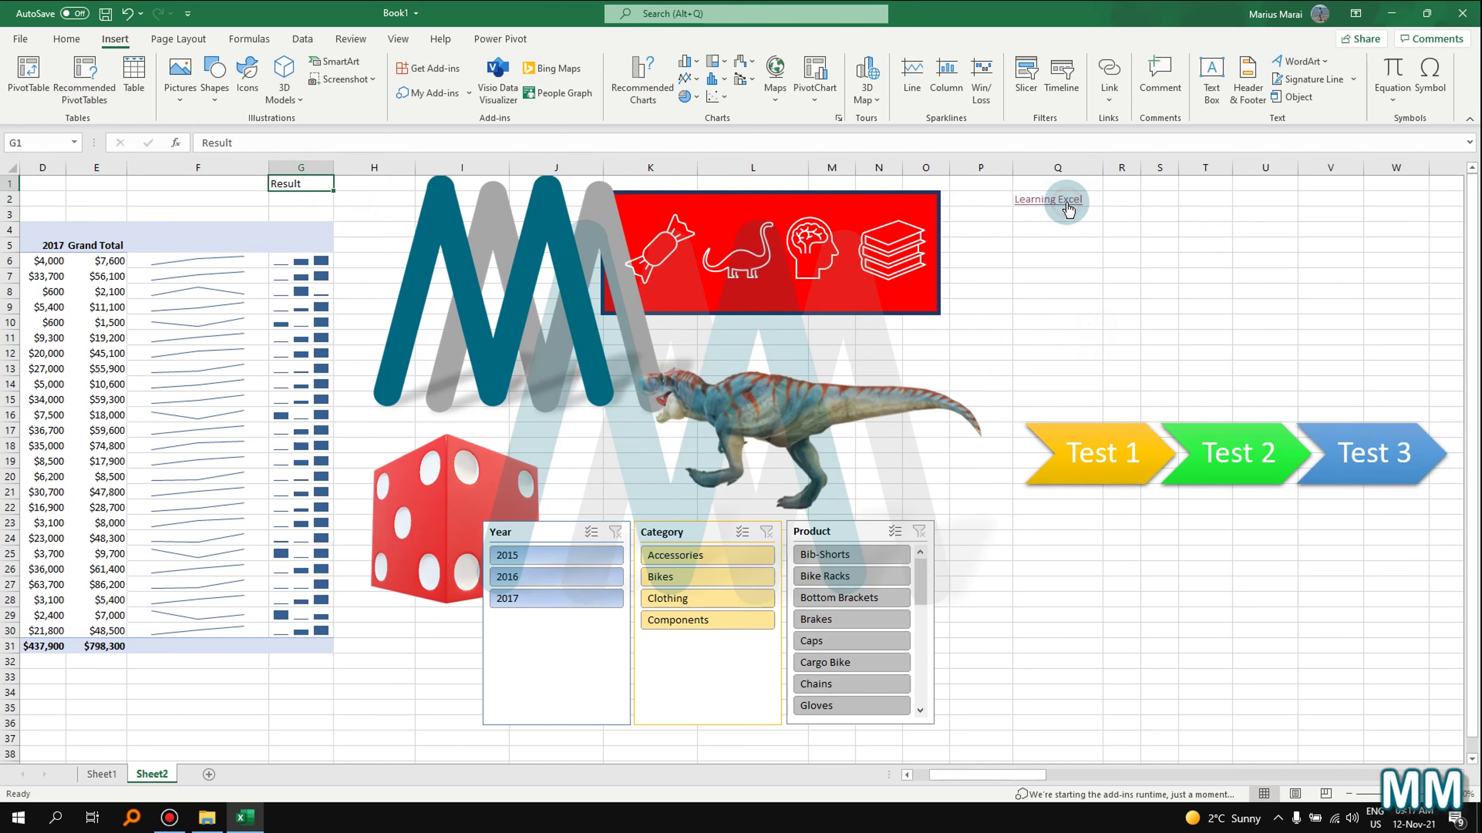
left_click(292, 182)
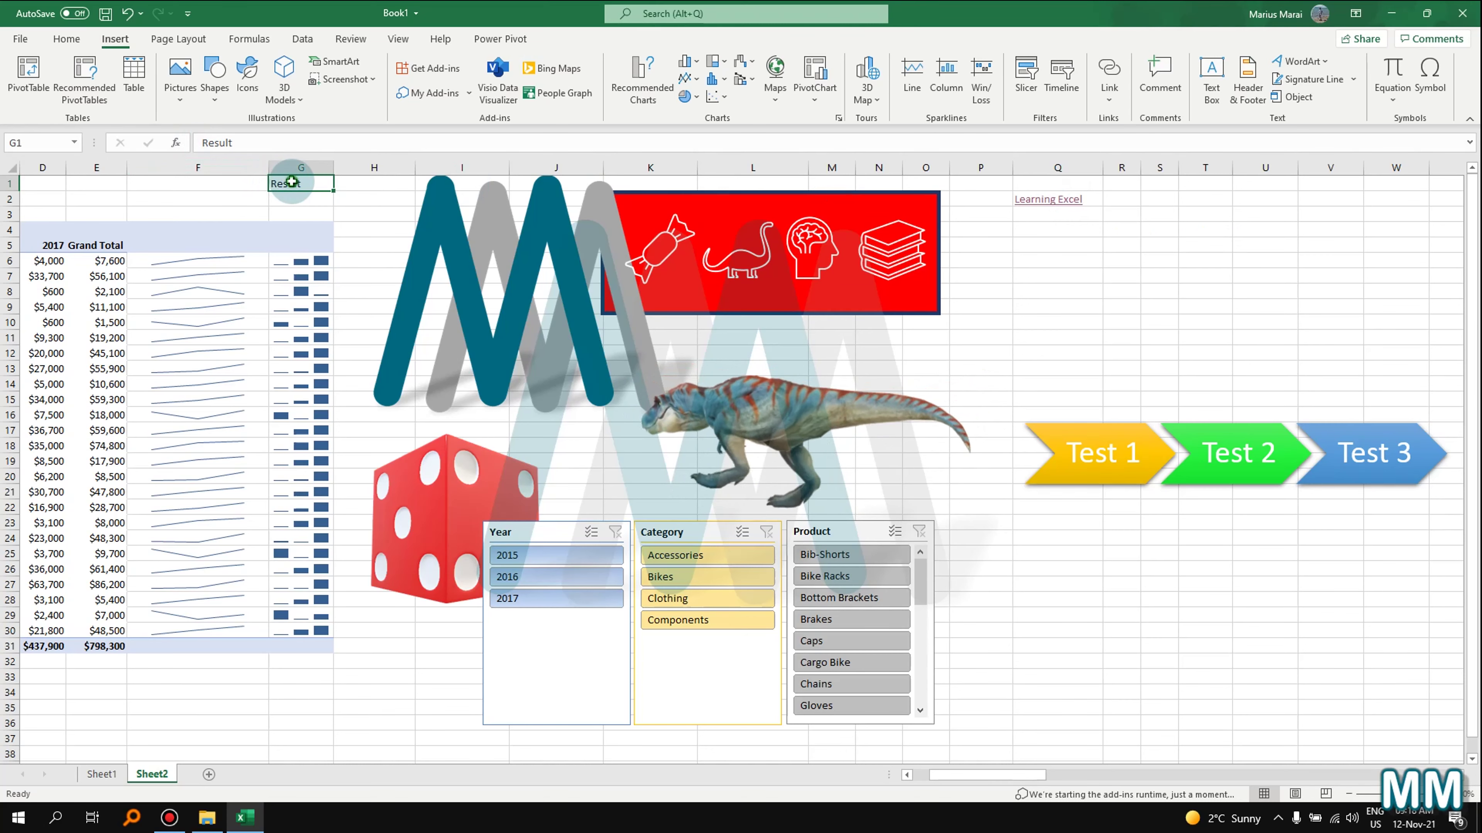
right_click(292, 182)
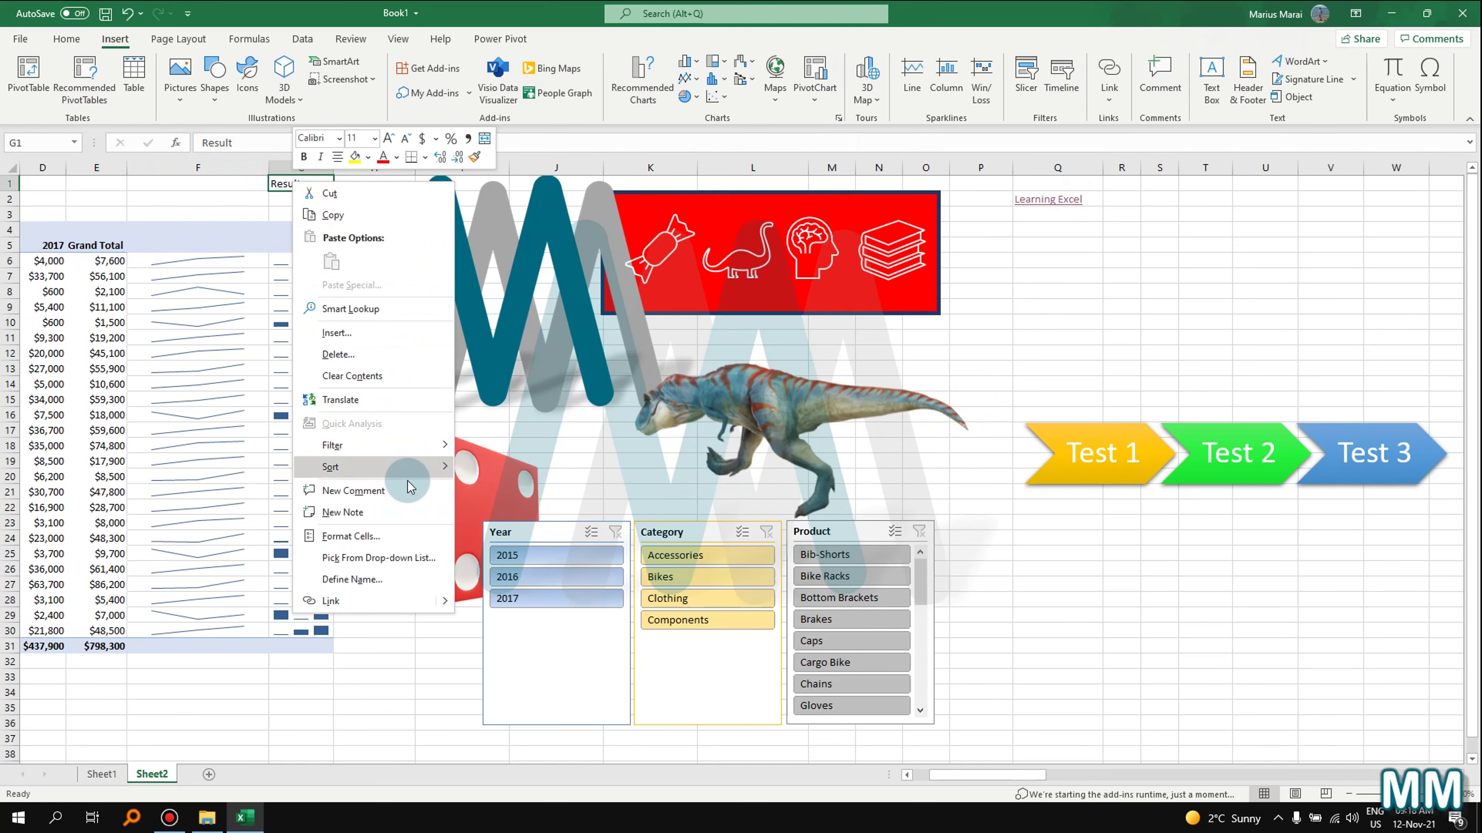
left_click(375, 614)
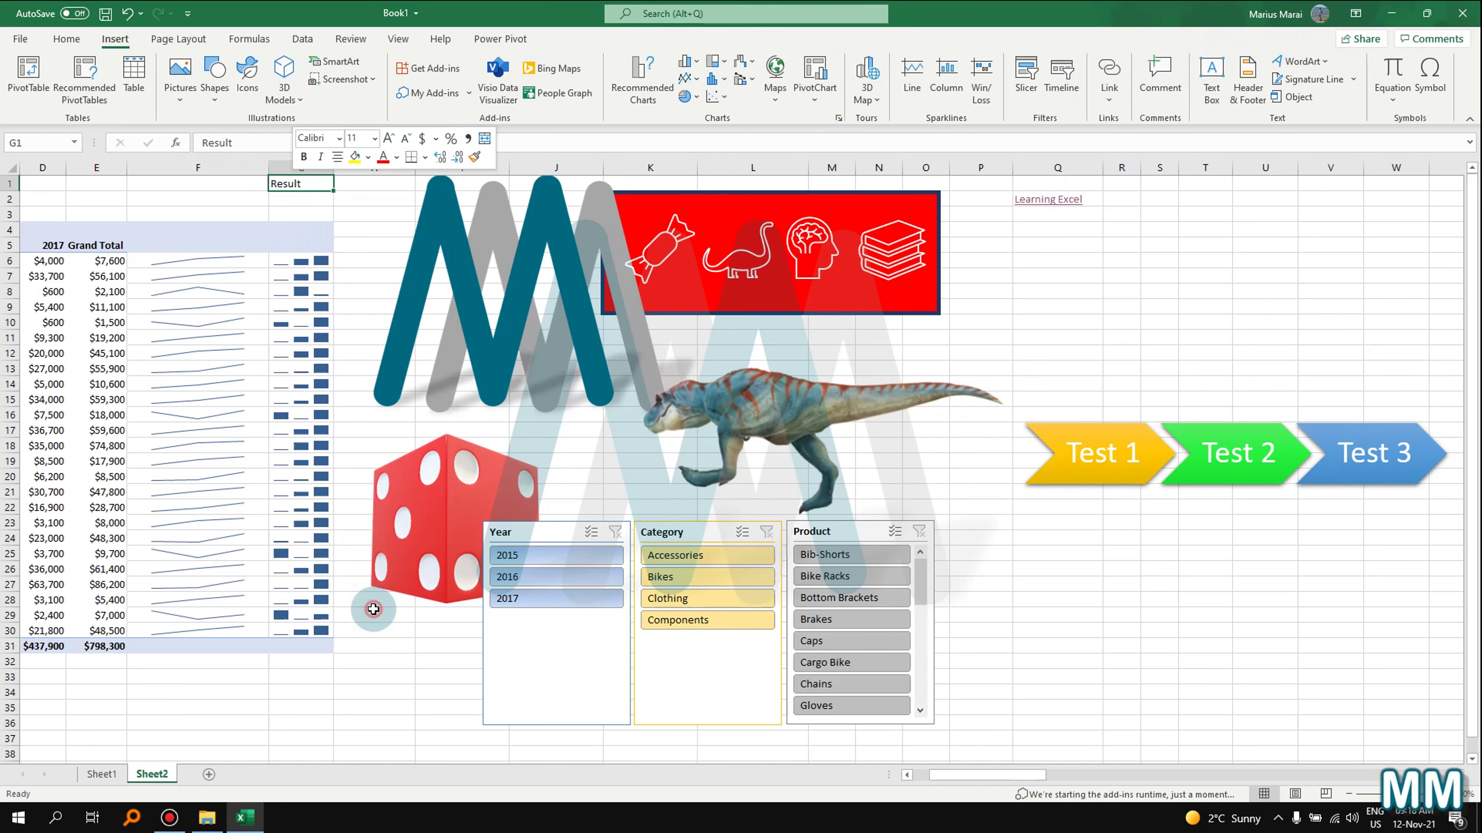
left_click(492, 387)
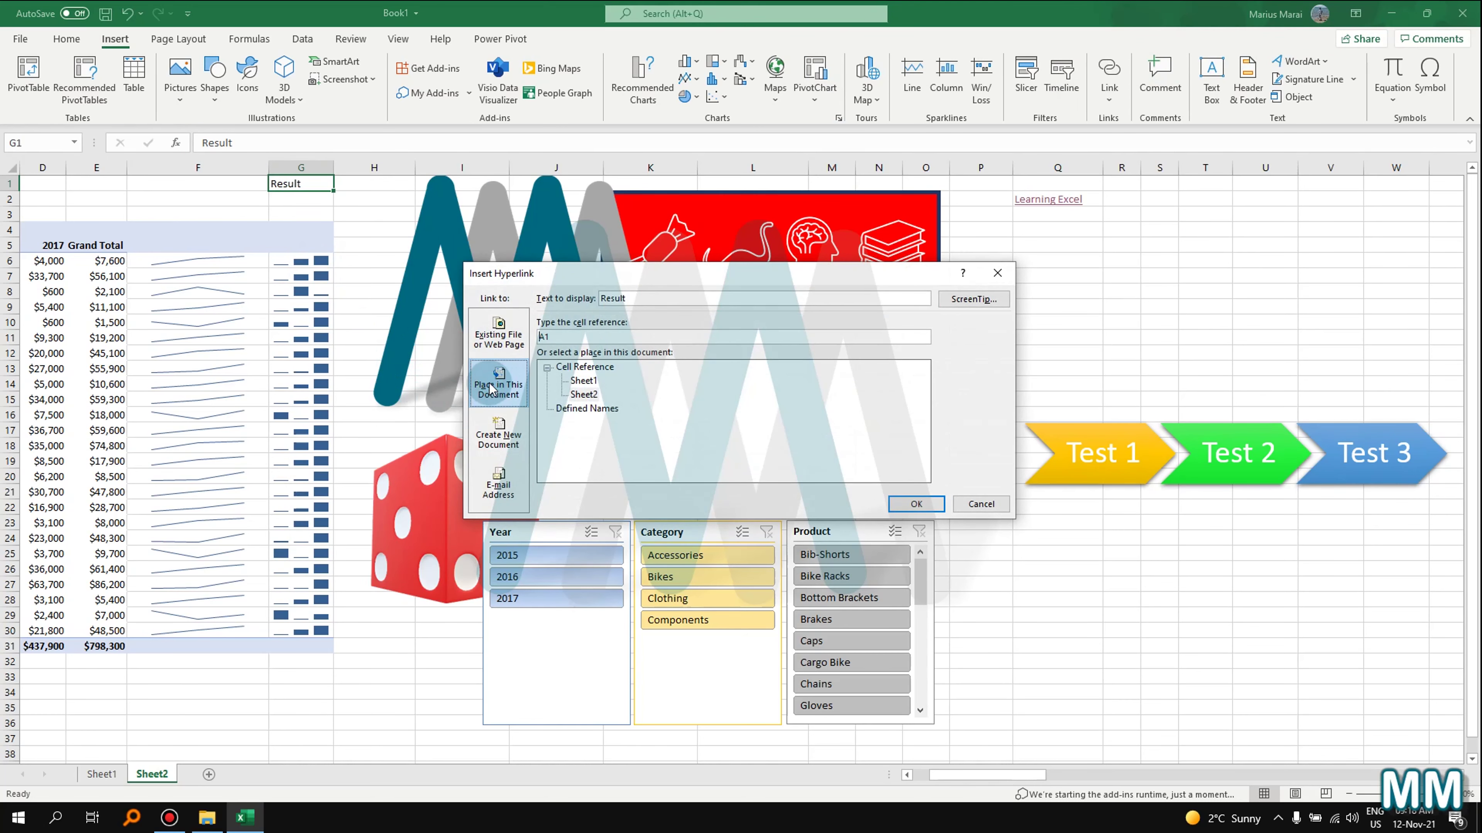
left_click(582, 395)
left_click(569, 336)
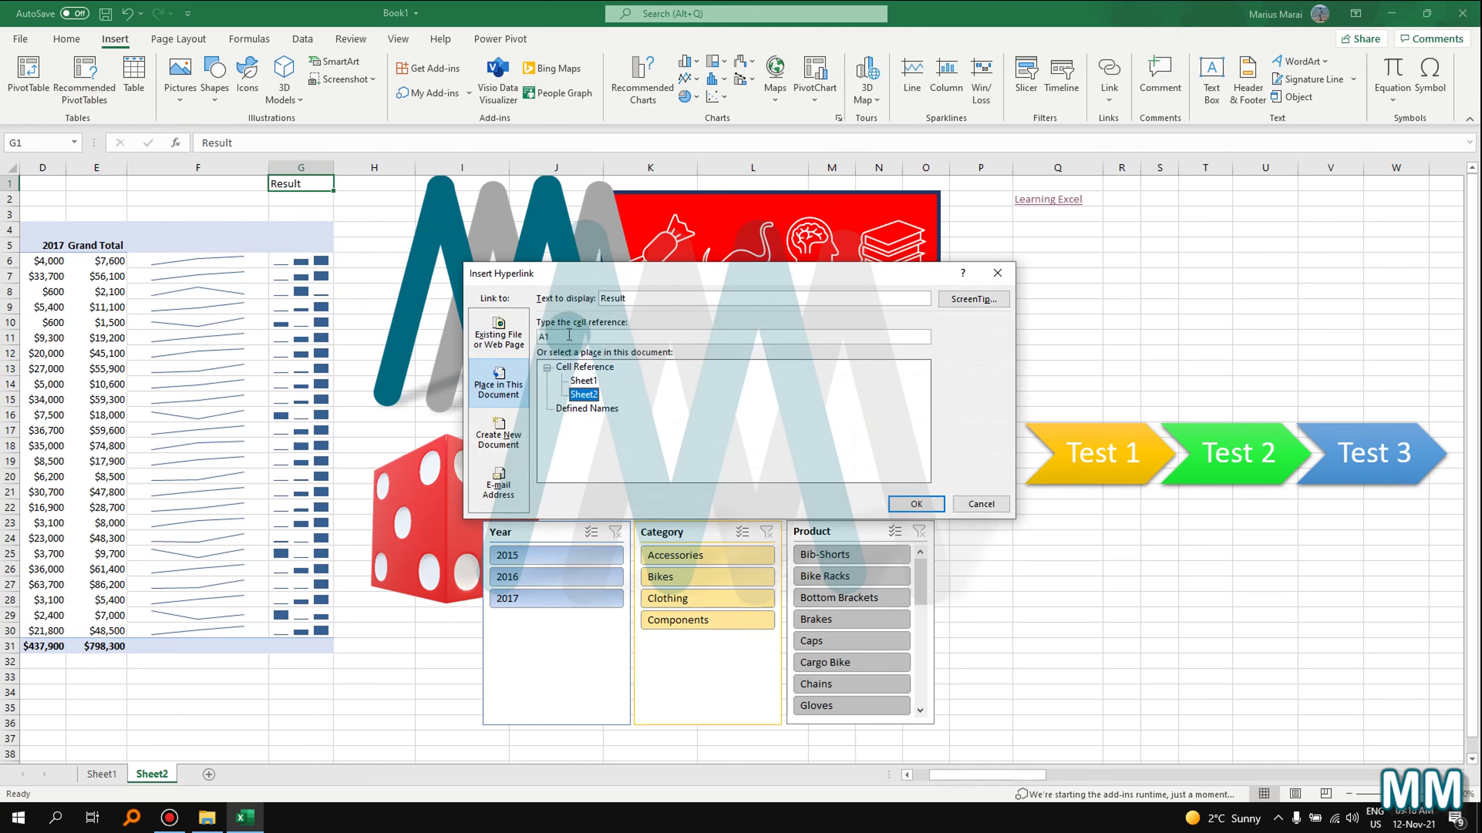
double_click(569, 335)
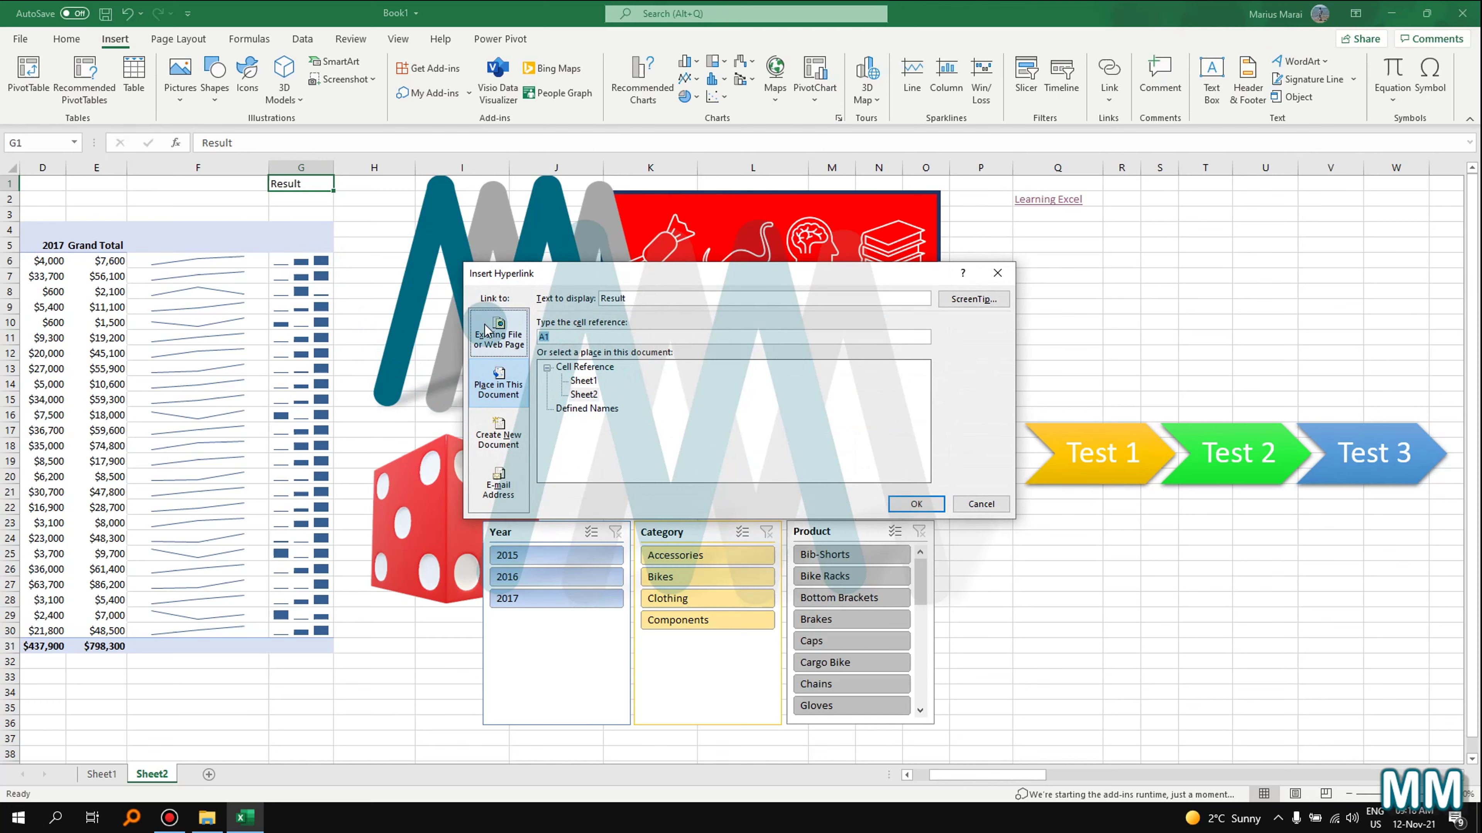
type("Q")
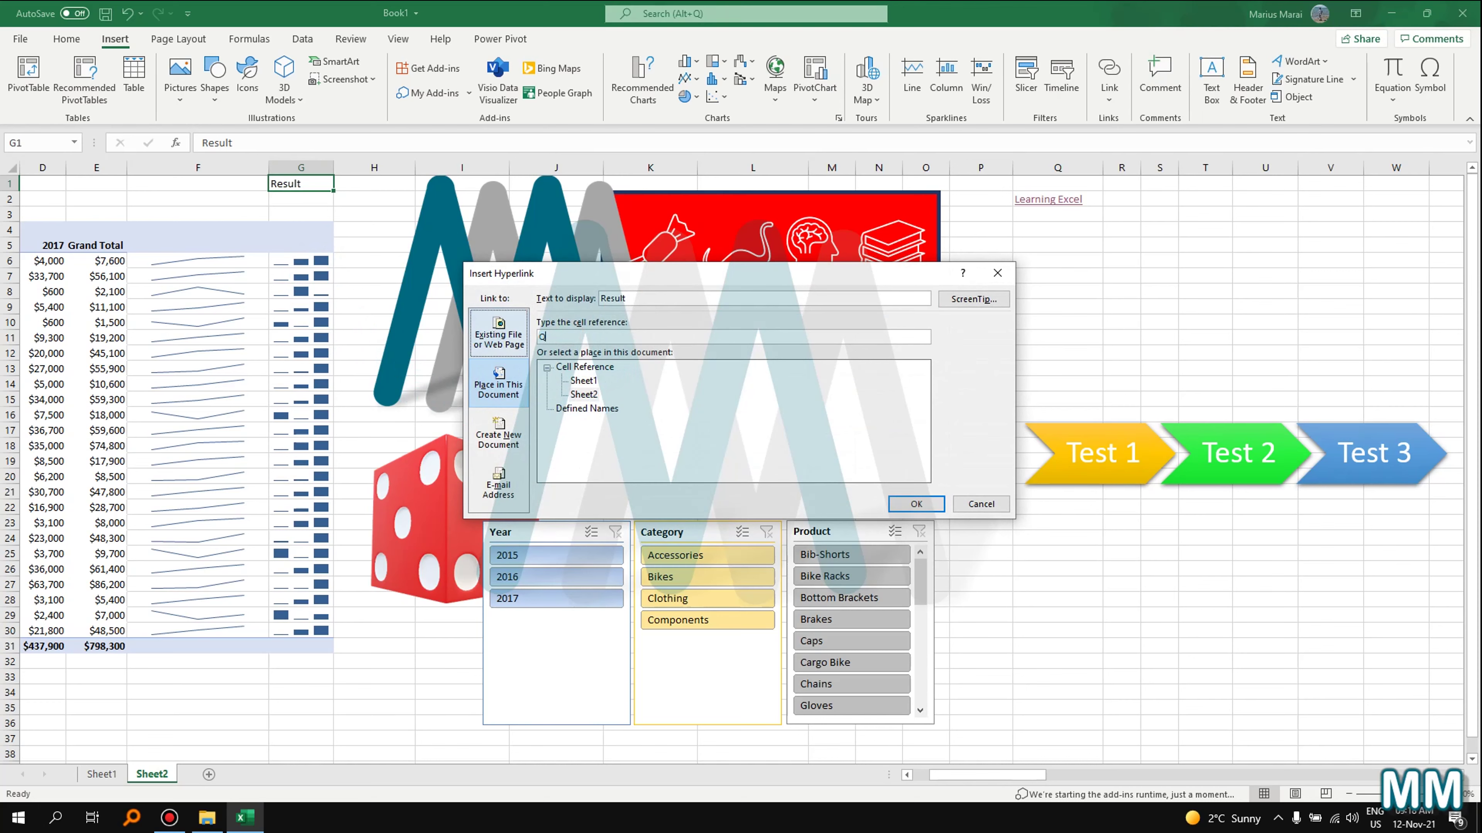
type("2")
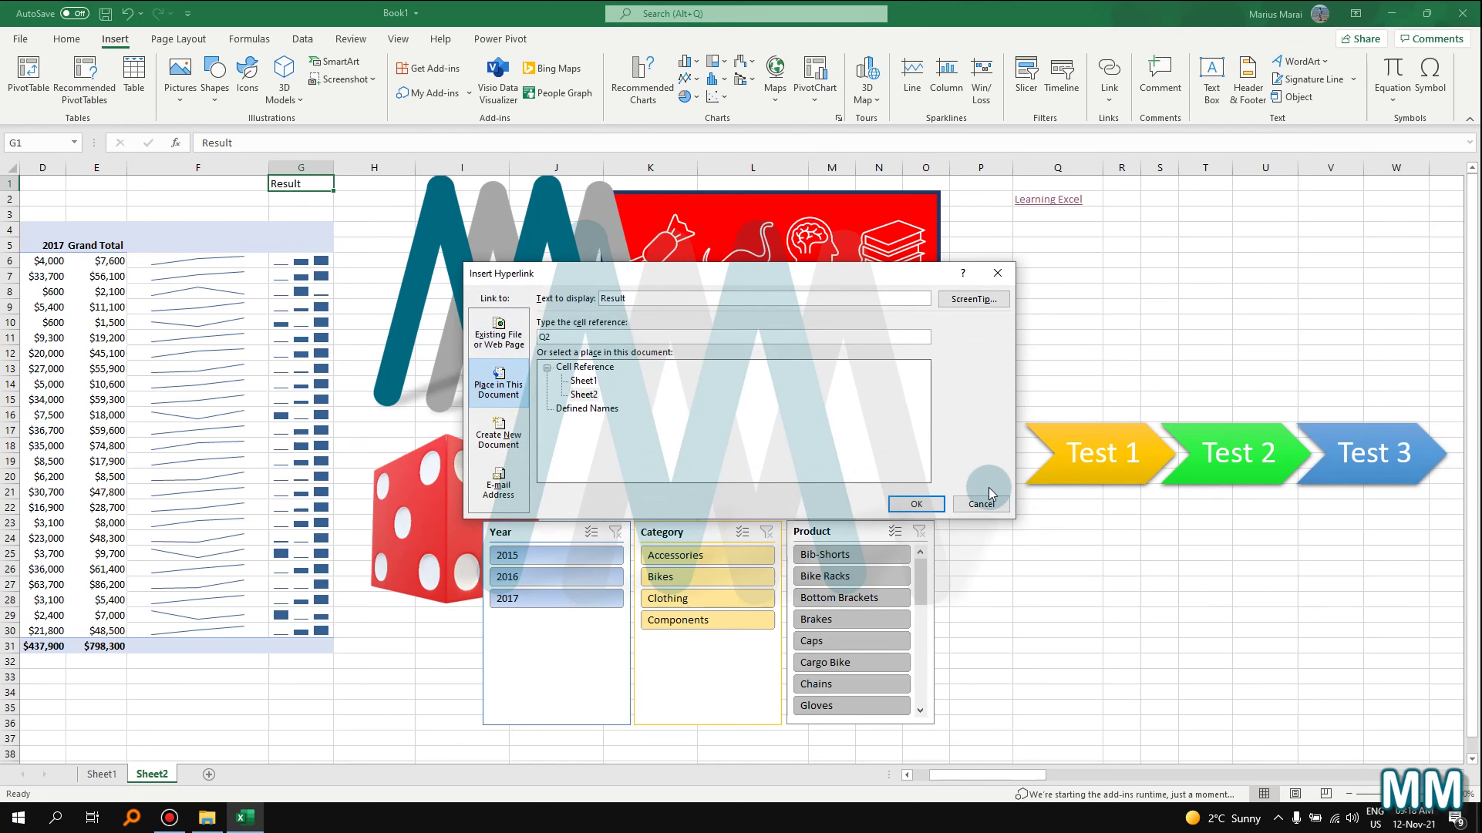
left_click(915, 504)
- Follow the Result and Learning Excel links back and forth to check both jumps
left_click(275, 187)
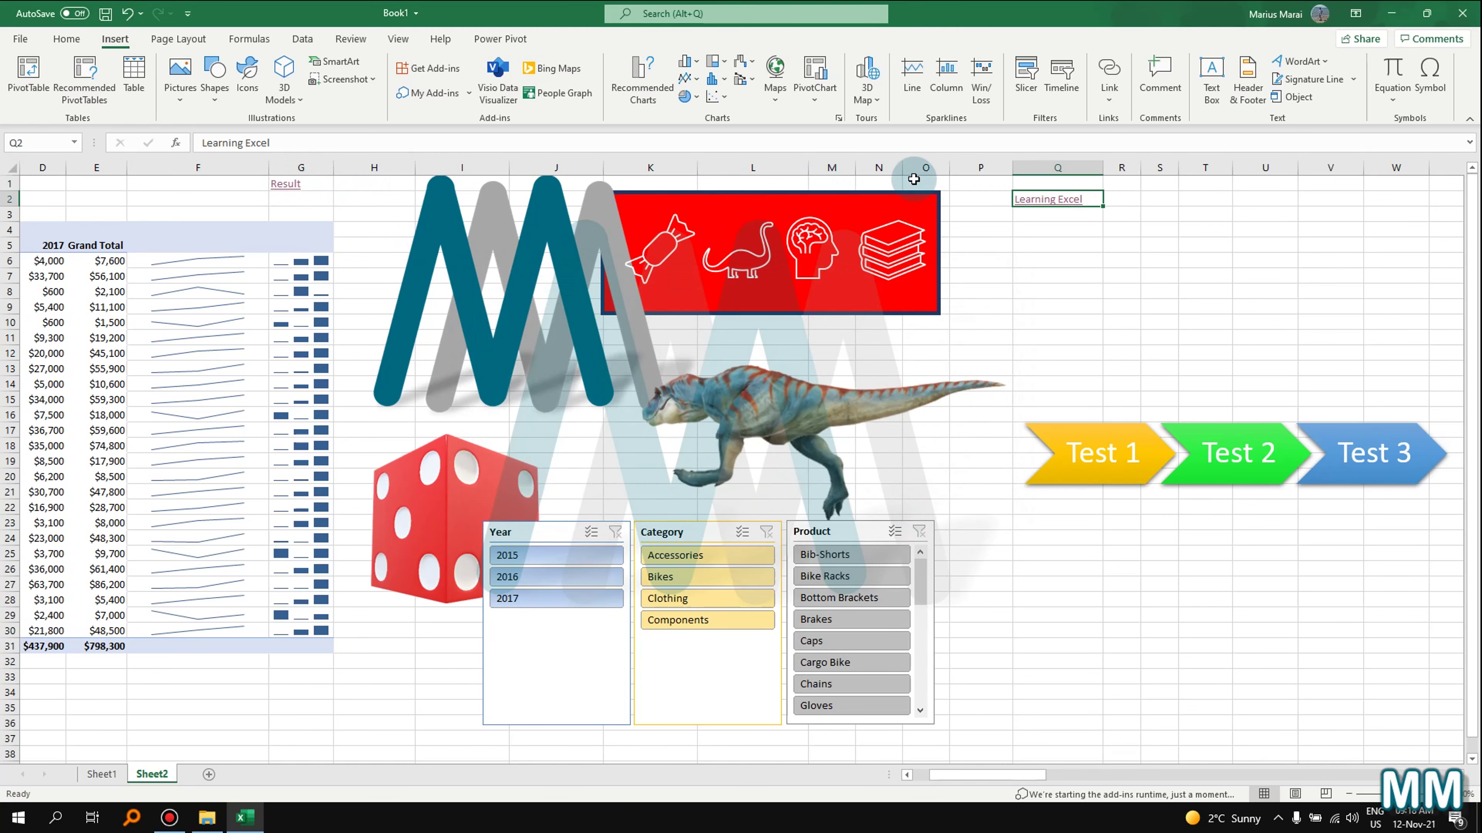
left_click(1058, 197)
left_click(283, 183)
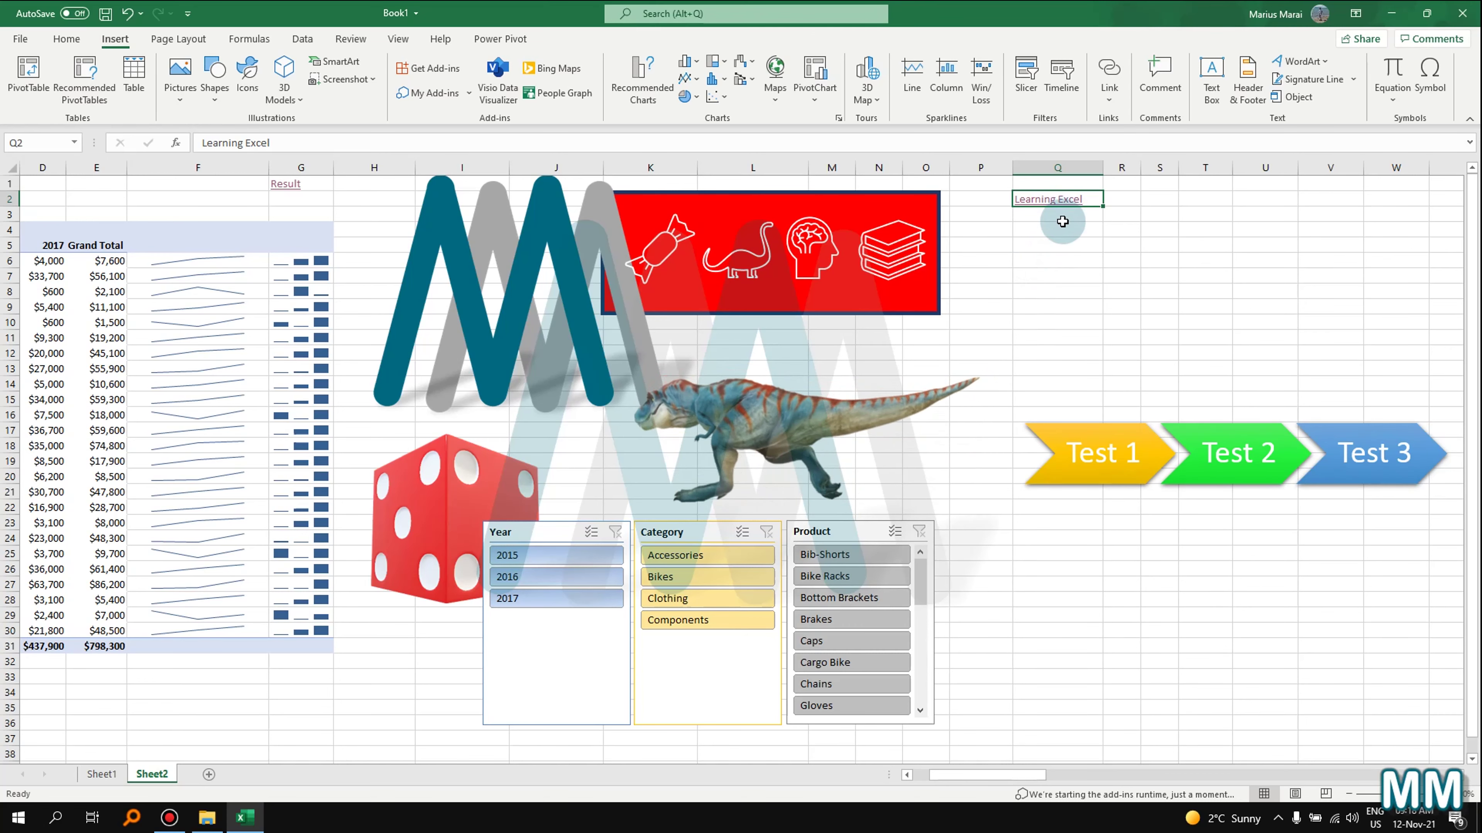
left_click(289, 184)
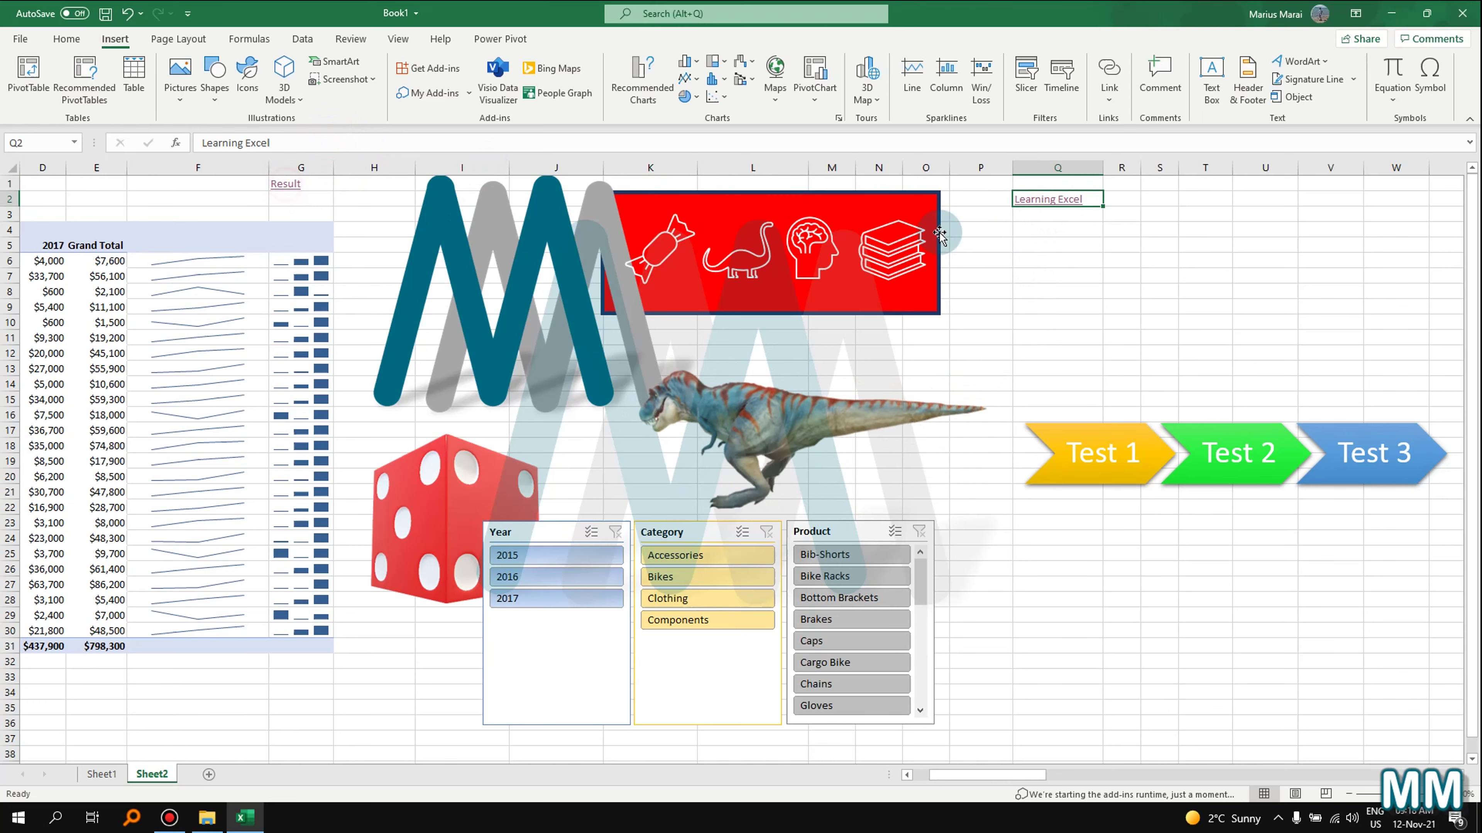
left_click(1049, 205)
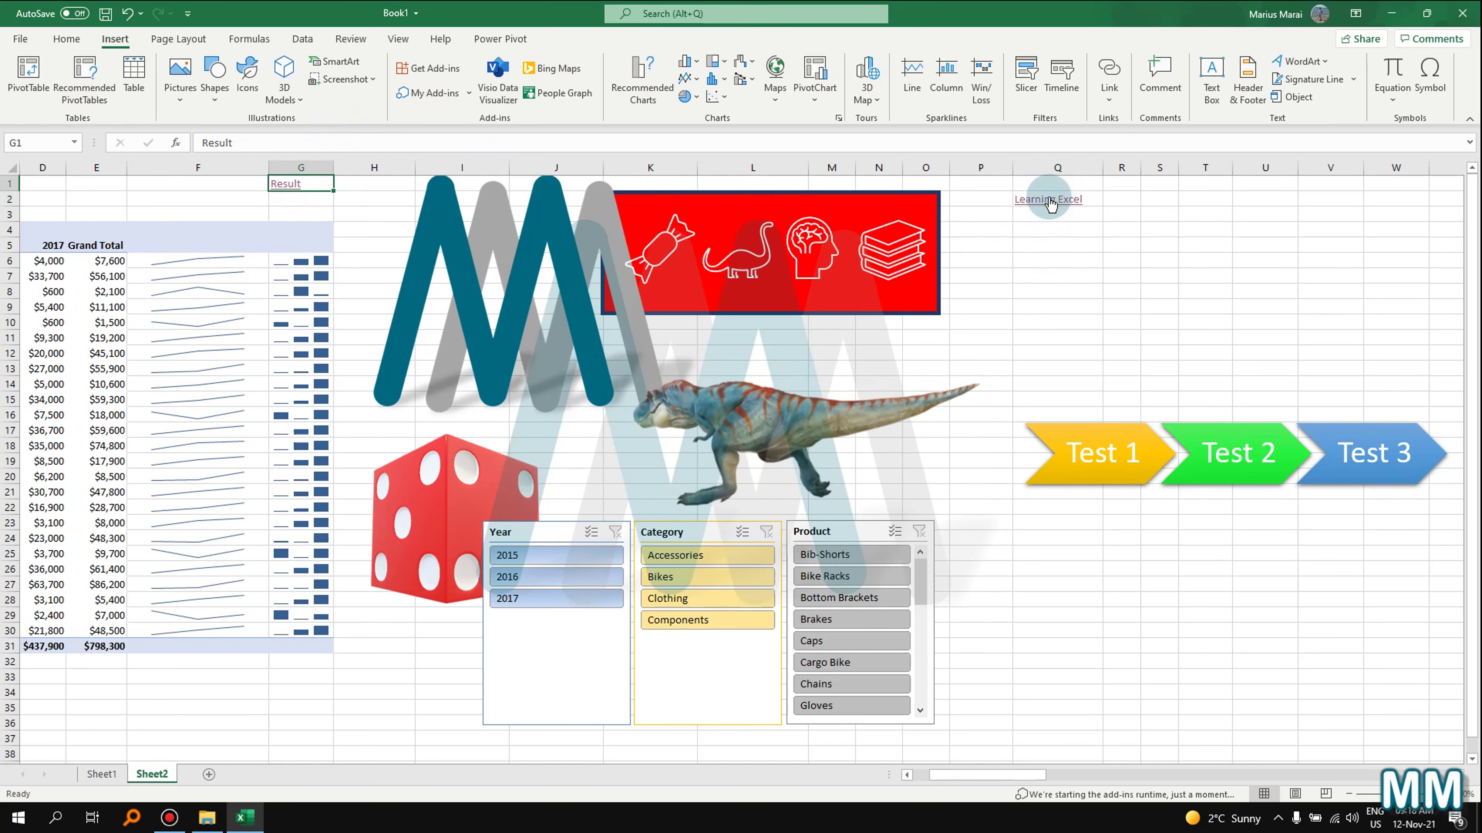
left_click(1048, 215)
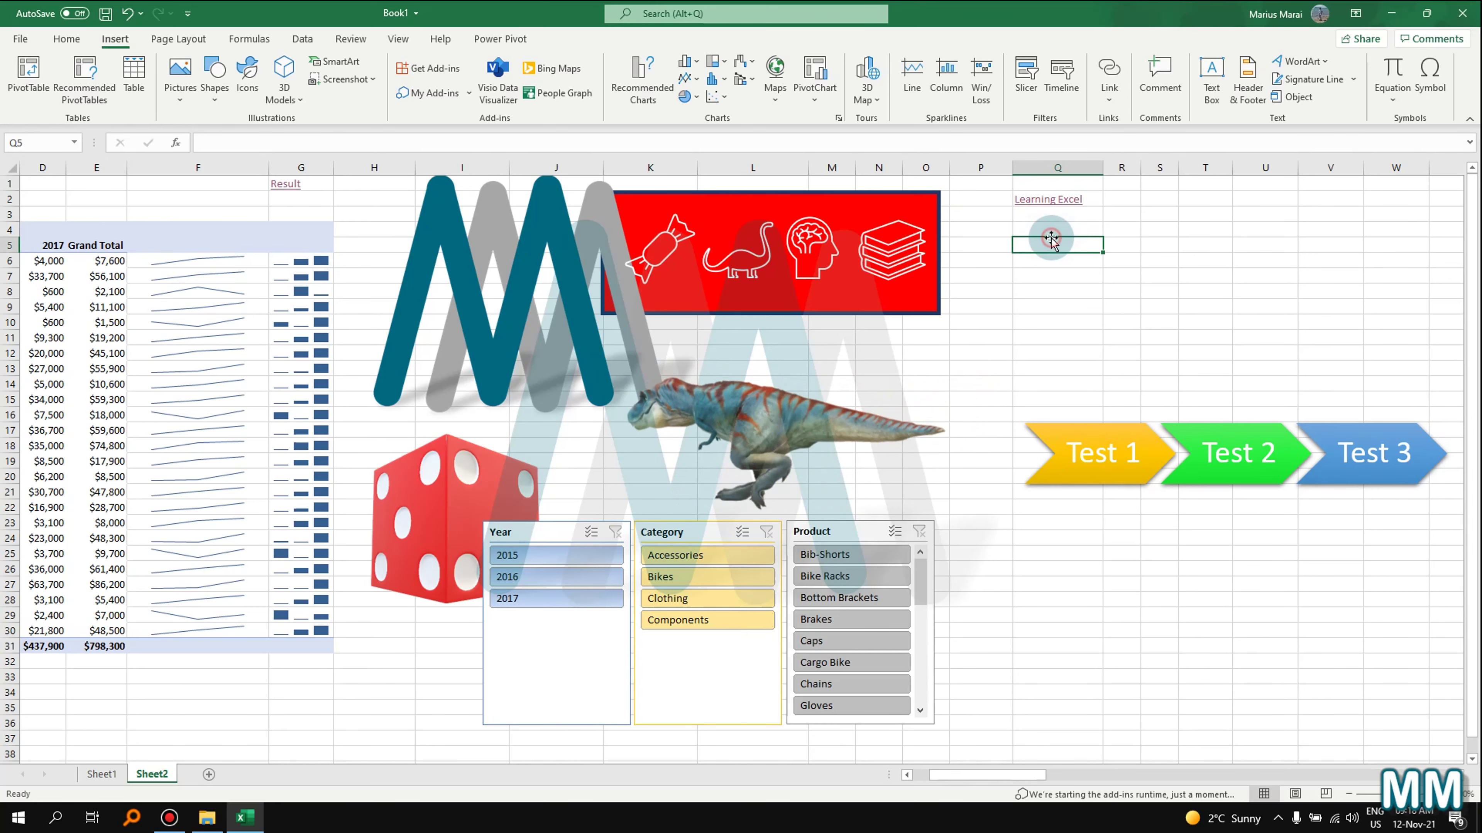
left_click(1091, 197)
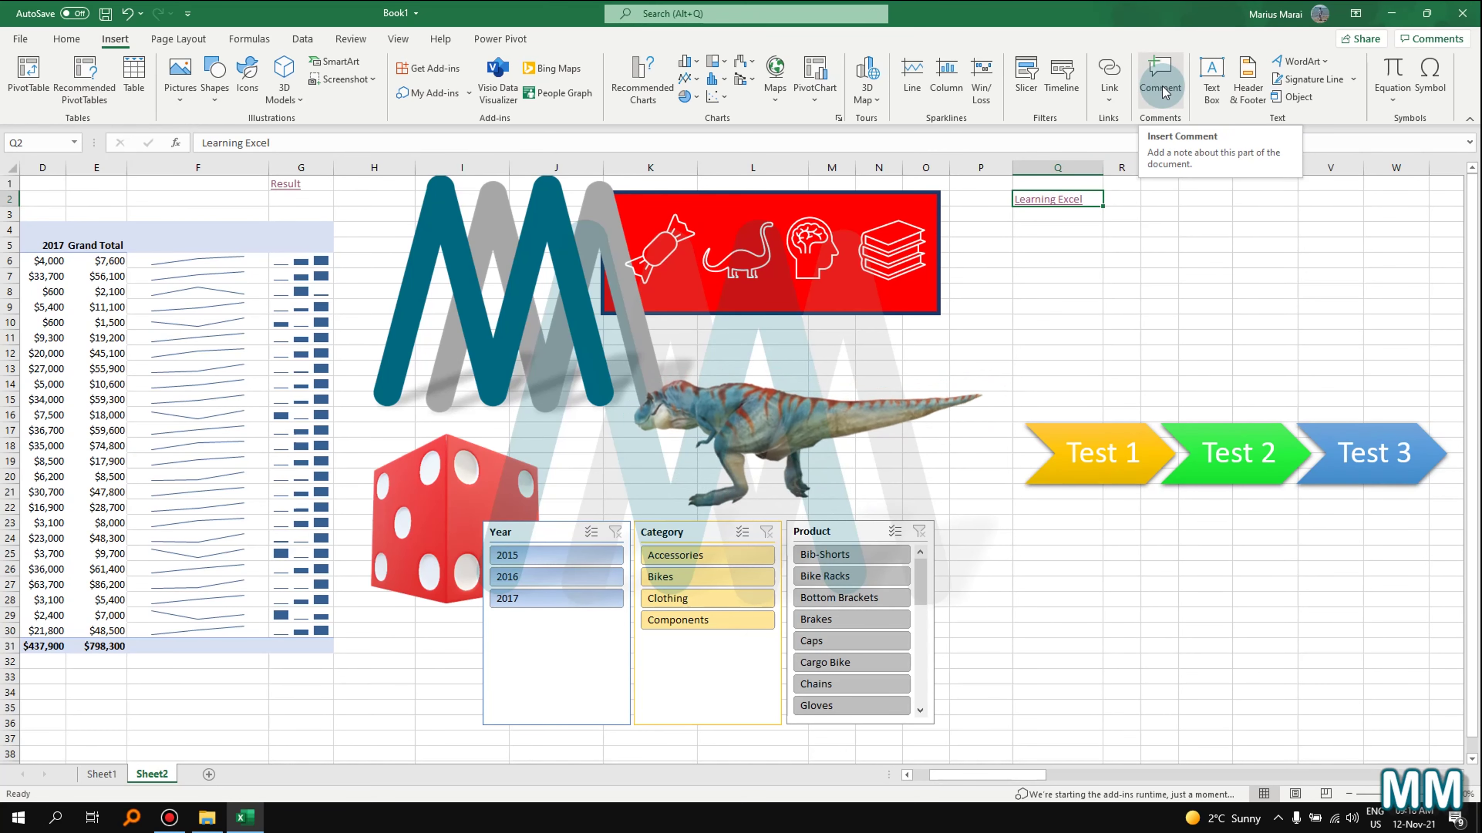
- Post a new comment reading 'Test' on cell Q2 and close the comment card
right_click(1091, 200)
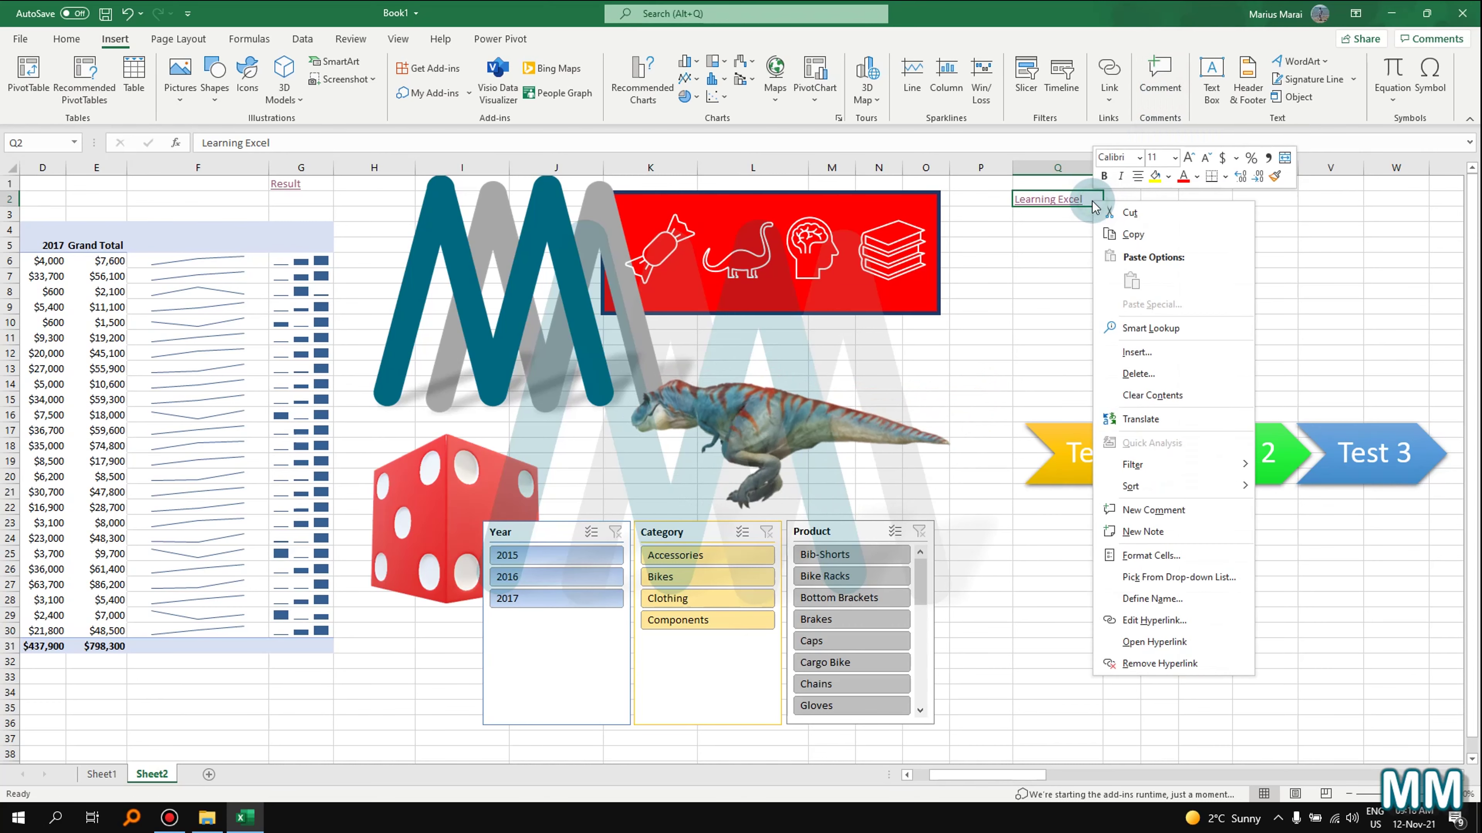
left_click(1203, 509)
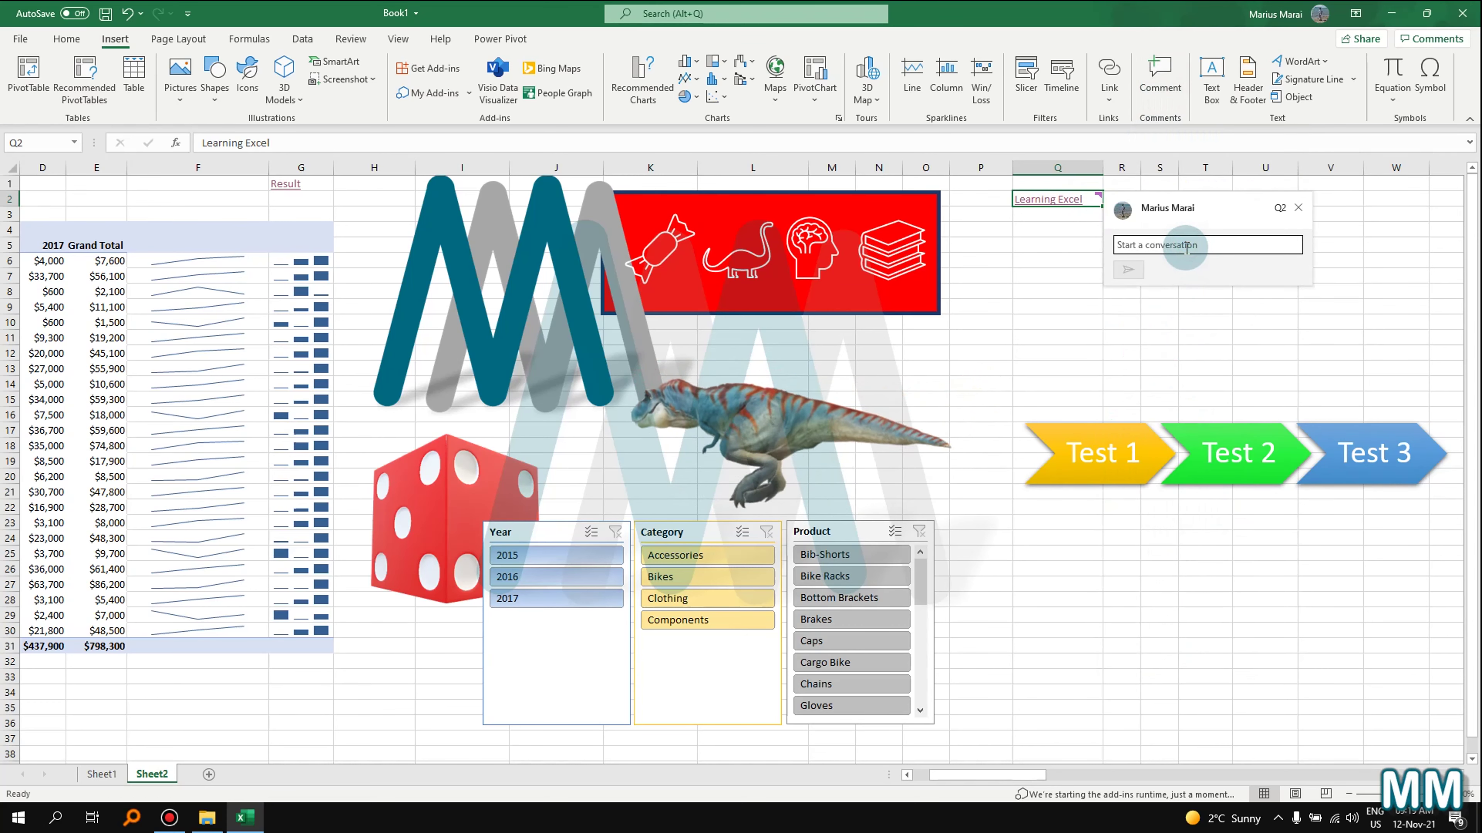
type("T")
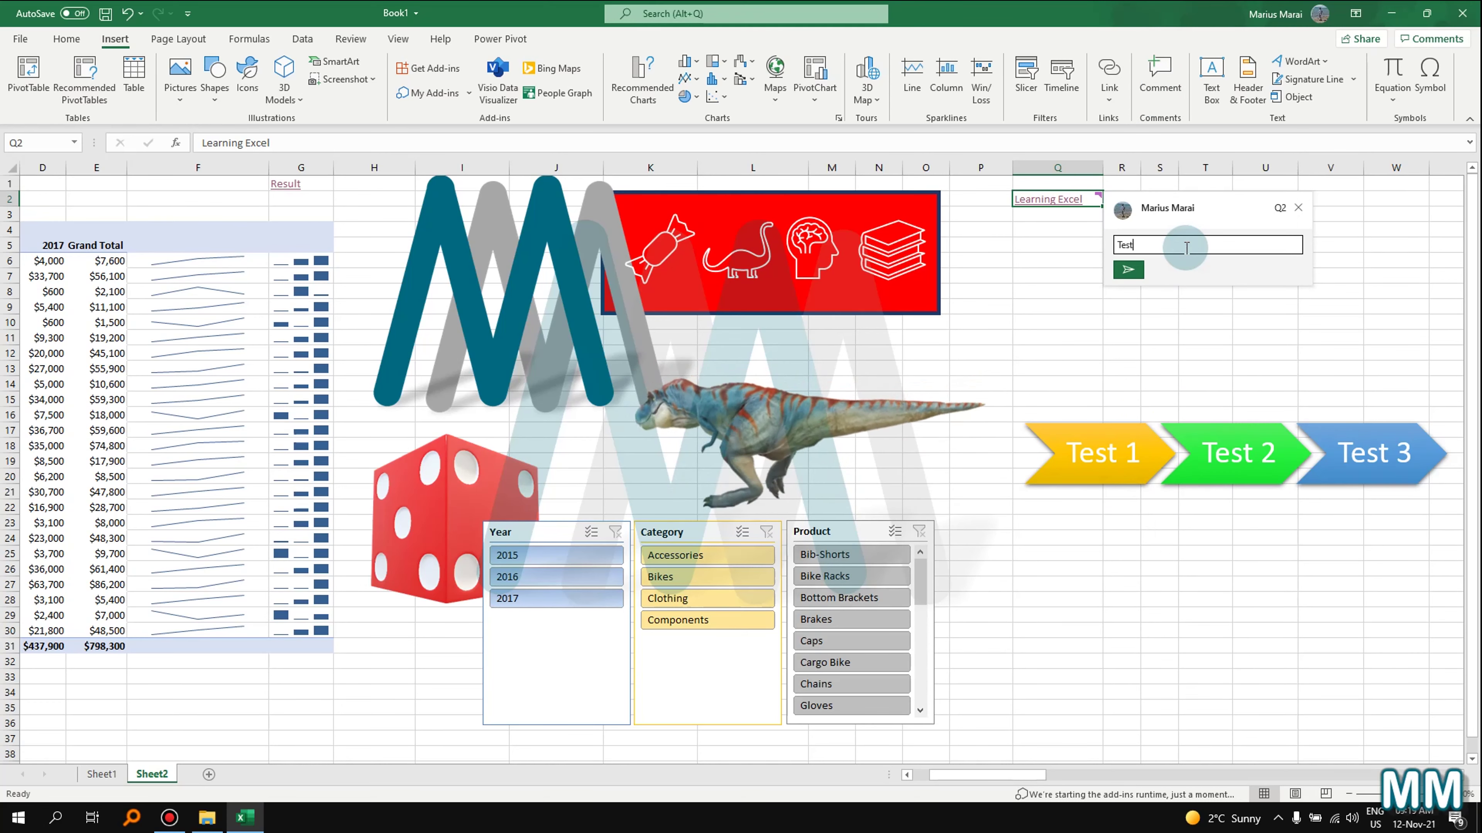
type("est")
key("Return")
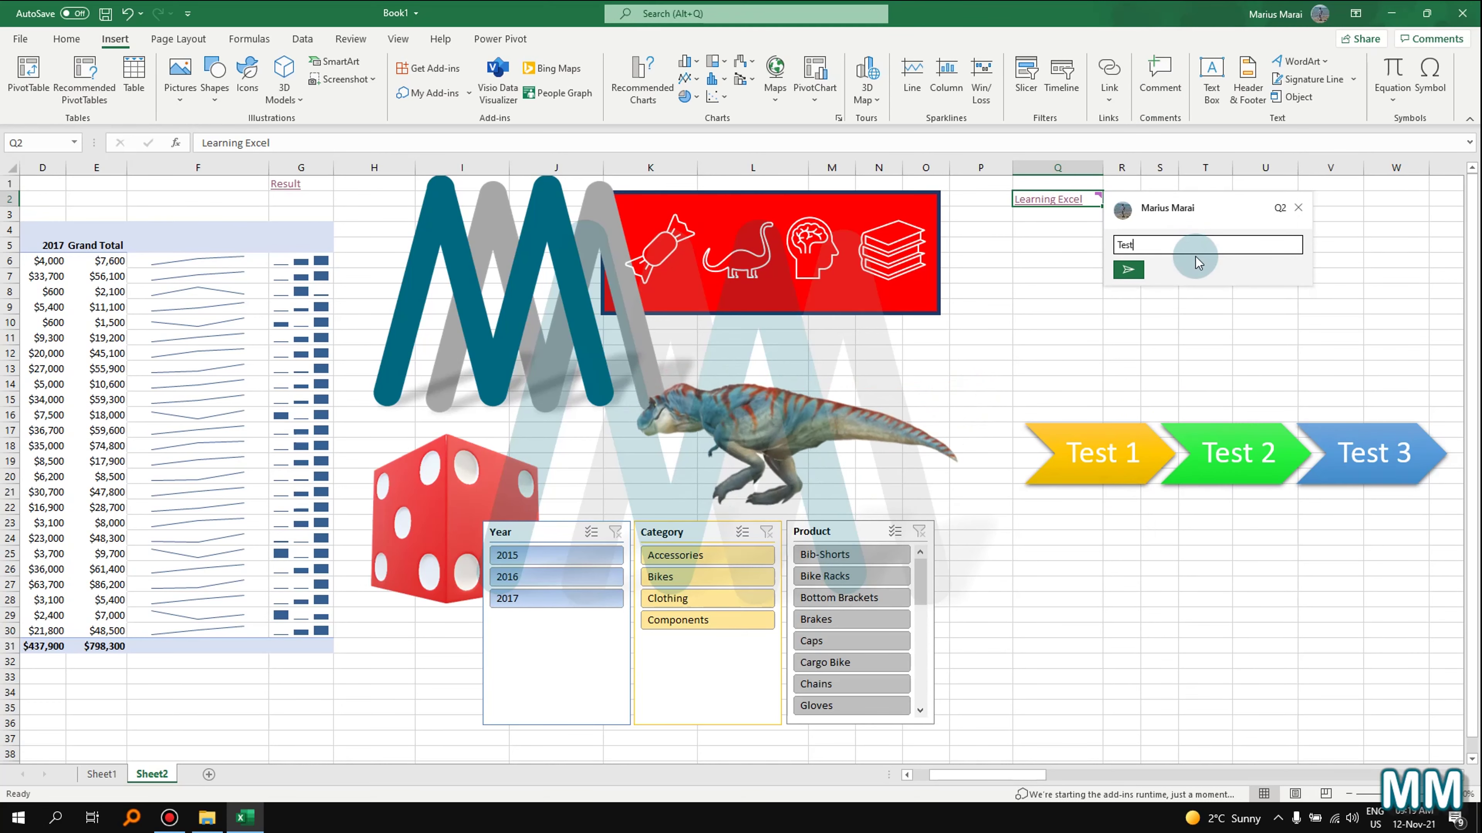
left_click(1128, 281)
left_click(1133, 336)
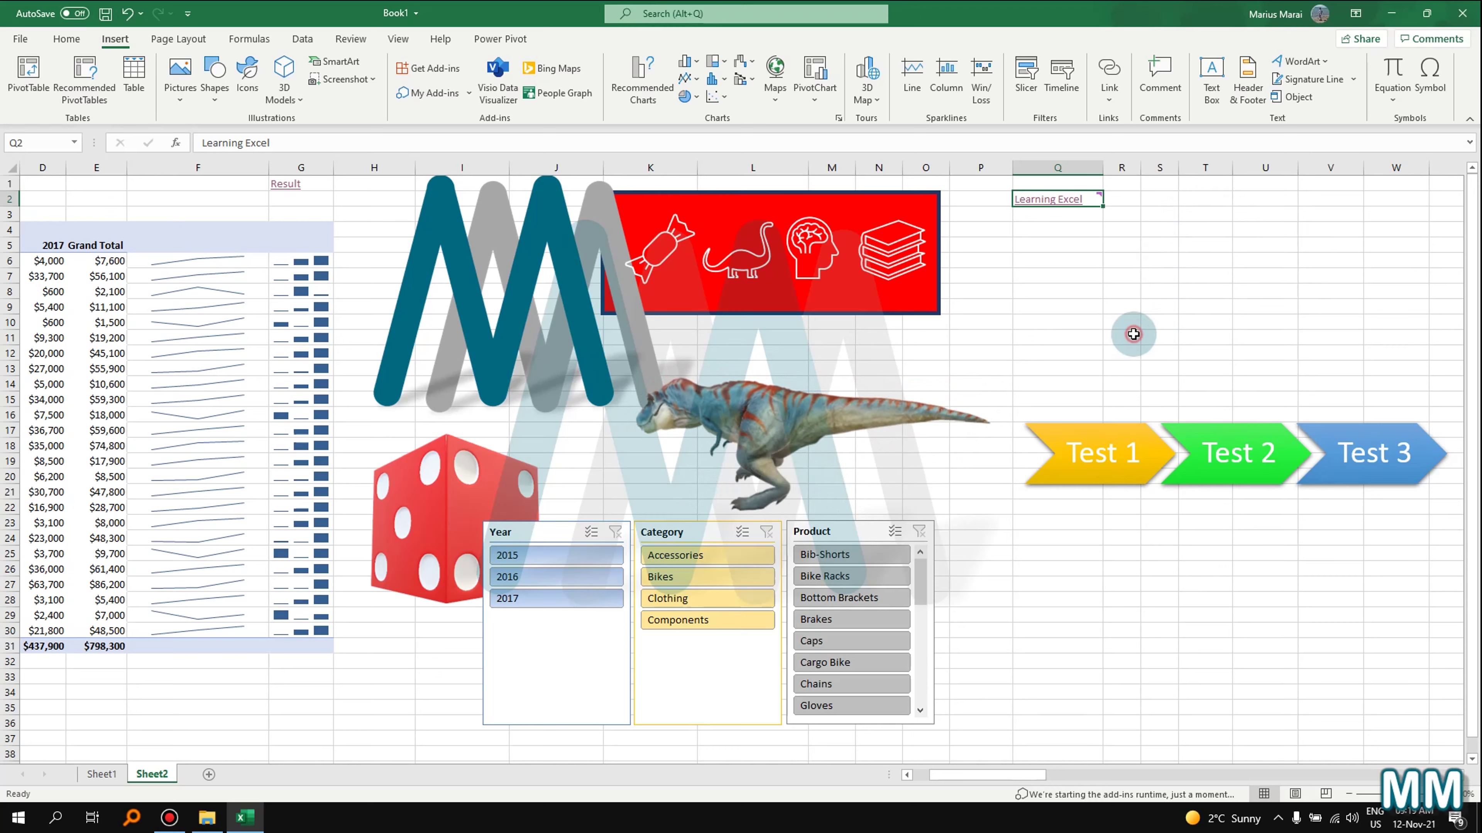
mouse_move(1078, 191)
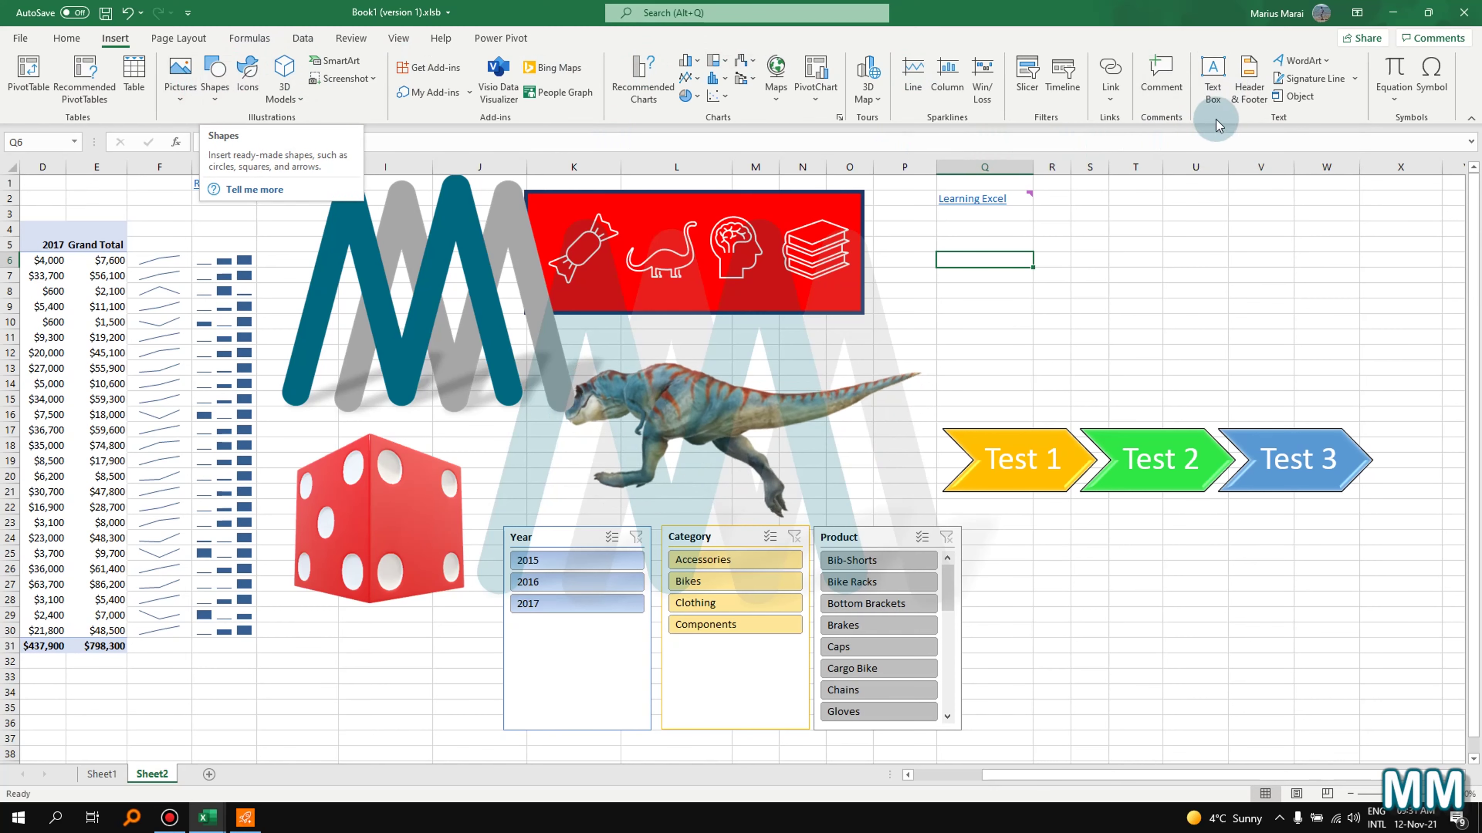
- Draw an empty text box below Learning Excel and nudge it slightly up-left
left_click(1213, 71)
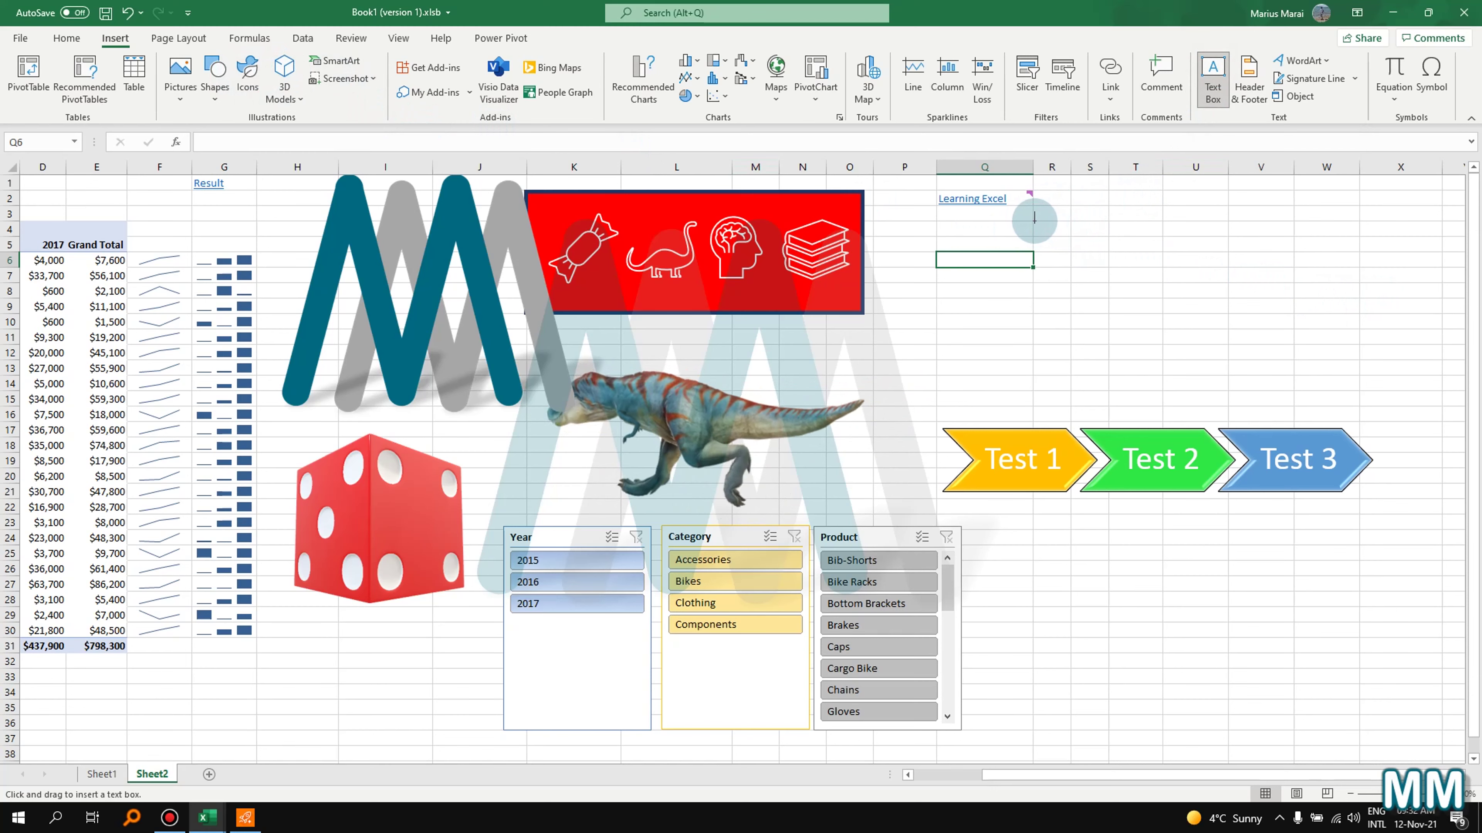
left_click_drag(1041, 221, 1317, 307)
left_click(1184, 336)
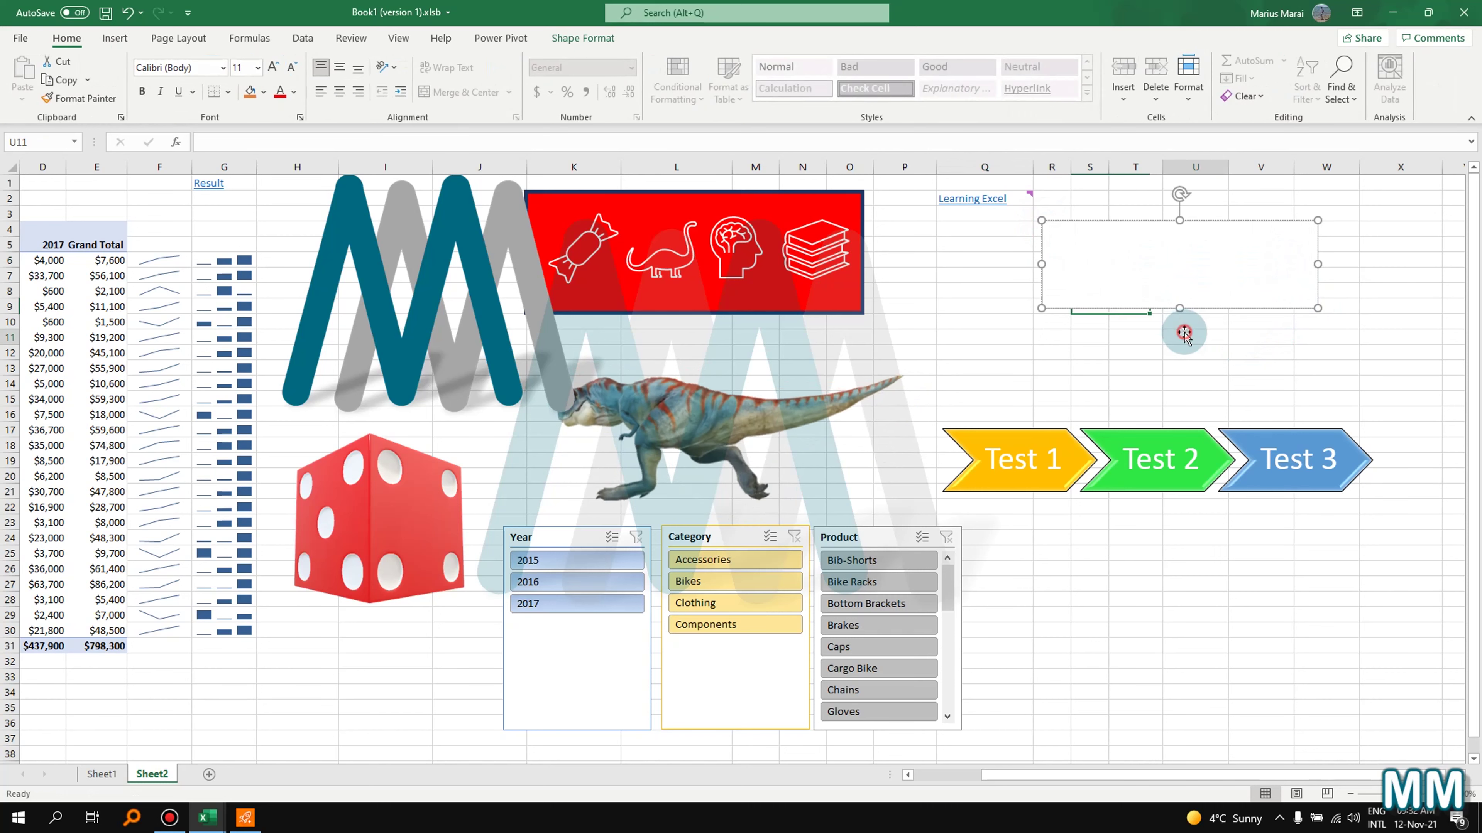
left_click(1132, 271)
left_click_drag(1251, 220, 1161, 227)
left_click(1118, 273)
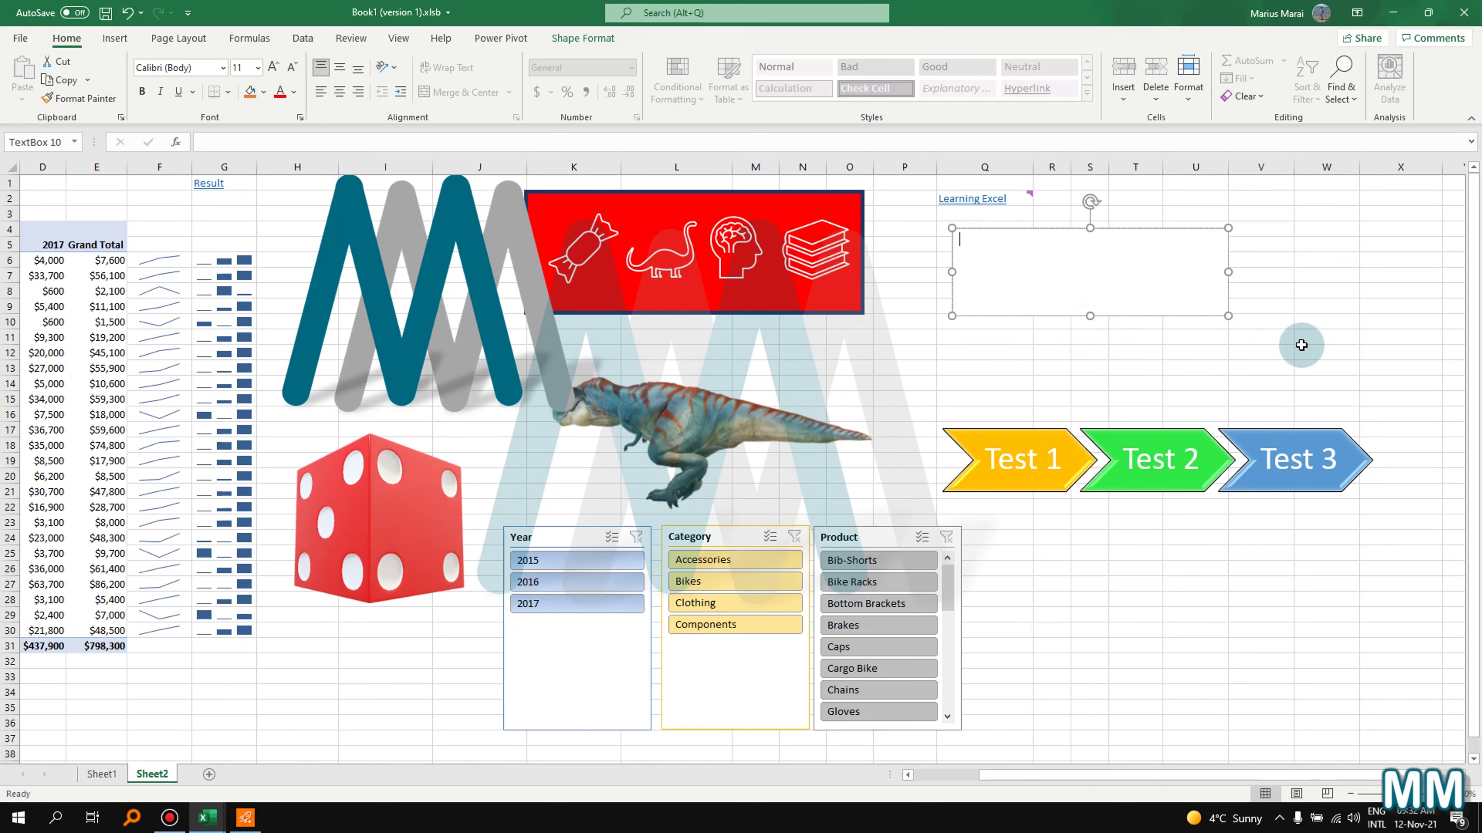
left_click(1082, 337)
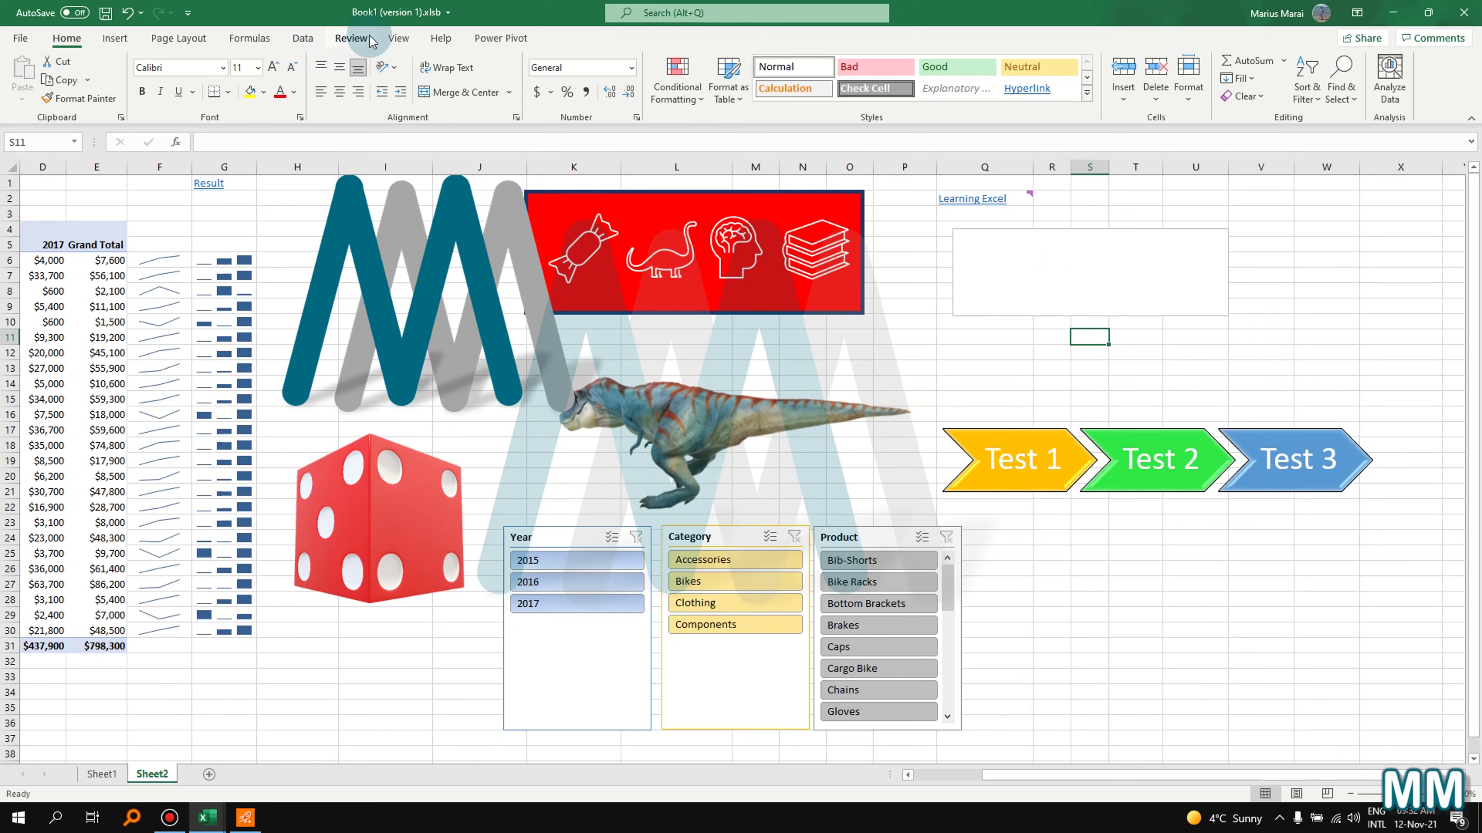
left_click(389, 35)
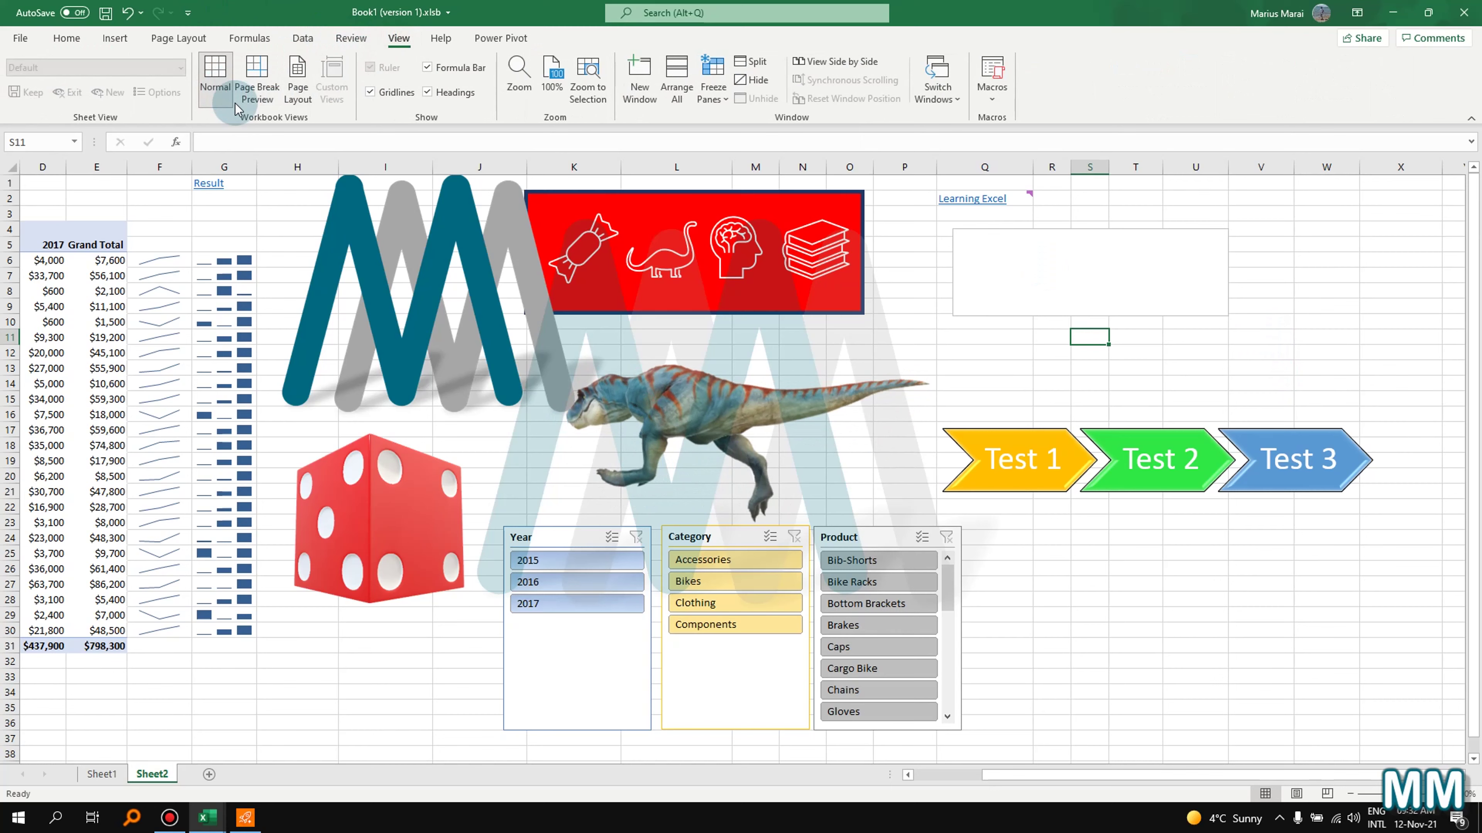
left_click(370, 92)
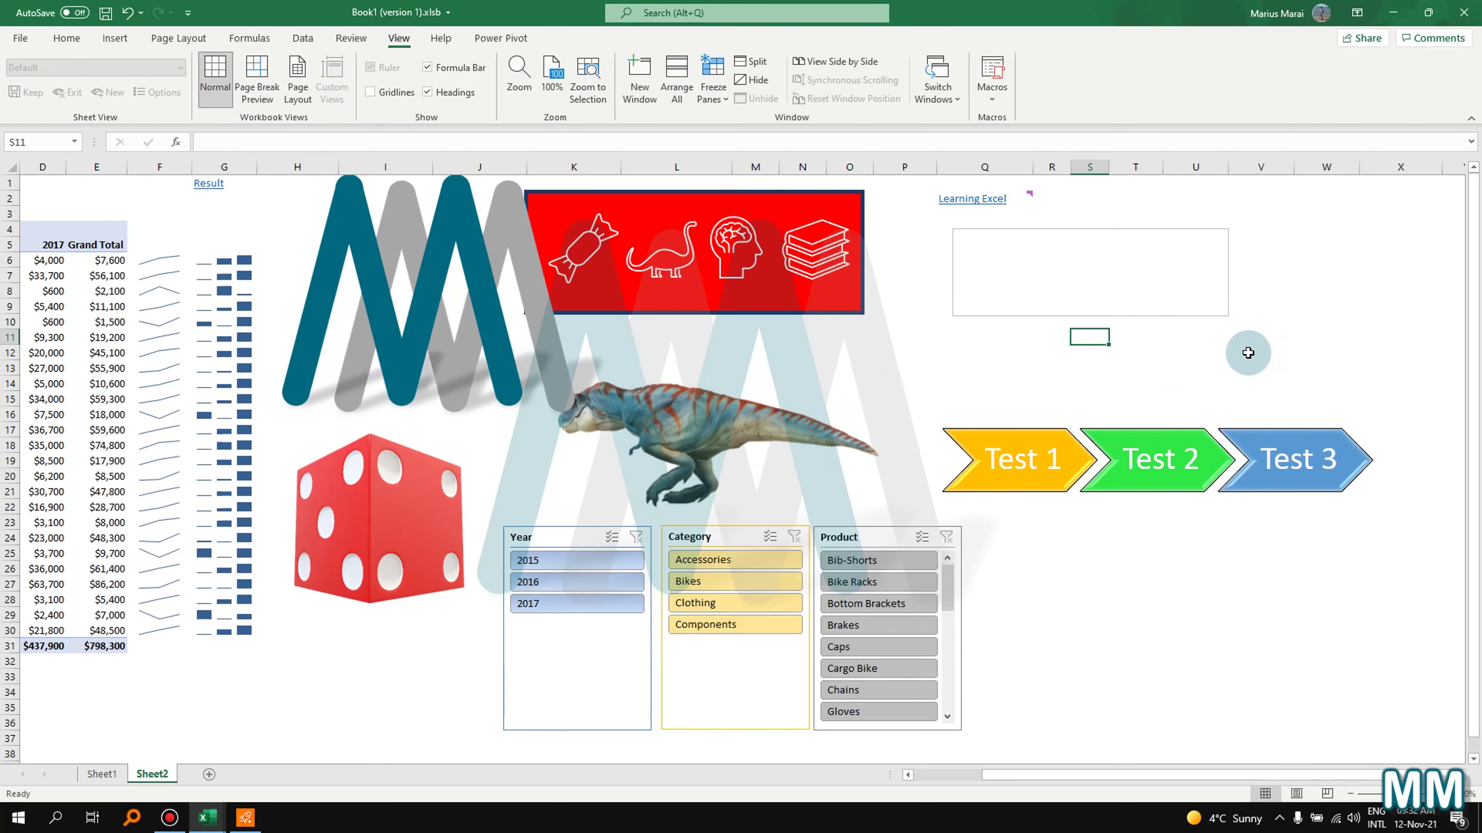
left_click(371, 93)
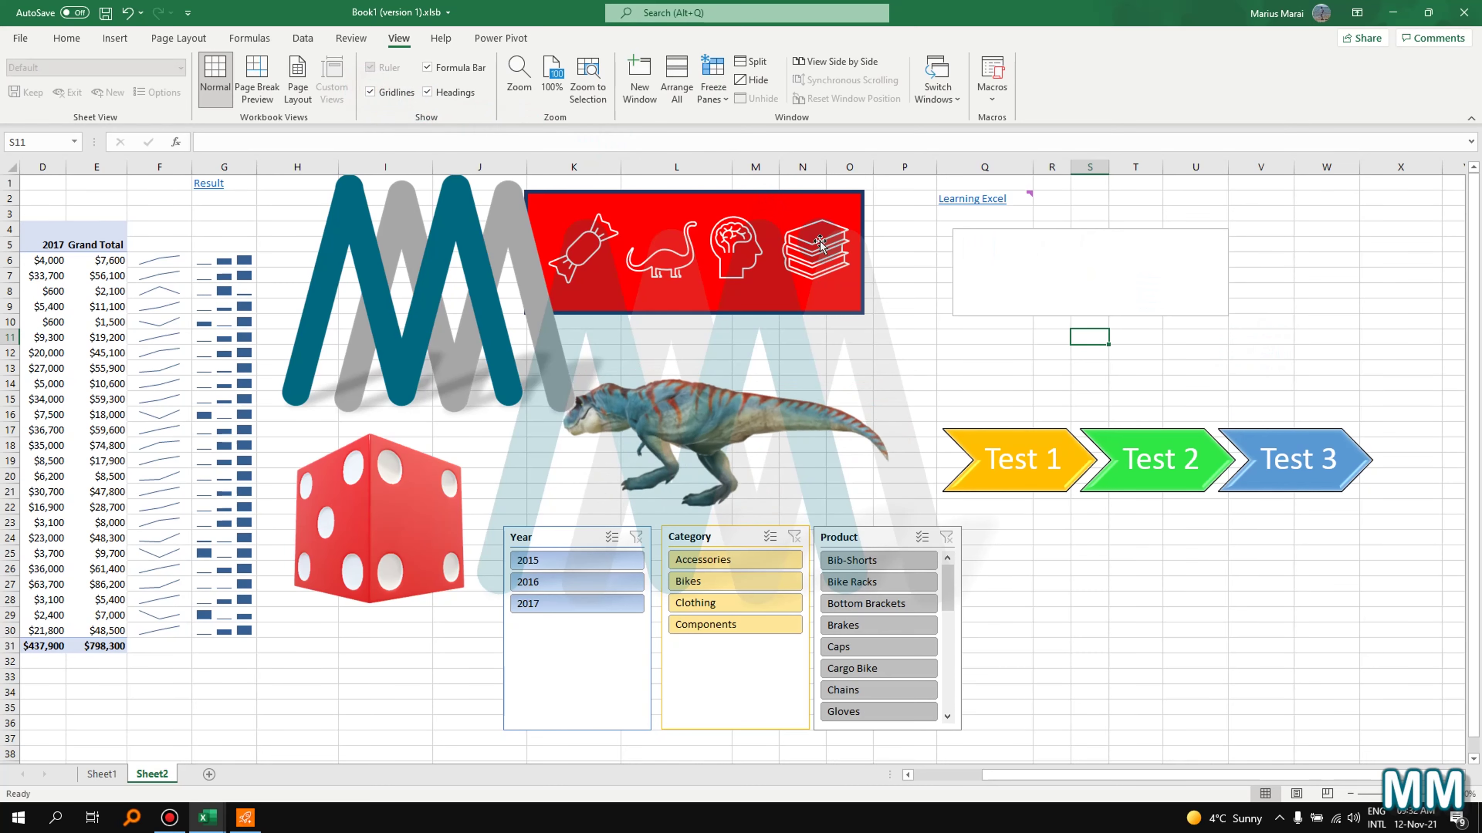
left_click(116, 38)
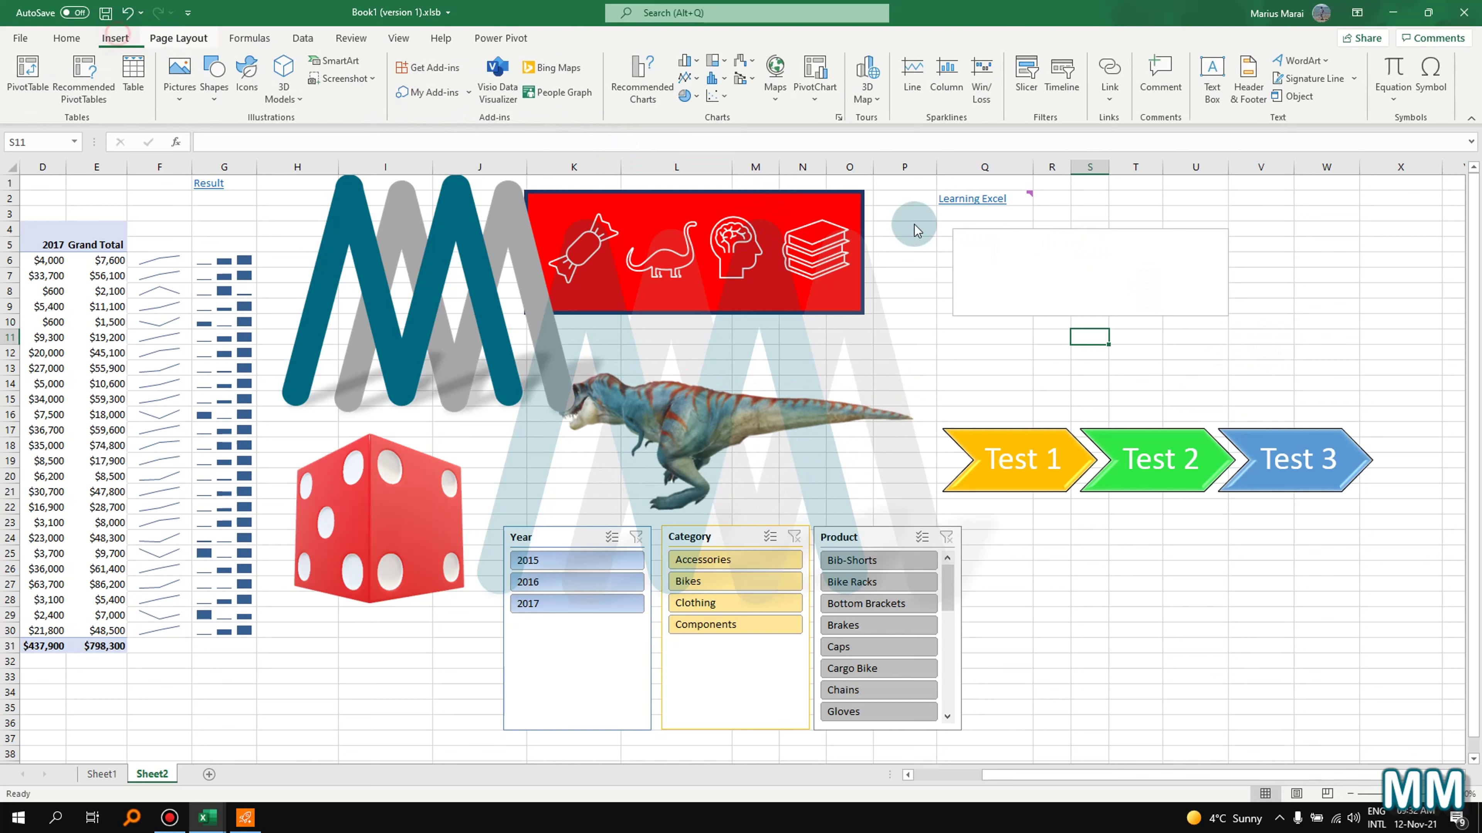
left_click(1079, 260)
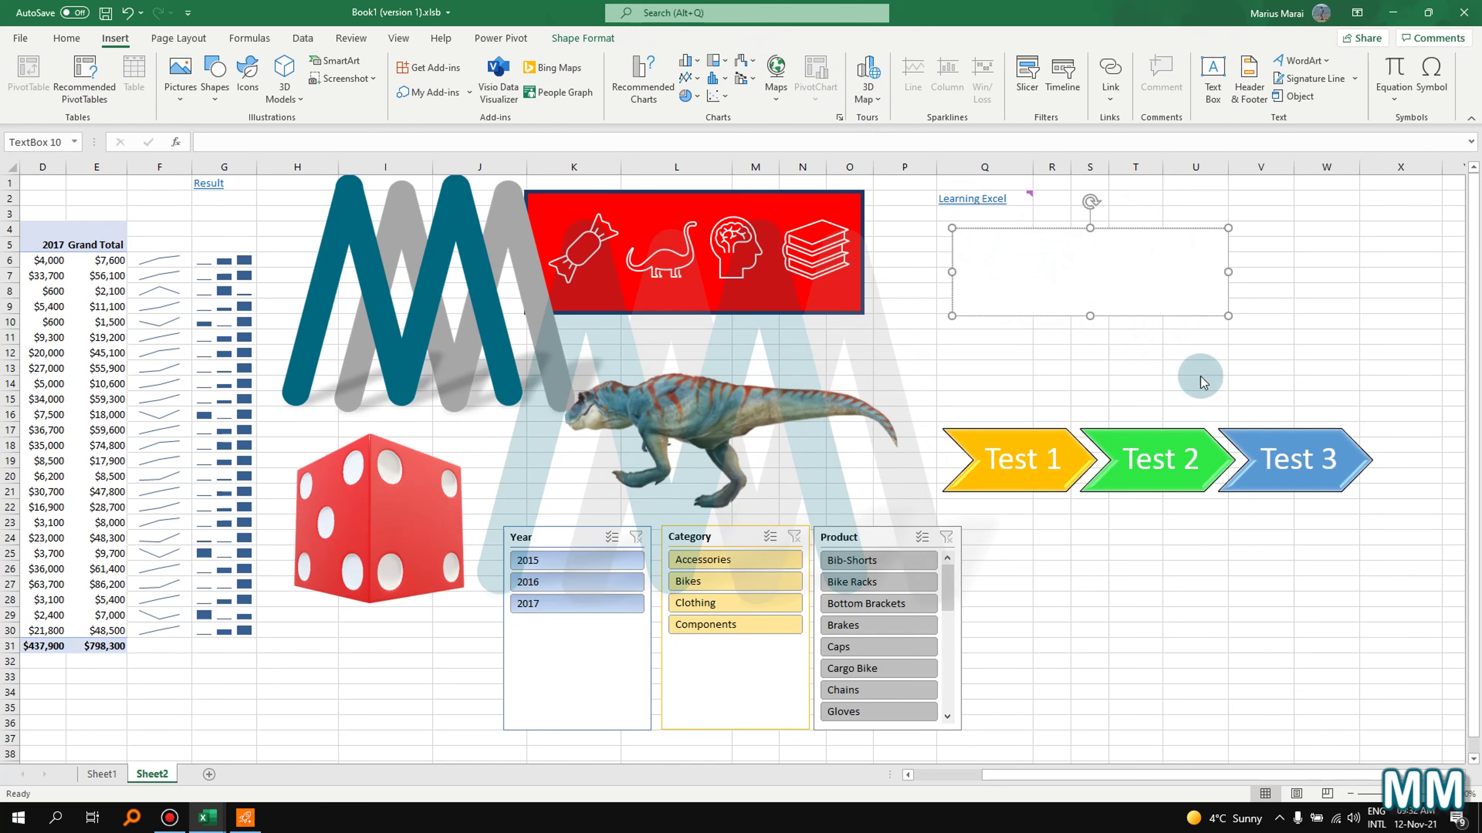
left_click(1091, 338)
- Select the text box and remove its outline with No line in Format Shape
left_click(1034, 263)
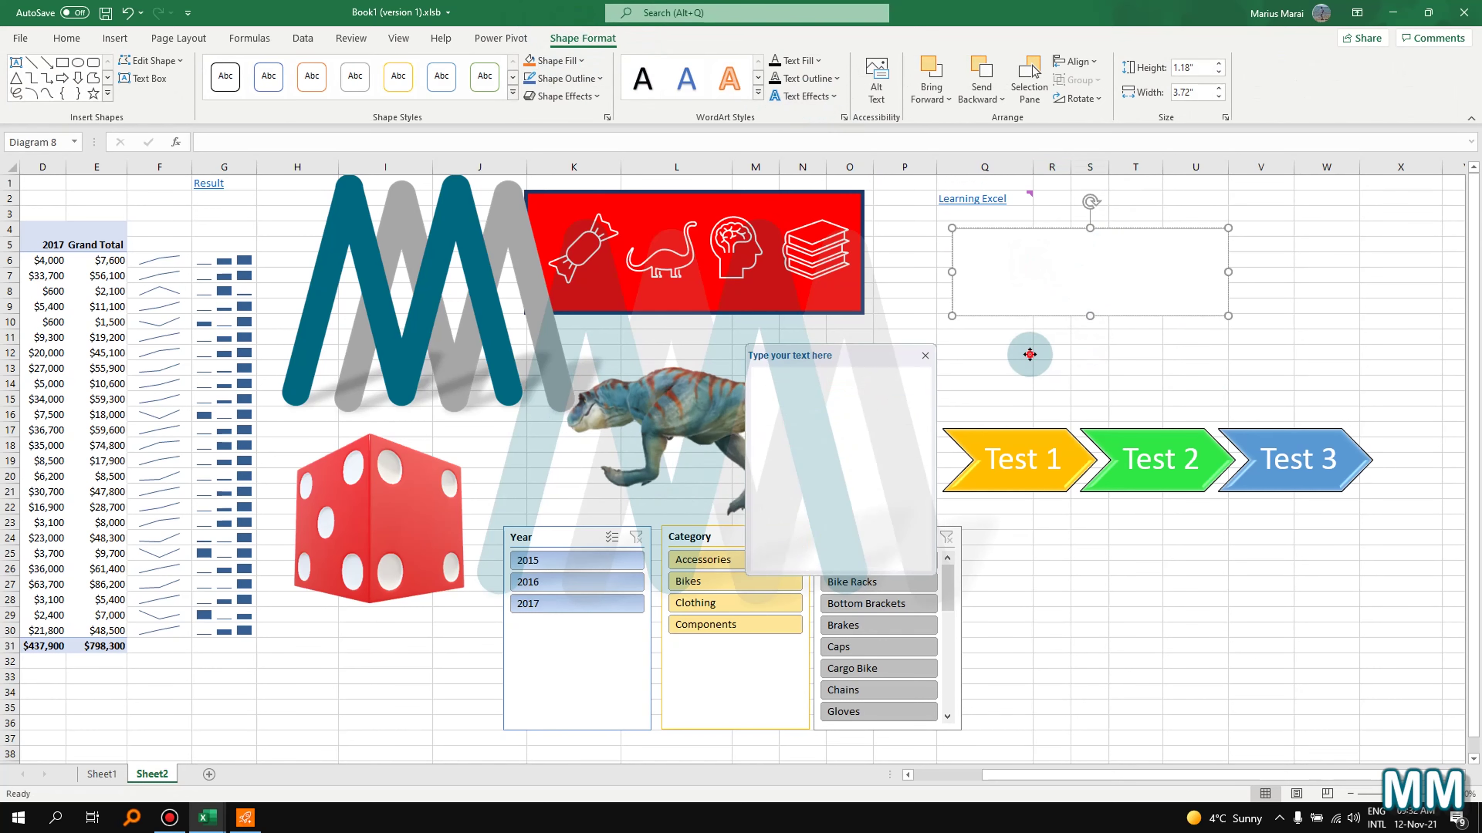
left_click(1032, 258)
left_click(999, 259)
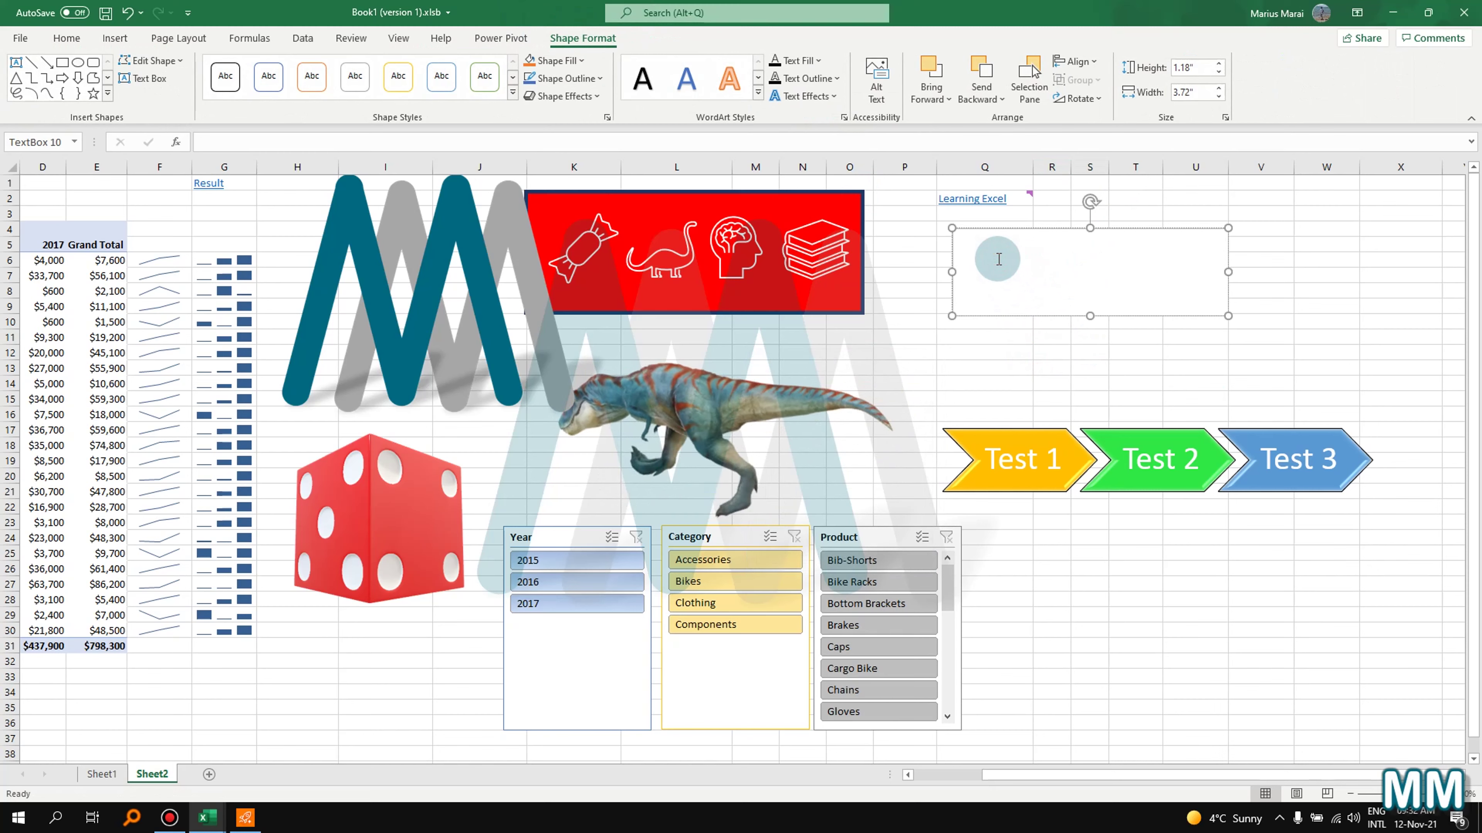
right_click(998, 259)
key("Escape")
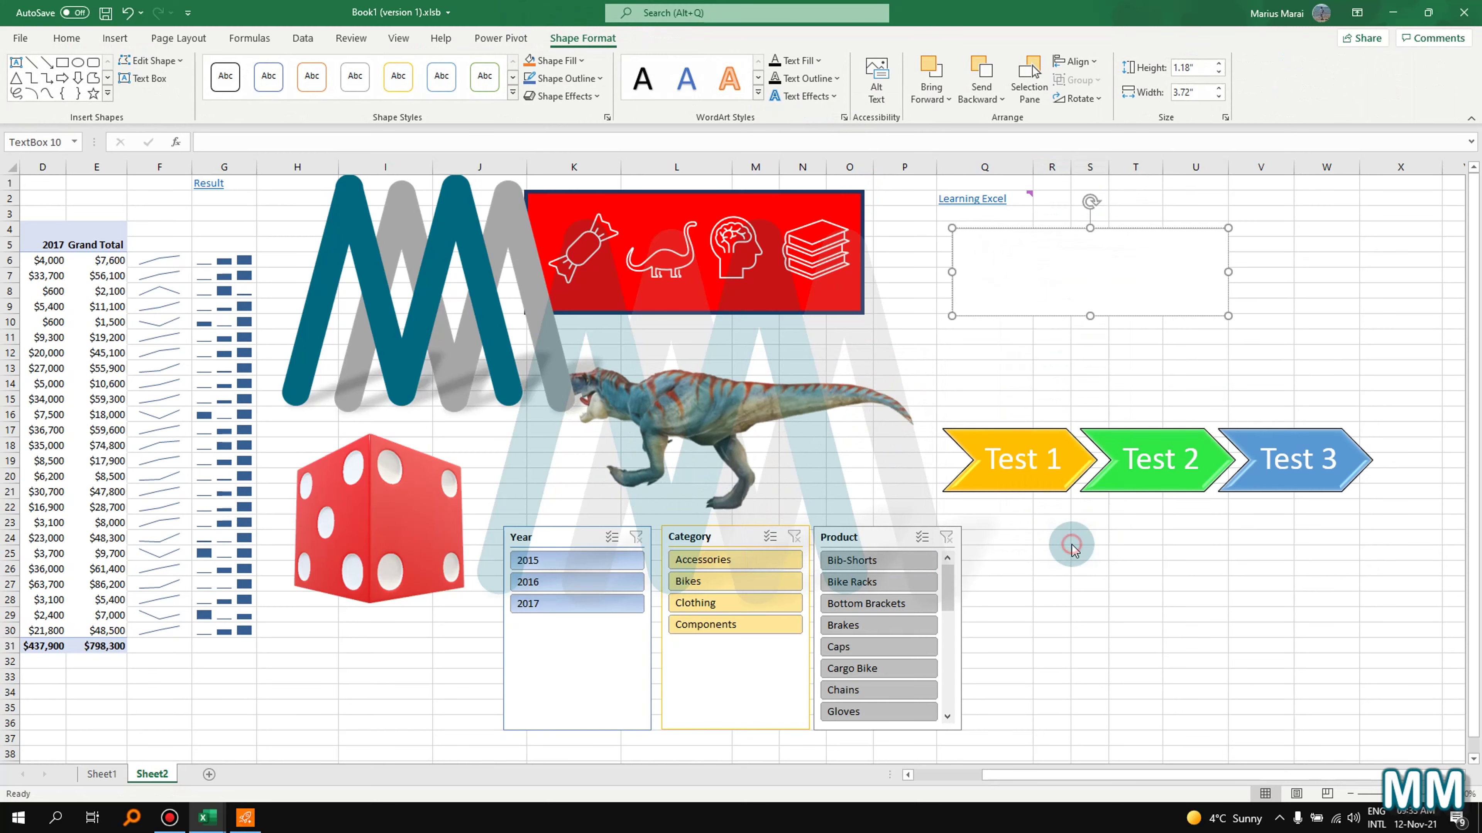
left_click(235, 95)
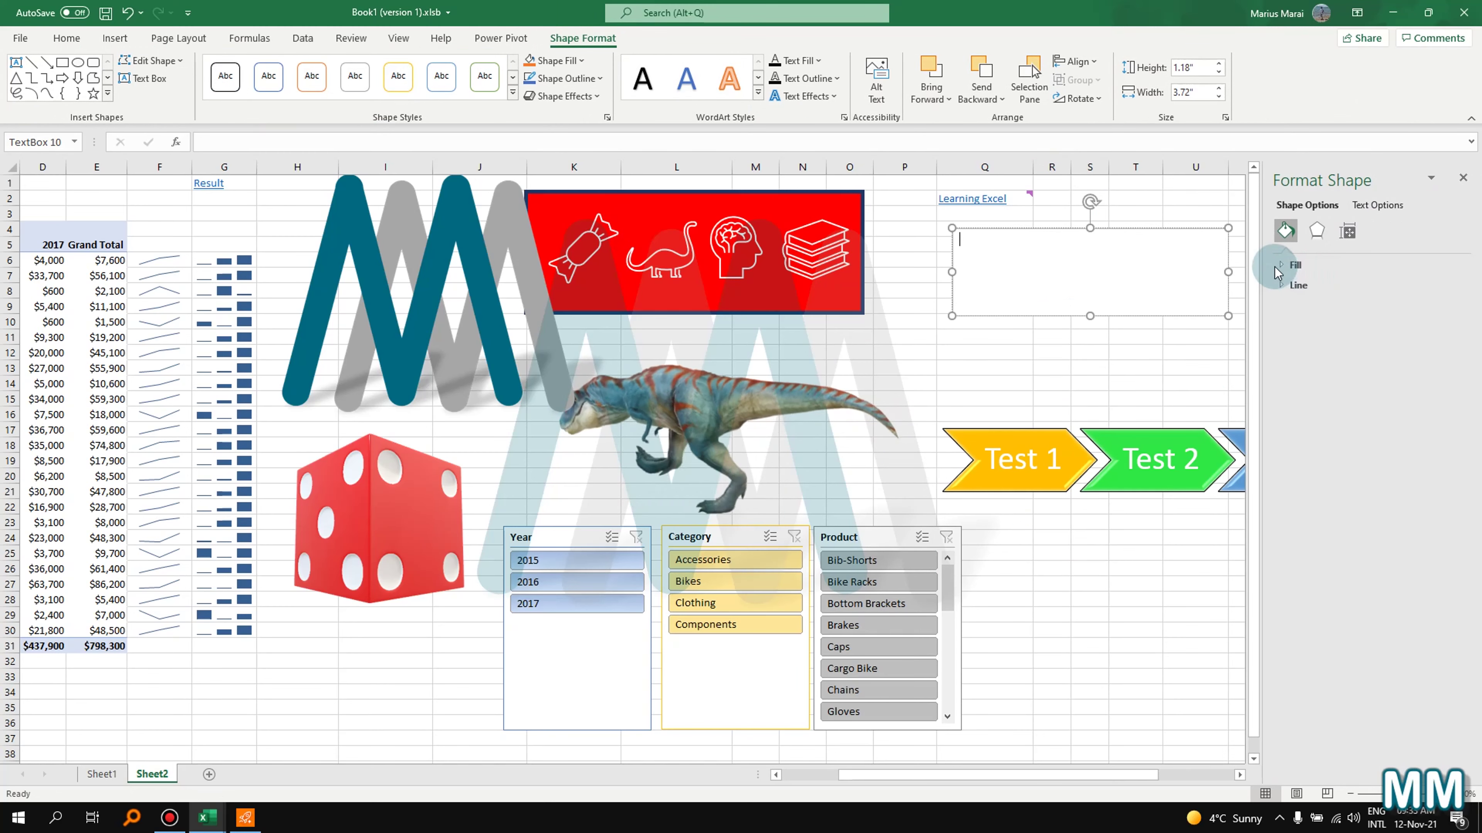
left_click(1292, 285)
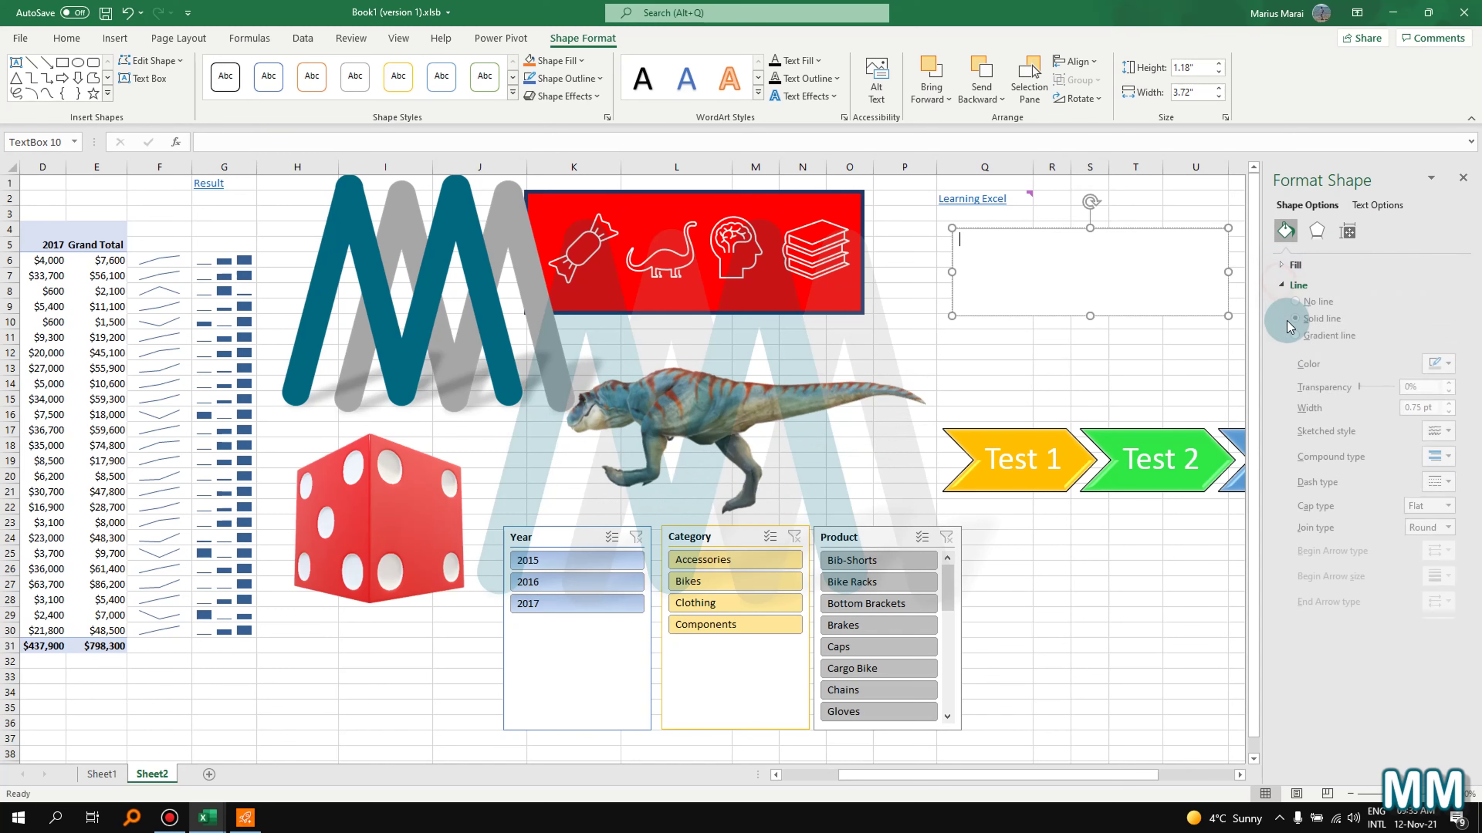
left_click(1296, 309)
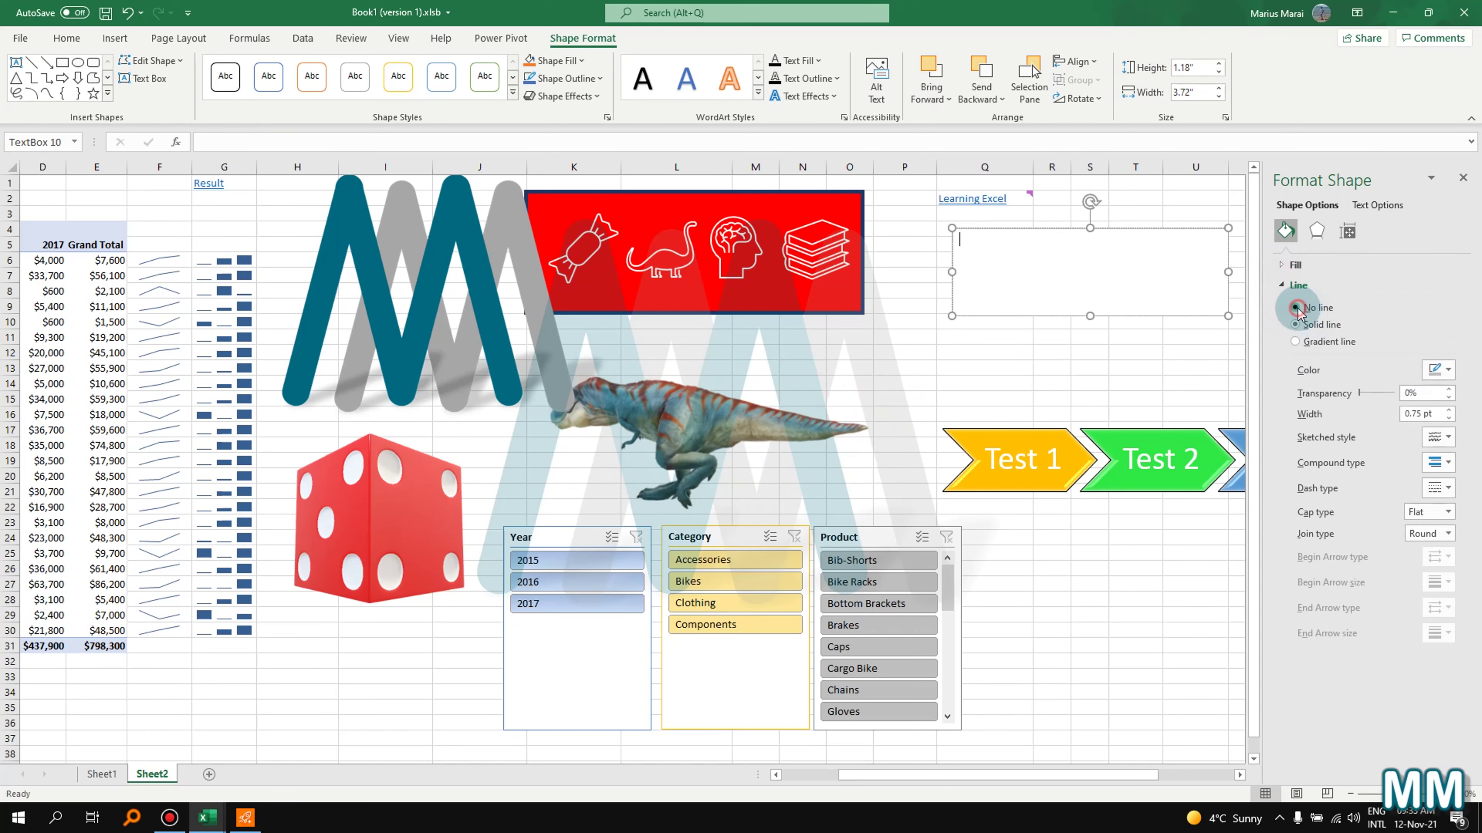
- Give the text box a solid red fill and select its Excel Learning text
left_click(1284, 265)
left_click(1444, 386)
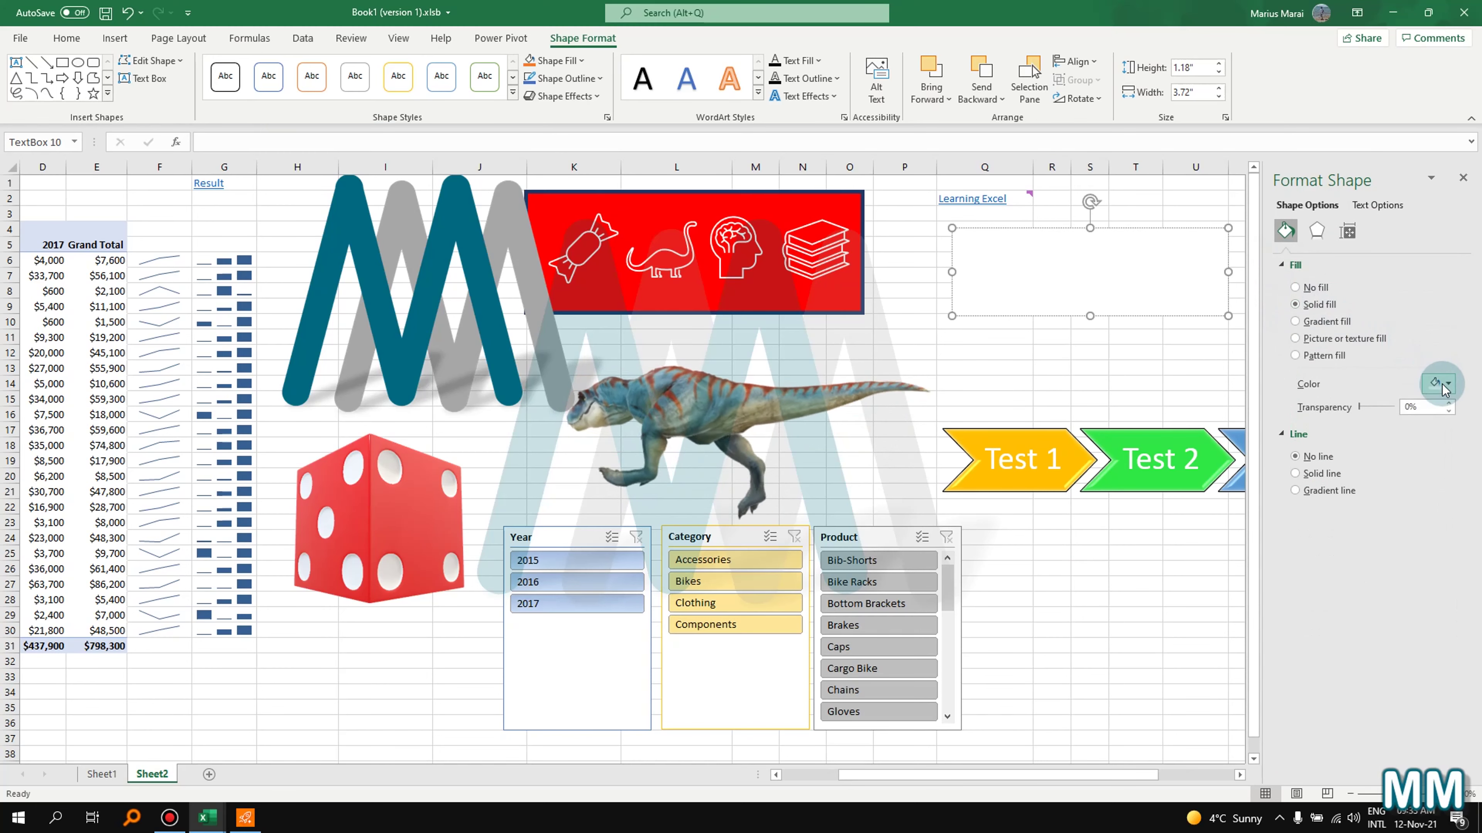
left_click(1449, 385)
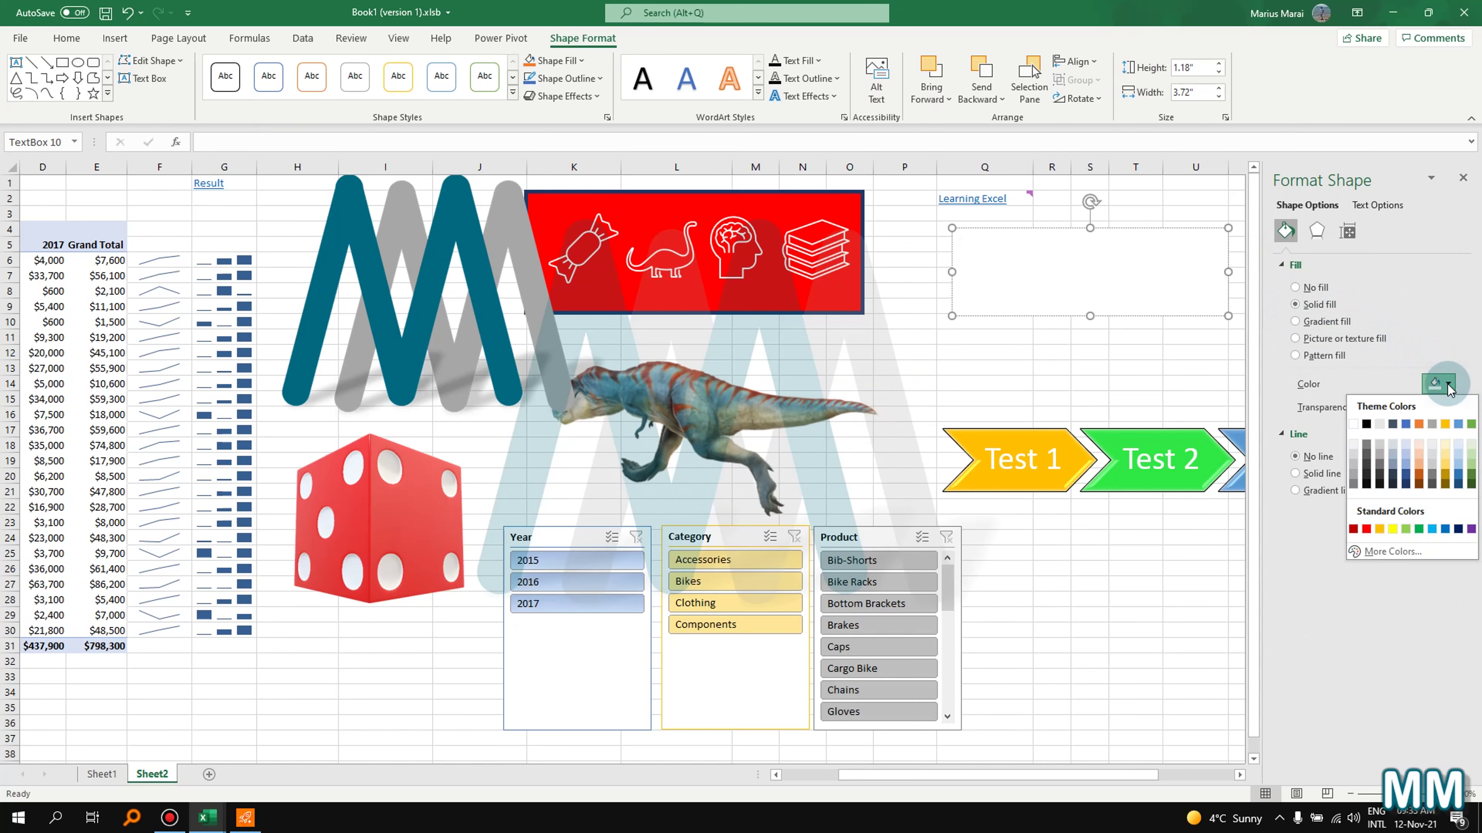
left_click(1418, 528)
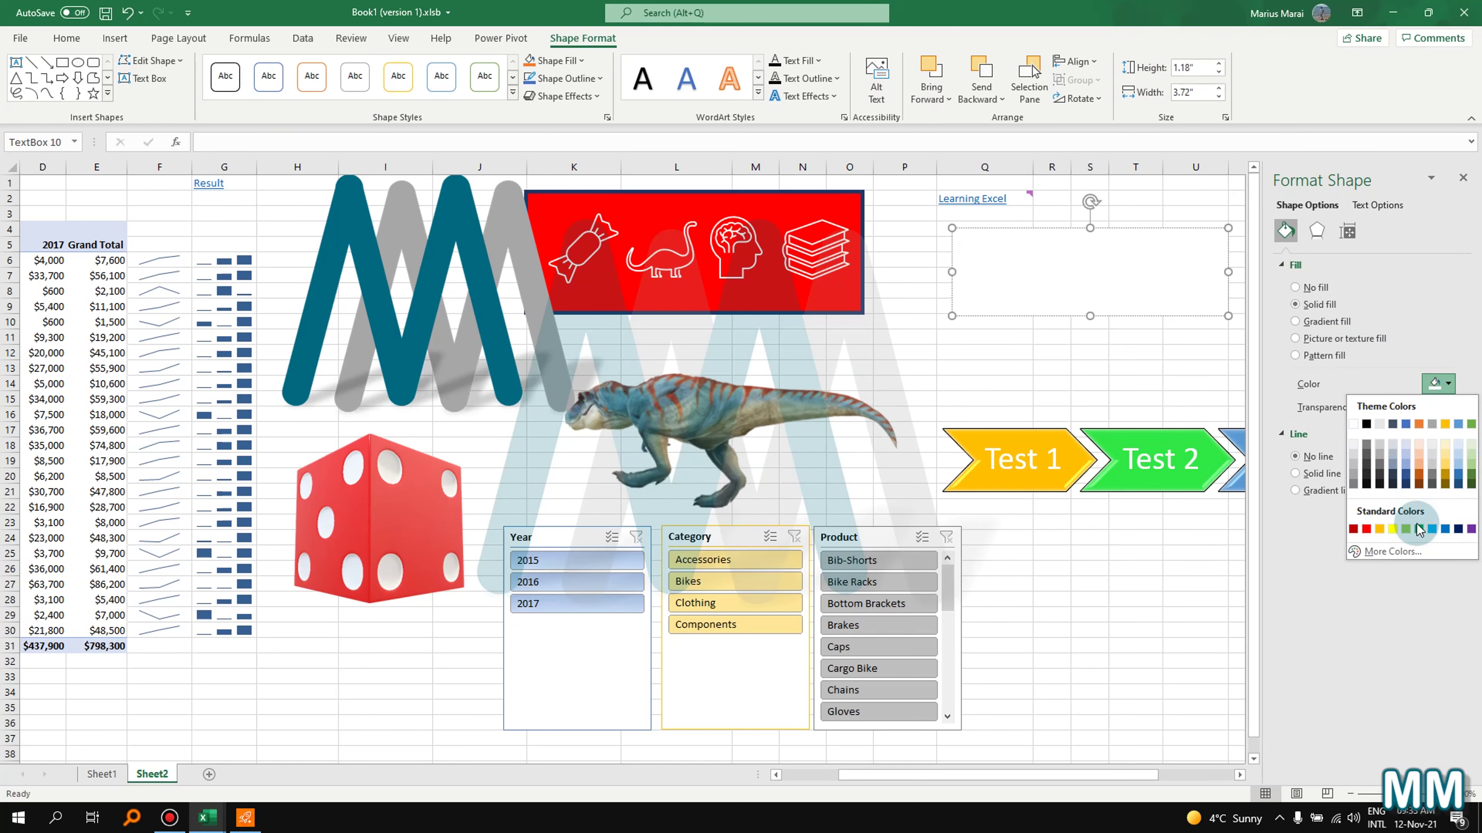
left_click(1366, 529)
left_click(1462, 178)
left_click(1104, 259)
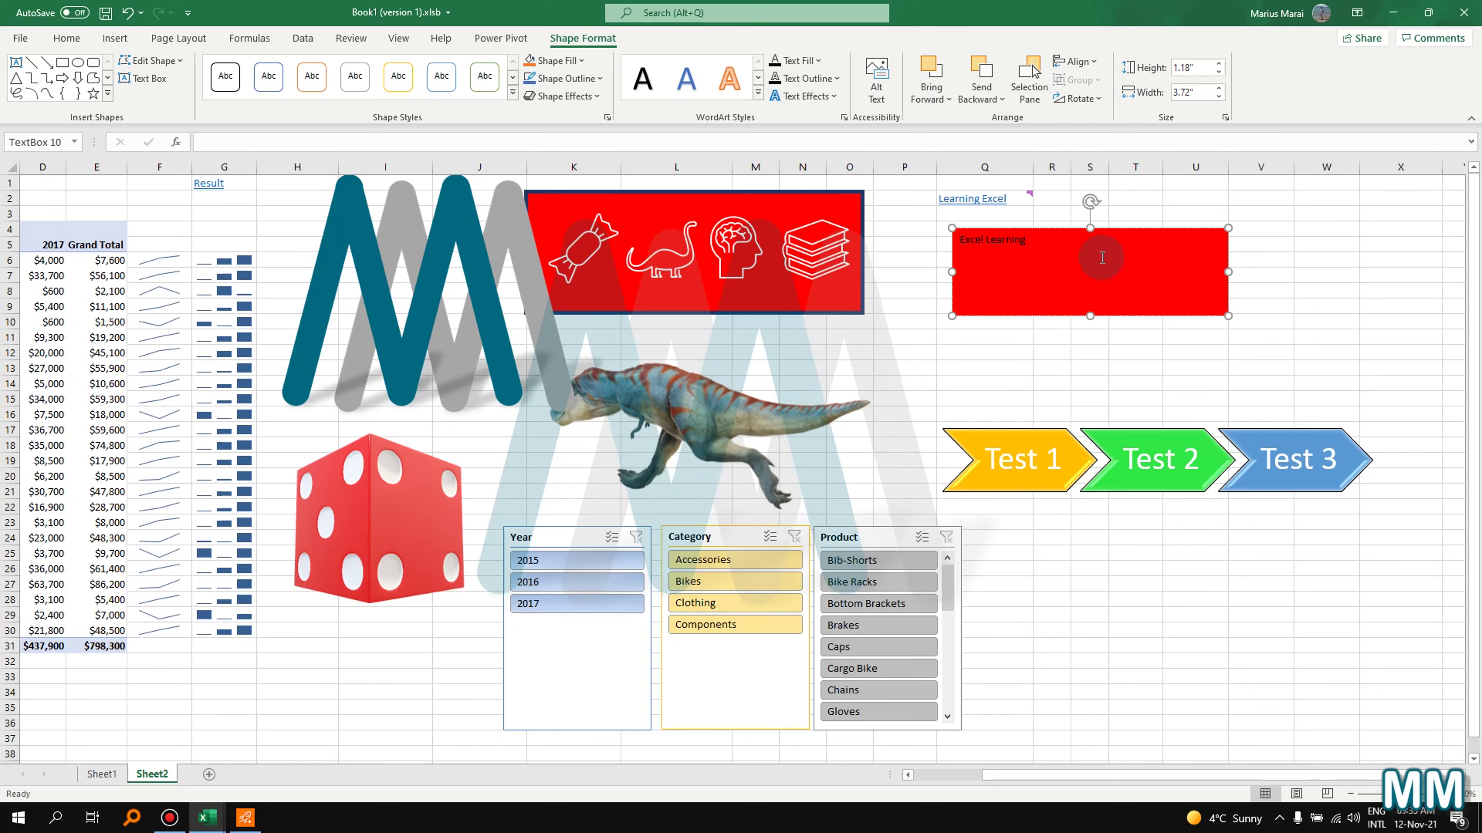
triple_click(1082, 254)
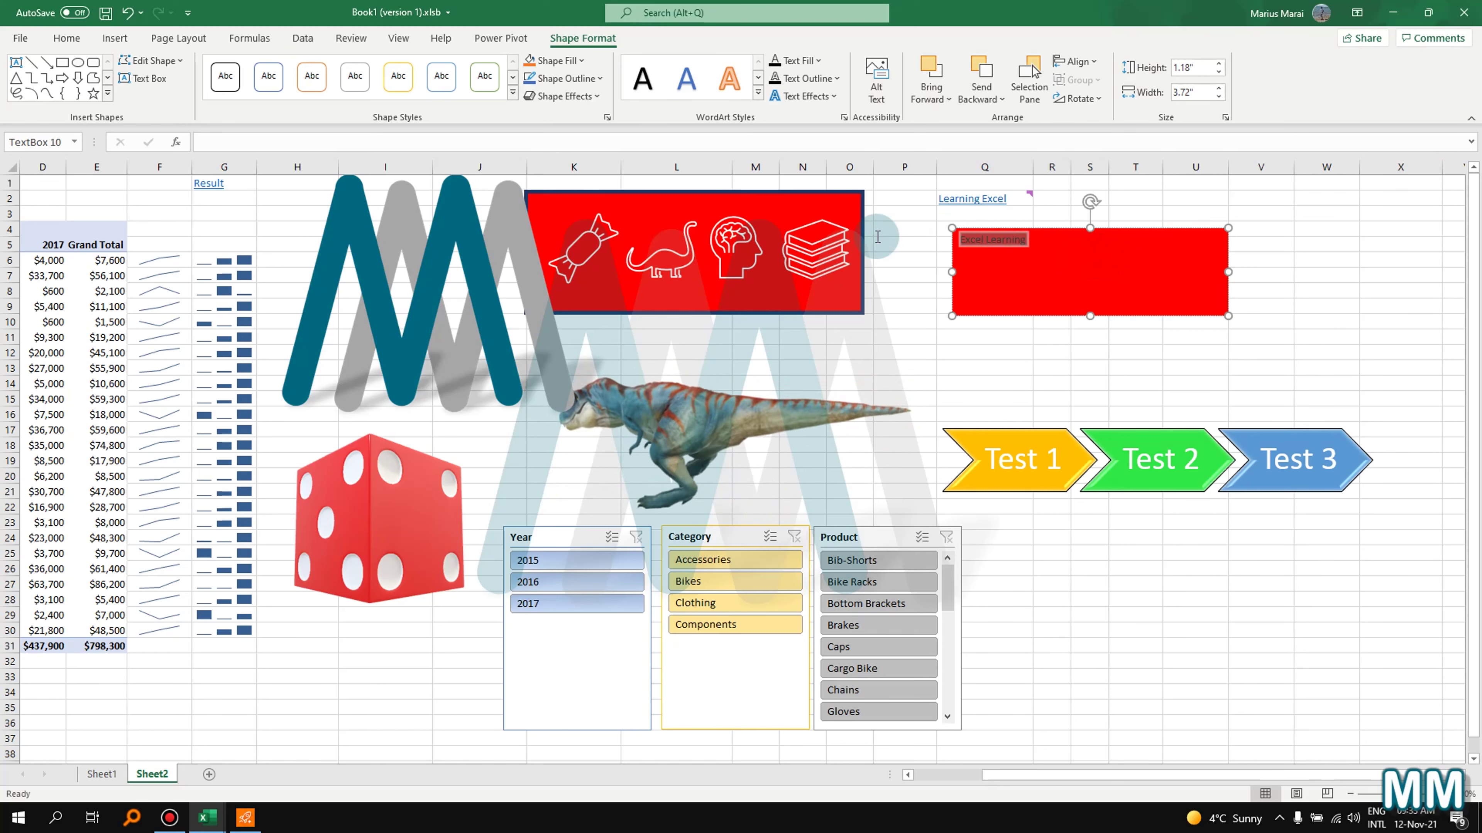
- Format the Excel Learning text as white Aharoni 36 pt, centred horizontally and vertically
left_click(66, 39)
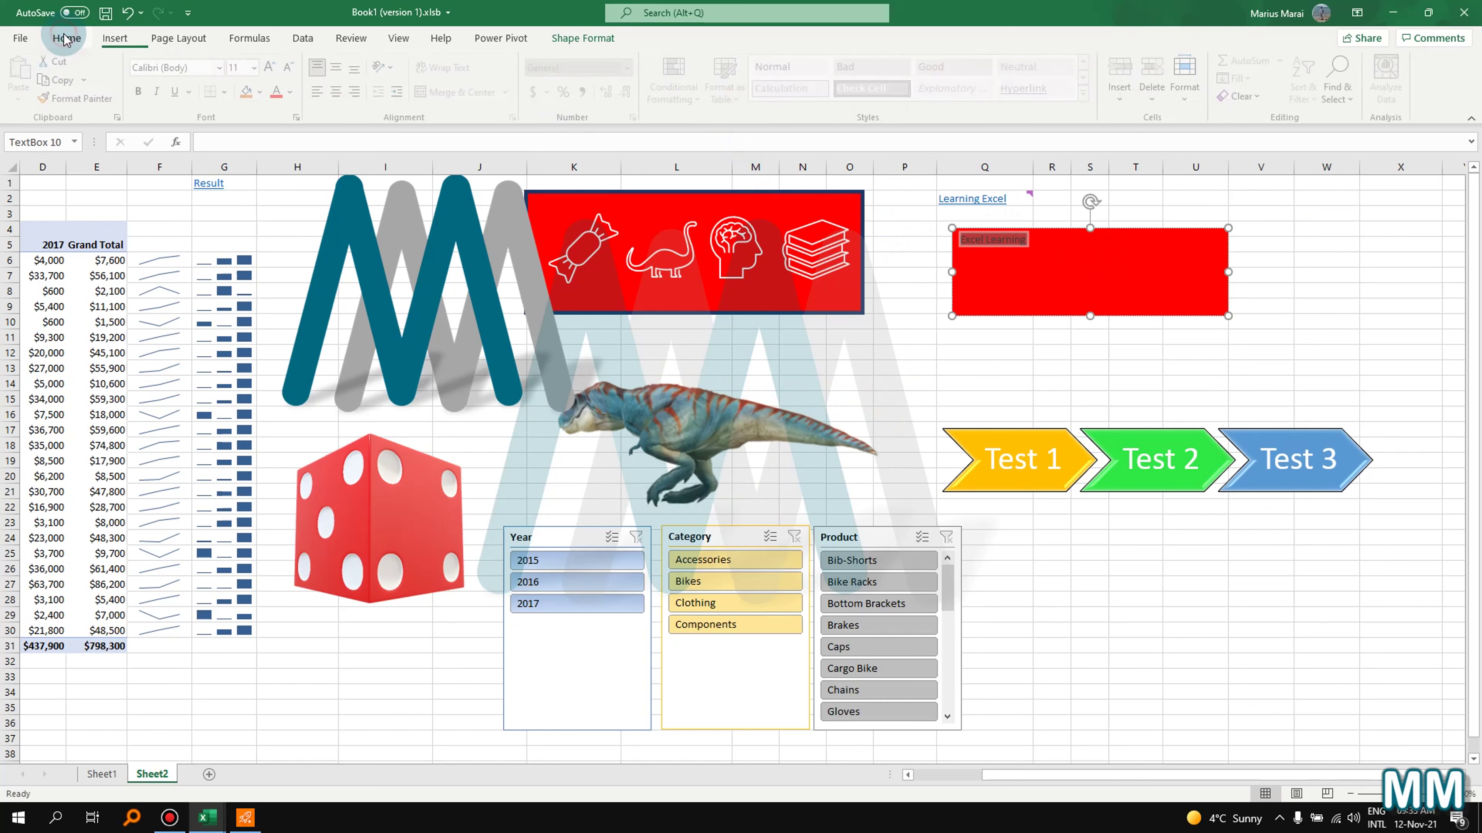
left_click(223, 68)
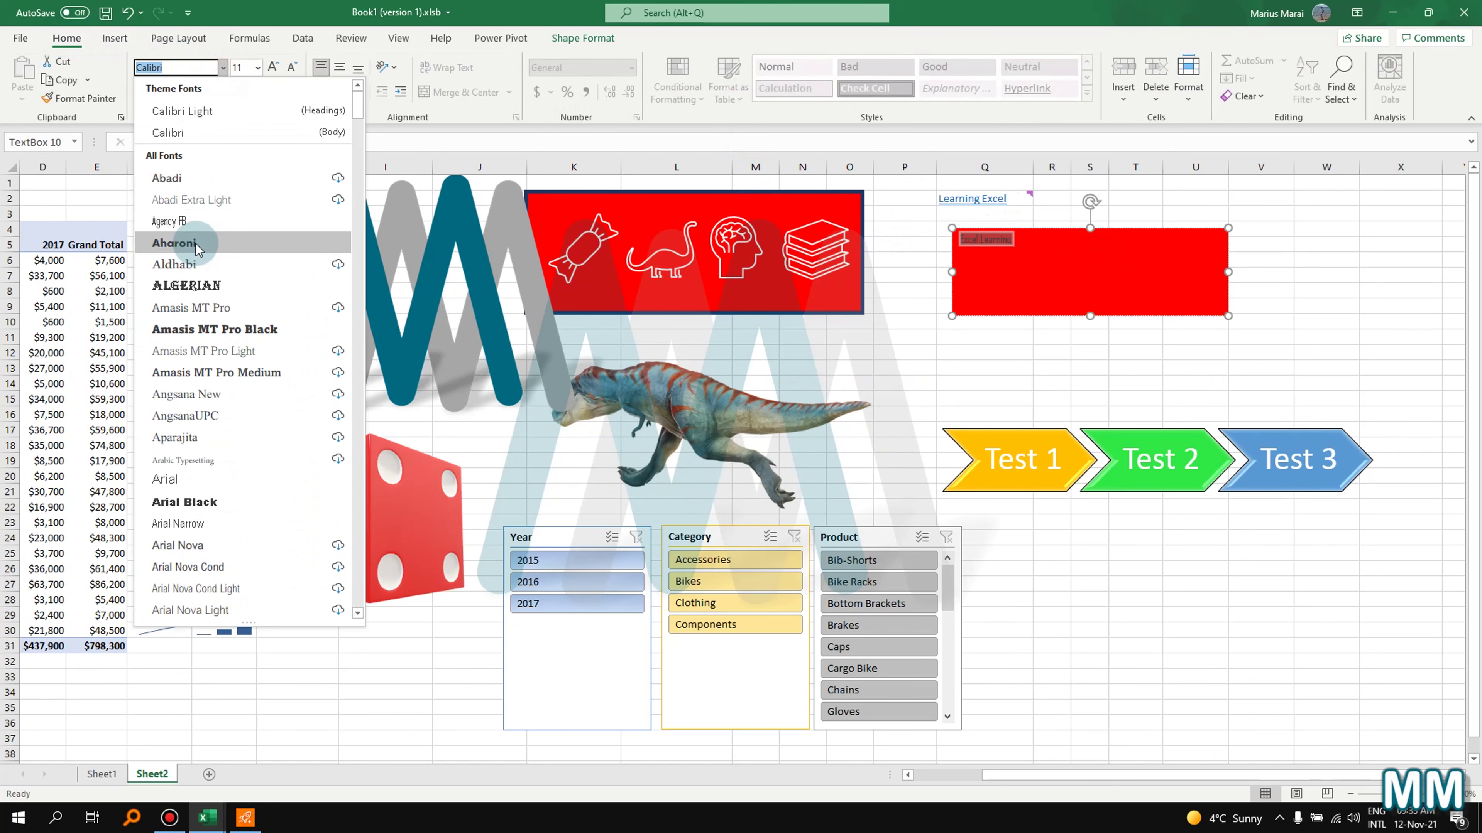
left_click(195, 243)
left_click(339, 66)
left_click(340, 93)
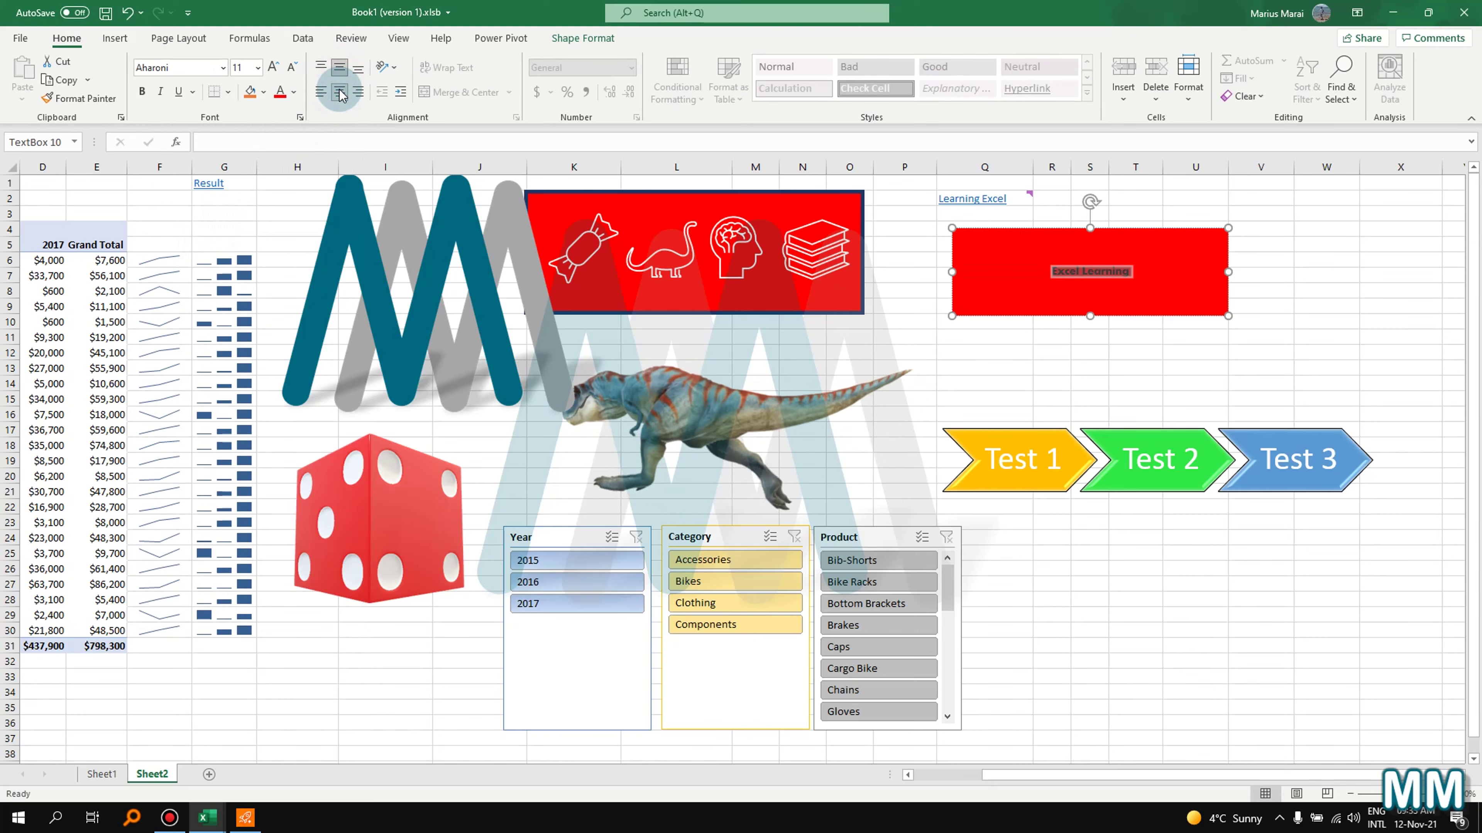
left_click(274, 64)
left_click(273, 66)
left_click(273, 66)
left_click(274, 66)
left_click(273, 66)
left_click(273, 66)
left_click(273, 66)
left_click(273, 66)
left_click(273, 66)
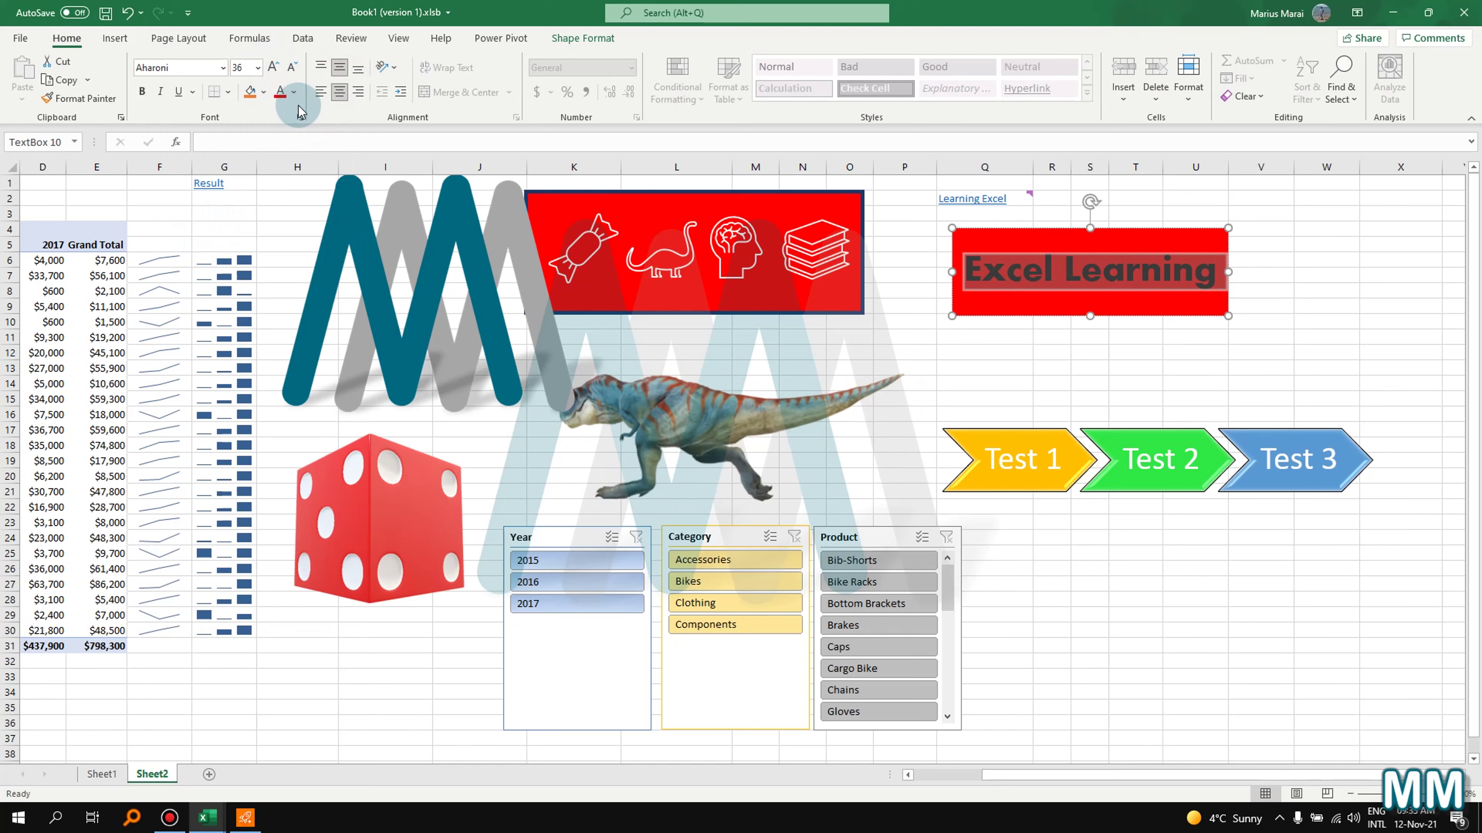
left_click(293, 92)
left_click(278, 157)
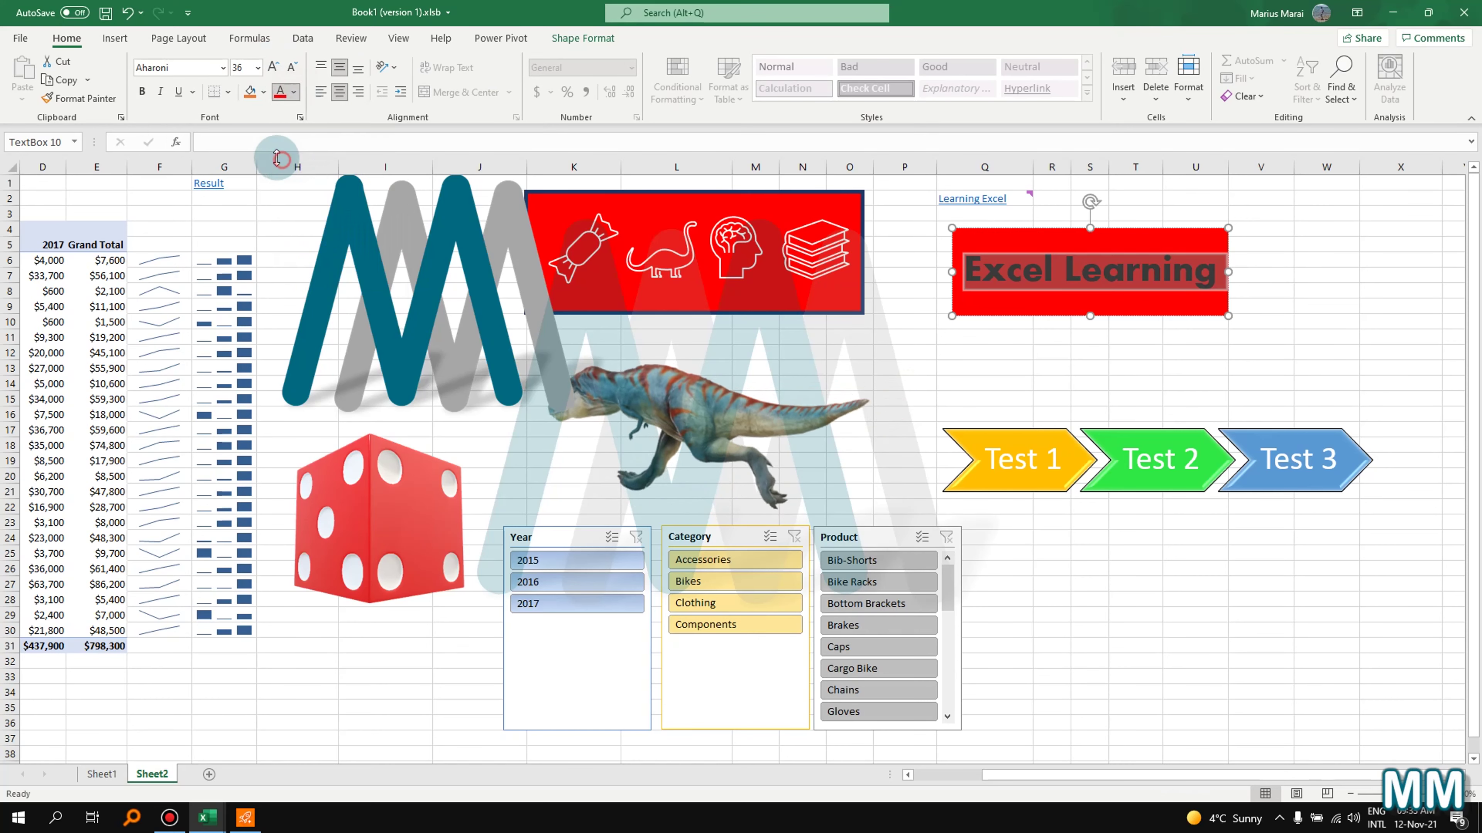
left_click(1323, 337)
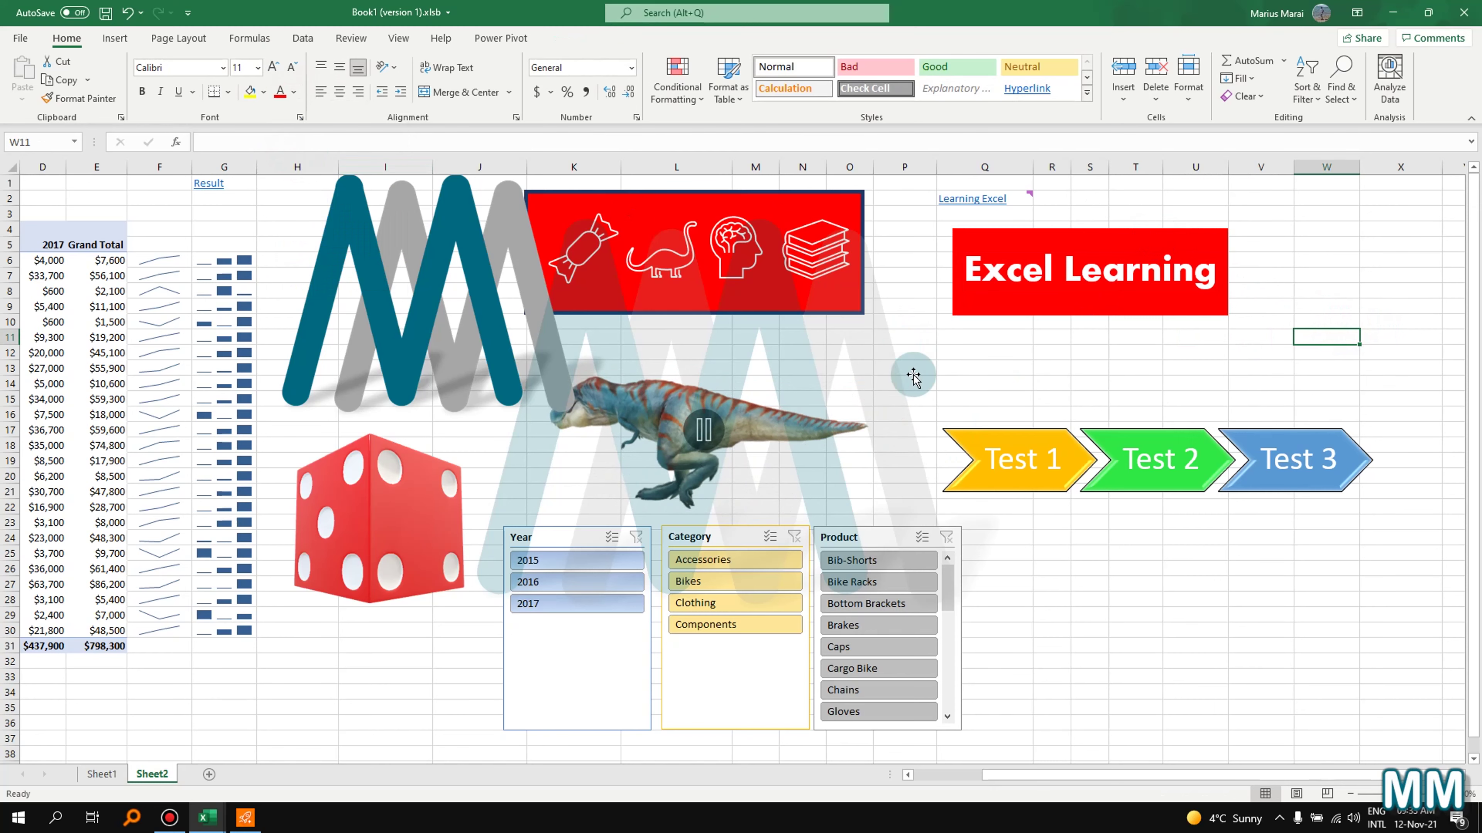
left_click(1052, 361)
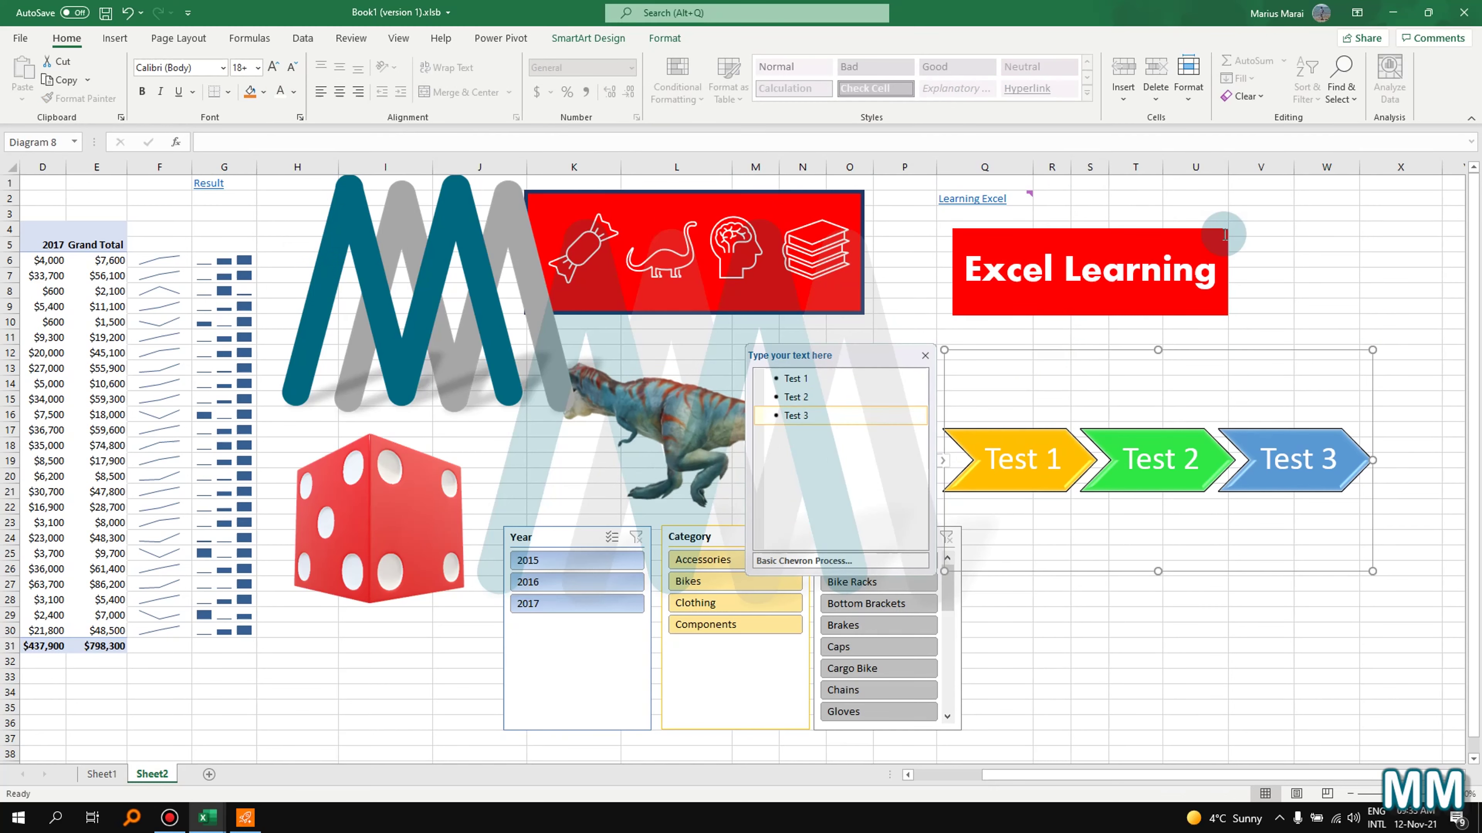
left_click(1244, 215)
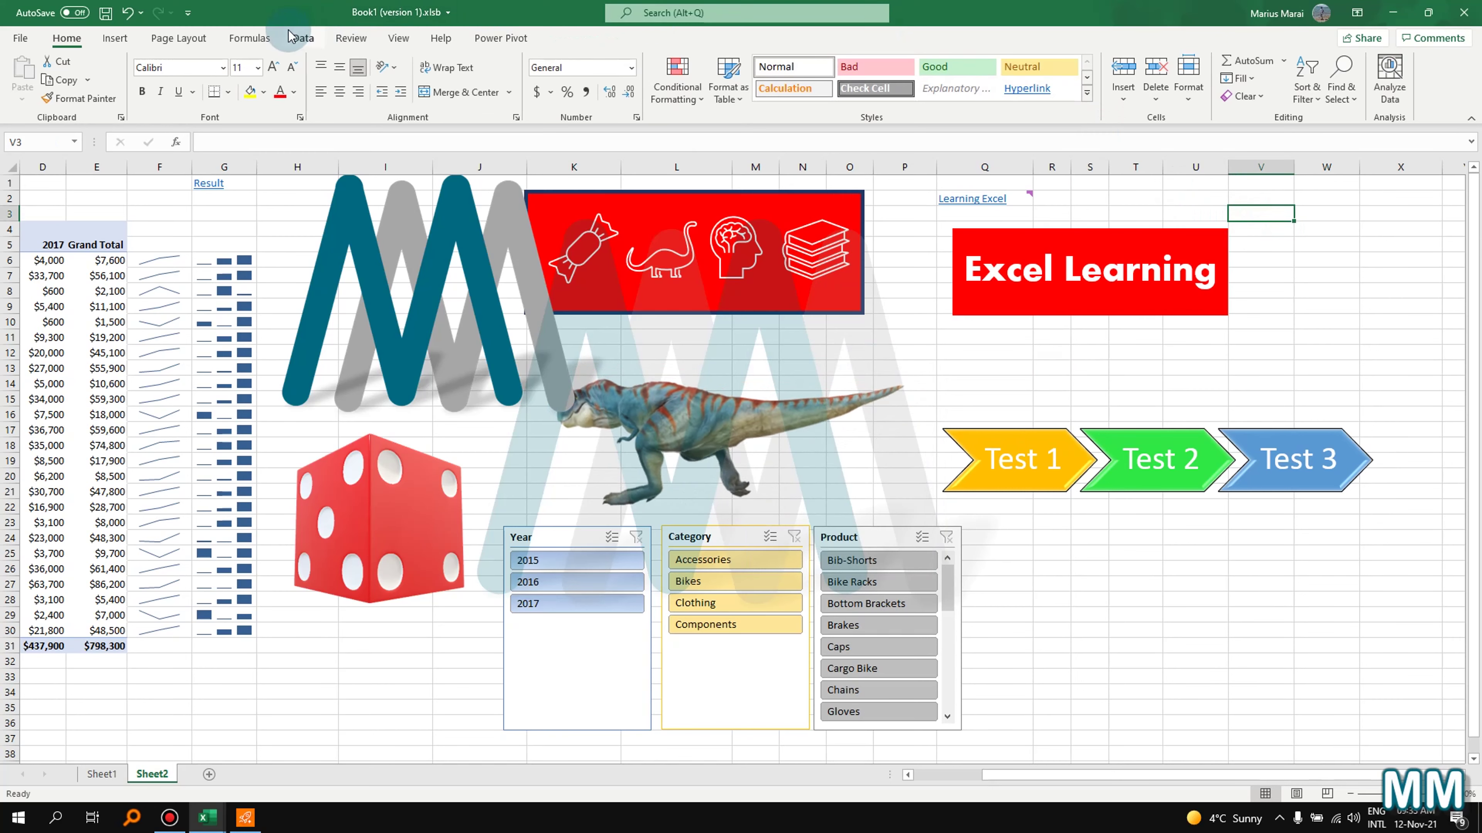
left_click_drag(1032, 168, 960, 167)
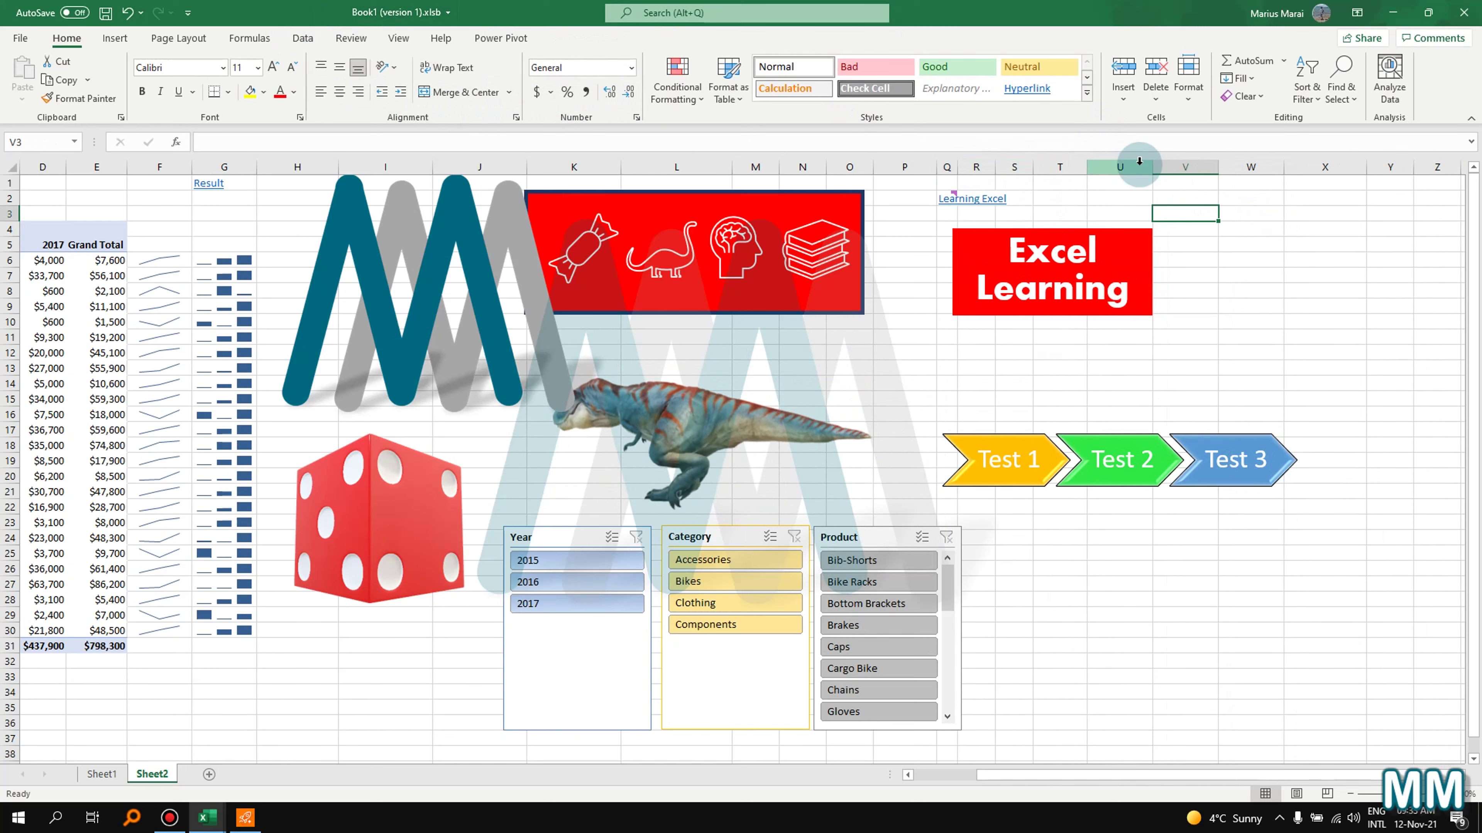
left_click(1107, 247)
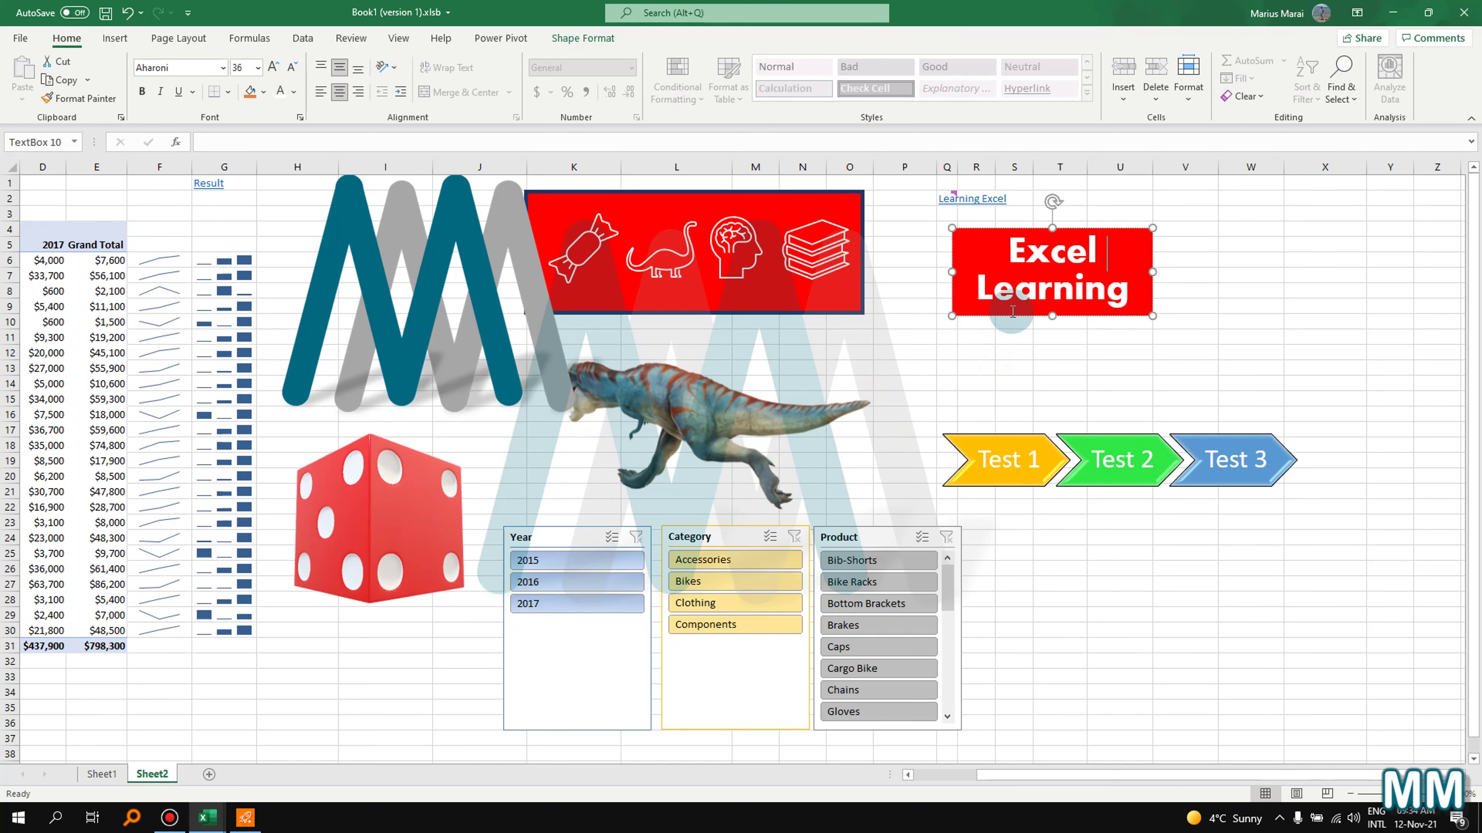
key("ctrl+z")
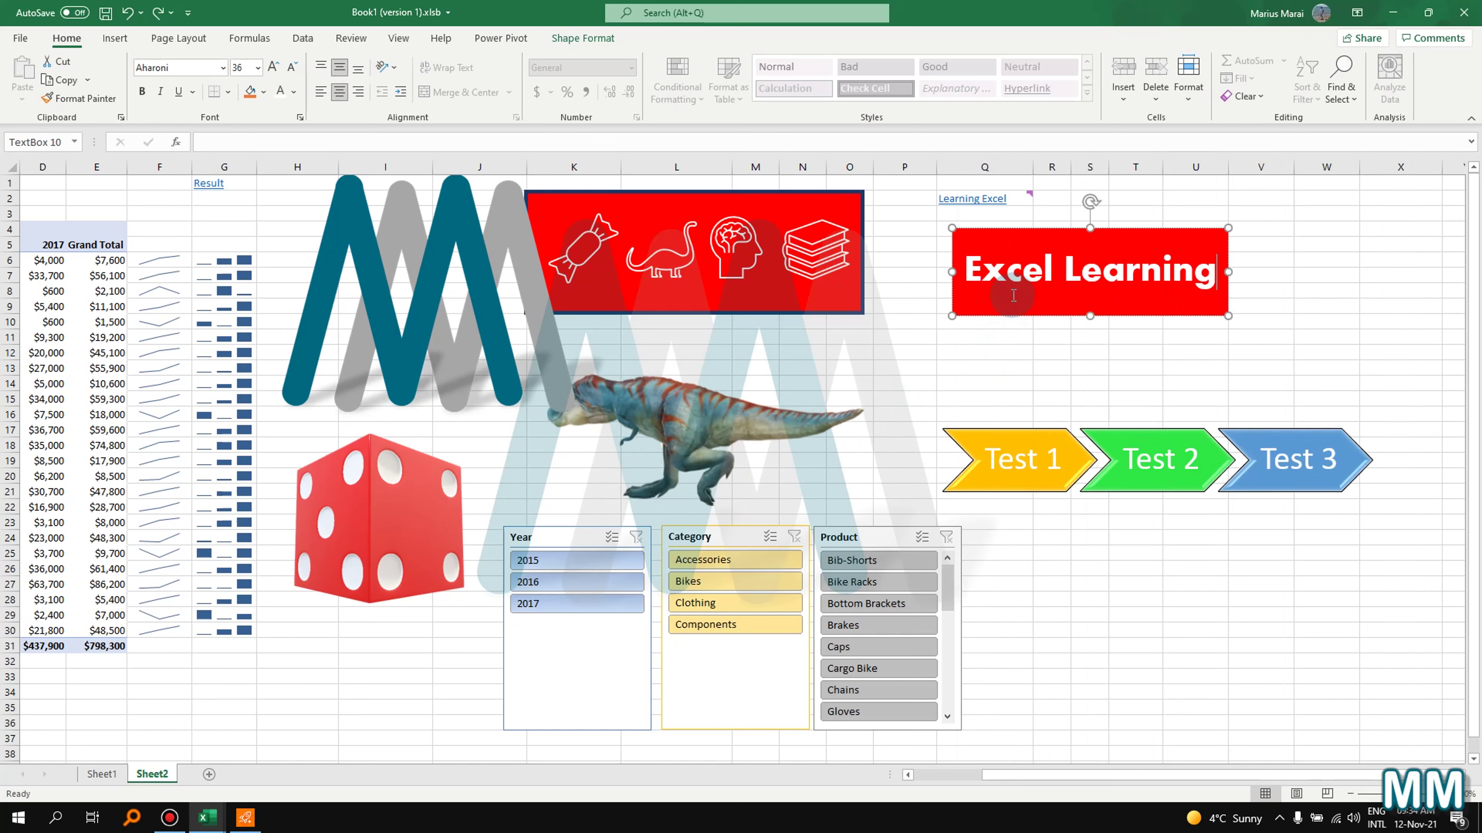
left_click(1132, 333)
left_click(1096, 308)
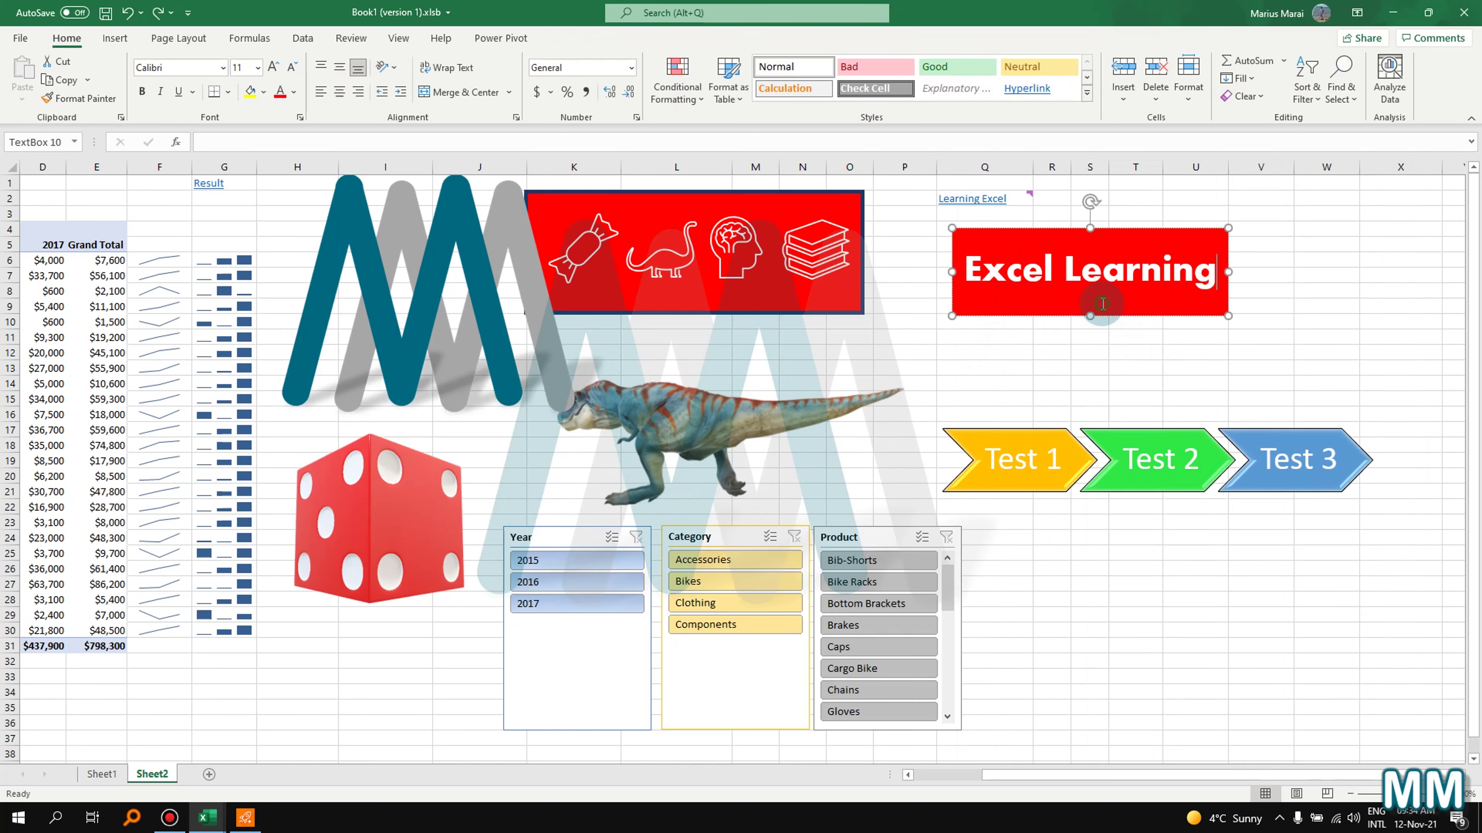
- Set the text box to not move or size with cells, testing by narrowing columns Q and V
right_click(1103, 305)
left_click(1167, 591)
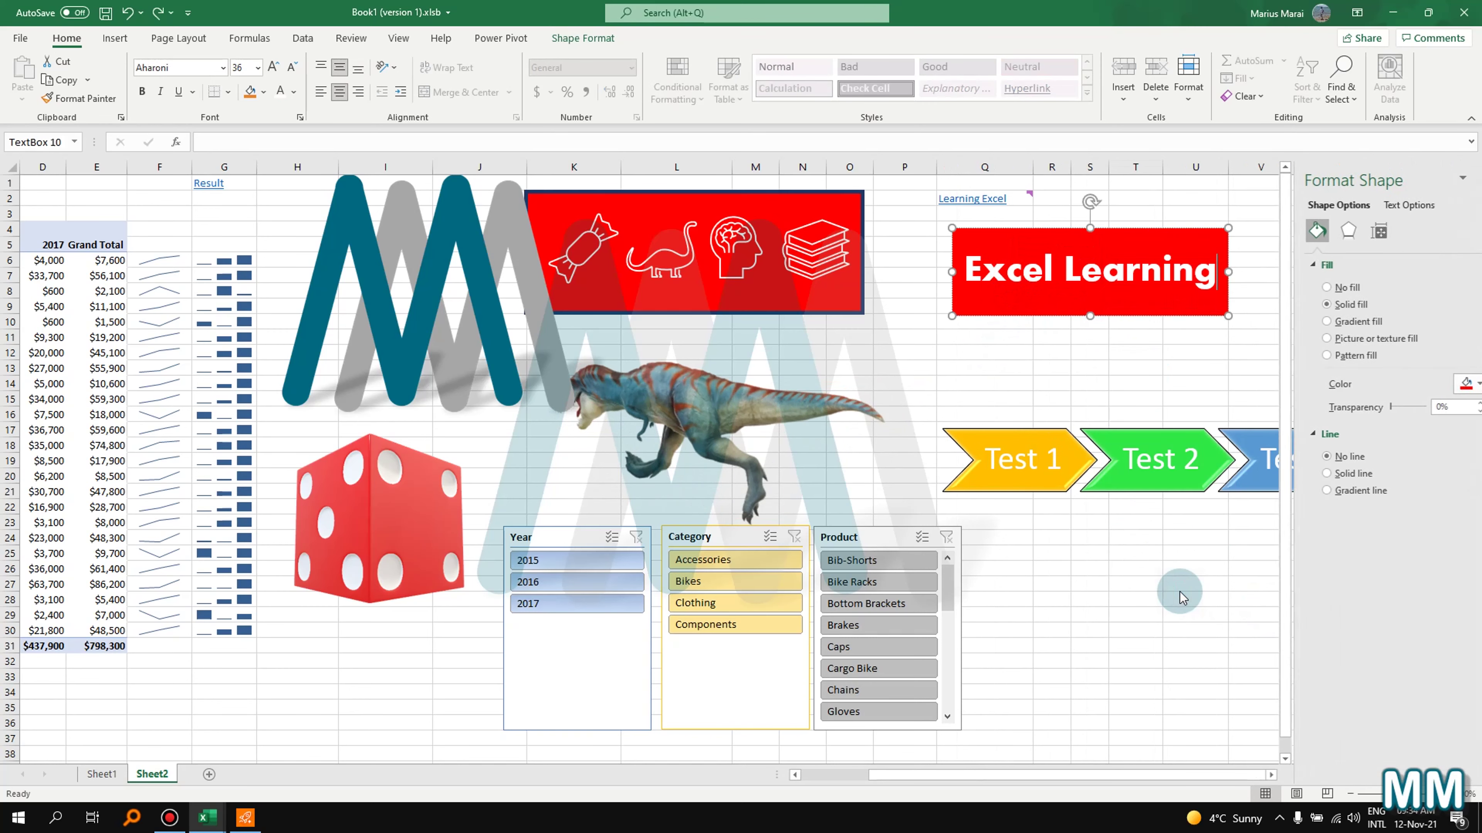
left_click(1349, 235)
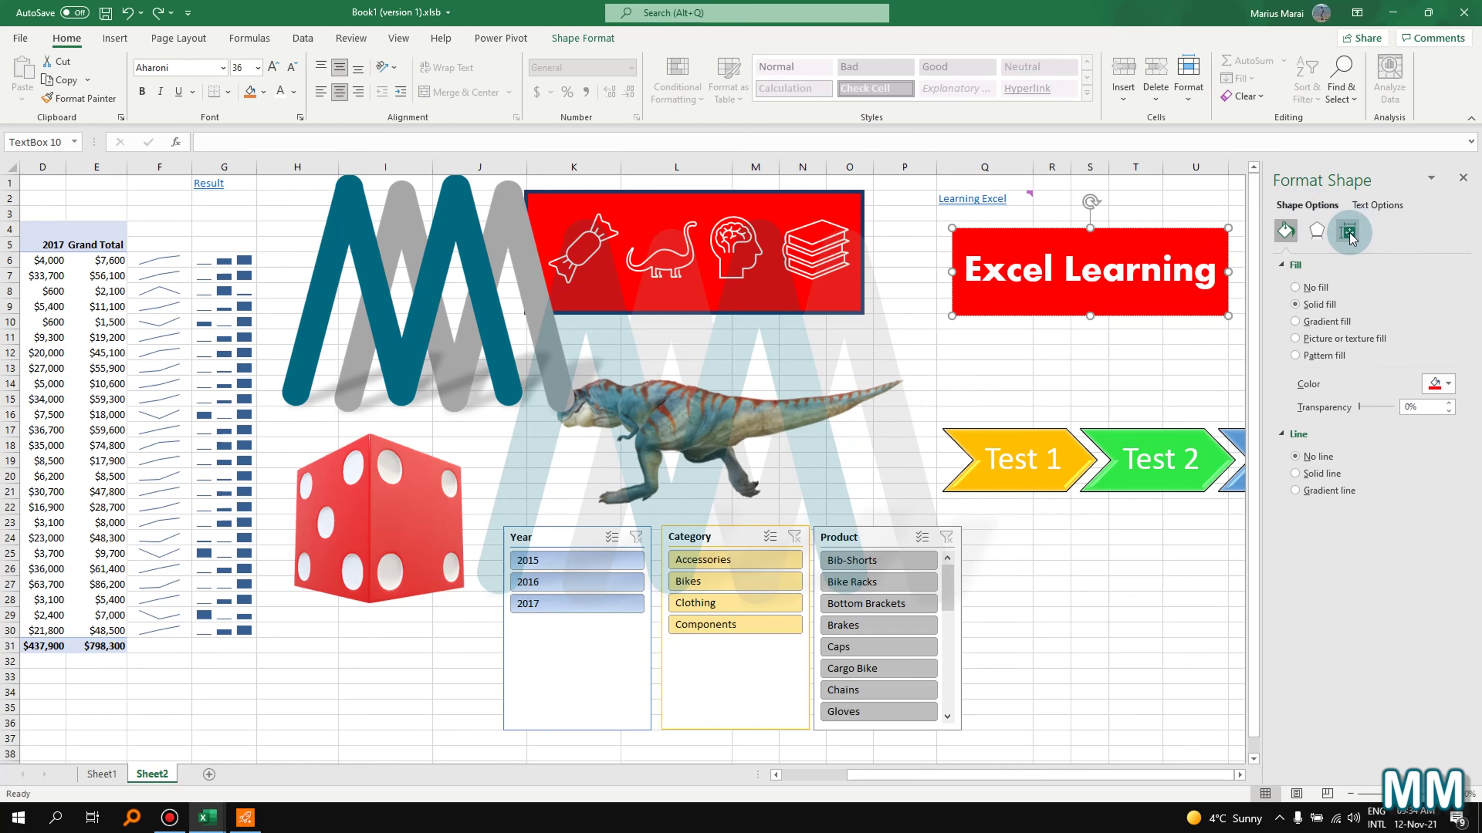
left_click(1348, 232)
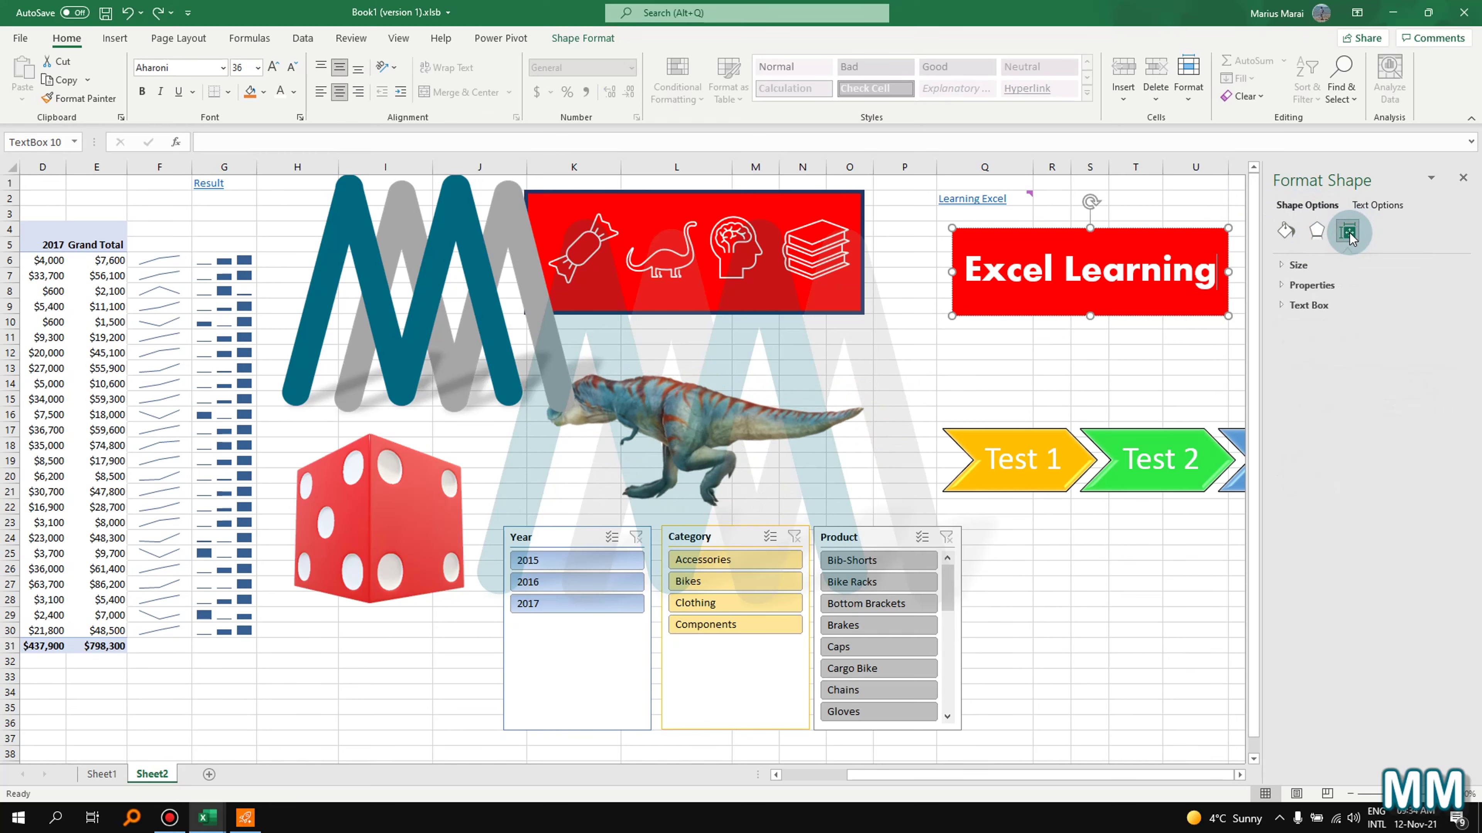
left_click(1282, 286)
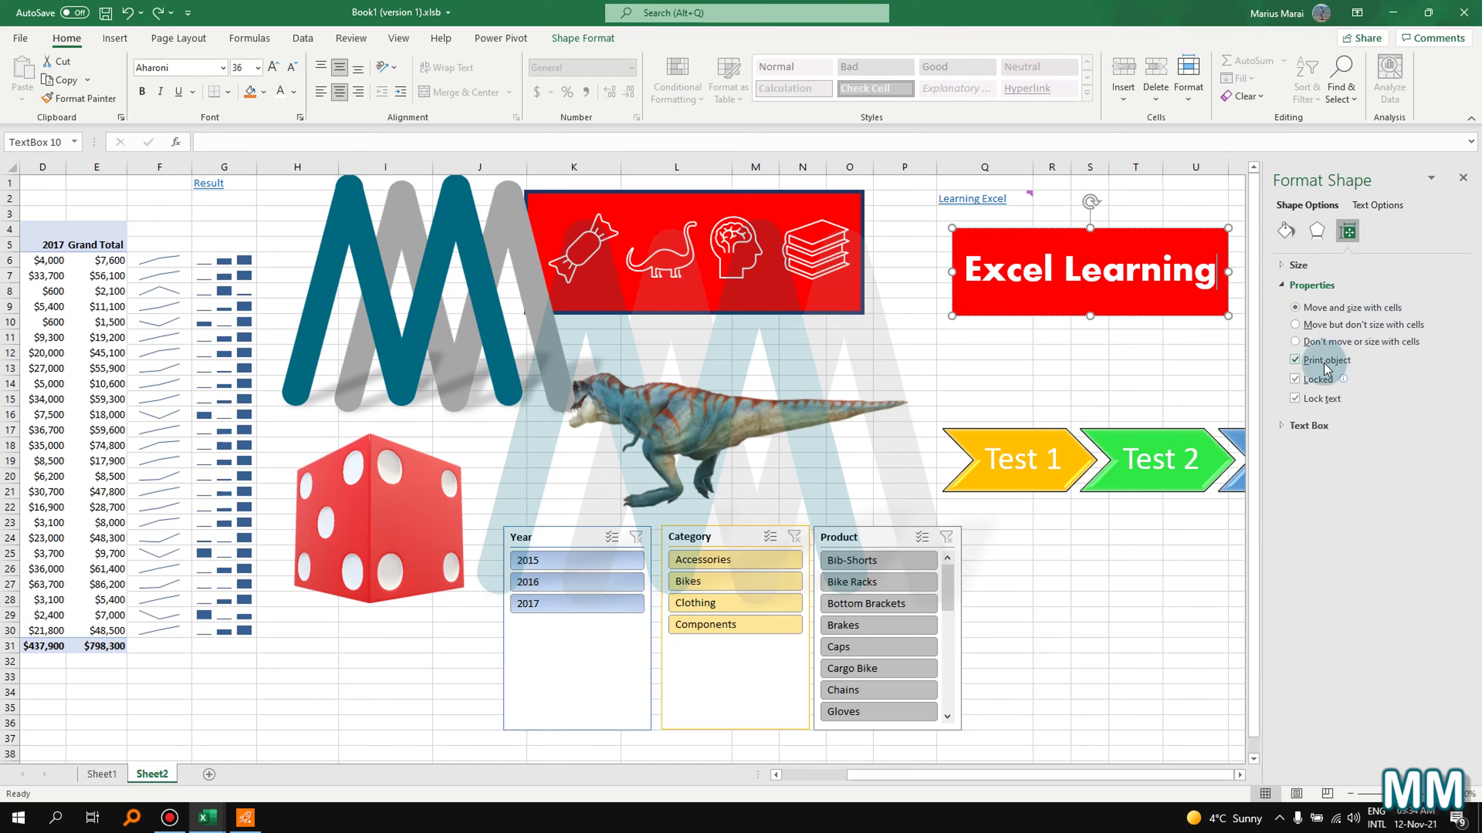
left_click(1317, 341)
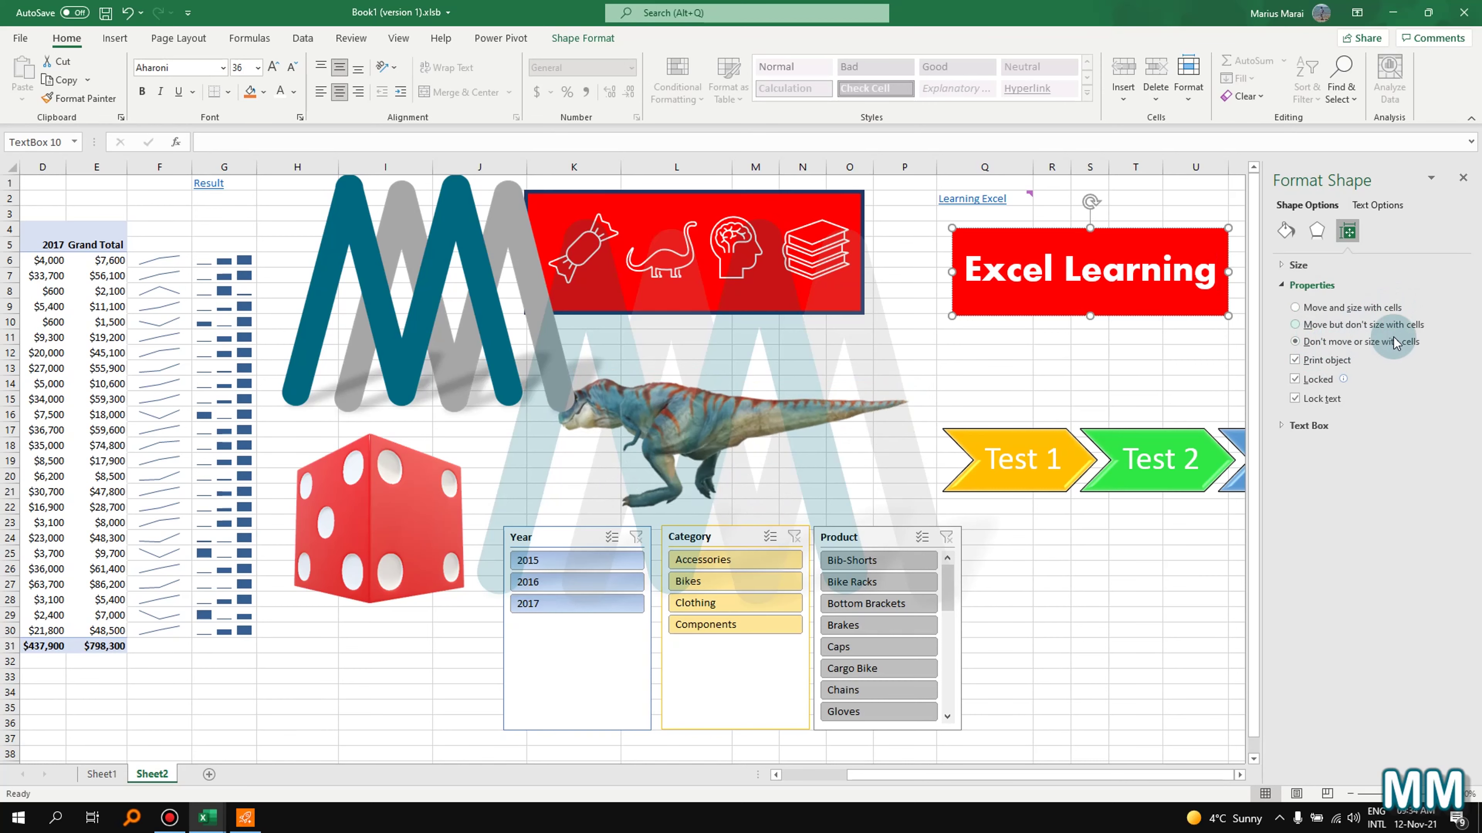
left_click(1466, 186)
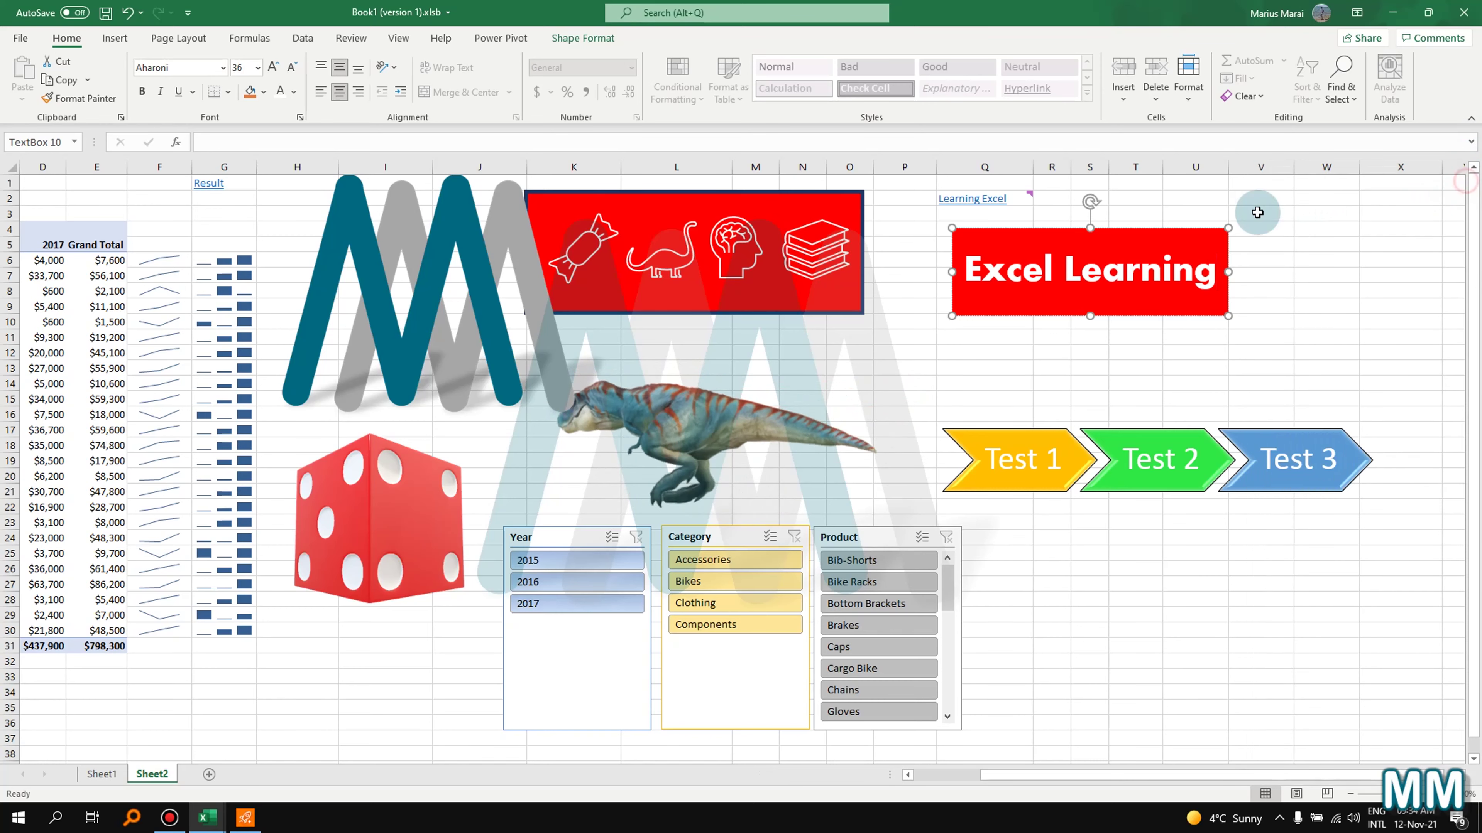
left_click_drag(1035, 168, 985, 166)
left_click_drag(1253, 167, 1156, 167)
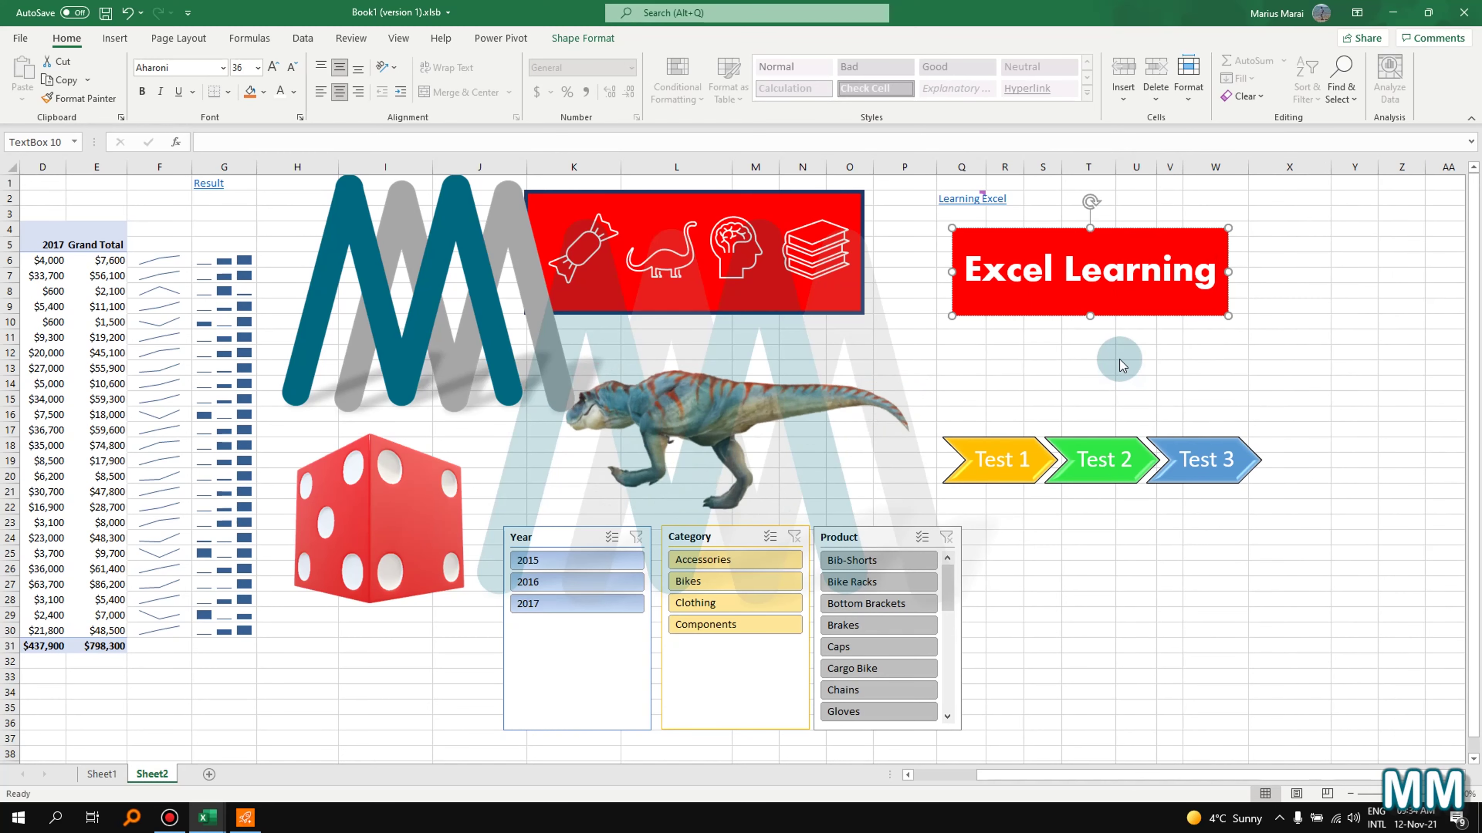
left_click(1301, 290)
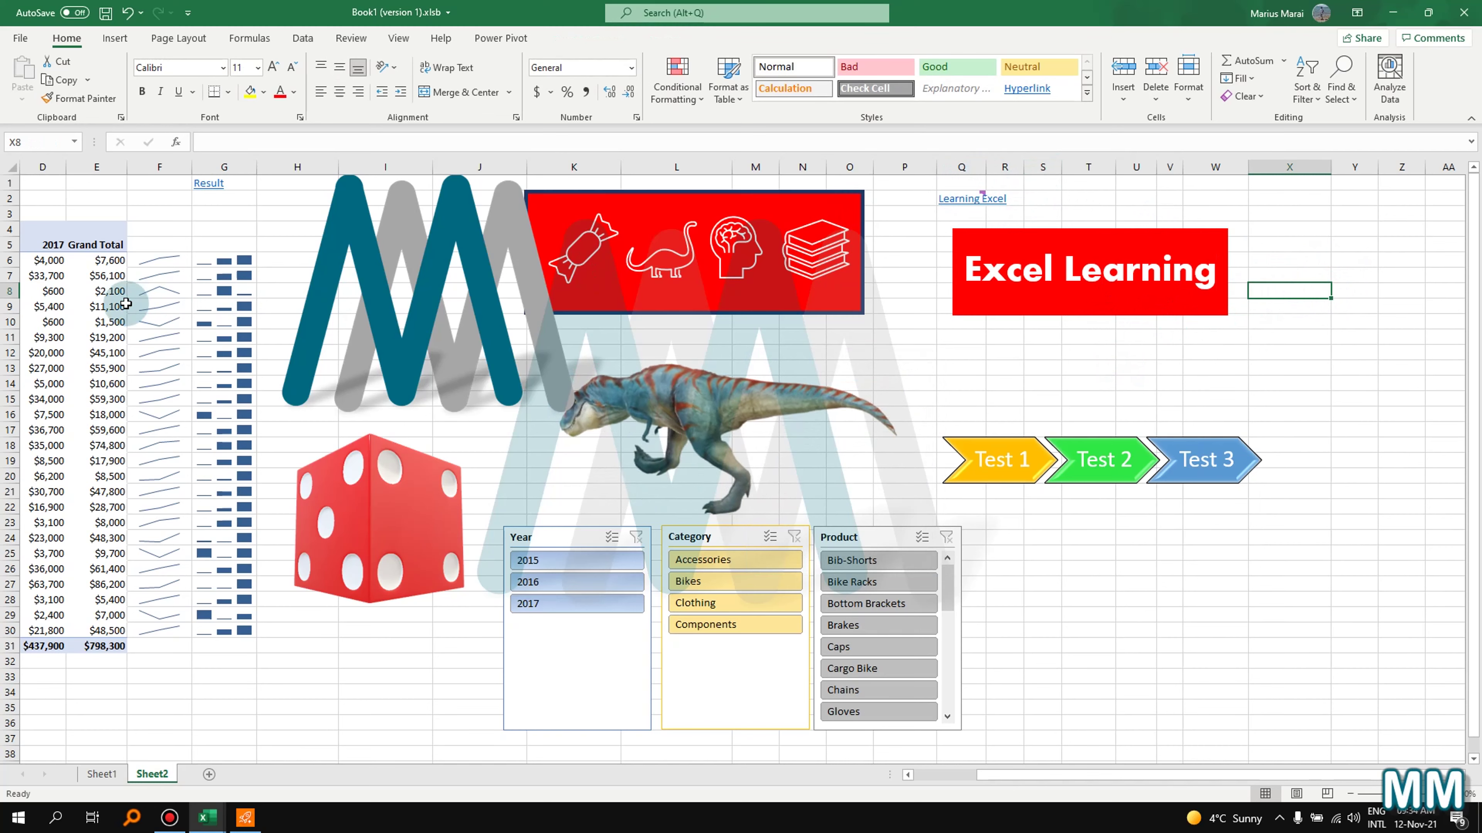
- Set column T's width to 12
right_click(1082, 164)
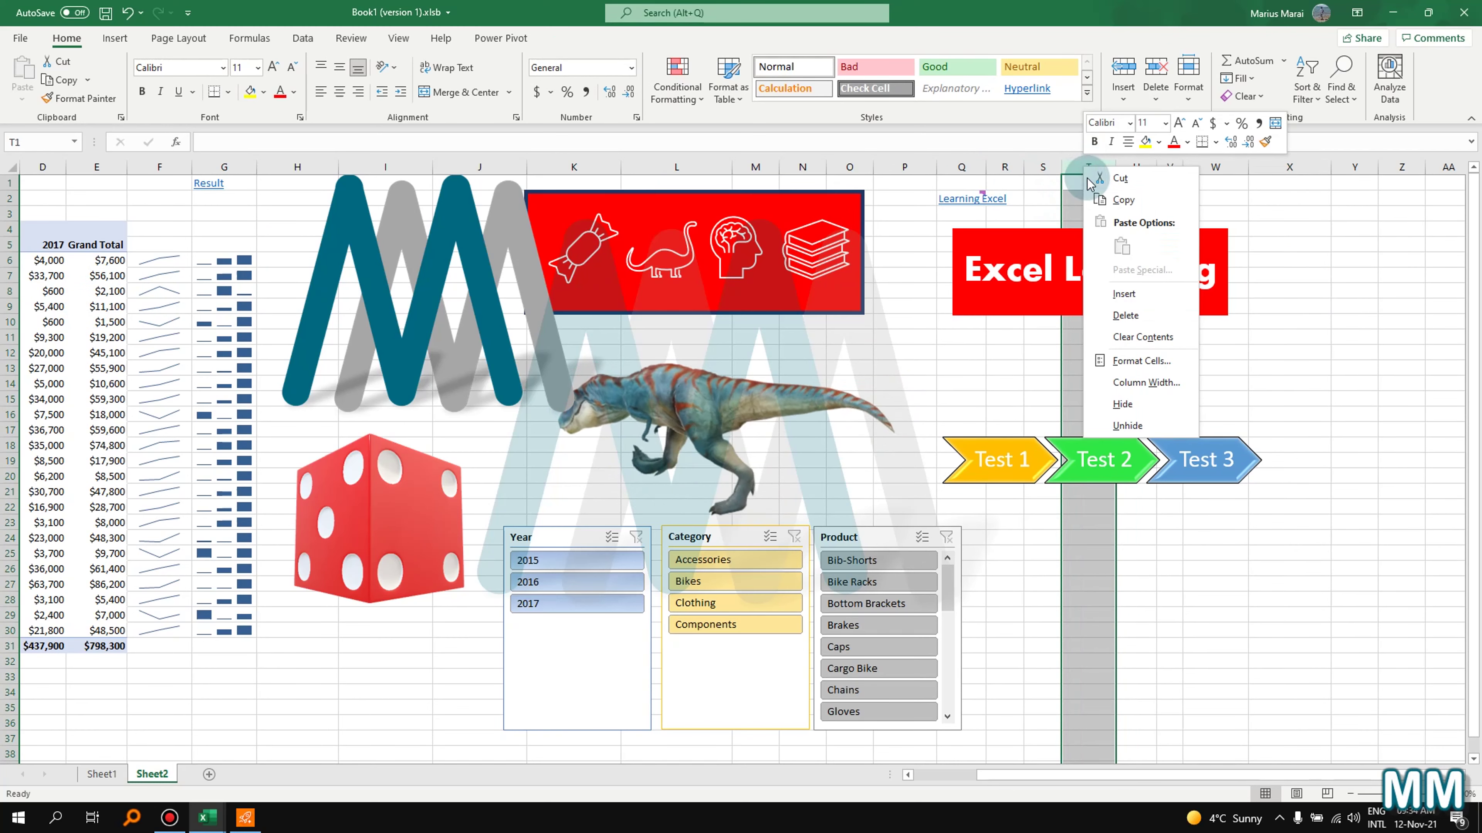
left_click(1175, 387)
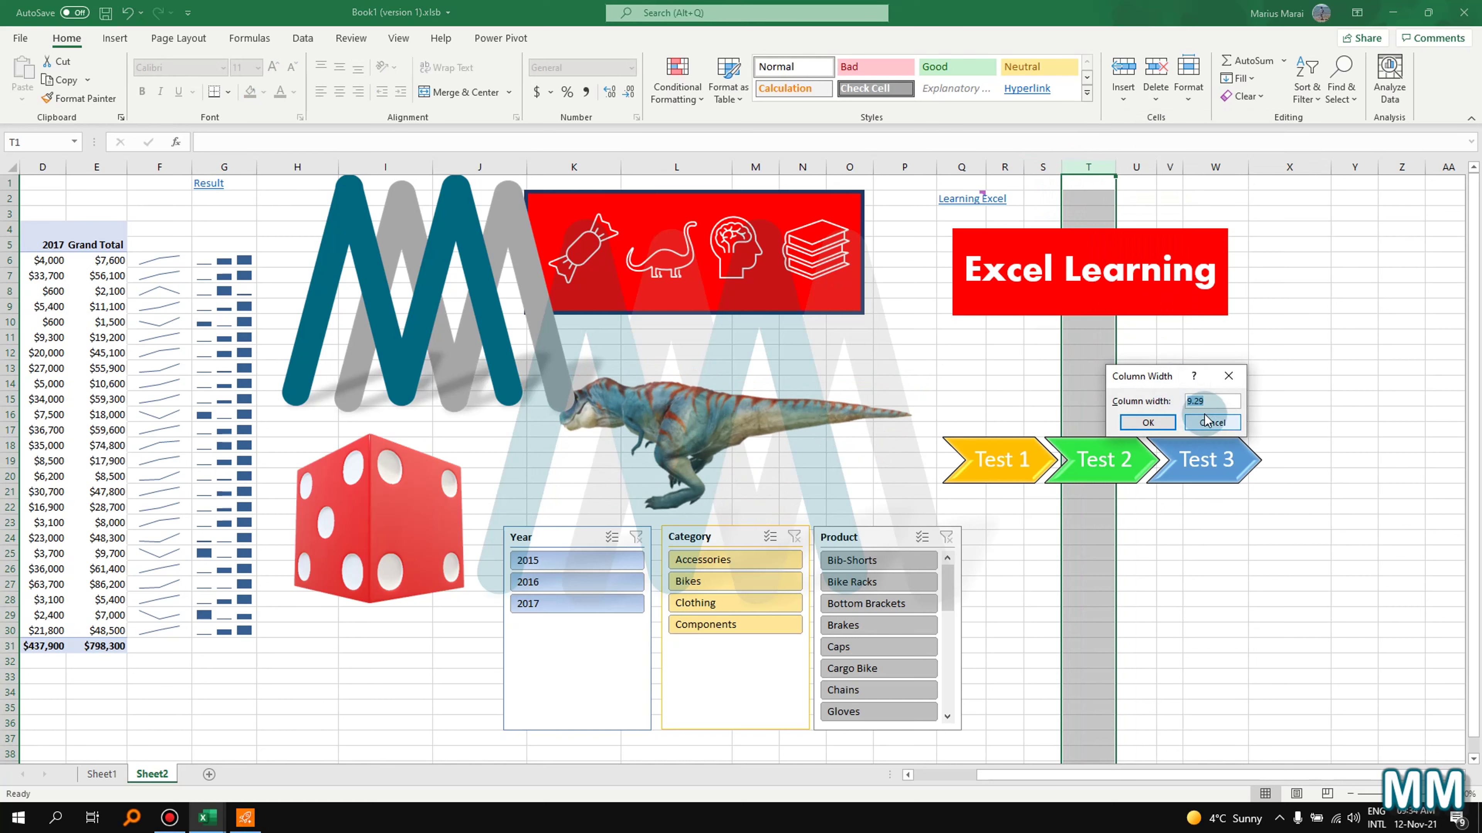
type("12")
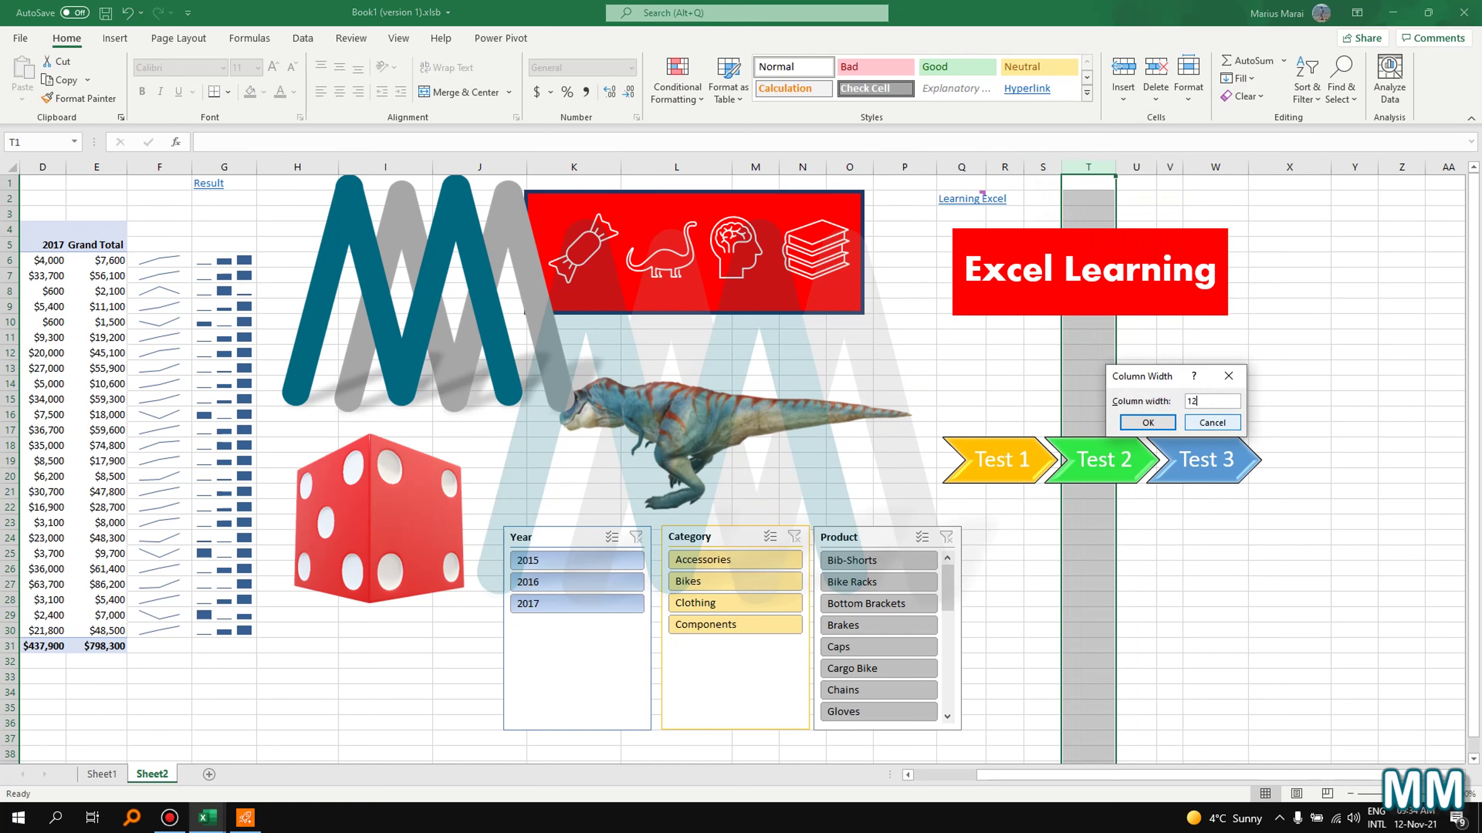
left_click(1147, 422)
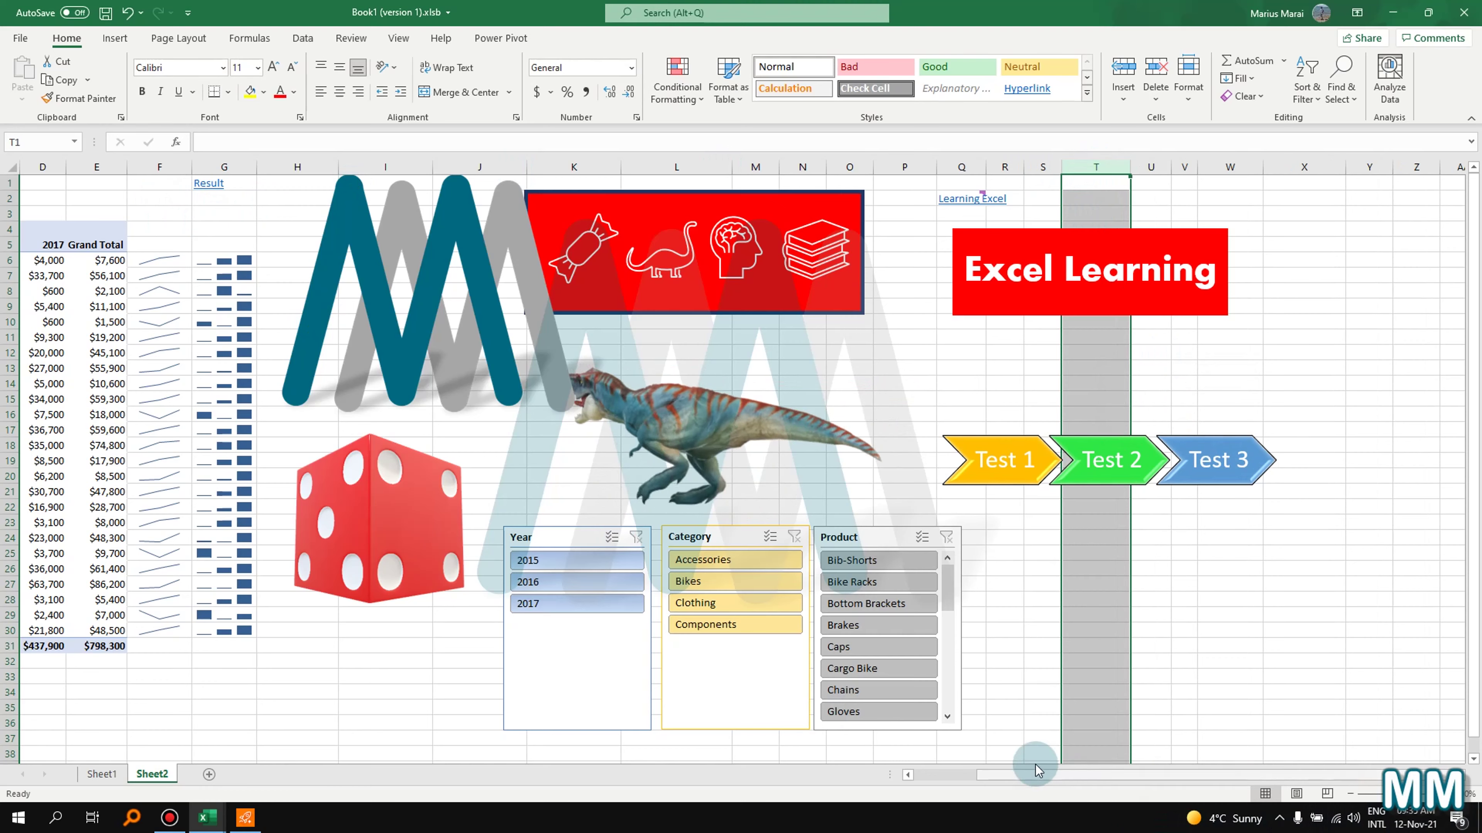
left_click_drag(1043, 782, 704, 771)
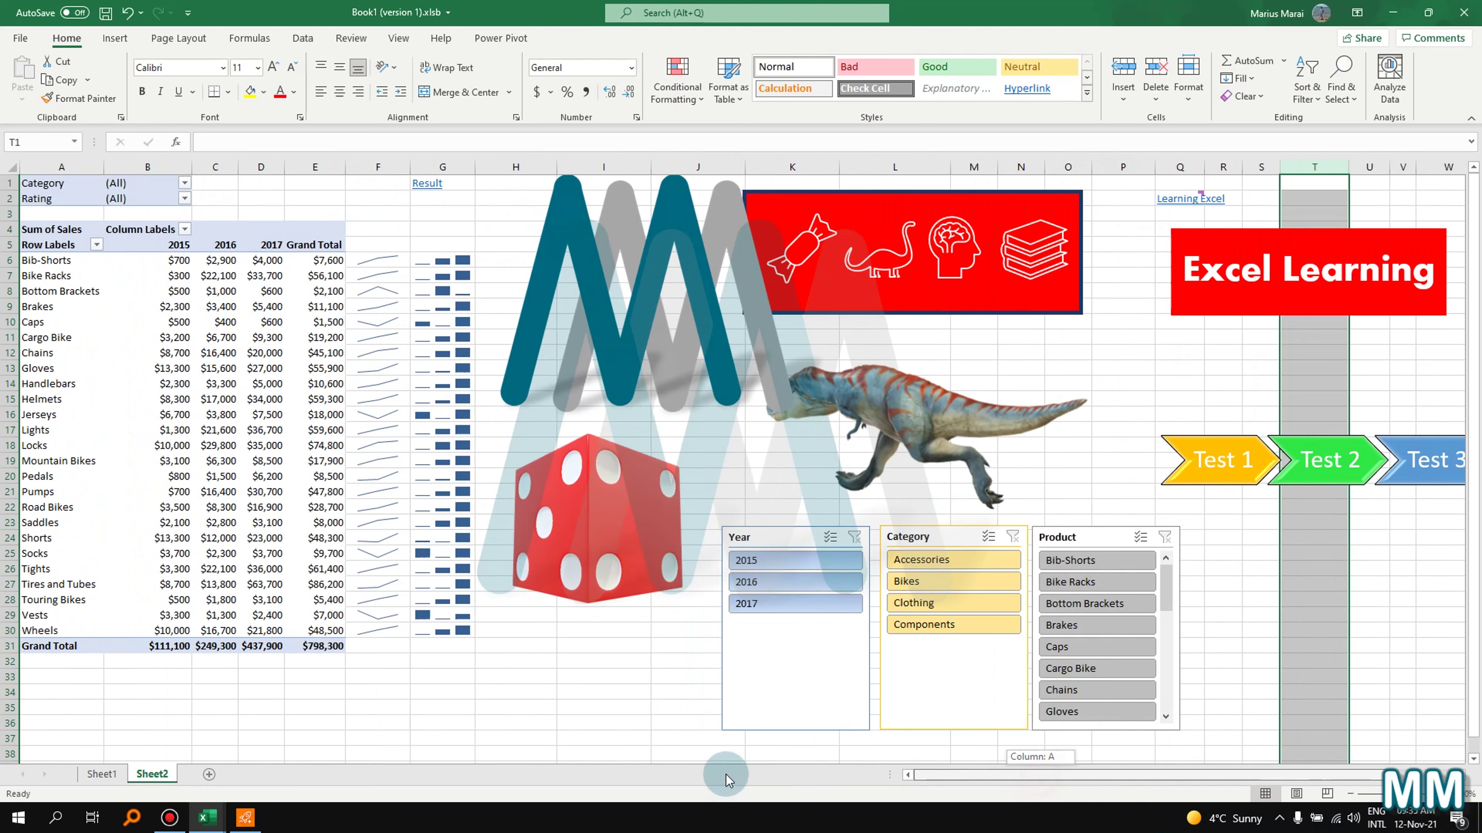
- Set the selected columns to width 12 and close the PivotTable field list
left_click(55, 163)
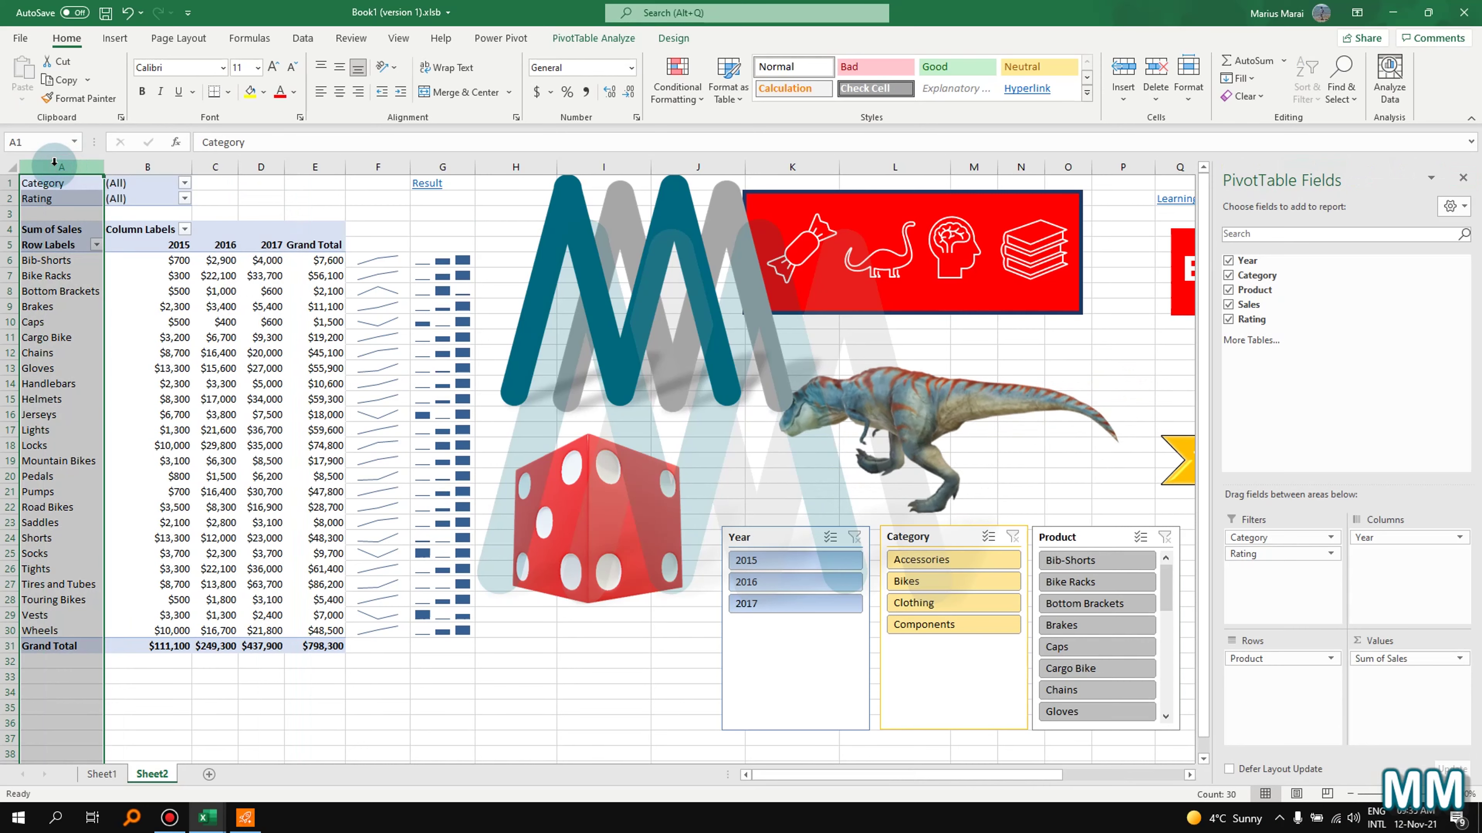
left_click_drag(54, 162, 475, 166)
left_click_drag(55, 162, 57, 169)
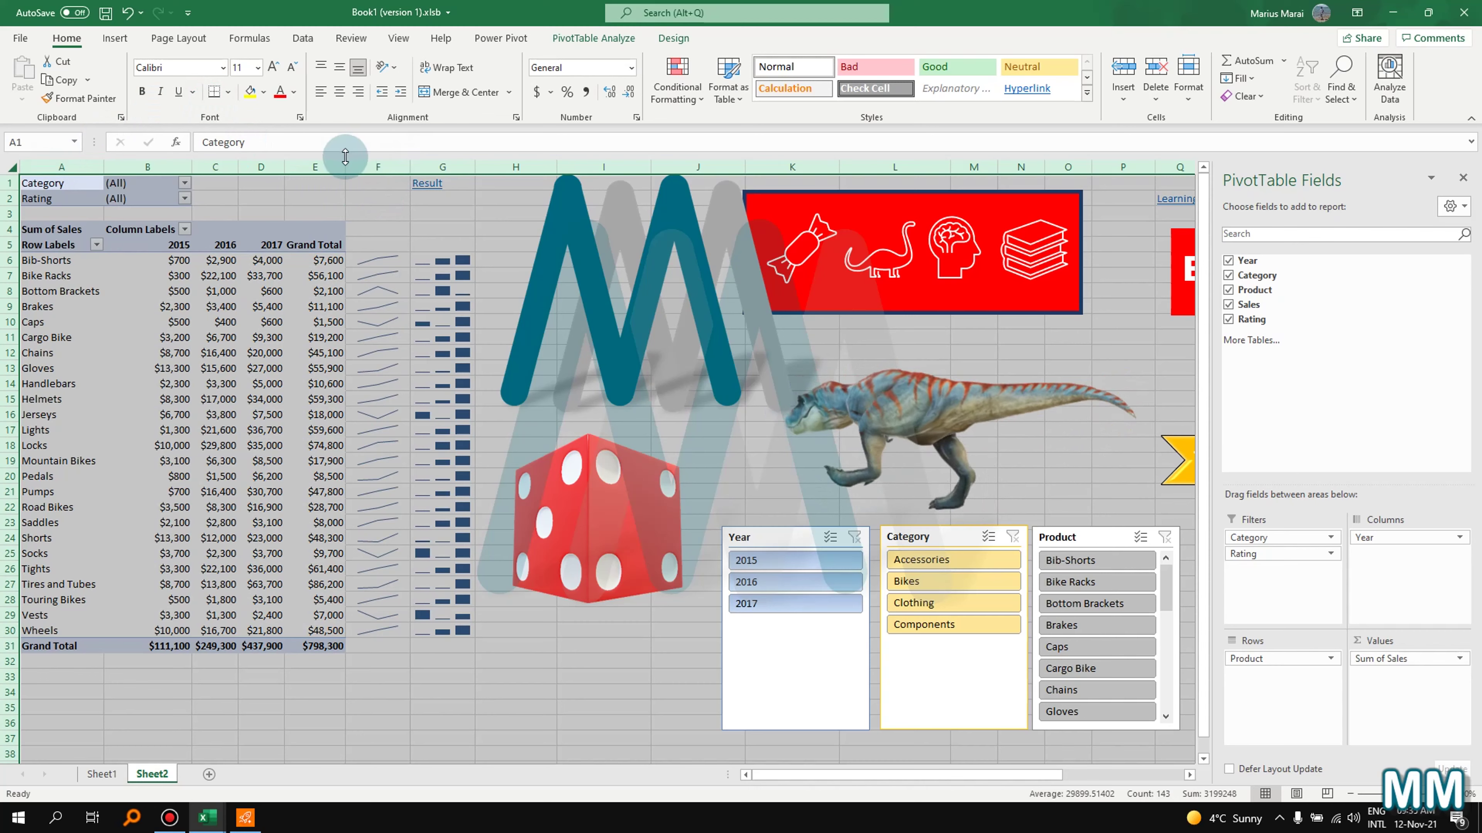
right_click(445, 166)
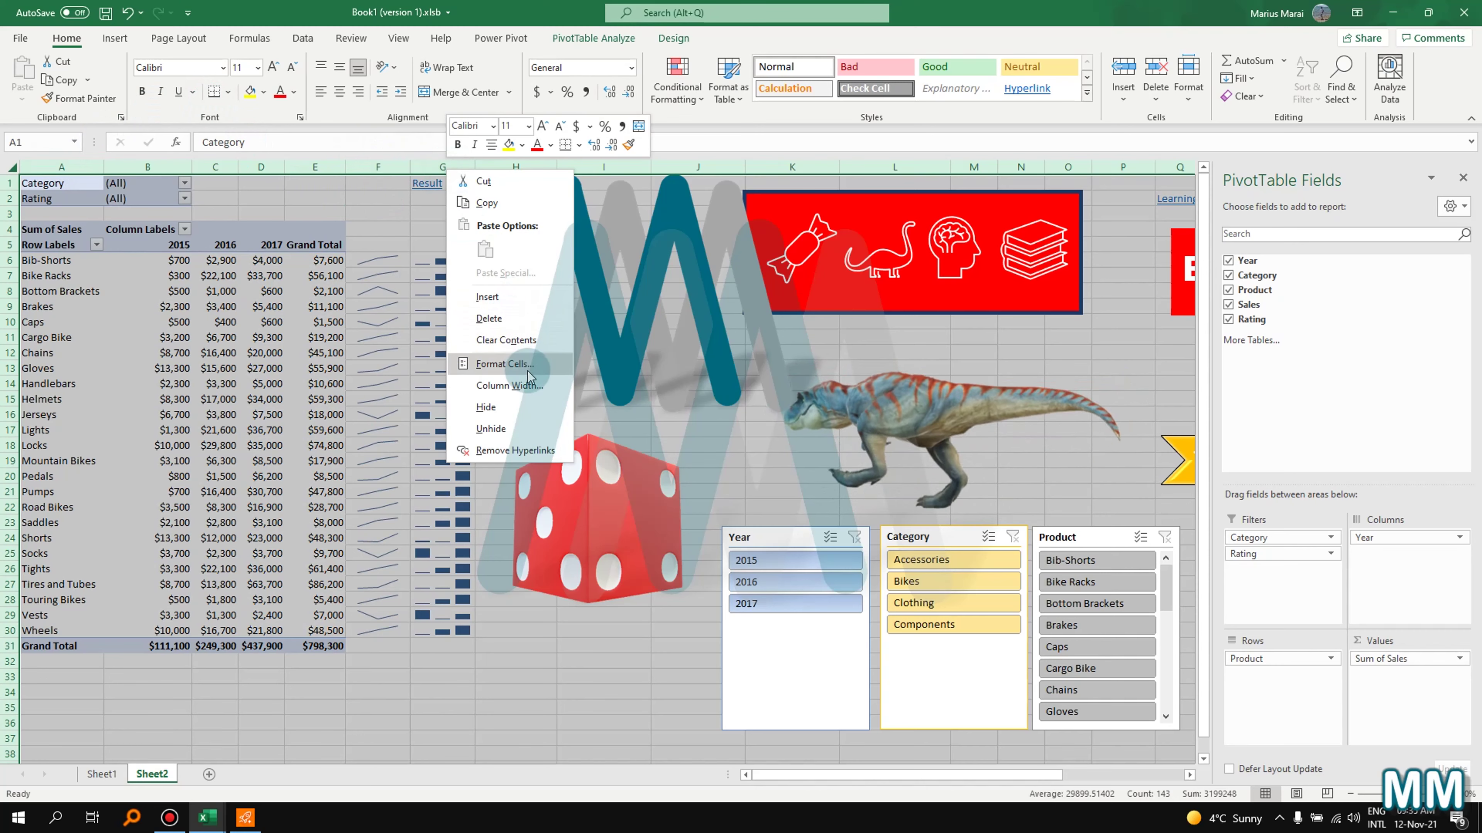
left_click(523, 385)
type("12")
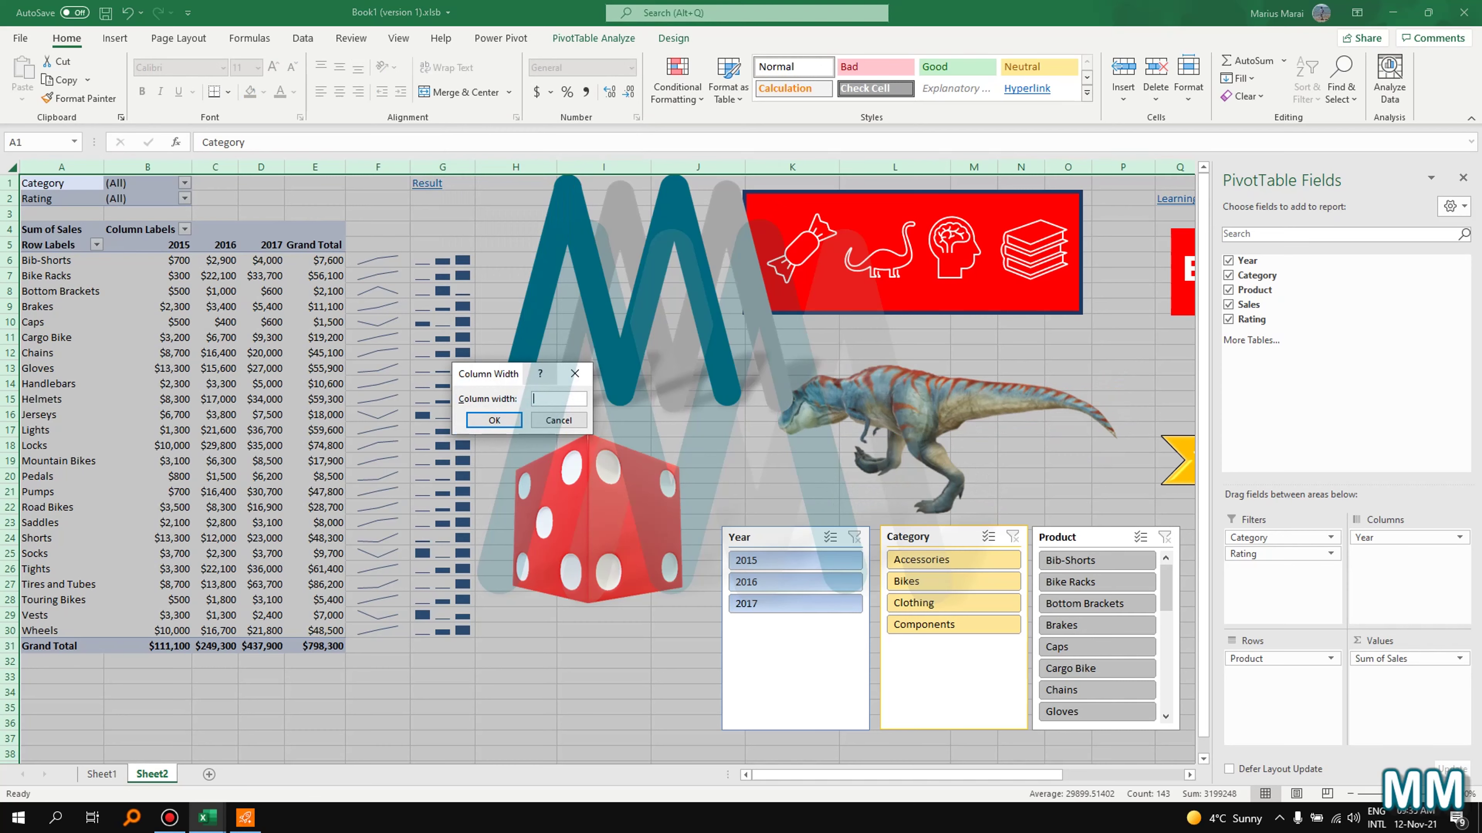
left_click(494, 420)
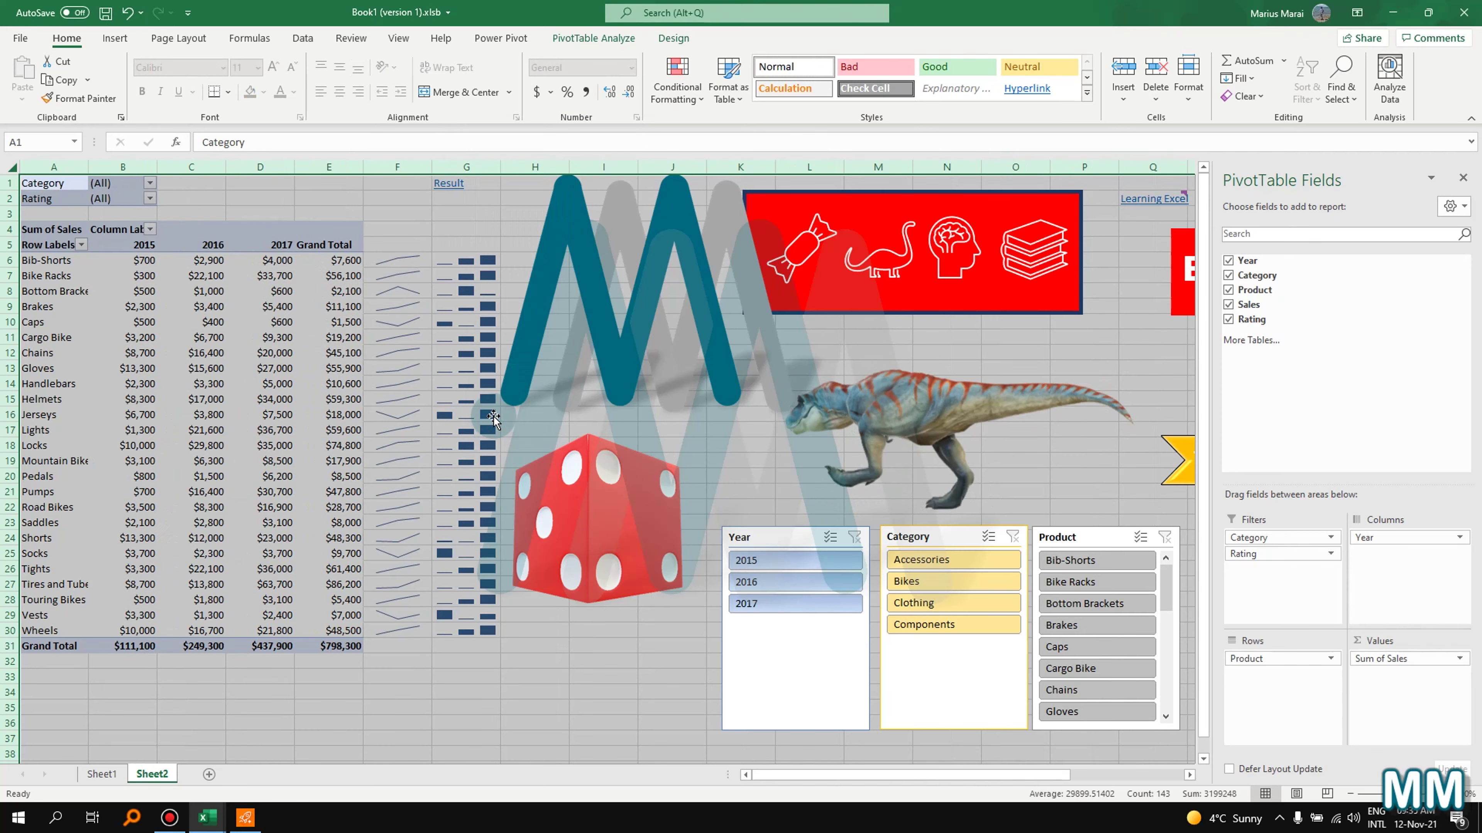
left_click(1462, 178)
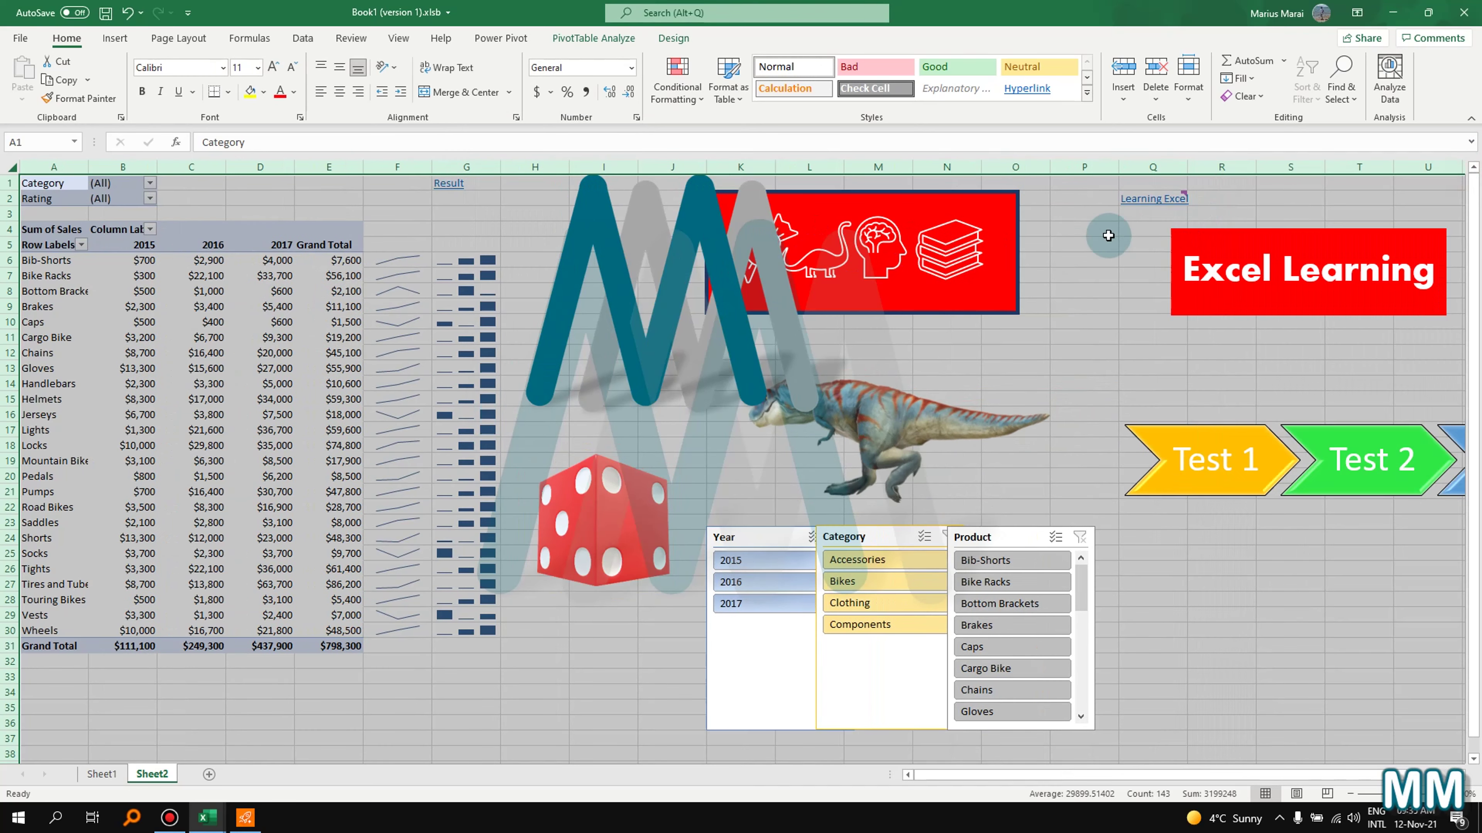
left_click(1224, 399)
left_click(1316, 338)
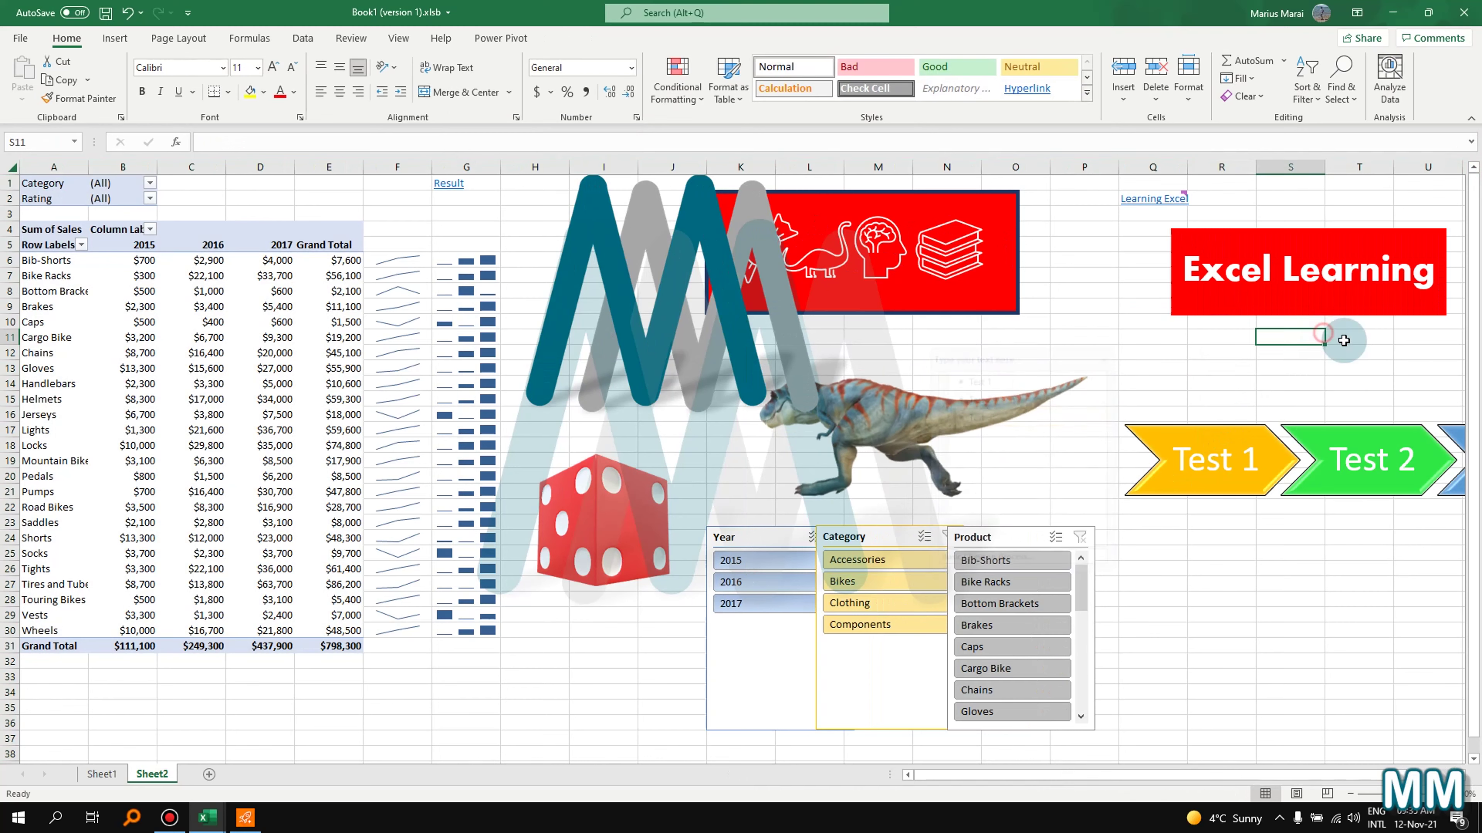
left_click(1397, 342)
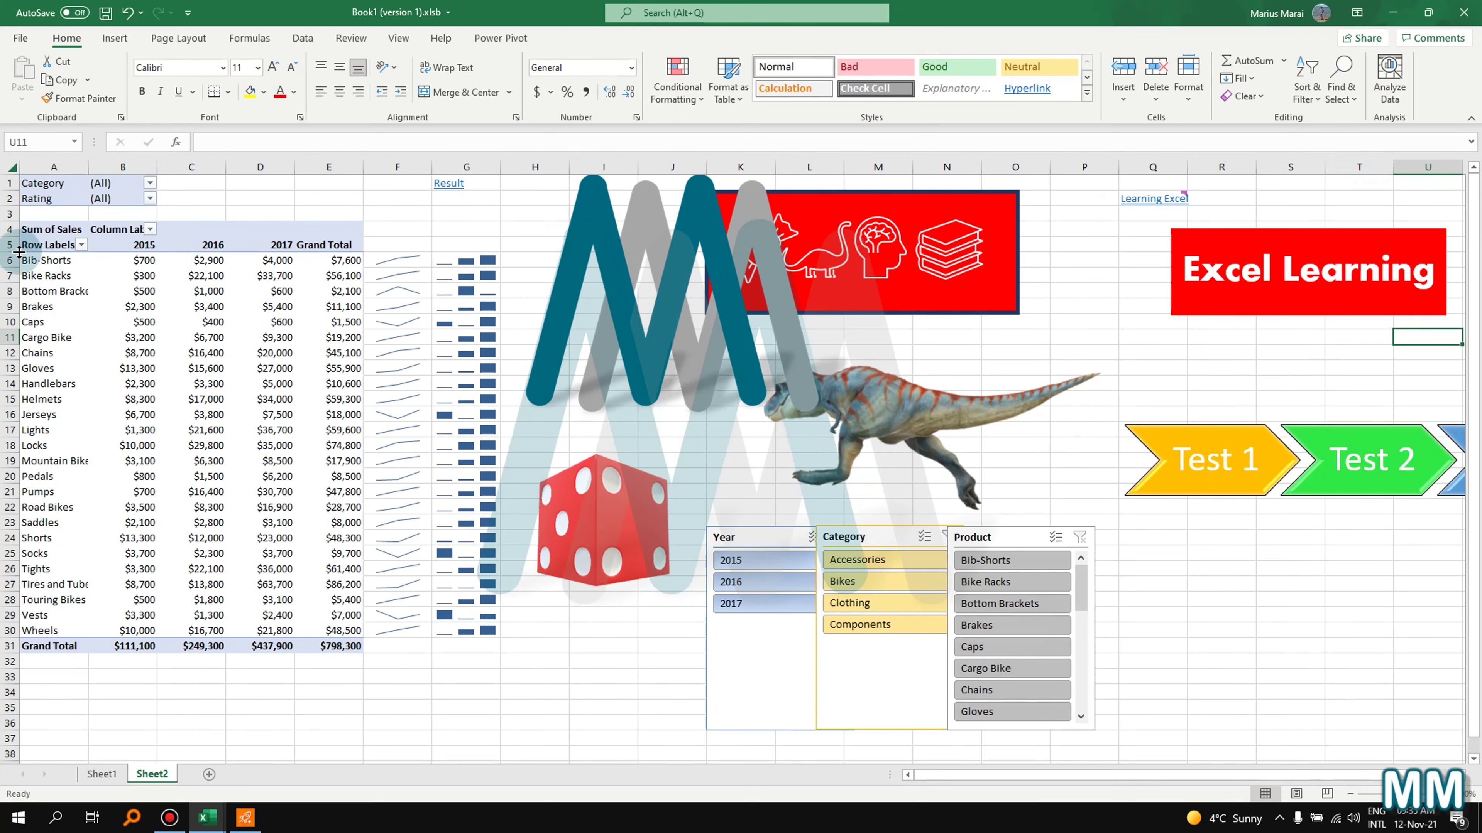
- Select every row and set the row height to 20
left_click(5, 182)
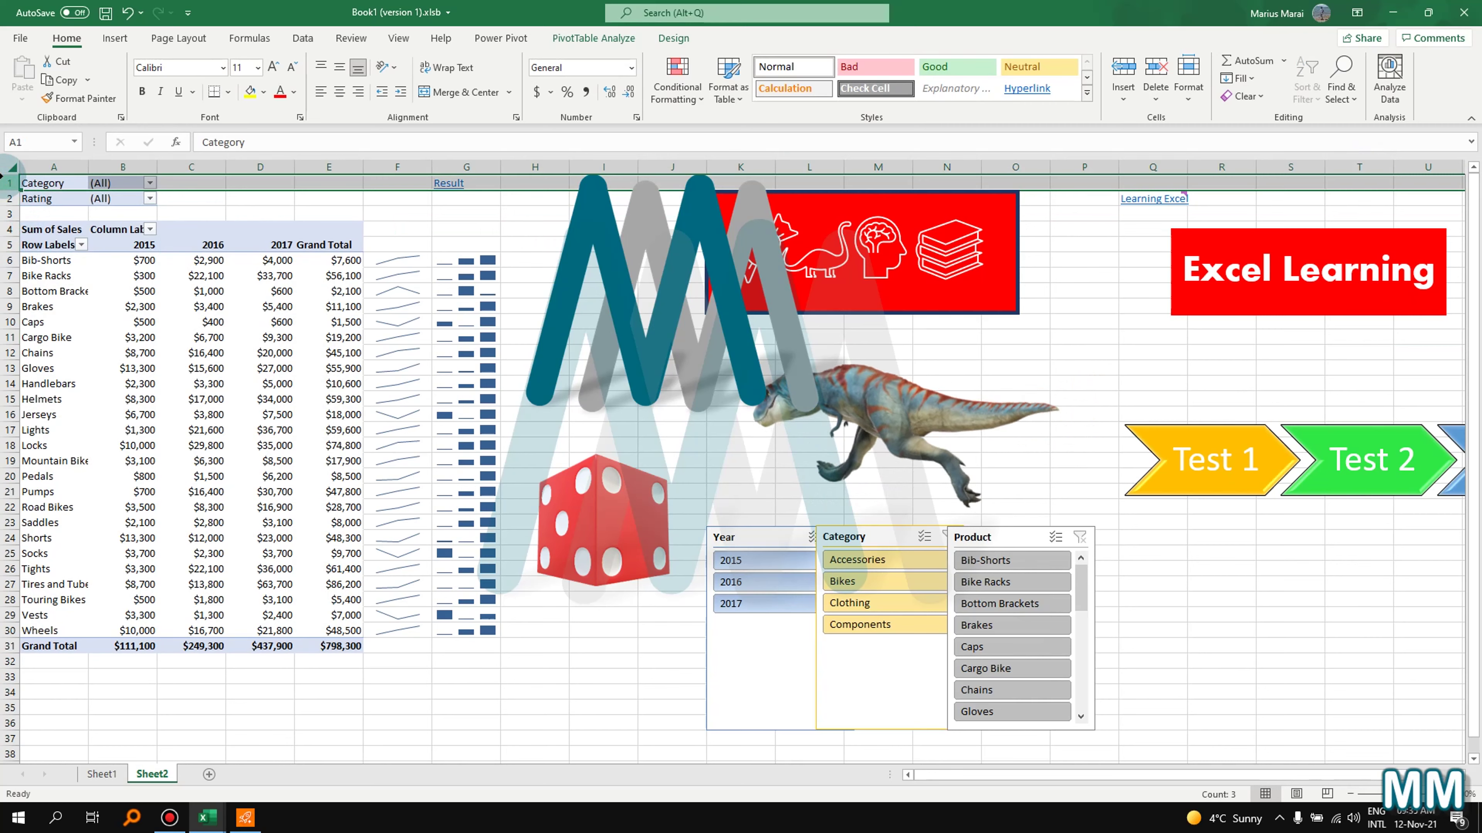
mouse_move(4, 177)
left_mouse_down()
mouse_move(6, 648)
mouse_move(3, 175)
left_mouse_up()
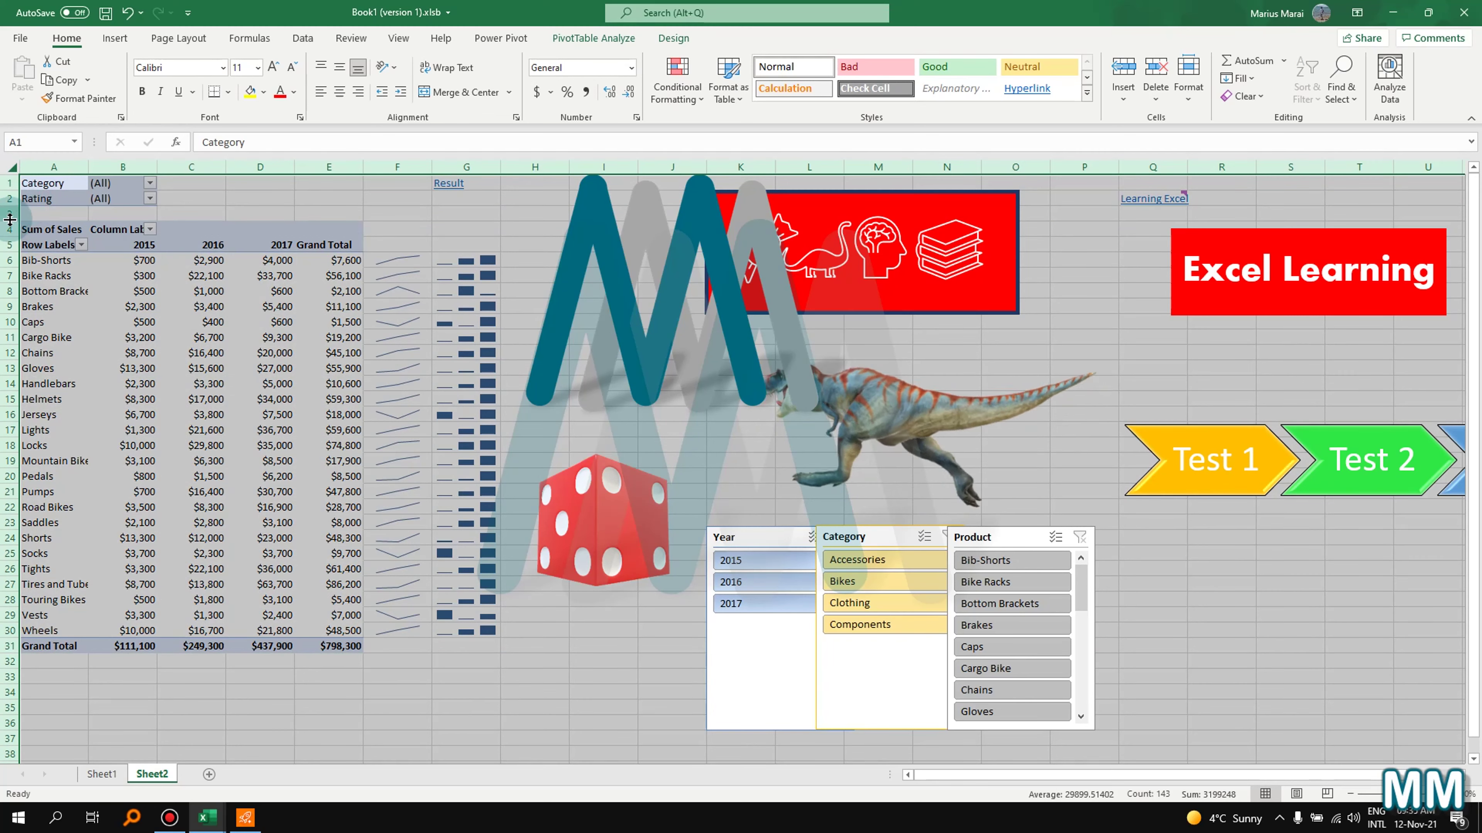
right_click(10, 280)
left_click(117, 497)
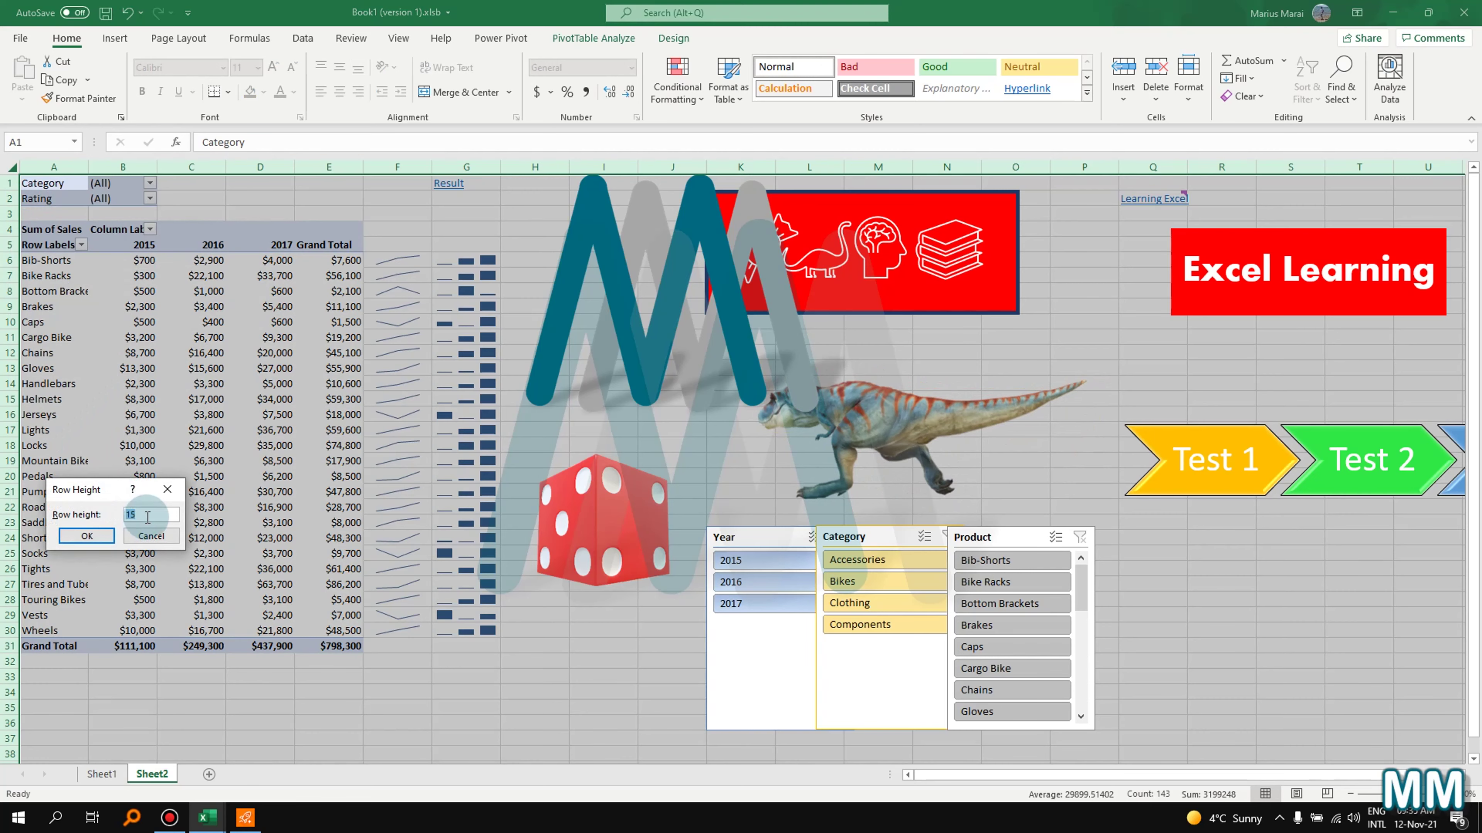
type("20")
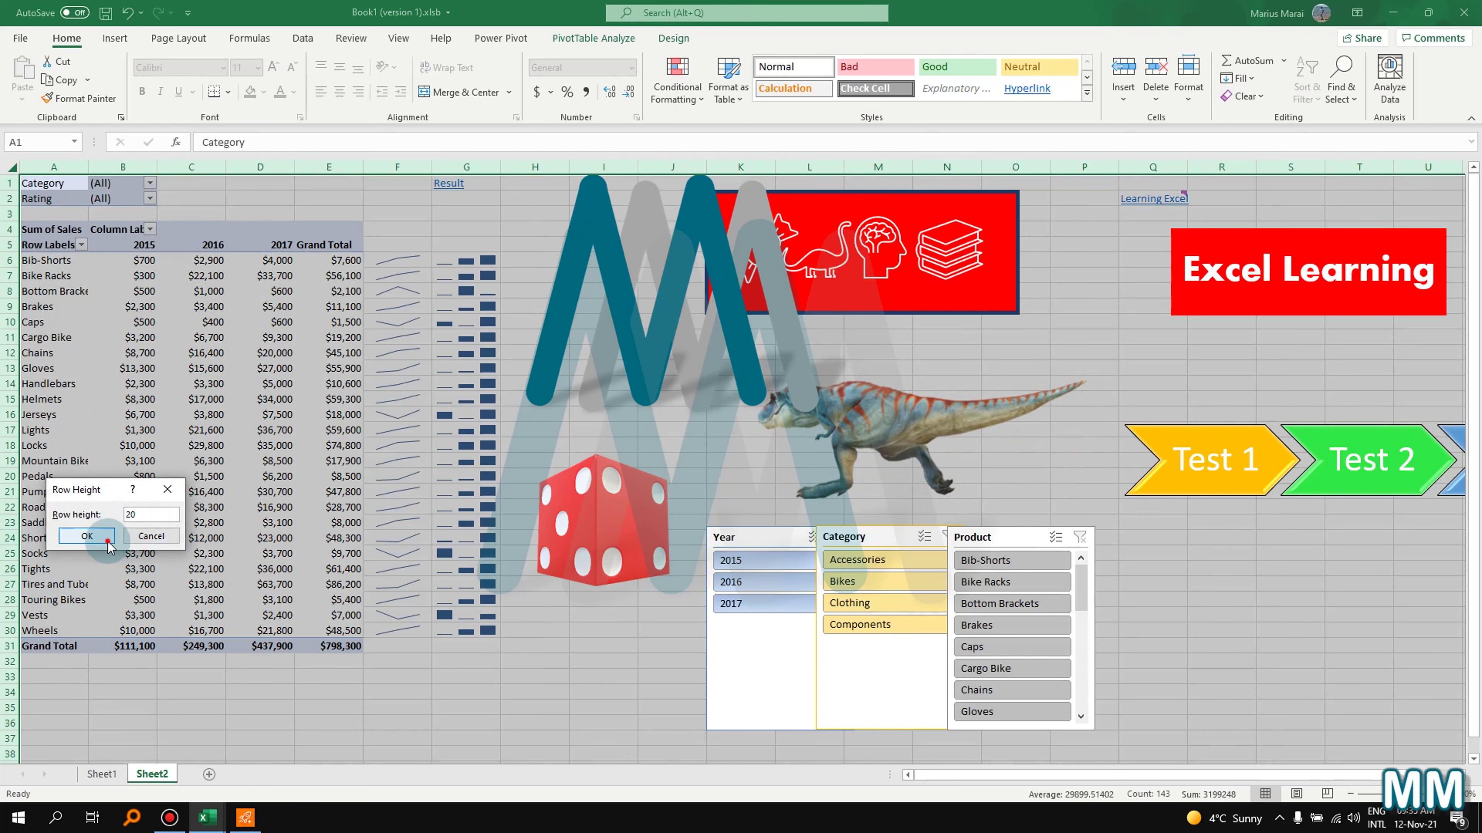
left_click(86, 536)
left_click(1115, 329)
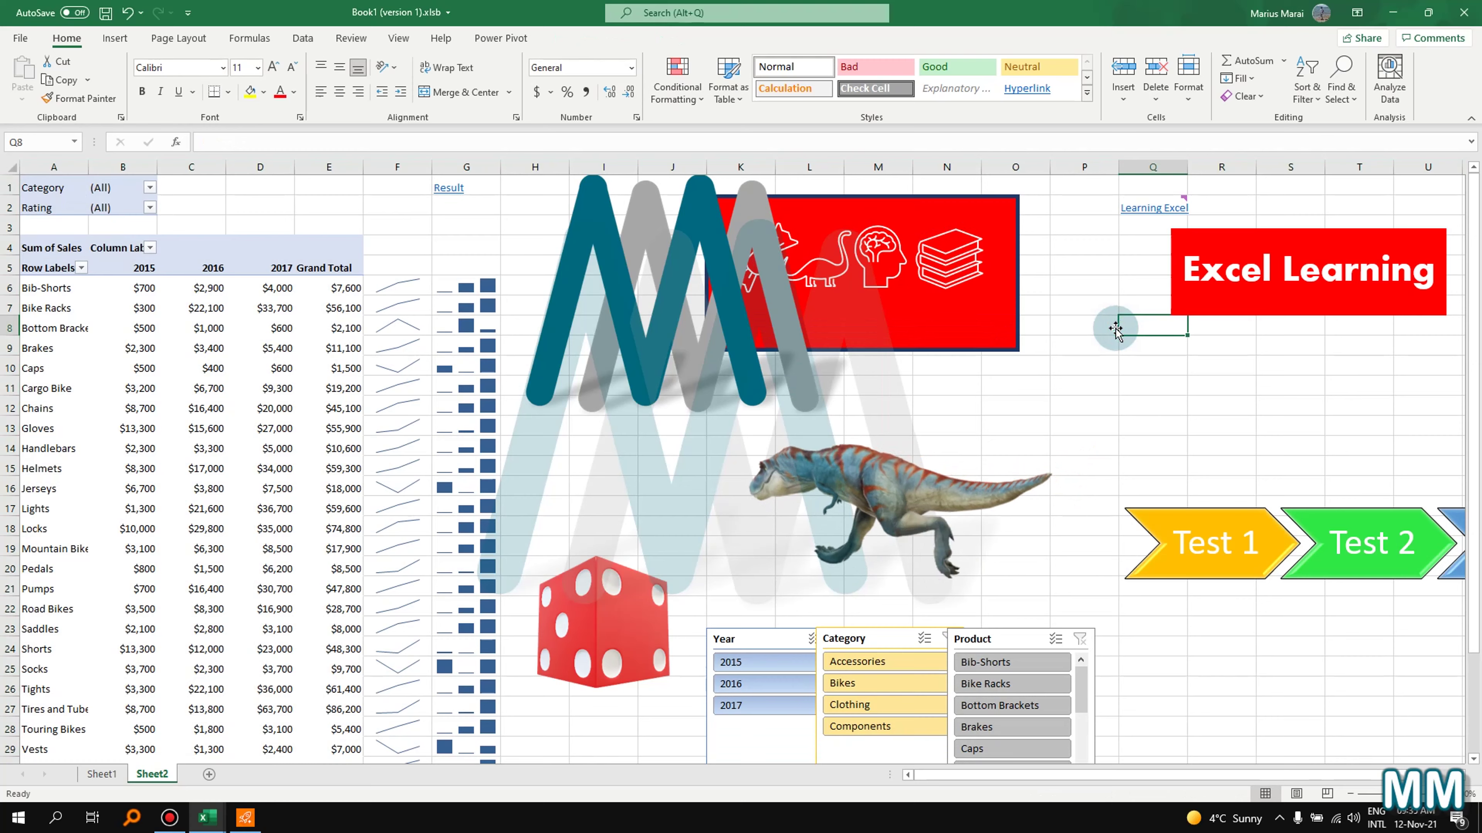
- Insert a page header with 'Header' in the centre section
scroll(1130, 232, "right", 2)
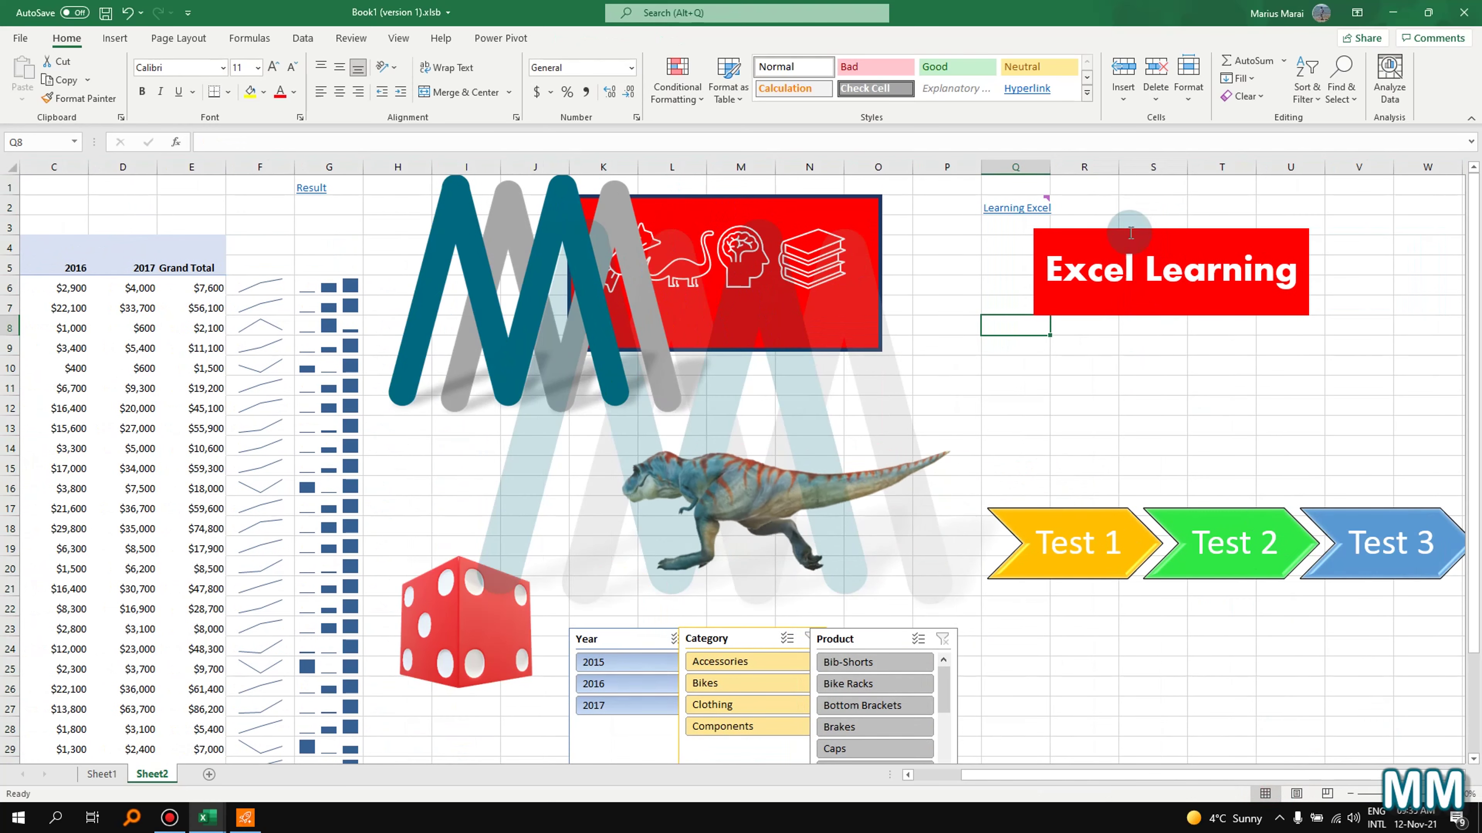
left_click(1167, 401)
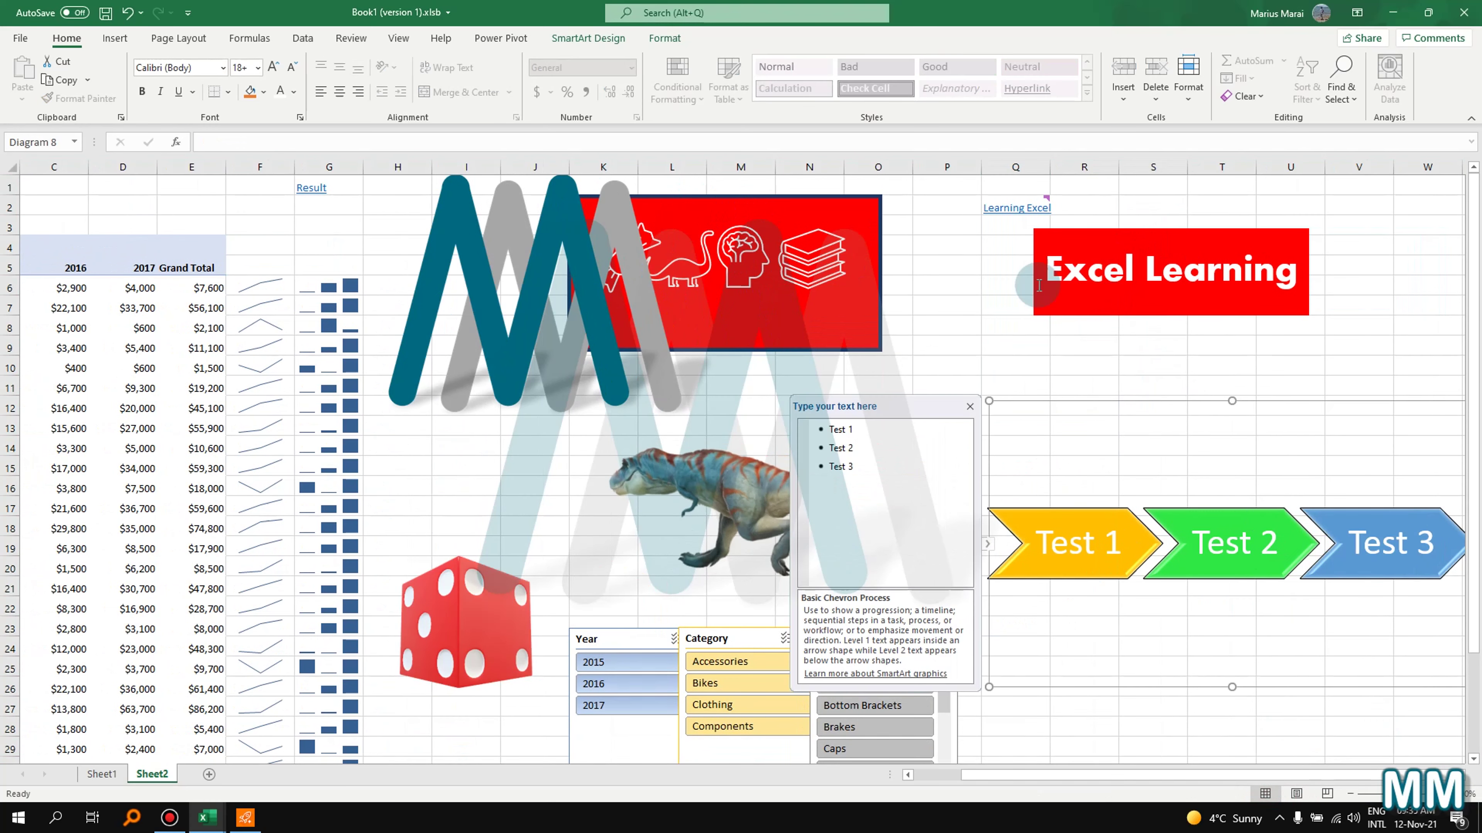
left_click(115, 37)
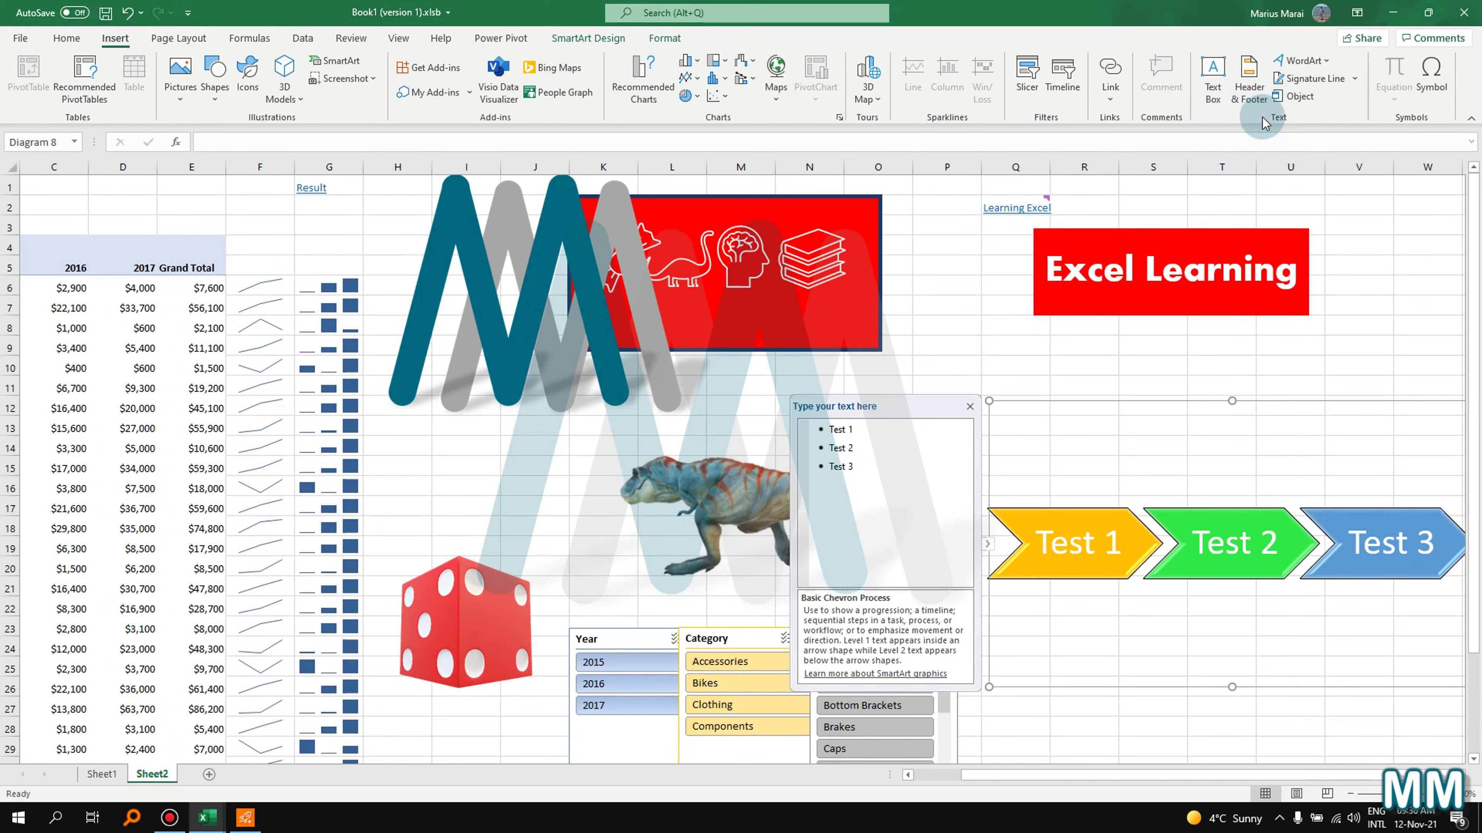
left_click(1260, 87)
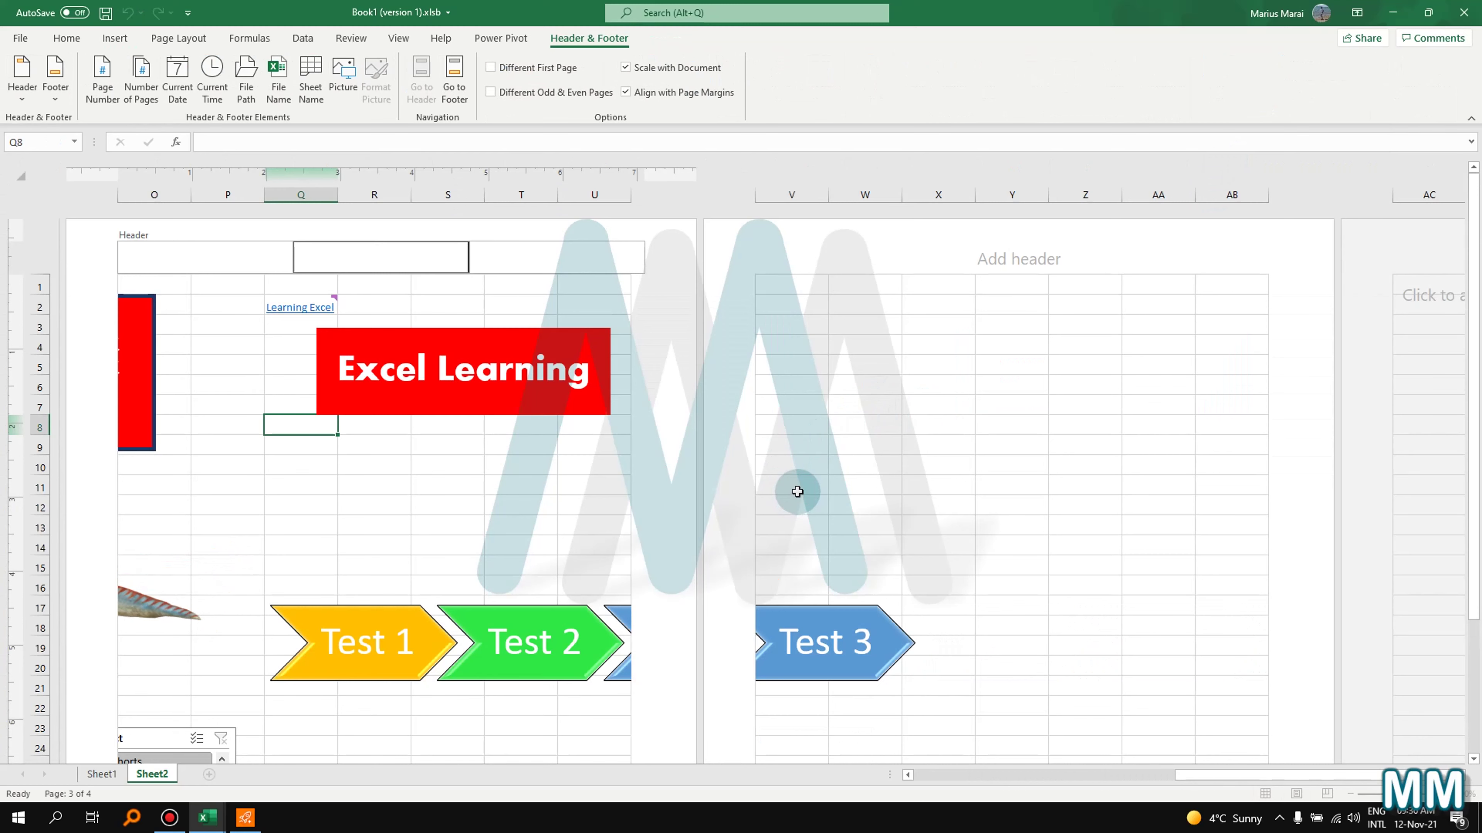
type("Header")
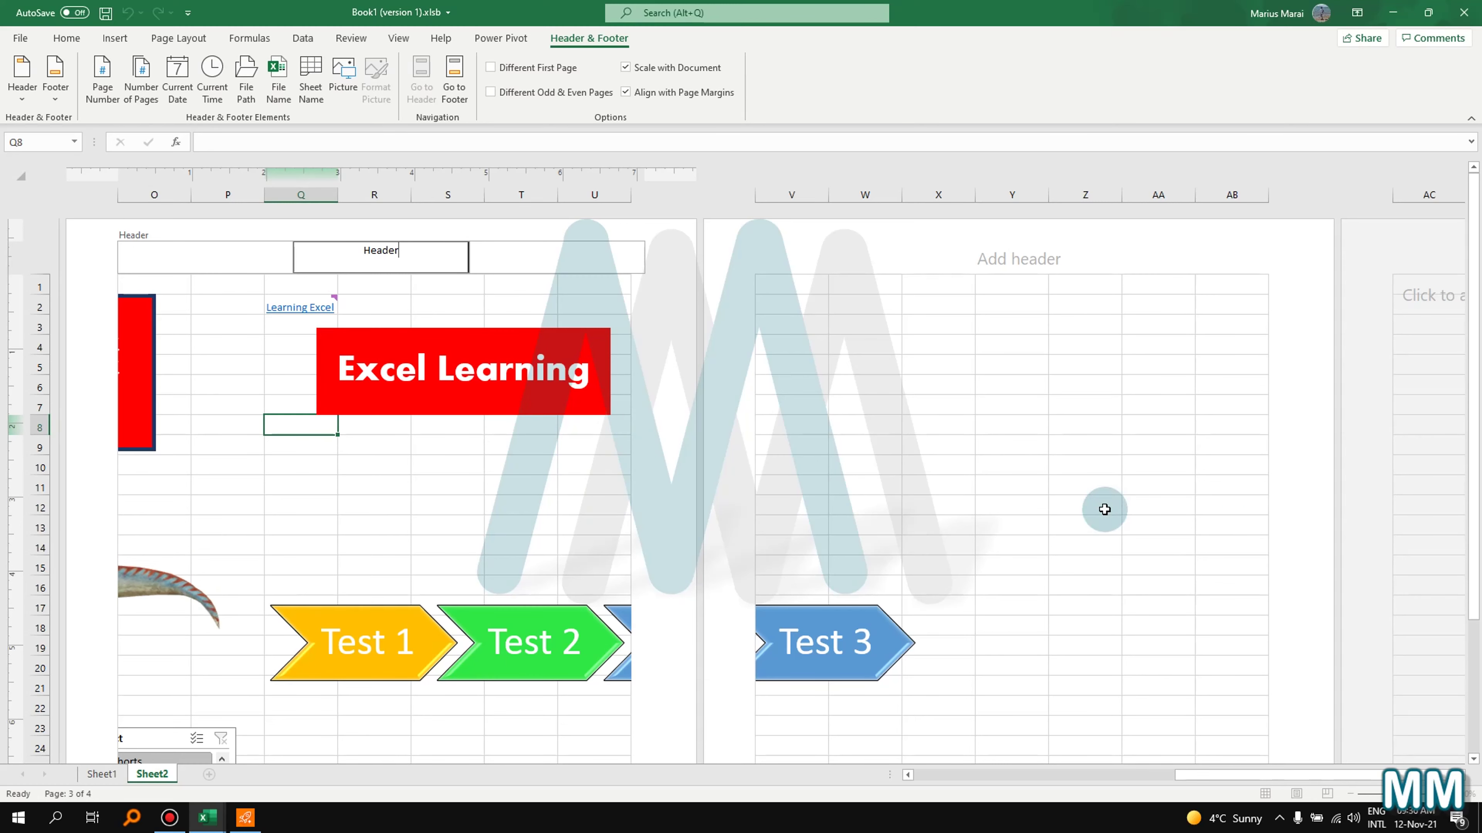
left_click(1474, 648)
- Type 'Footer' into the centre page footer
left_click_drag(1477, 648, 1477, 642)
left_click(374, 343)
type("Footer")
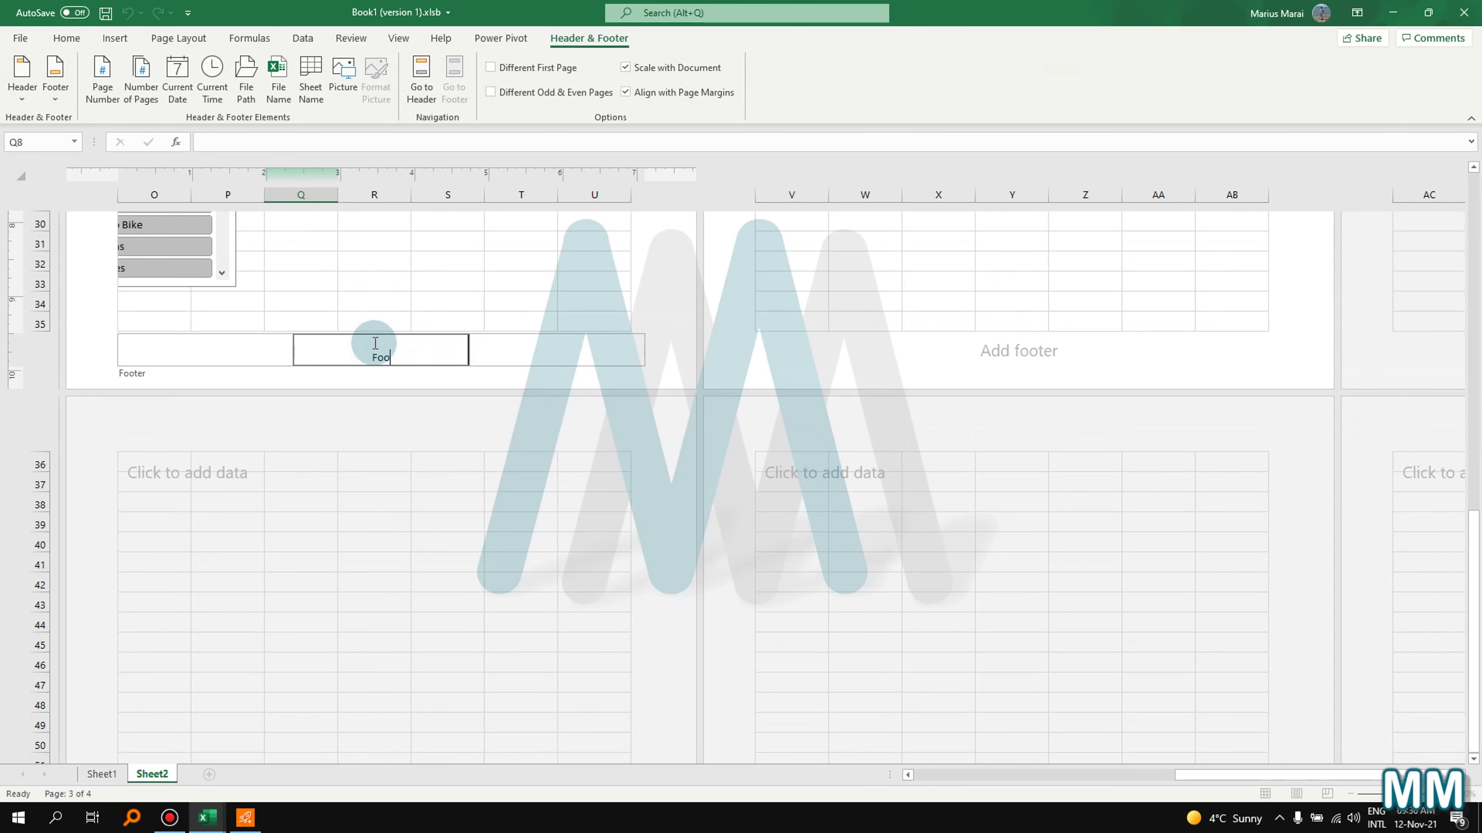
left_click(687, 359)
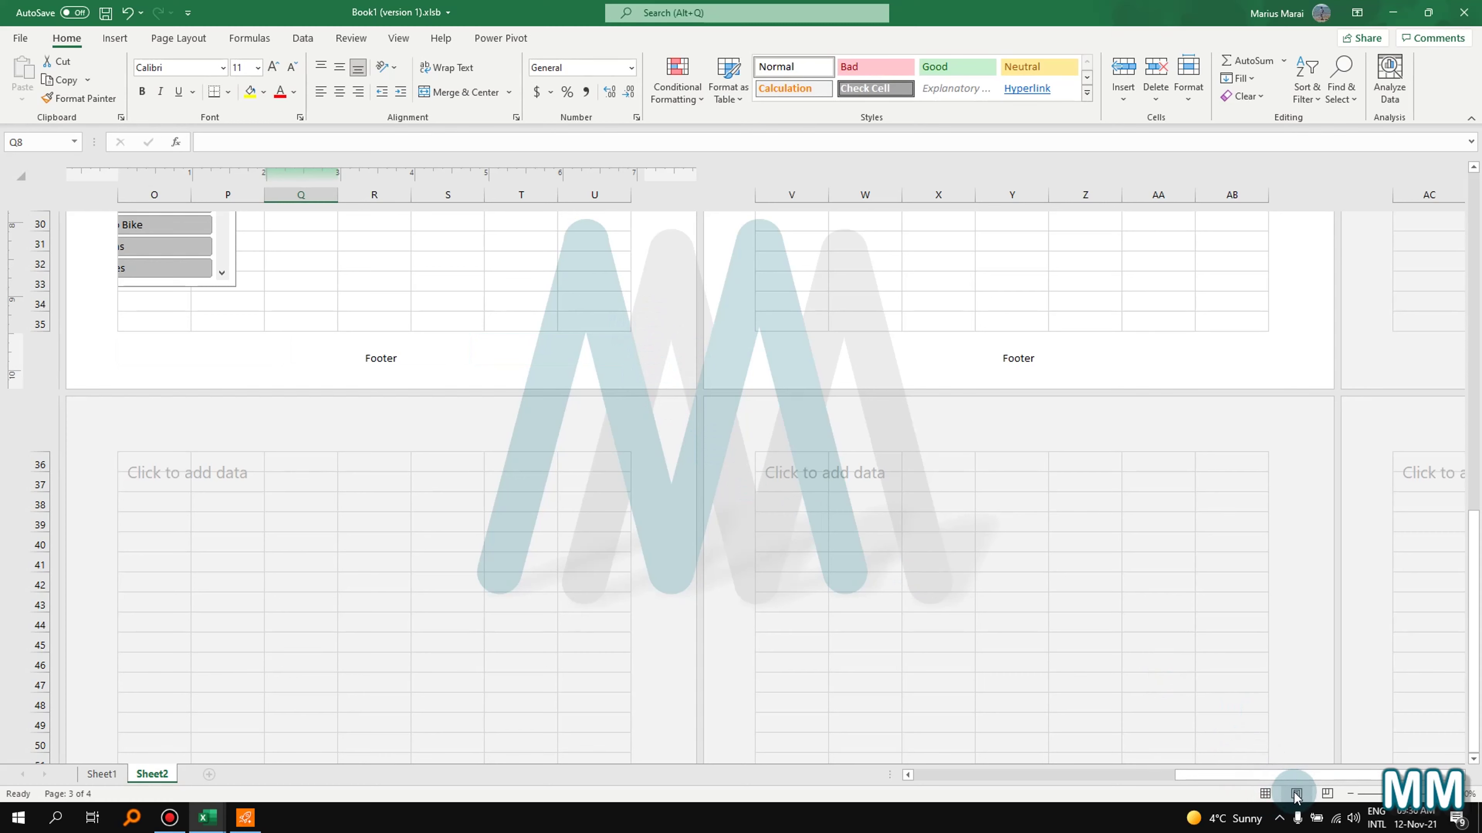
- Return Sheet2 to Normal view and select cell Y4 for the new content
left_click(1265, 793)
scroll(877, 495, "up", 3)
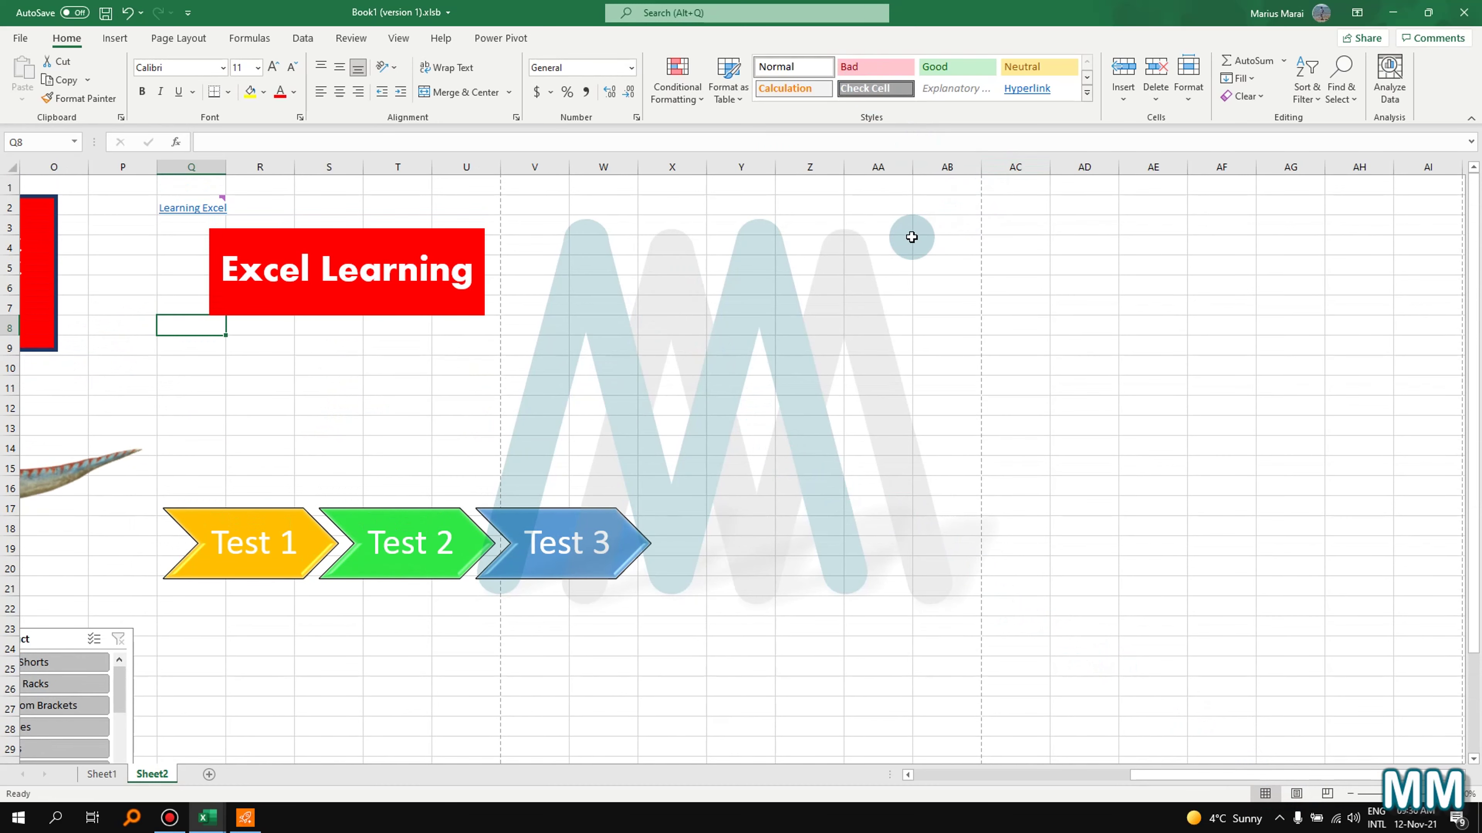
scroll(904, 245, "down", 3)
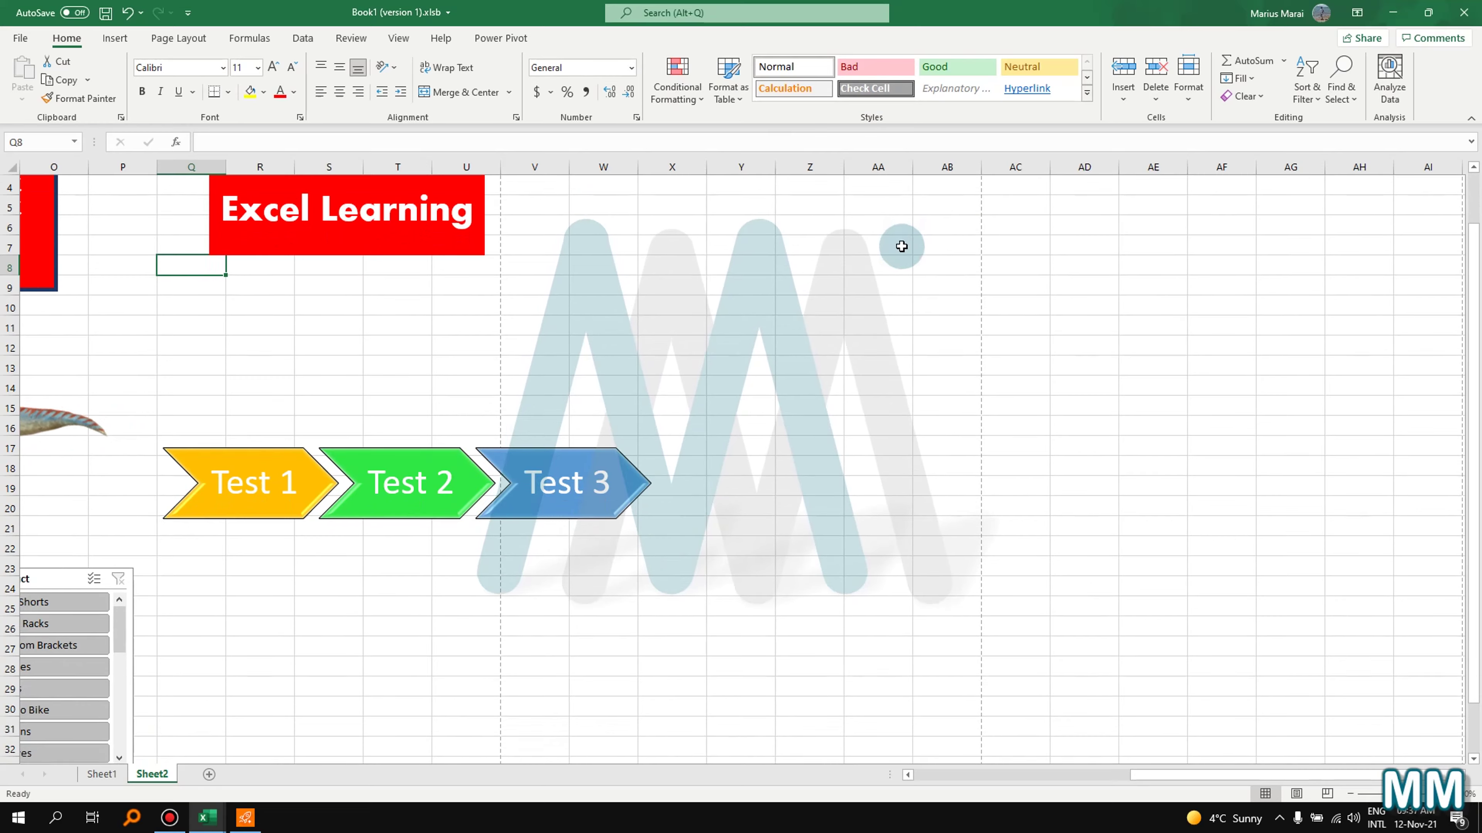
scroll(894, 249, "down", 3)
scroll(890, 248, "up", 5)
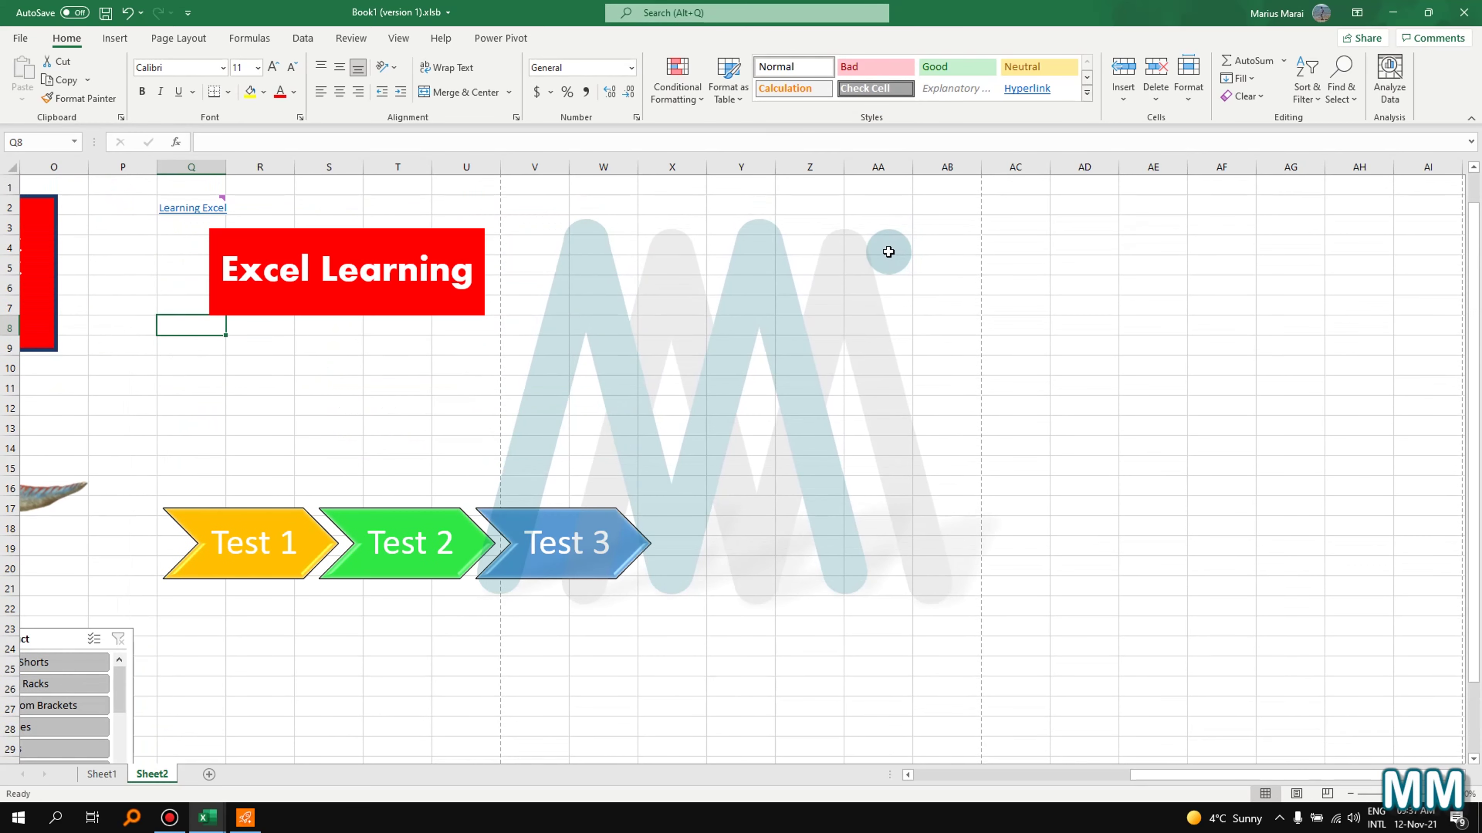
left_click(724, 238)
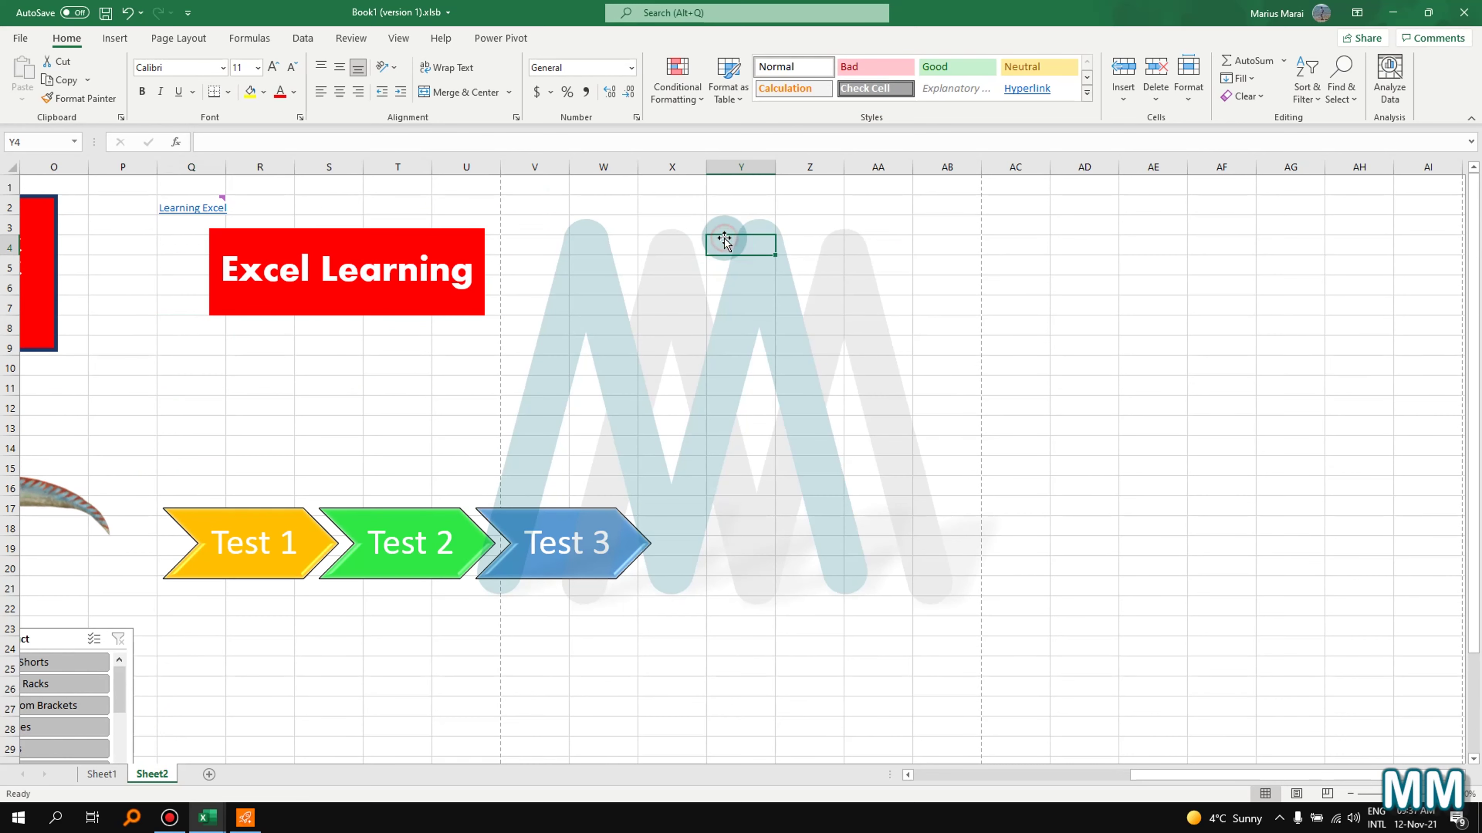
left_click(127, 43)
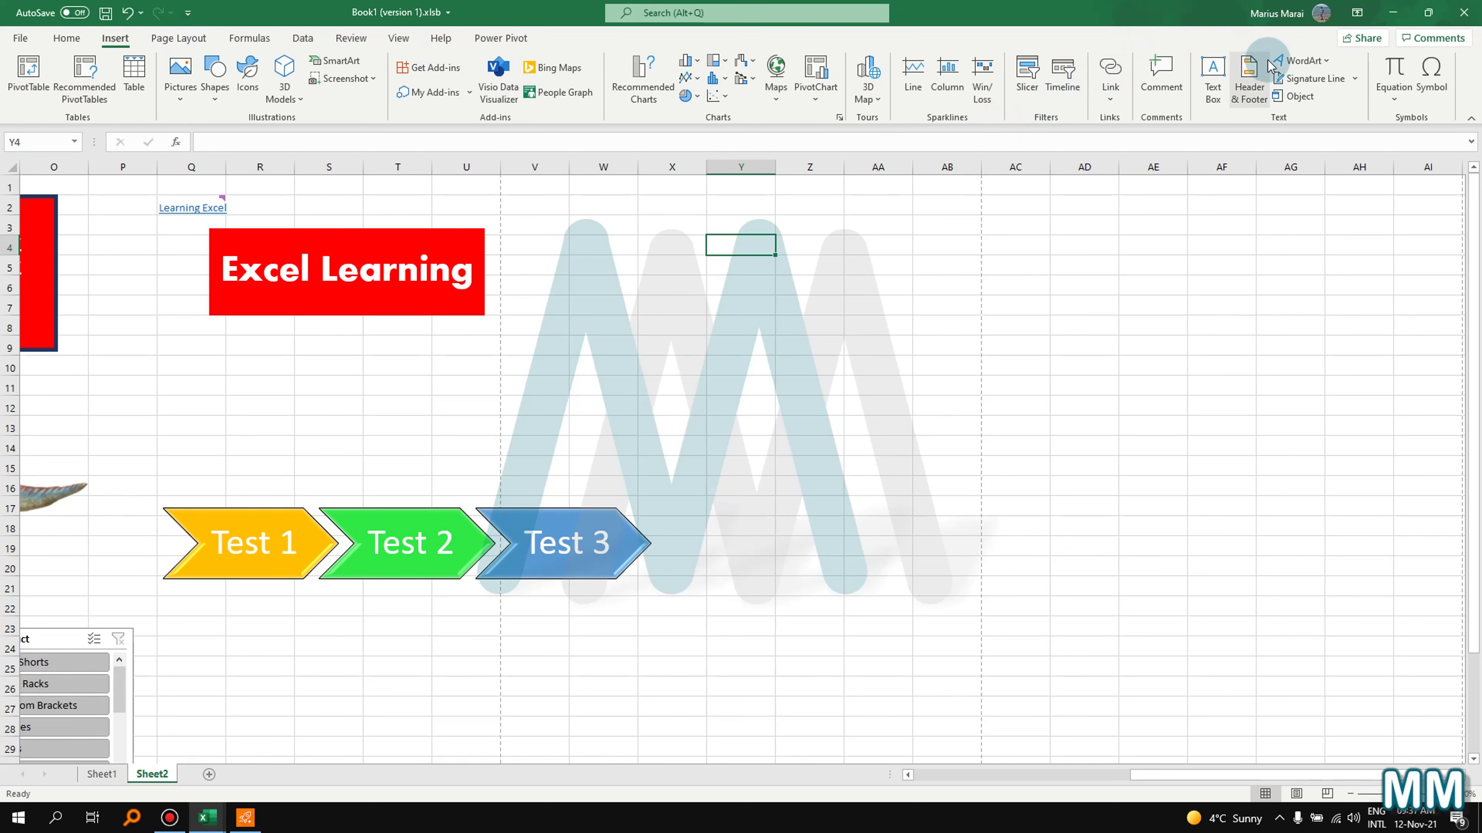
- Add a blue-style WordArt beside the Excel Learning banner and select its placeholder text
left_click(1312, 61)
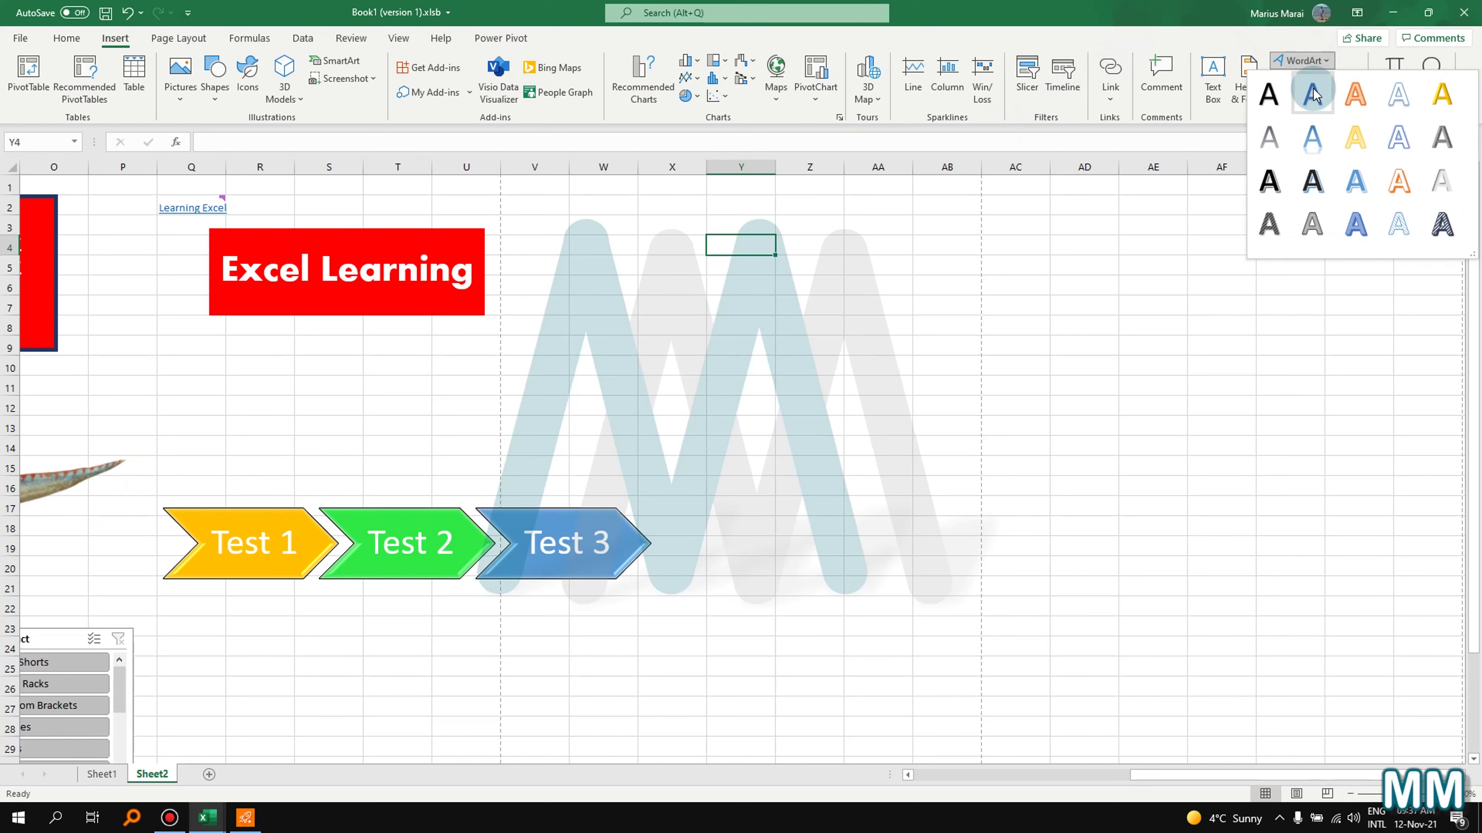
left_click(1365, 186)
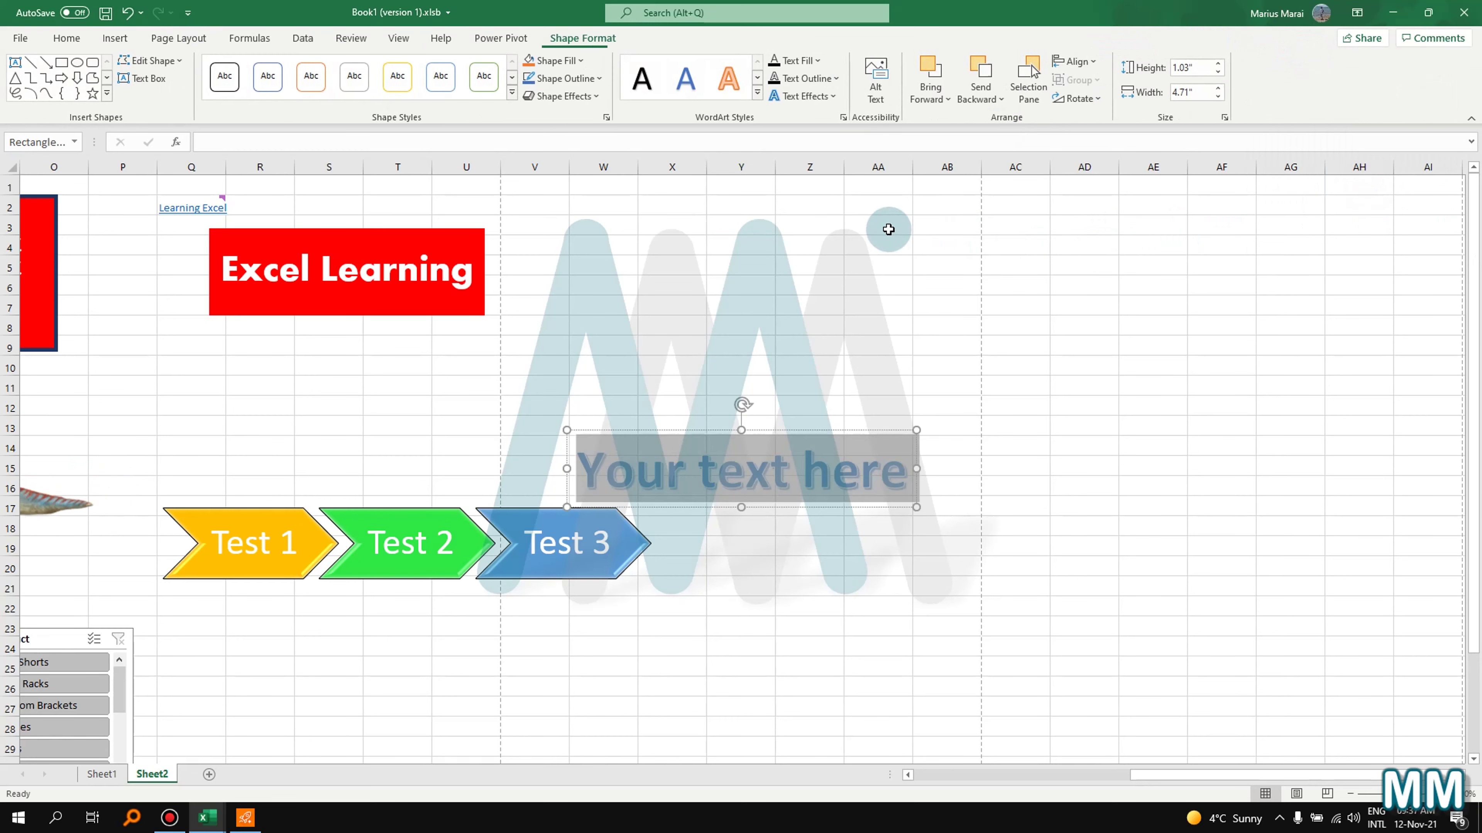
left_click_drag(801, 428, 760, 226)
triple_click(704, 274)
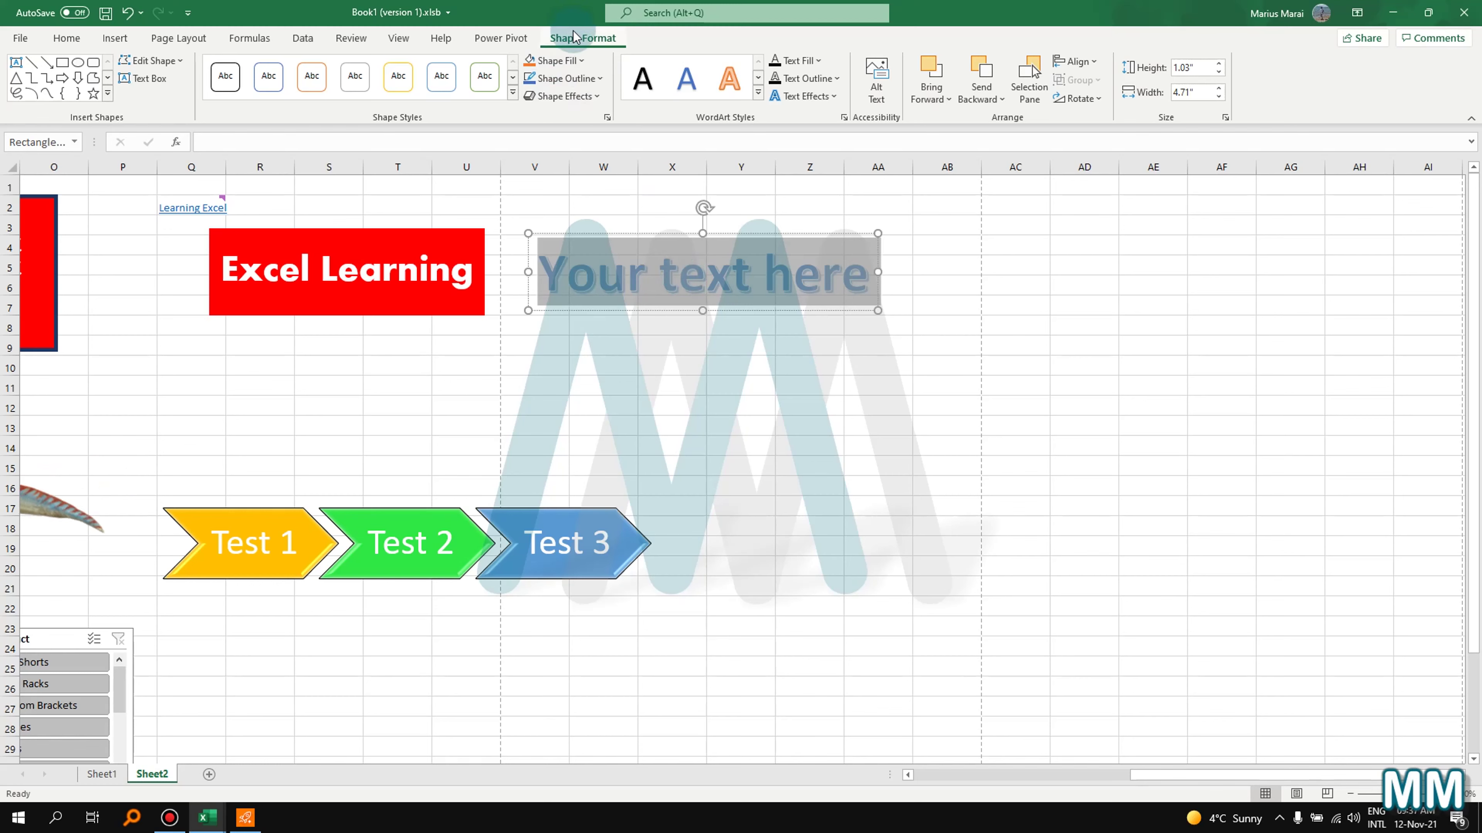
- Give the WordArt a blue fill and bevel preset, change it to 'Let's grow together', and shift it right
left_click(581, 60)
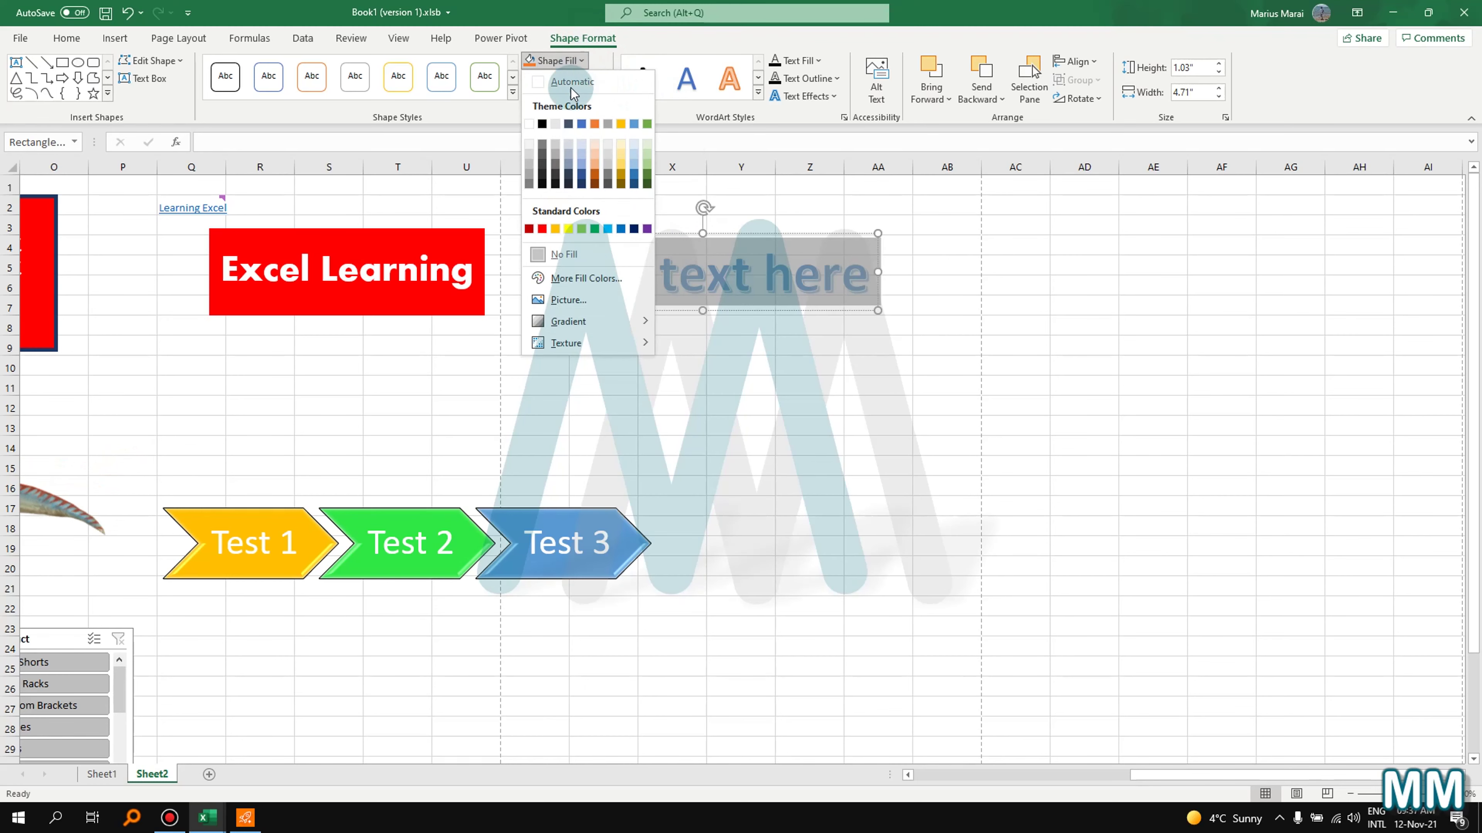
left_click(582, 124)
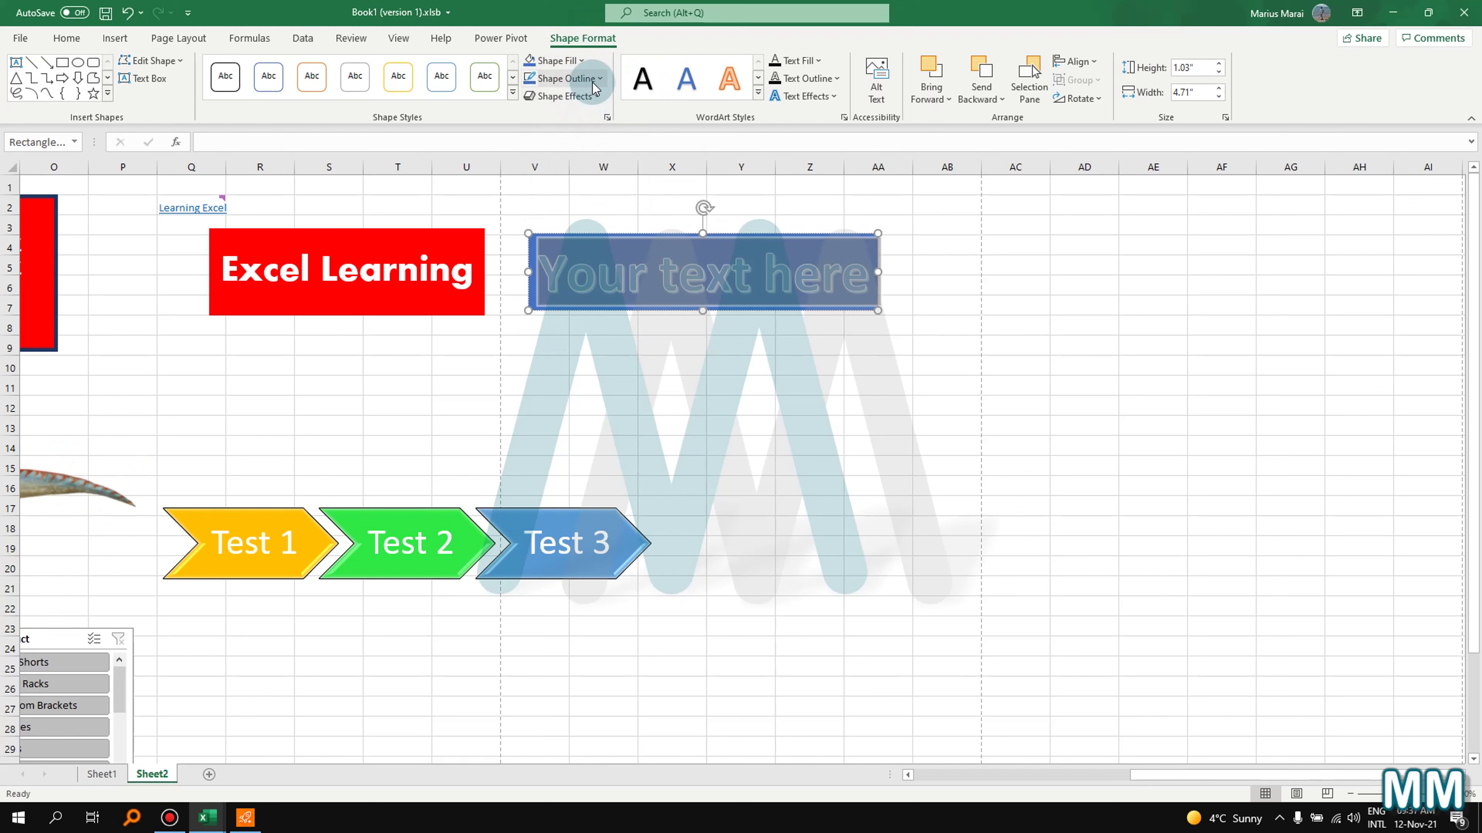
left_click(597, 97)
mouse_move(577, 126)
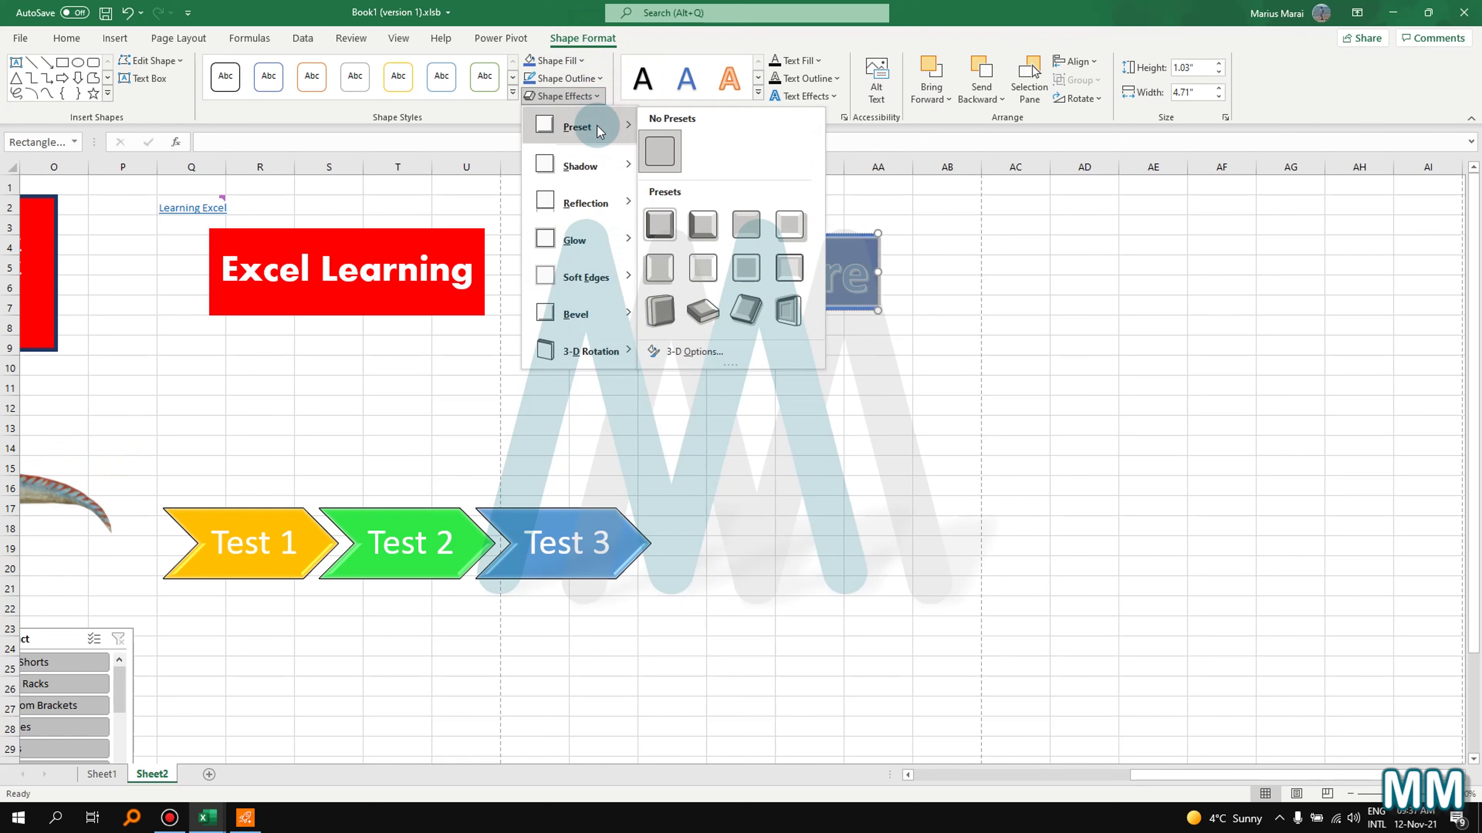
left_click(712, 227)
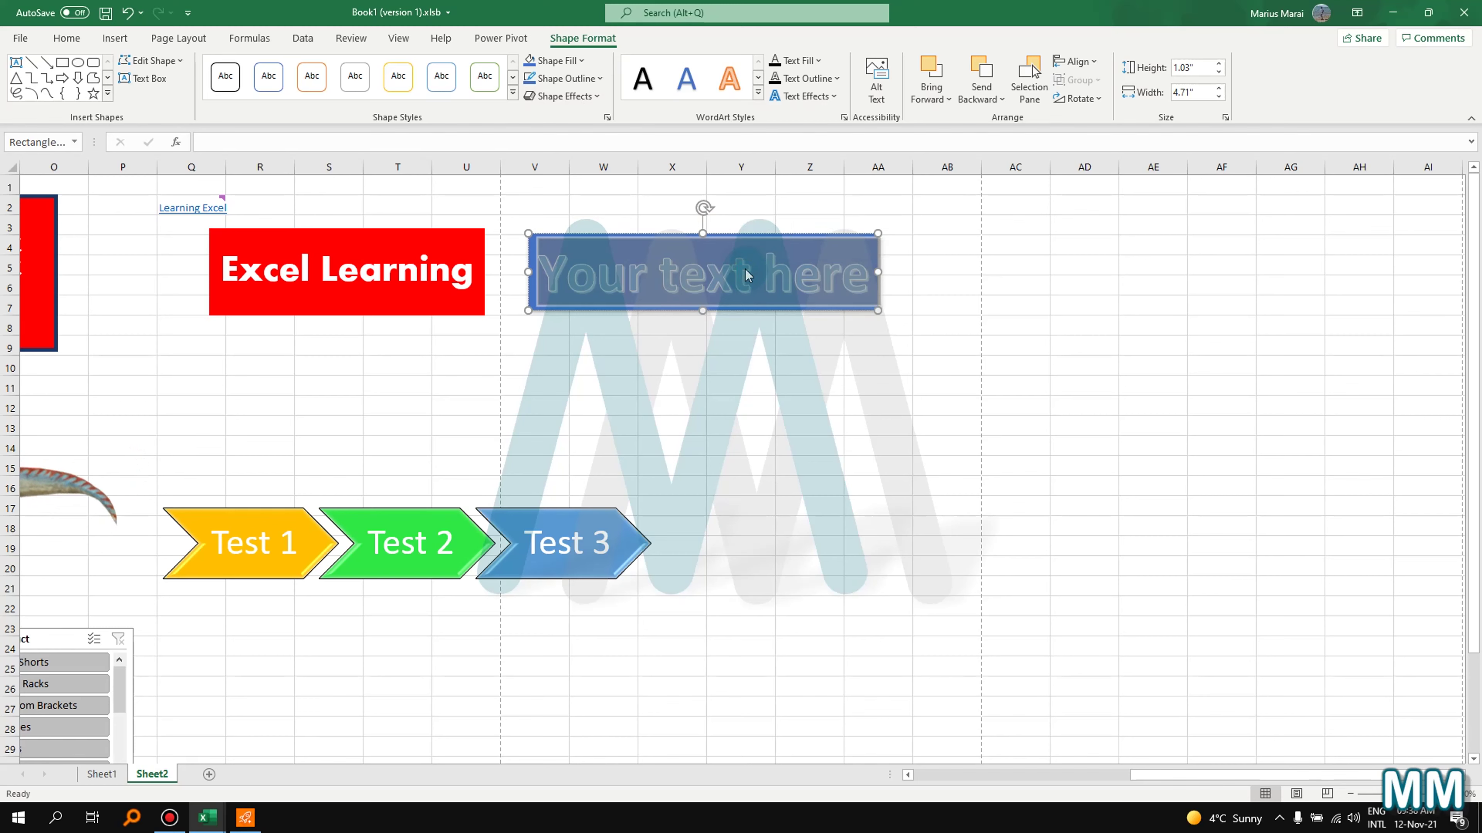
type("Let")
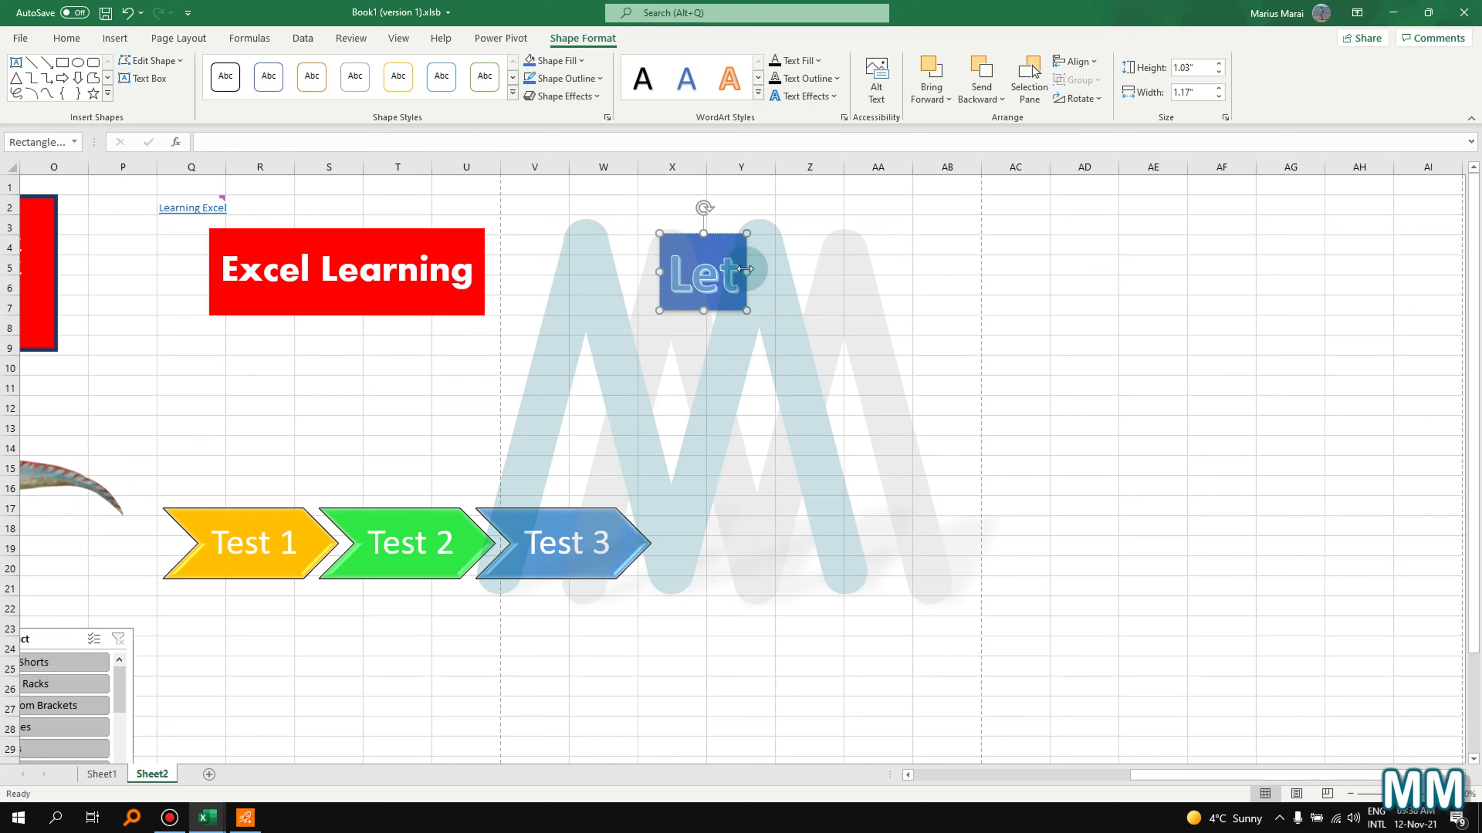
type("'s grow")
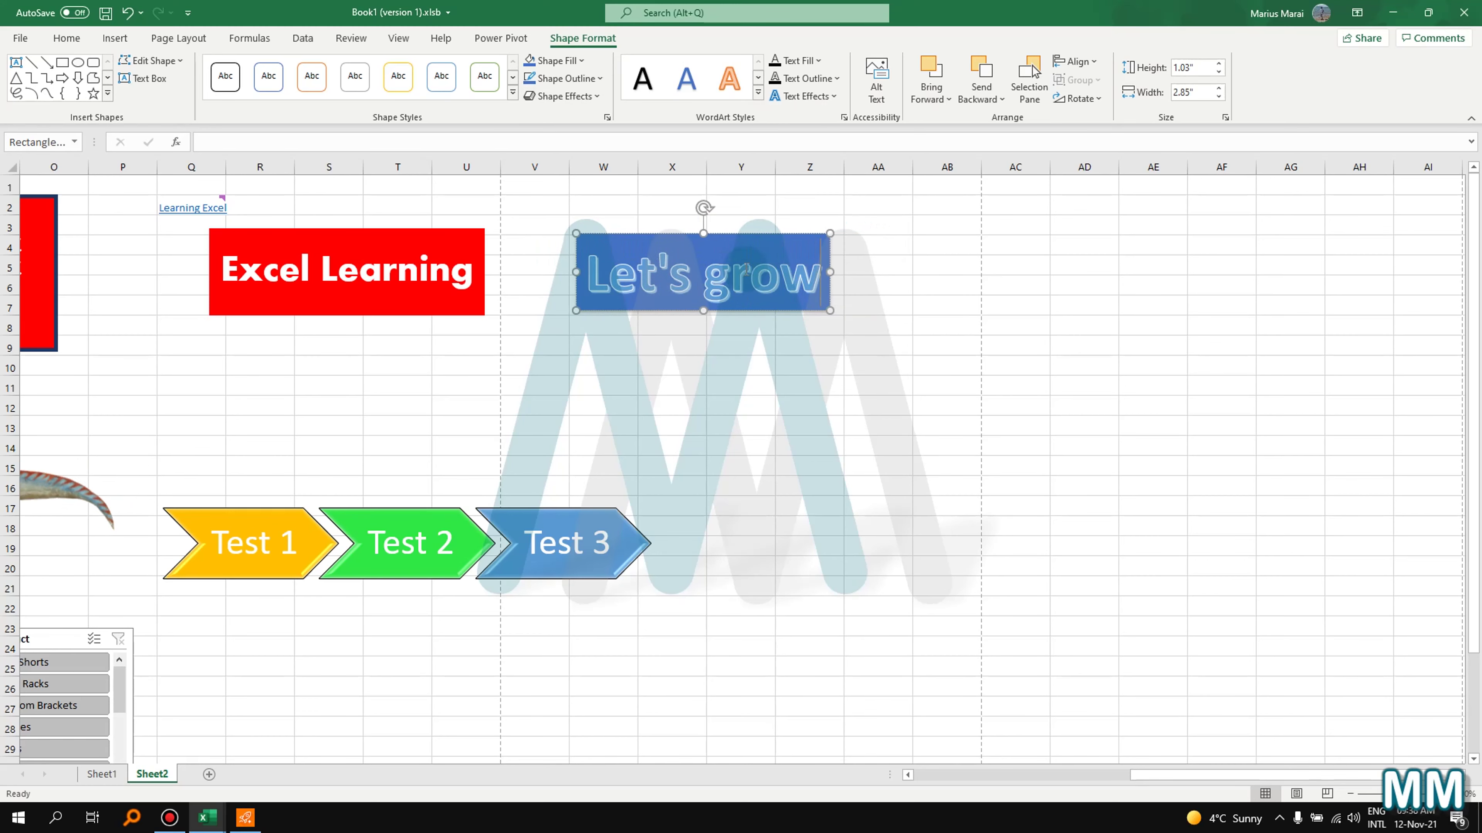
type(" together")
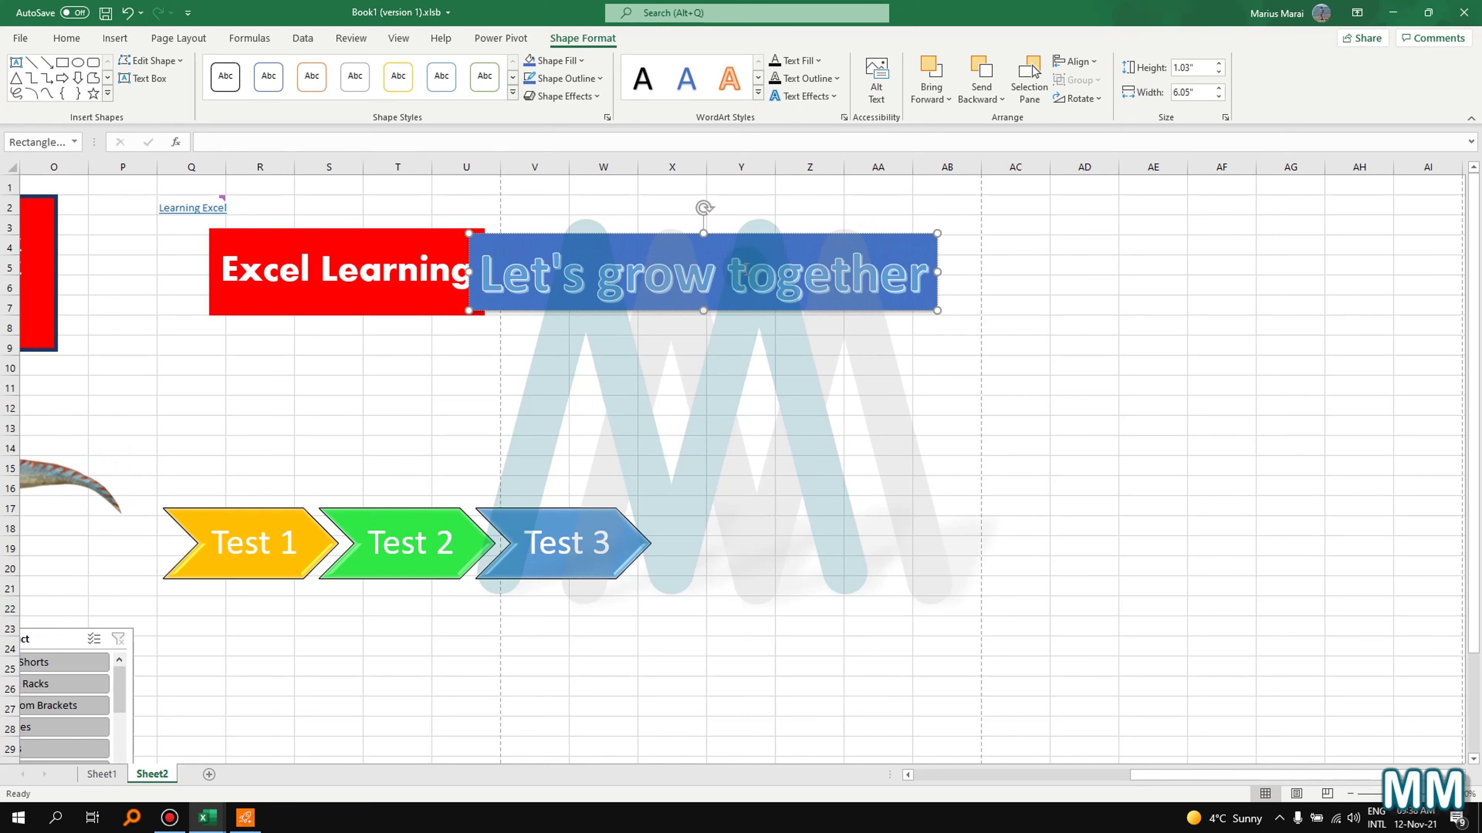
mouse_move(811, 234)
left_mouse_down()
mouse_move(857, 230)
mouse_move(839, 233)
left_mouse_up()
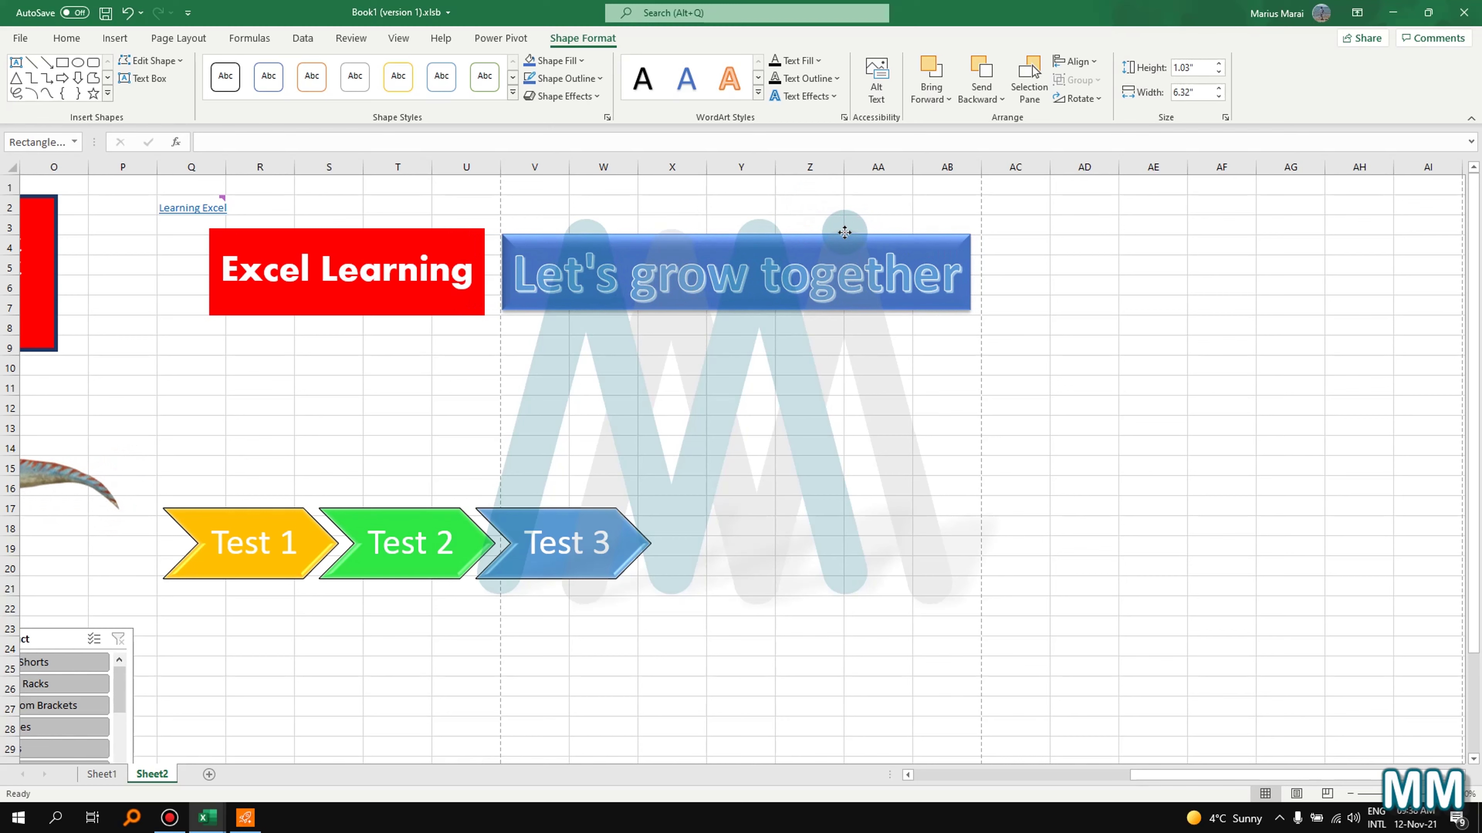
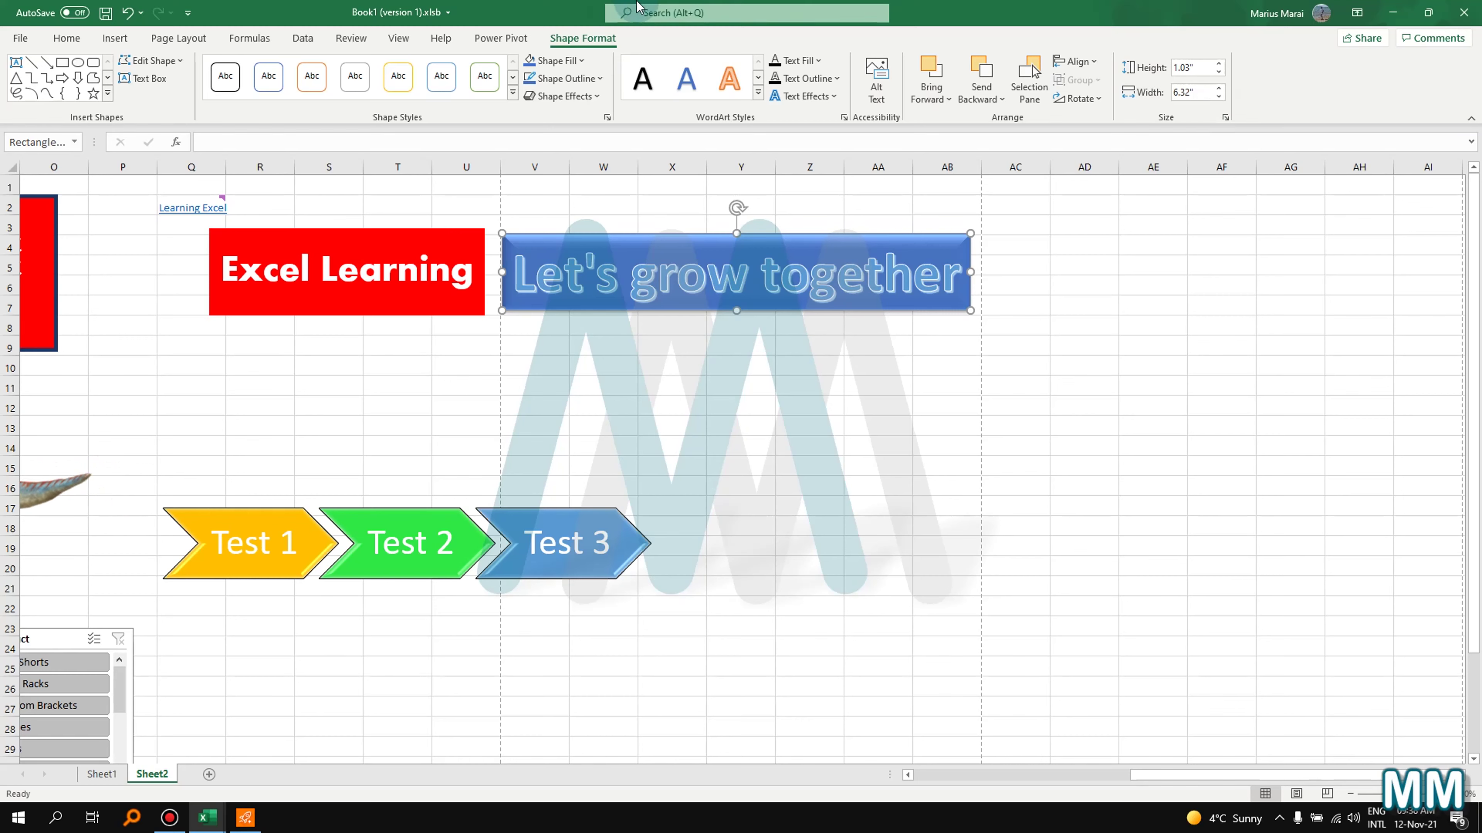
- Switch the ribbon to the Insert tab on Sheet2
left_click(116, 39)
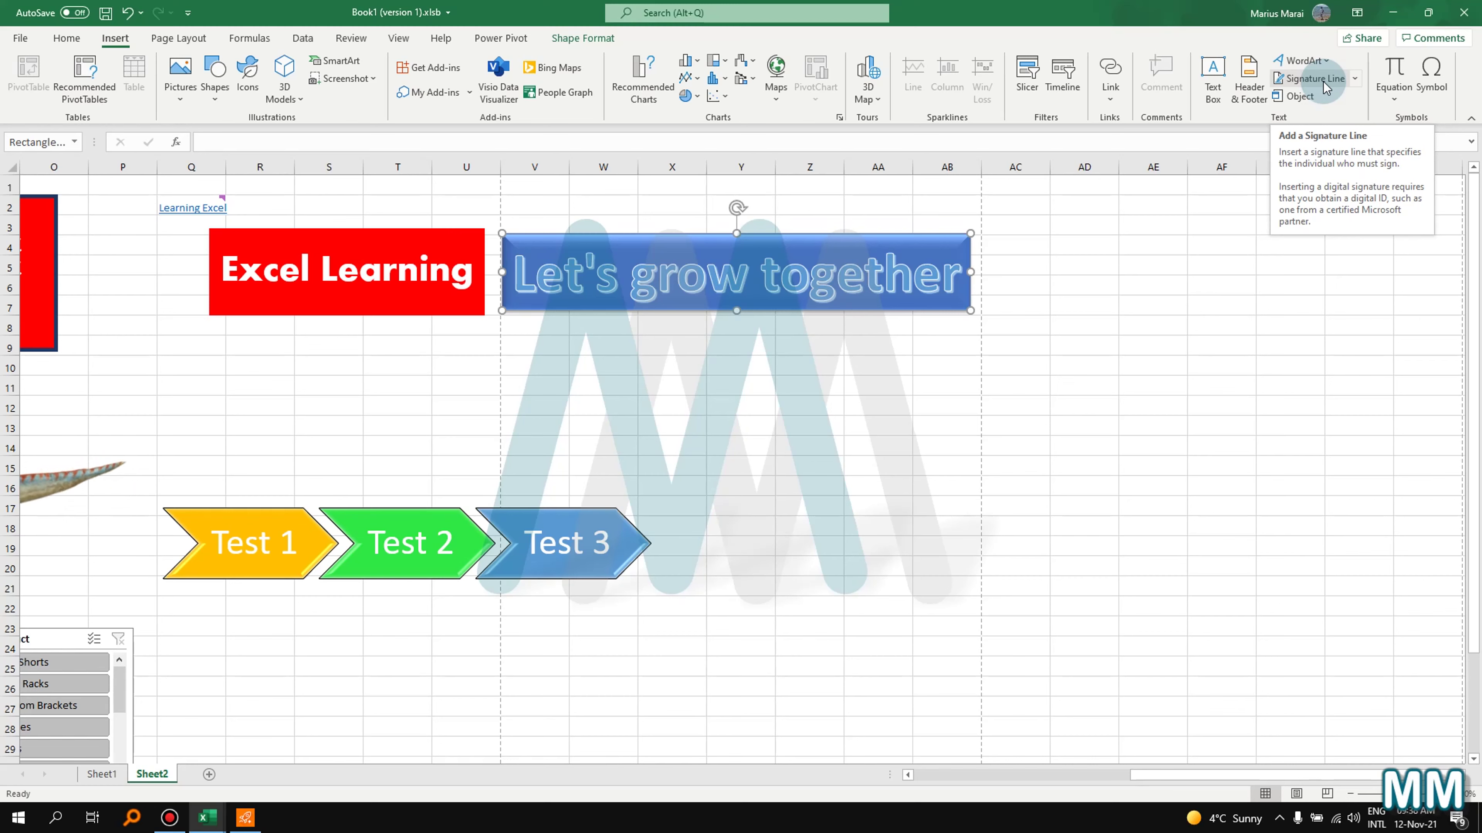
- Embed the watermark logo PNG from E:\Projects\Web\YouTube\Logo as a file object
left_click(1300, 96)
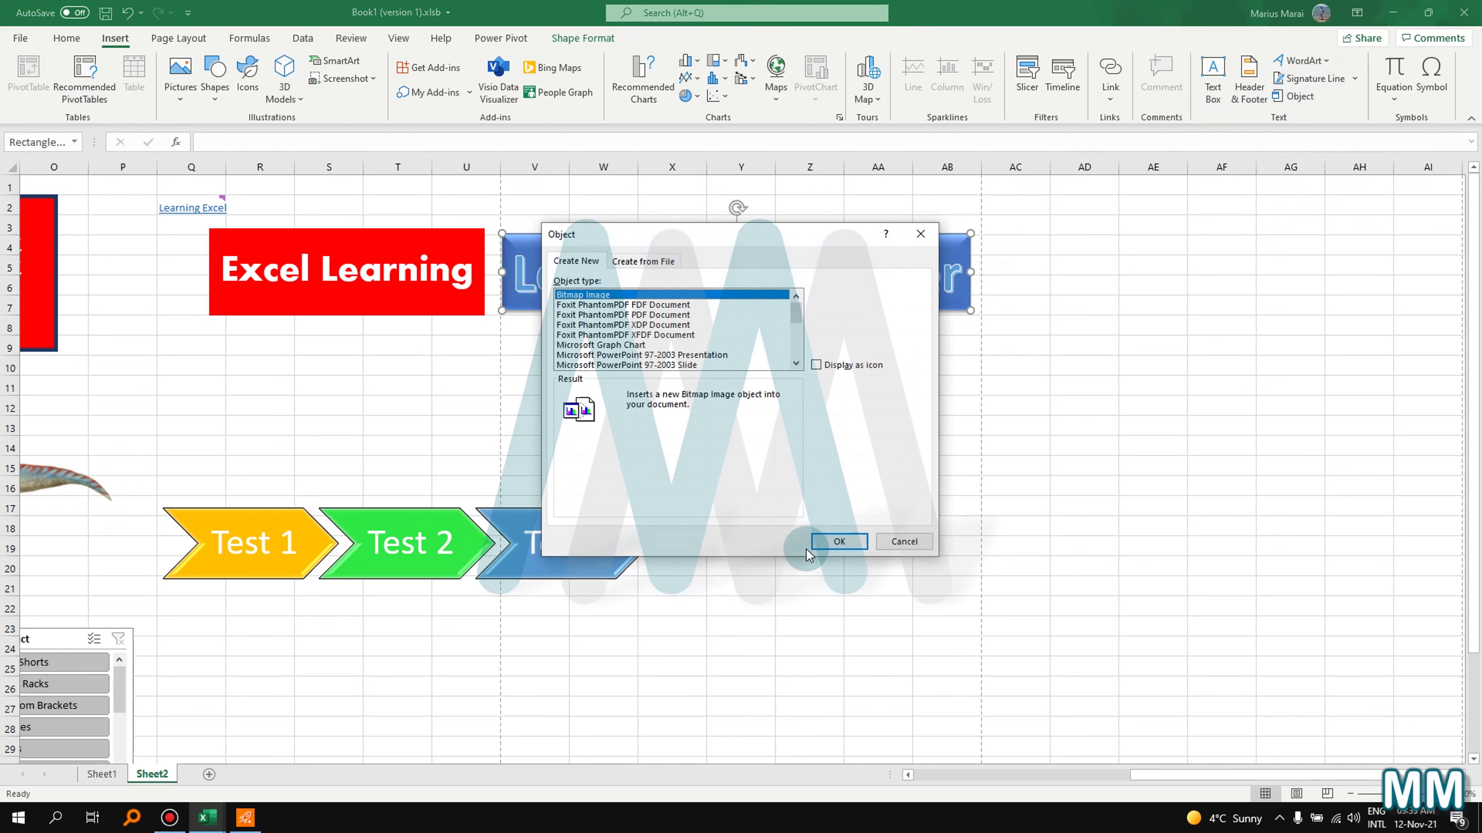
left_click(647, 264)
left_click(851, 301)
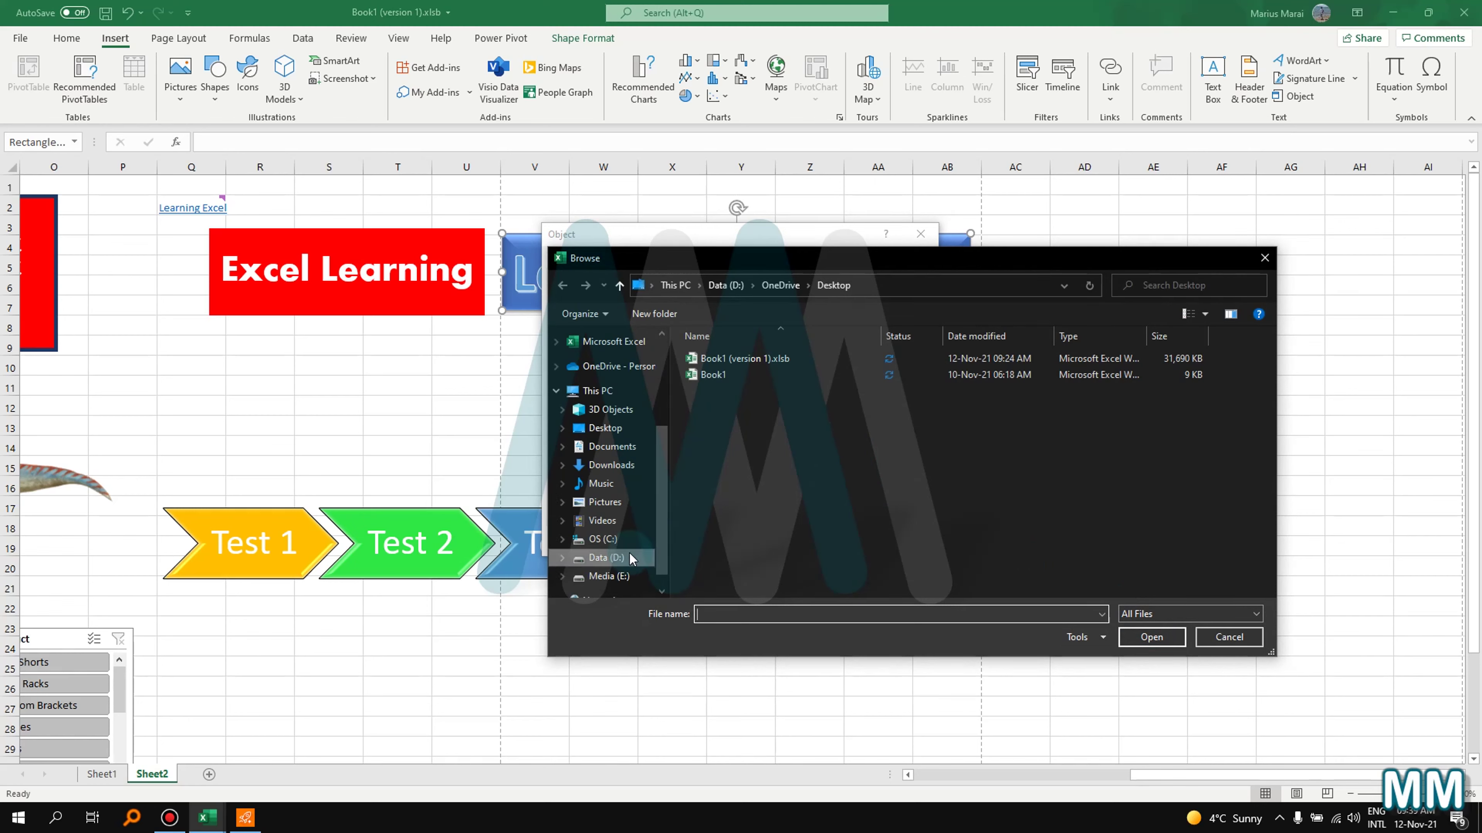
left_click(623, 580)
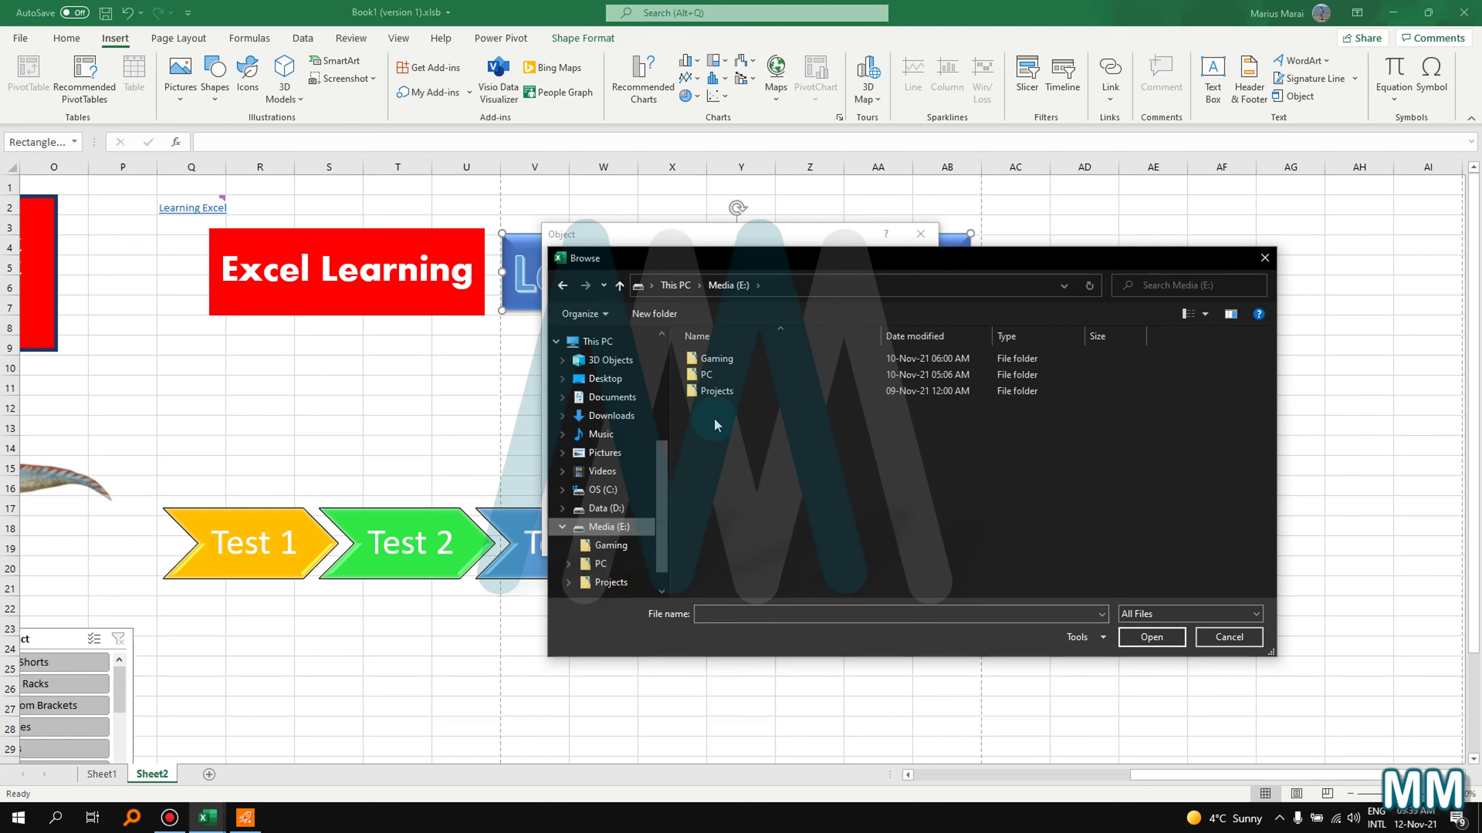
double_click(726, 390)
double_click(723, 359)
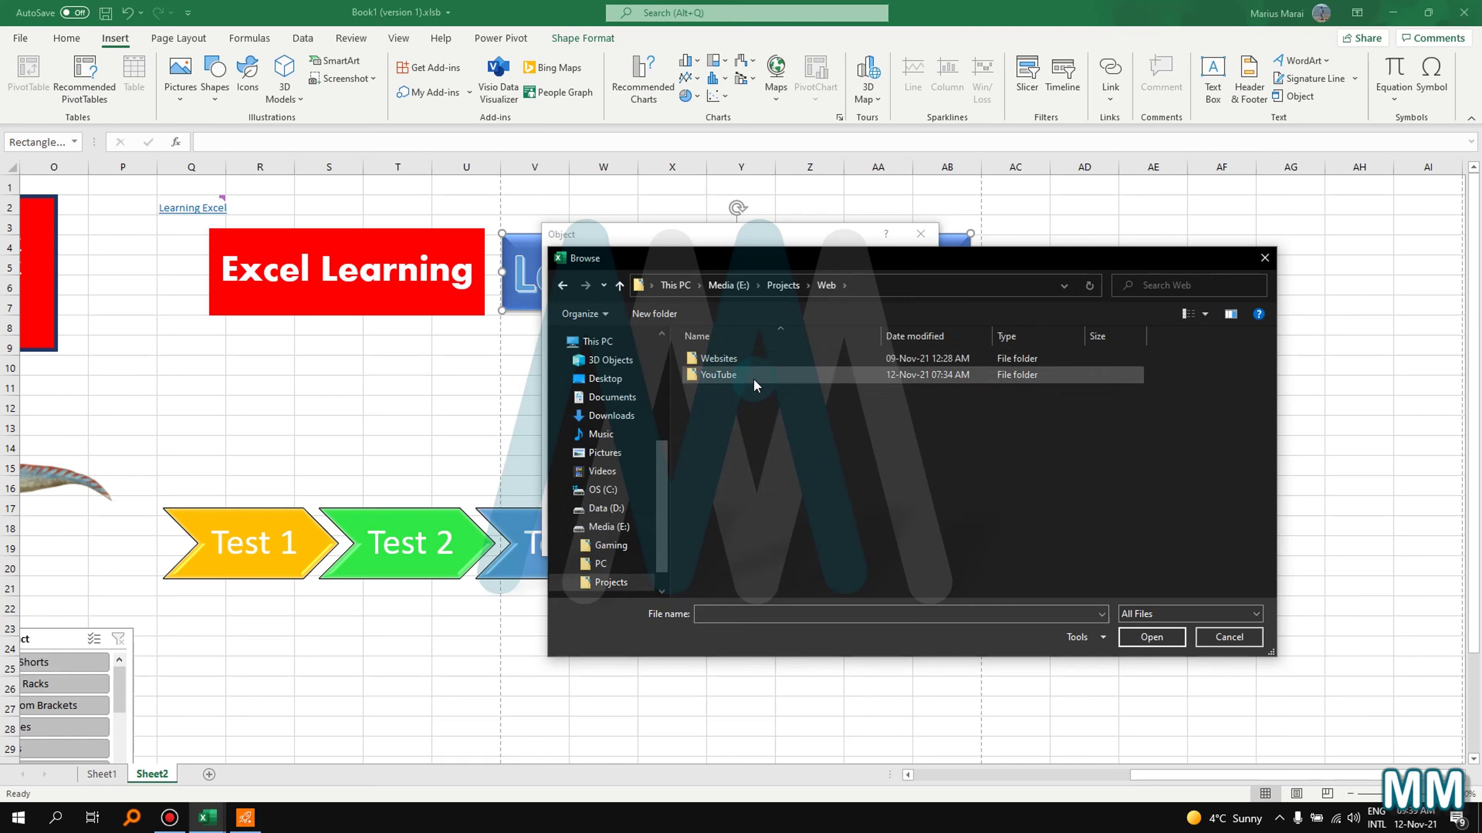
double_click(752, 376)
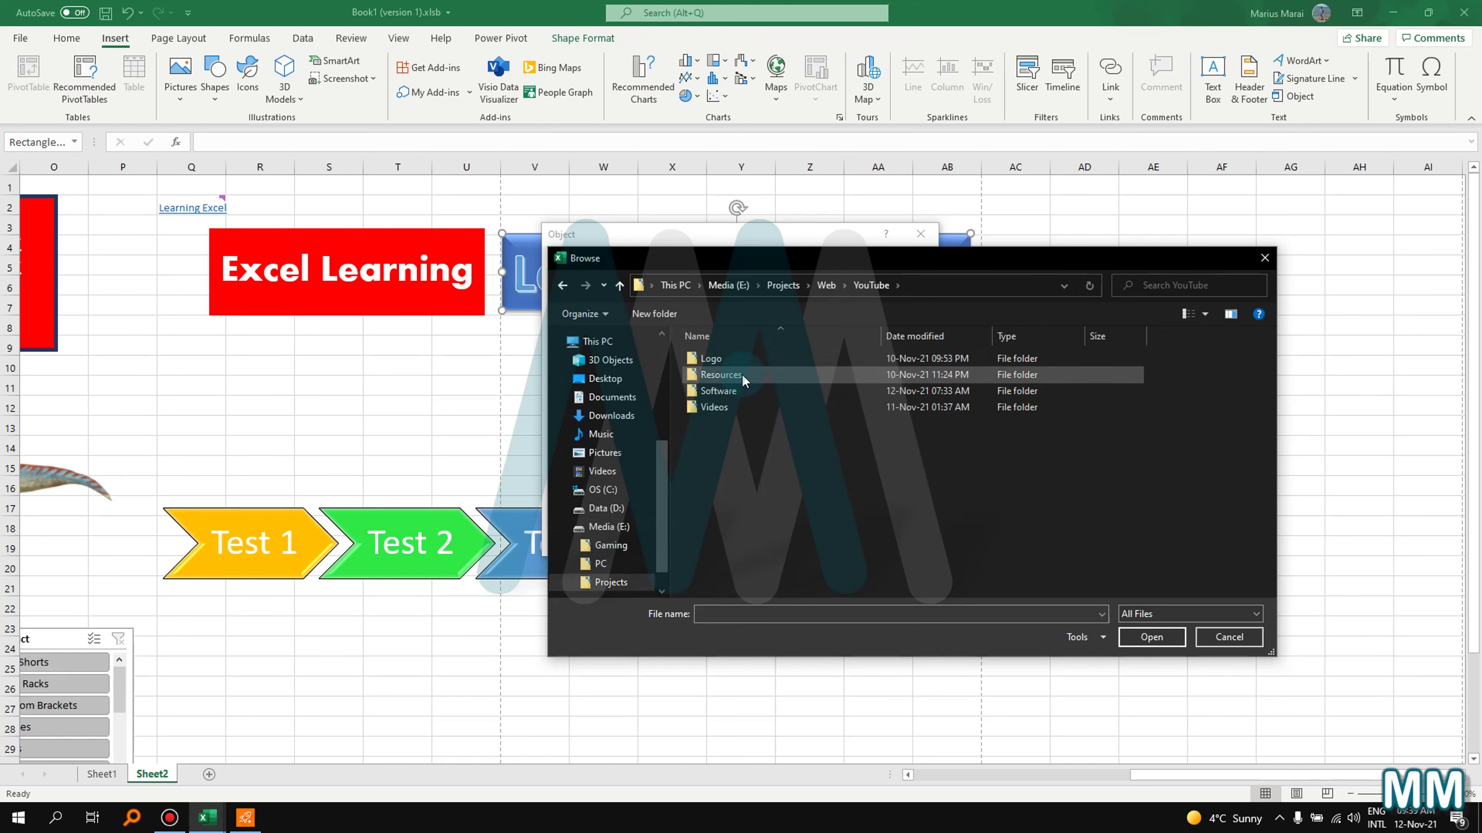
double_click(738, 359)
left_click(976, 379)
left_click(1172, 637)
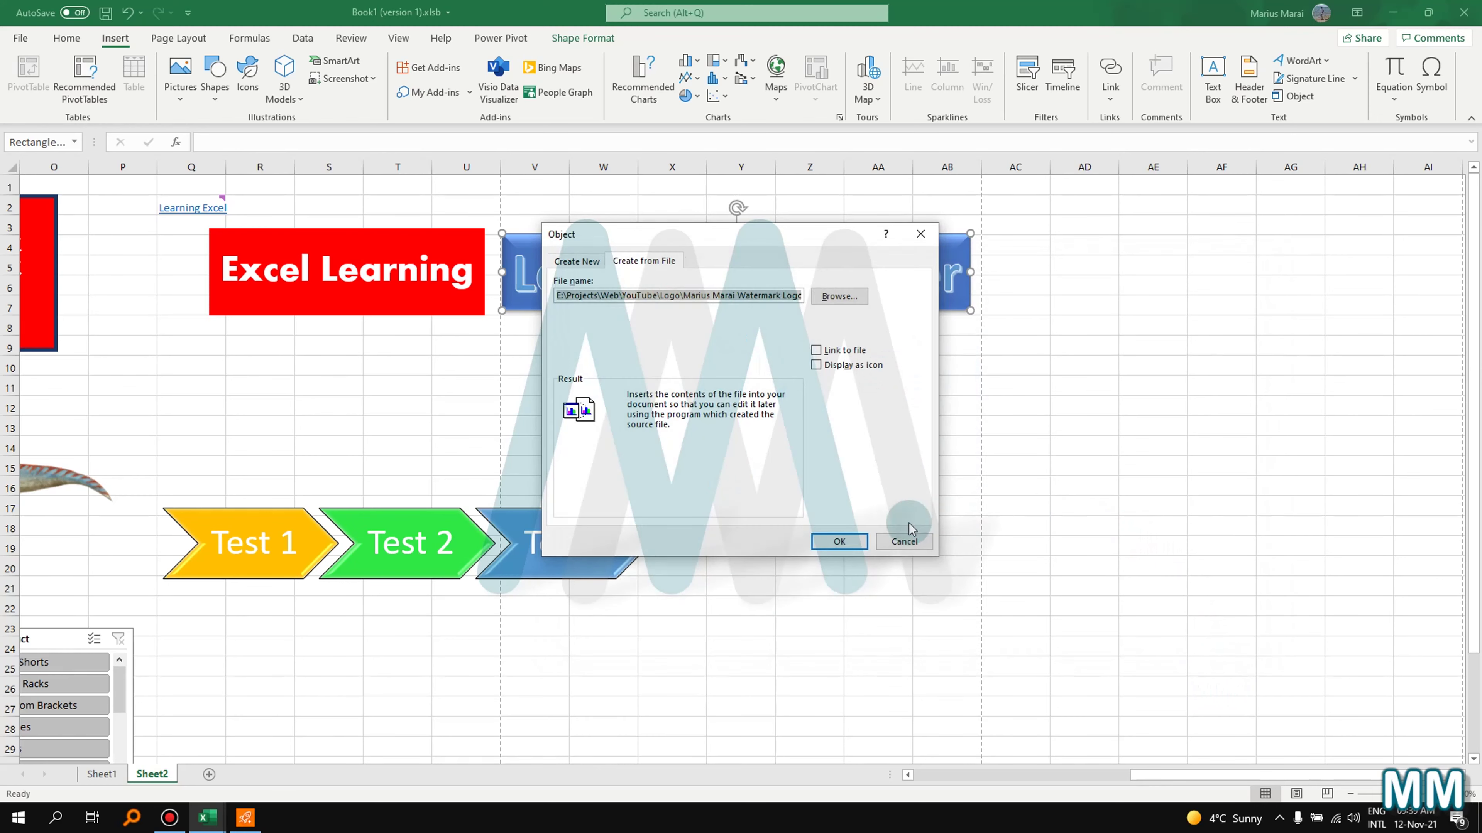
left_click(851, 551)
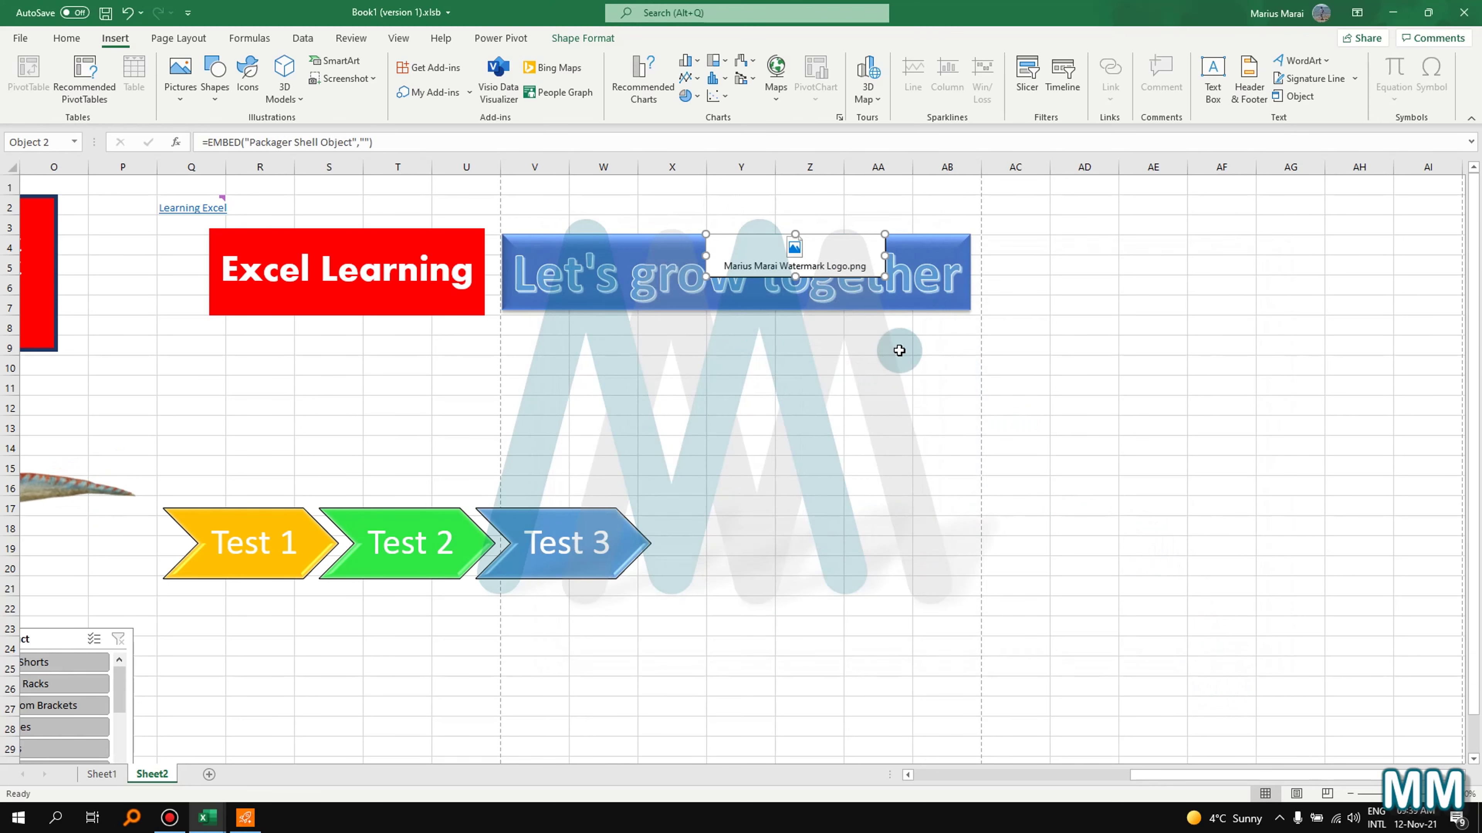
- Move the logo object right of the Let's grow together banner and preview its image
left_click_drag(822, 267, 1125, 266)
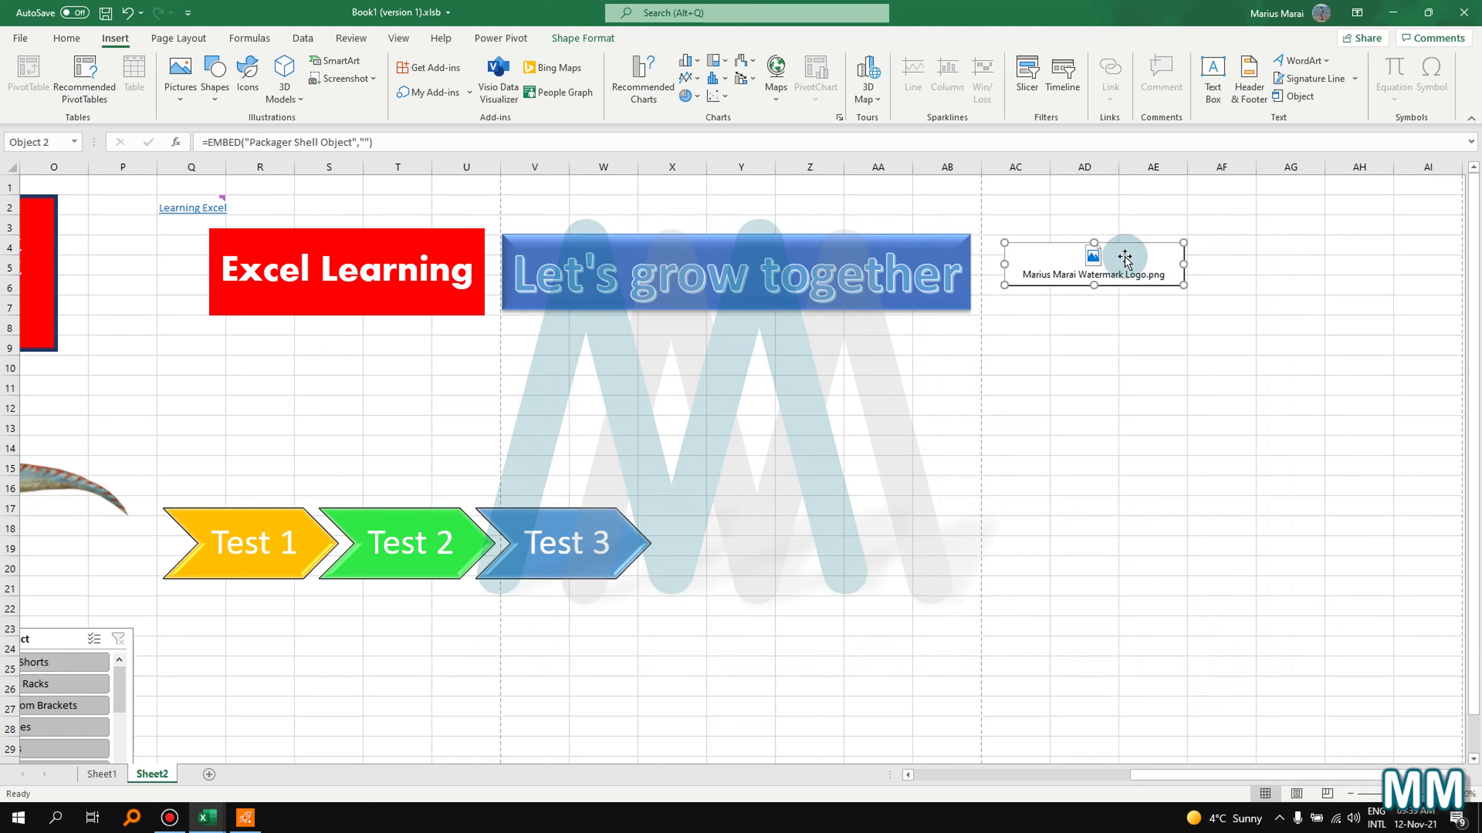
left_click_drag(1128, 254, 1125, 263)
left_click(1143, 441)
double_click(1102, 284)
left_click(791, 406)
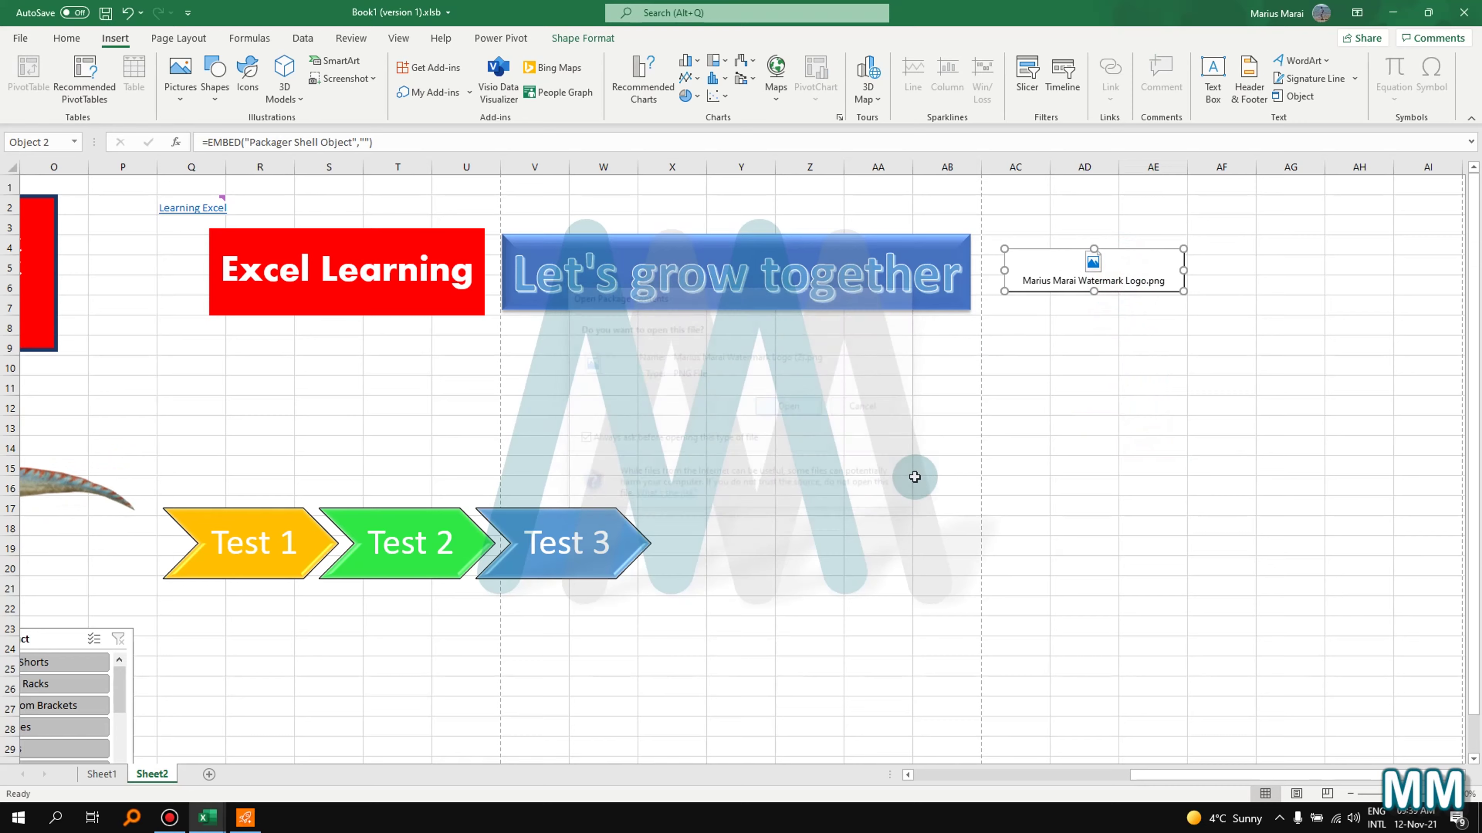
left_click(944, 38)
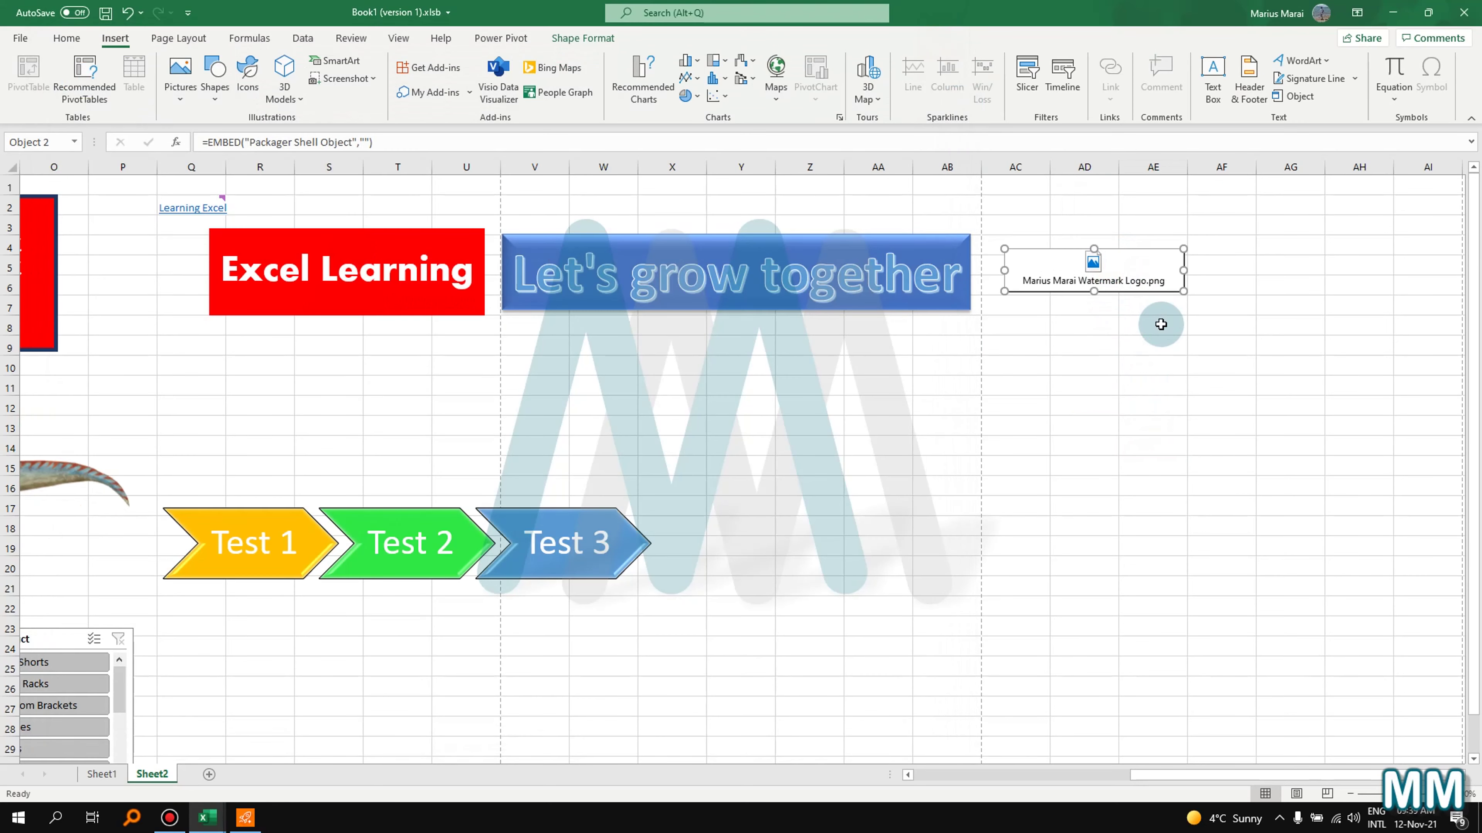
left_click(1114, 327)
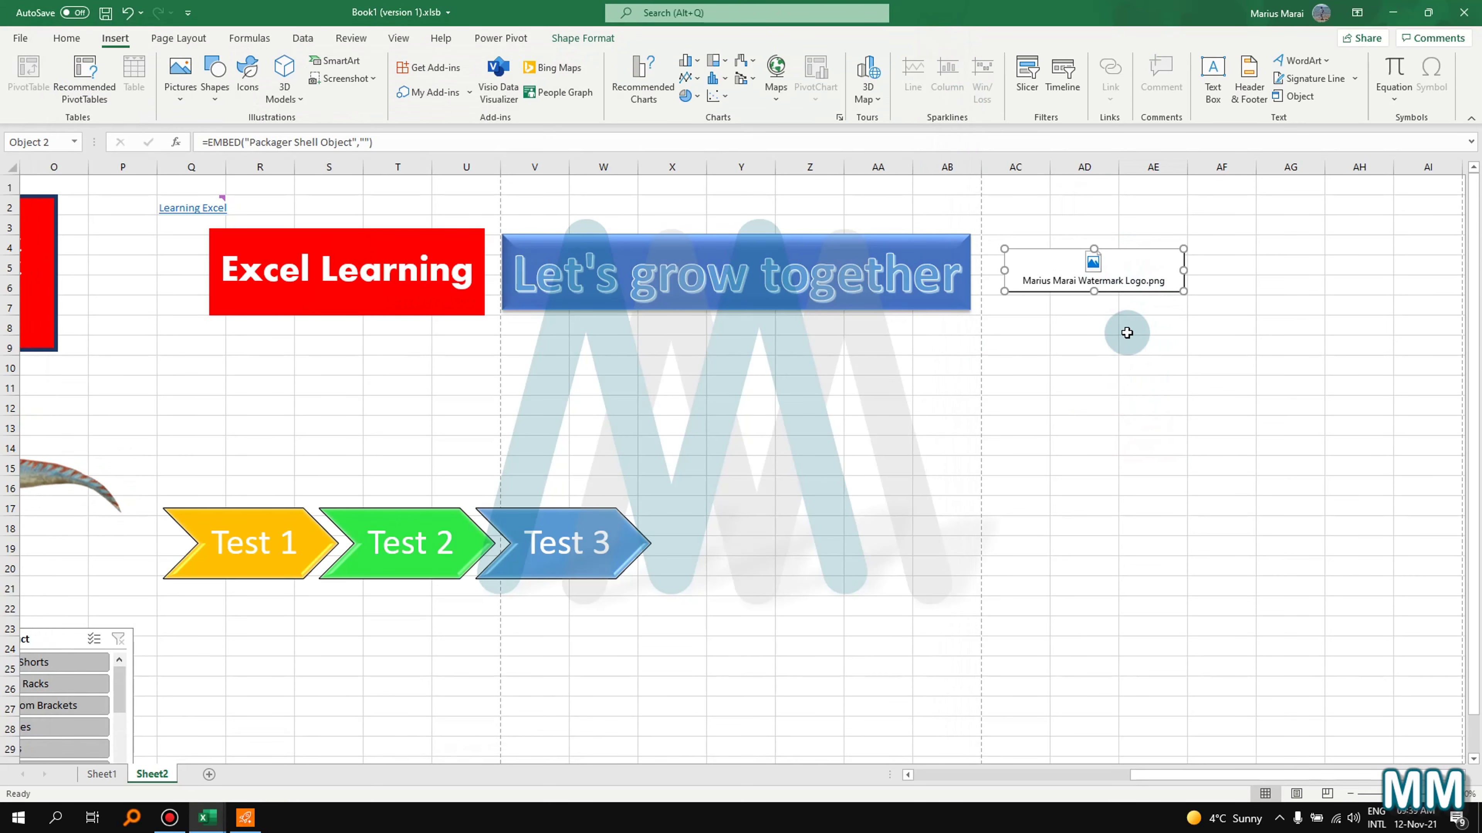
left_click(1116, 270)
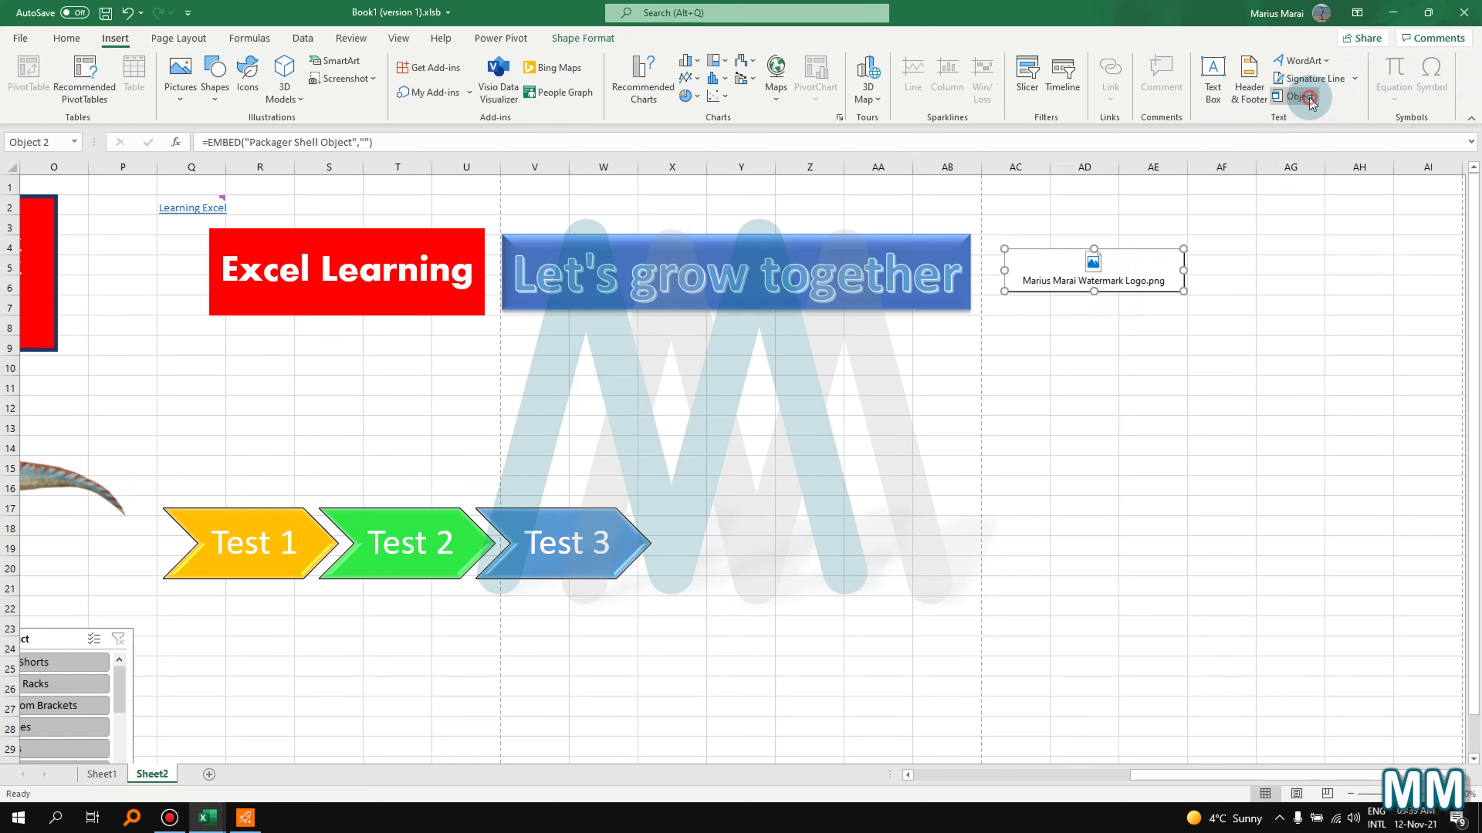
- Embed the watermark logo file again, displayed as an icon
left_click(1294, 95)
left_click(641, 261)
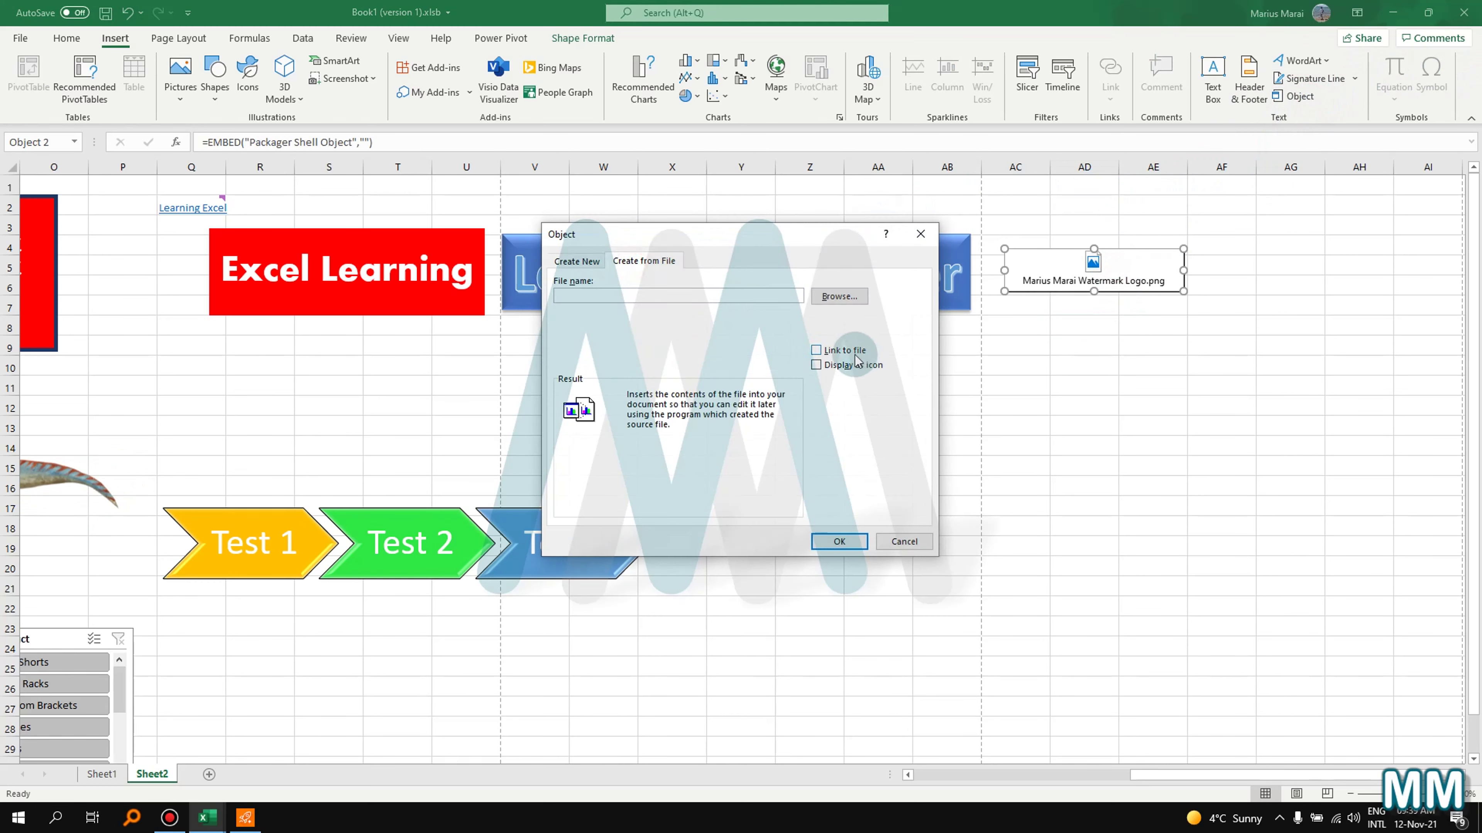
left_click(844, 370)
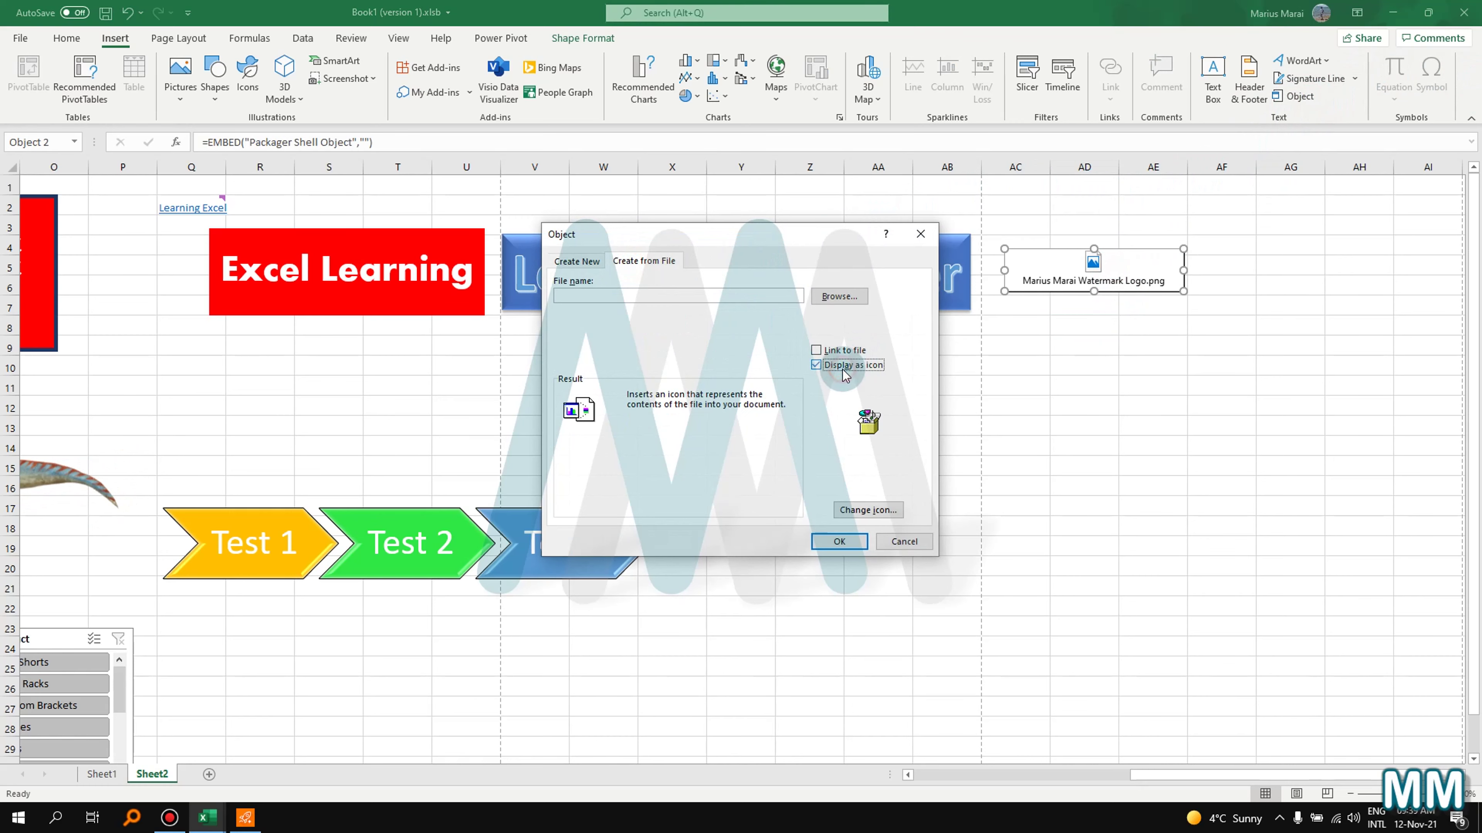
left_click(847, 298)
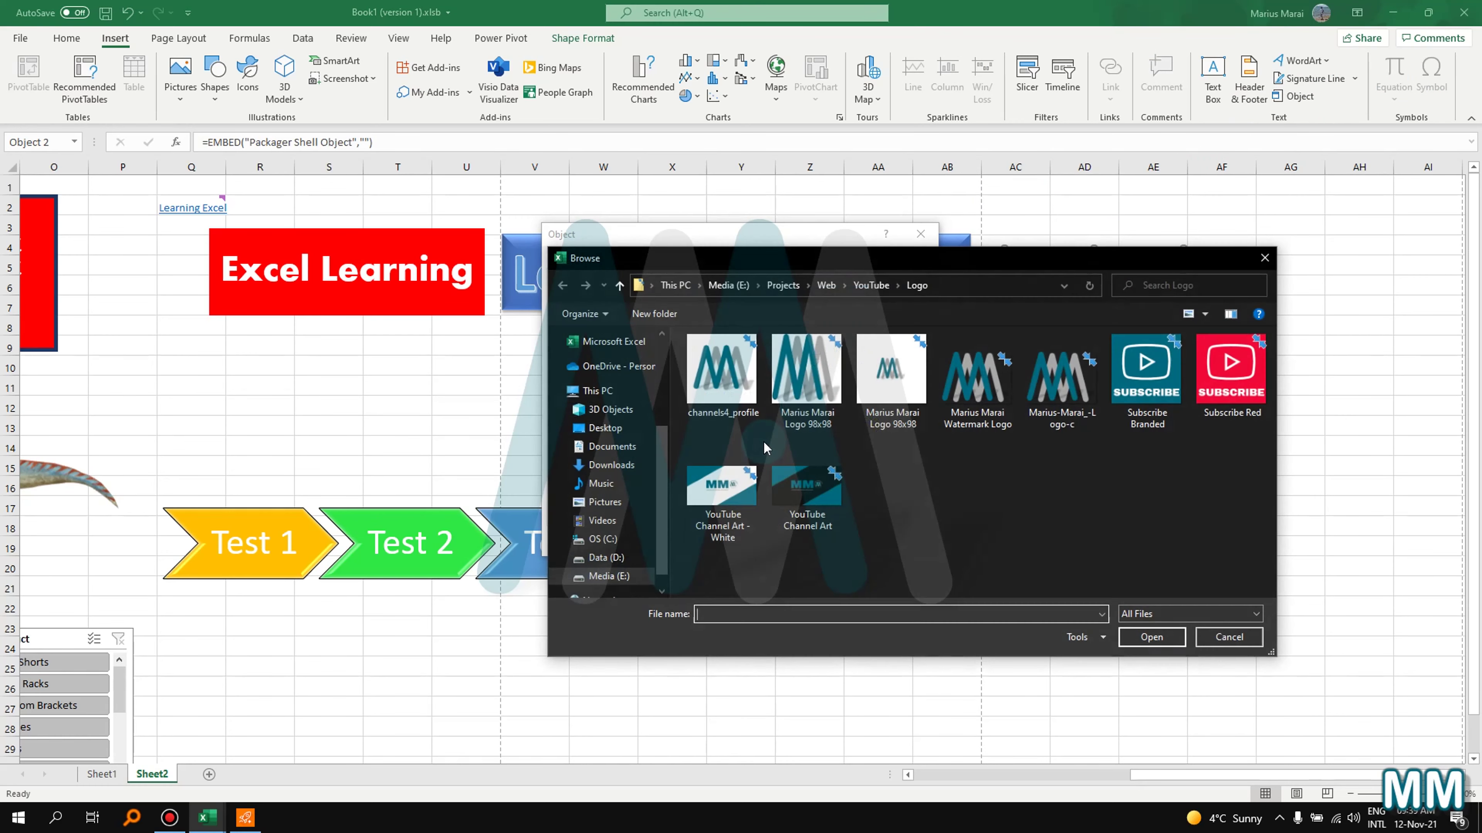
left_click(1007, 407)
double_click(1006, 407)
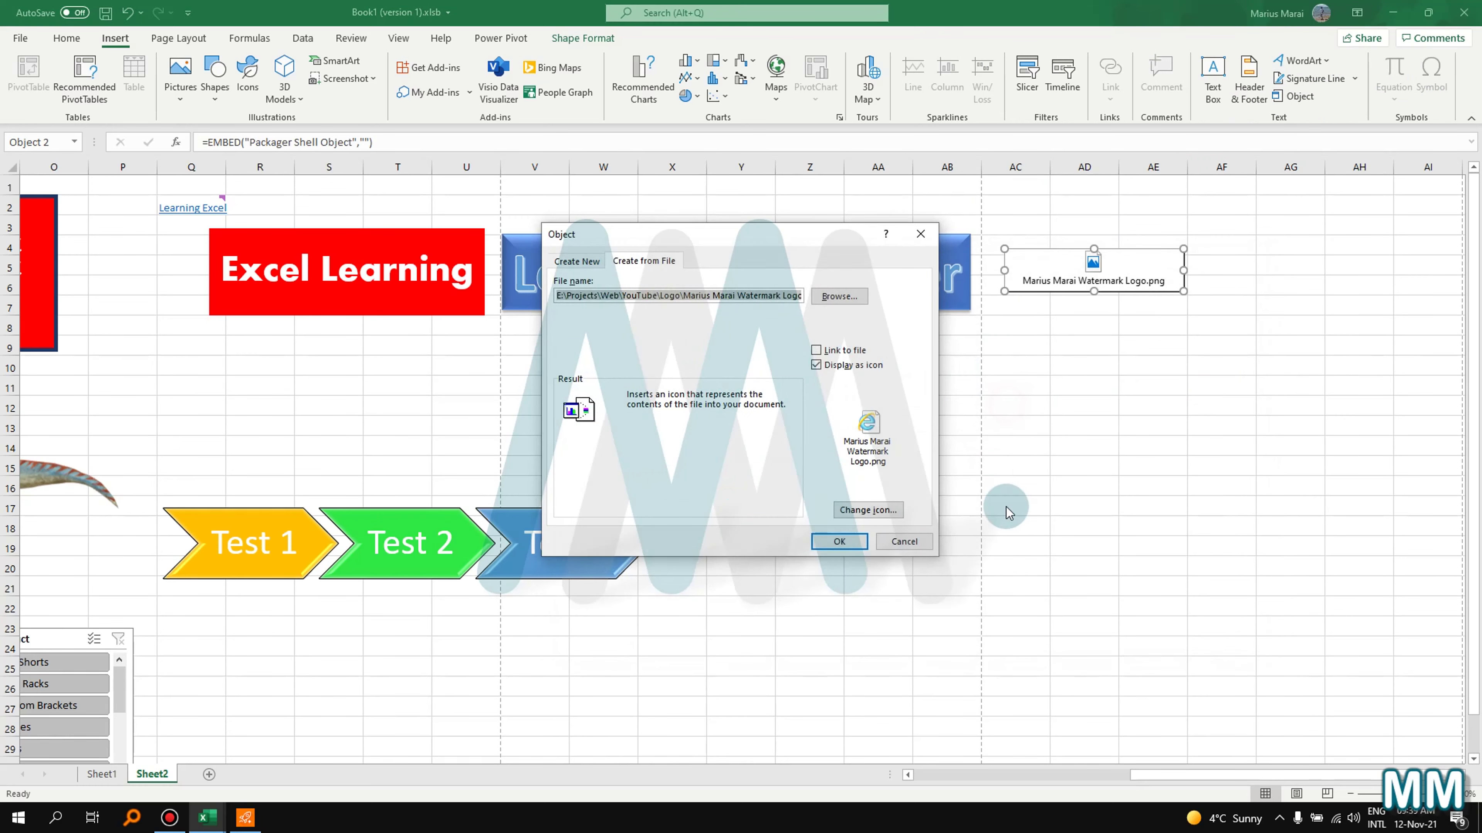
left_click(849, 537)
left_click(1224, 347)
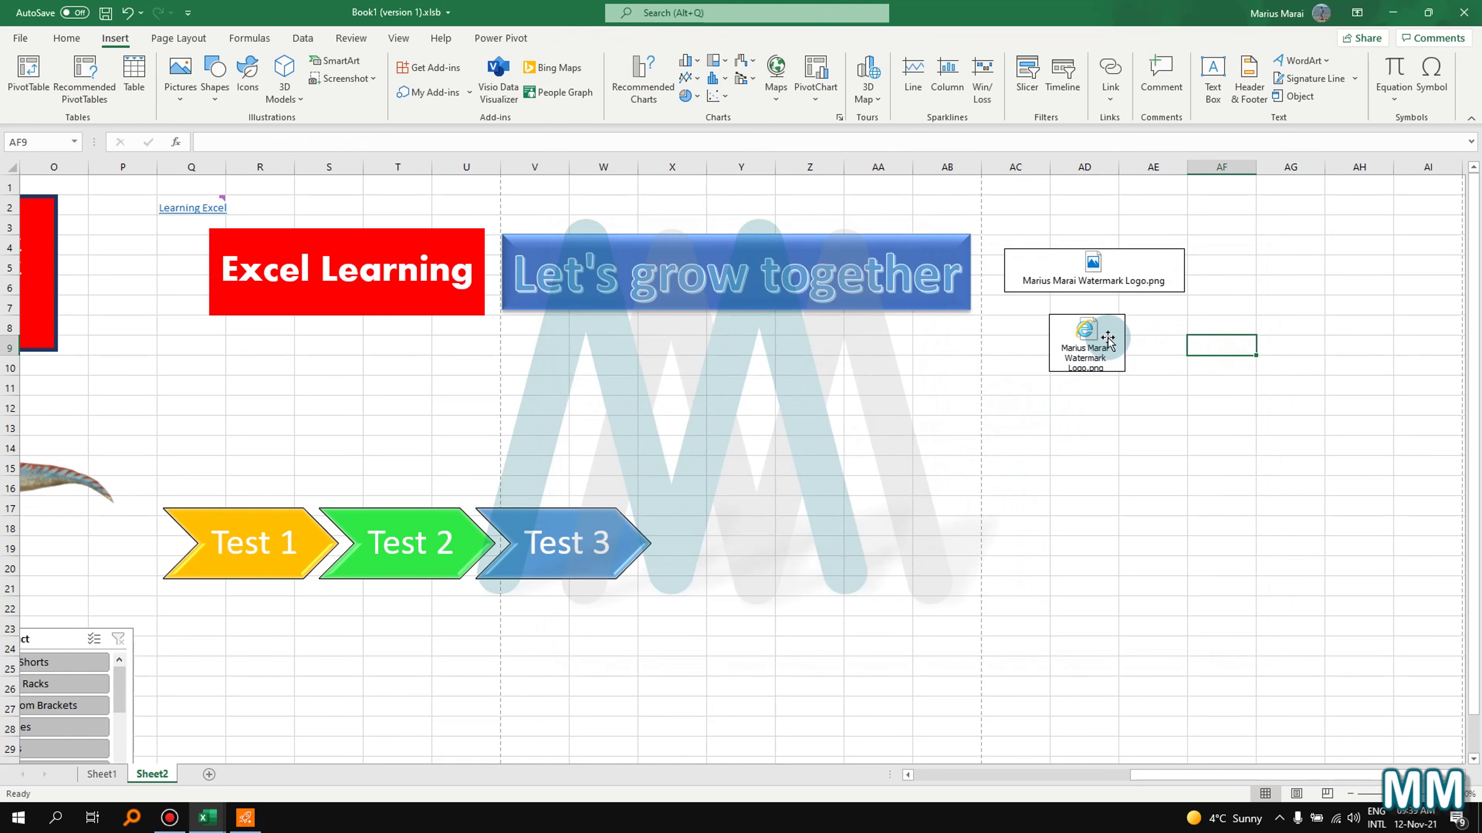
- Insert a third watermark logo object at AD12, linked to its source file
left_click(1091, 407)
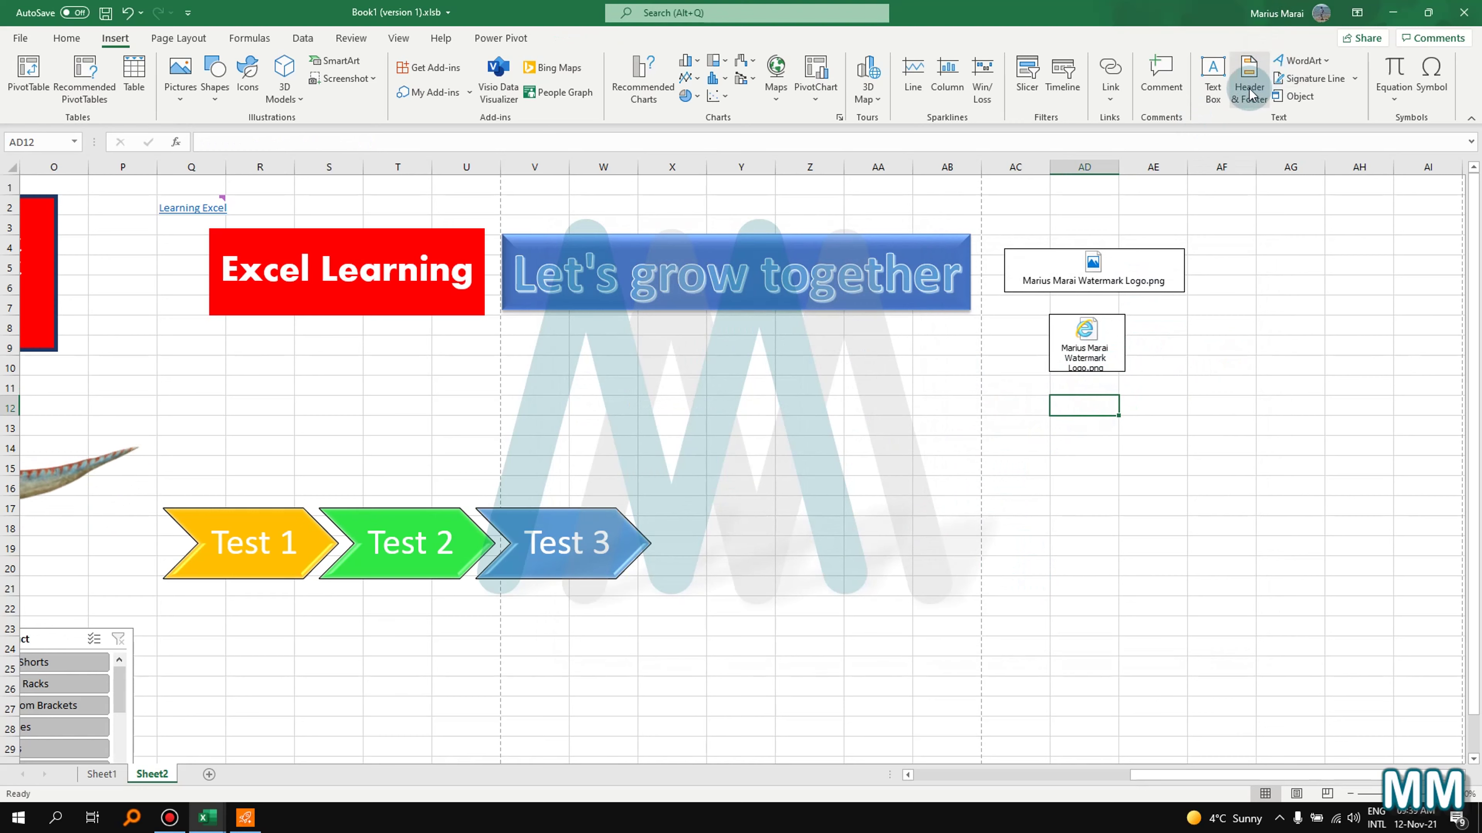
left_click(1293, 97)
left_click(853, 398)
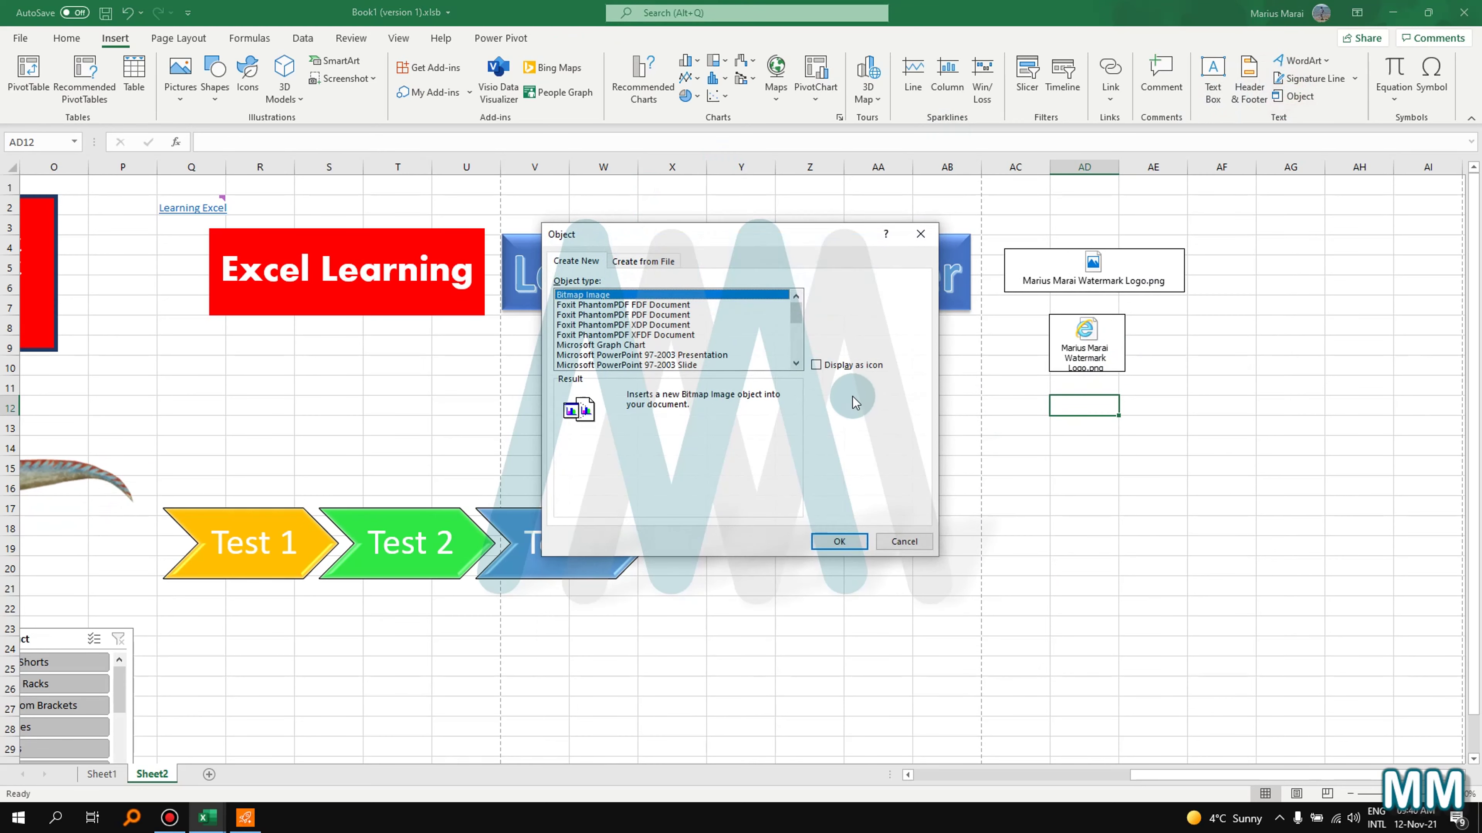
left_click(643, 261)
left_click(839, 297)
left_click(977, 380)
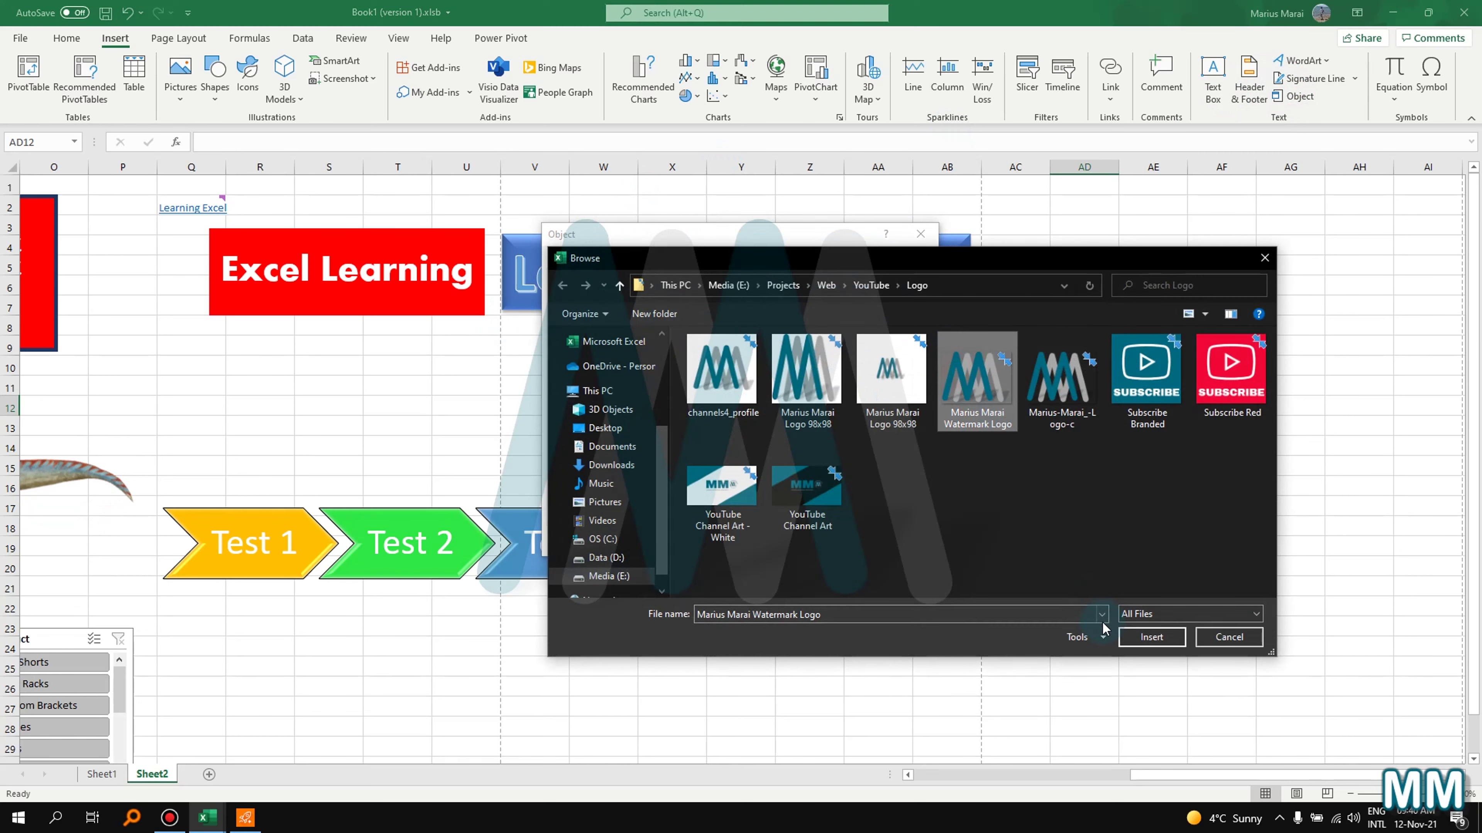
left_click(1149, 642)
left_click(816, 351)
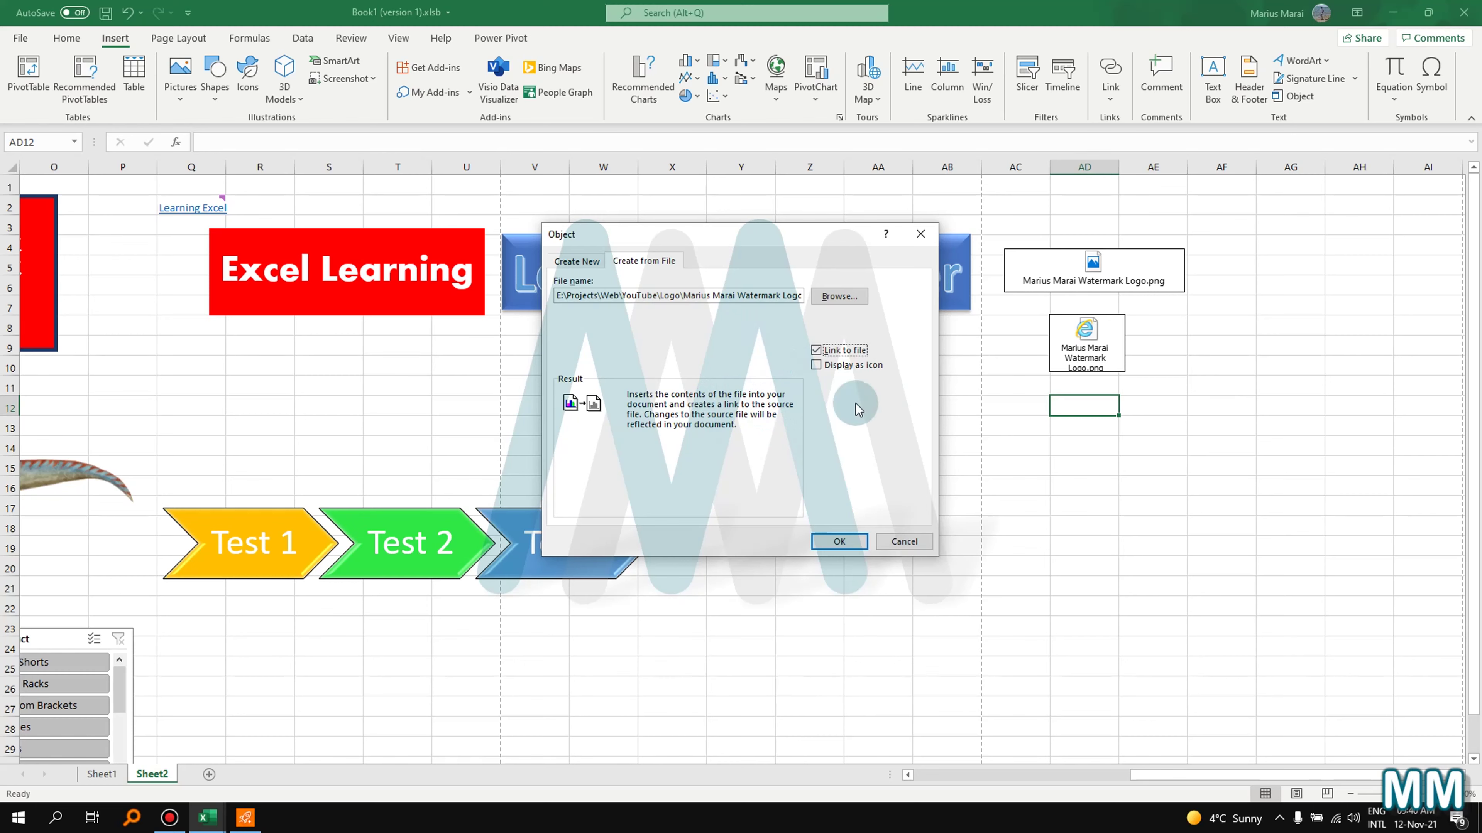
left_click(840, 541)
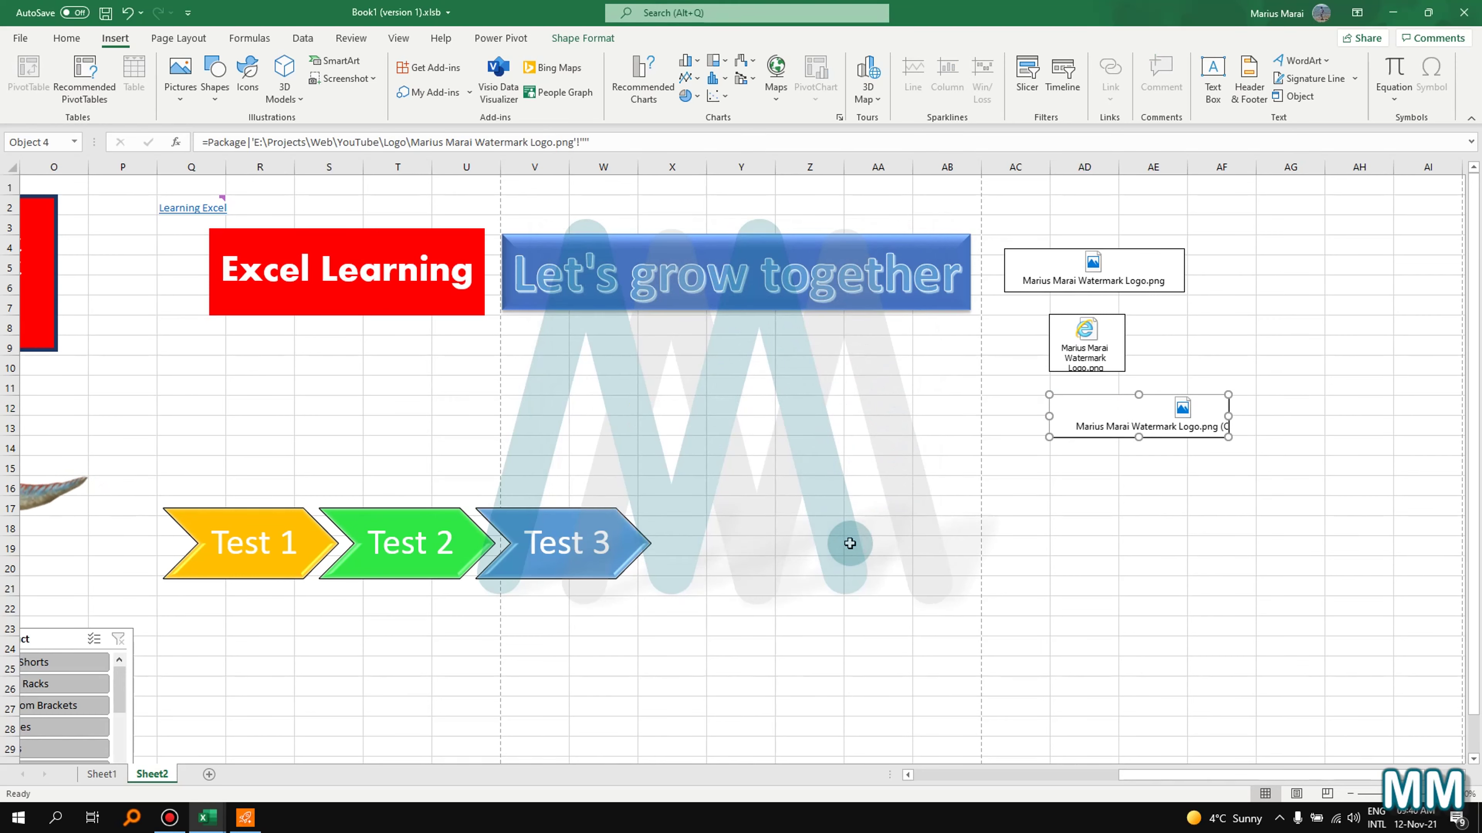
- Shift the linked logo object slightly left to align it, then select cell AF18
left_click_drag(1151, 416, 1127, 417)
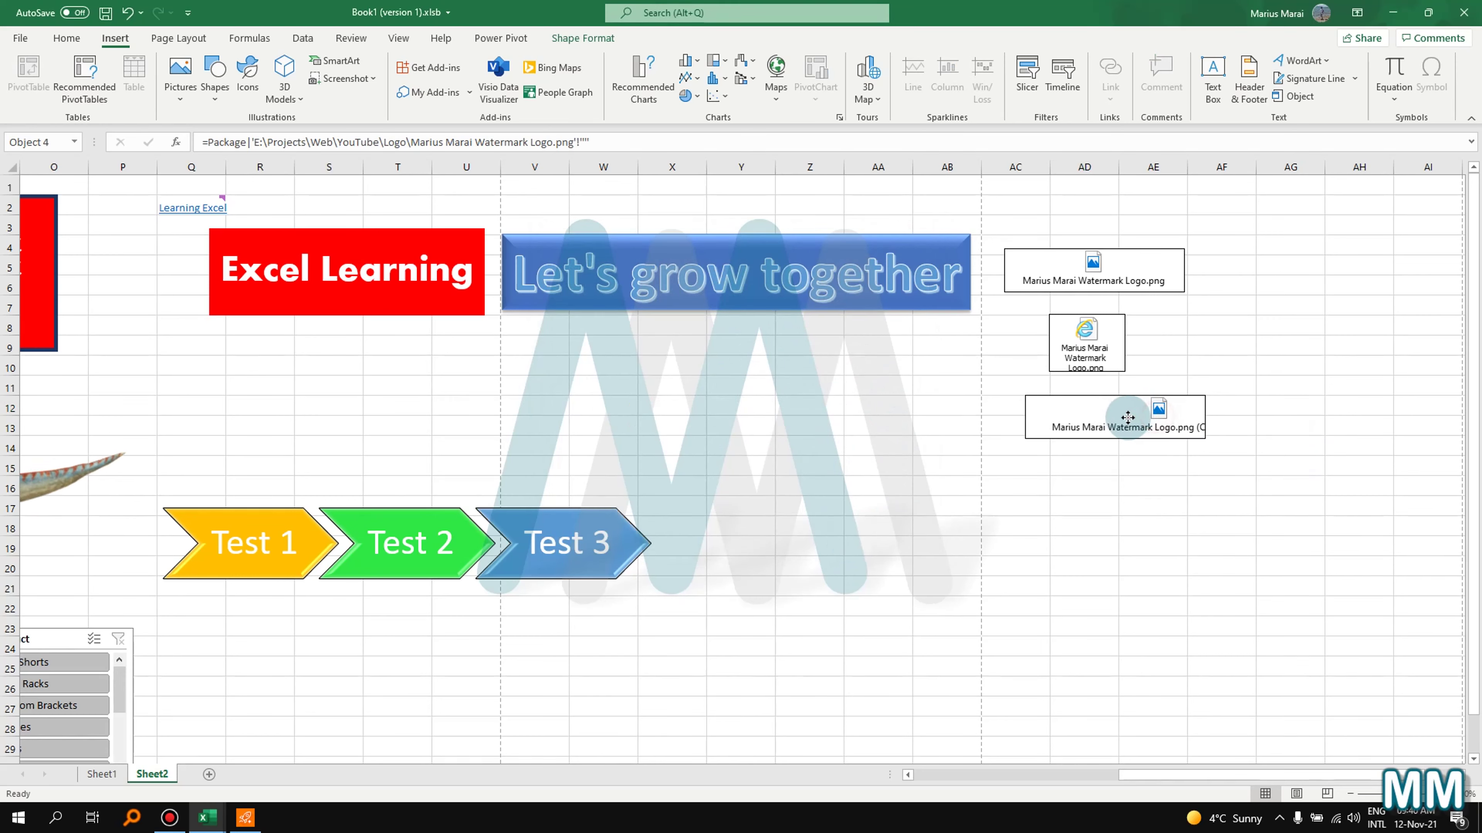
left_click_drag(1173, 774, 934, 779)
left_click(658, 334)
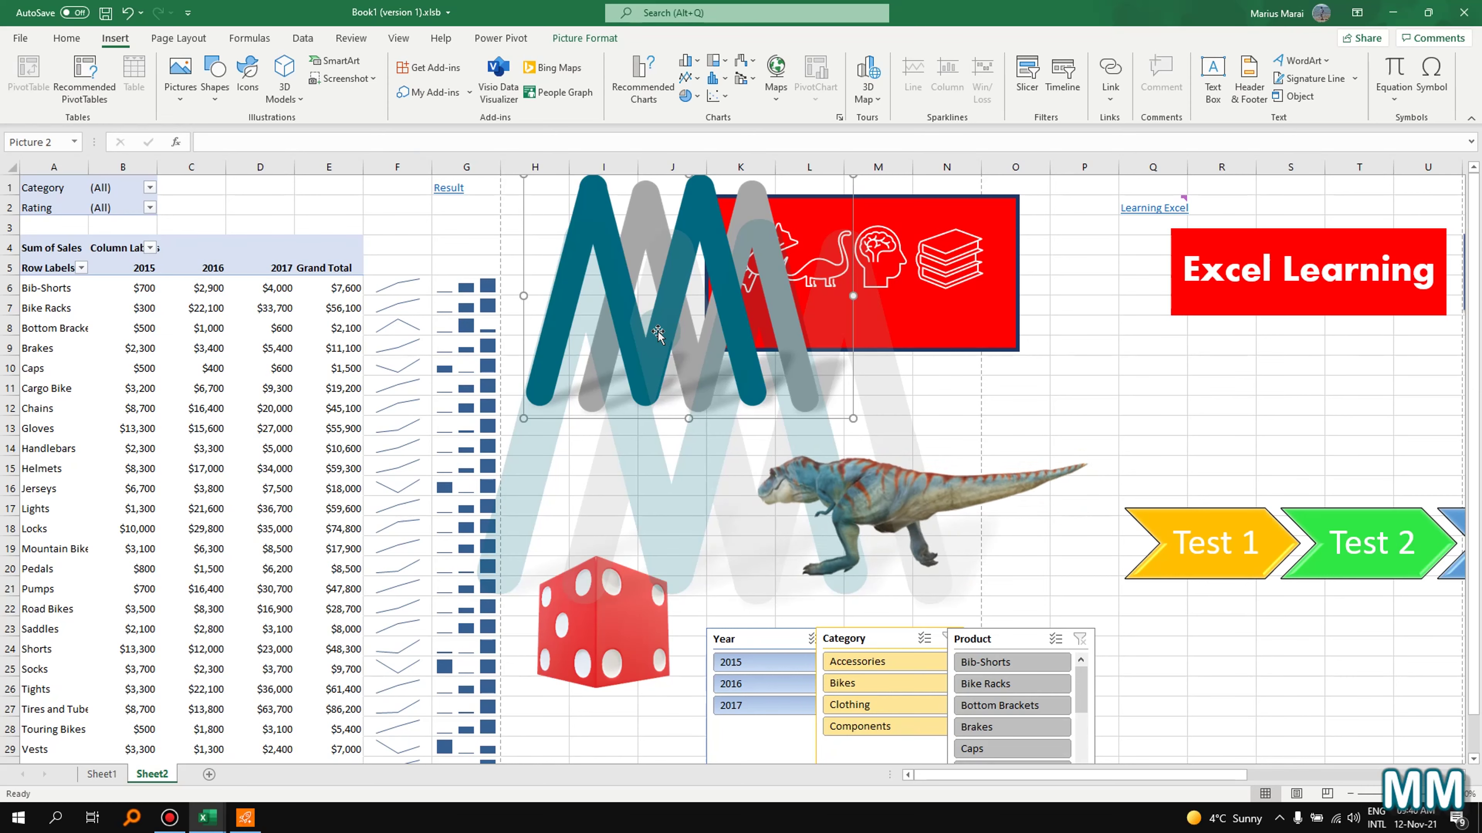
left_click_drag(1229, 778, 1312, 782)
left_click(1292, 528)
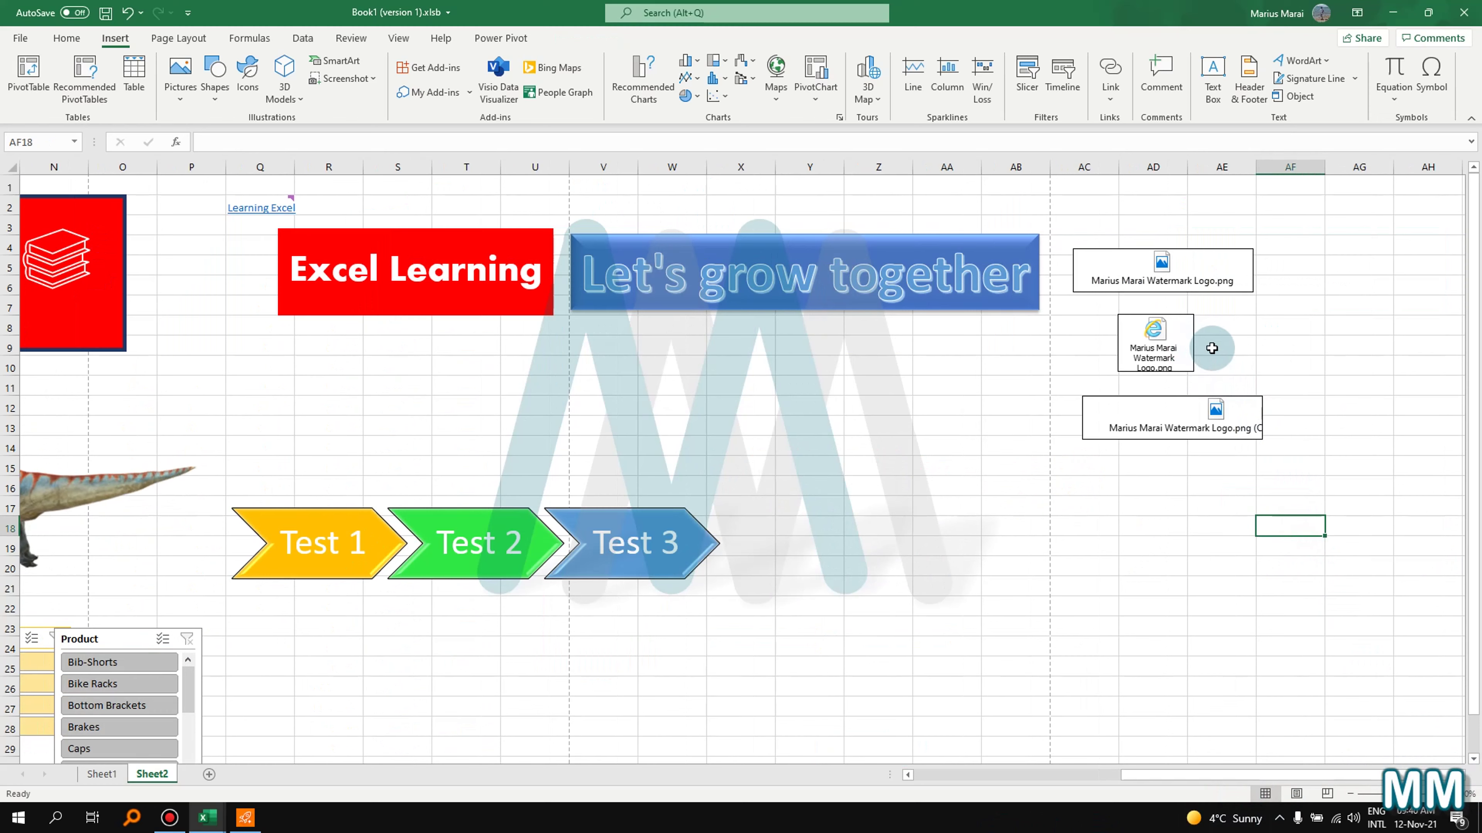
left_click(1276, 107)
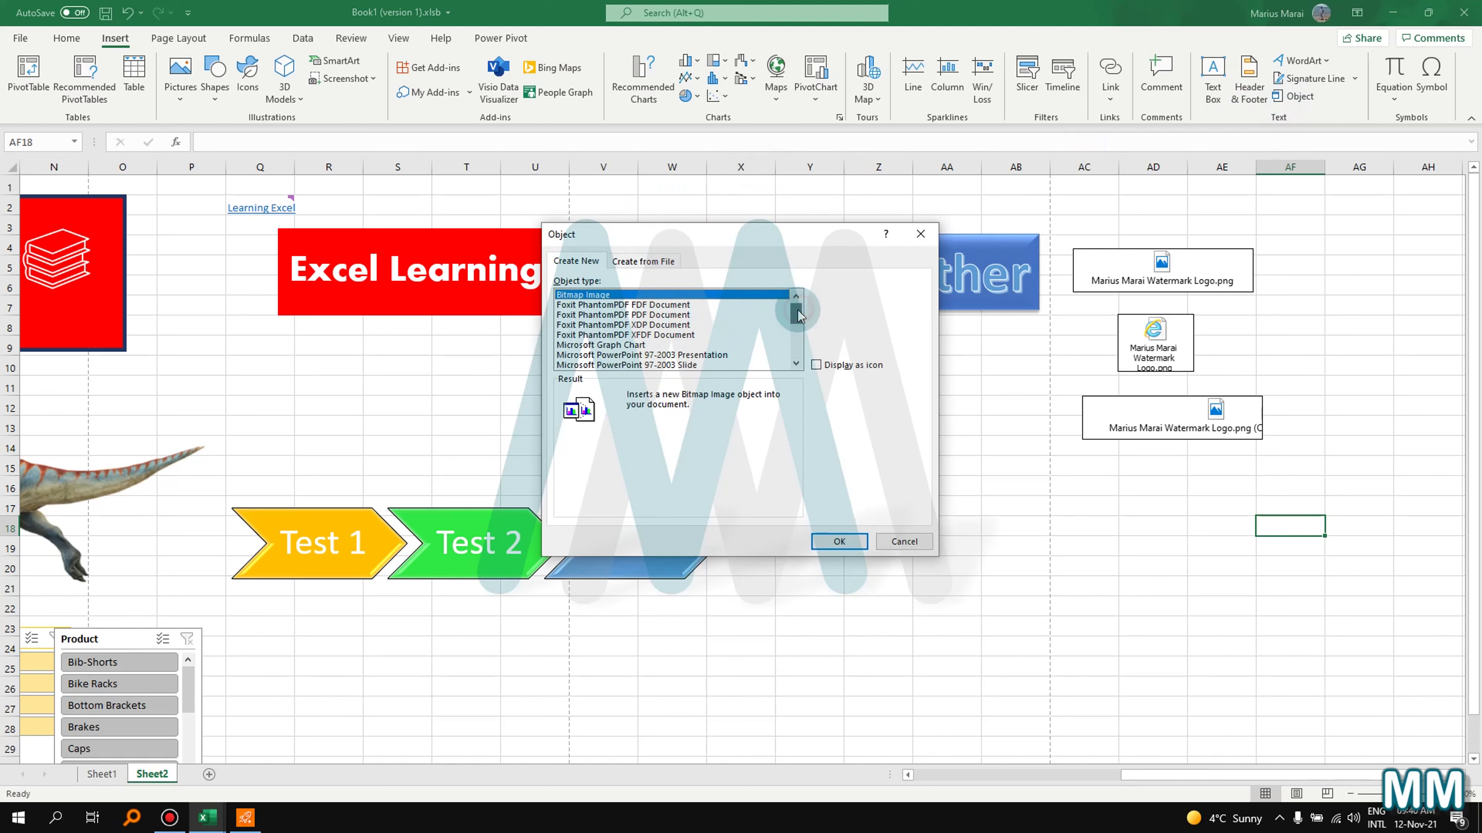
left_click_drag(798, 315, 795, 345)
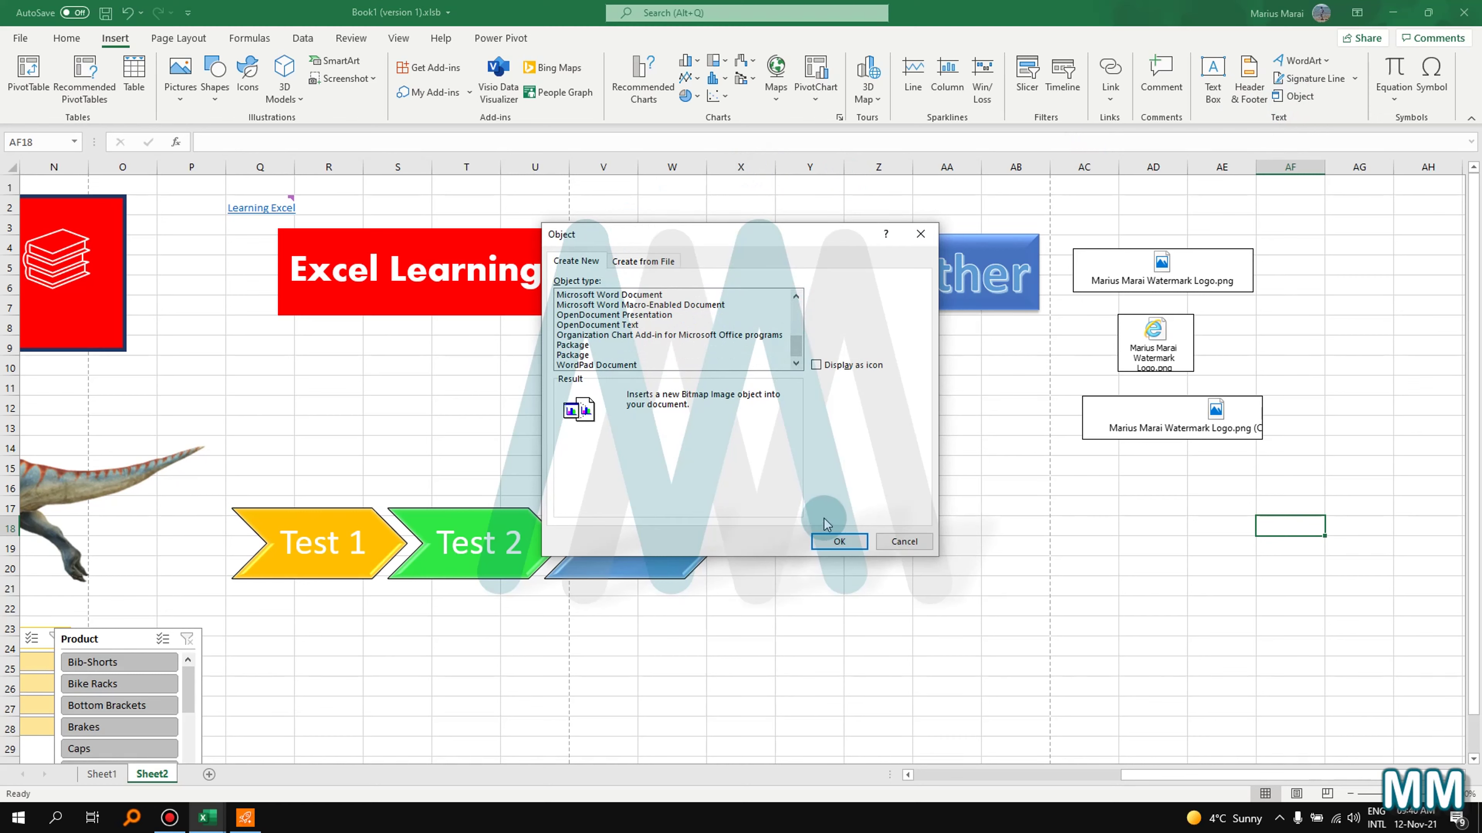
left_click(904, 542)
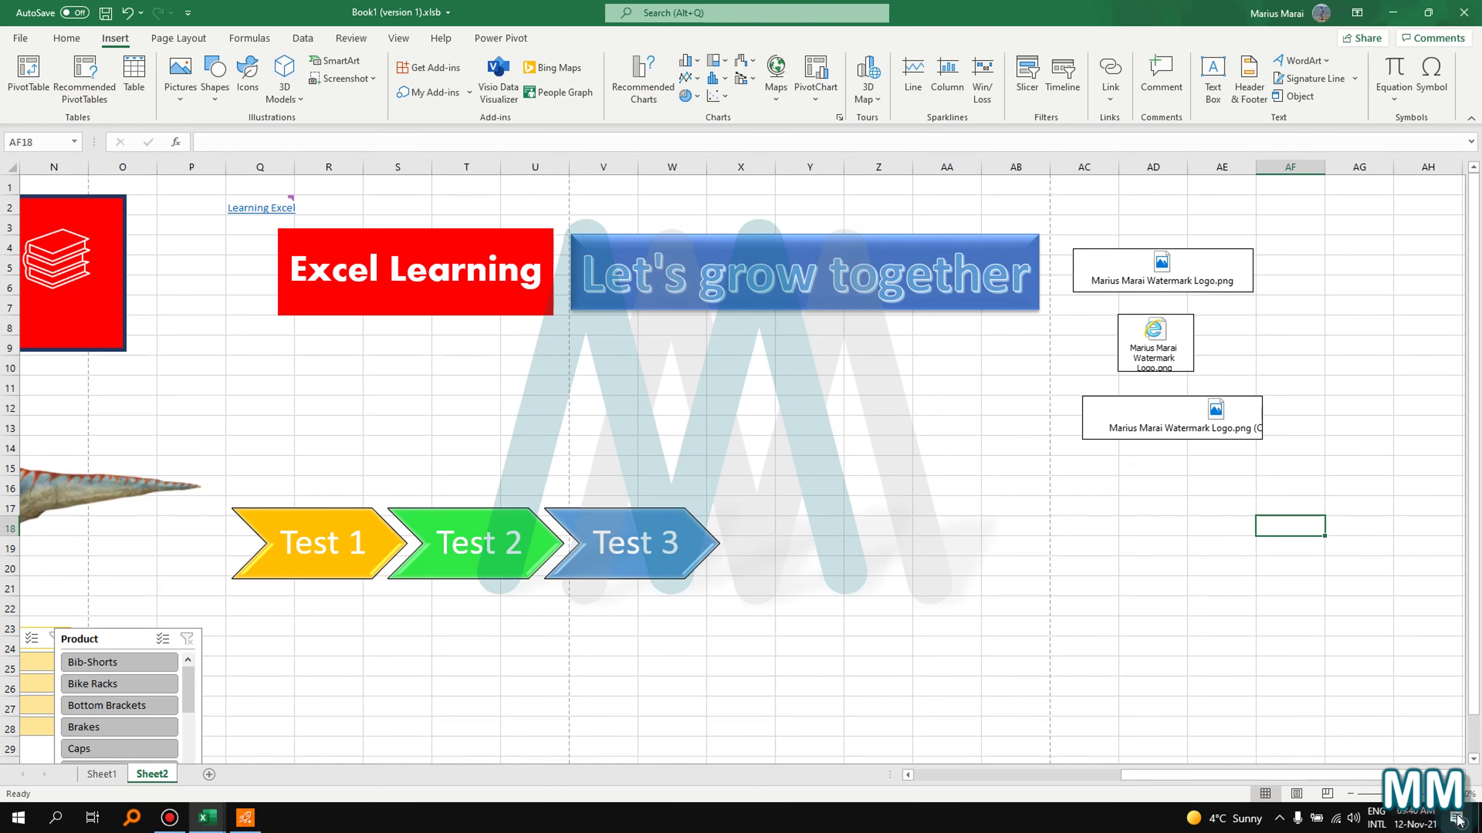
scroll(1466, 781, "right", 3)
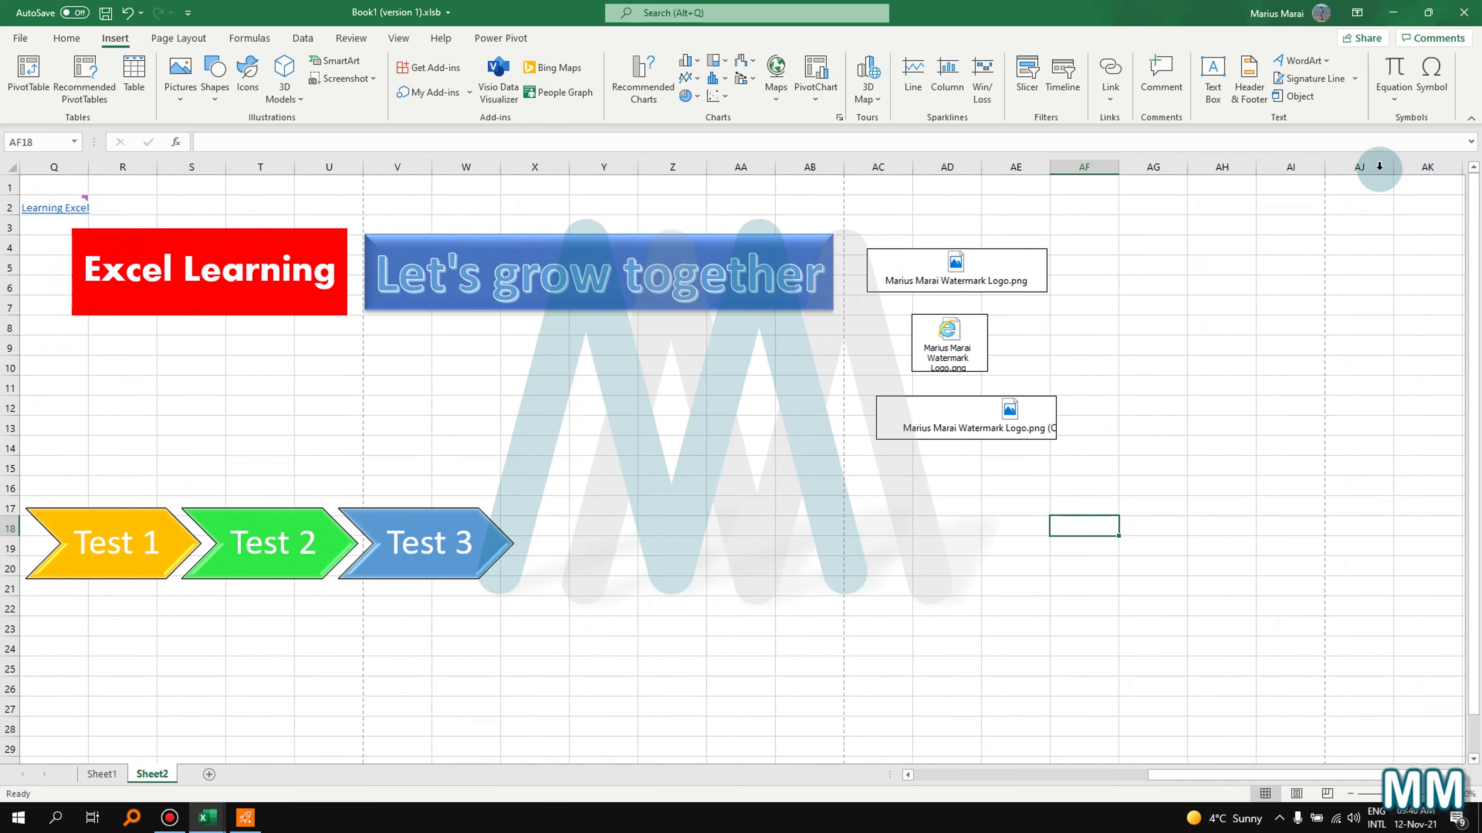
- Insert the Binomial Theorem equation, widen it and place it across rows 2–4
left_click(1395, 100)
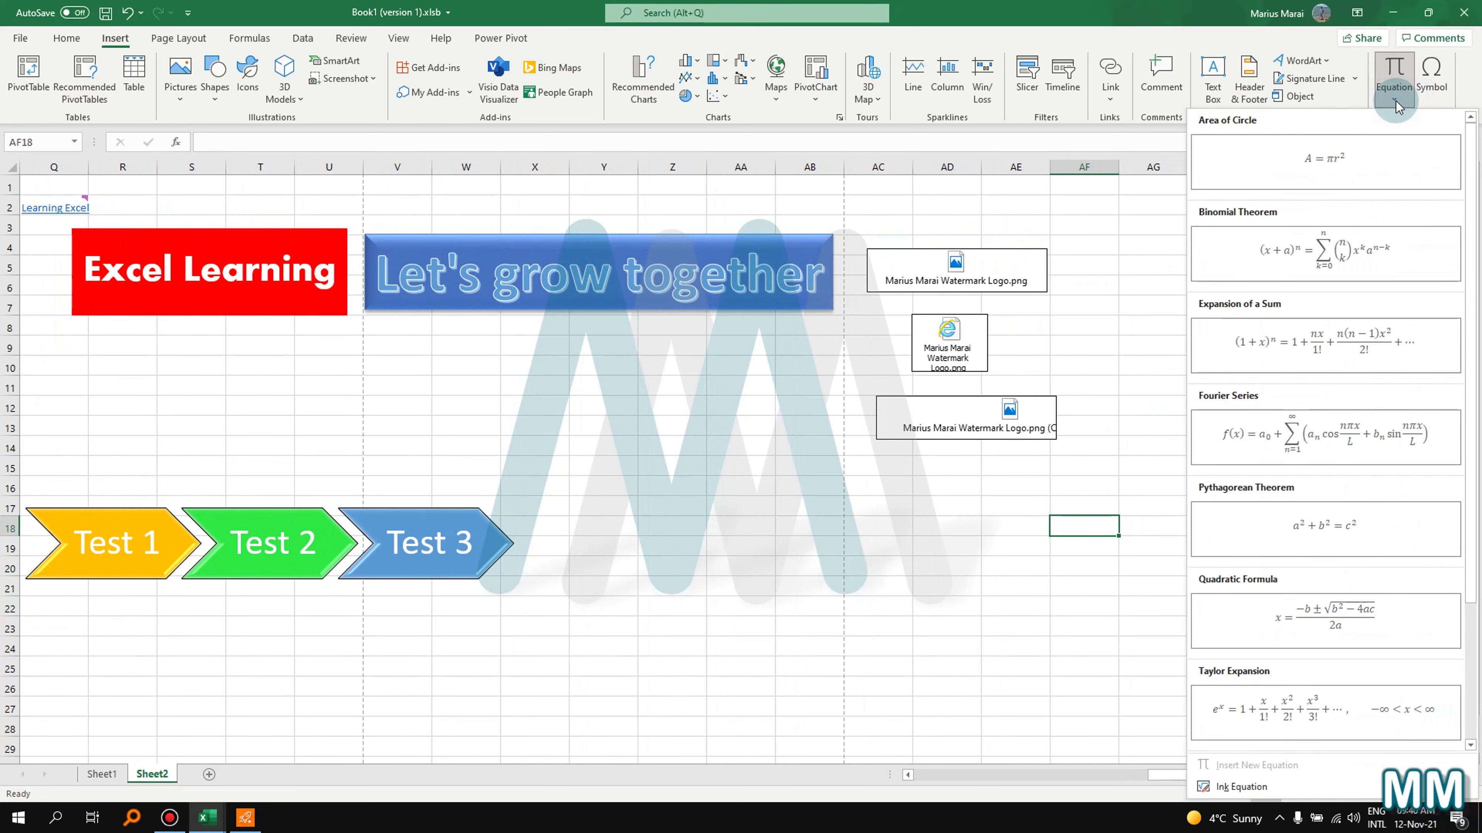
left_click(1409, 263)
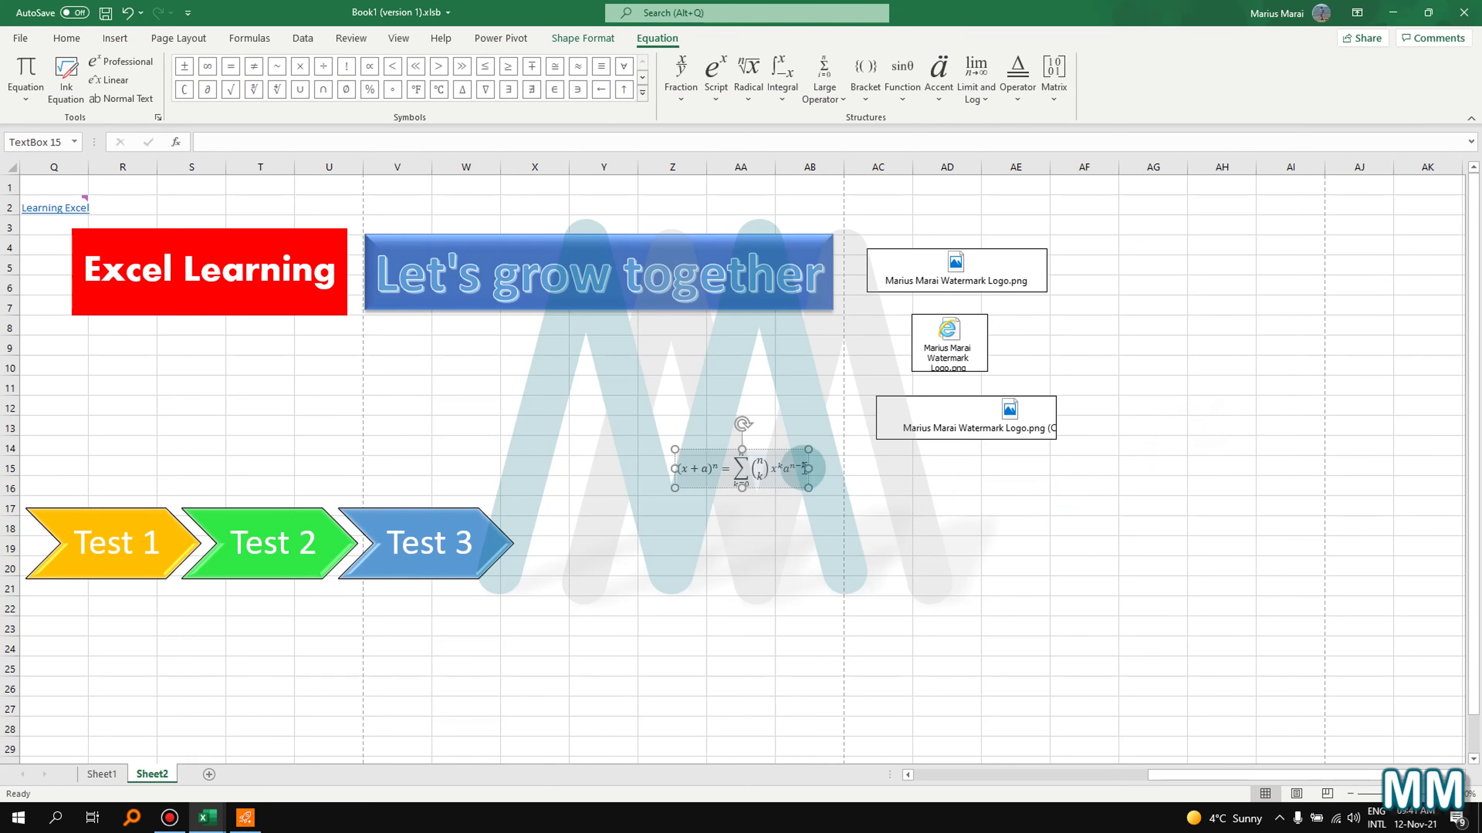
left_click_drag(808, 467, 1000, 469)
left_click(914, 449)
left_click_drag(914, 452, 1268, 218)
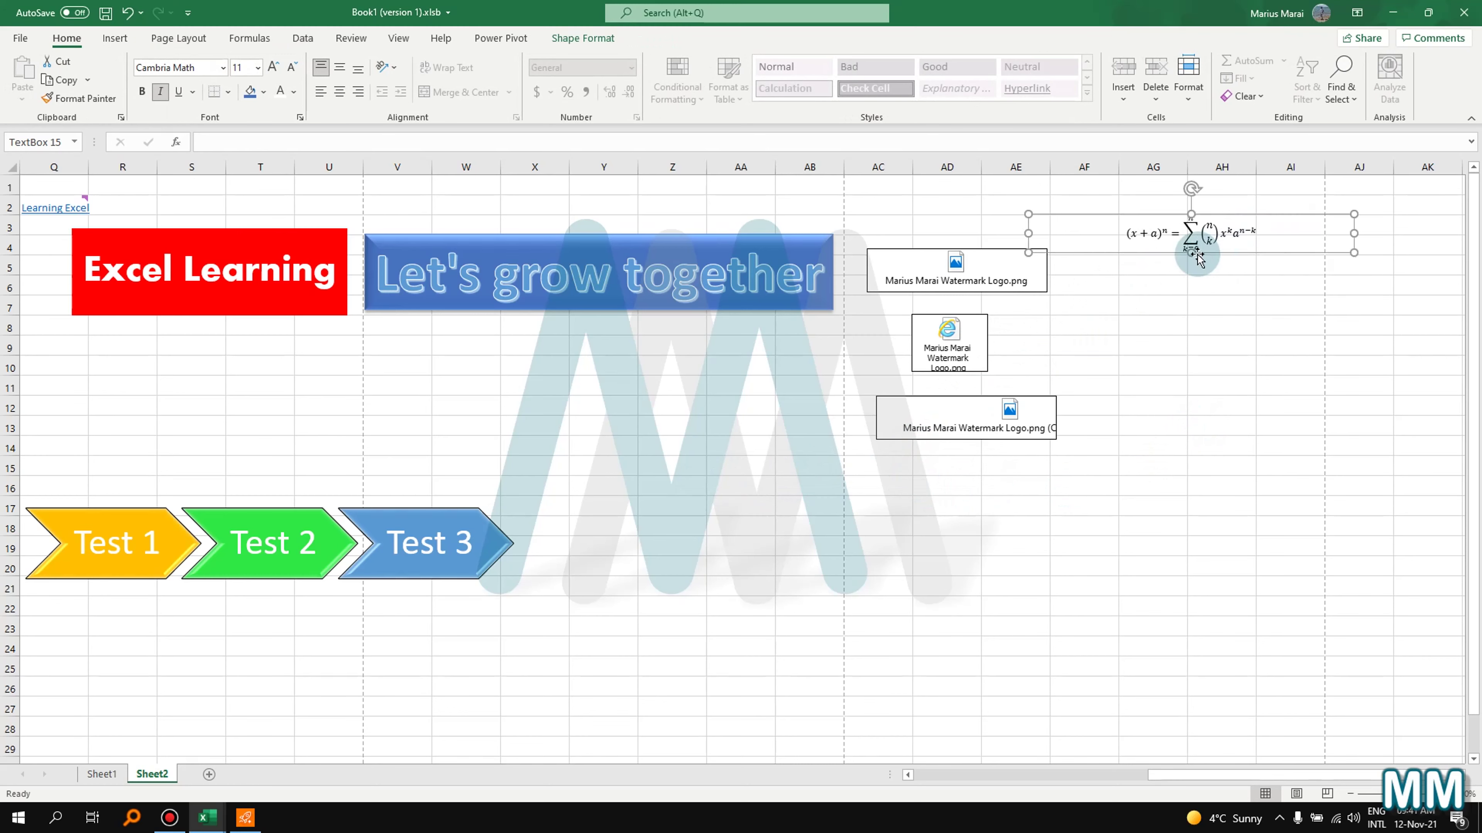
- Edit the equation so (x + a) reads (x + 2)
left_click(1196, 236)
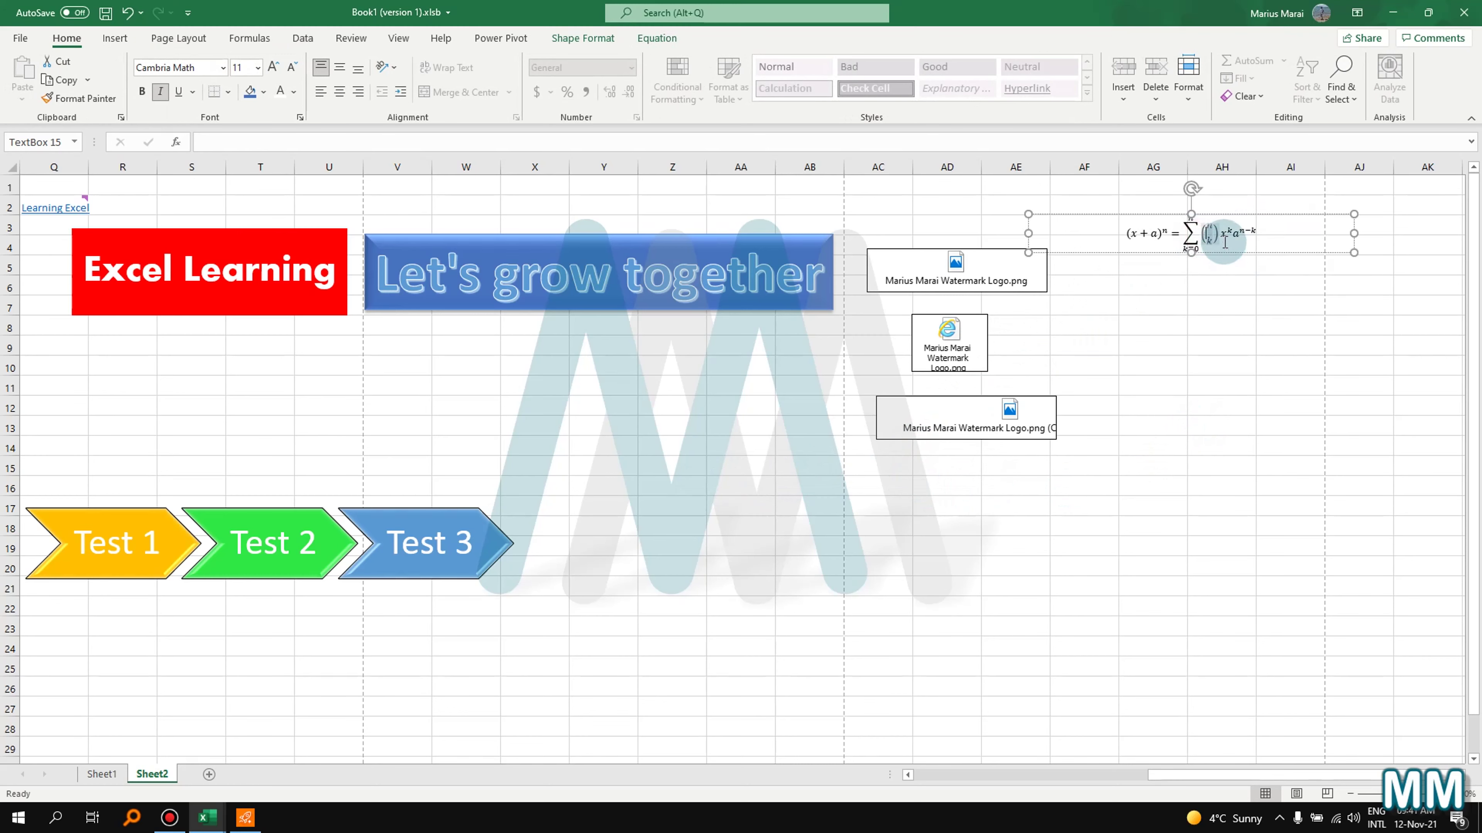
left_click(1153, 234)
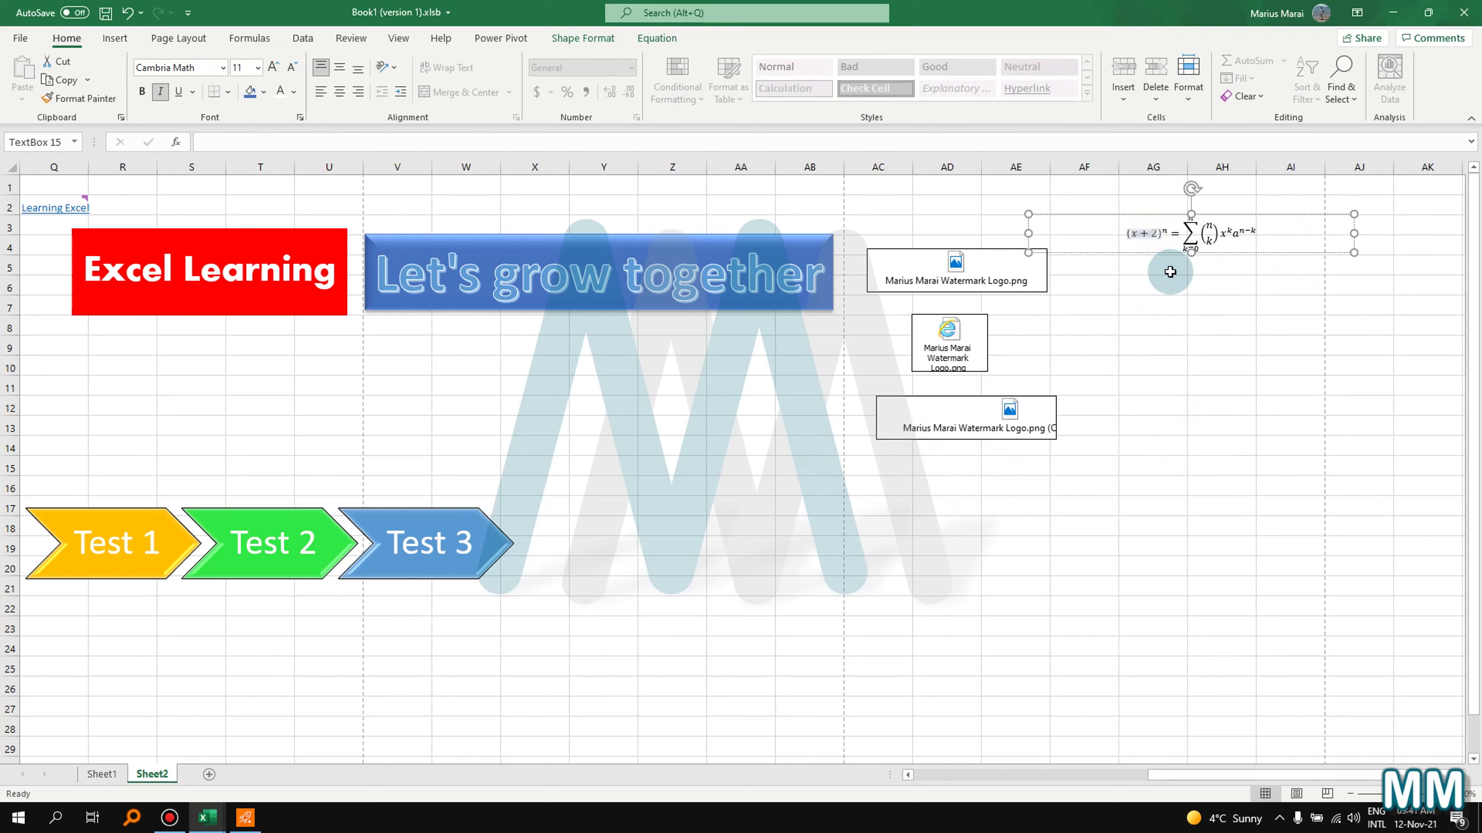
left_click(1170, 280)
left_click(1158, 227)
left_click(1223, 232)
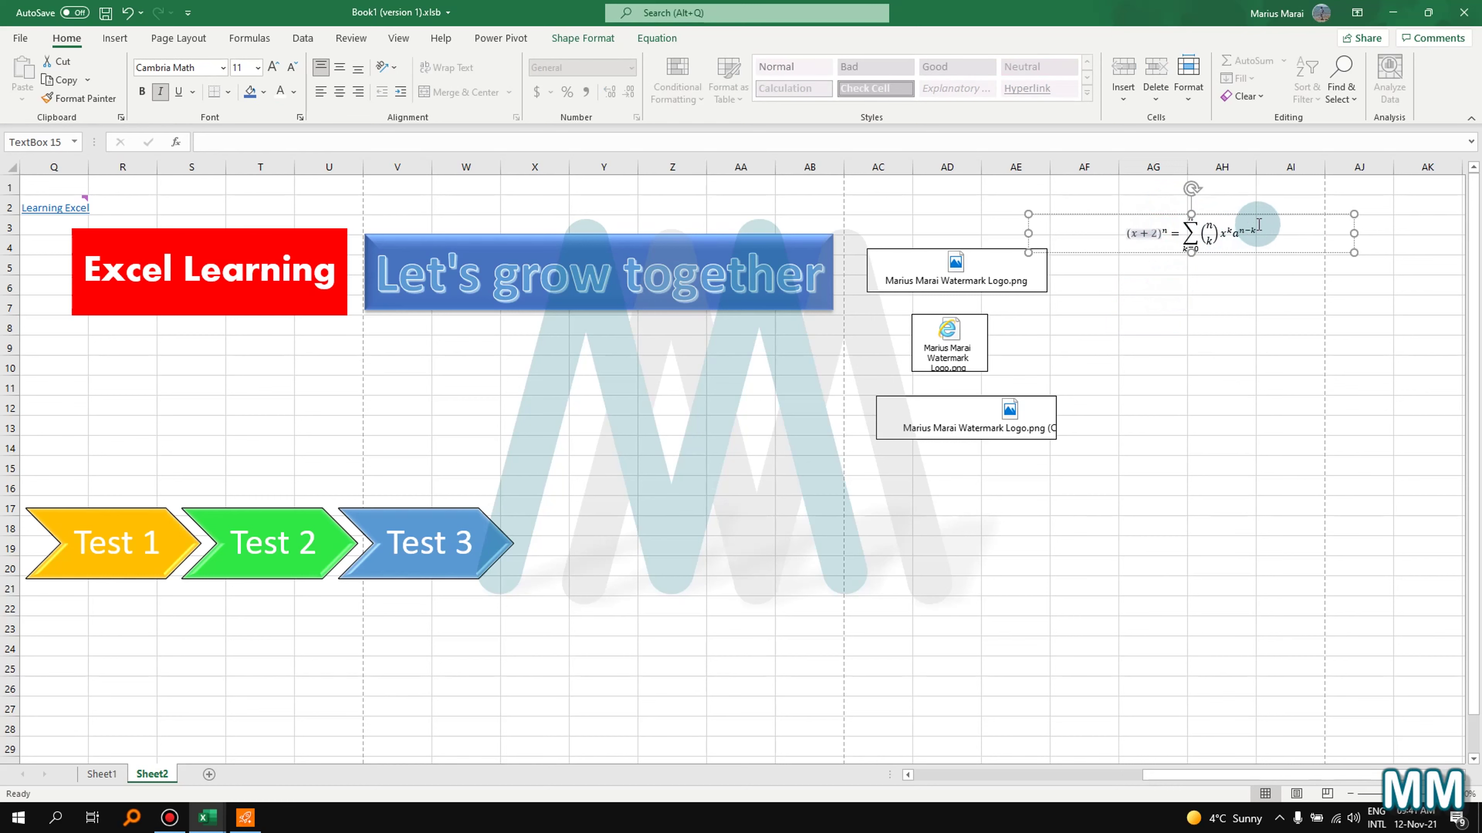
left_click(1213, 180)
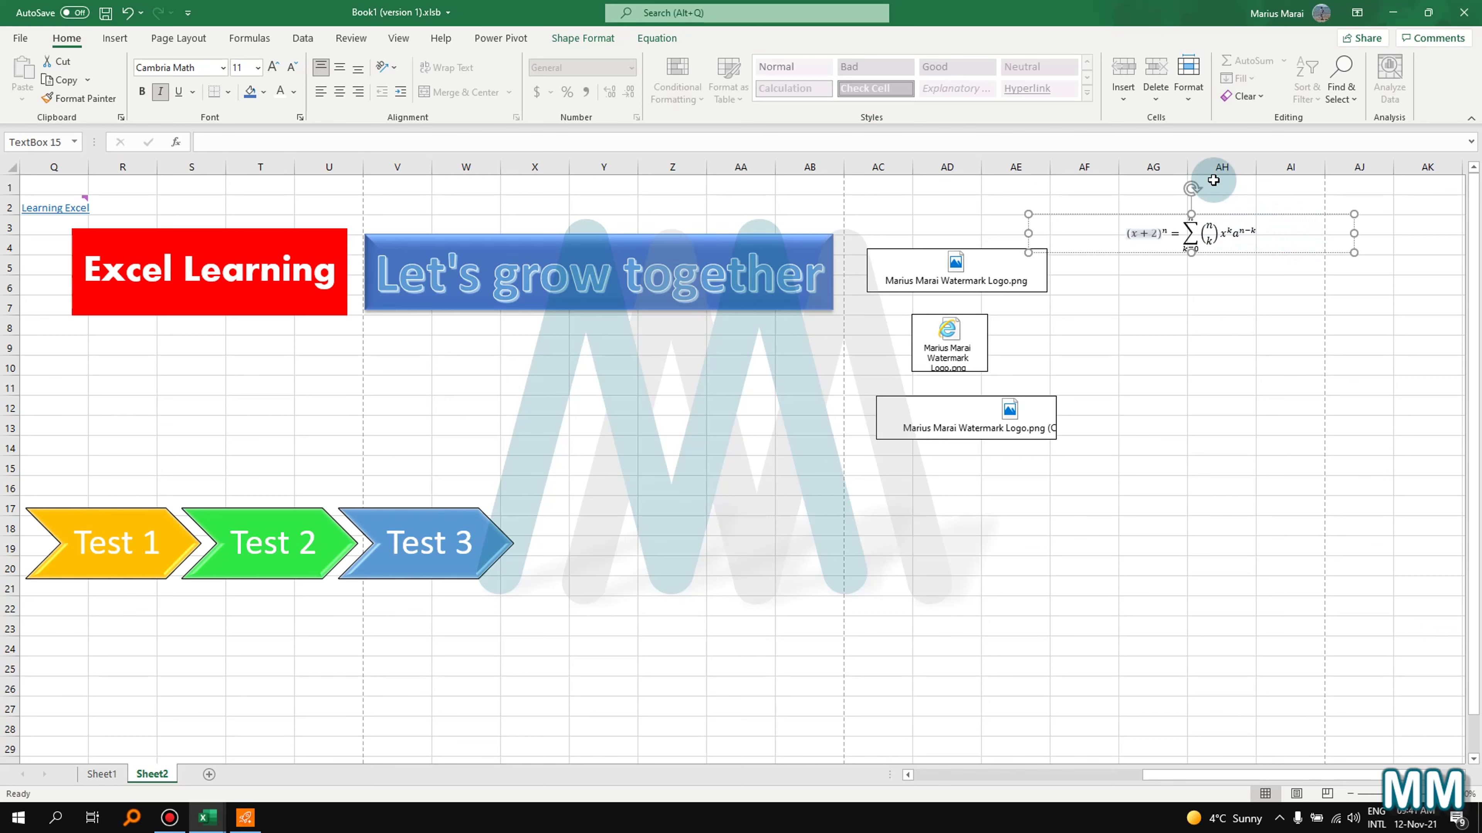
left_click(667, 39)
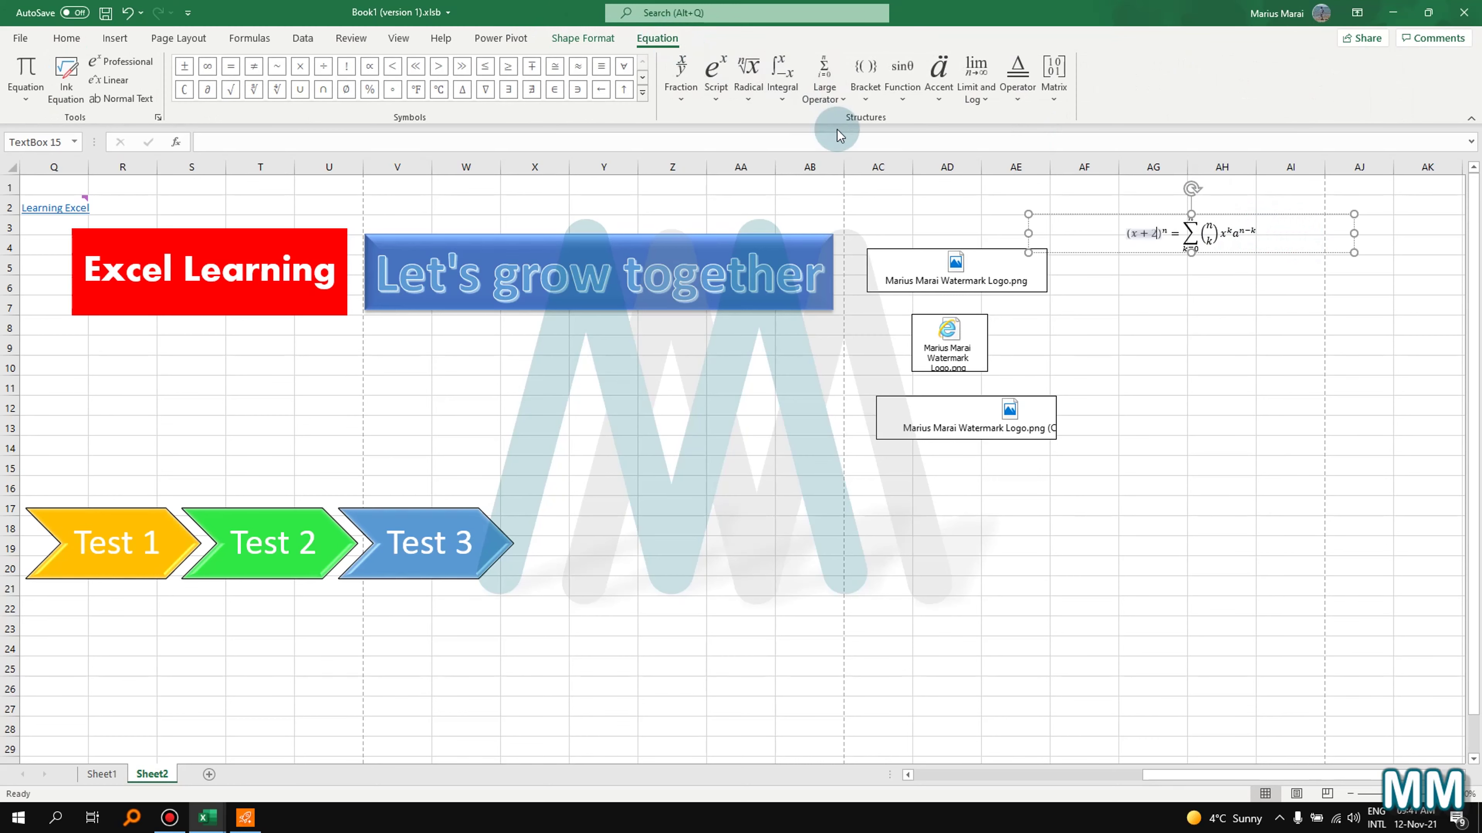
left_click(1093, 319)
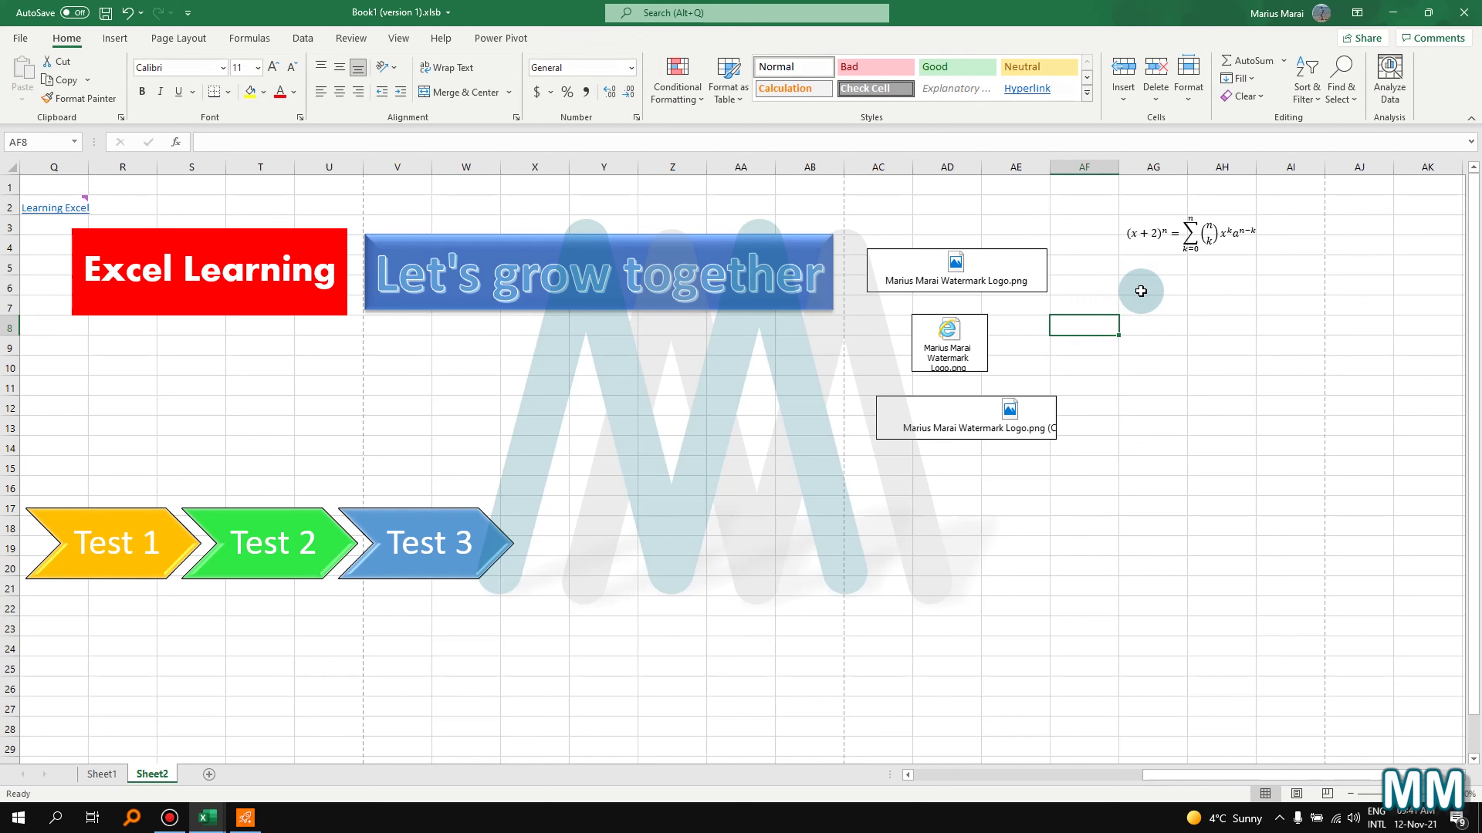
left_click(1166, 234)
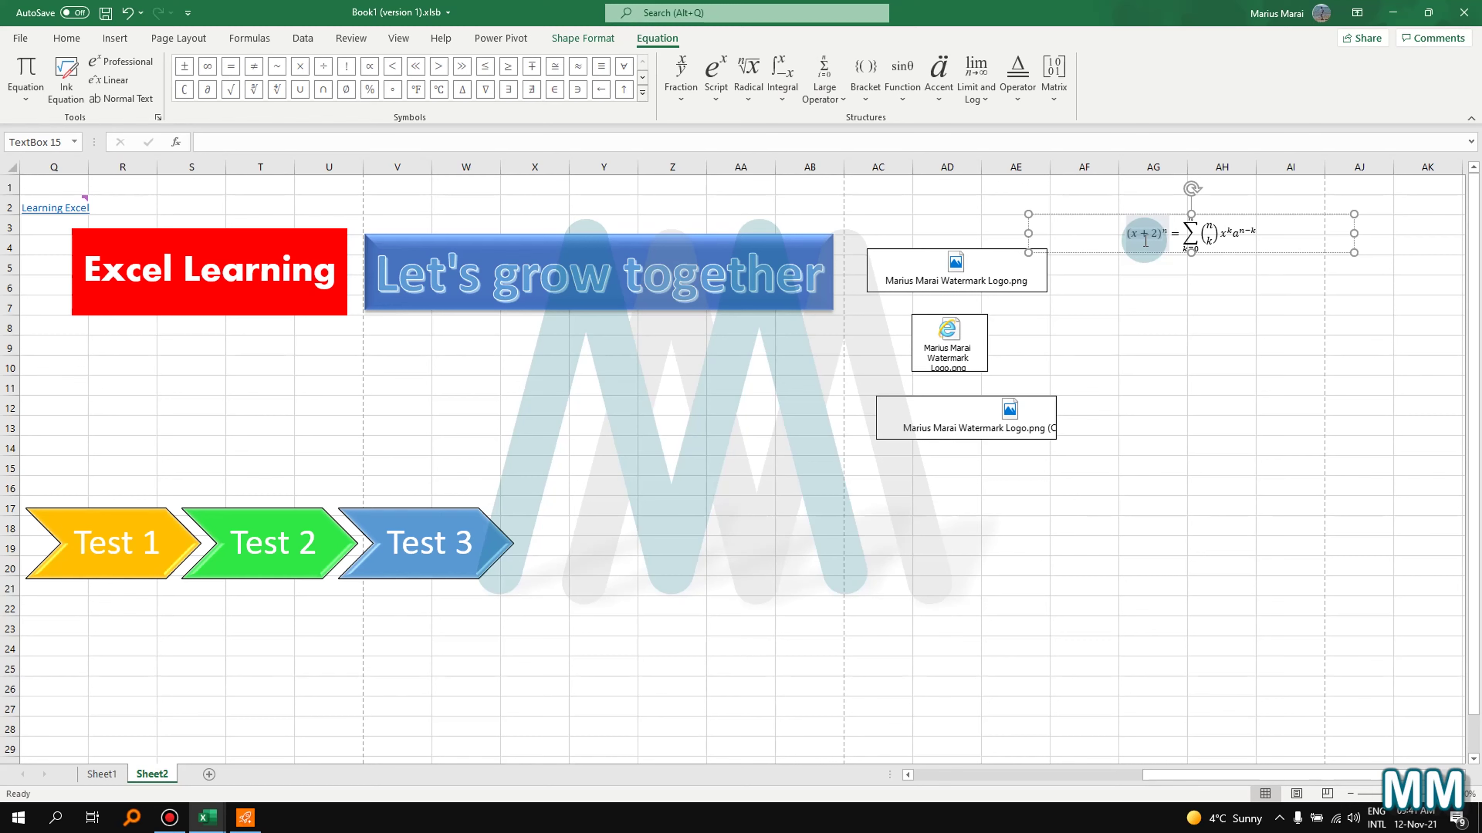
left_click_drag(1300, 374, 1299, 409)
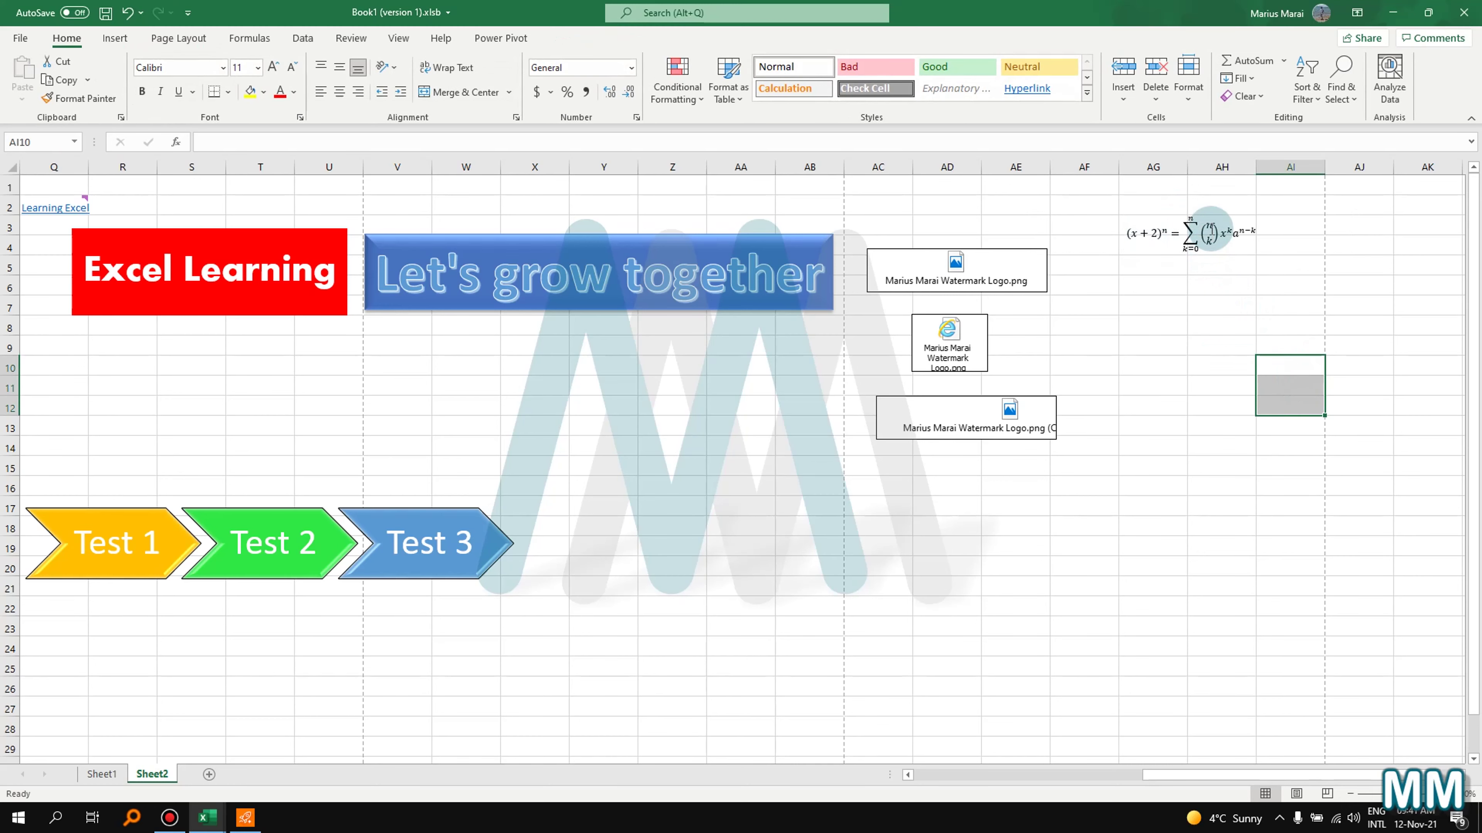
left_click(1209, 230)
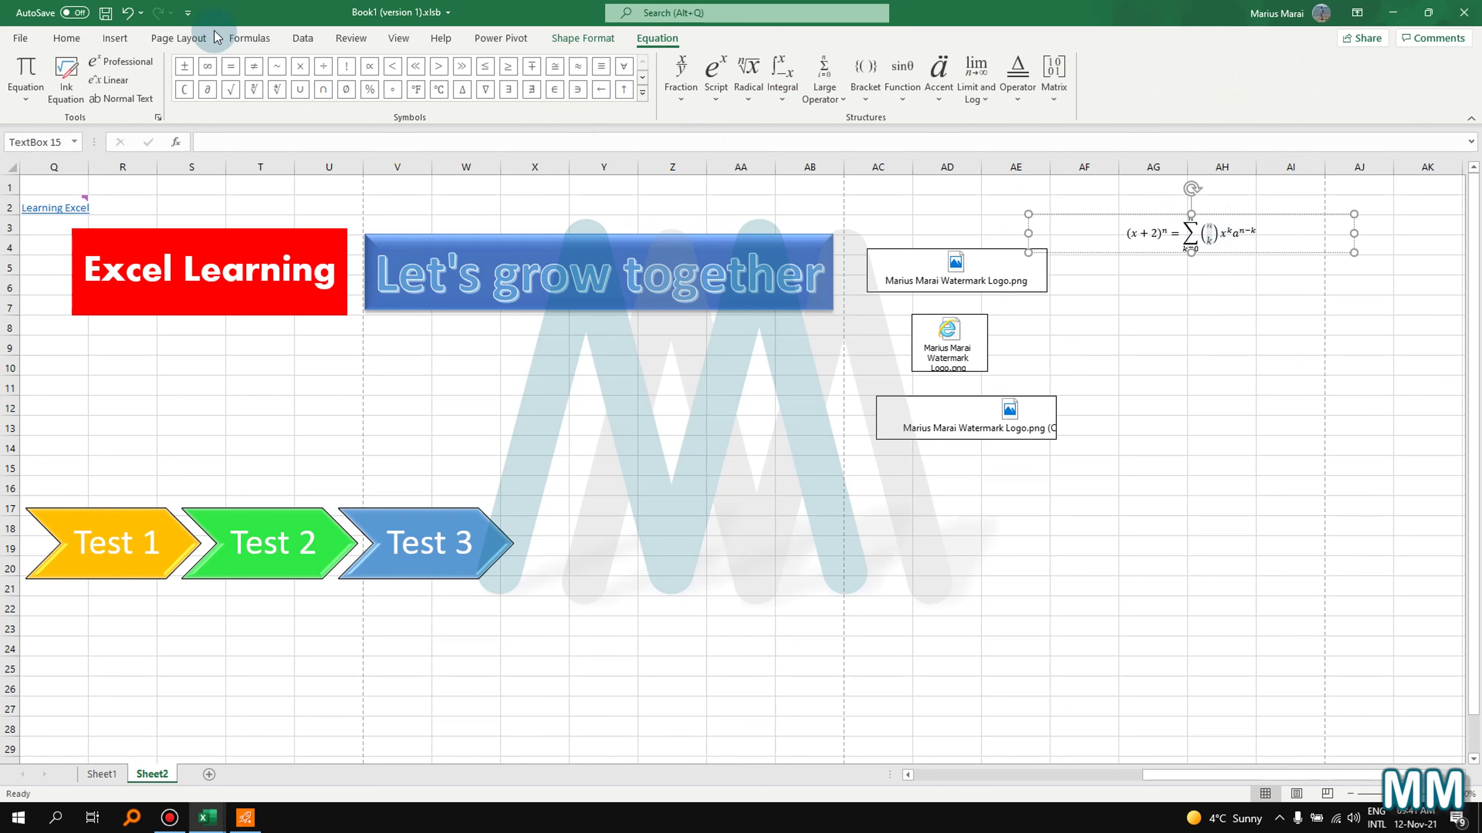
left_click(115, 39)
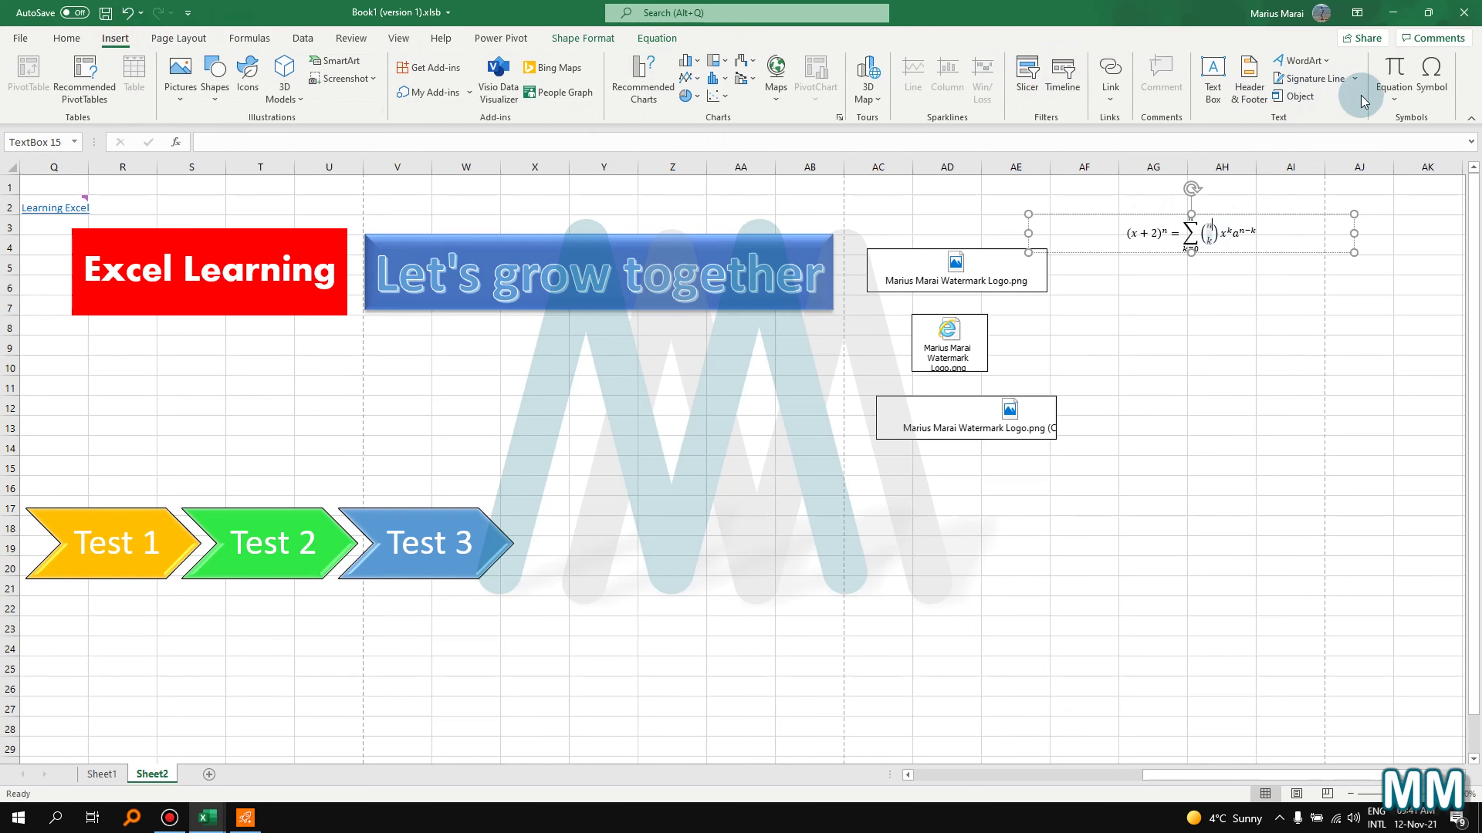
- Insert one Euro sign € into cell AJ16 from the Symbol dialog and commit it
left_click(1336, 488)
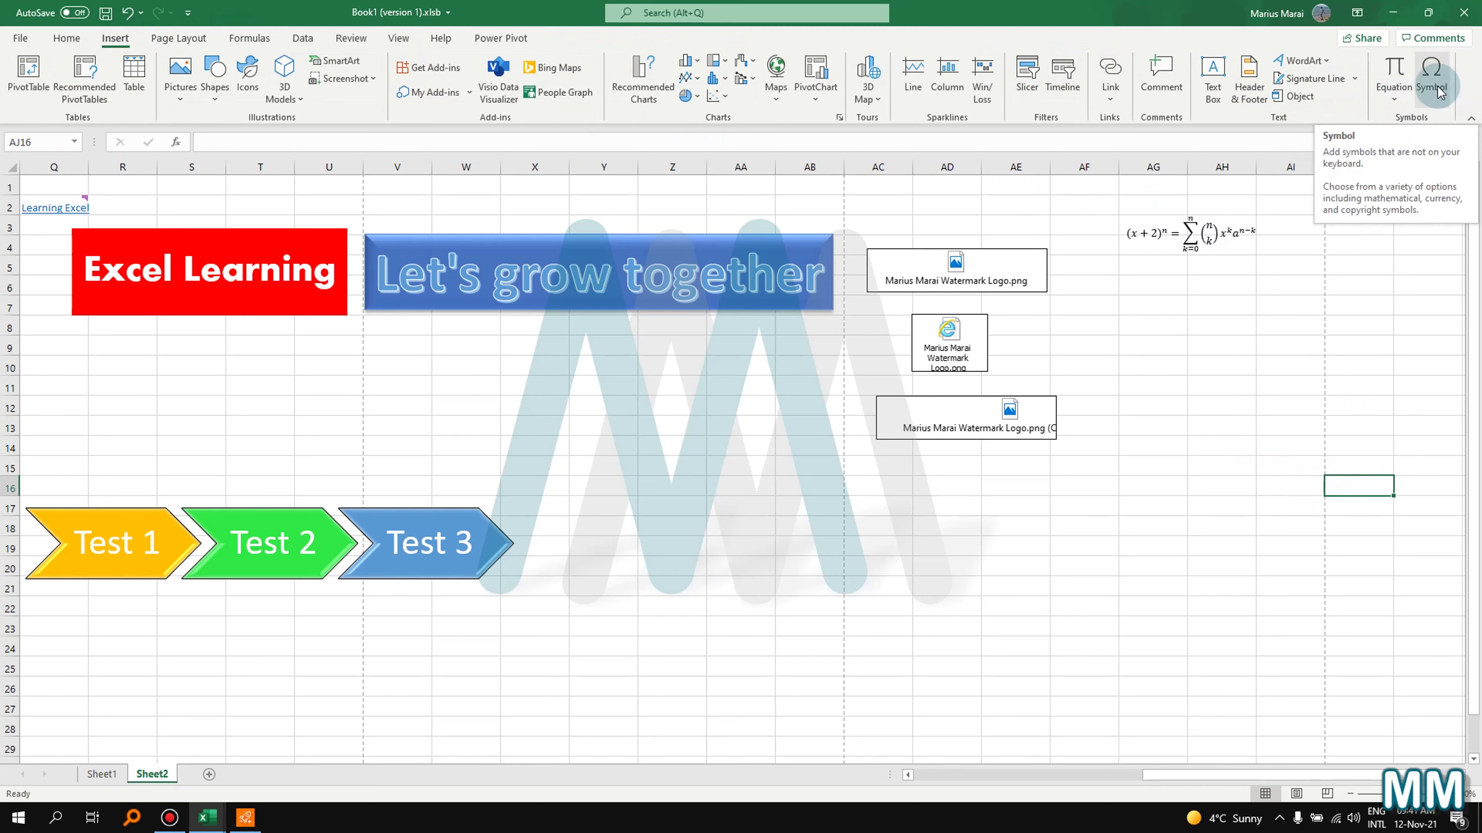
left_click(1432, 76)
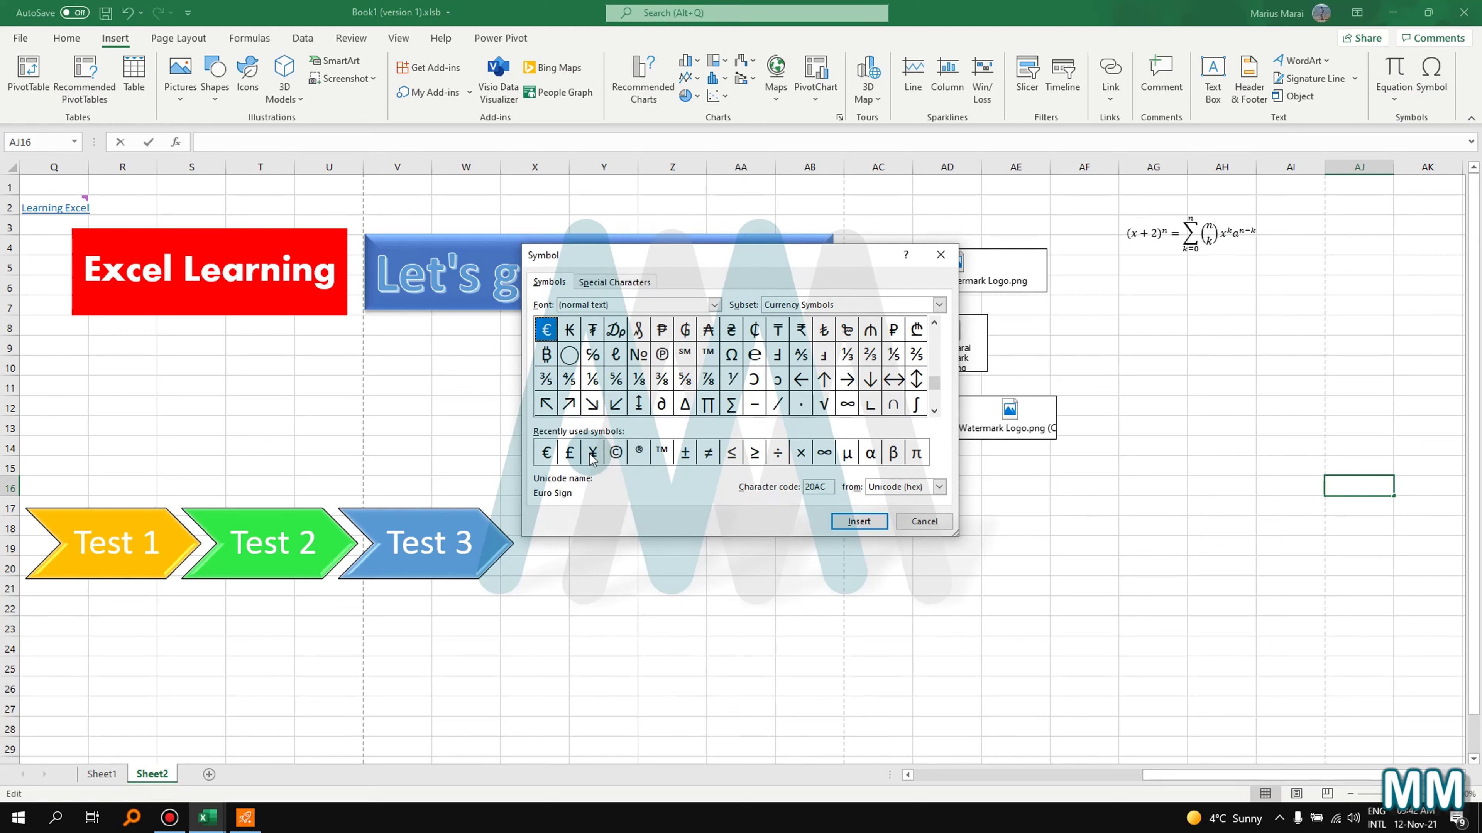
double_click(546, 451)
left_click(857, 521)
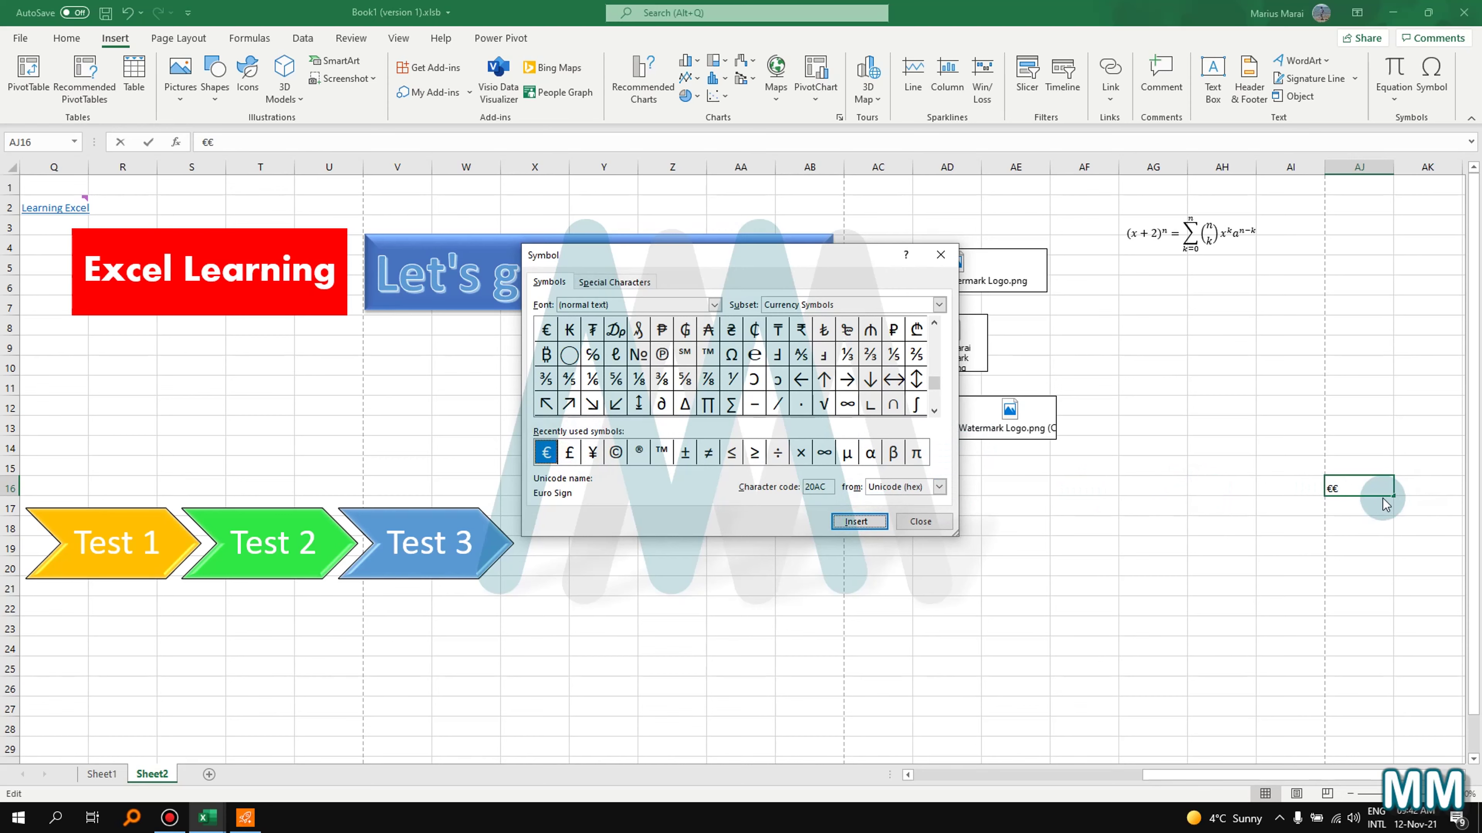
left_click(919, 521)
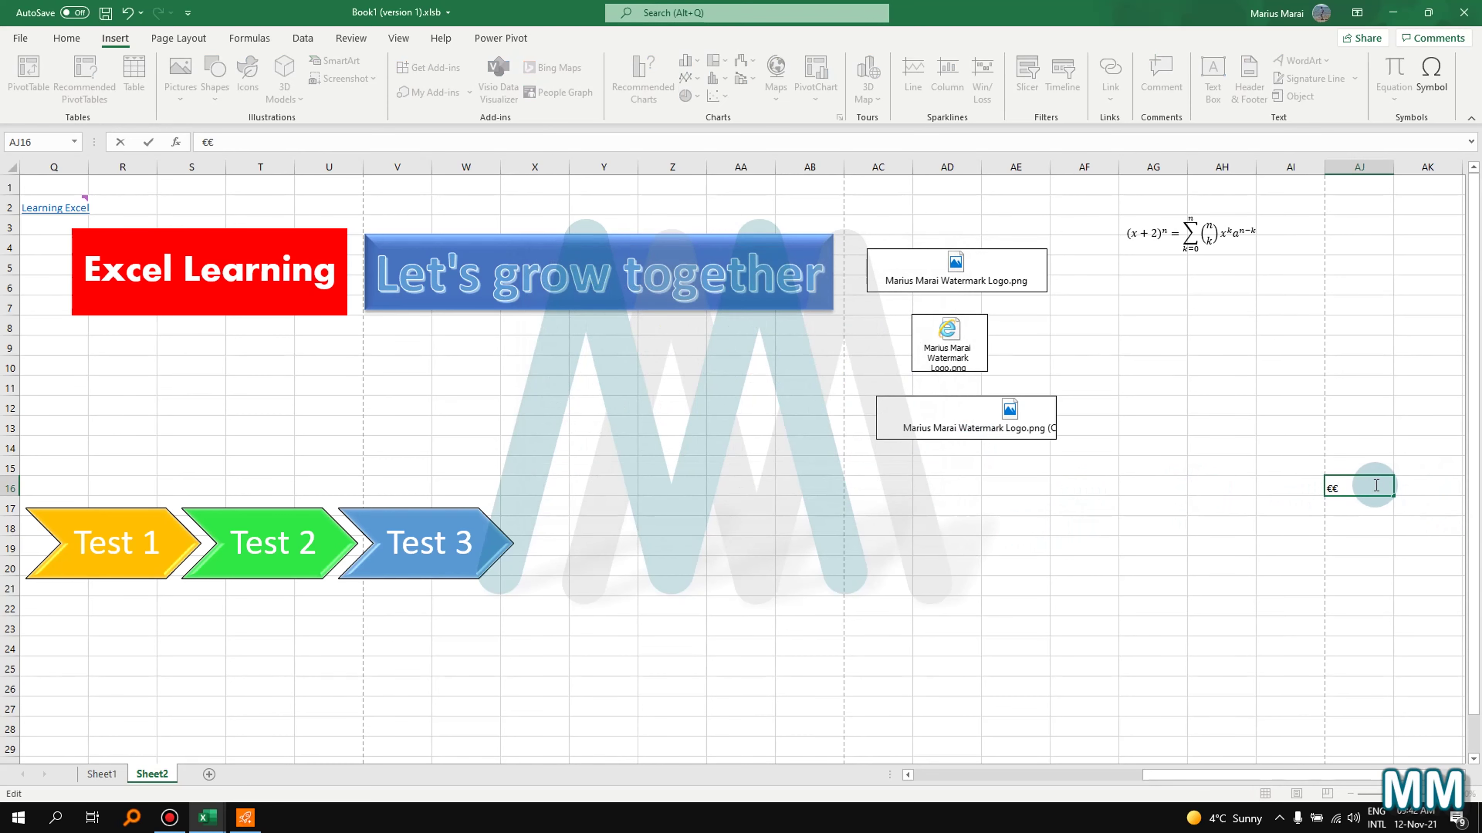
left_click(1367, 530)
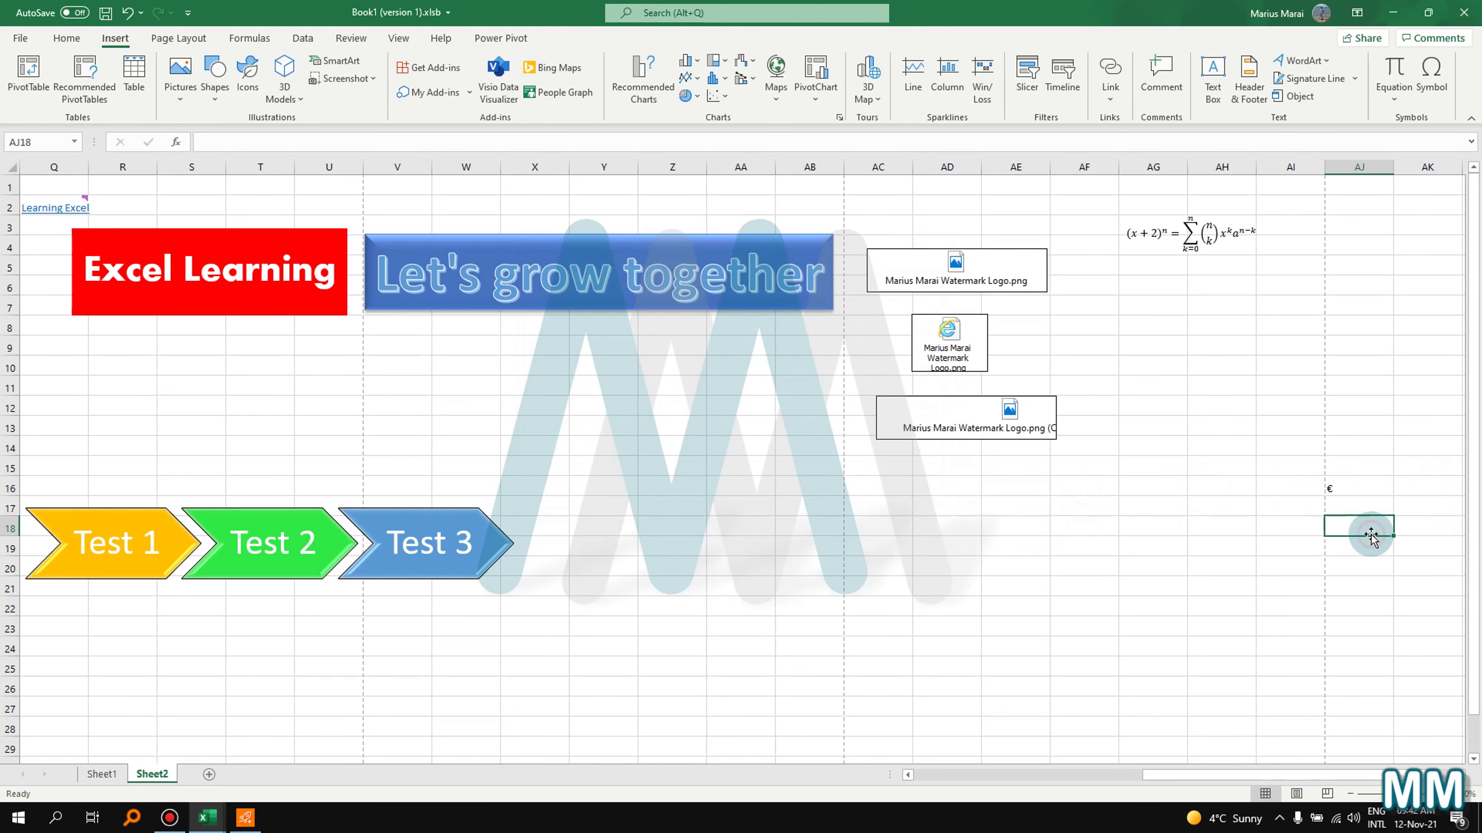
- Narrow column AJ to fit the € and enter 100 in cell AK16
left_click_drag(1393, 167, 1343, 168)
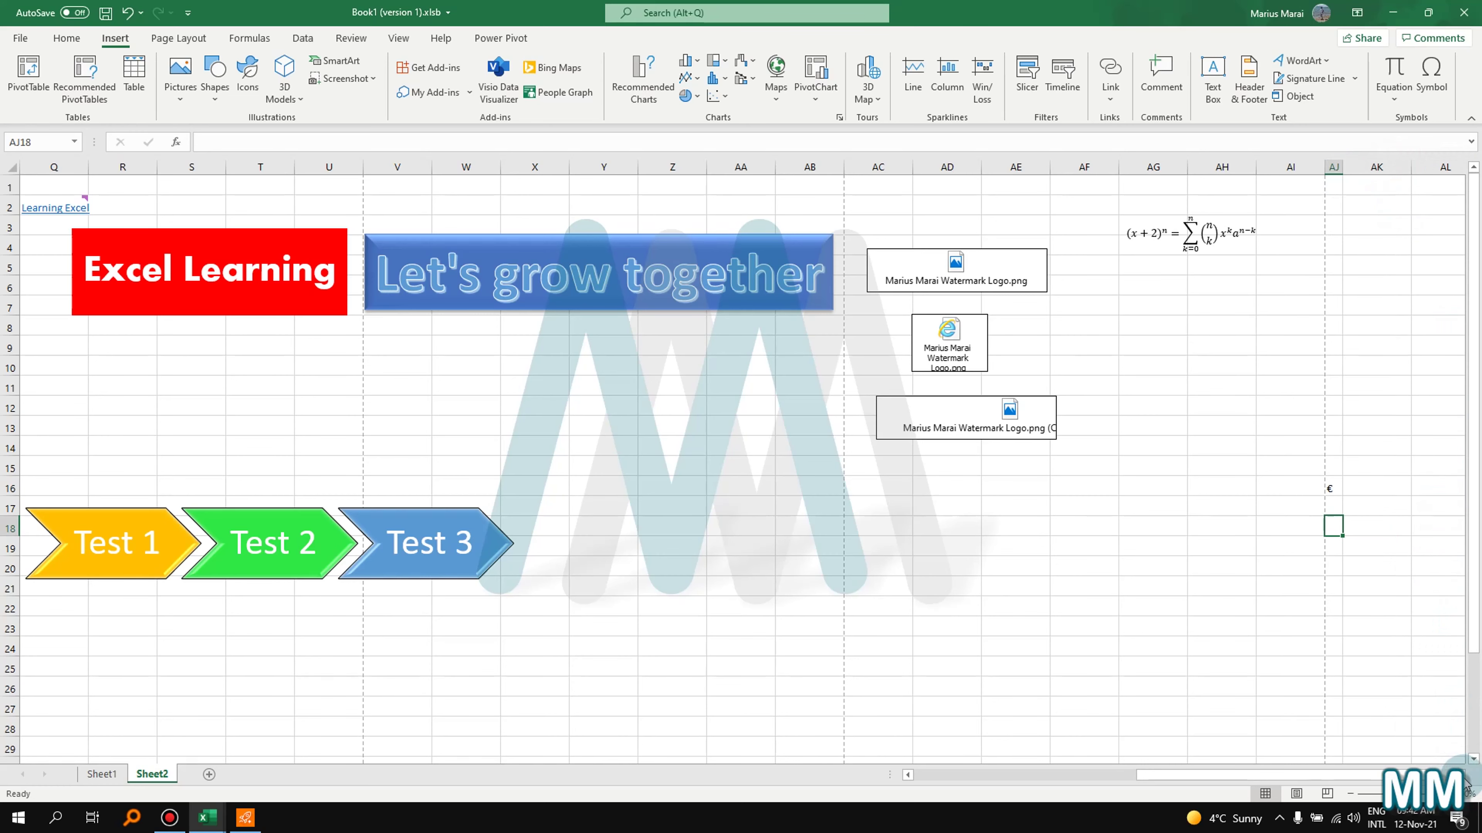
scroll(816, 467, "right", 4)
left_click(1105, 490)
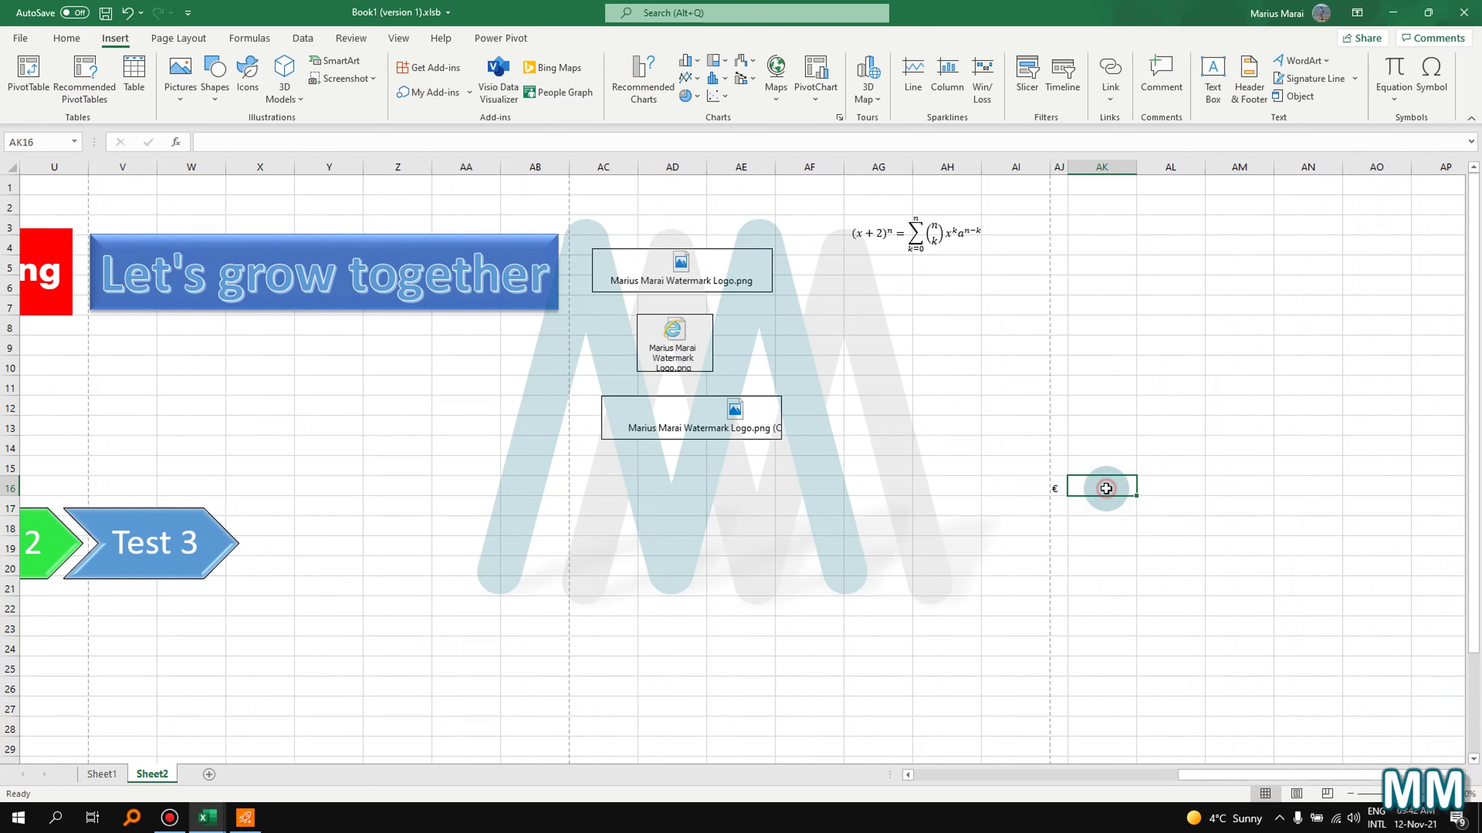
type("100")
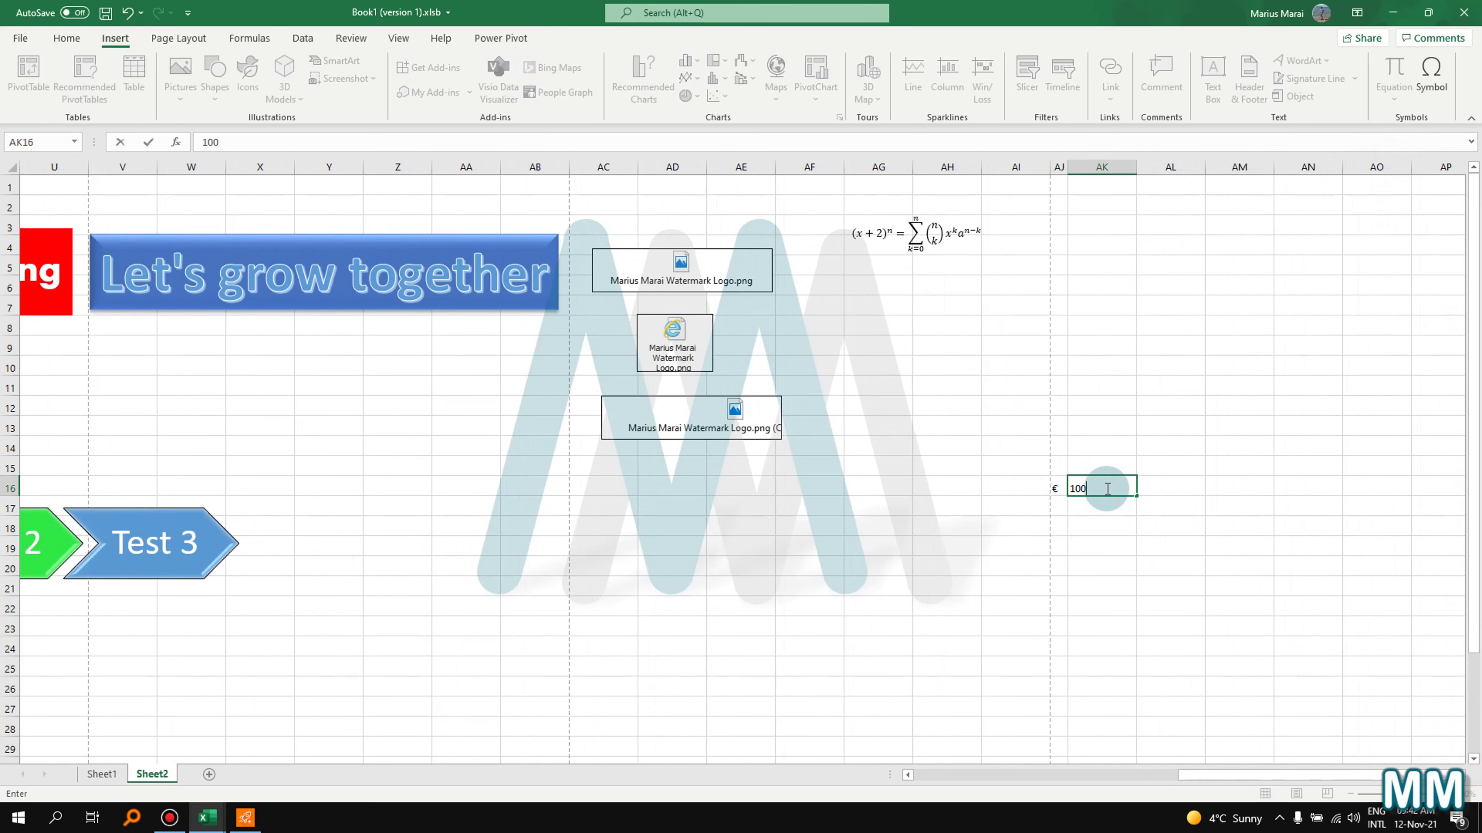
left_click(1135, 521)
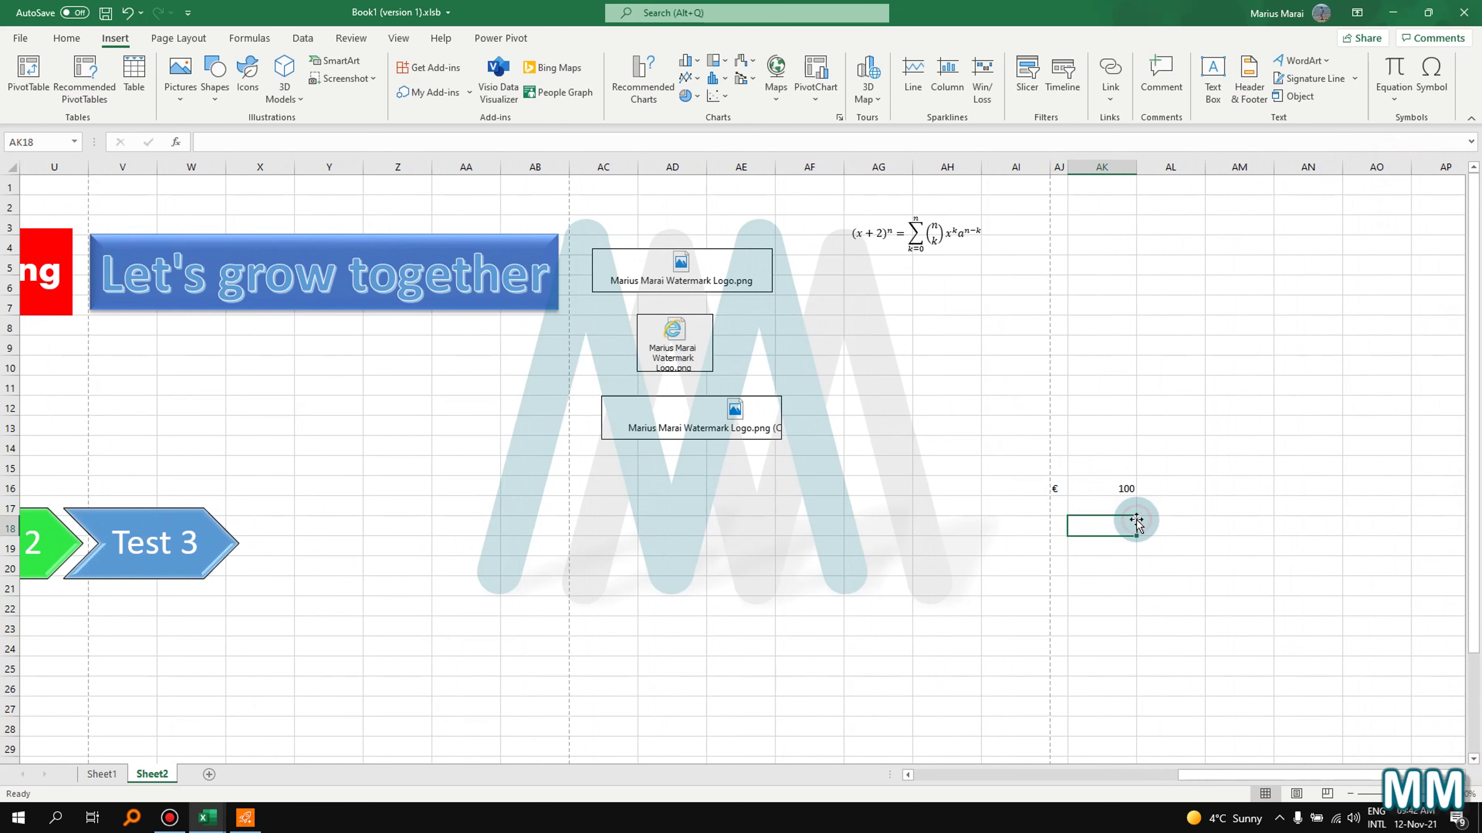
right_click(1122, 490)
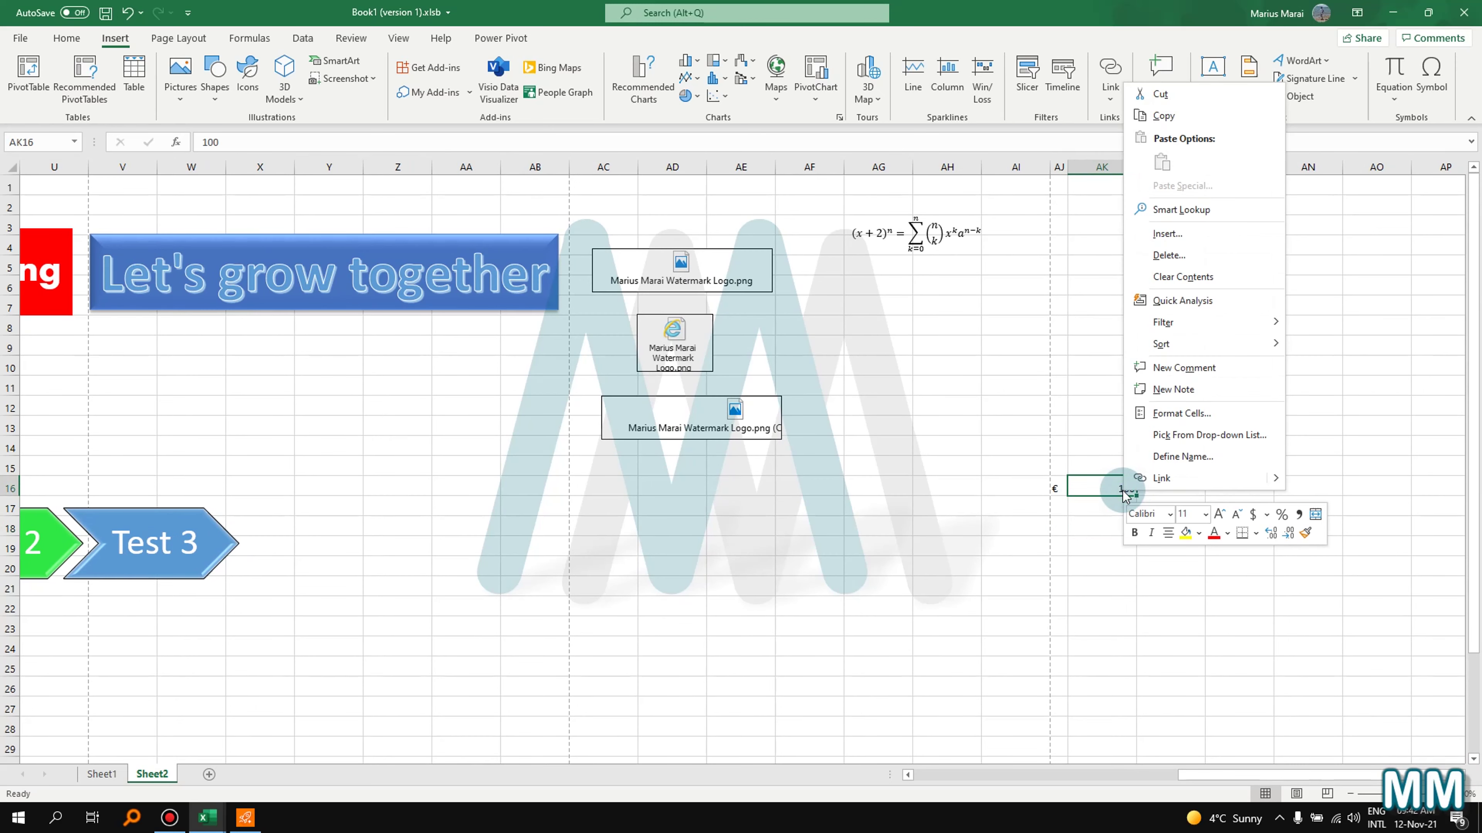
- Format AK16 as Currency with the € Euro symbol, 0 decimals and red negatives
left_click(1175, 415)
left_click(1027, 312)
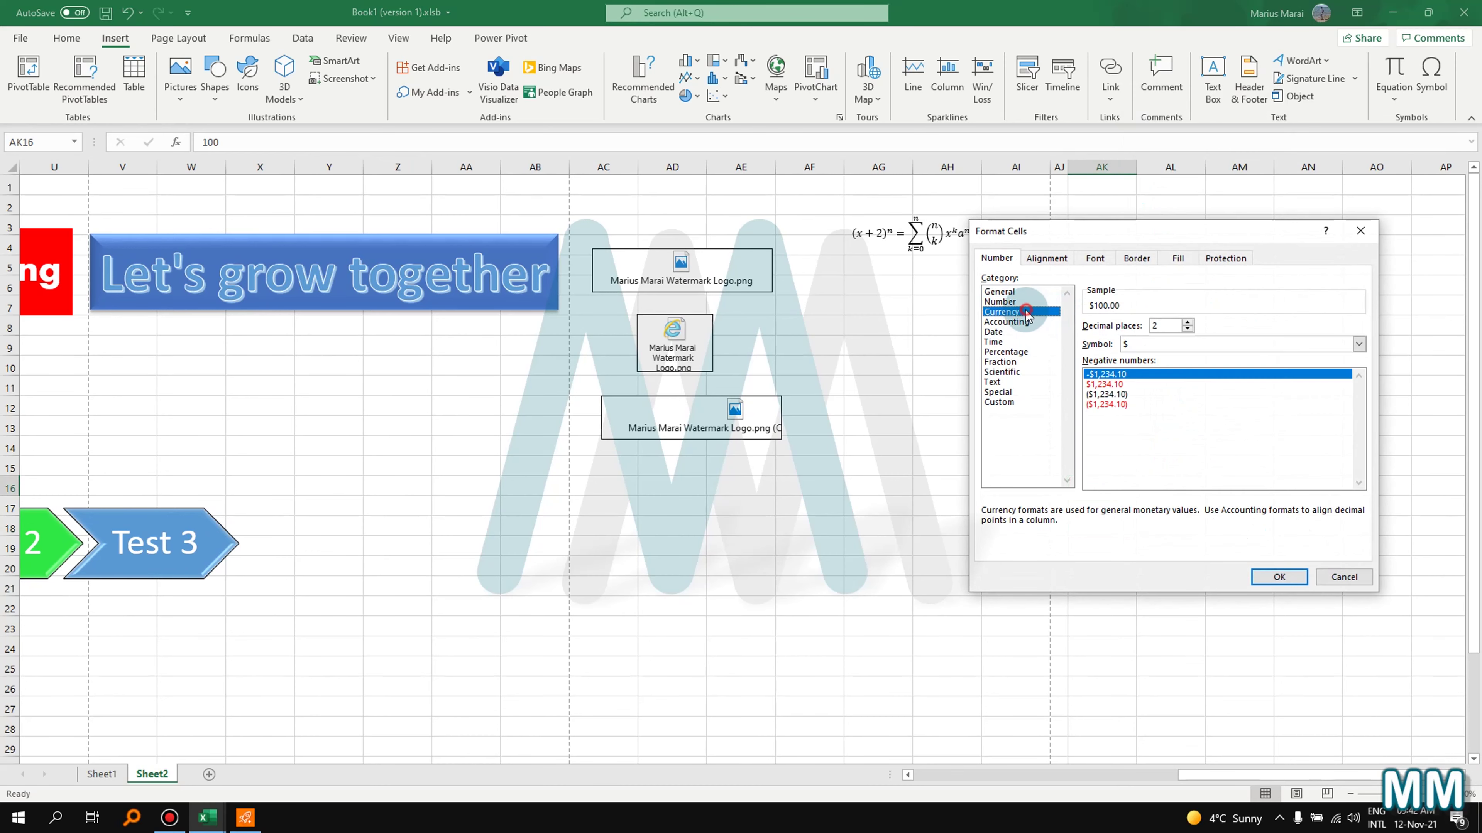
left_click(1152, 344)
scroll(1242, 443, "down", 10)
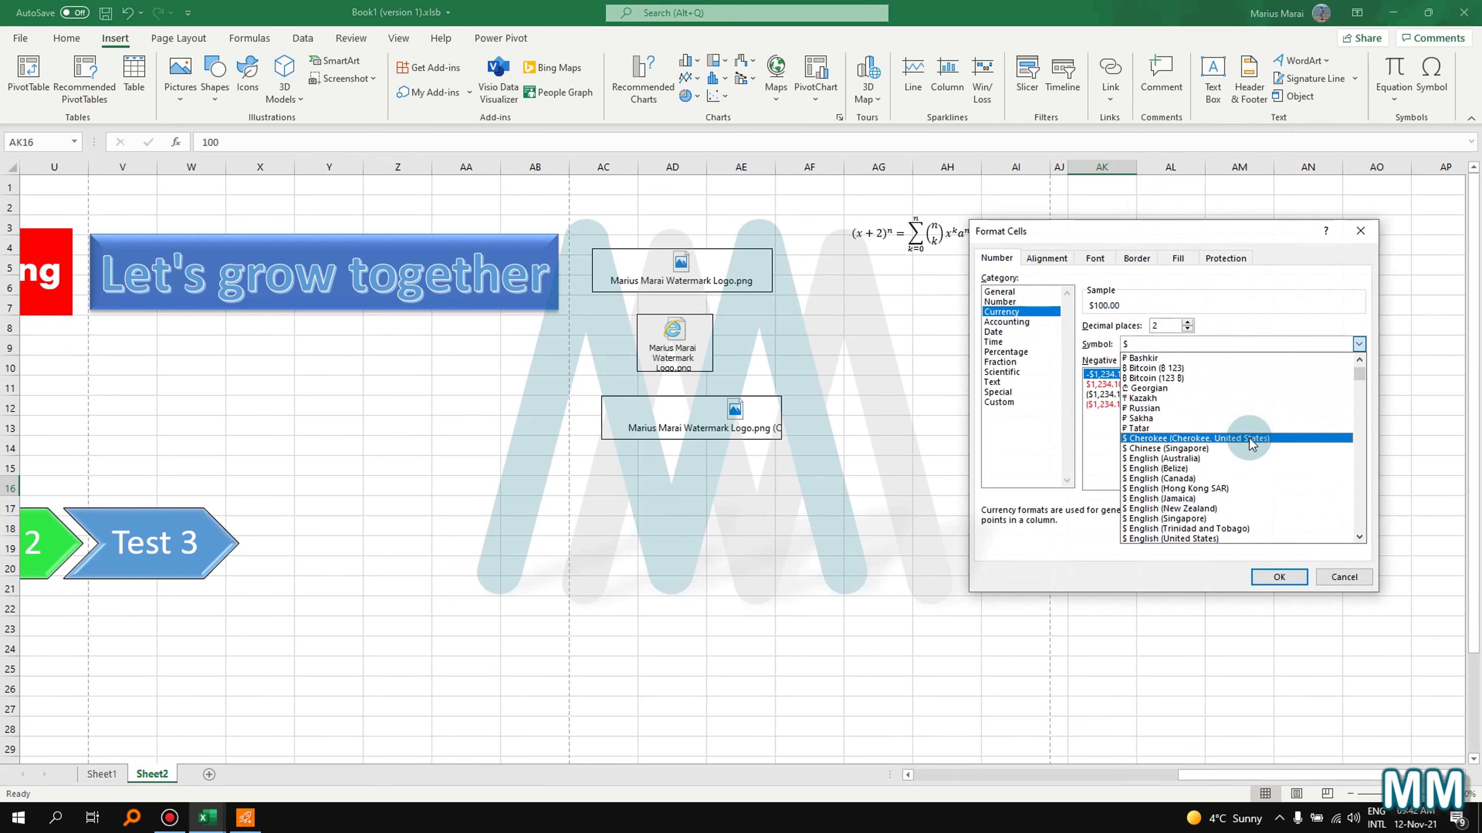
scroll(1250, 461, "down", 10)
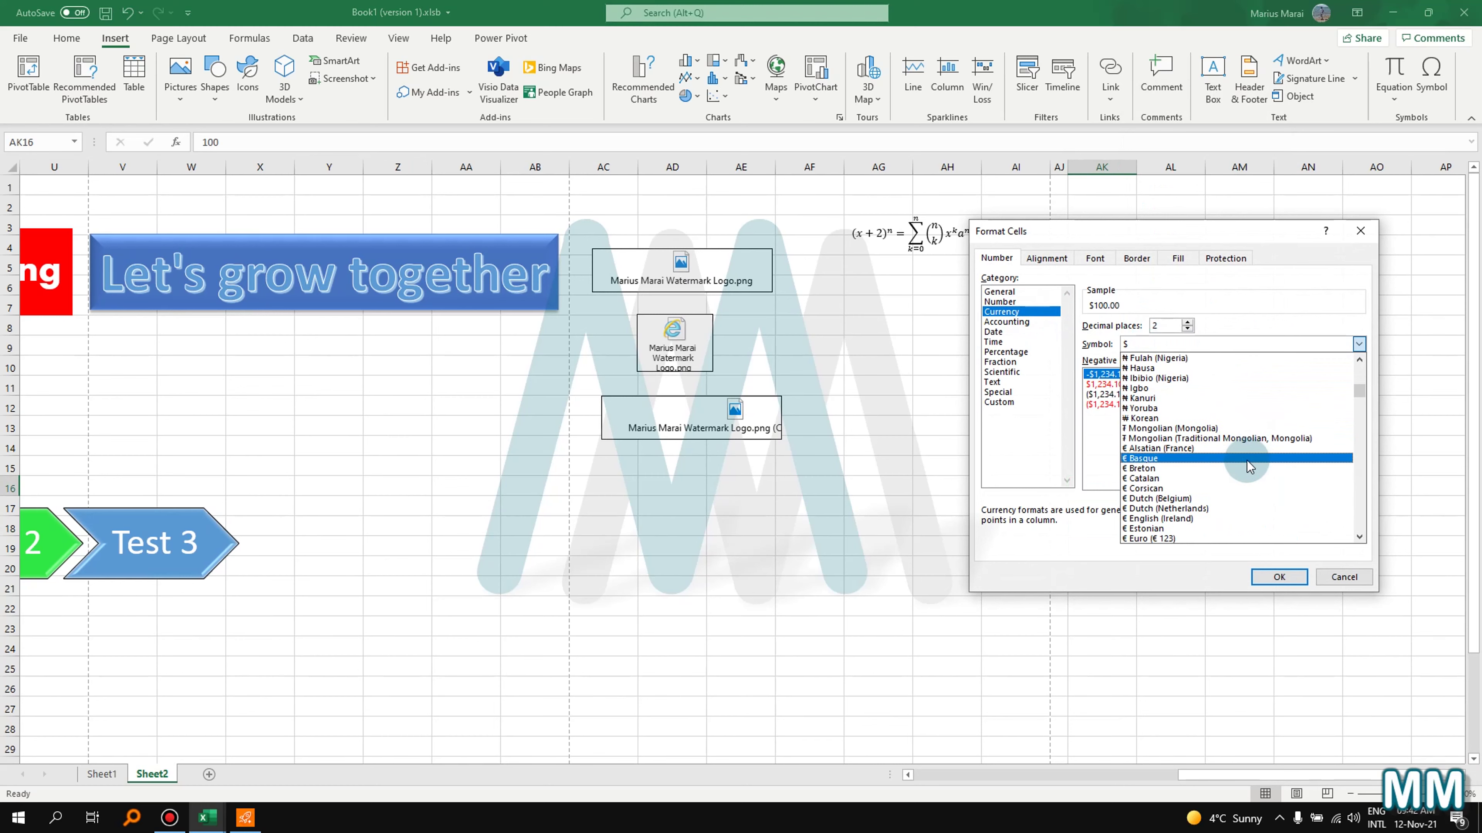
left_click(1175, 429)
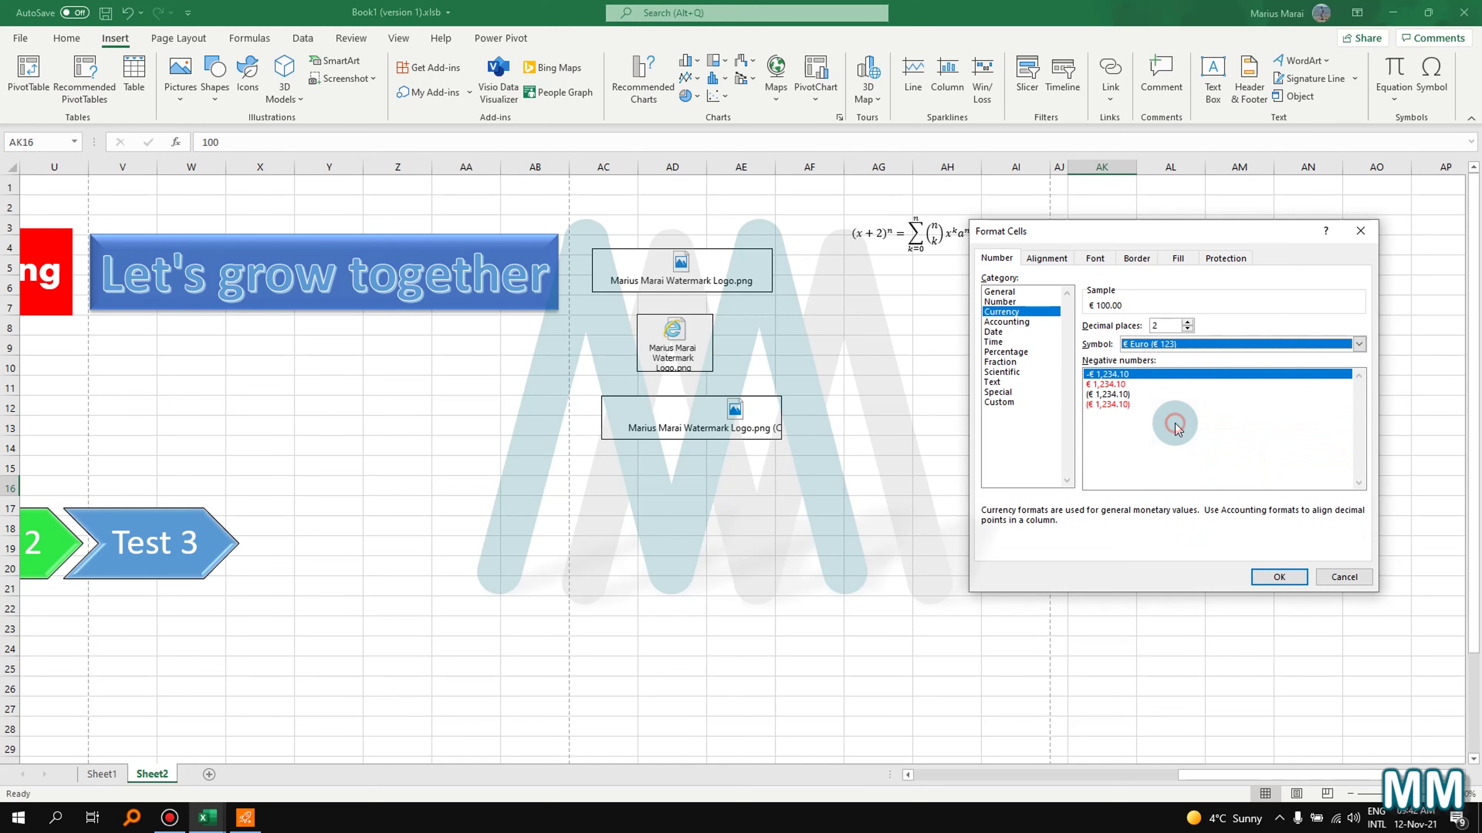
left_click(1158, 384)
left_click(1187, 329)
left_click(1187, 330)
left_click(1280, 577)
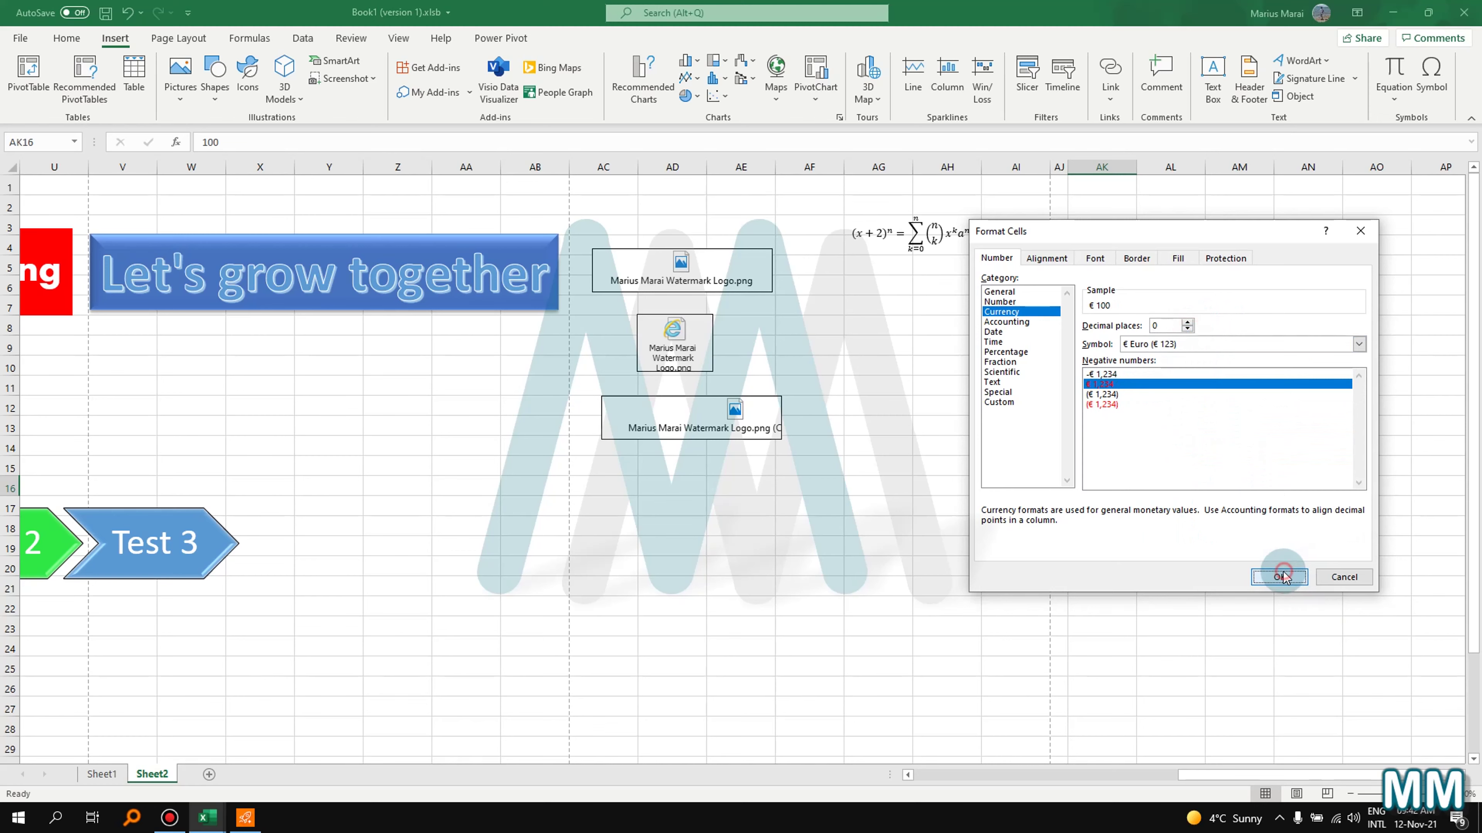
left_click(1101, 487)
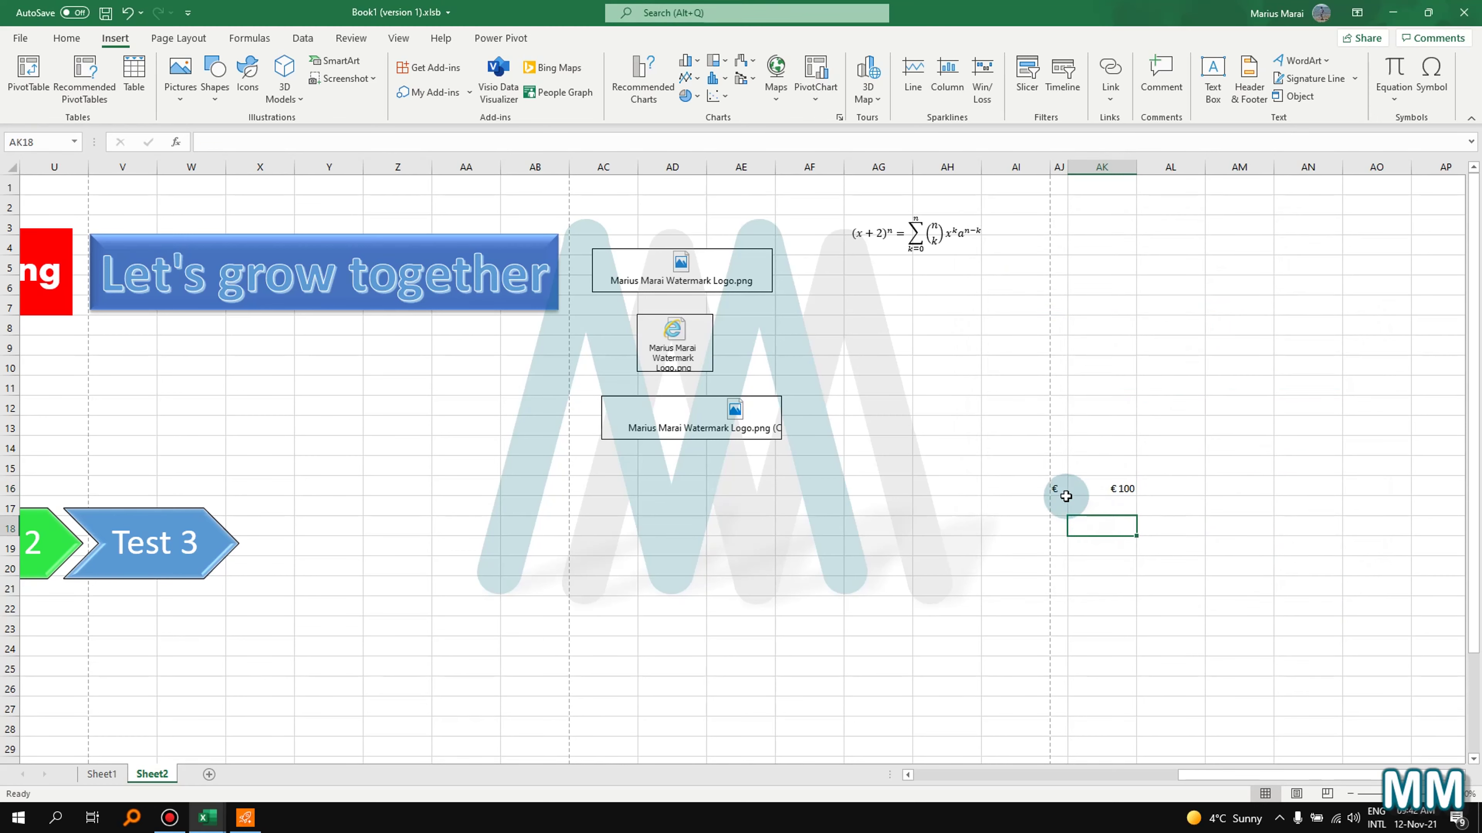
- Enter a plain 100 in cell AL16
left_click(1146, 483)
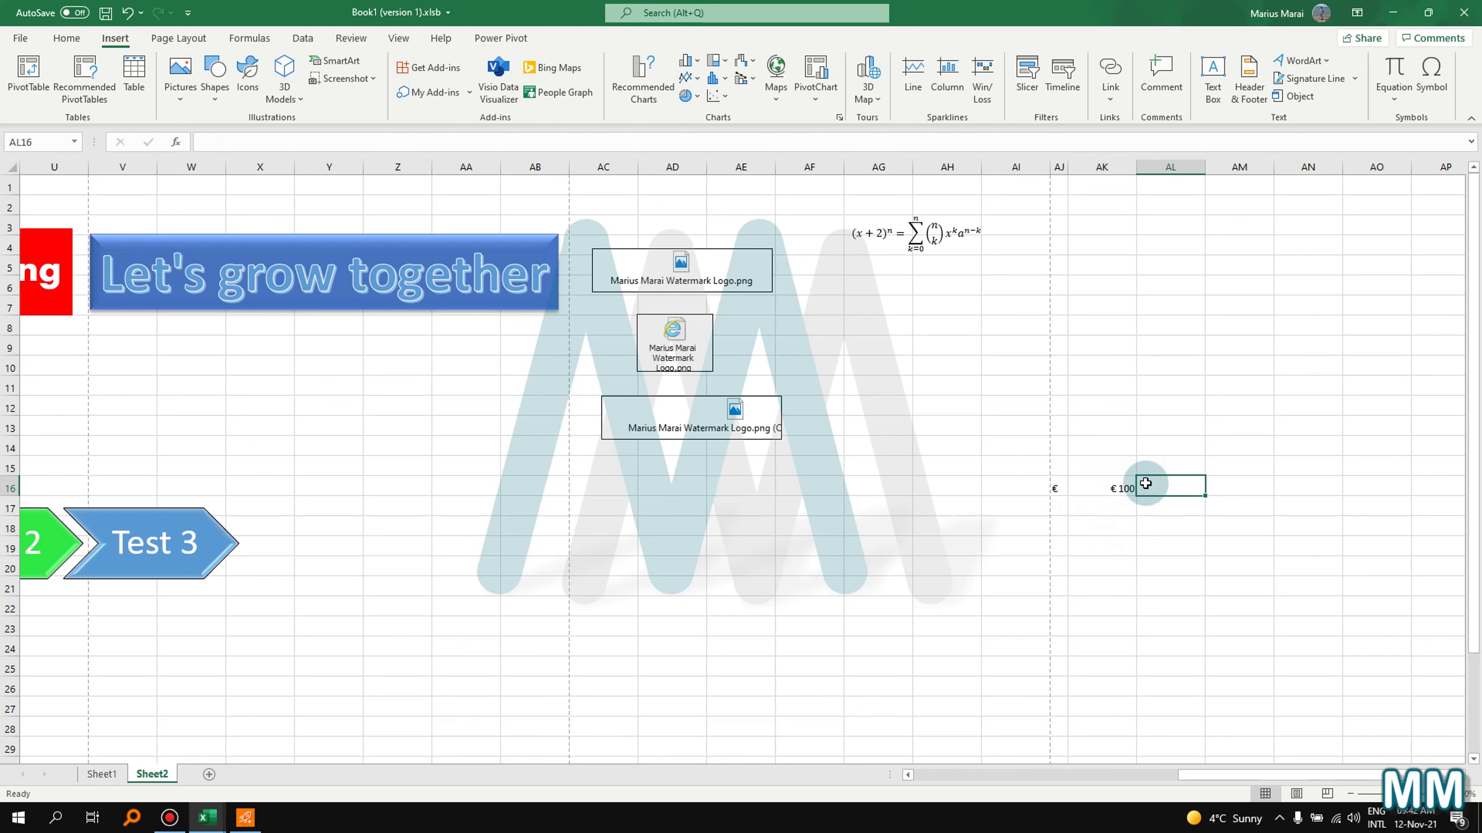
type("100")
left_click(1118, 589)
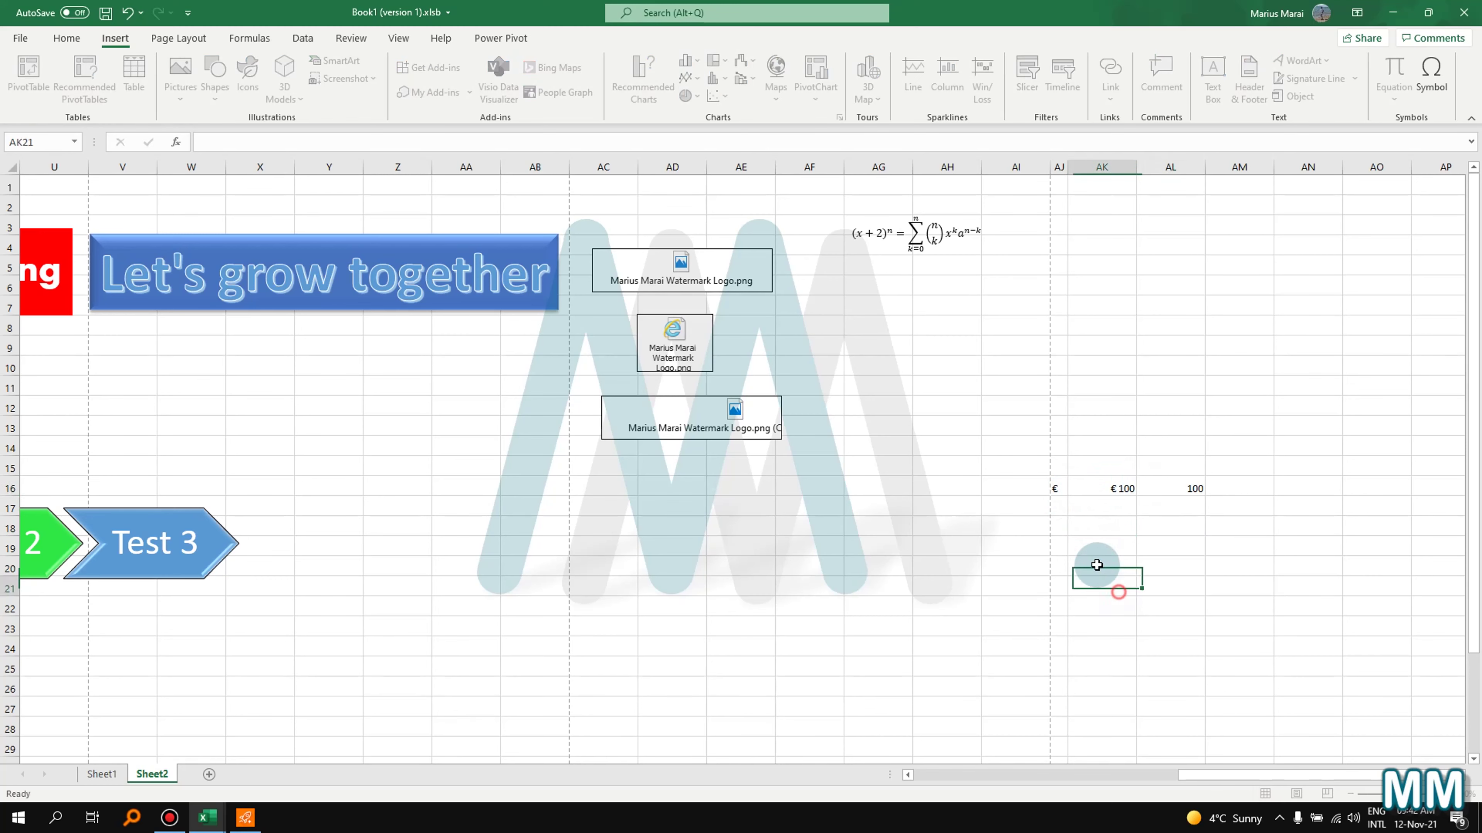
- Delete column AK so the plain 100 sits in AK16 beside the Euro sign
left_click(1057, 489)
right_click(1105, 156)
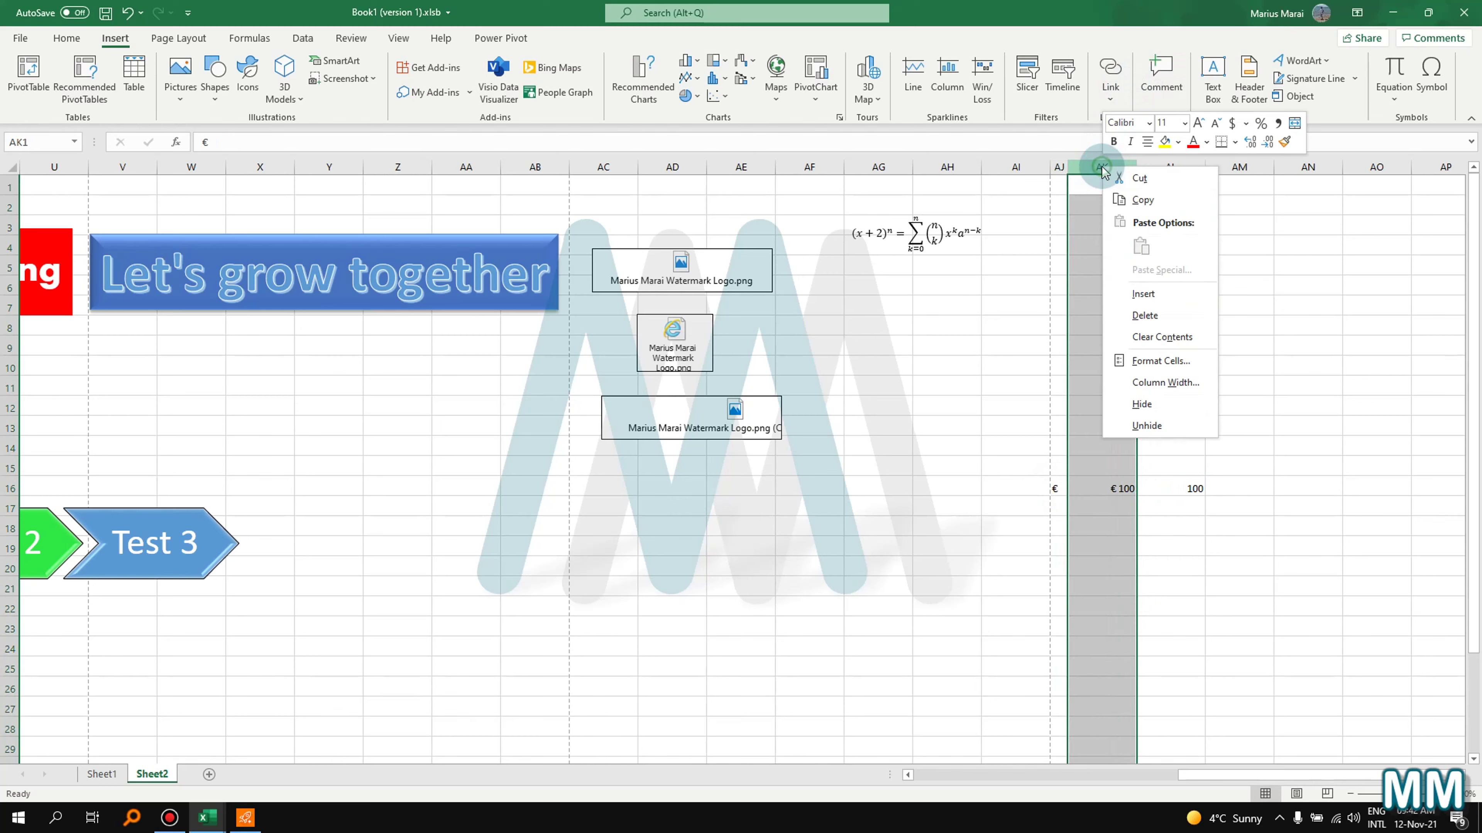
left_click(1120, 310)
left_click(1263, 445)
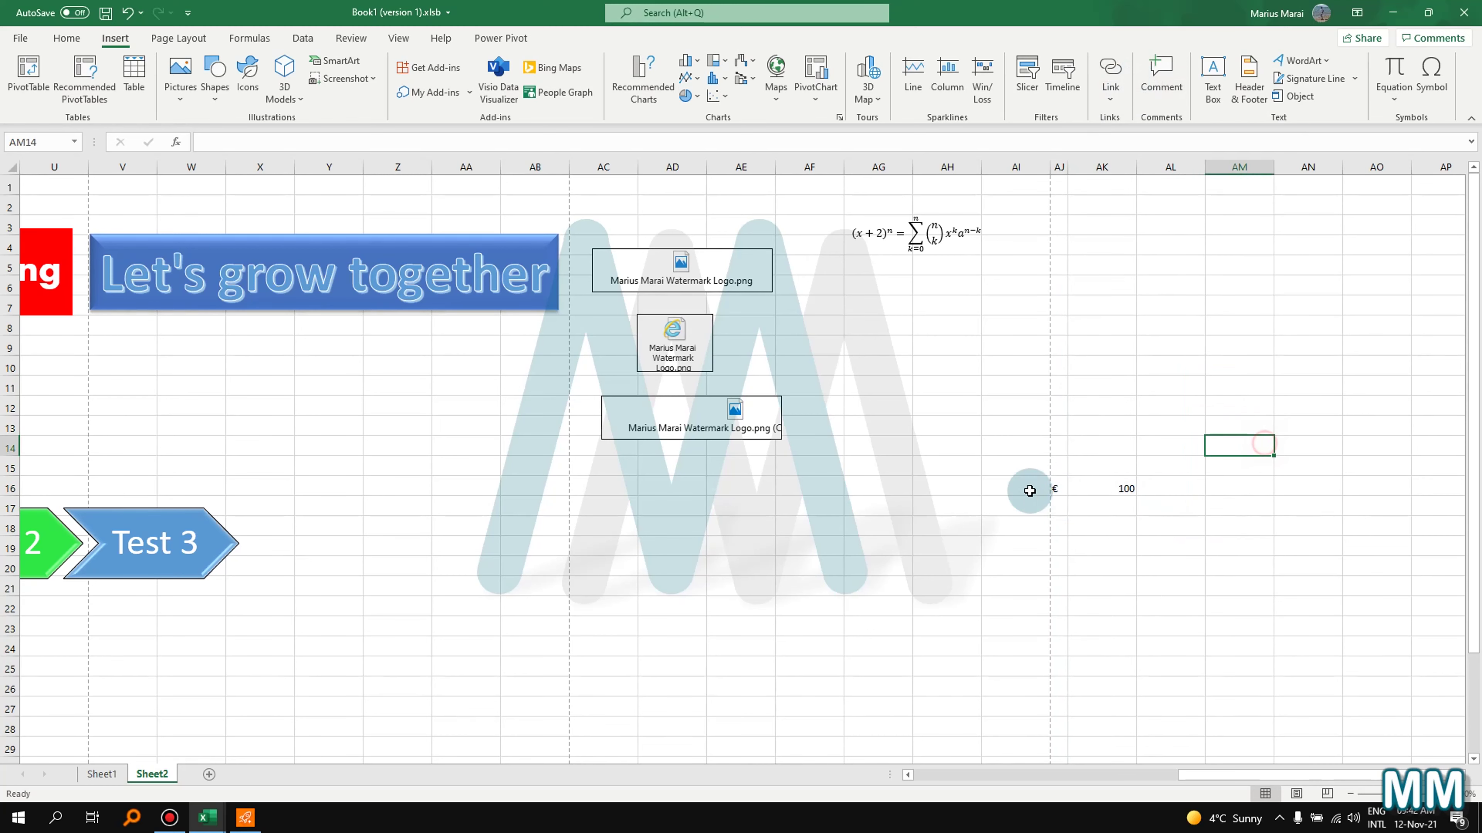
left_click(1057, 488)
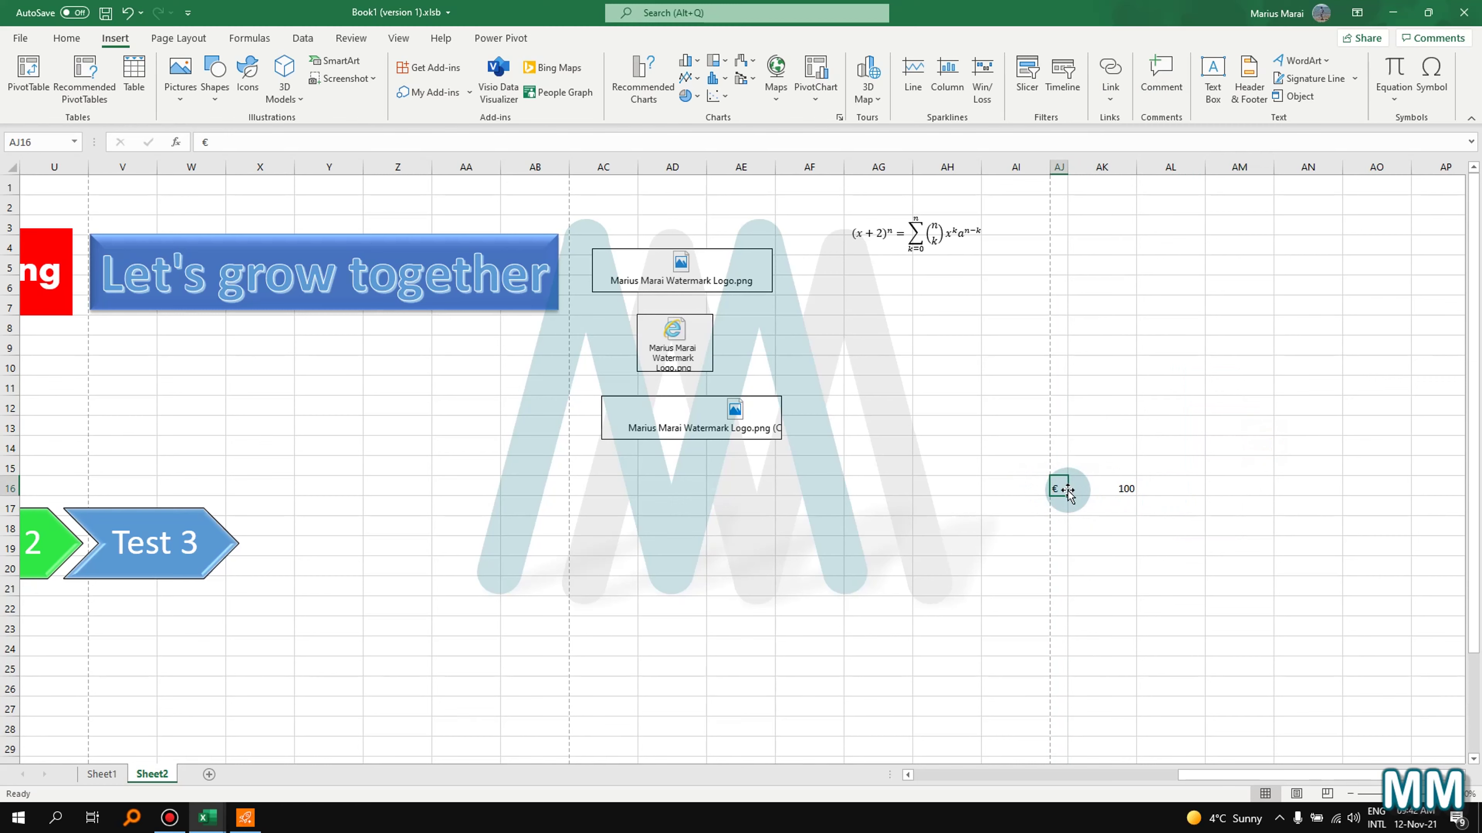
left_click(1126, 491)
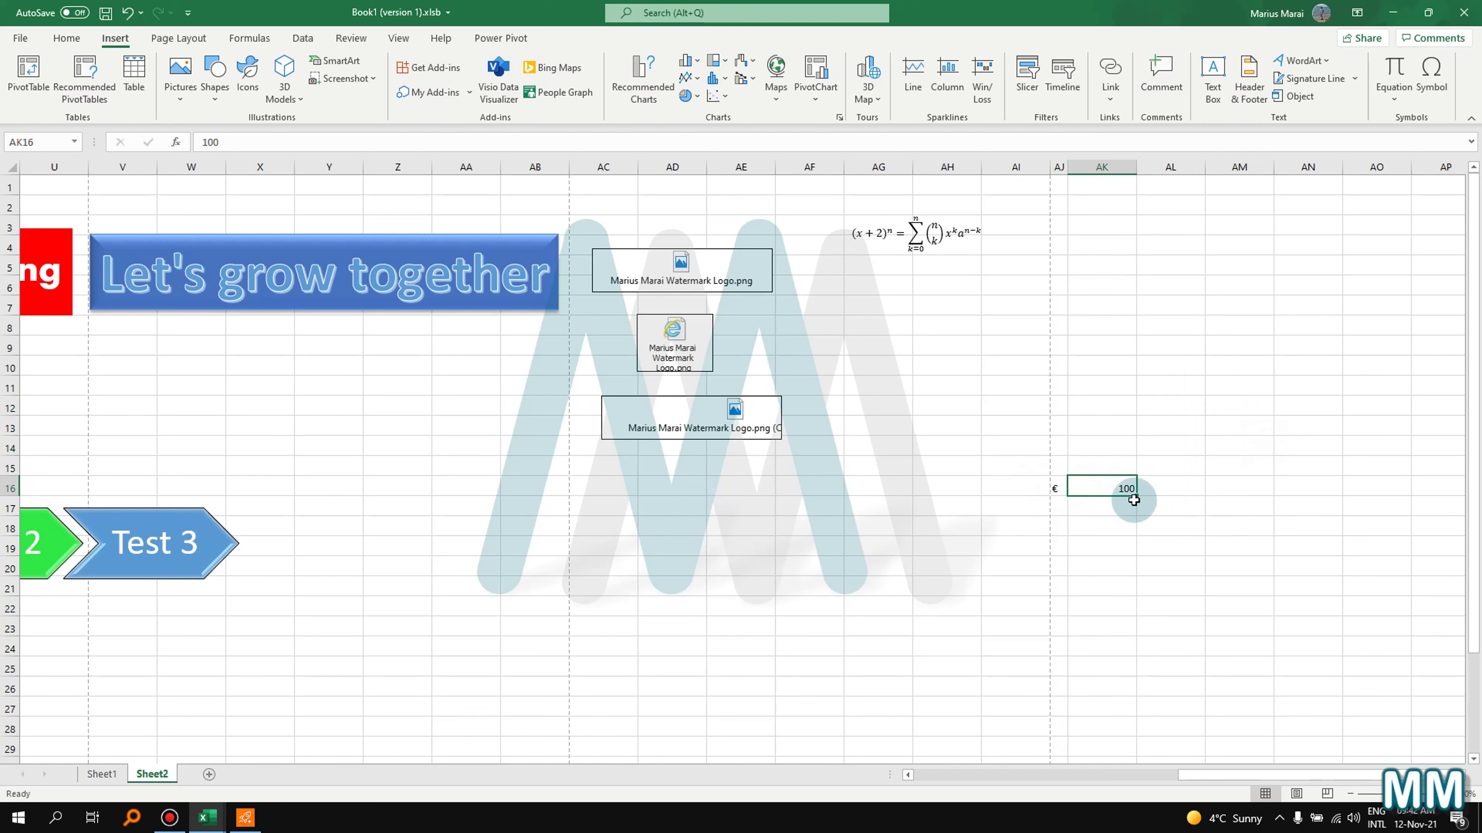
left_click(1106, 642)
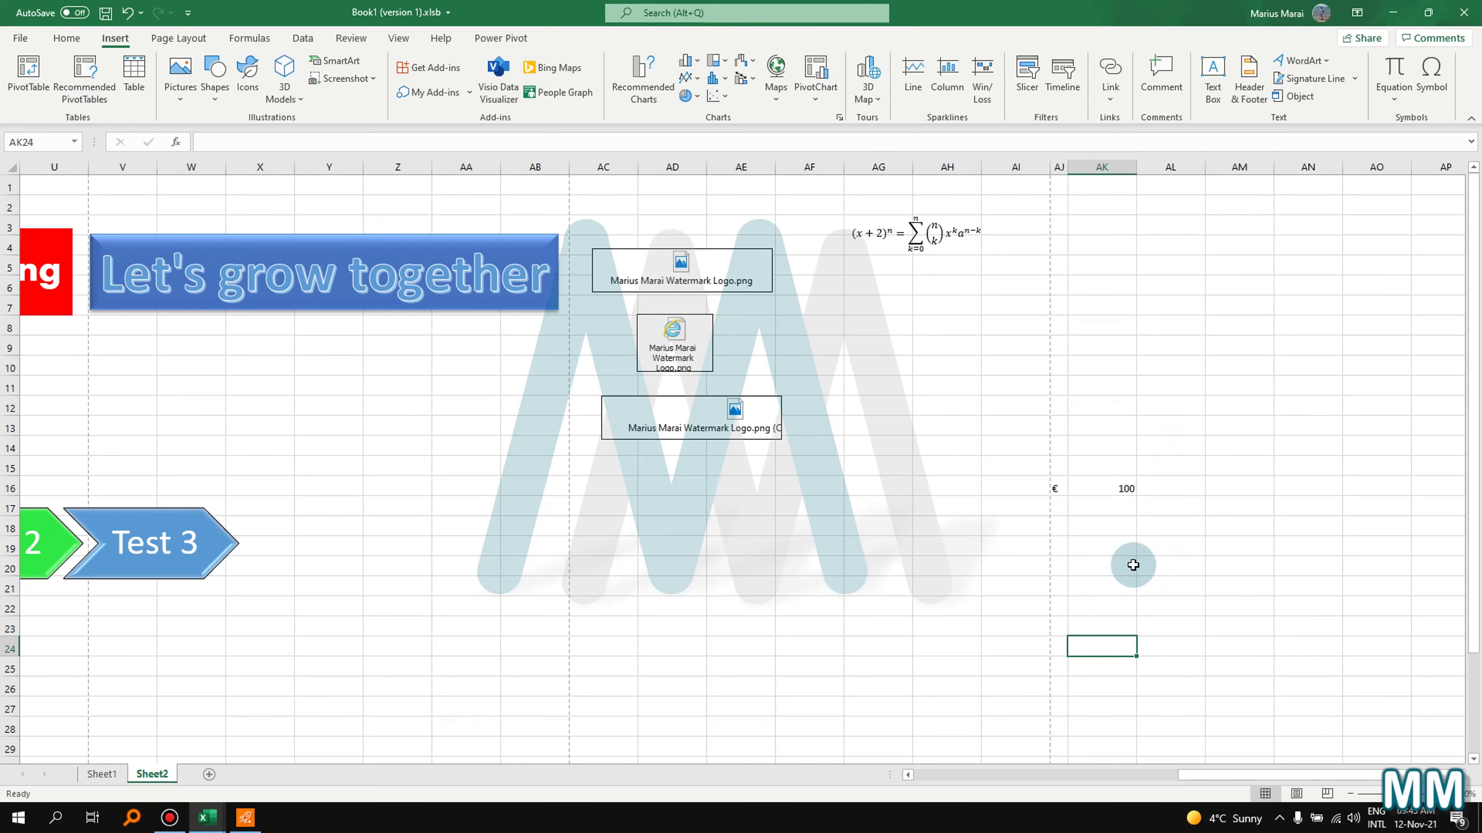
left_click(1057, 651)
- Scroll back to column A to show the Sum of Sales pivot table
left_click_drag(1271, 774, 483, 711)
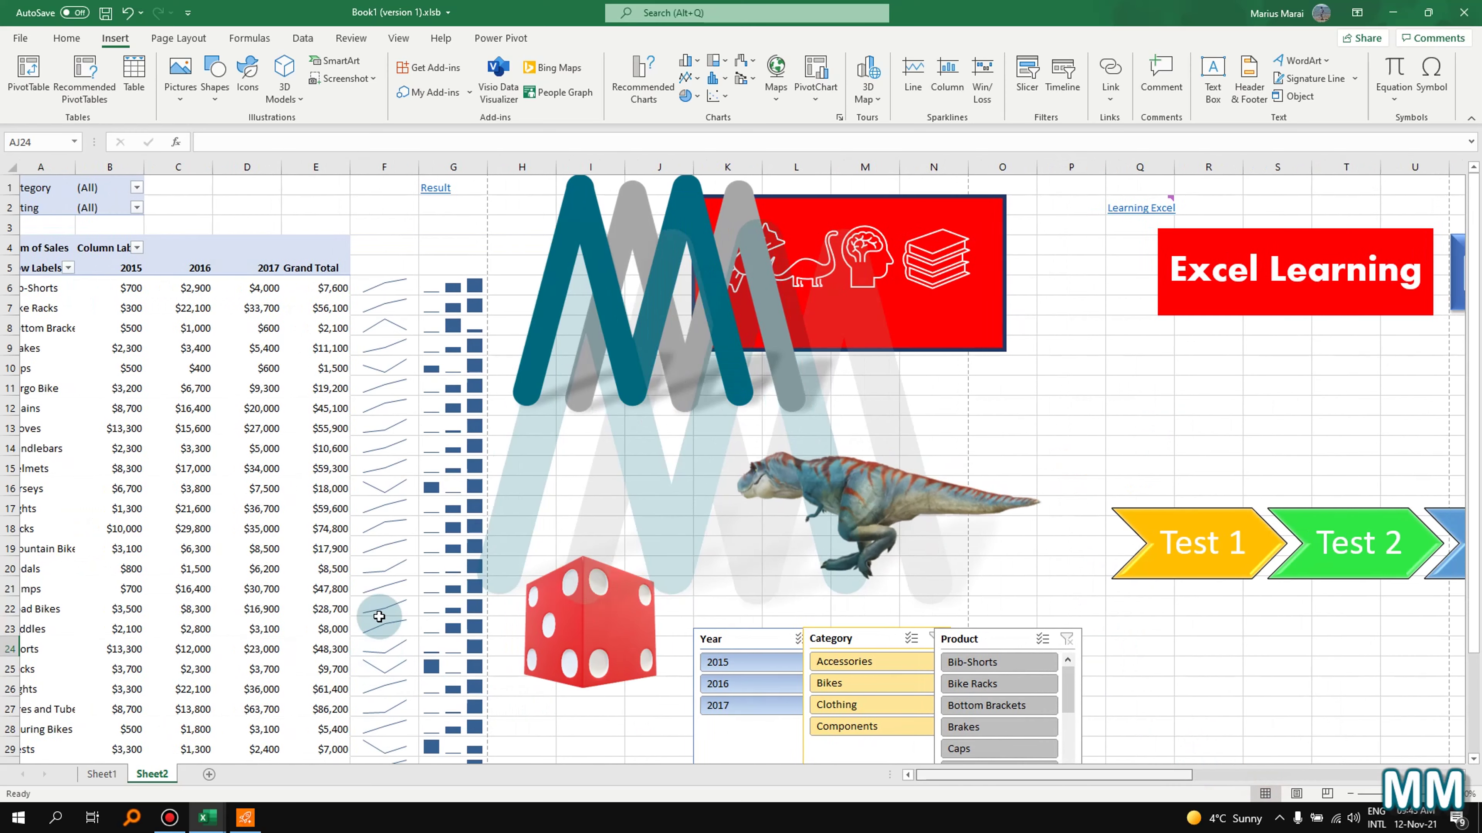
mouse_move(249, 323)
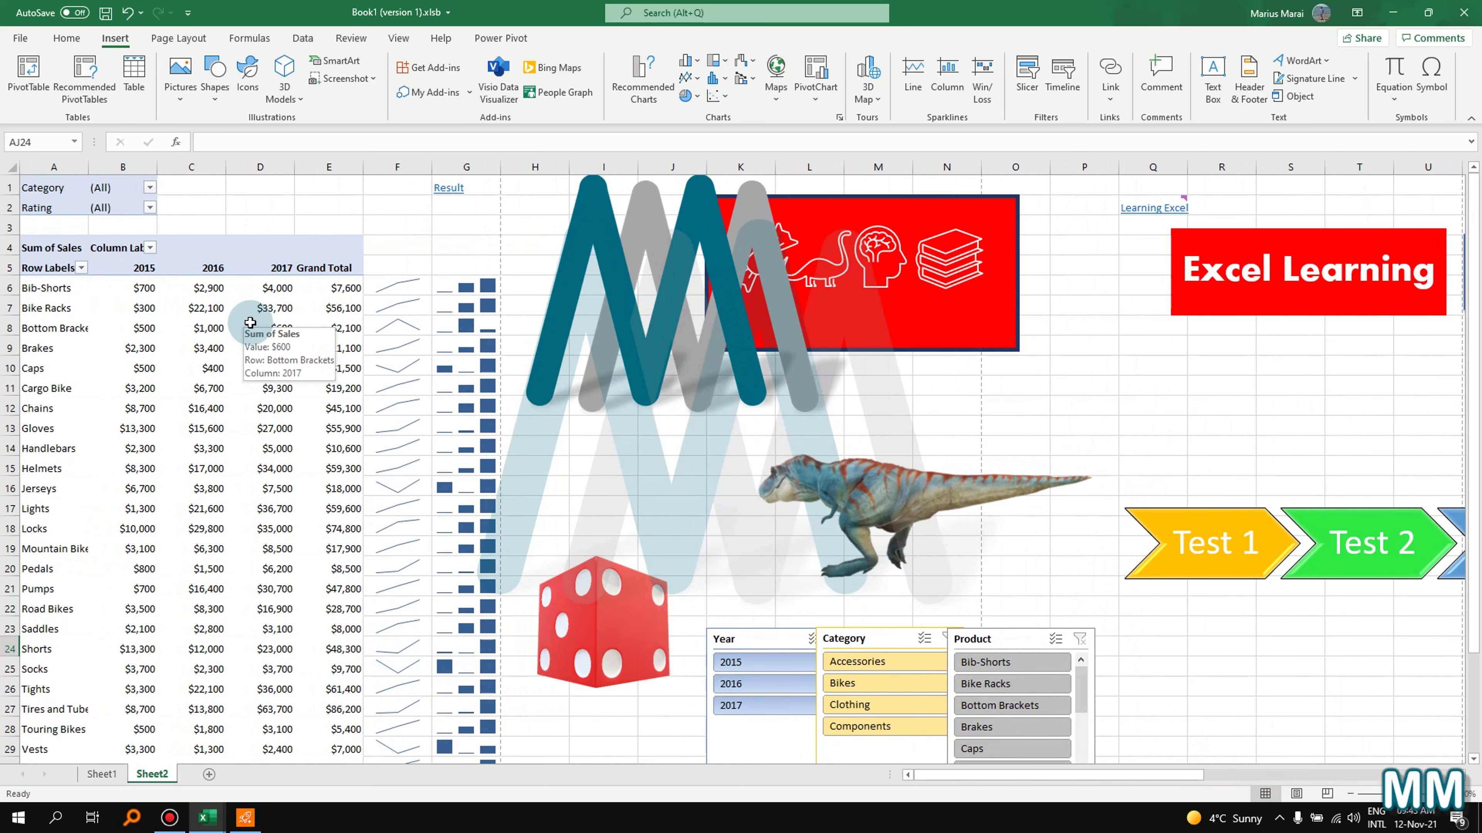